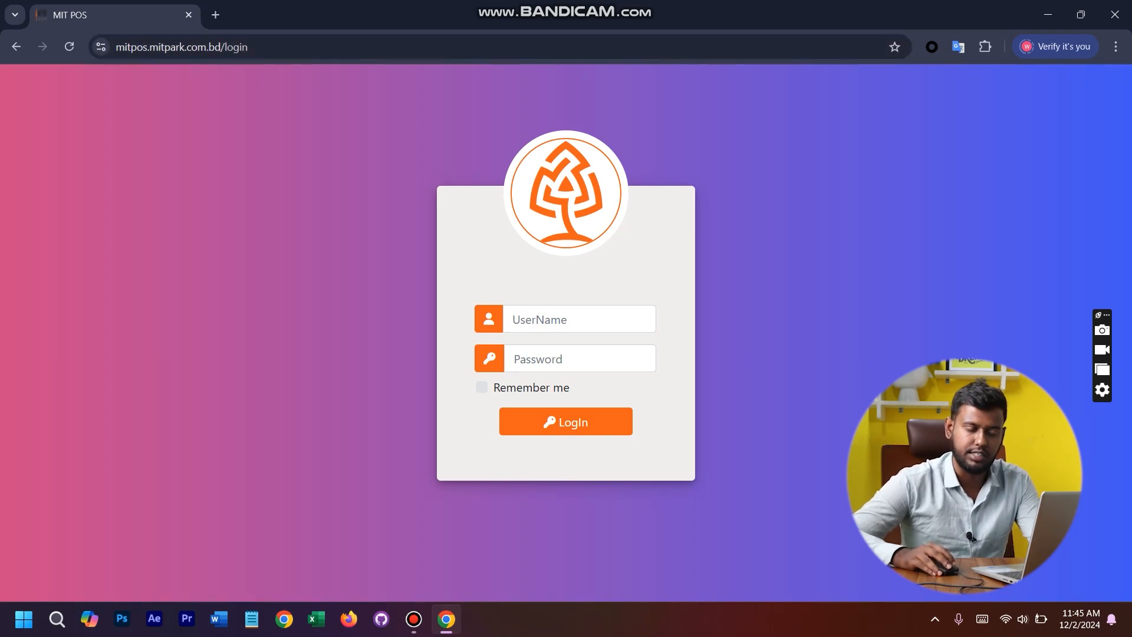
- Log in with the username admin and the account password, and decline to save the password in the browser
click(512, 319)
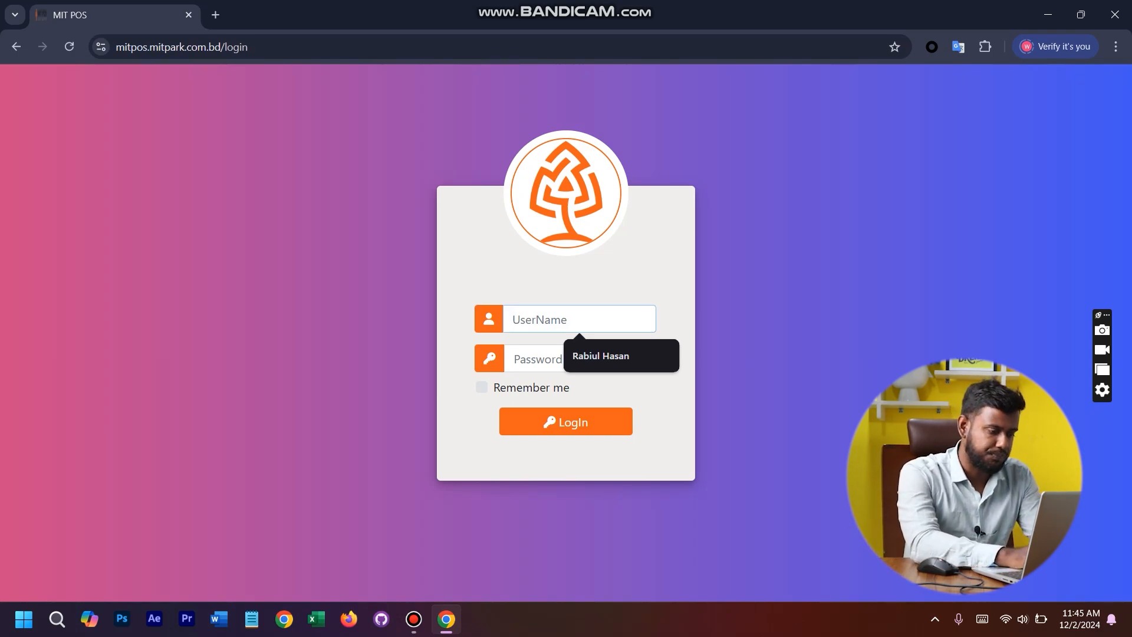
text(admin)
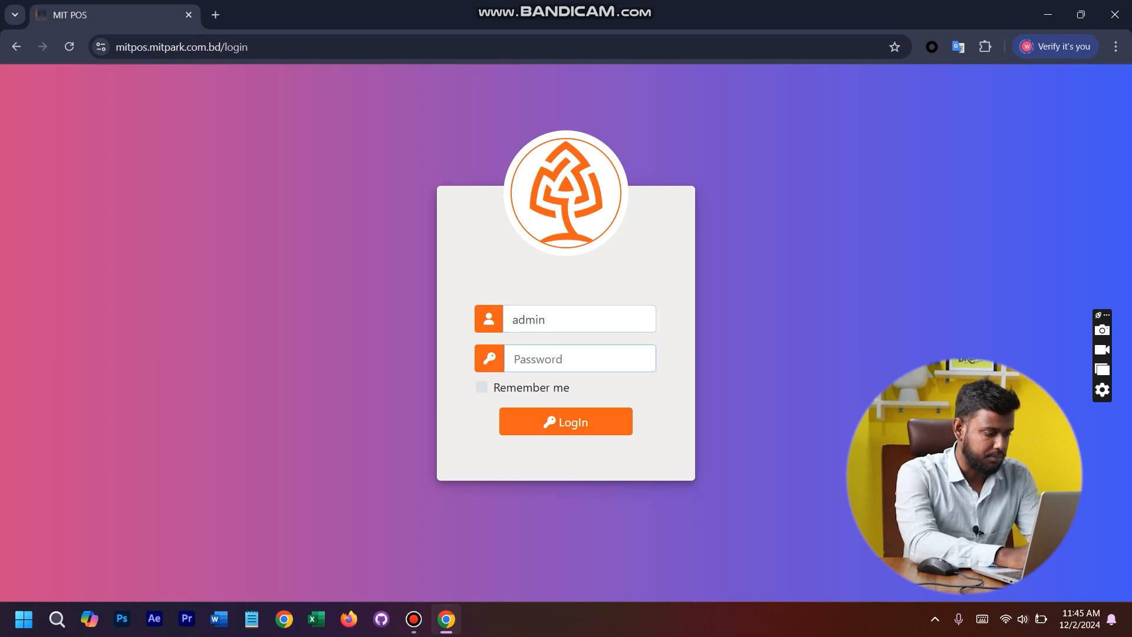
text(123456789)
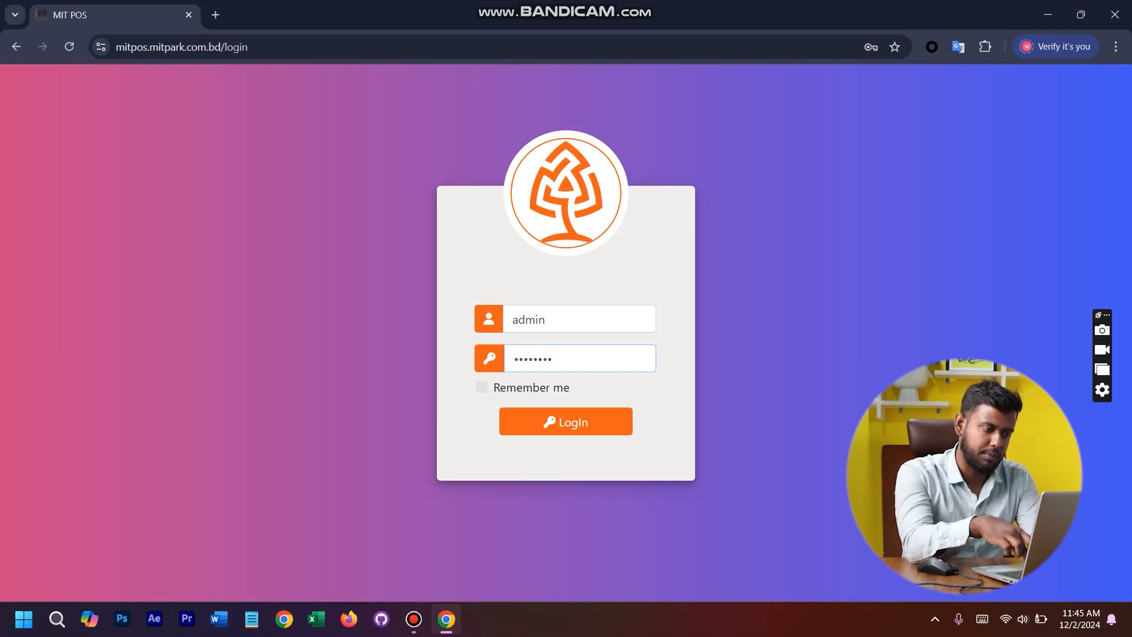
key(Return)
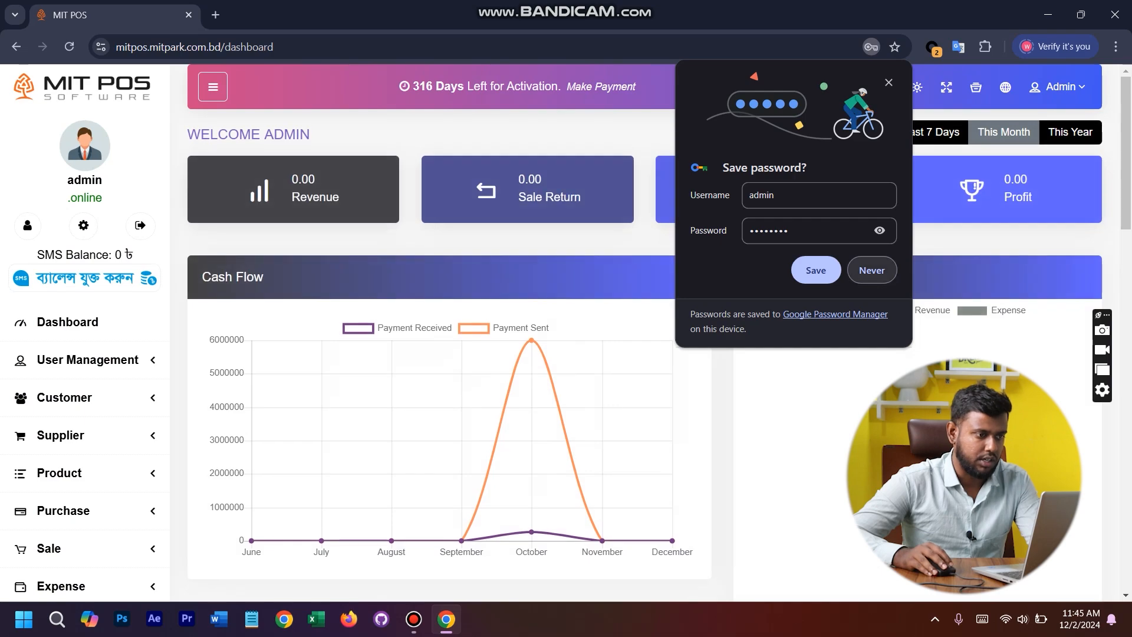
click(872, 270)
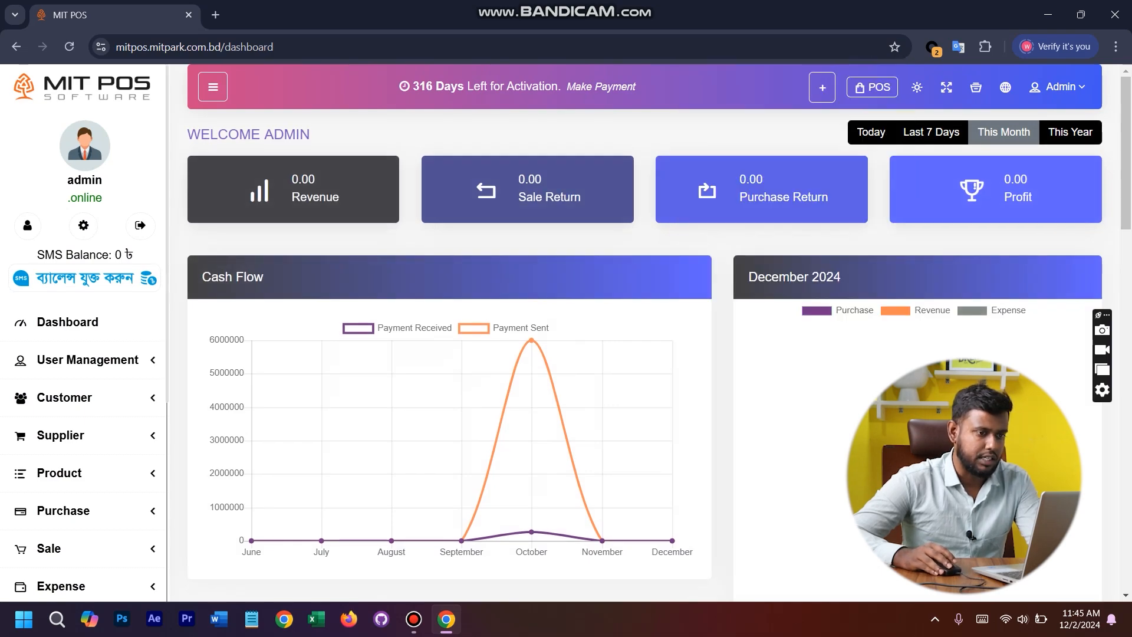
- View the dashboard's revenue, return and profit figures for Today, Last 7 Days, This Month and This Year, ending on Today
scroll(644, 330, down, 20)
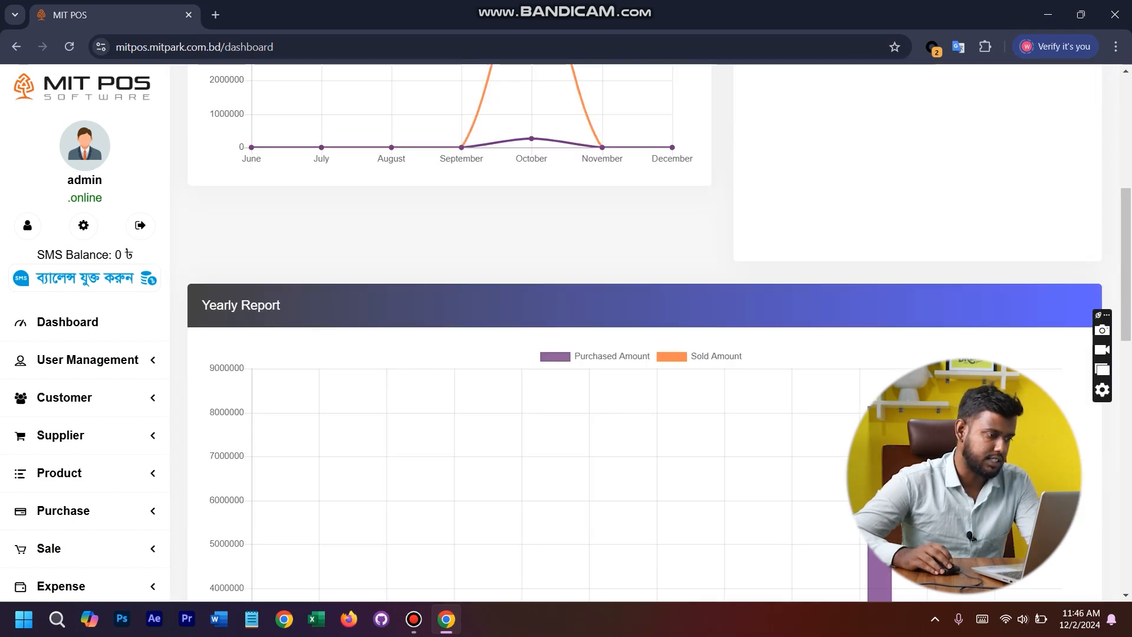
scroll(645, 330, up, 20)
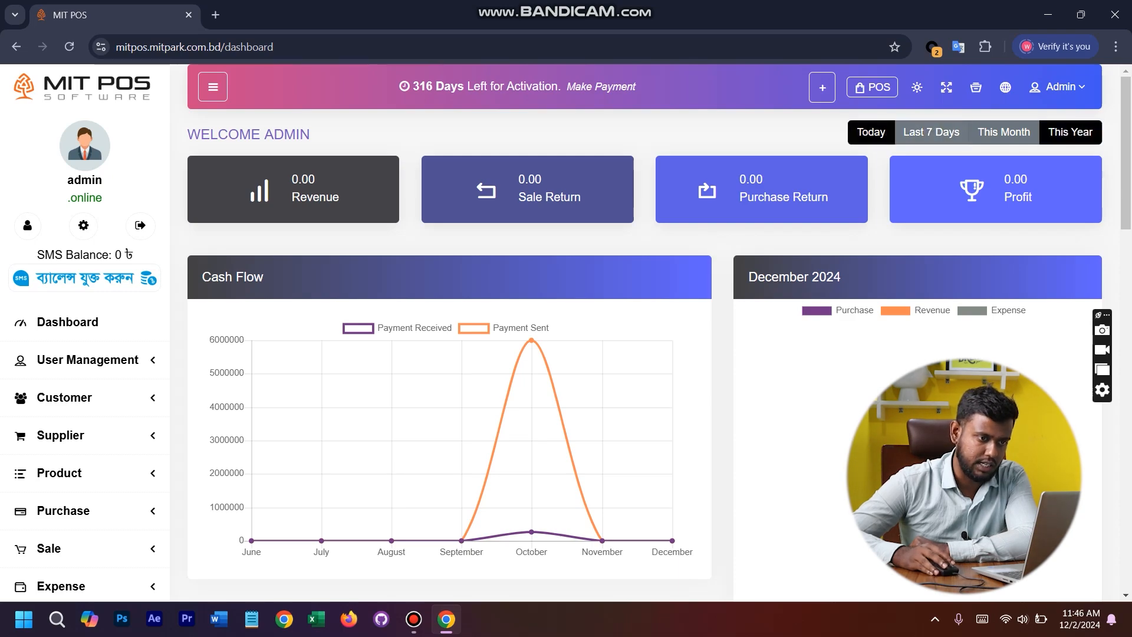
click(870, 132)
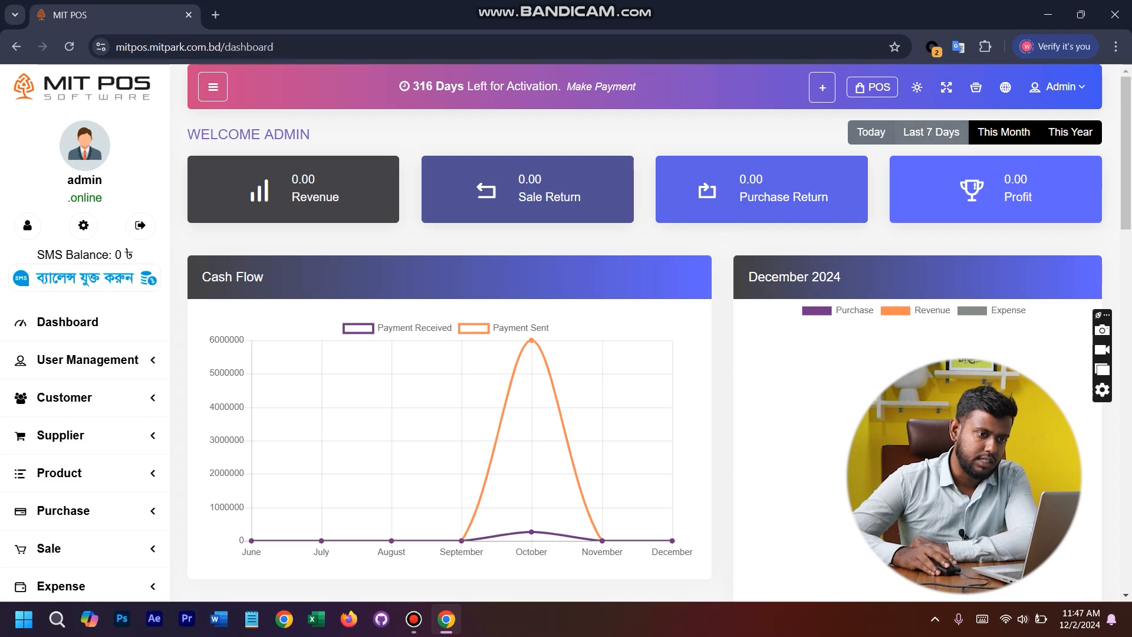
click(931, 132)
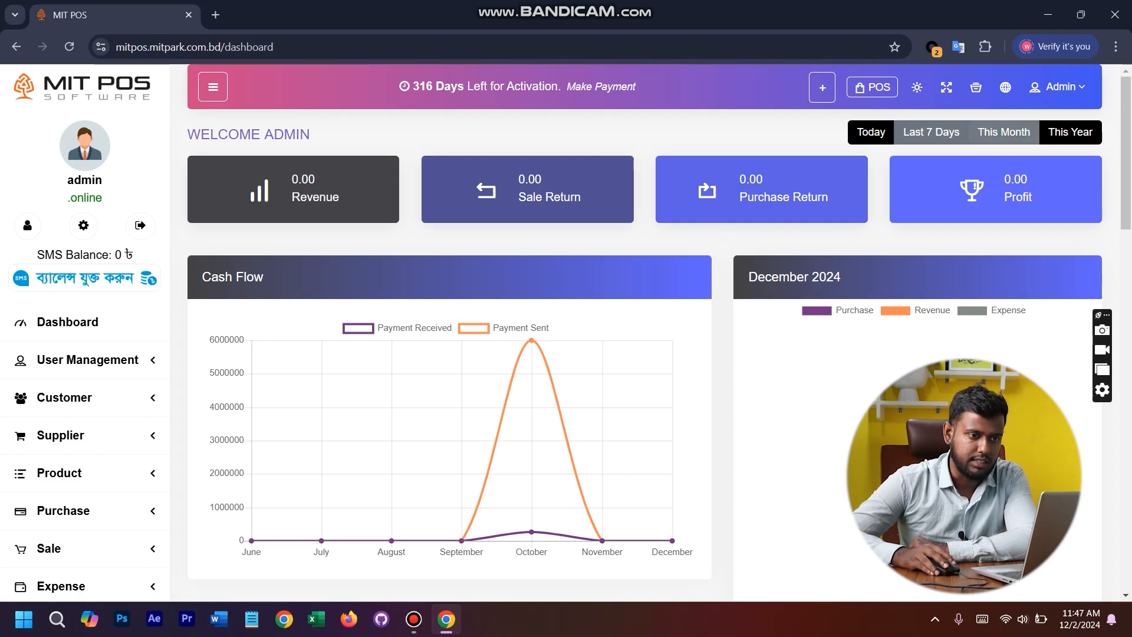
click(1003, 132)
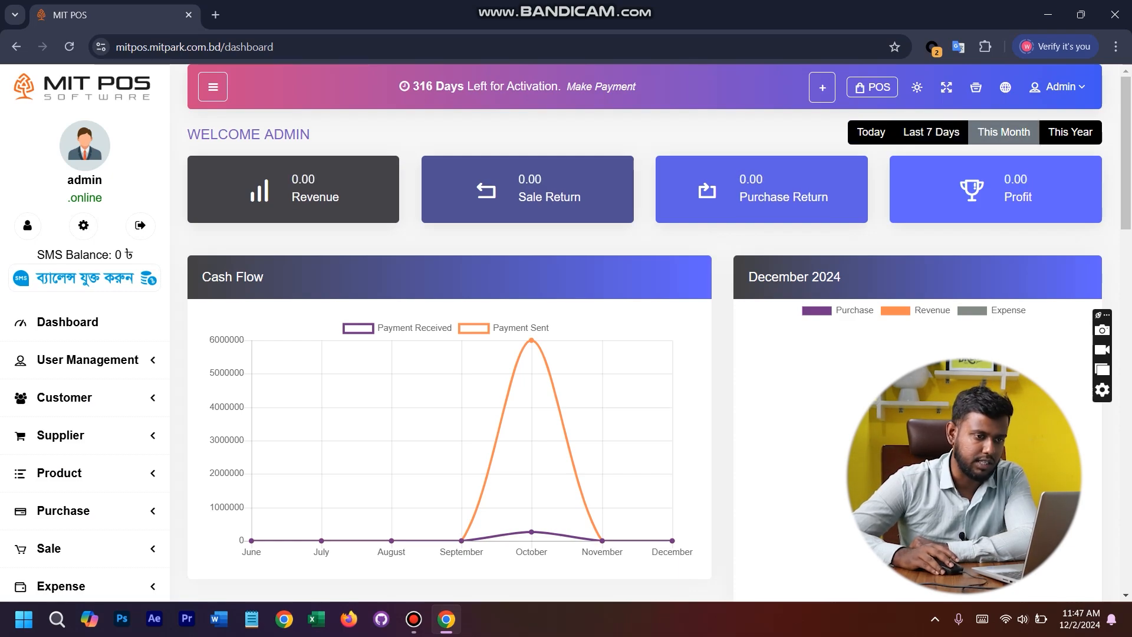
click(1070, 132)
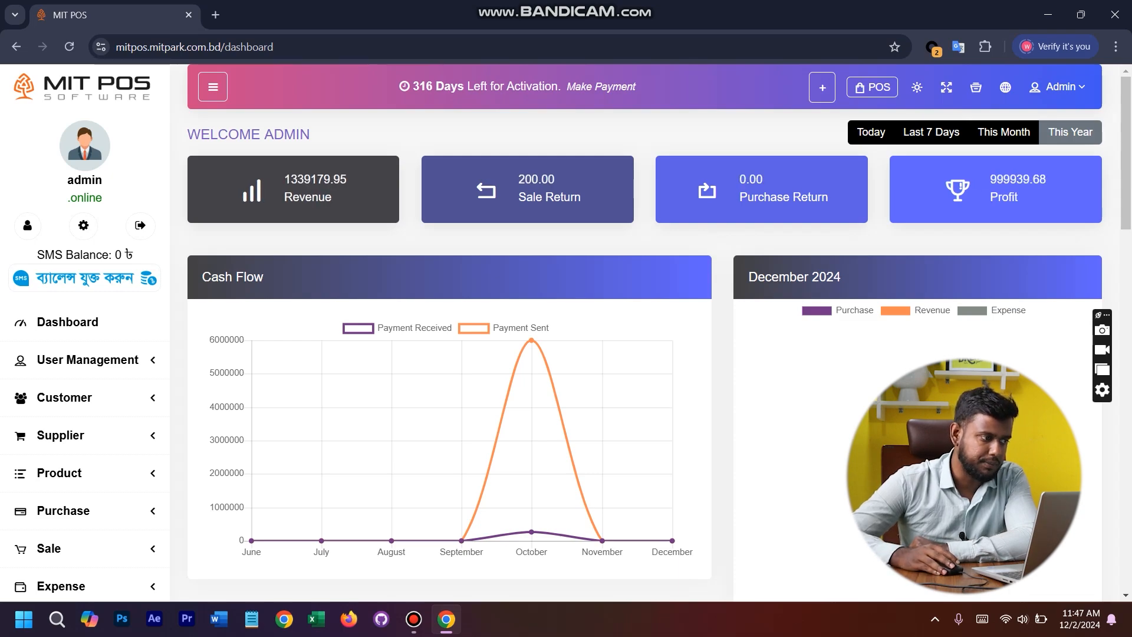
click(871, 132)
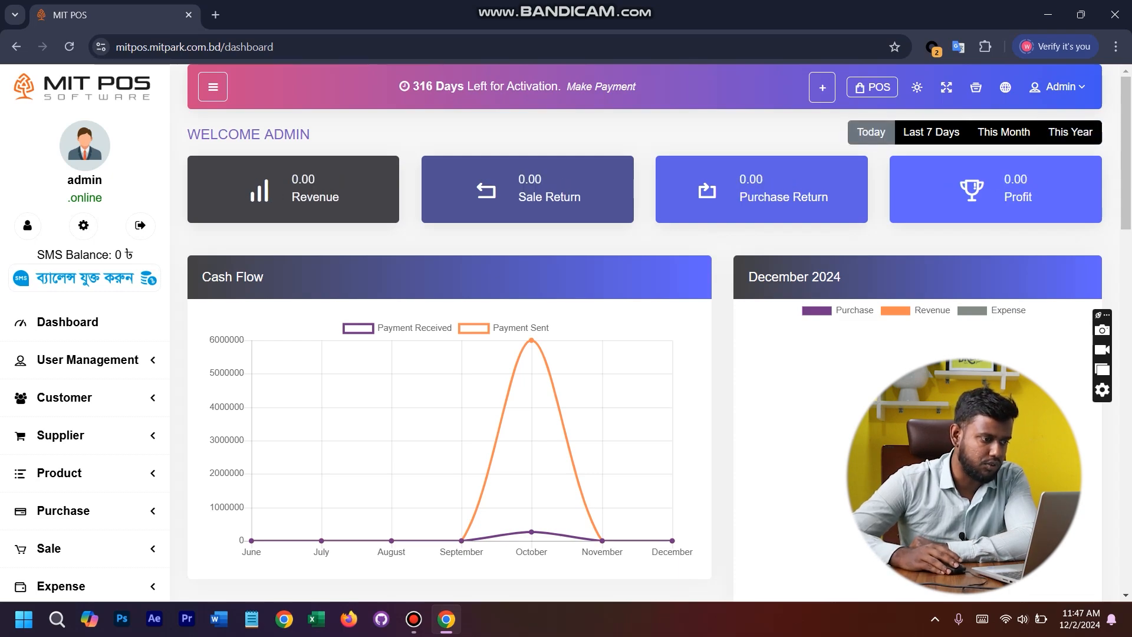
- Examine the Cash Flow chart and the December 2024 chart on the dashboard
scroll(644, 332, down, 5)
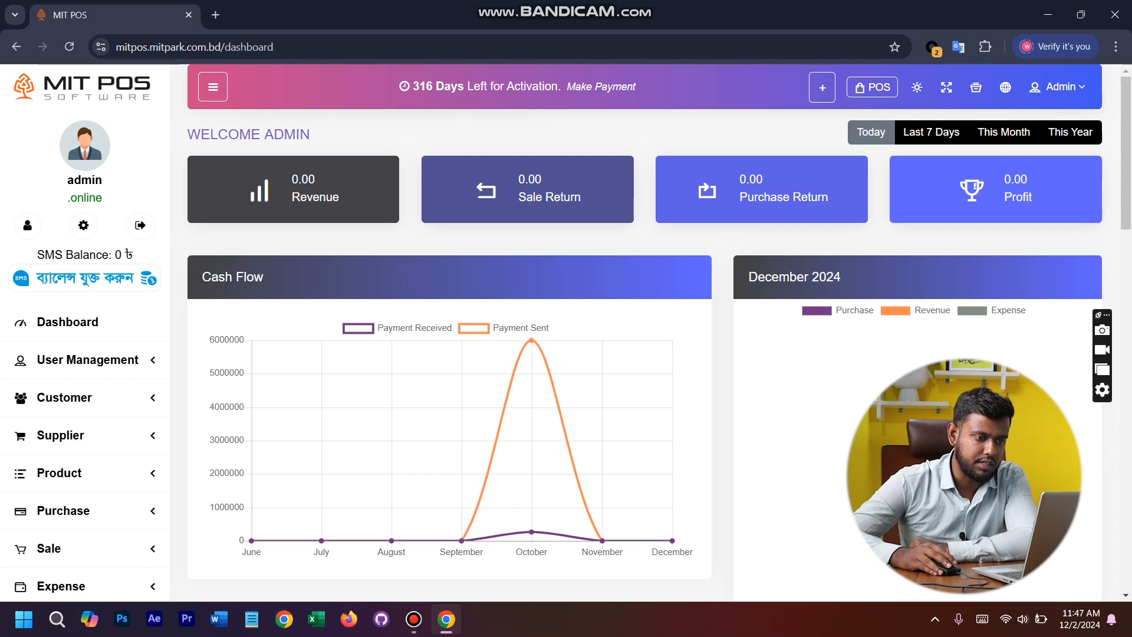
drag(834, 277, 772, 277)
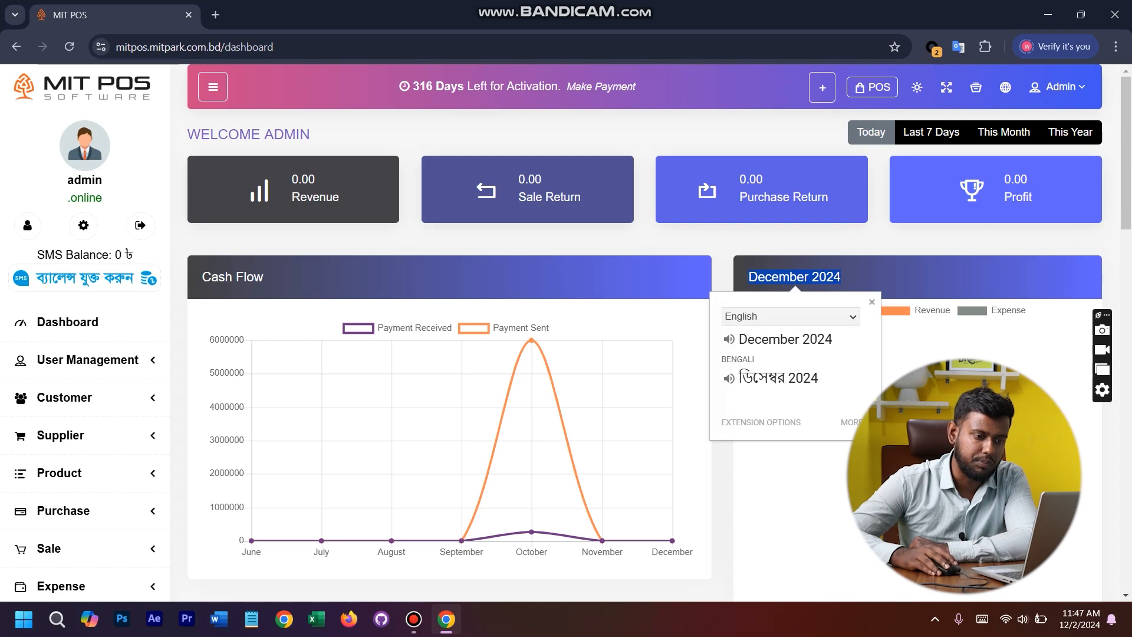
click(744, 277)
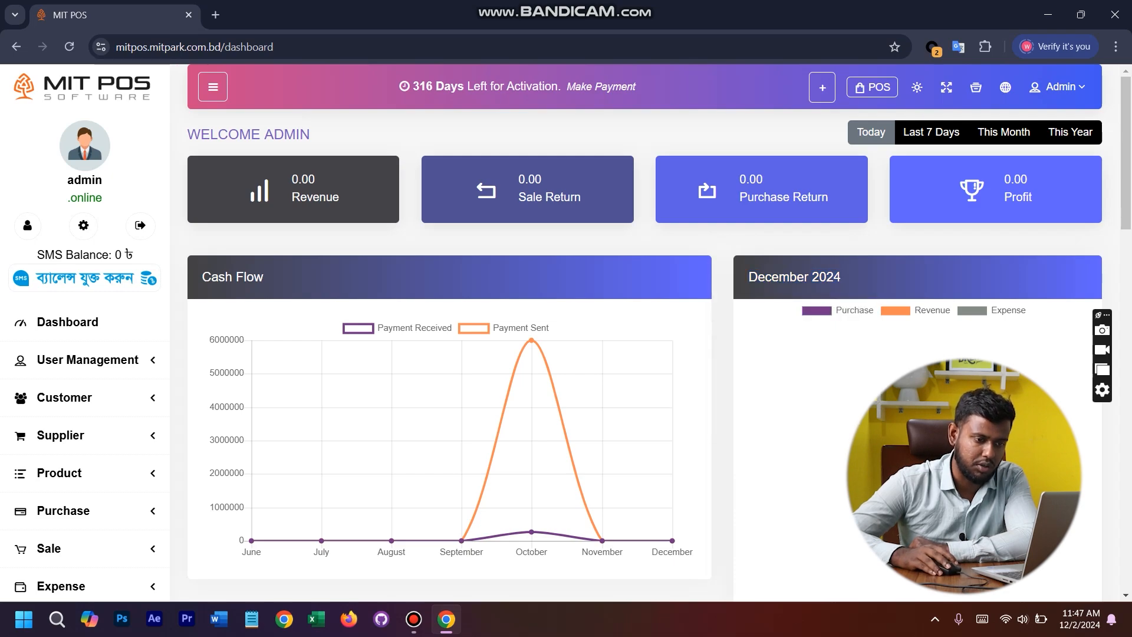
scroll(644, 330, down, 3)
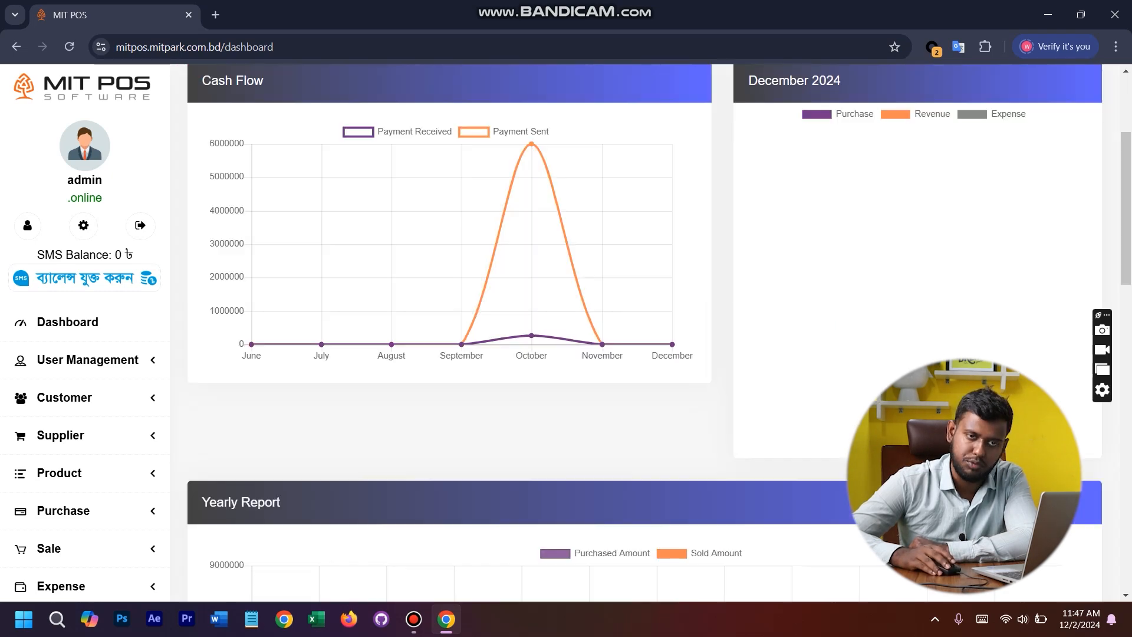
scroll(644, 330, up, 3)
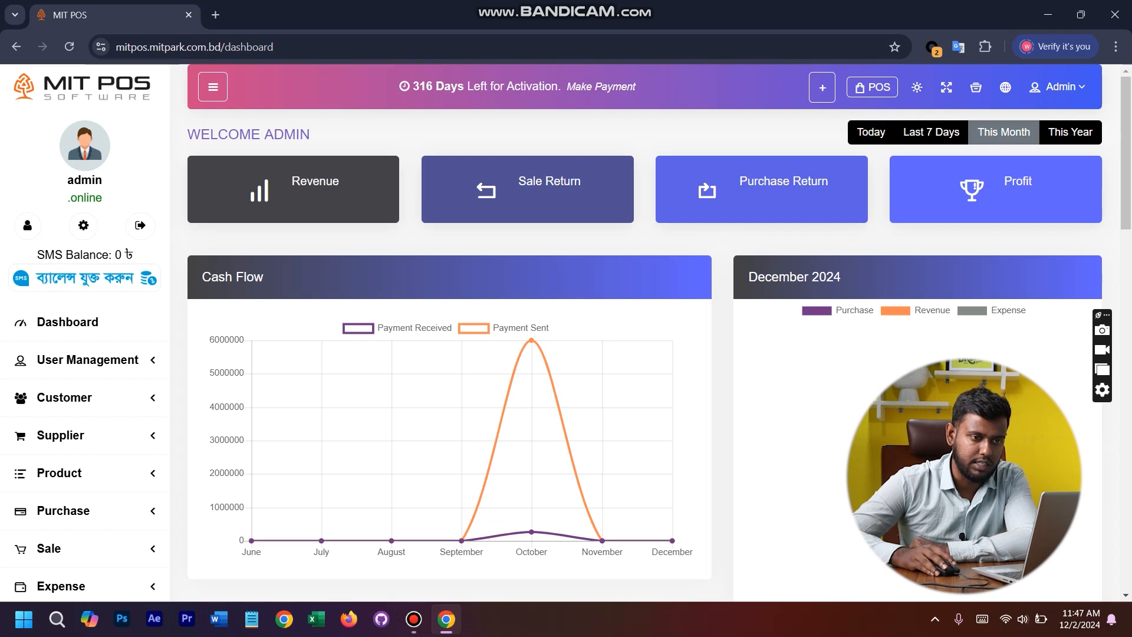
- Compare the summary figures again for This Year, This Month and Last 7 Days, and finish with Today
click(1070, 132)
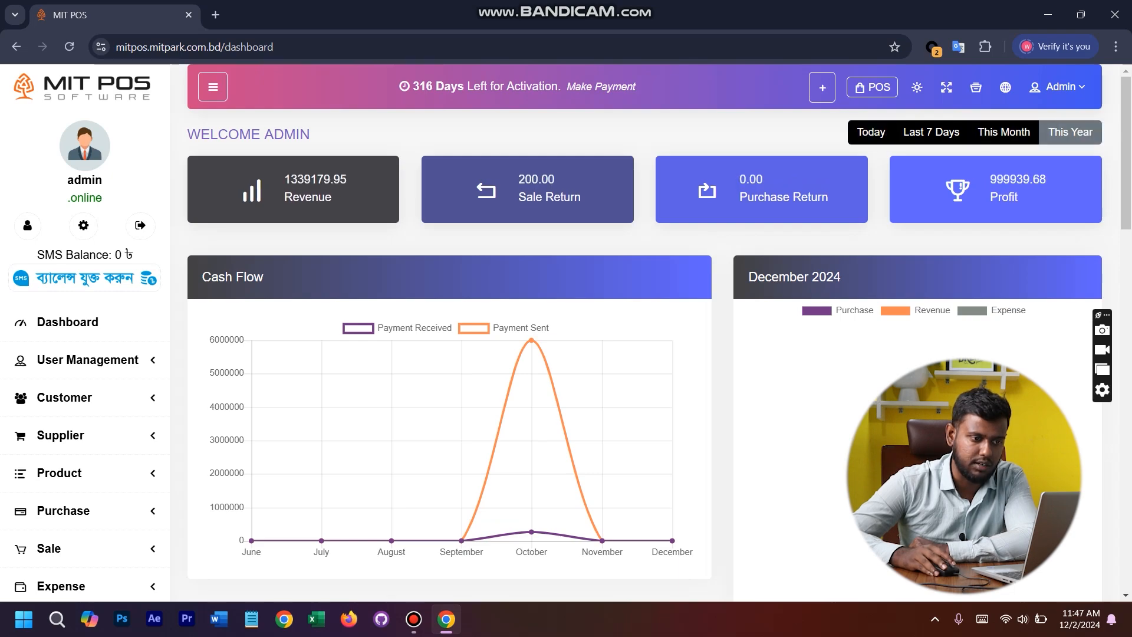
click(1003, 132)
click(931, 132)
click(871, 132)
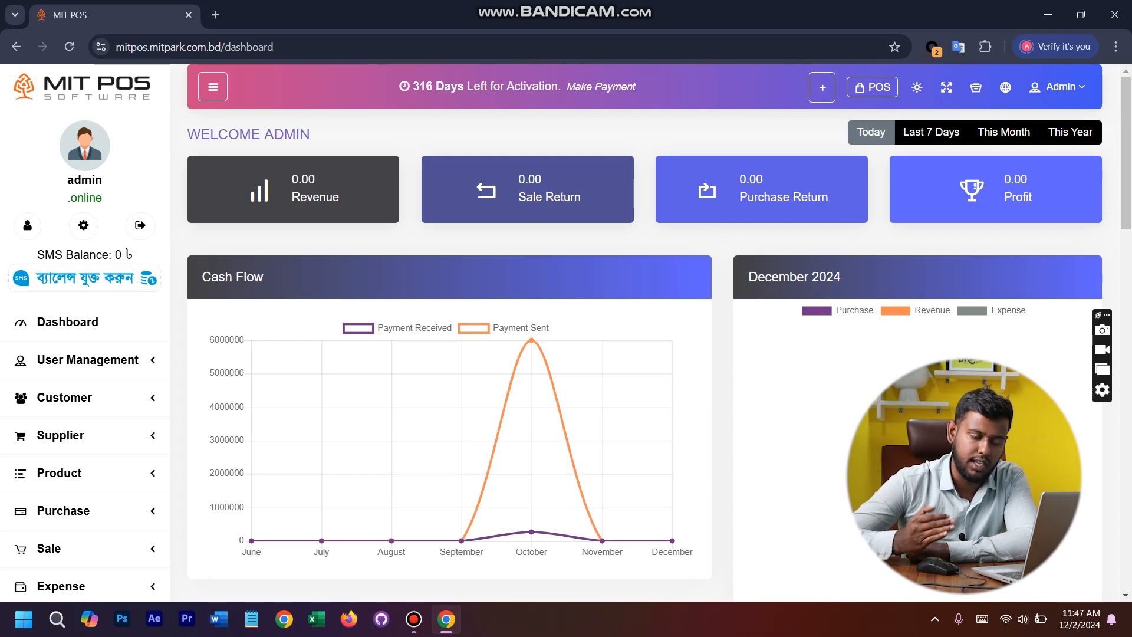
- Examine the Yearly Report chart of purchased and sold amounts per month
scroll(645, 330, down, 3)
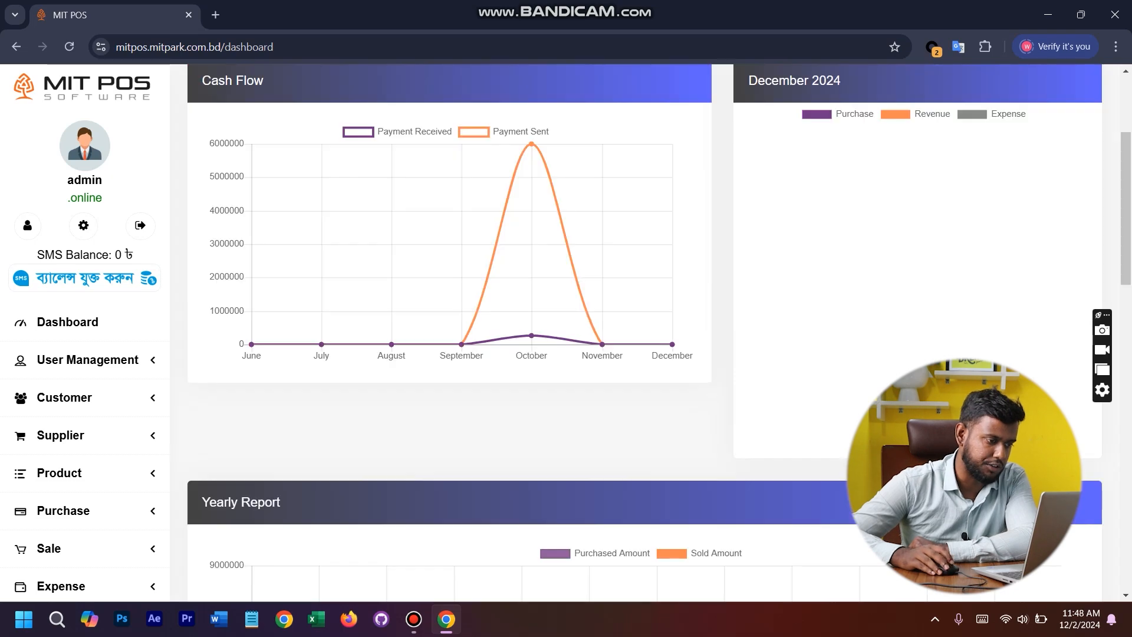
scroll(645, 330, down, 4)
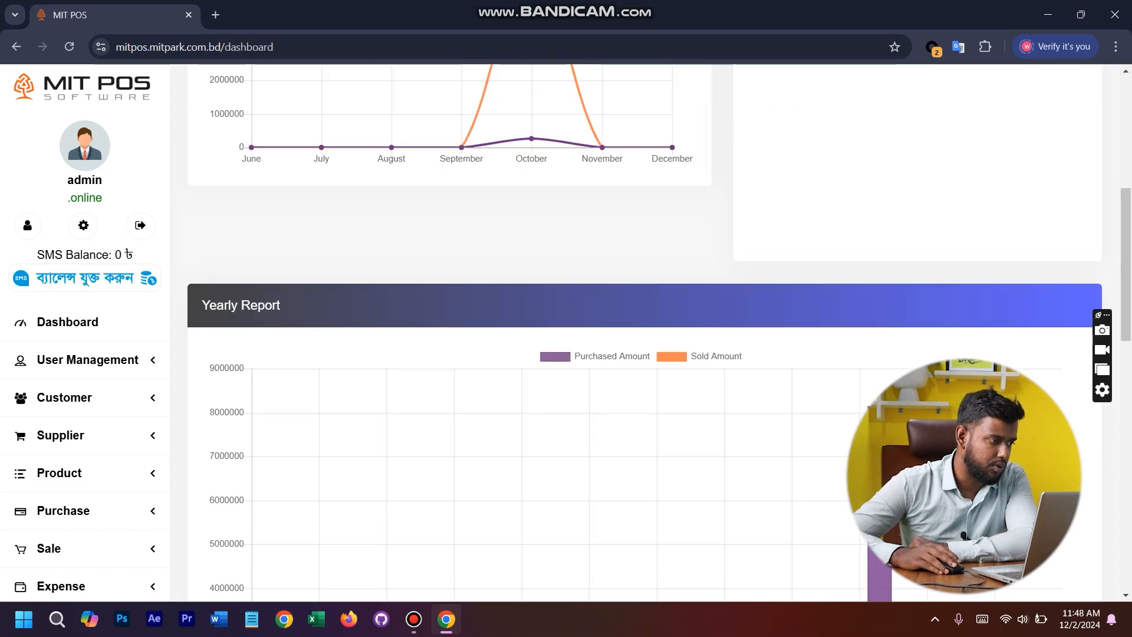
scroll(646, 330, down, 7)
scroll(646, 330, up, 4)
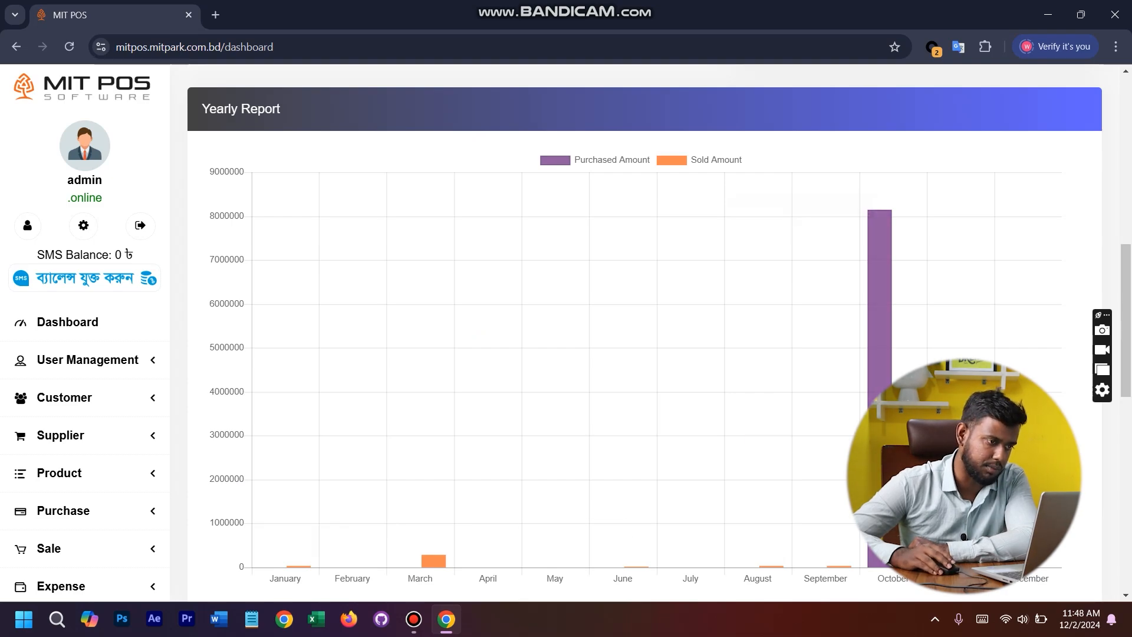
scroll(644, 330, down, 6)
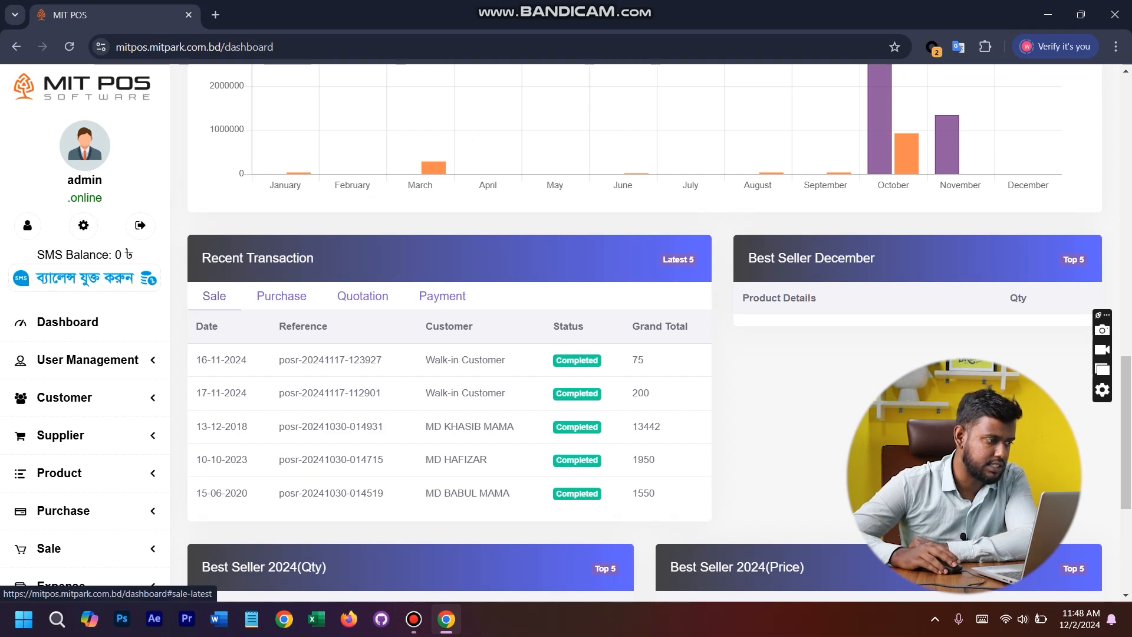
- View the Purchase, Quotation and Payment lists under Recent Transaction, and return to the Sale list
click(281, 296)
click(362, 295)
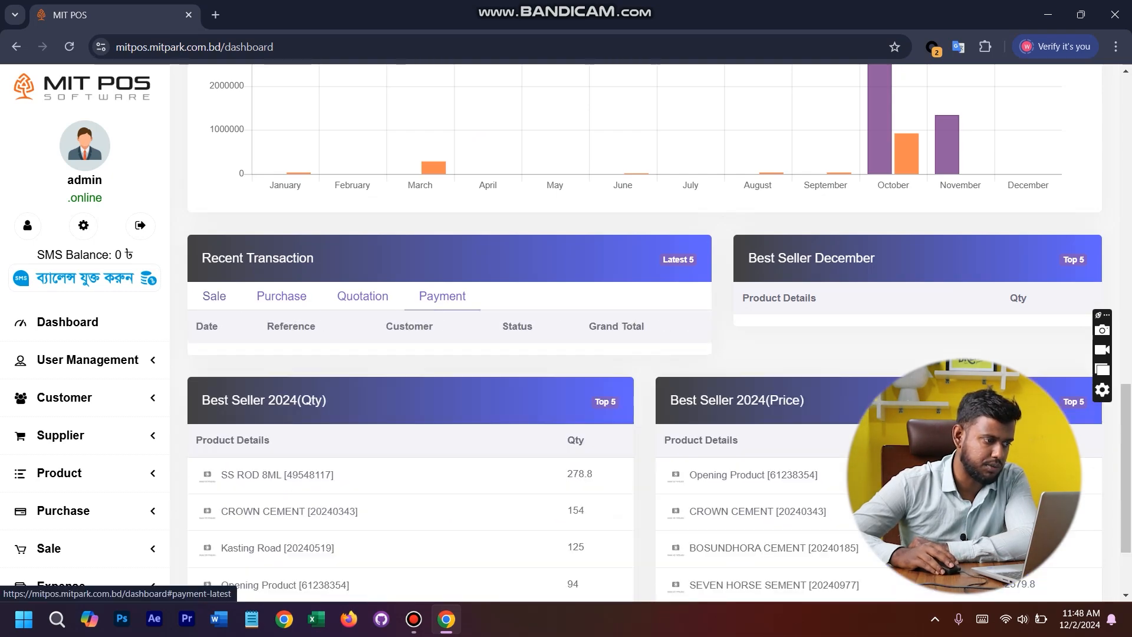
click(442, 296)
click(214, 296)
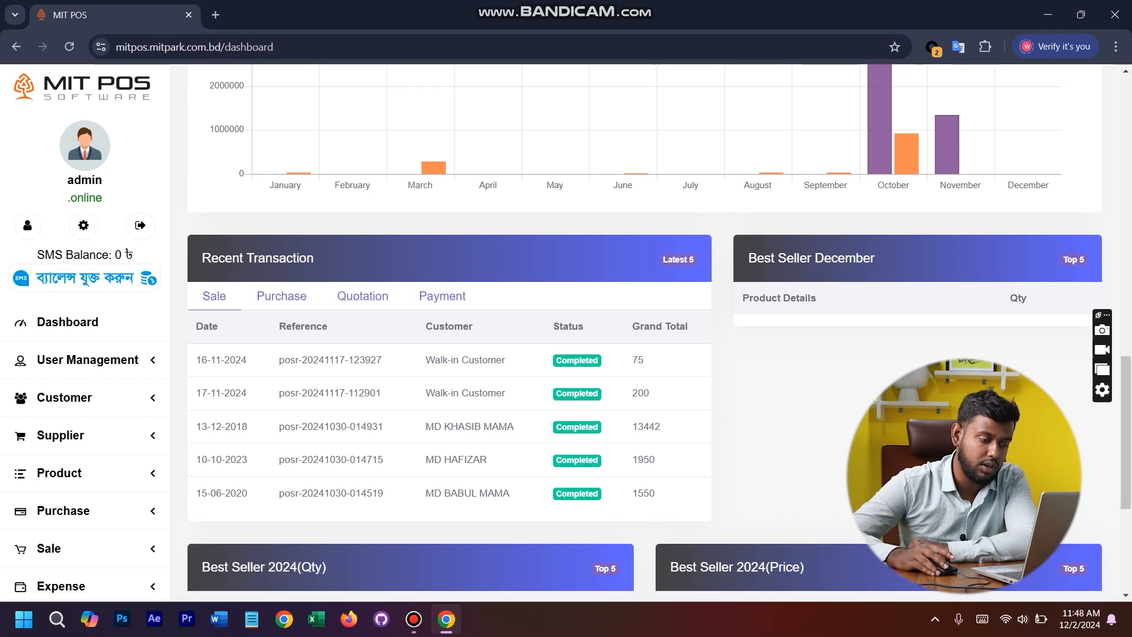
- Review the Best Seller 2024 lists by quantity and by price, and return to the dashboard summary
scroll(644, 330, down, 5)
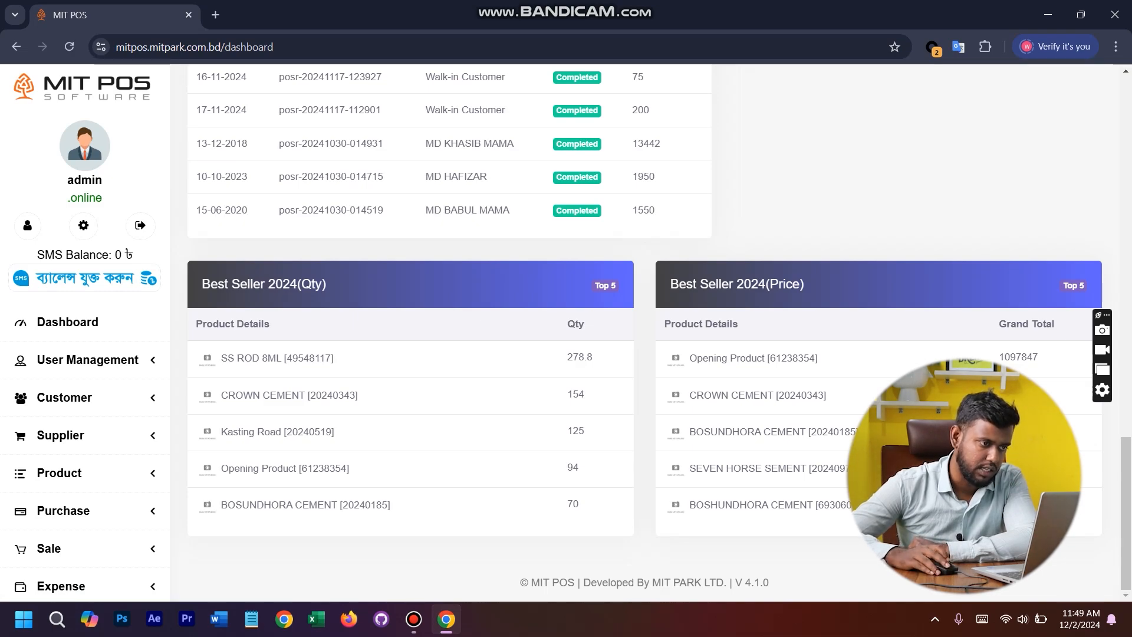
scroll(645, 330, up, 3)
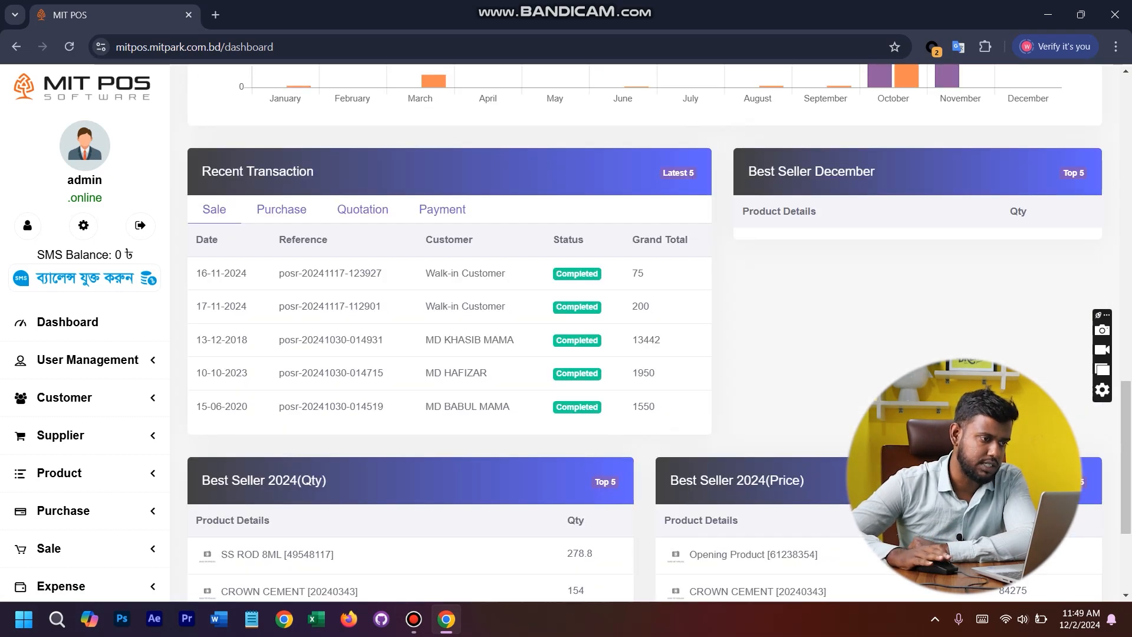
scroll(644, 330, up, 12)
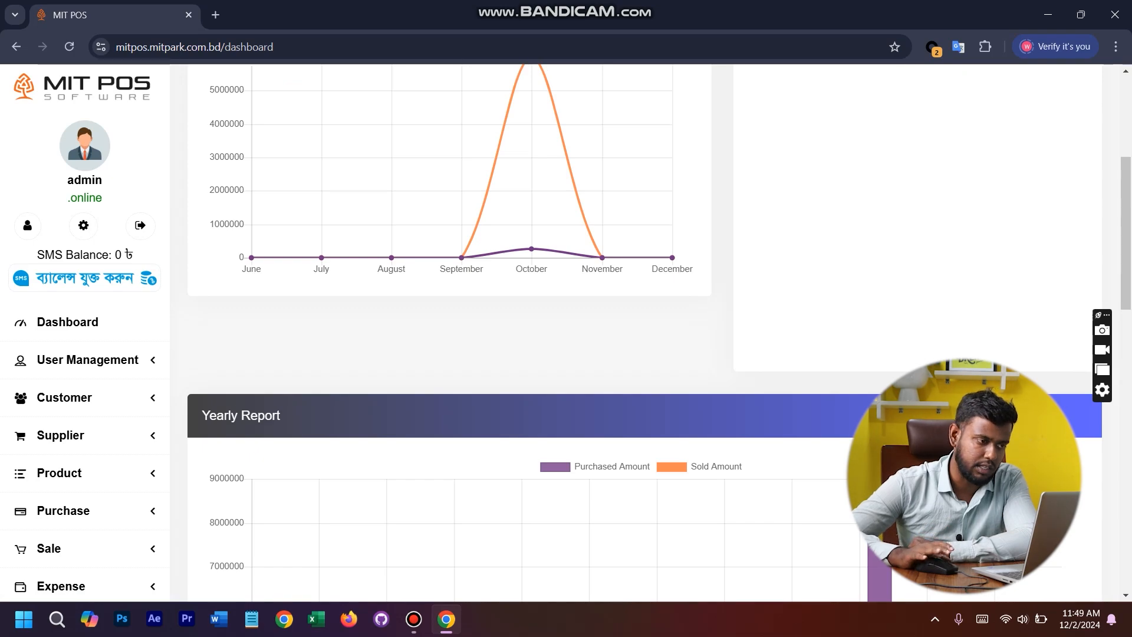
scroll(644, 330, up, 4)
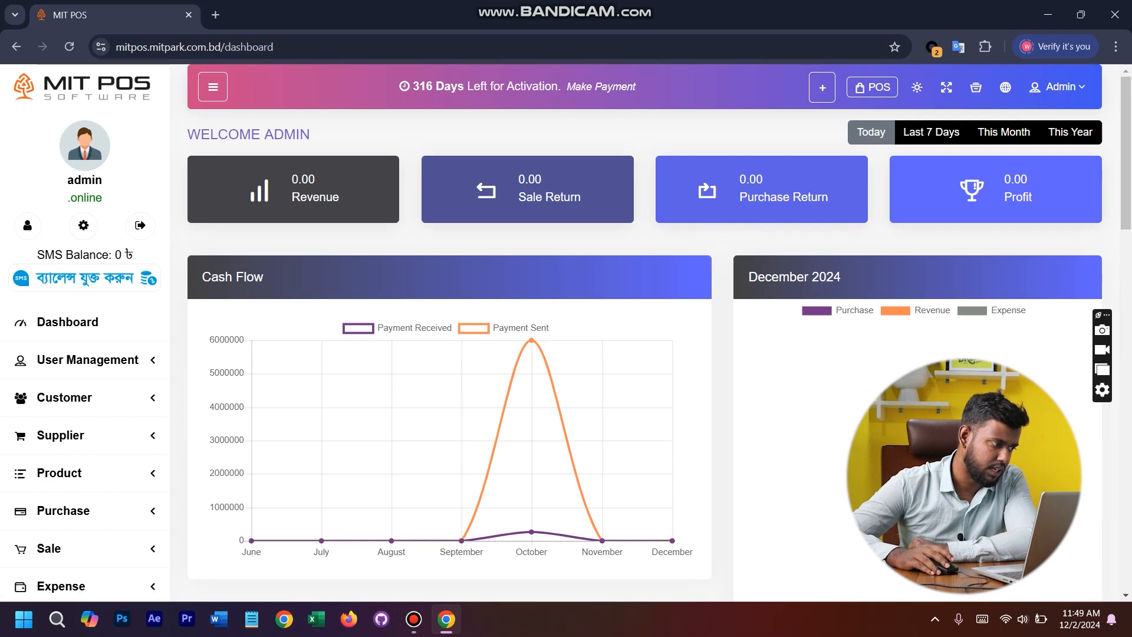
- Open the General Setting page from the system settings
scroll(83, 422, down, 5)
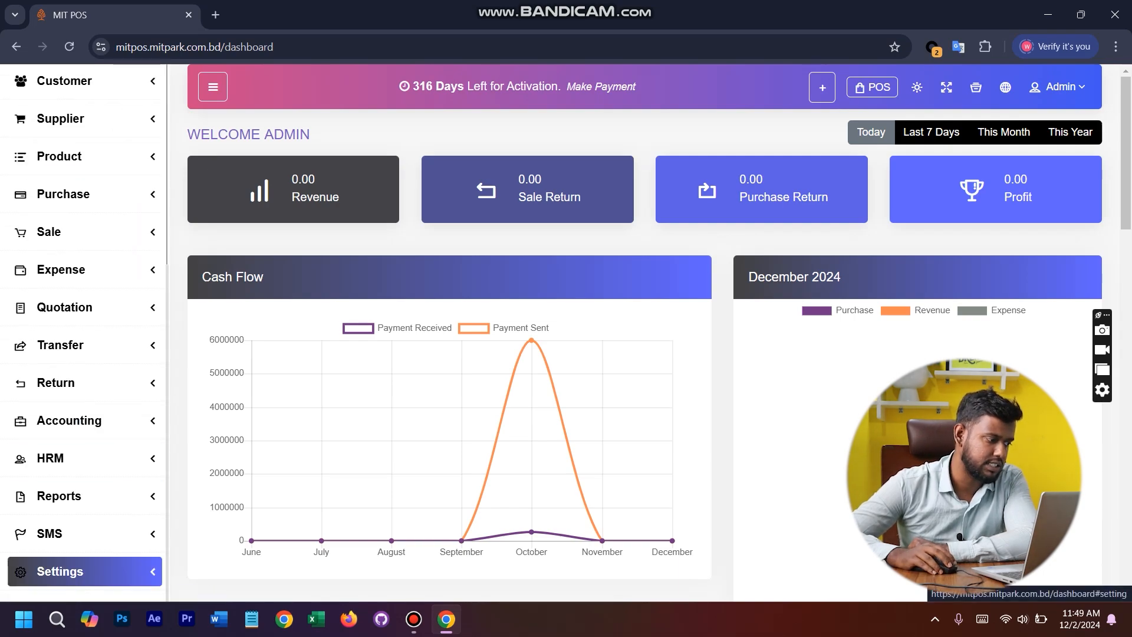
click(82, 571)
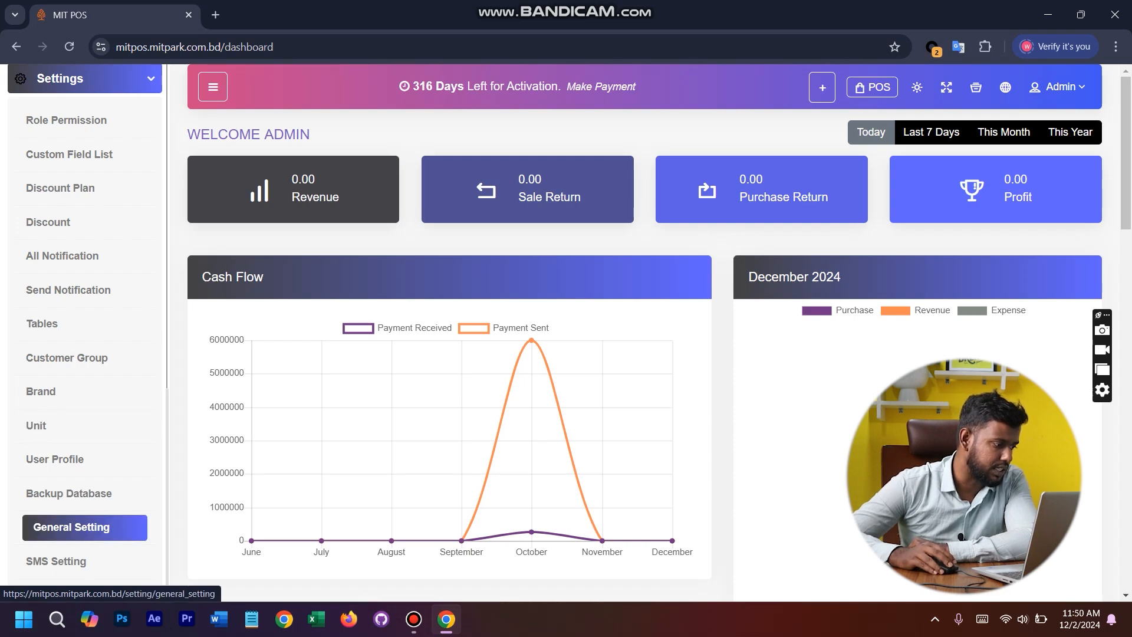
scroll(84, 413, up, 14)
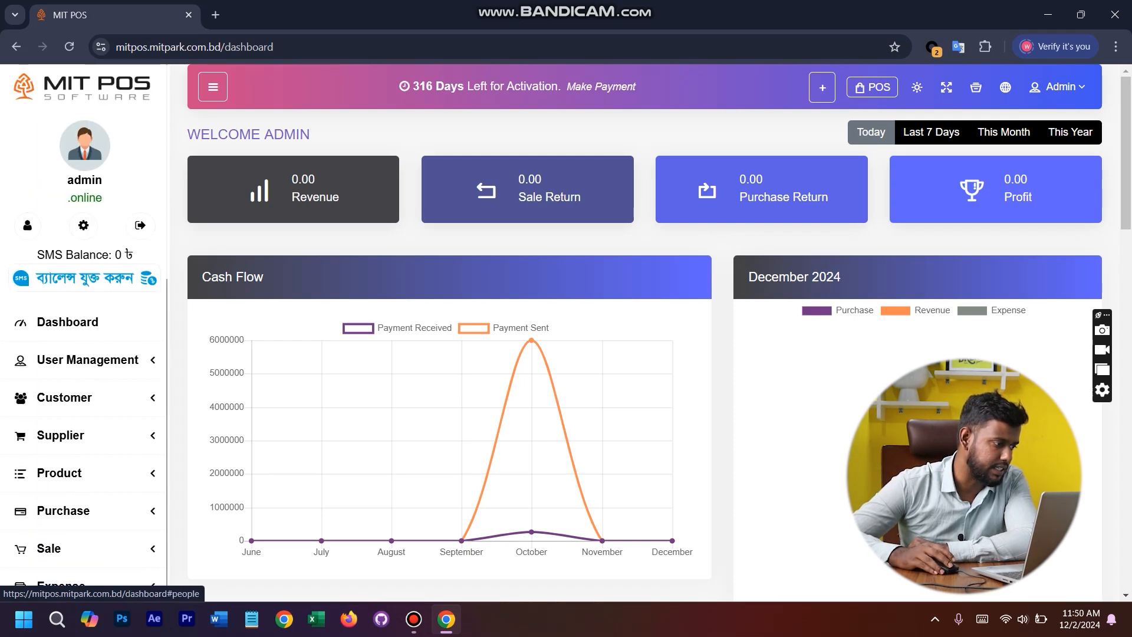
scroll(84, 413, down, 12)
scroll(84, 448, down, 2)
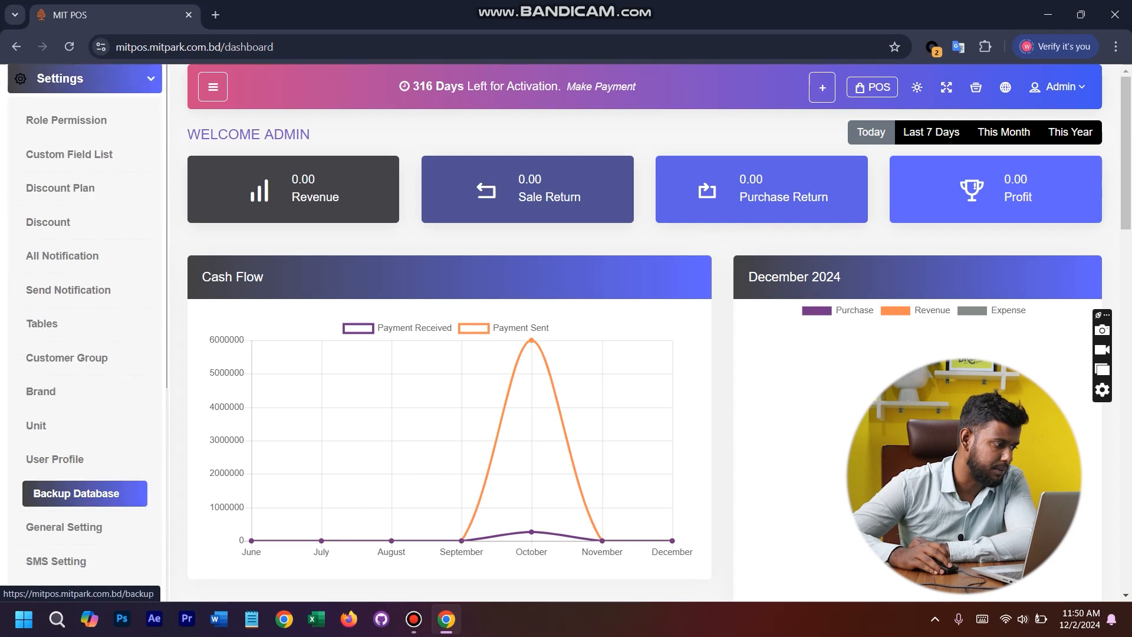
click(70, 526)
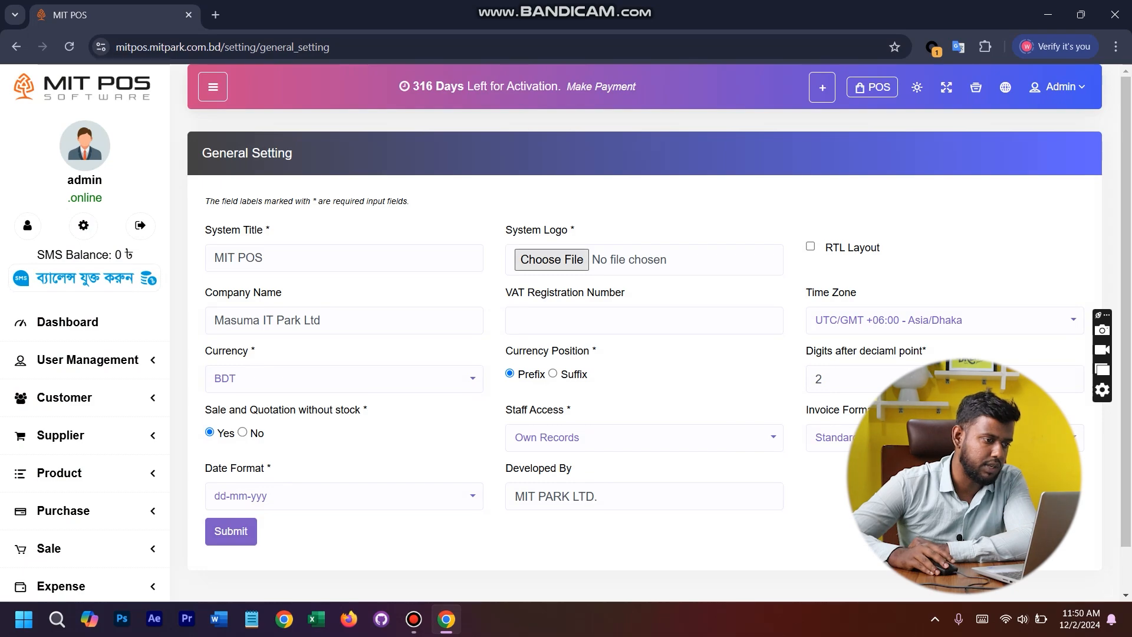
- Check the file chooser for the system logo, close it without picking a file, and inspect the Company Name field
click(552, 260)
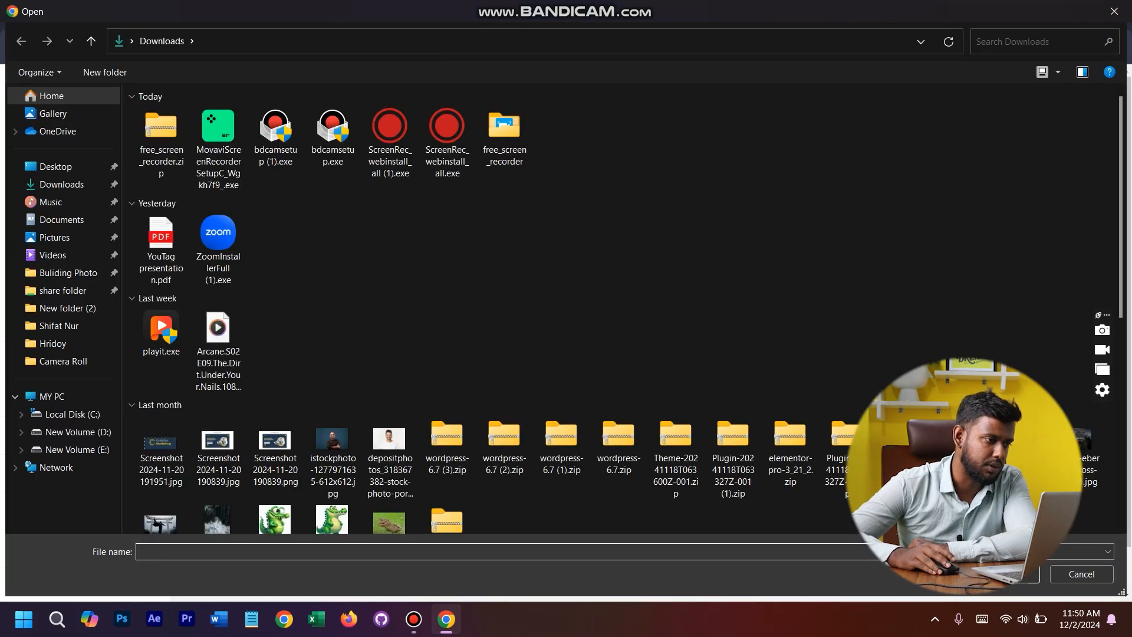
key(Escape)
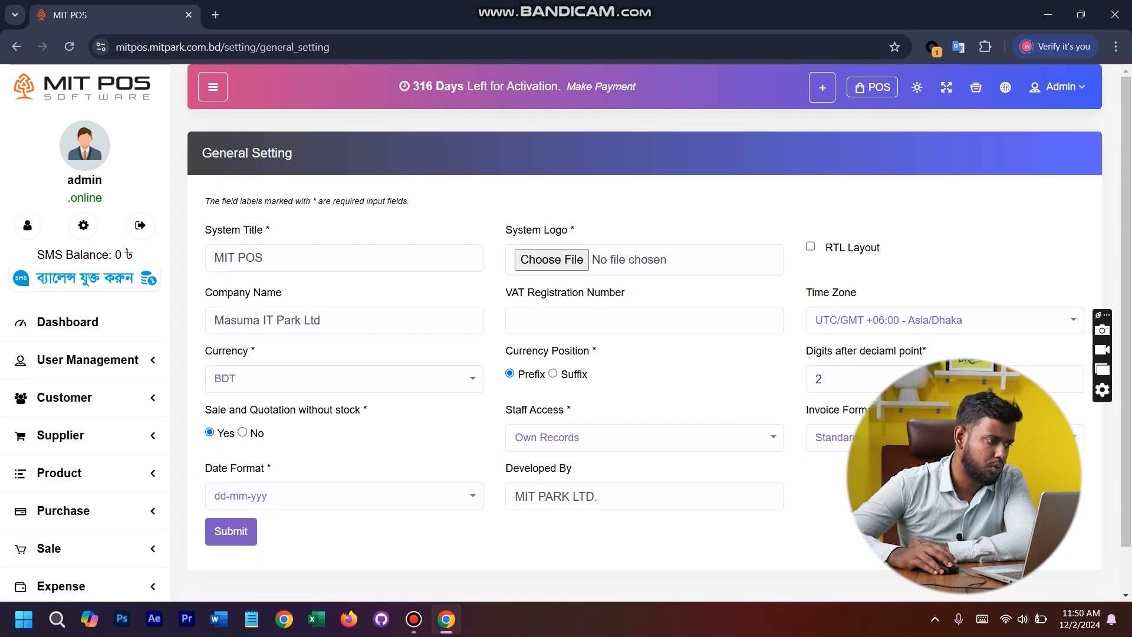
click(354, 320)
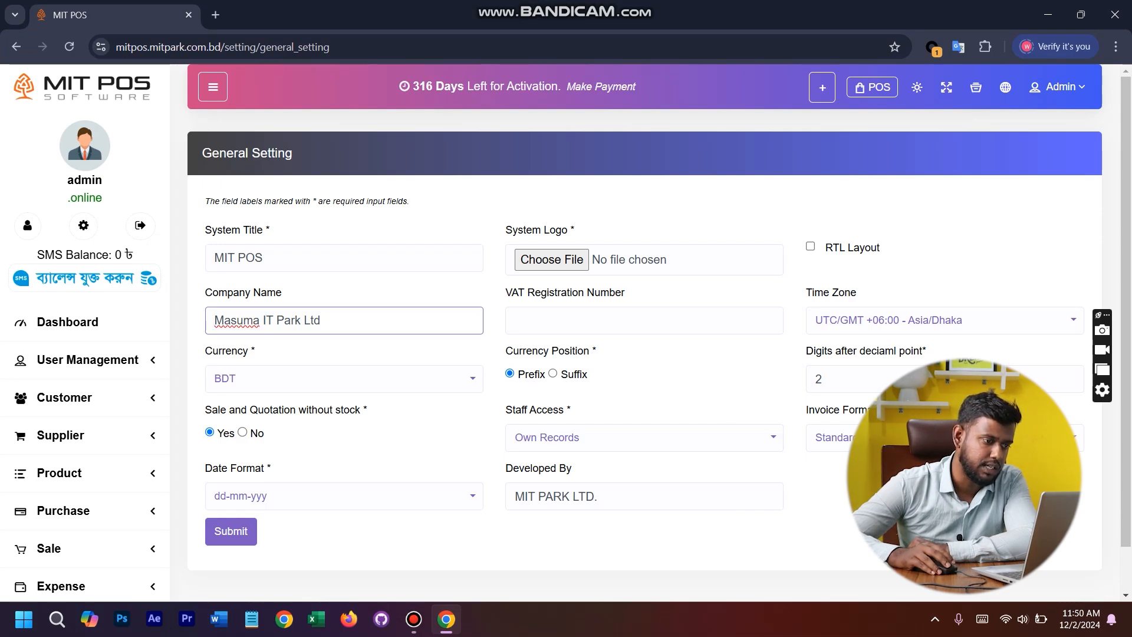
click(366, 292)
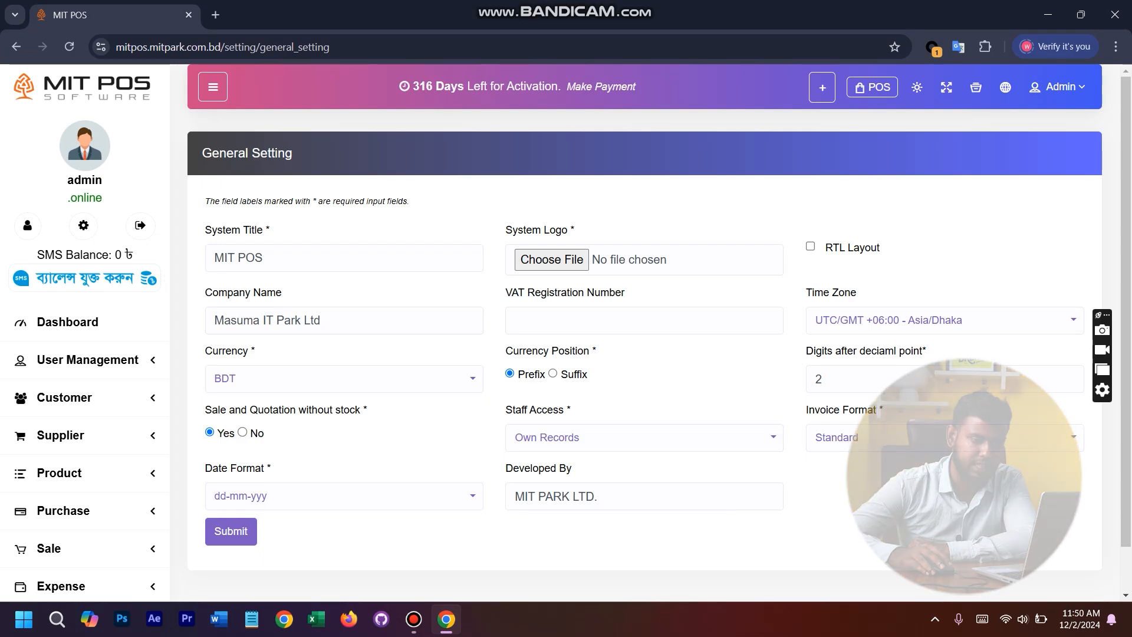
- Browse the whole list of available time zones and close it, keeping UTC/GMT +06:00 - Asia/Dhaka
click(944, 320)
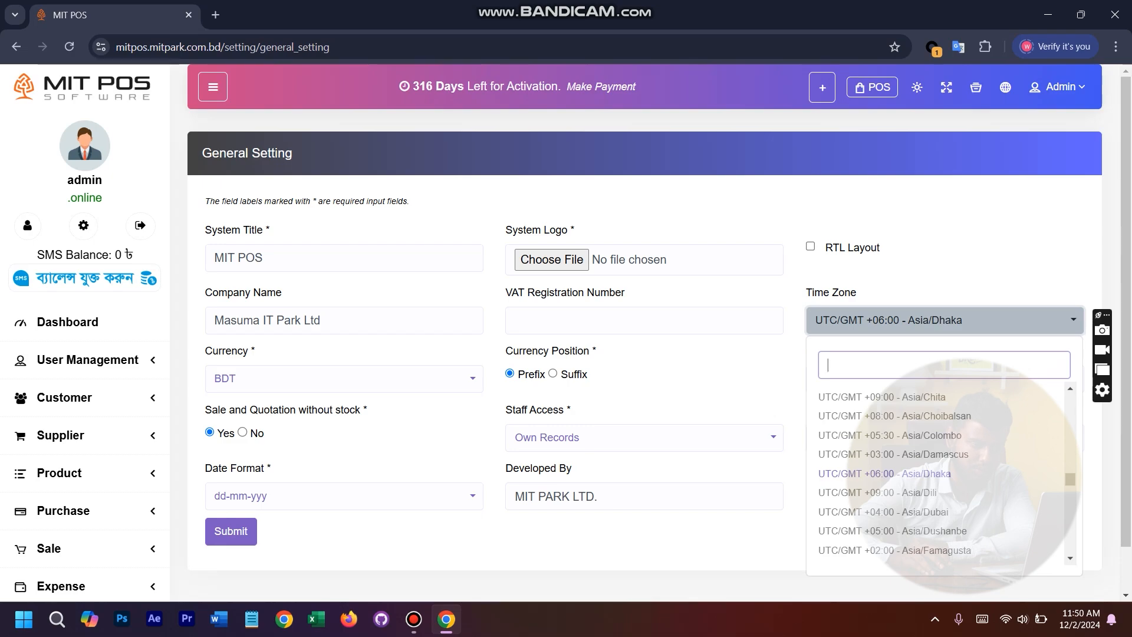
click(944, 320)
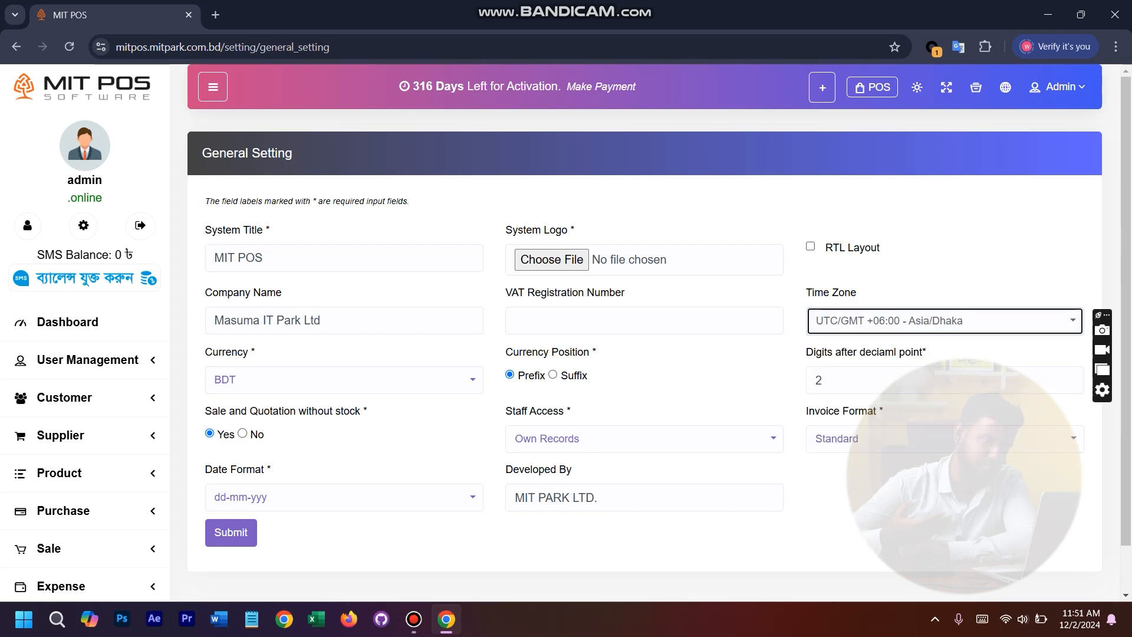
click(944, 320)
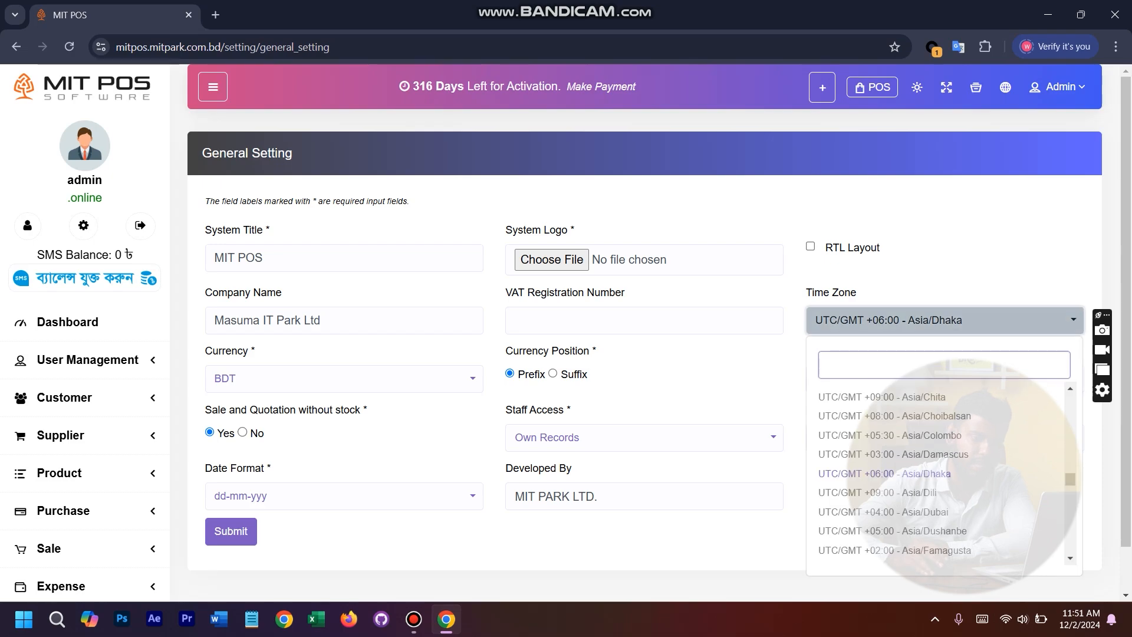
scroll(938, 416, down, 4)
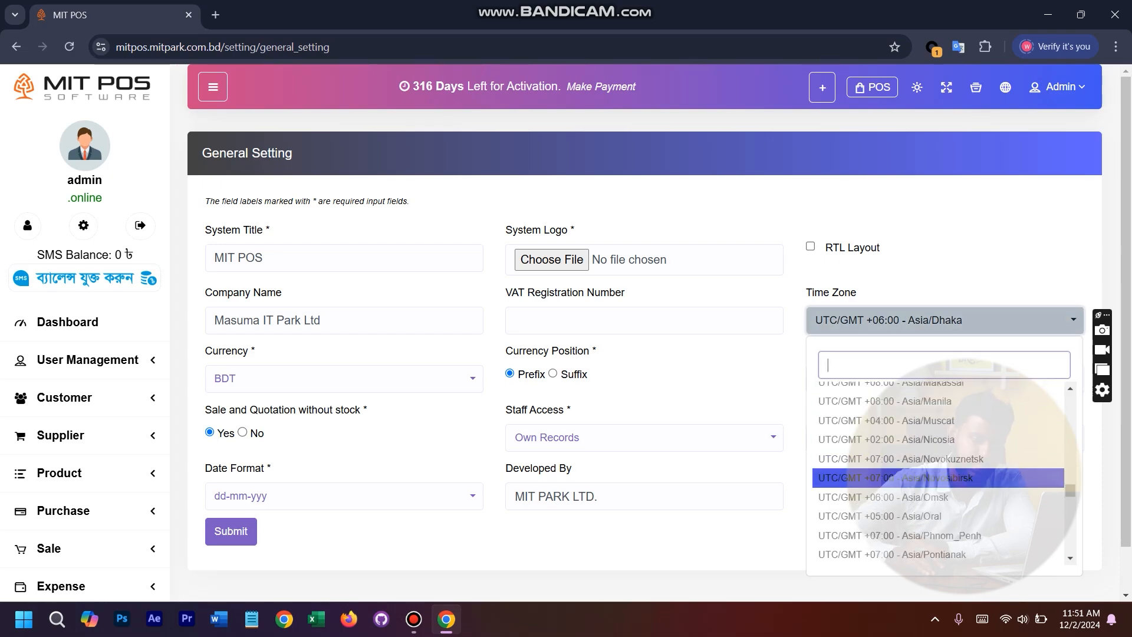
scroll(938, 471, down, 6)
scroll(938, 472, down, 20)
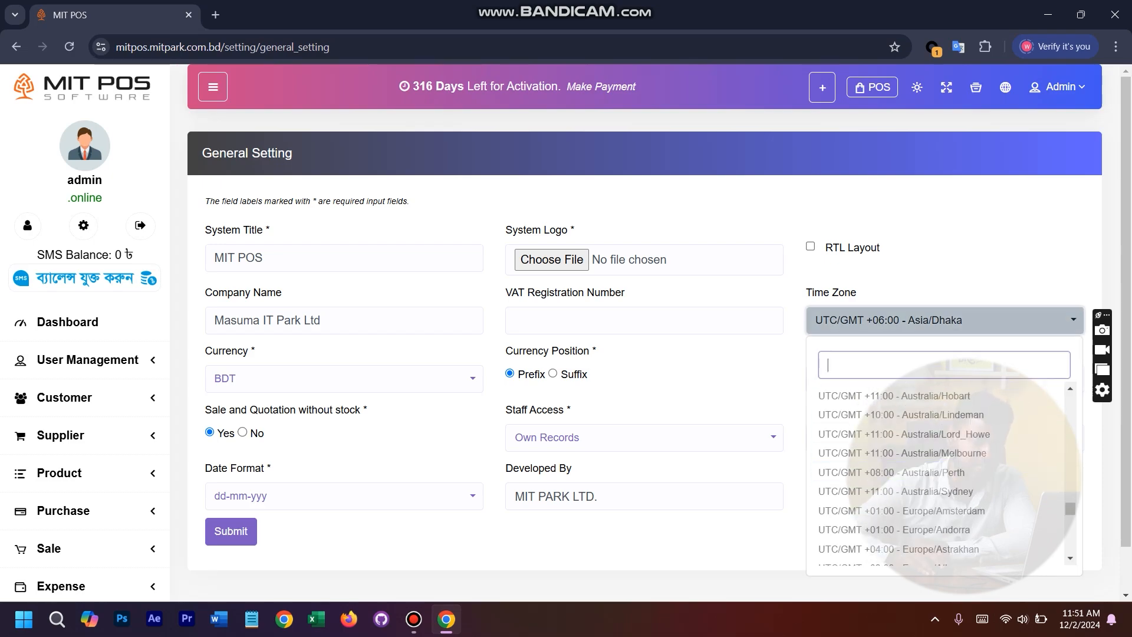
scroll(949, 471, down, 7)
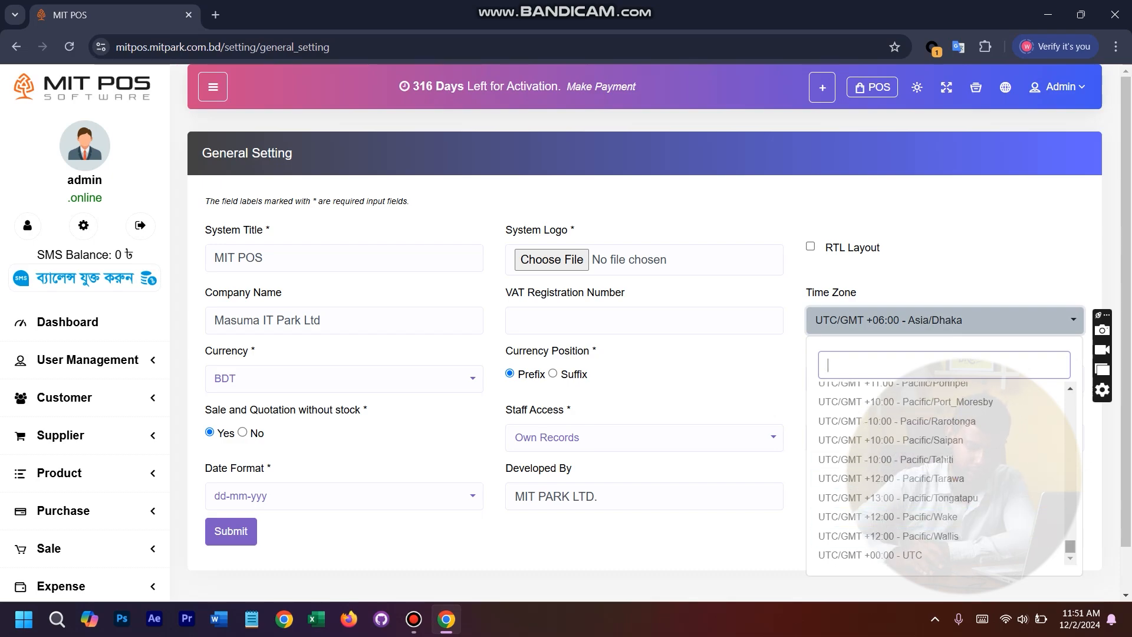
drag(1070, 546, 1069, 400)
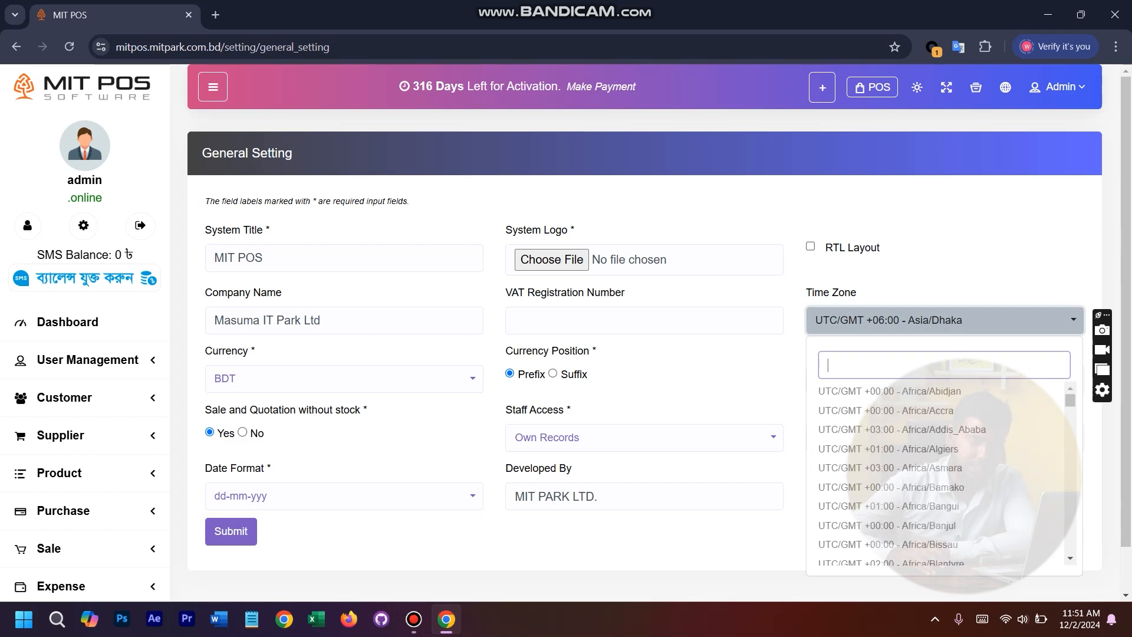
click(990, 320)
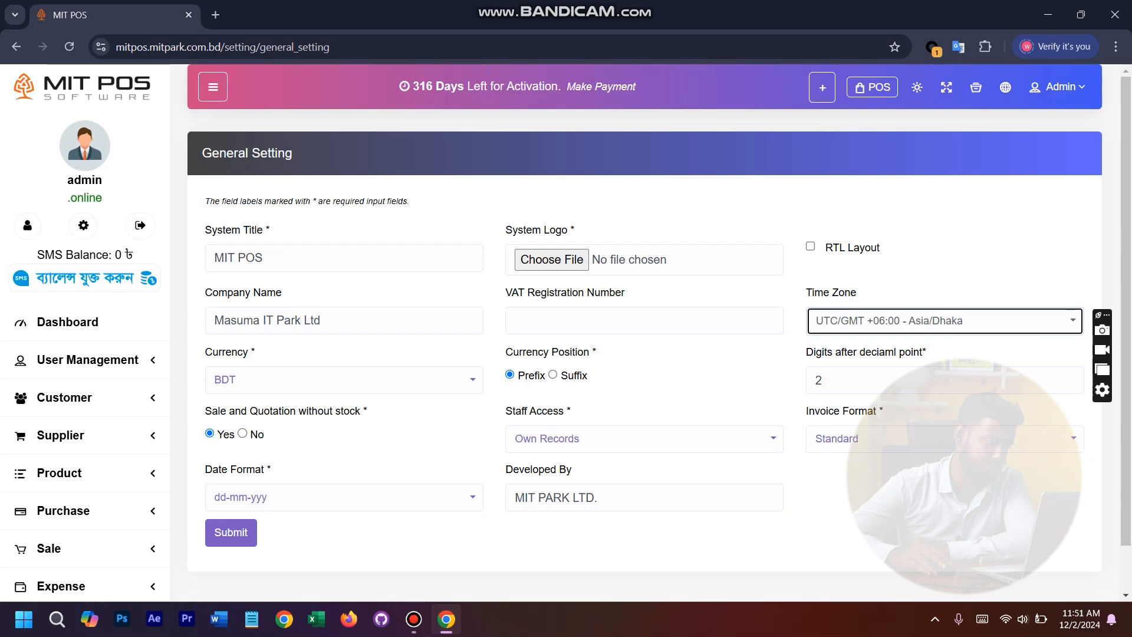
- Choose BDT as the currency and inspect the field for digits after the decimal point
click(344, 379)
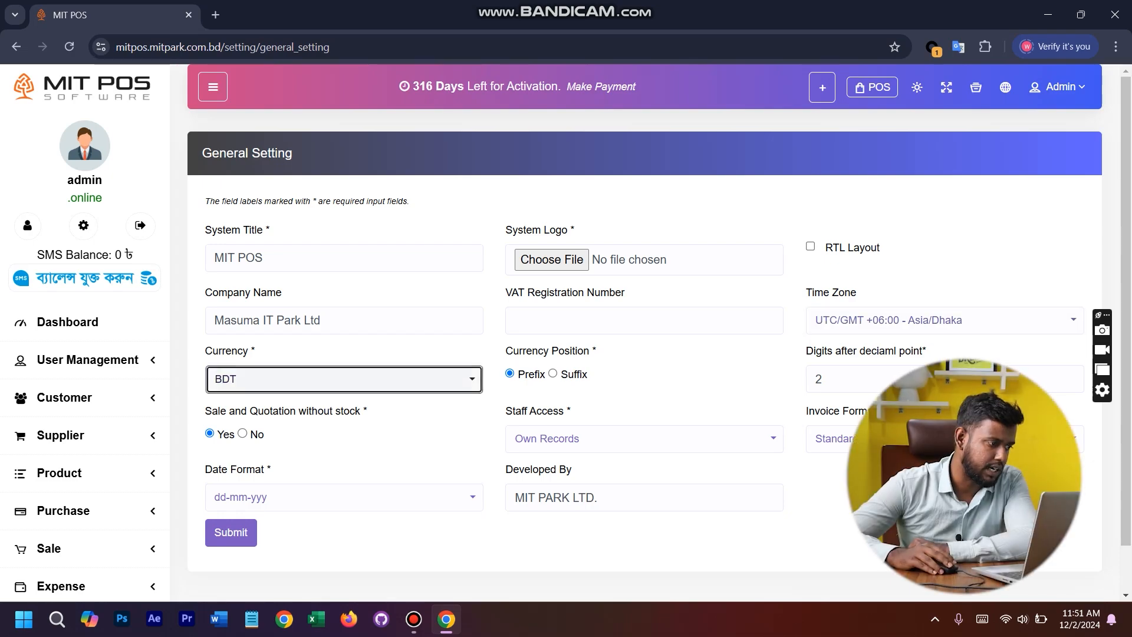
click(344, 379)
click(344, 379)
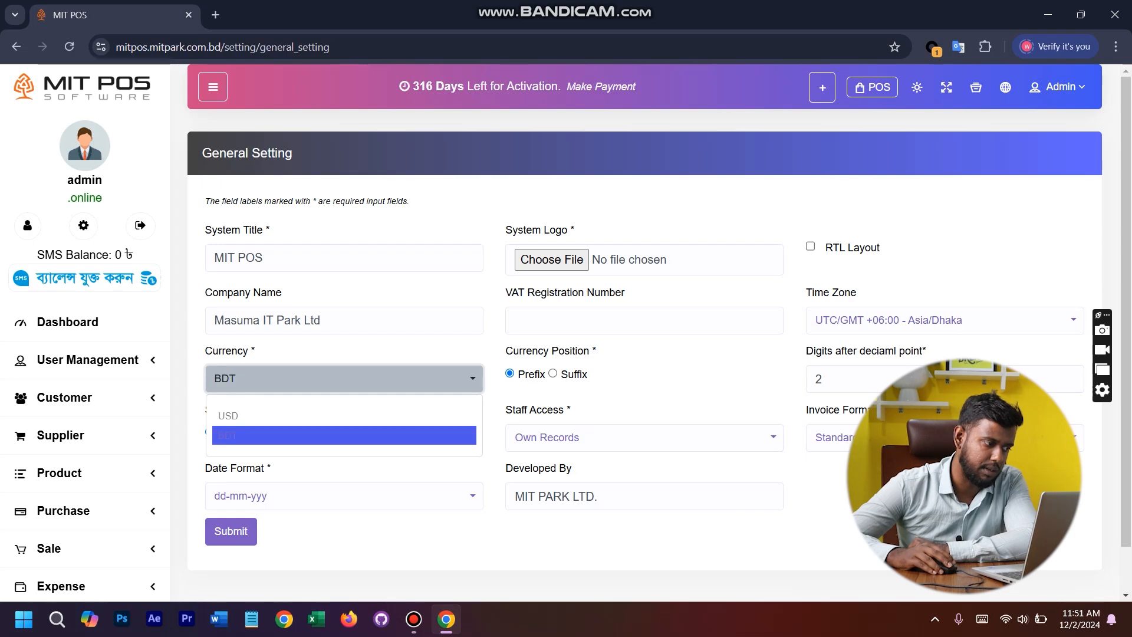
click(236, 435)
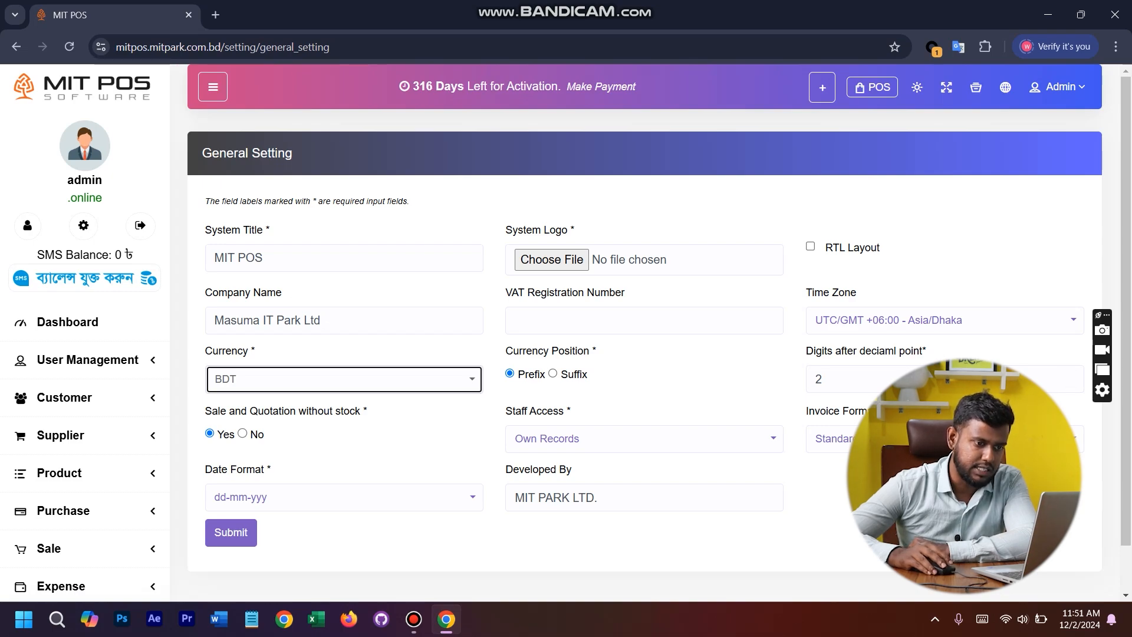
click(955, 379)
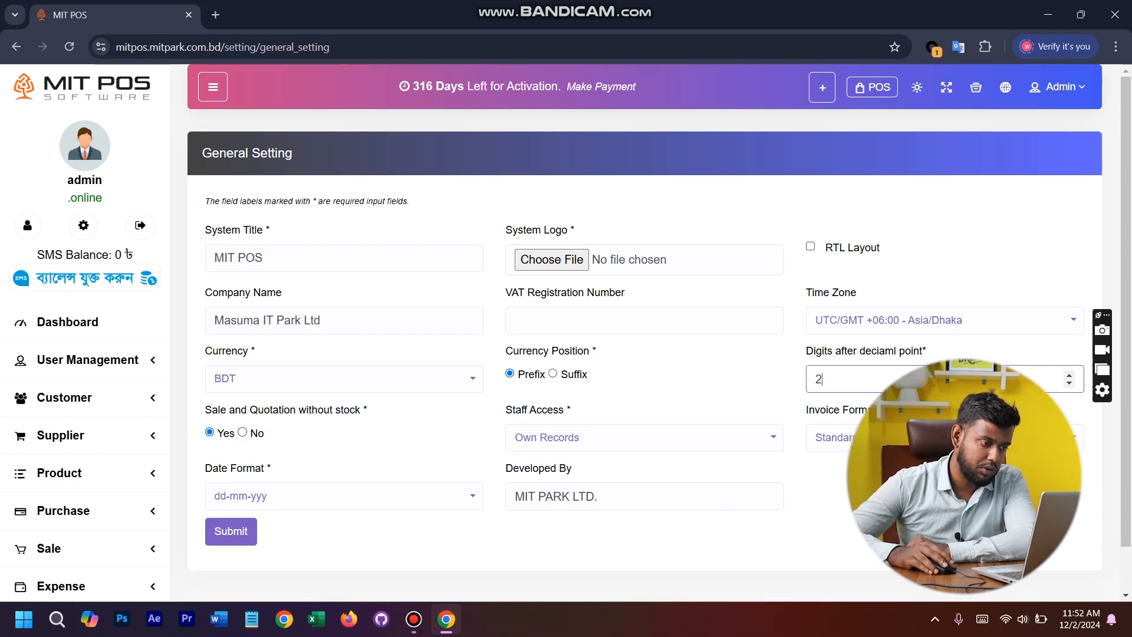
- Review the staff access, invoice format and date format options, choosing Standard as the invoice format
click(644, 438)
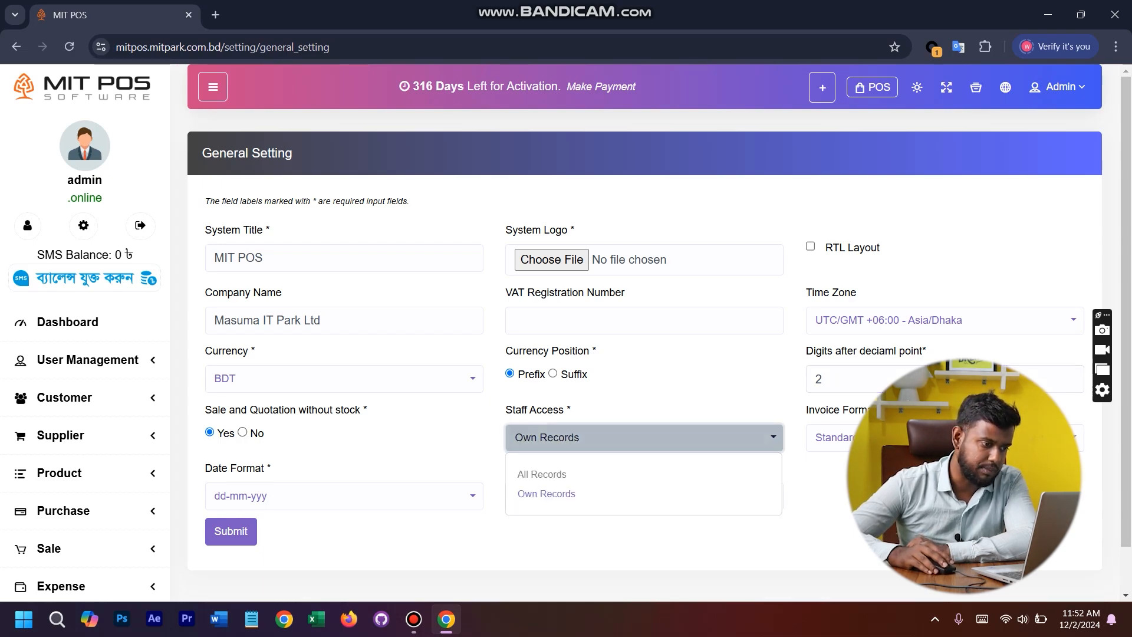
click(595, 438)
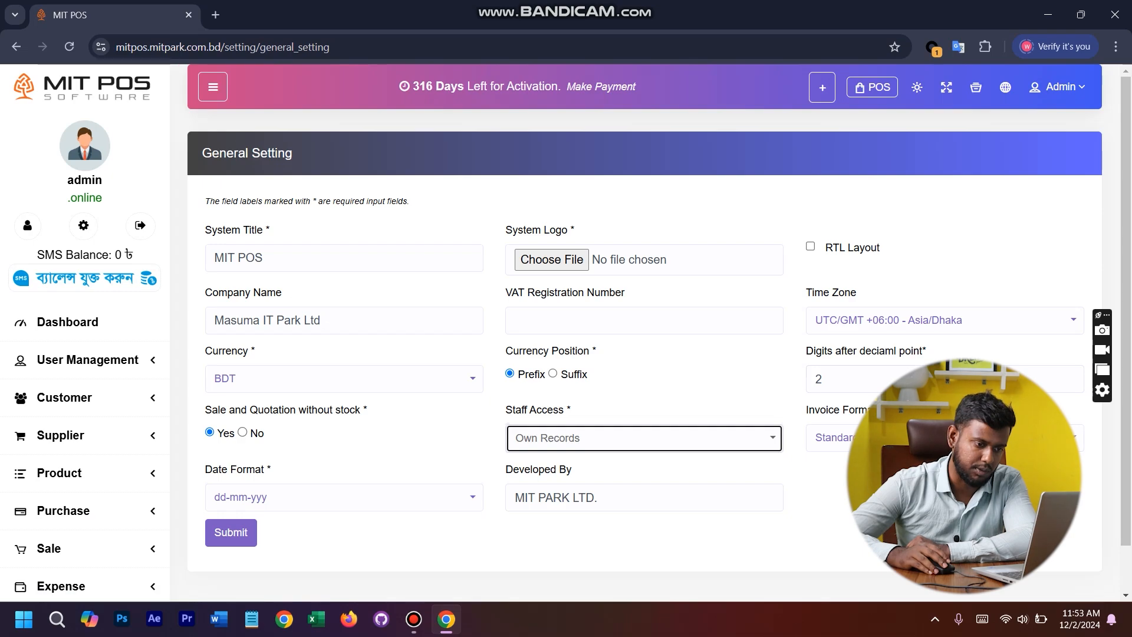
click(896, 438)
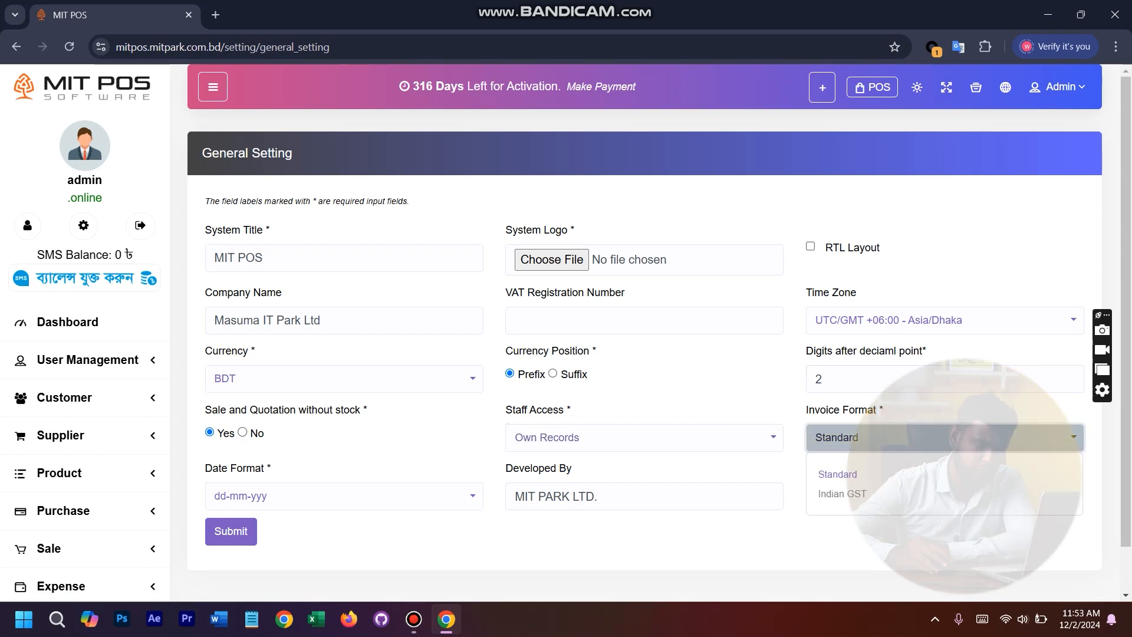
click(884, 473)
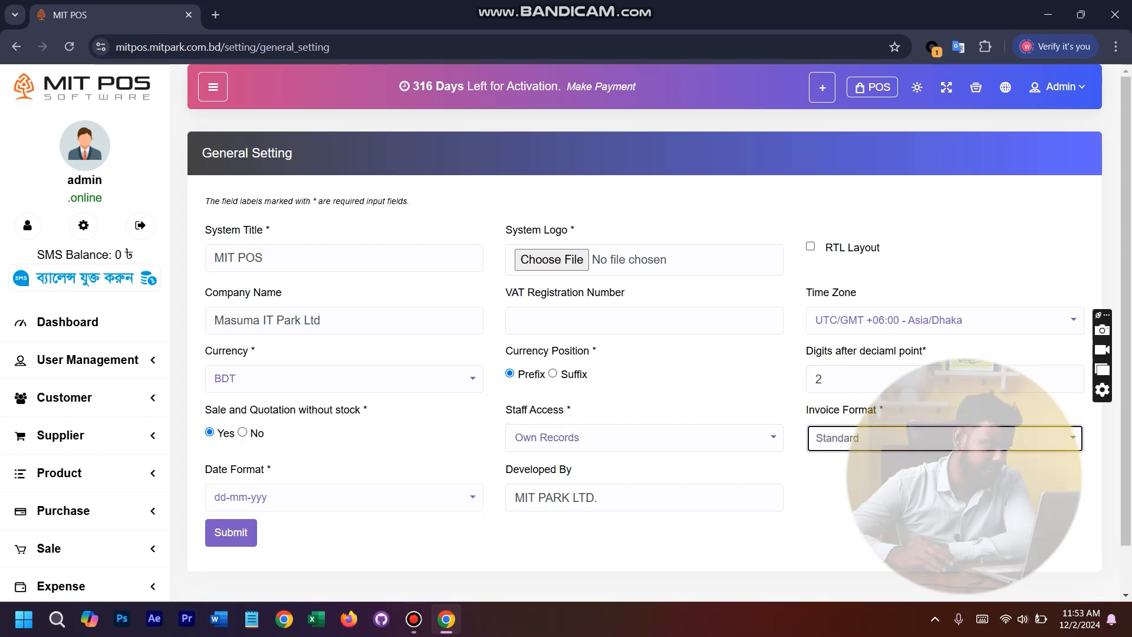
click(342, 496)
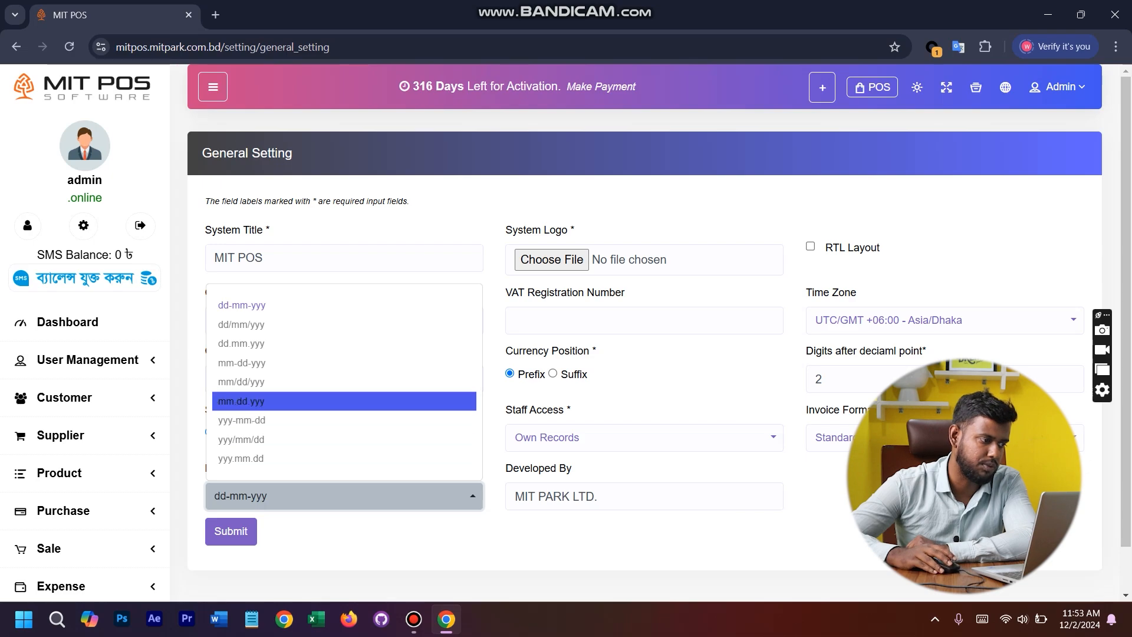
key(Escape)
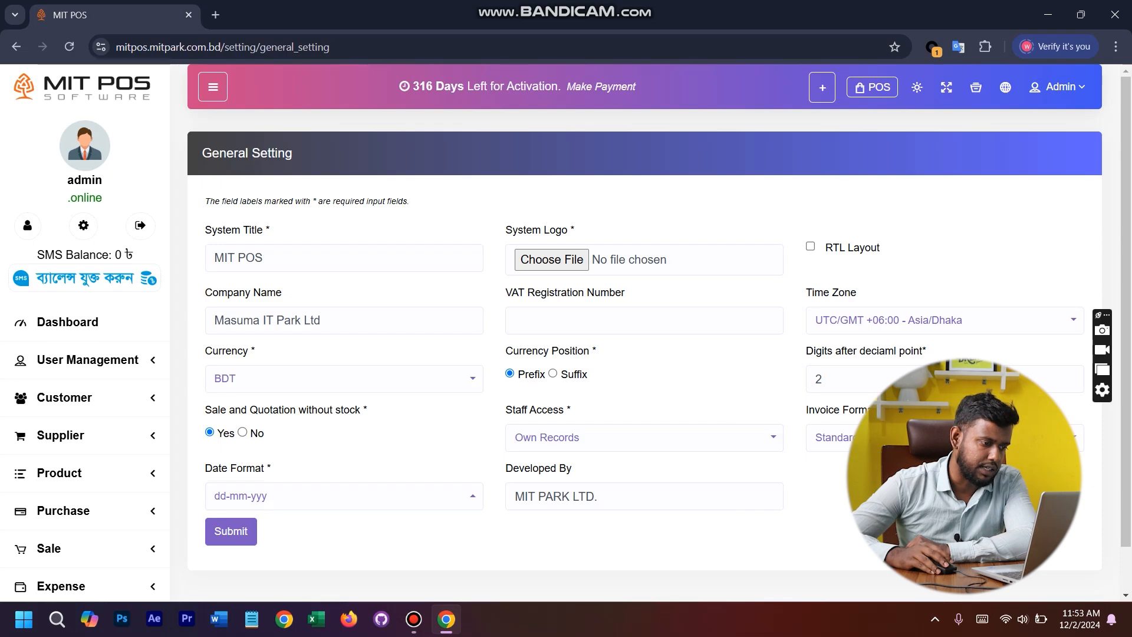
- Compare the Developed By field with the credit in the page footer, and submit the general settings
scroll(644, 330, down, 1)
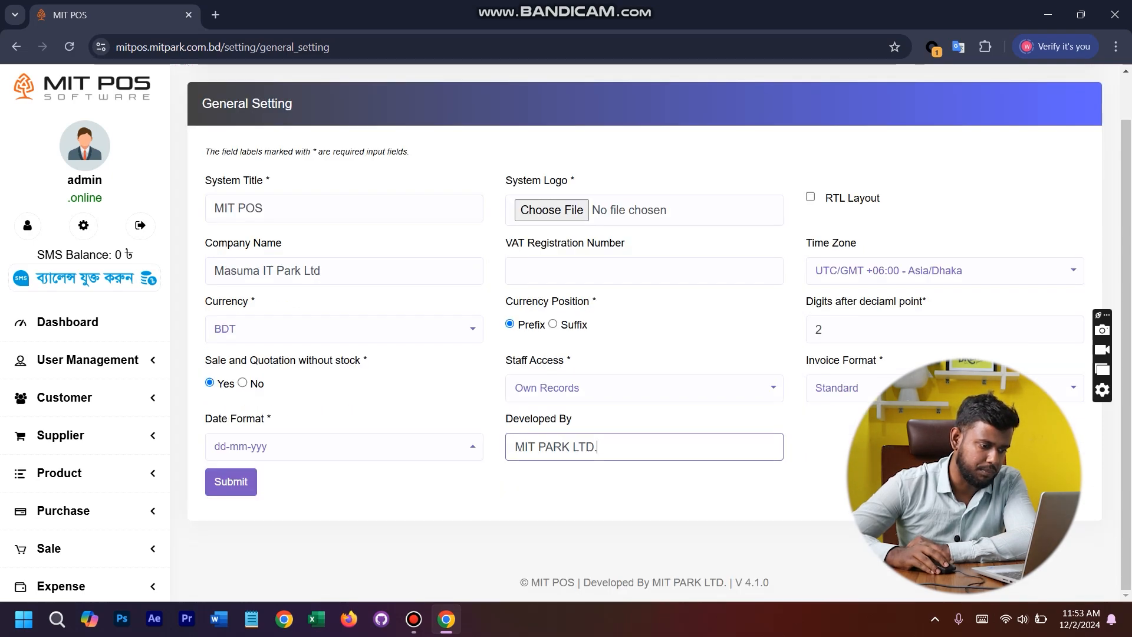
drag(652, 582, 727, 583)
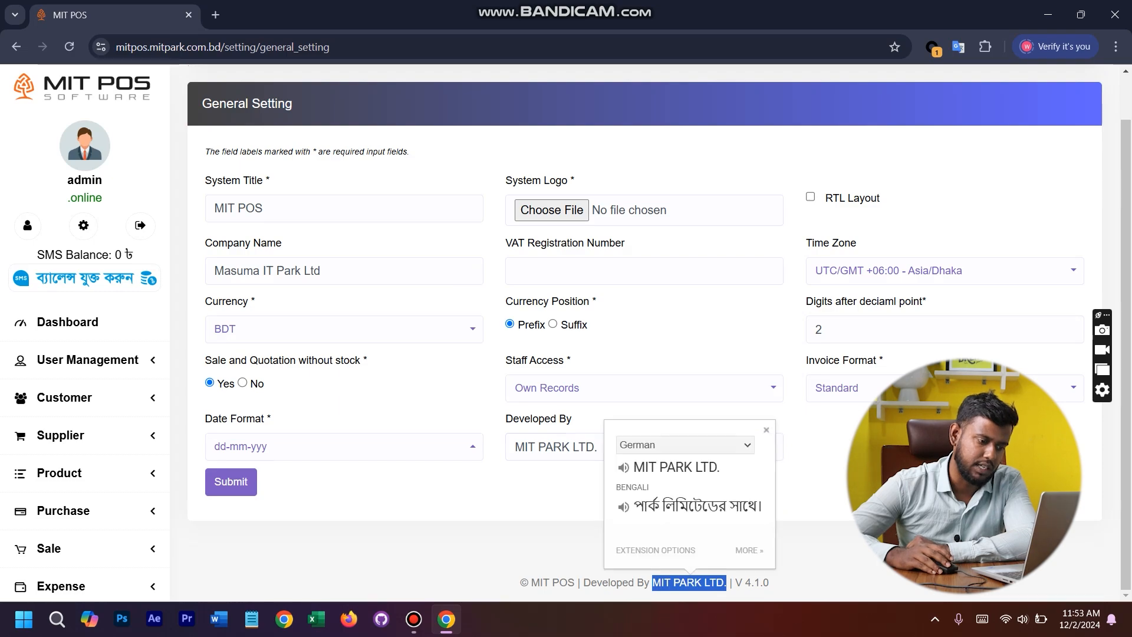
click(726, 582)
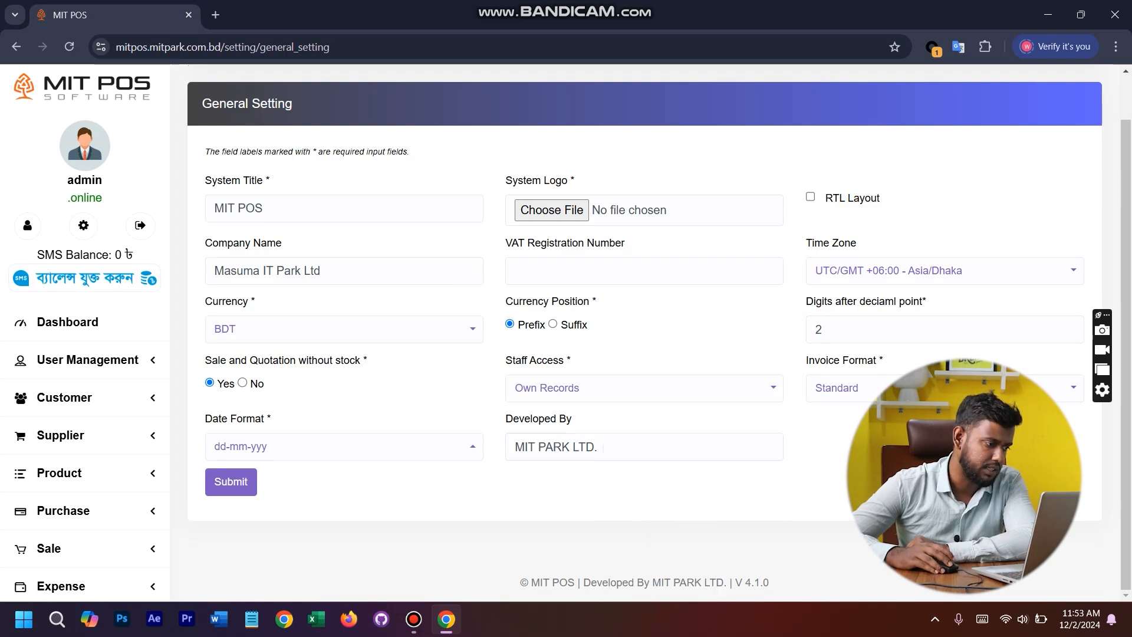
scroll(231, 483, up, 1)
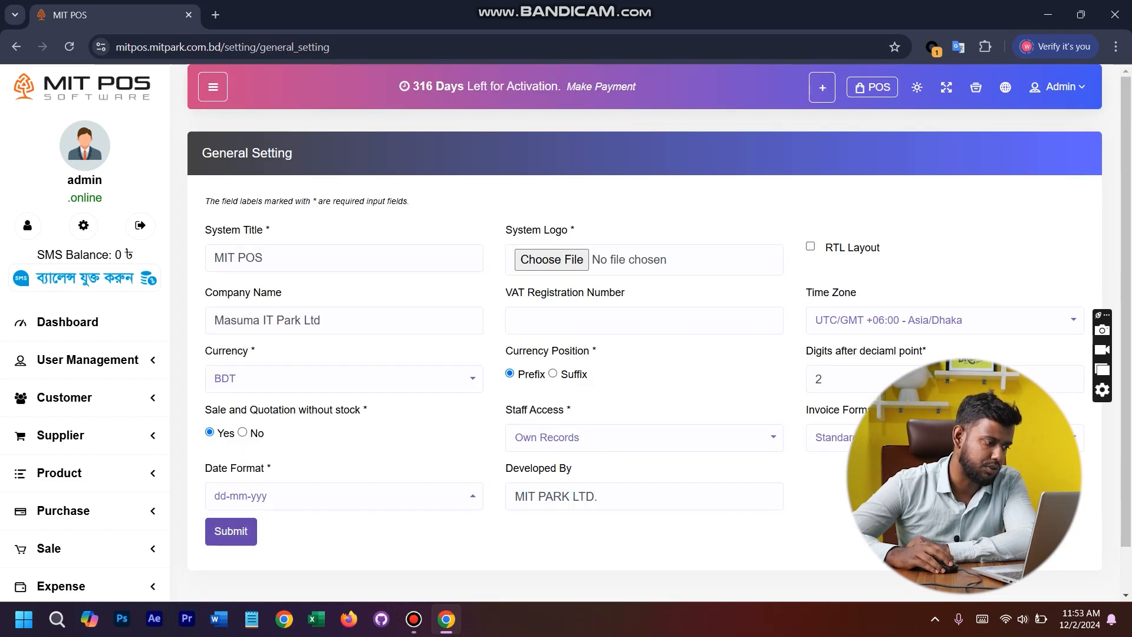
click(230, 530)
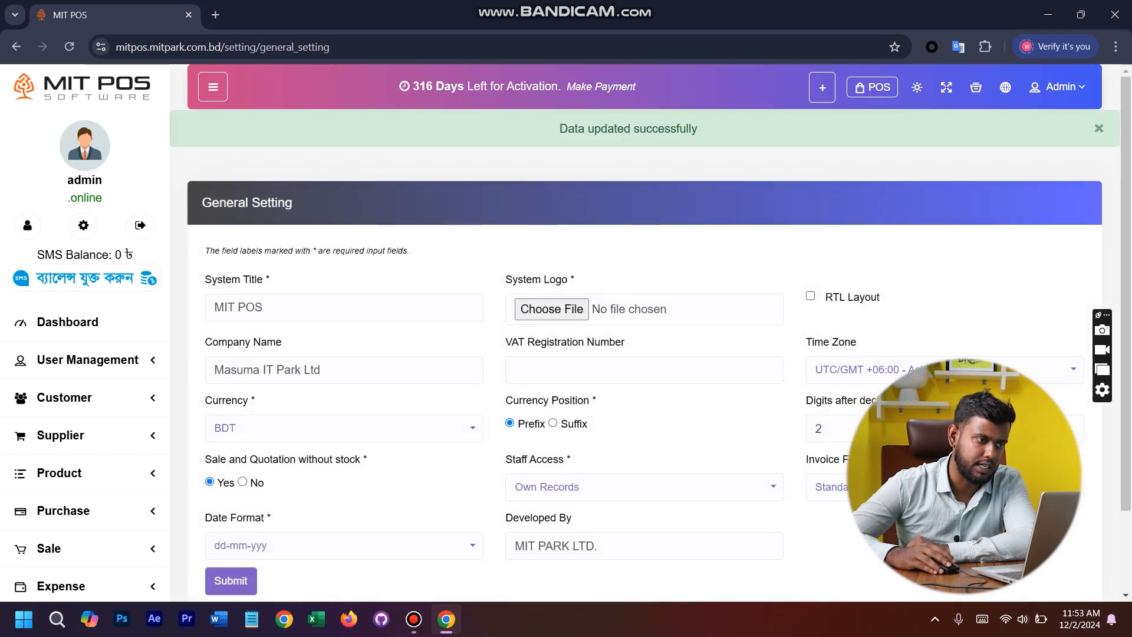
drag(559, 128, 697, 127)
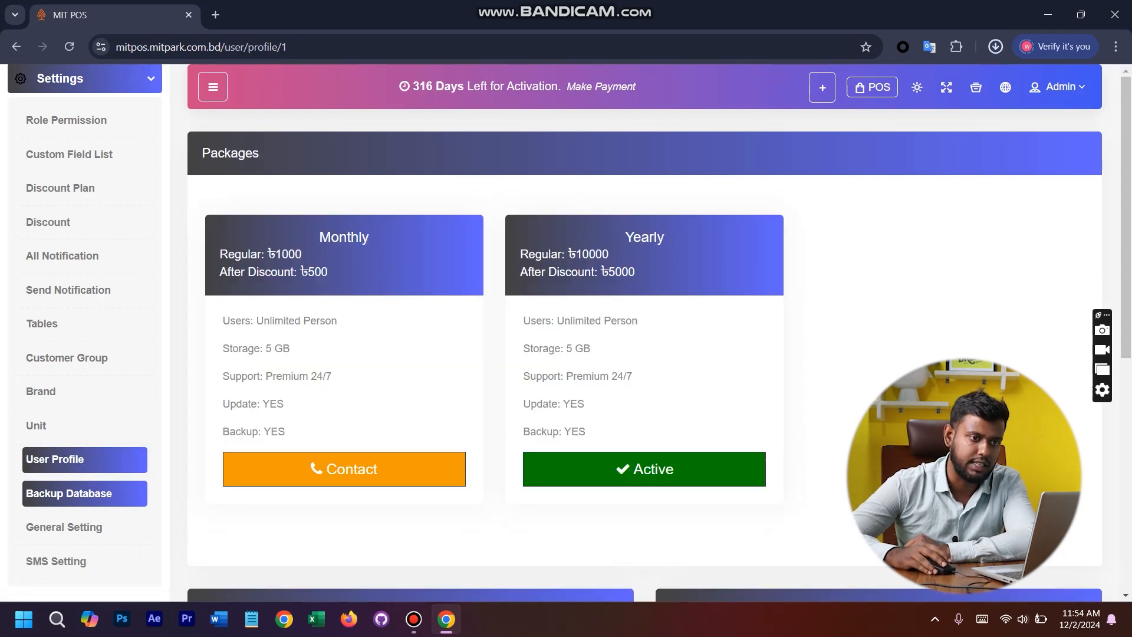
- Check the database backups in the recent download history, and open the User Profile page to review its packages, profile and password forms
click(995, 46)
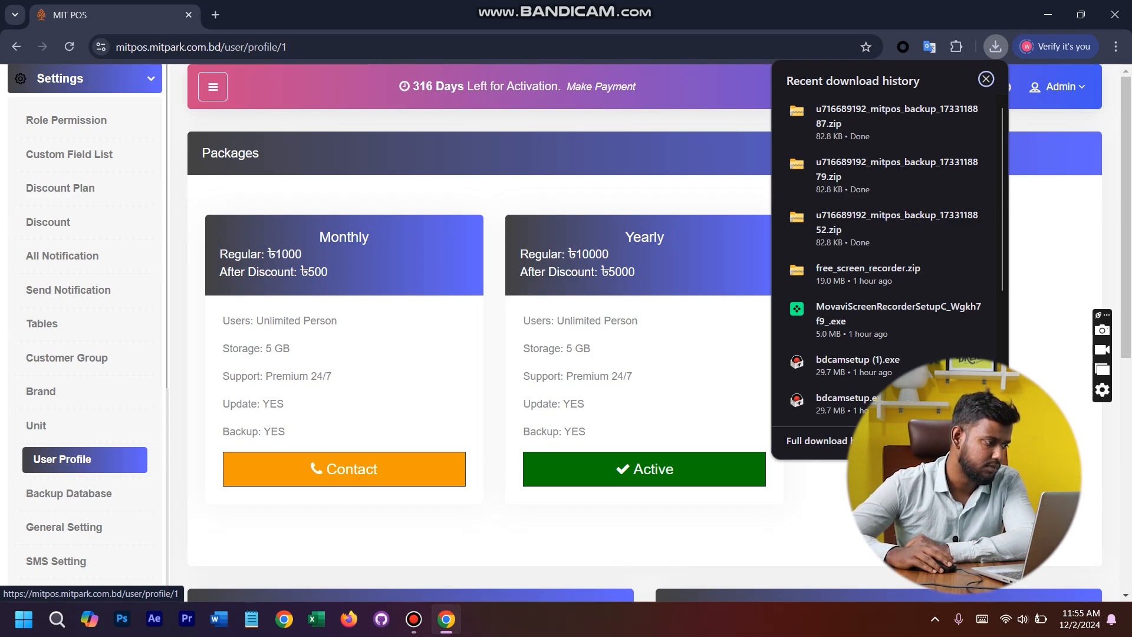
click(63, 459)
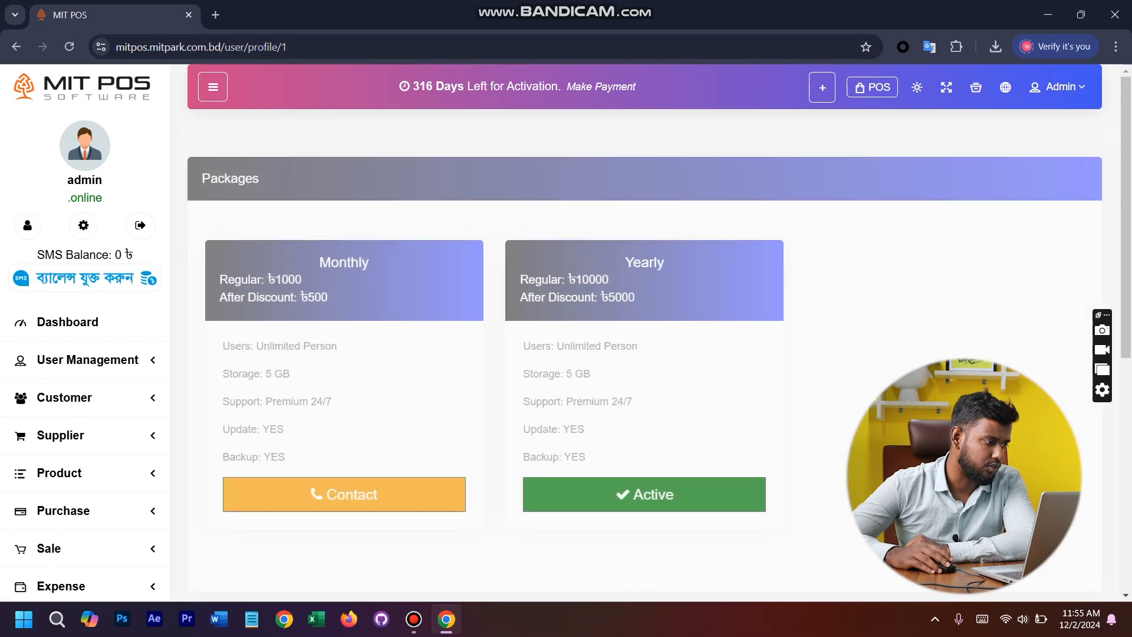
scroll(63, 469, up, 10)
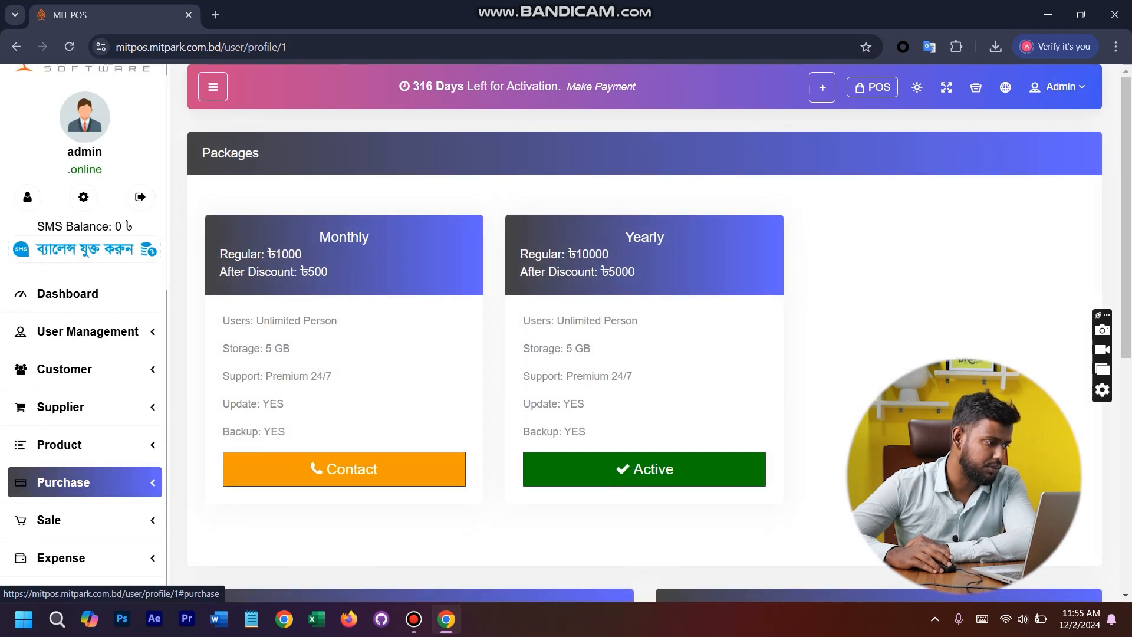
scroll(63, 481, up, 1)
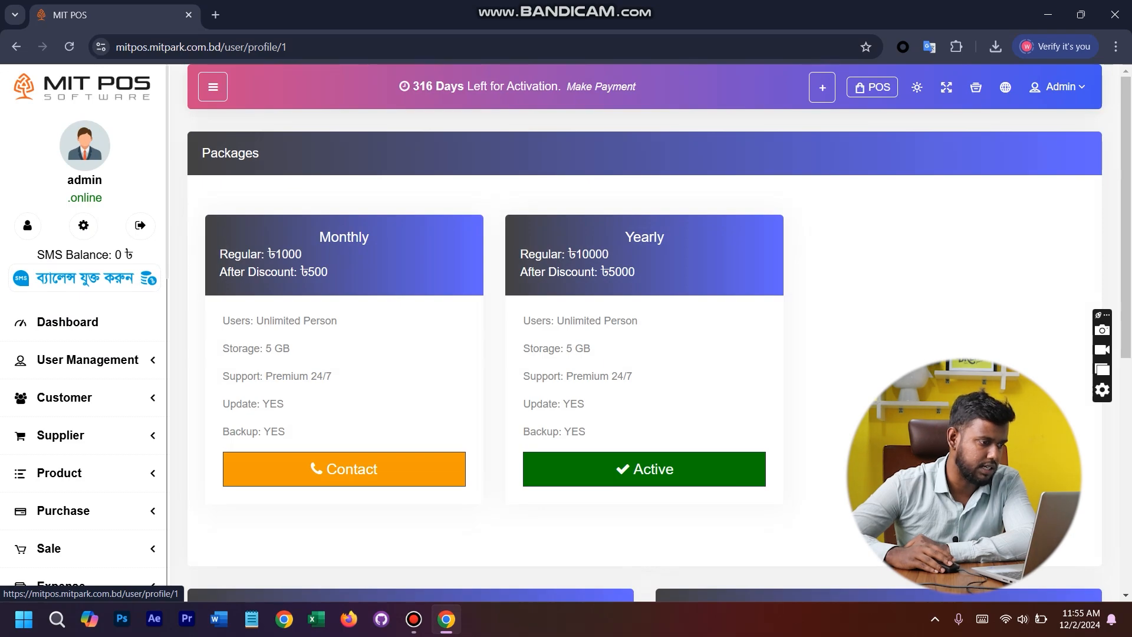
scroll(645, 330, down, 8)
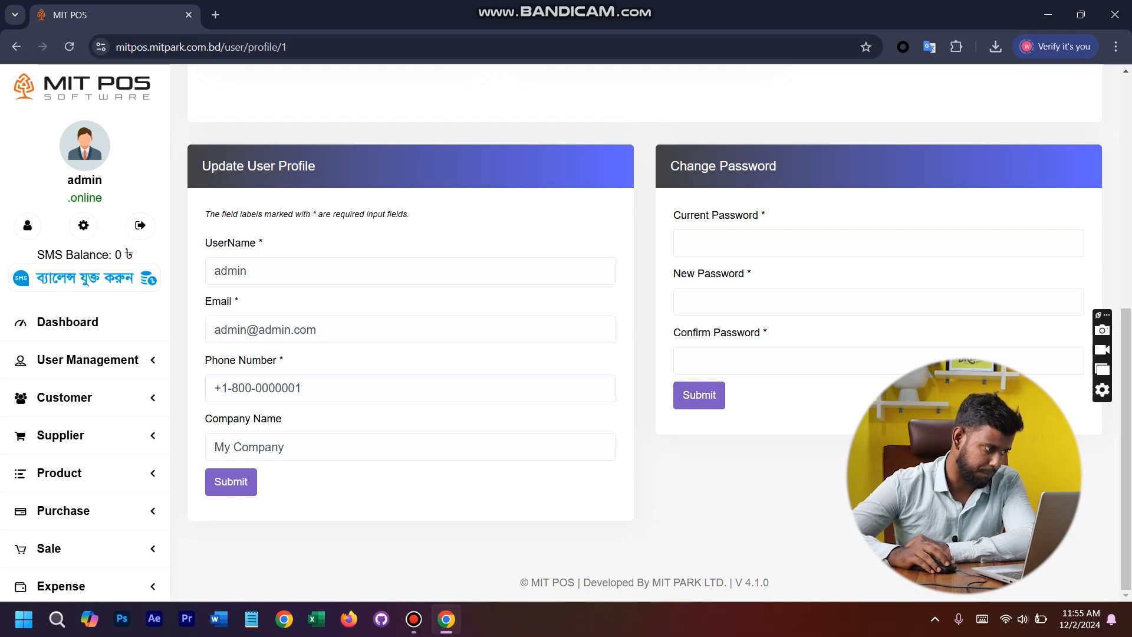
- Open the Unit page from the system settings
scroll(53, 391, down, 10)
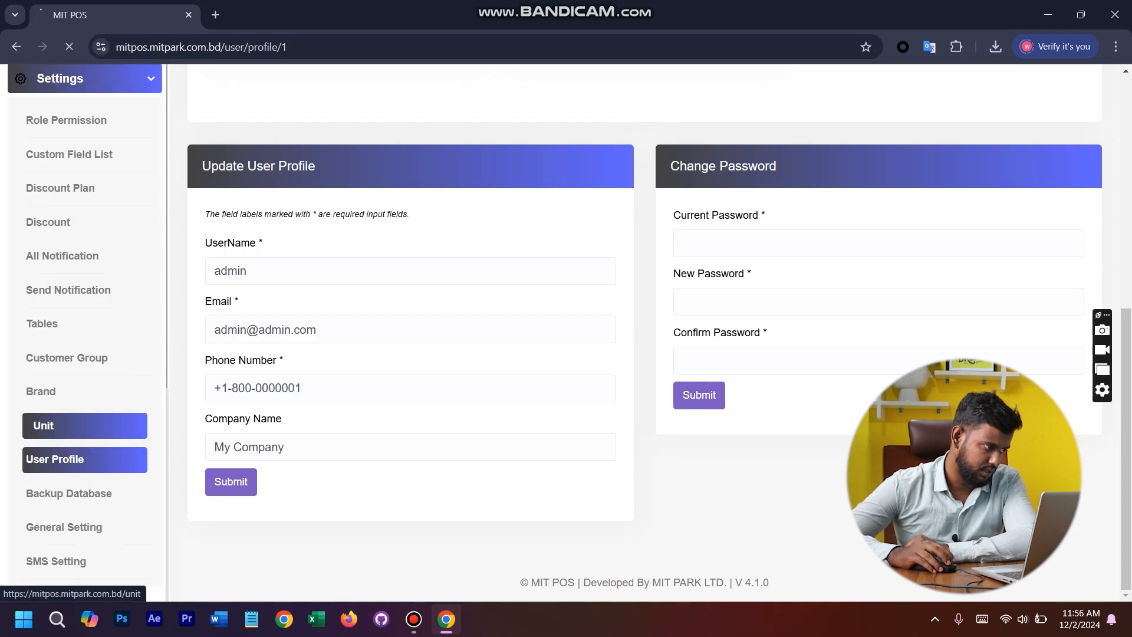
click(47, 425)
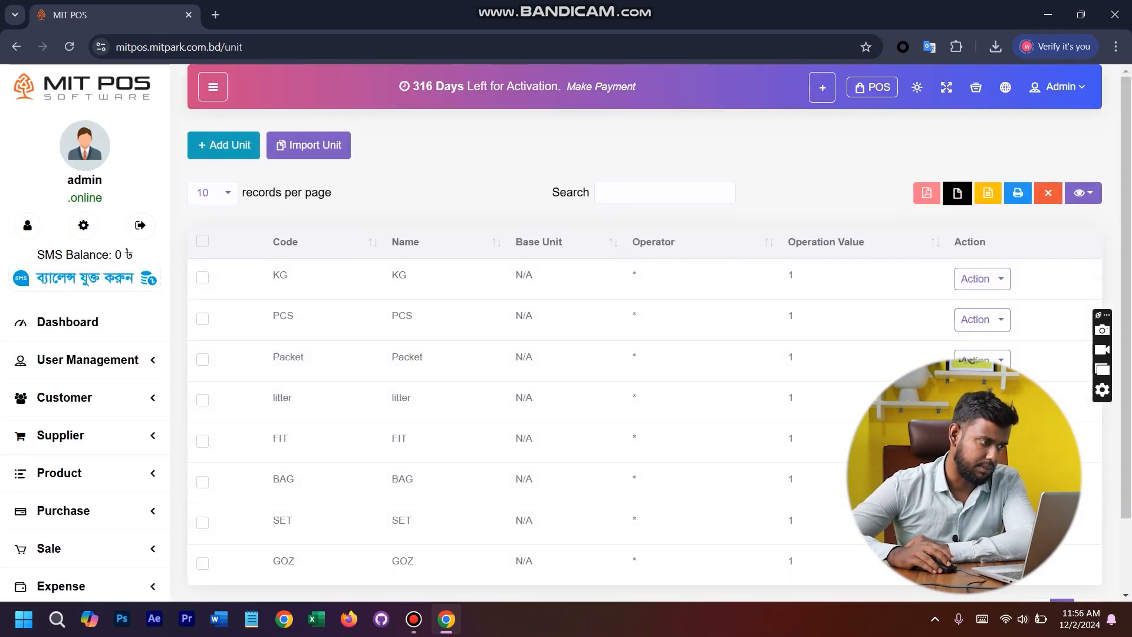
- Review the list of units, and open the Brand page from the settings to look through the brands
scroll(646, 330, down, 2)
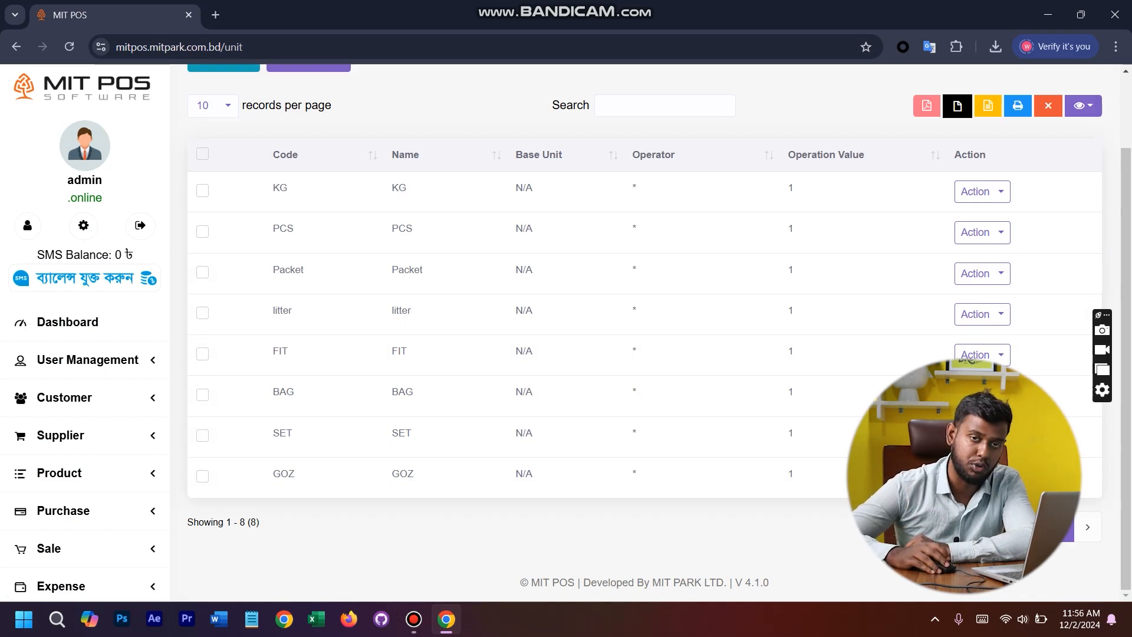
scroll(645, 330, up, 2)
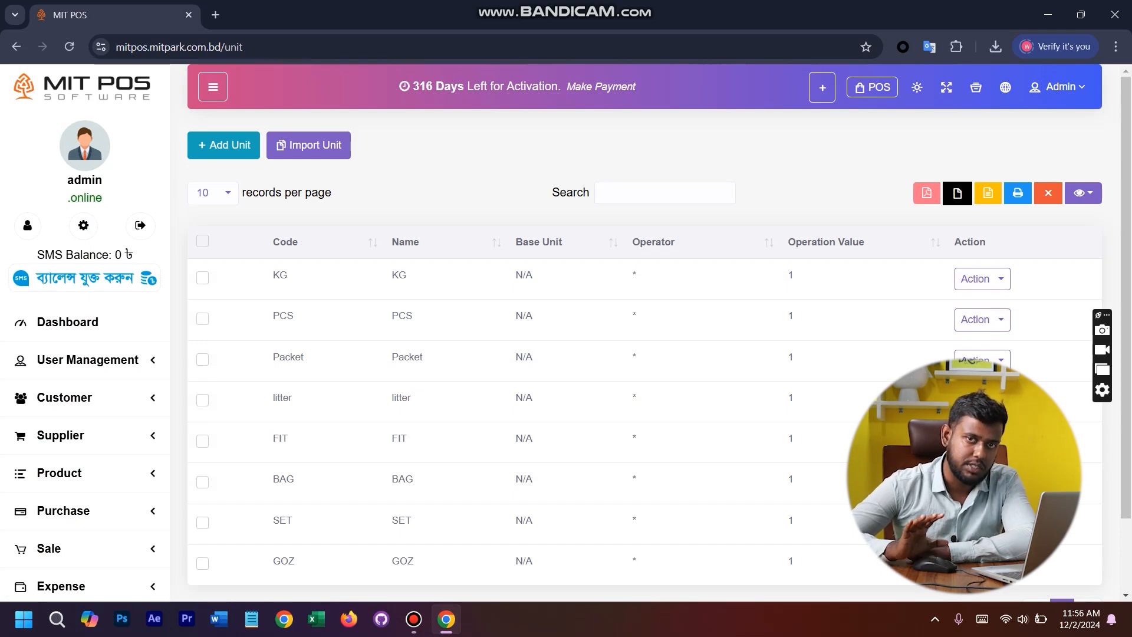
scroll(84, 353, down, 10)
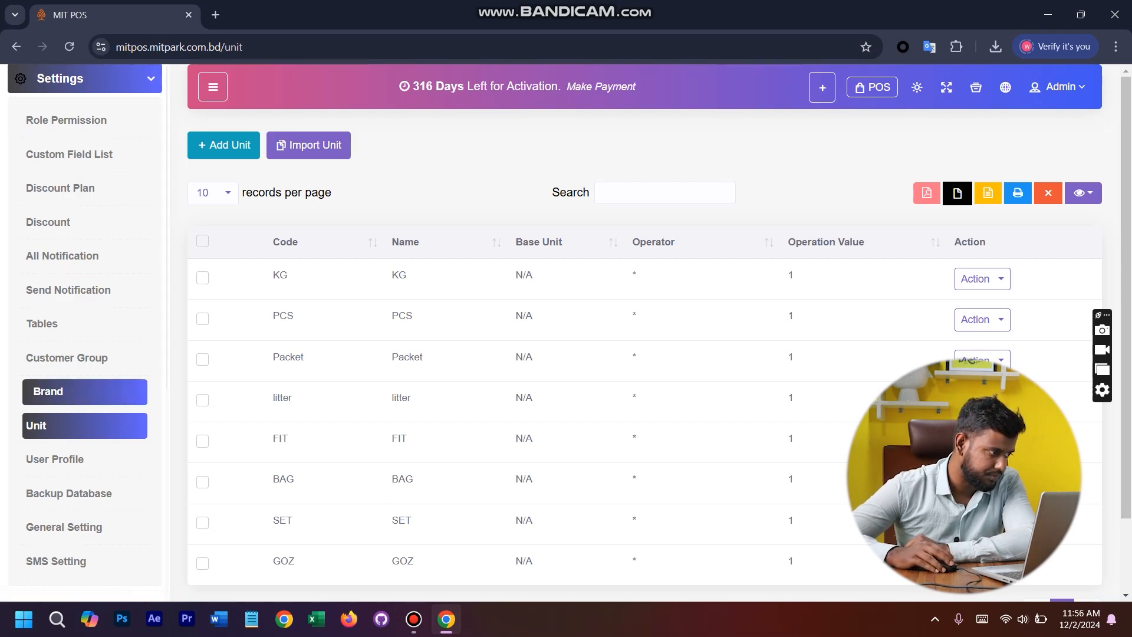
click(41, 391)
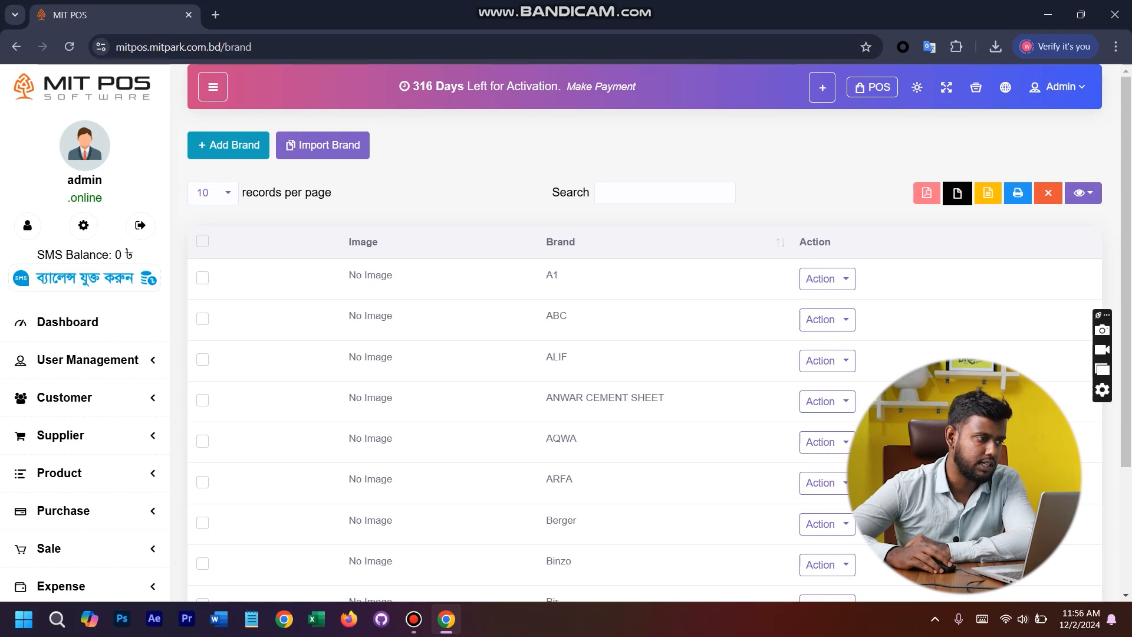
scroll(645, 365, down, 3)
scroll(644, 365, up, 3)
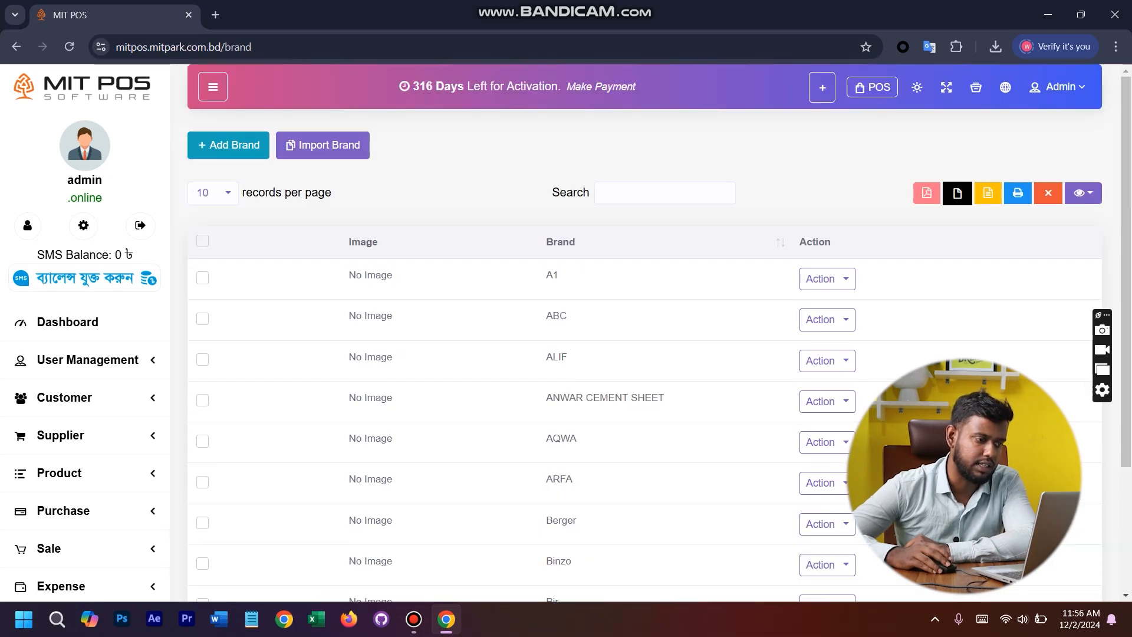
- Open the Customer Group page and examine the Wholesale Customers group with its percentage
scroll(83, 377, down, 10)
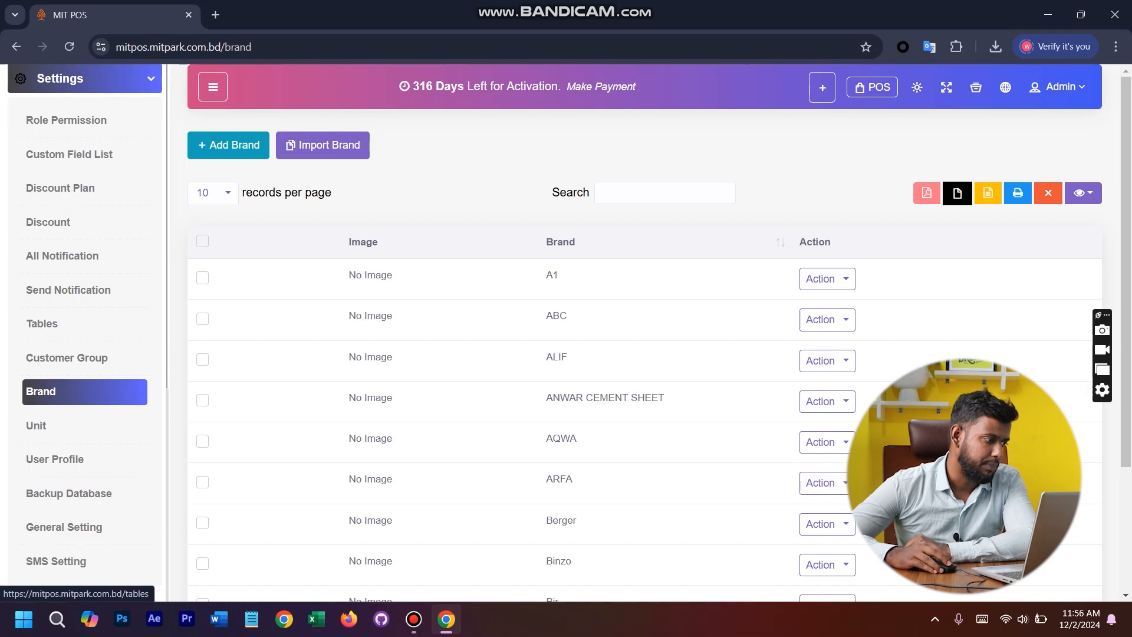
click(74, 357)
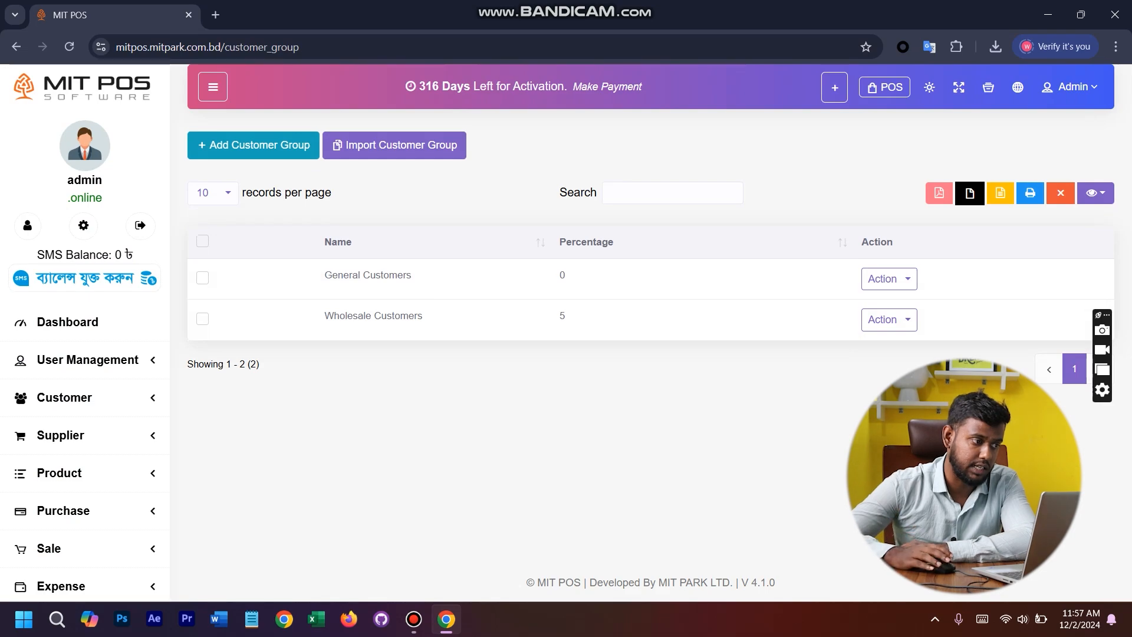
double_click(562, 316)
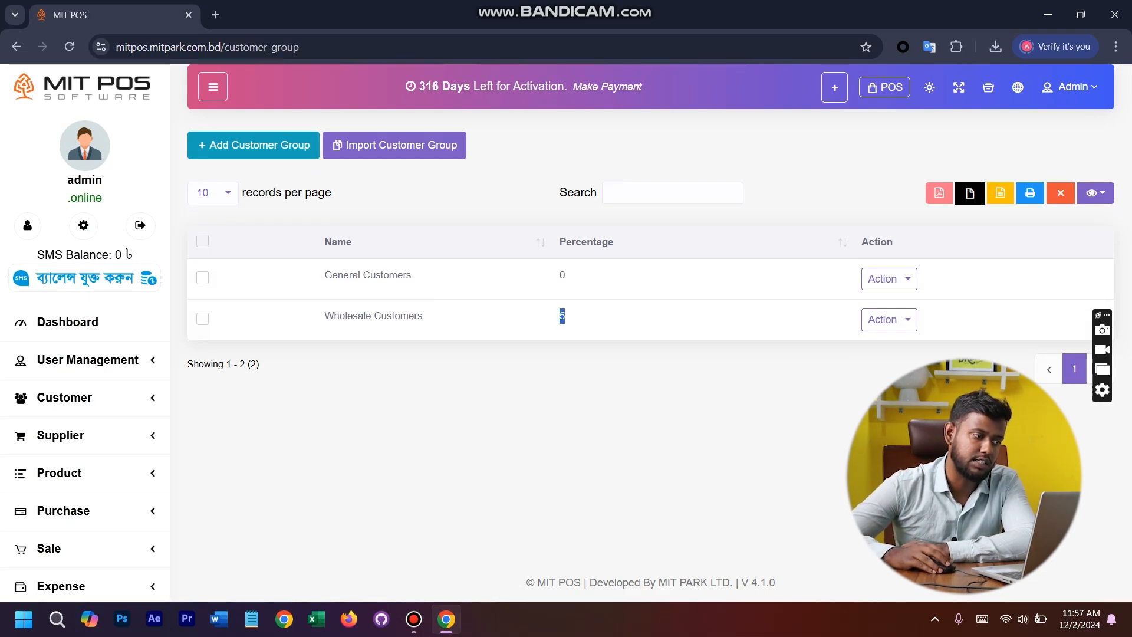
drag(339, 316, 409, 316)
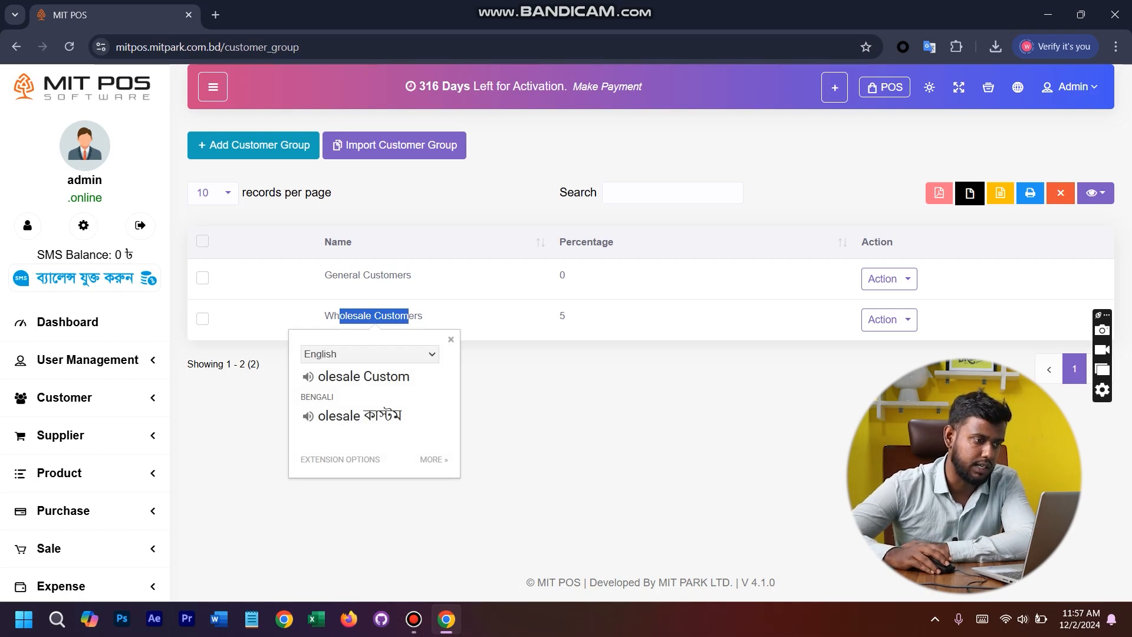
click(433, 242)
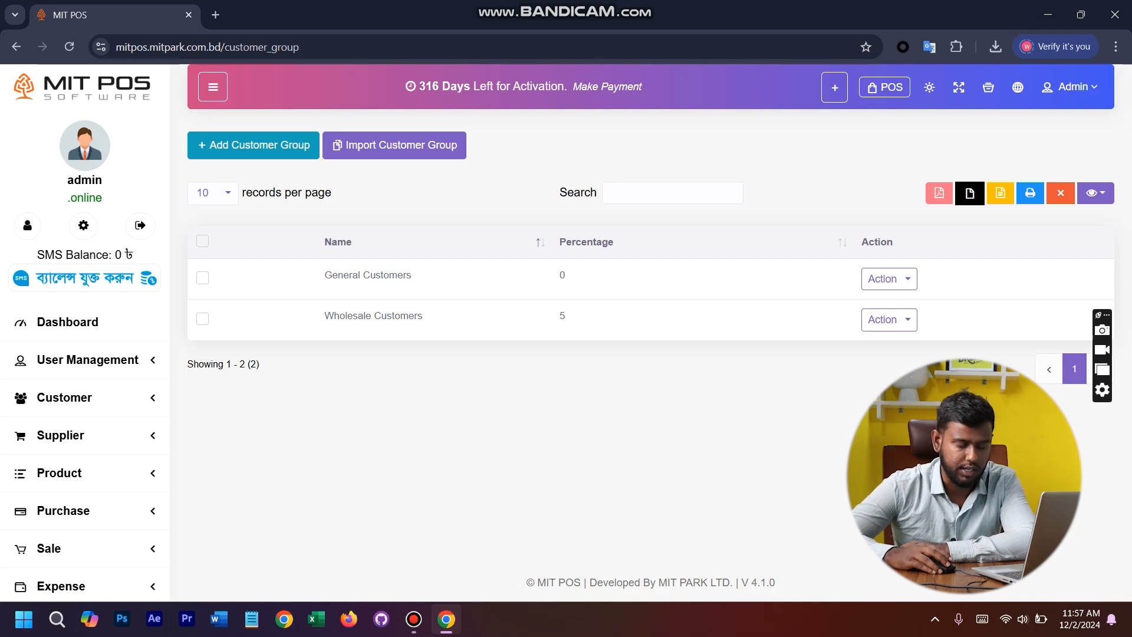
- Open the All Notification page from the settings to review the notification list
scroll(82, 321, down, 10)
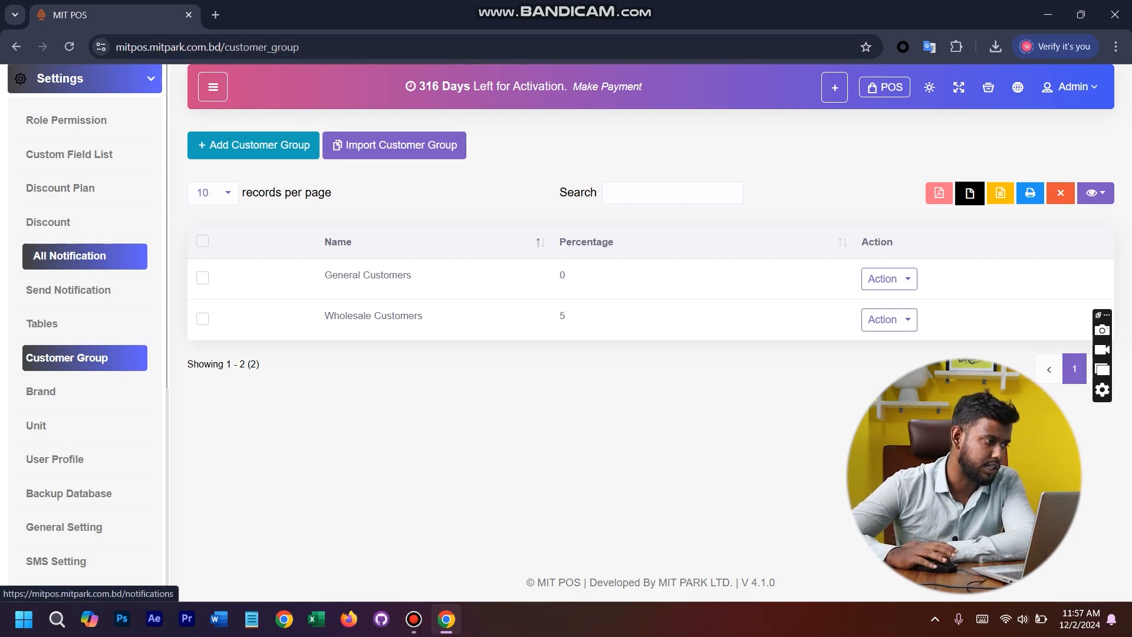
click(84, 255)
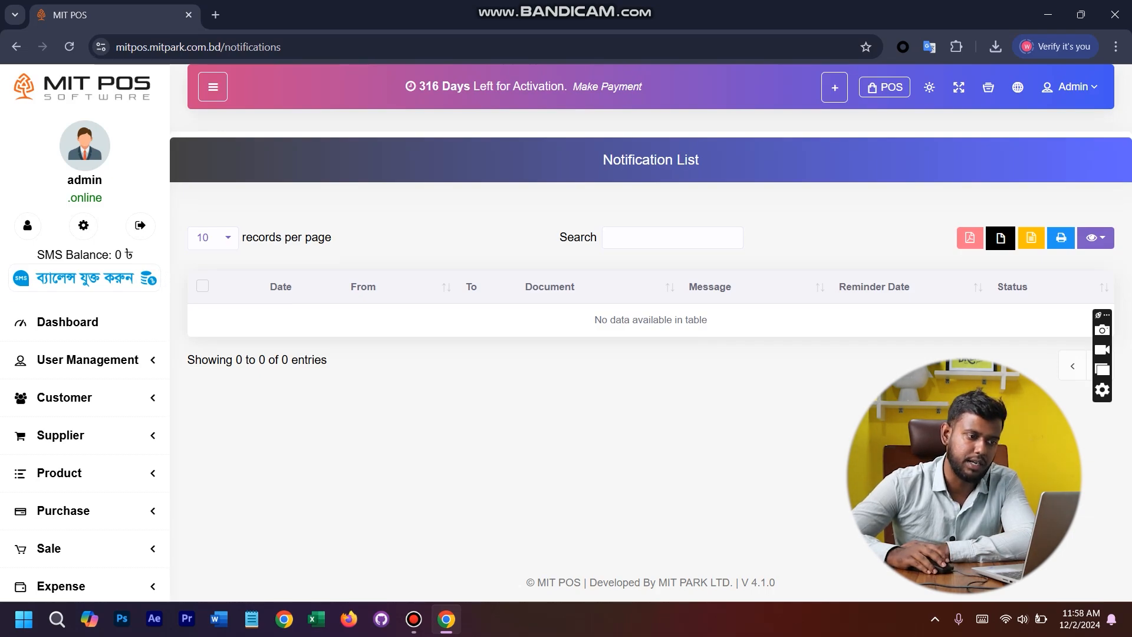
scroll(83, 419, down, 10)
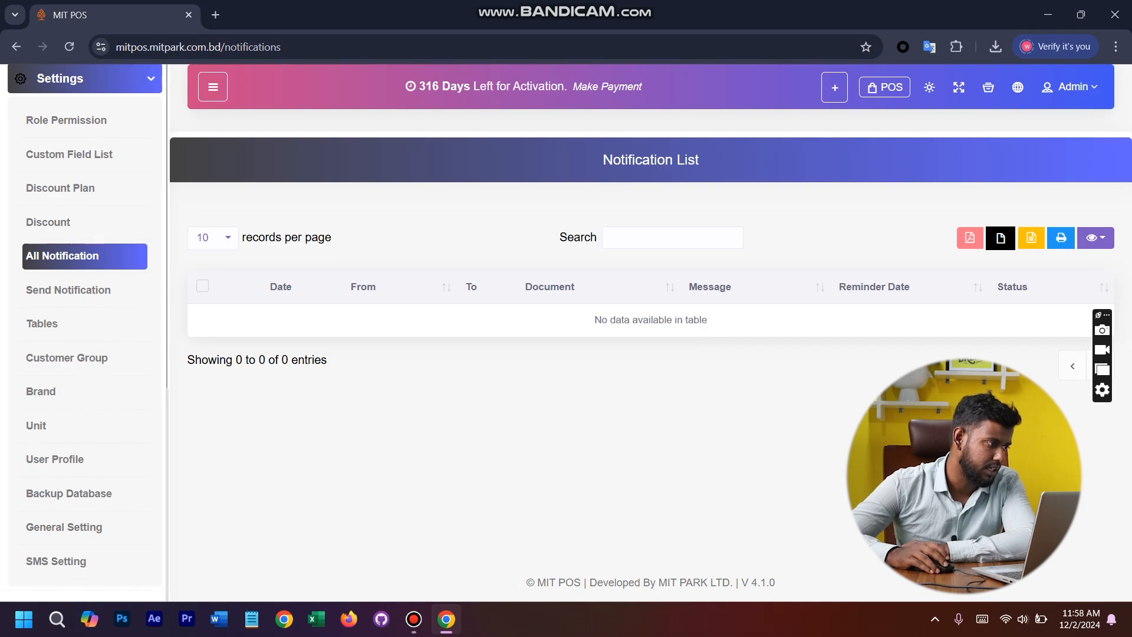
scroll(83, 419, up, 6)
- Open the form for creating a discount from the Discount page and check which discount plans it offers
scroll(83, 420, down, 5)
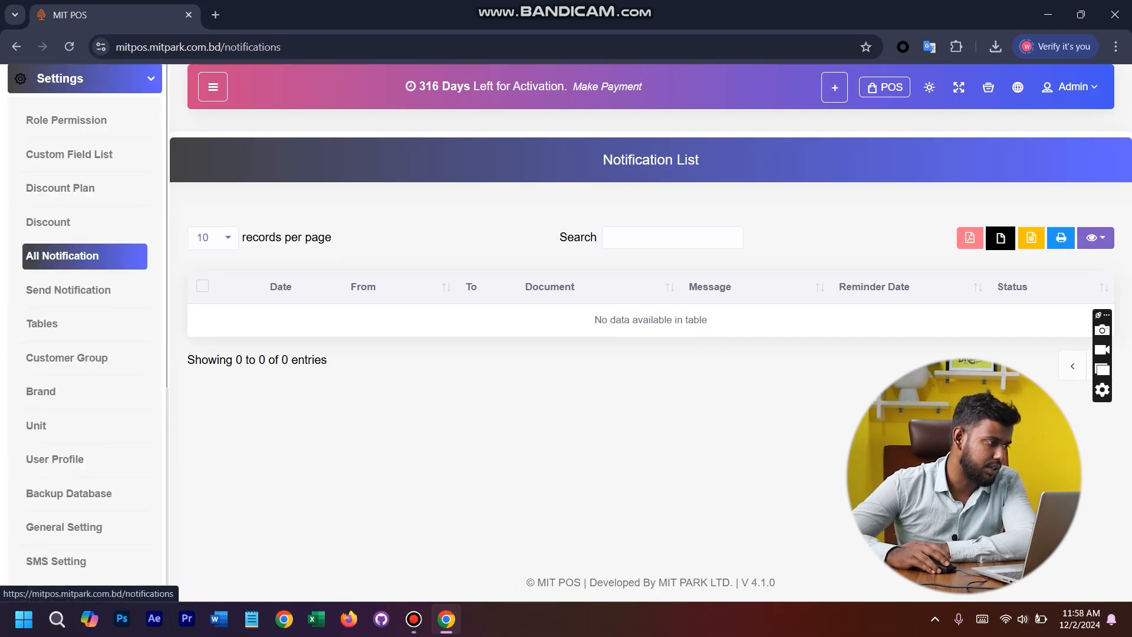
click(59, 220)
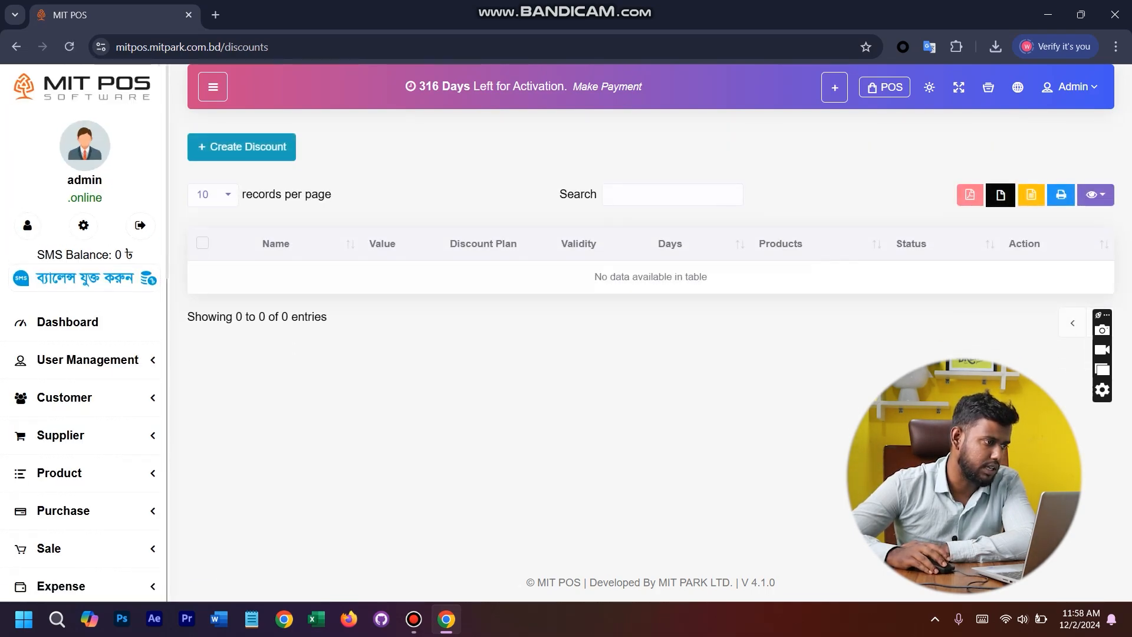
click(241, 145)
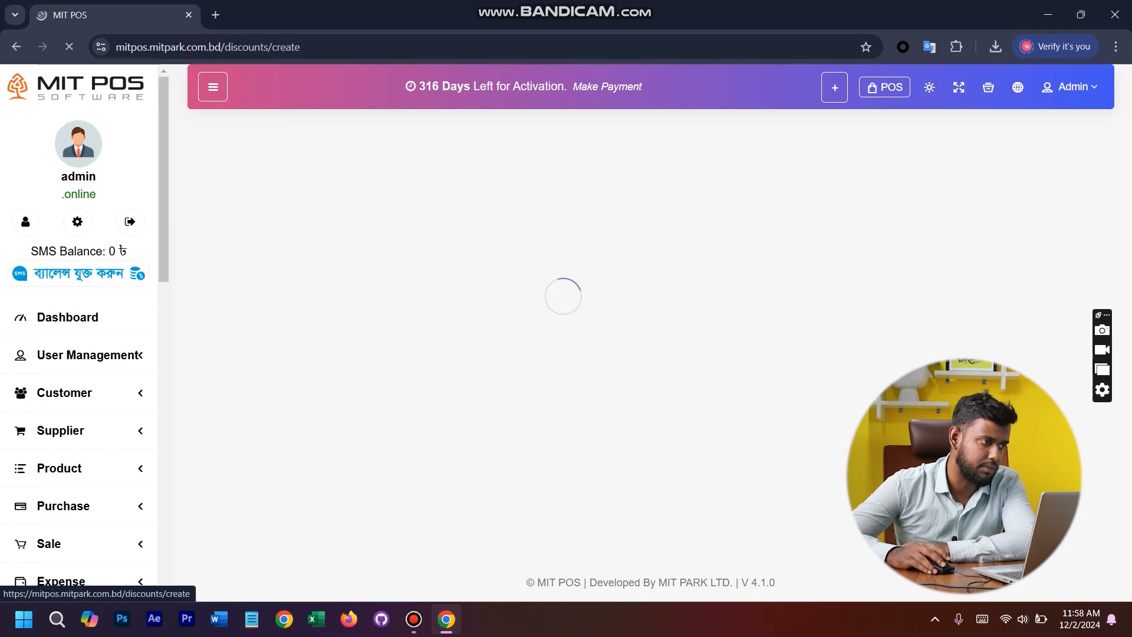
click(532, 259)
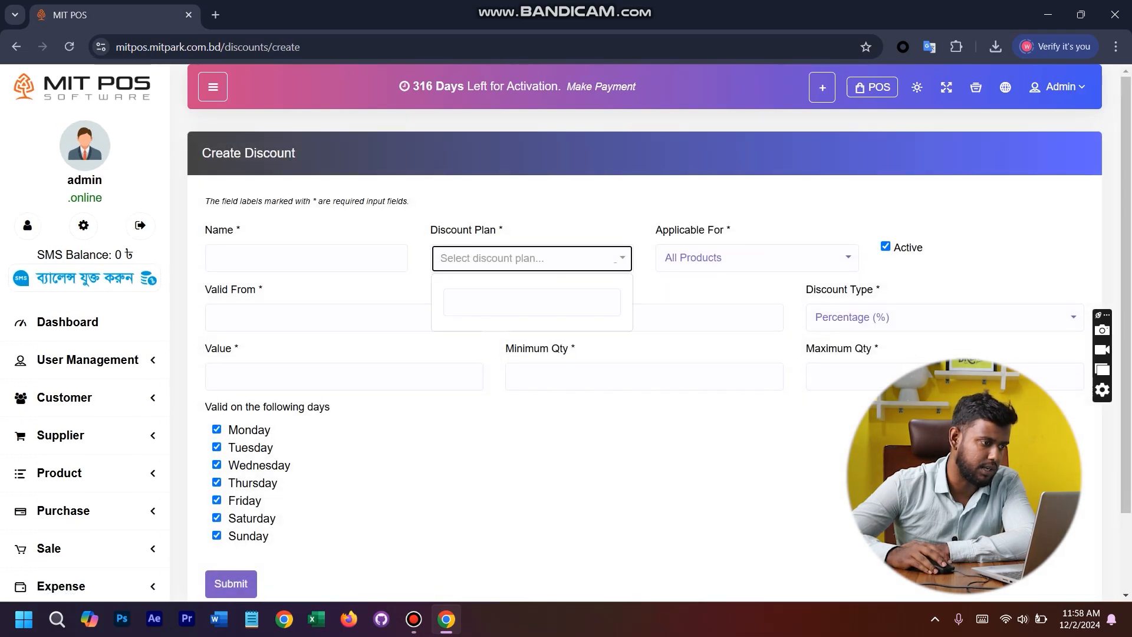
- Start a new discount plan from the Discount Plan page and name it New Year 2025
scroll(85, 327, down, 5)
scroll(85, 328, down, 8)
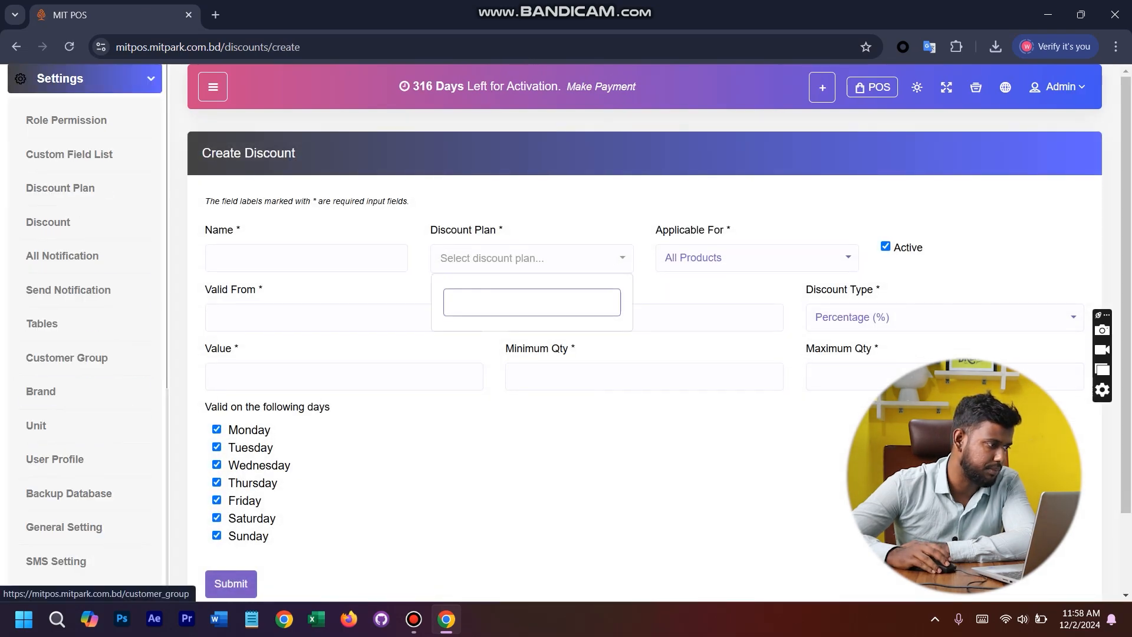
click(60, 188)
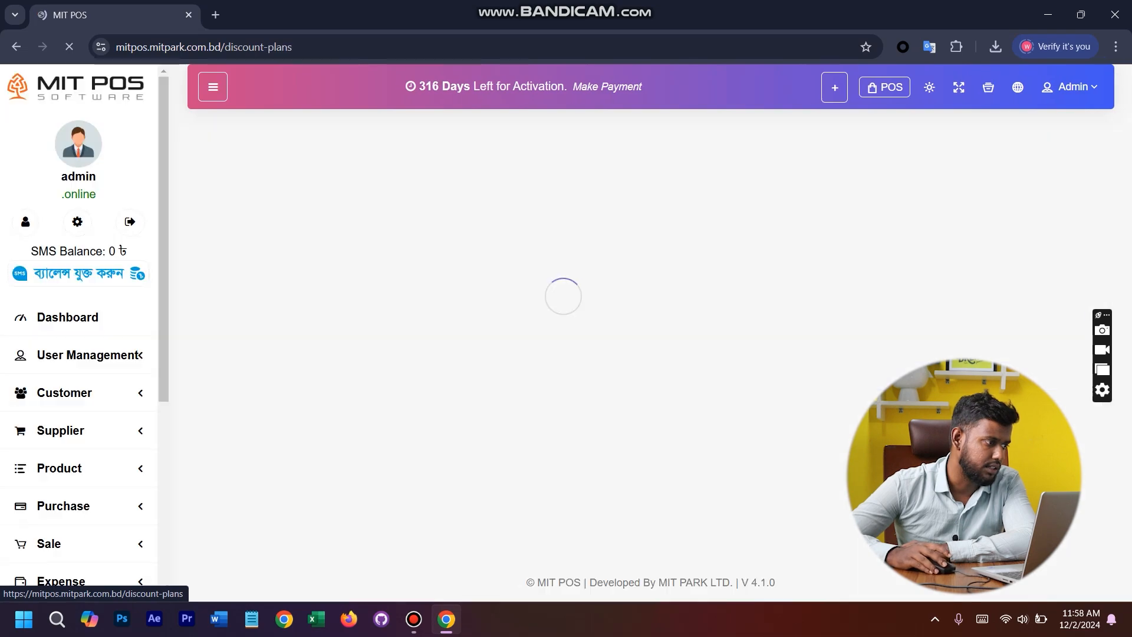
click(253, 149)
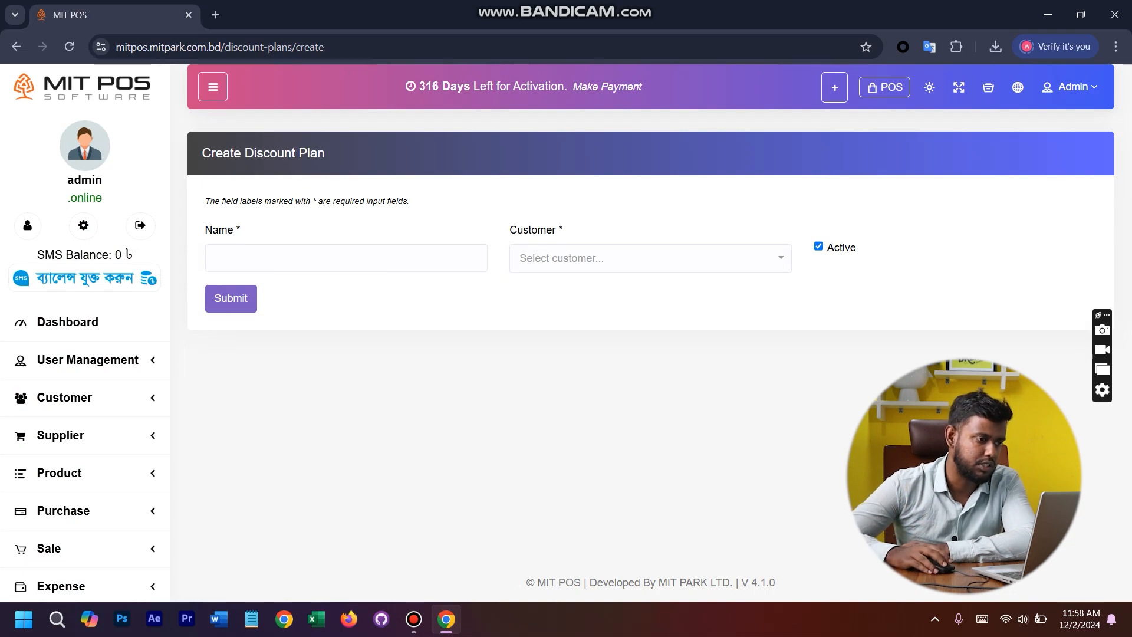
click(648, 258)
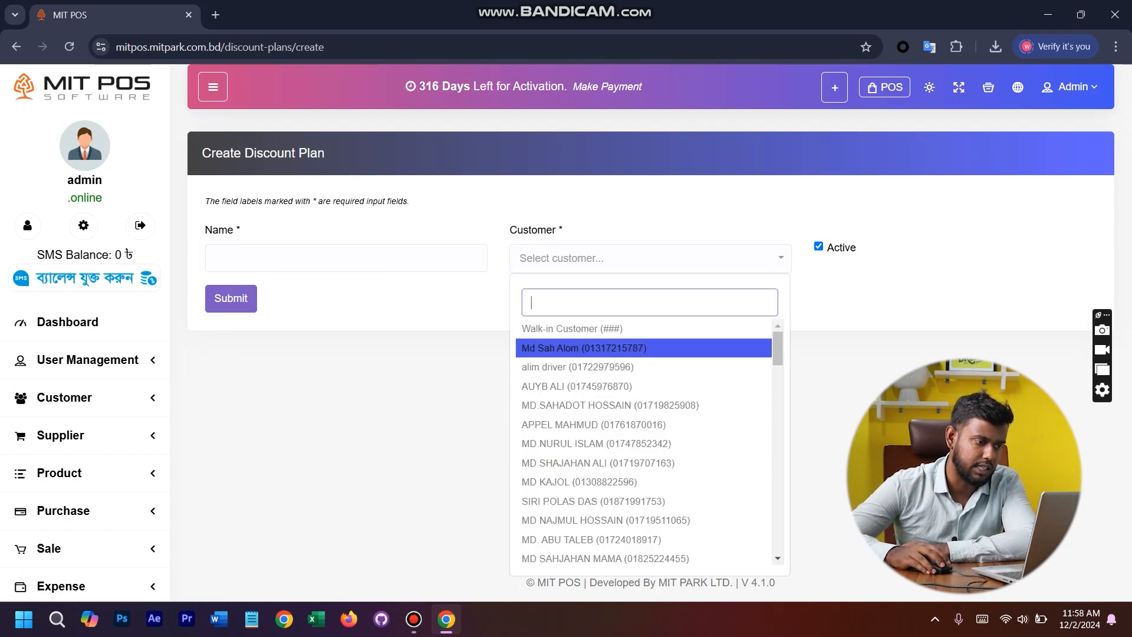
click(346, 258)
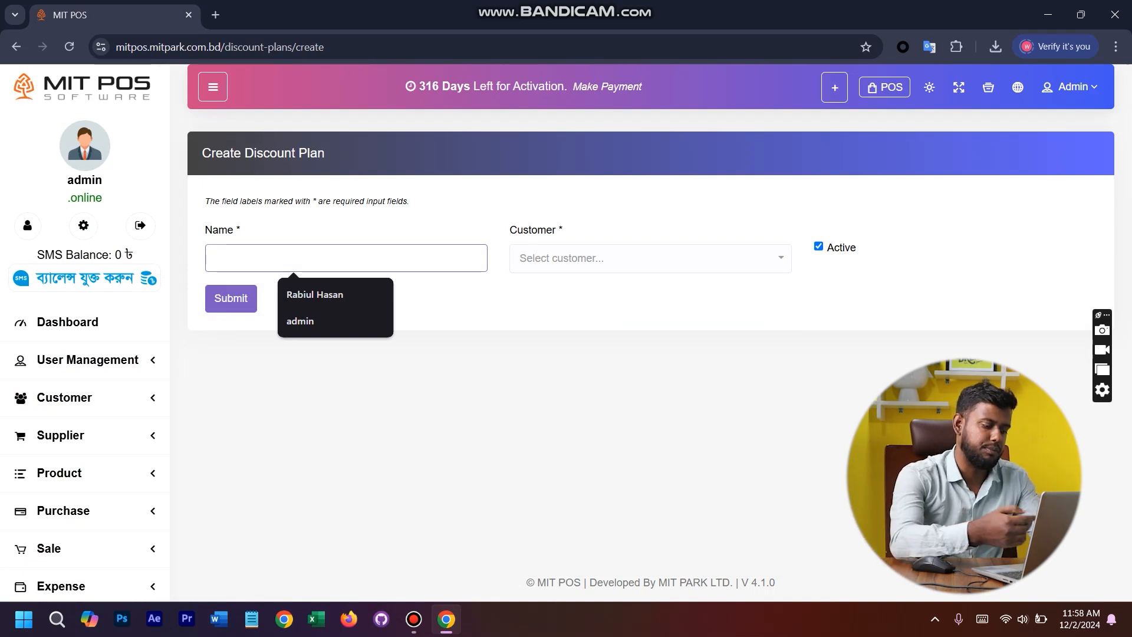
text(E)
key(BackSpace)
text(N)
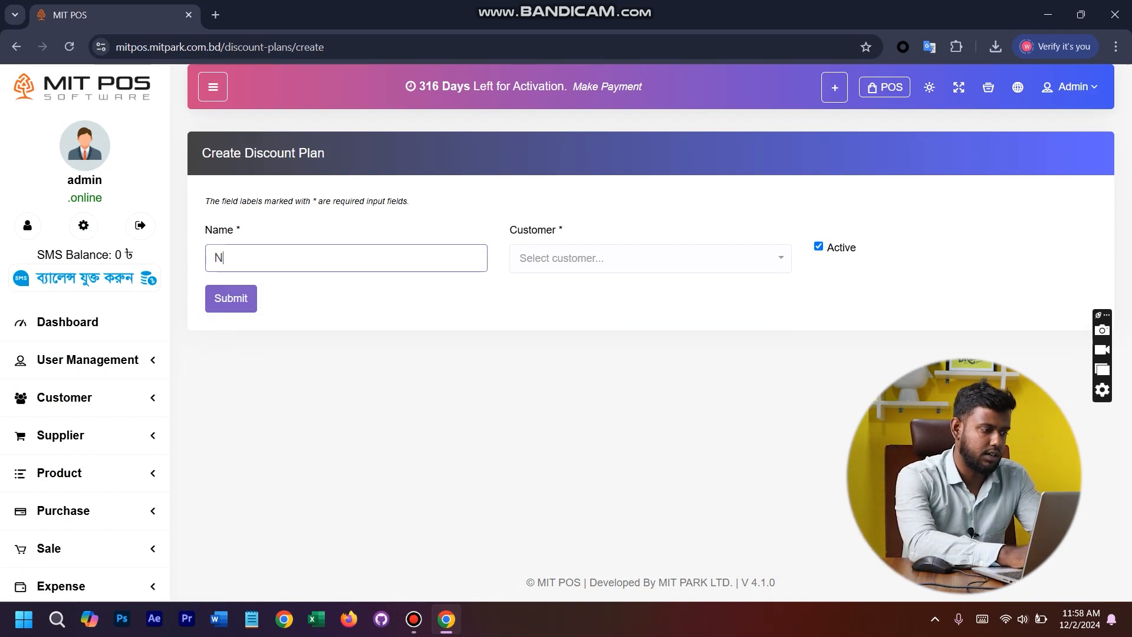
text(ew Year )
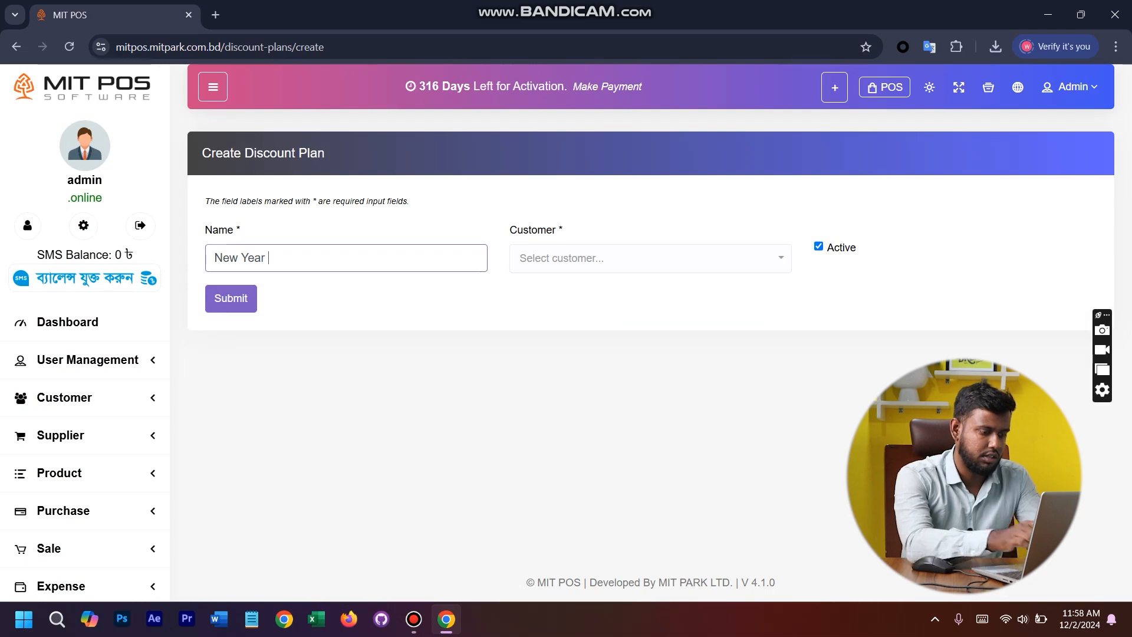
text(2025)
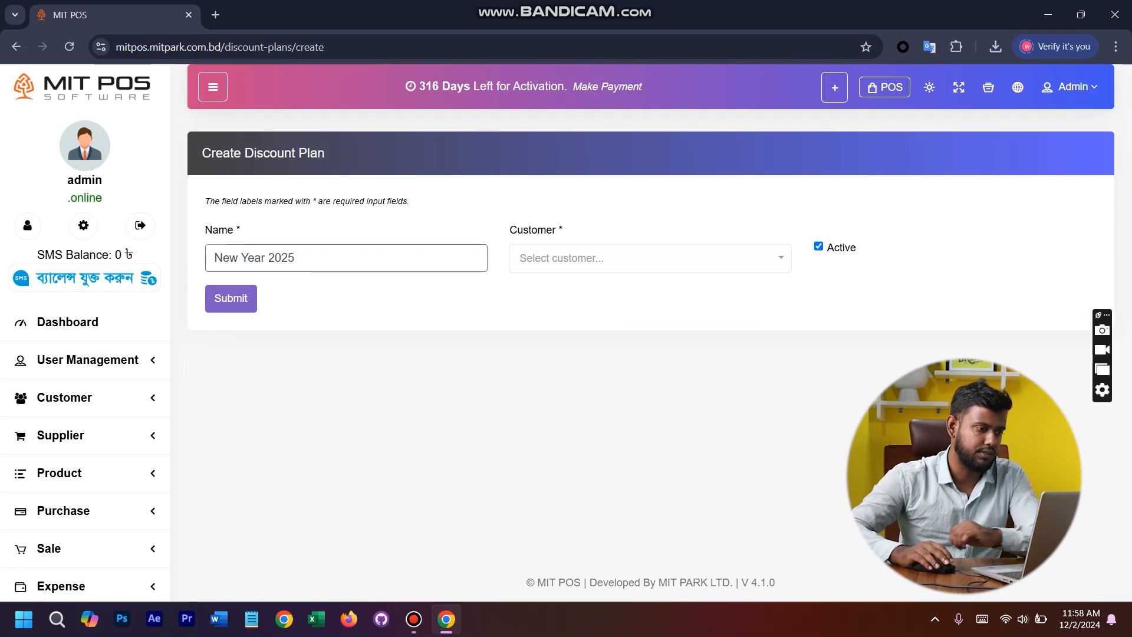
- Assign the five customers listed directly after Walk-in Customer to the discount plan, and submit the plan
click(650, 258)
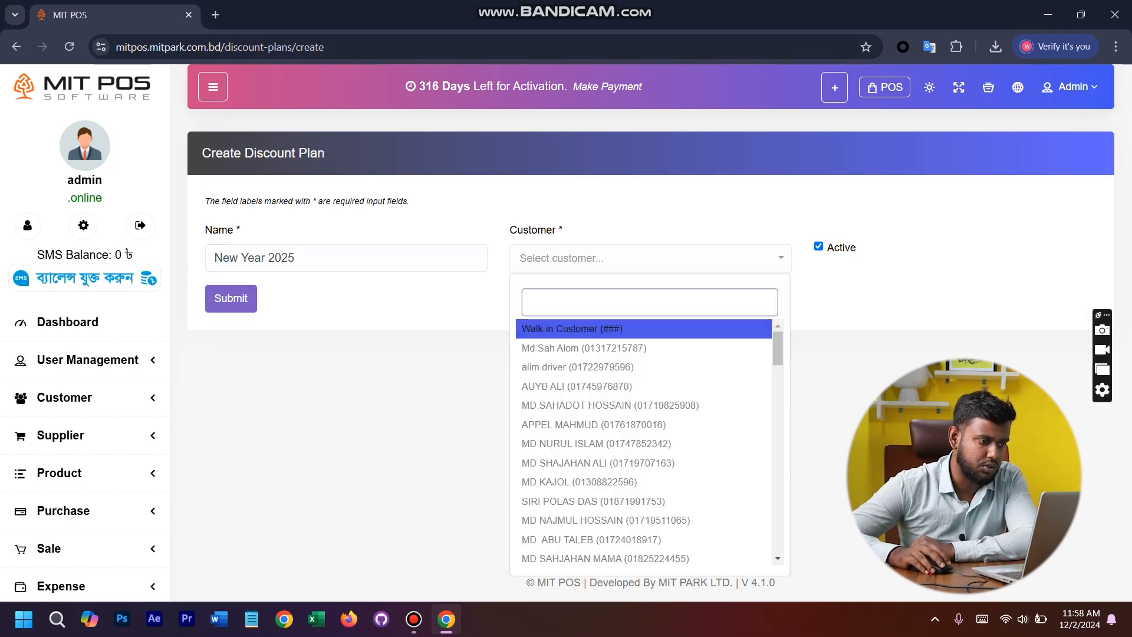
click(589, 347)
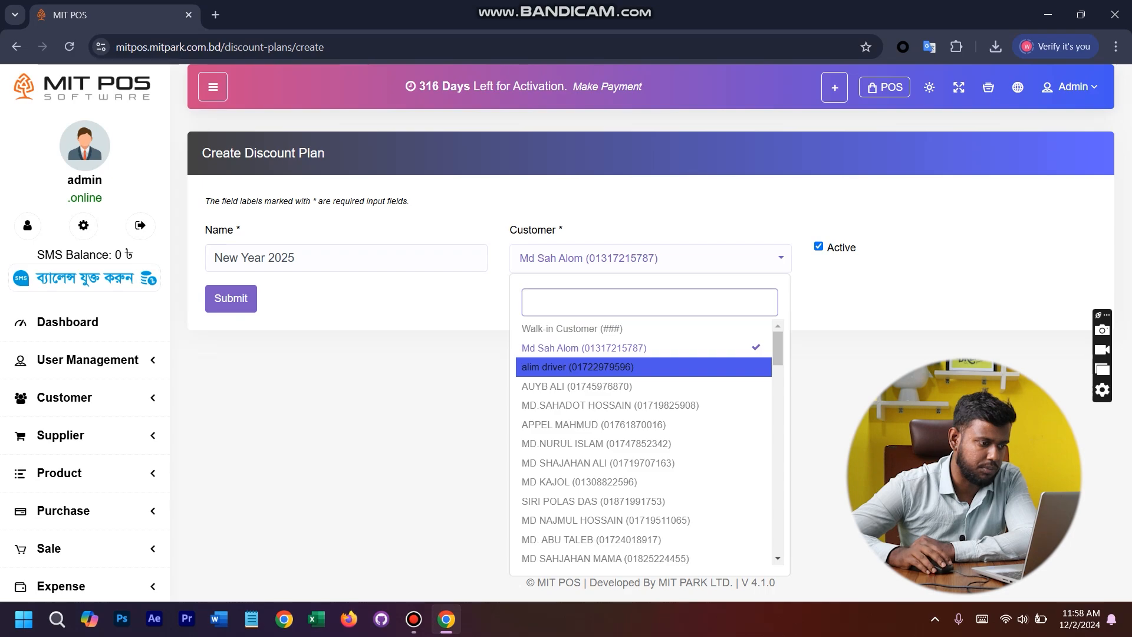
click(578, 366)
click(610, 405)
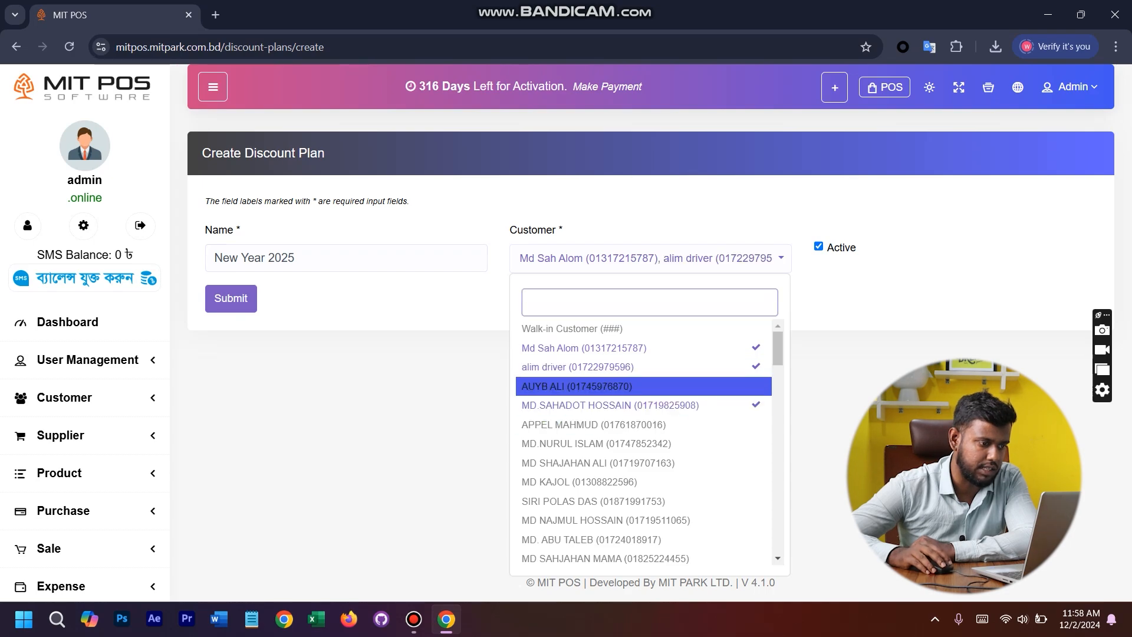
click(589, 386)
click(593, 425)
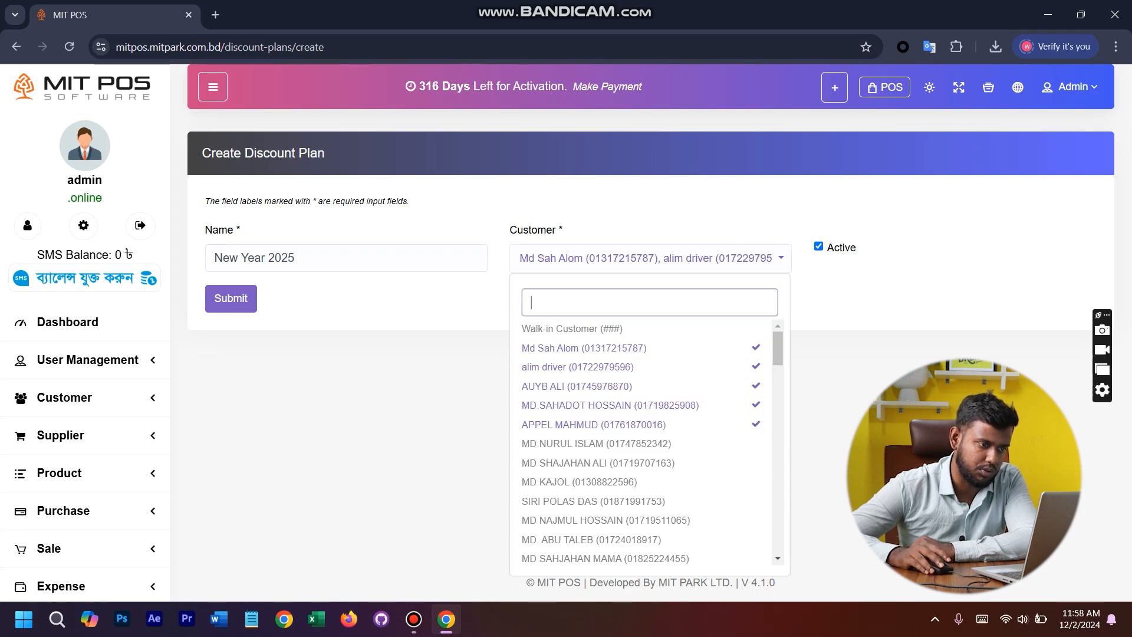
click(650, 258)
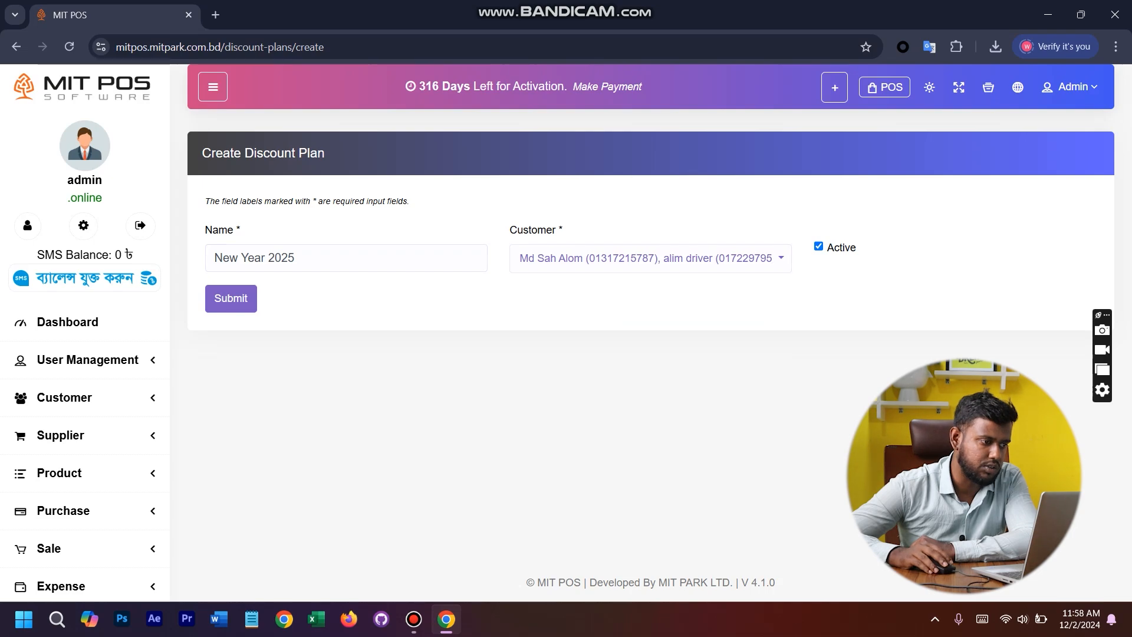
click(231, 298)
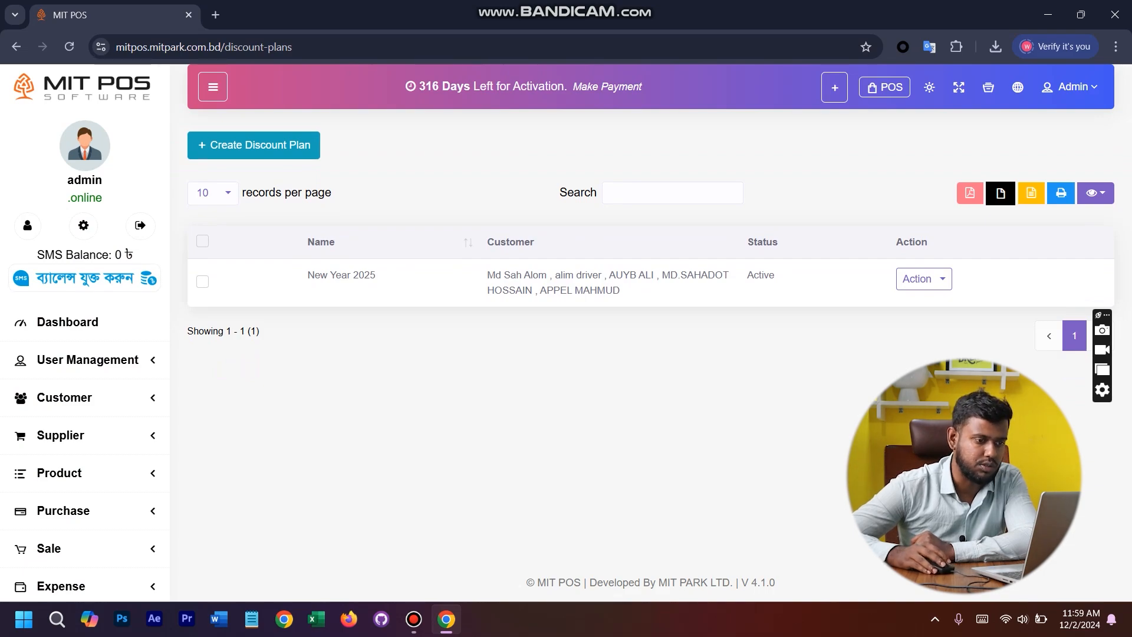
- Start a new discount from the Discount page and name it New Year 2025
scroll(88, 354, down, 10)
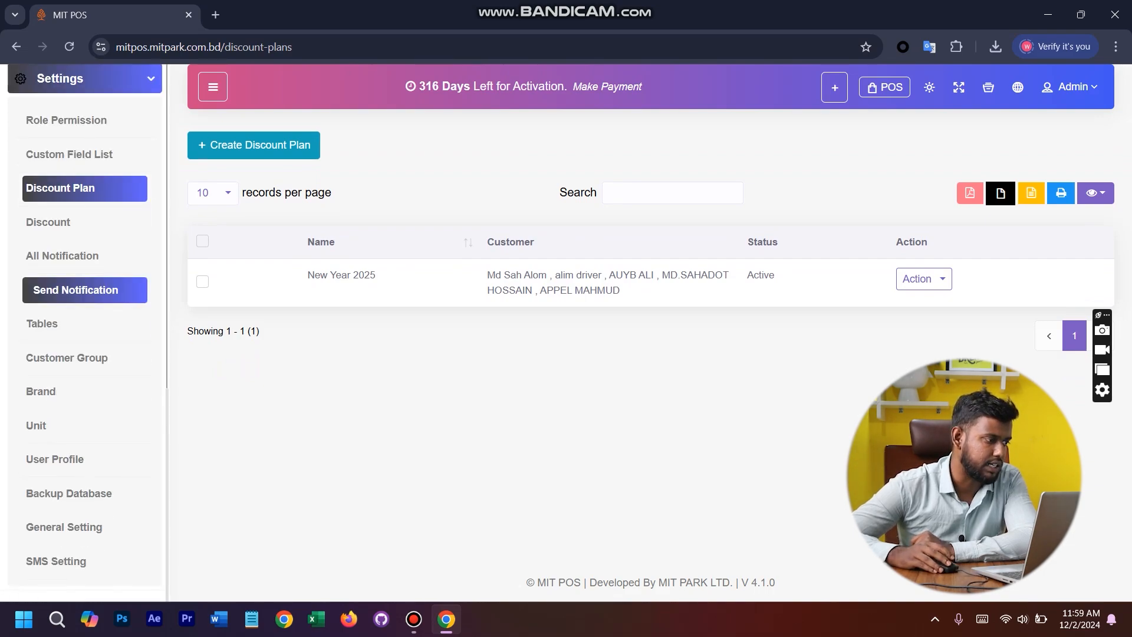
click(130, 222)
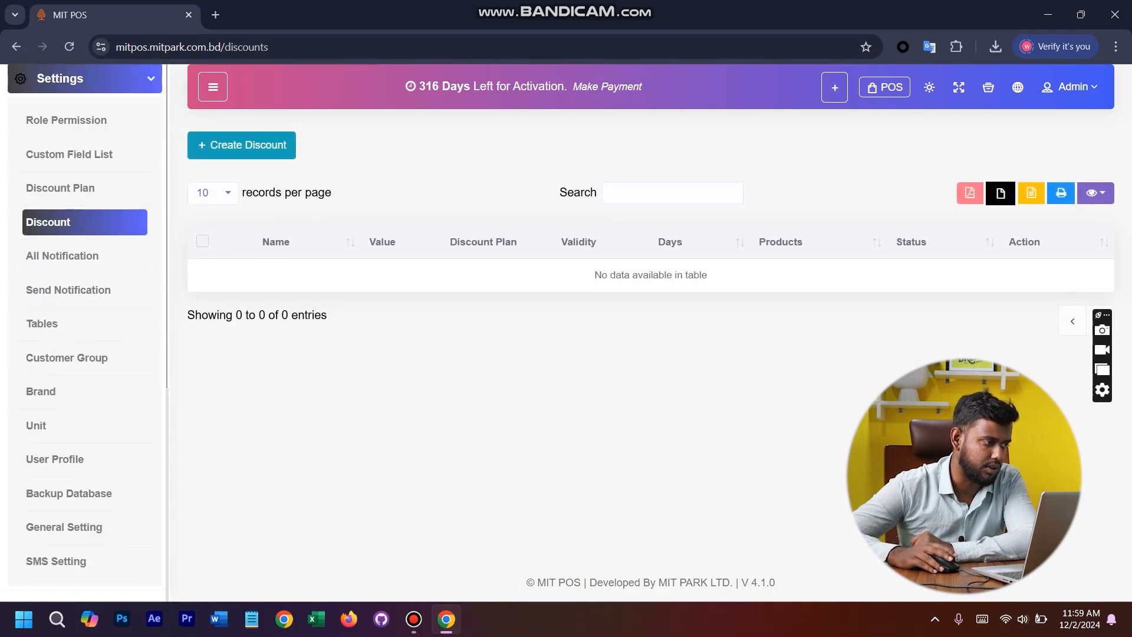
click(242, 145)
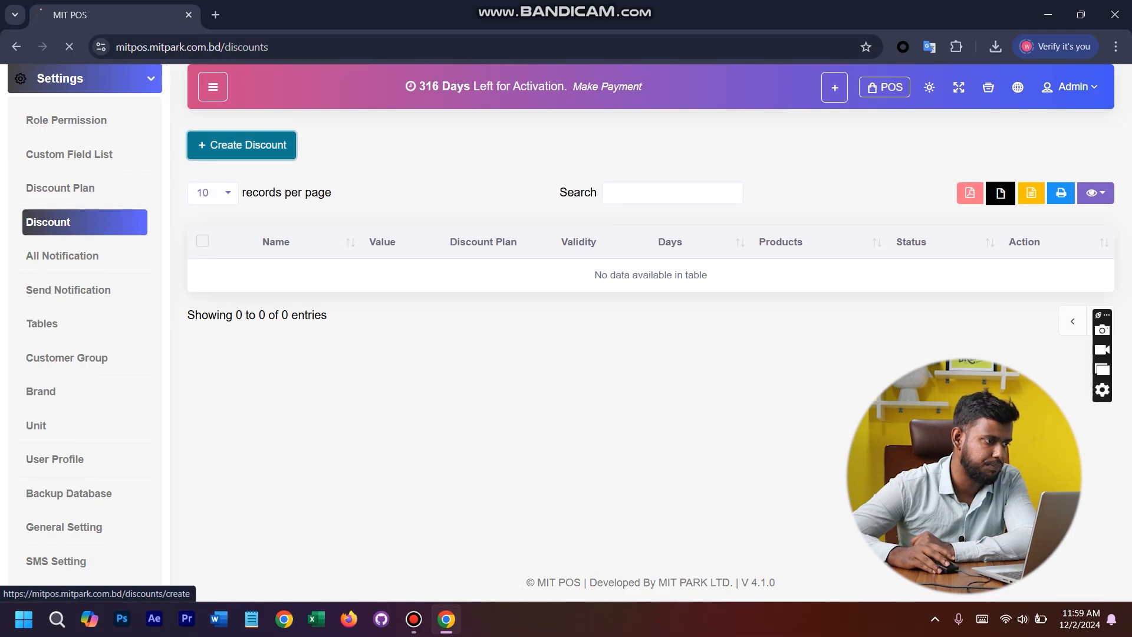
click(294, 258)
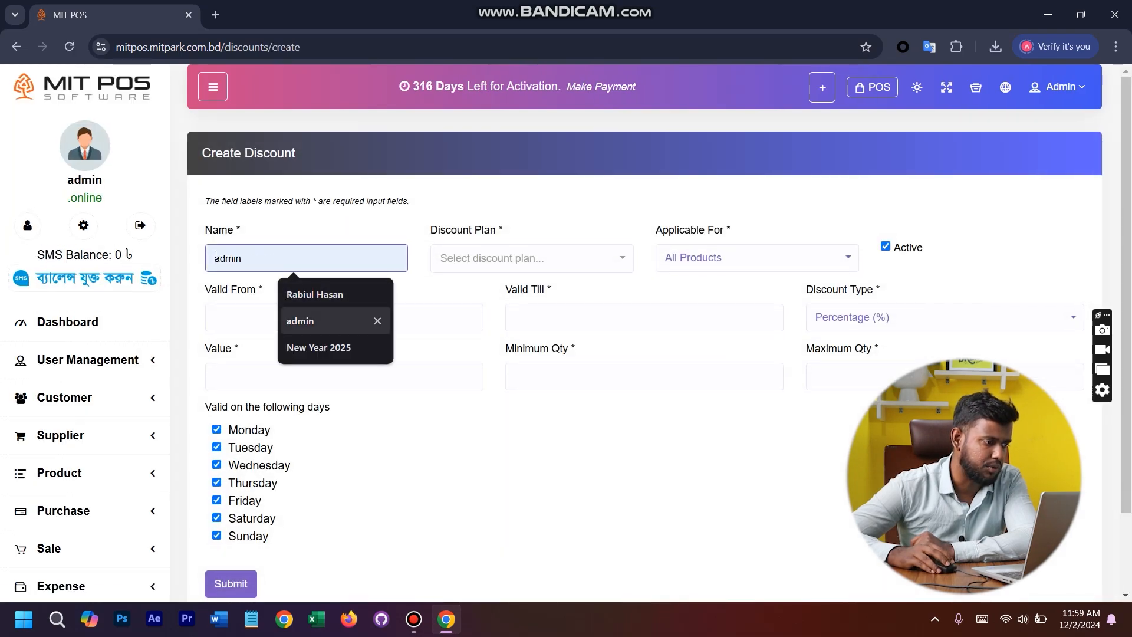
click(319, 348)
- Link the discount to the New Year 2025 discount plan and make it applicable to All Products
click(507, 258)
click(497, 328)
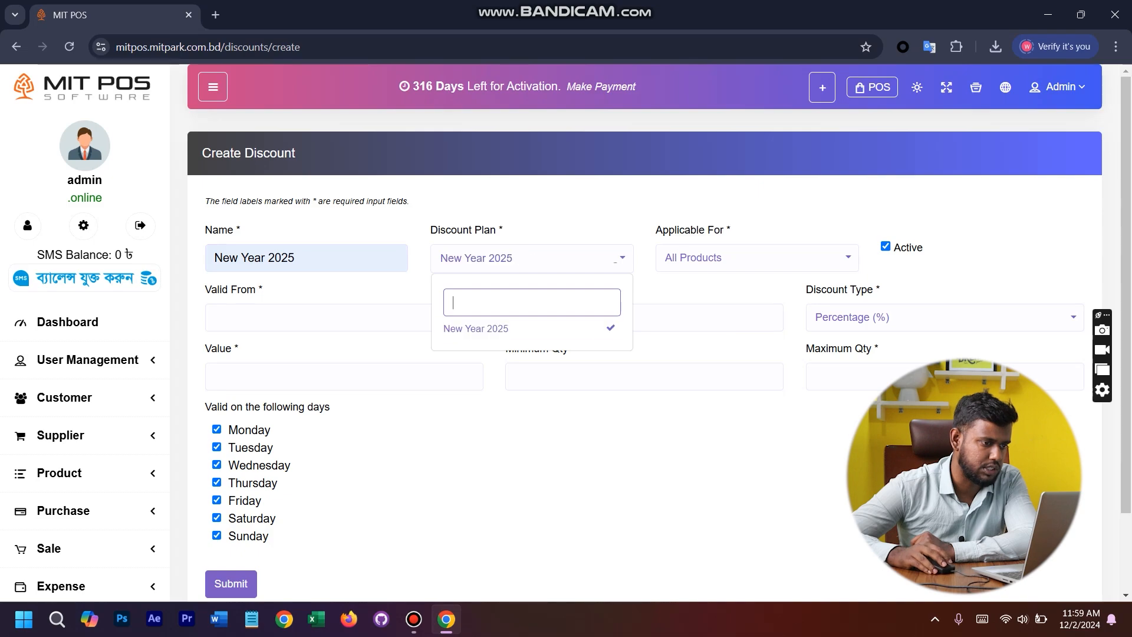
click(756, 258)
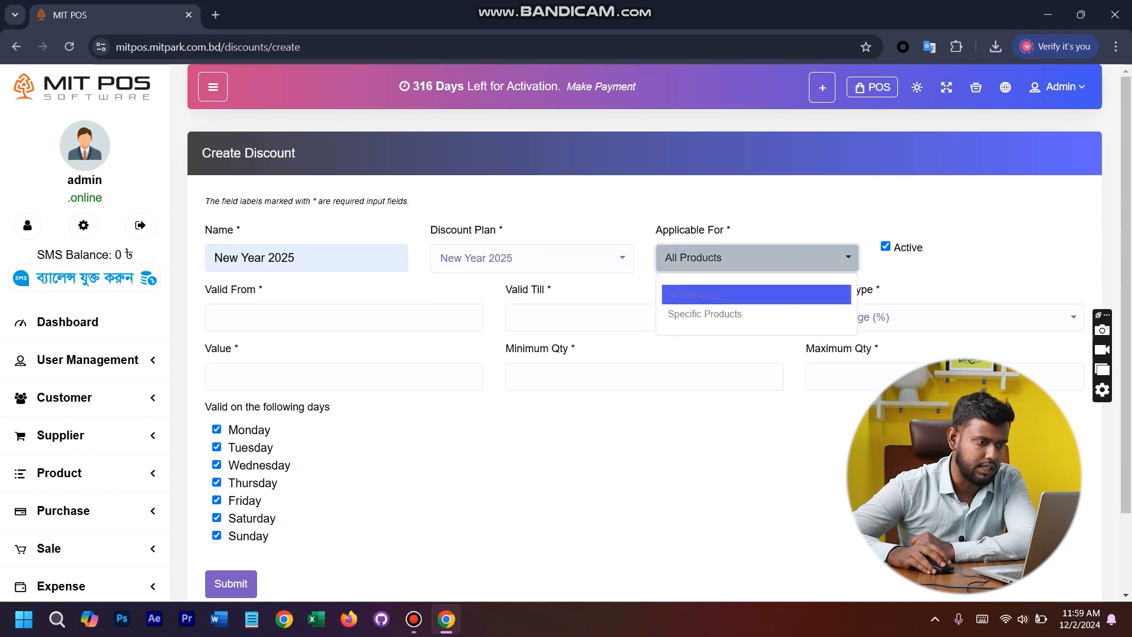
click(755, 294)
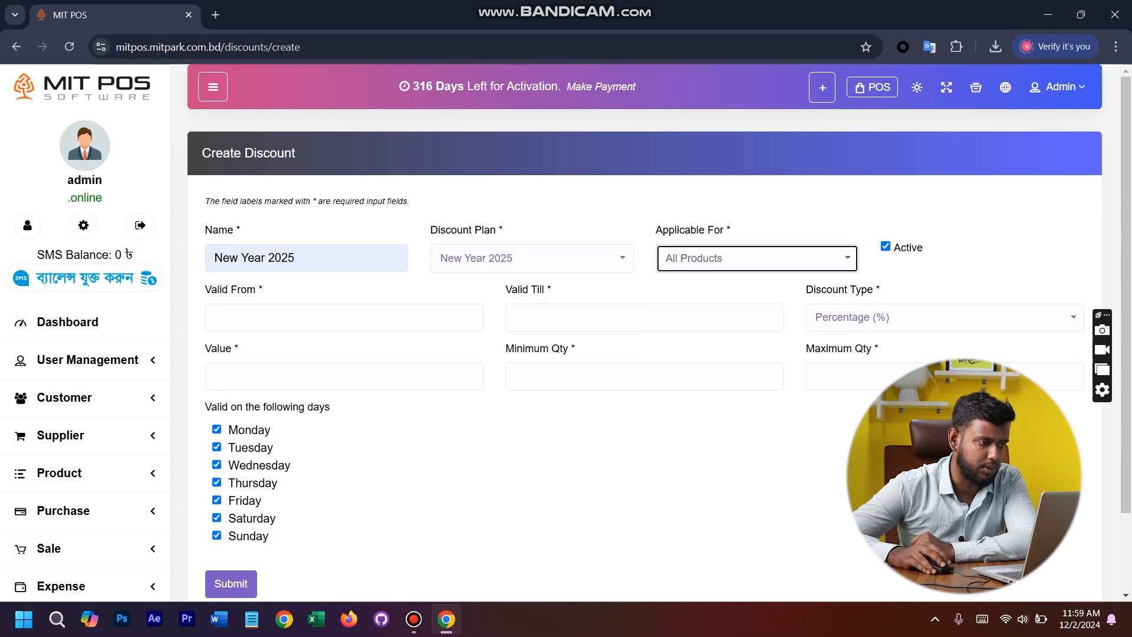
- Set the discount's validity from 02-12-2024 till 31-12-2024
click(253, 317)
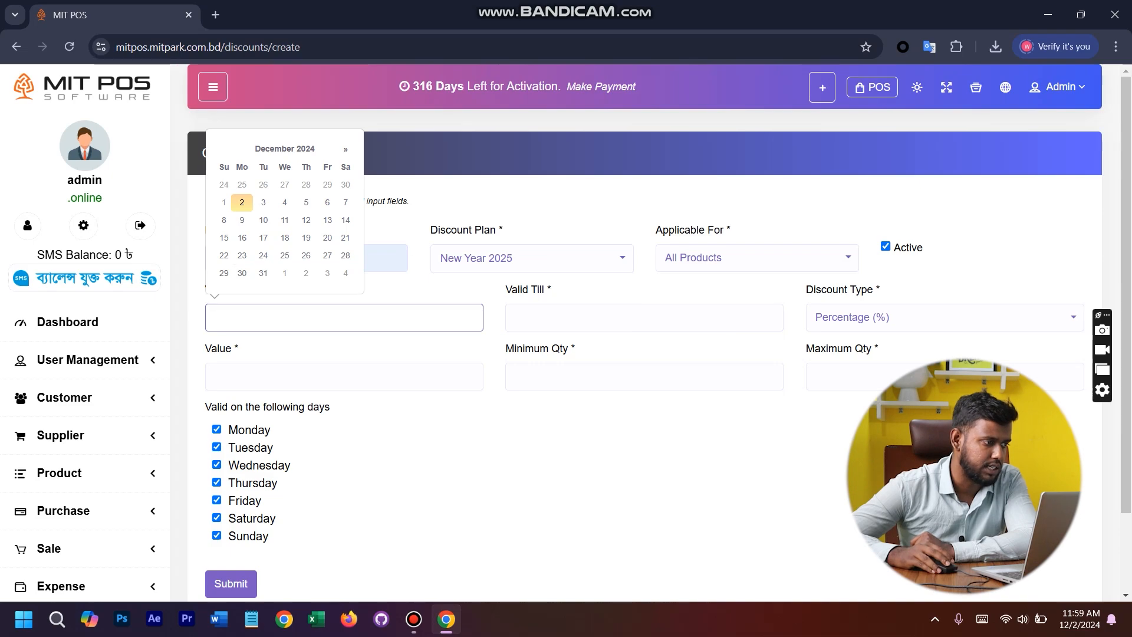
click(242, 203)
click(583, 317)
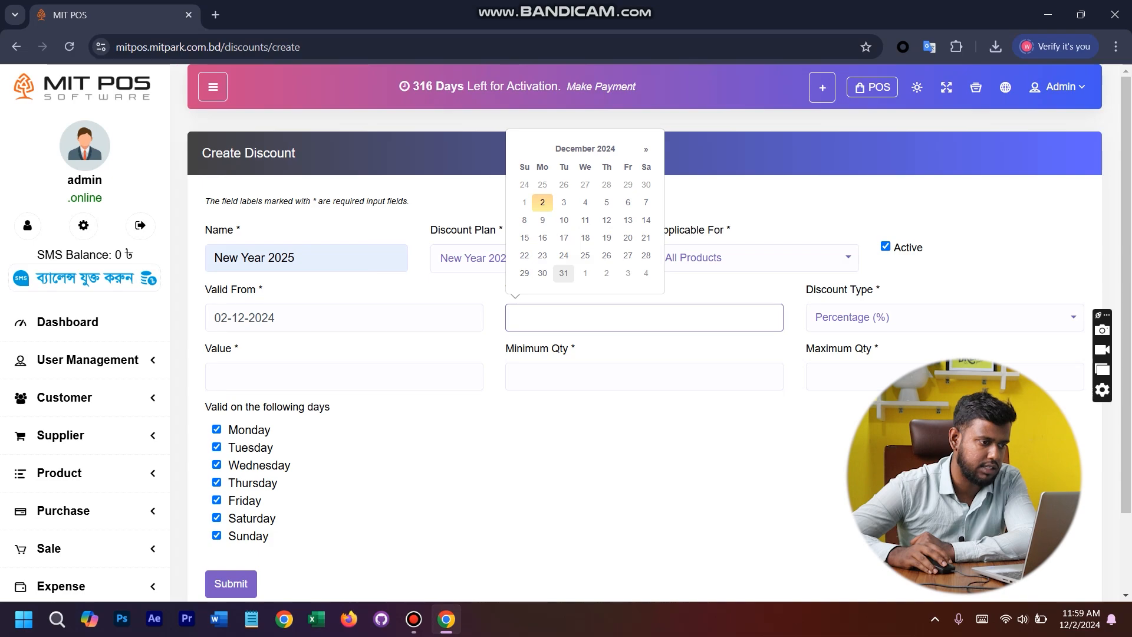
click(563, 272)
key(Tab)
- Set the discount type to Percentage (%) with a value of 5
click(872, 317)
click(861, 354)
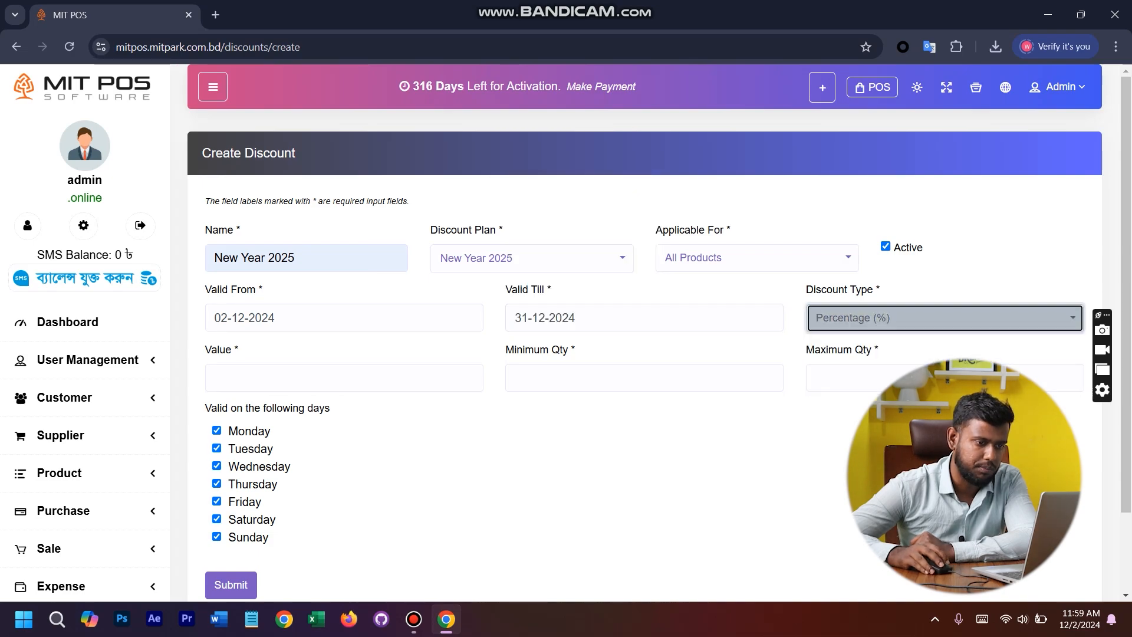
click(283, 377)
text(25)
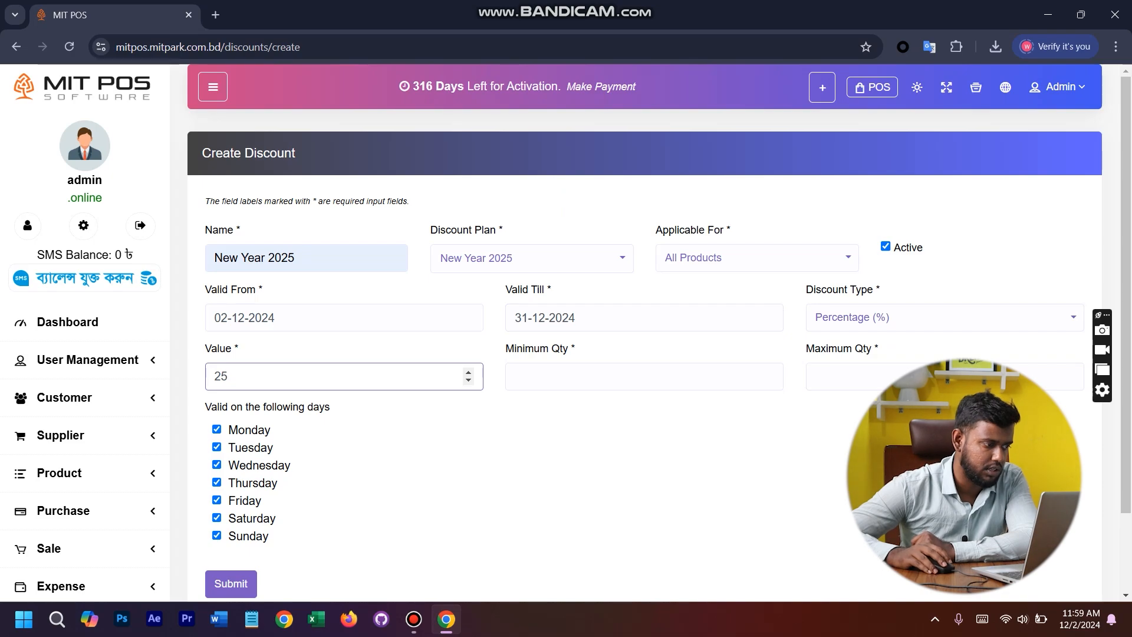
key(ctrl+a)
text(5)
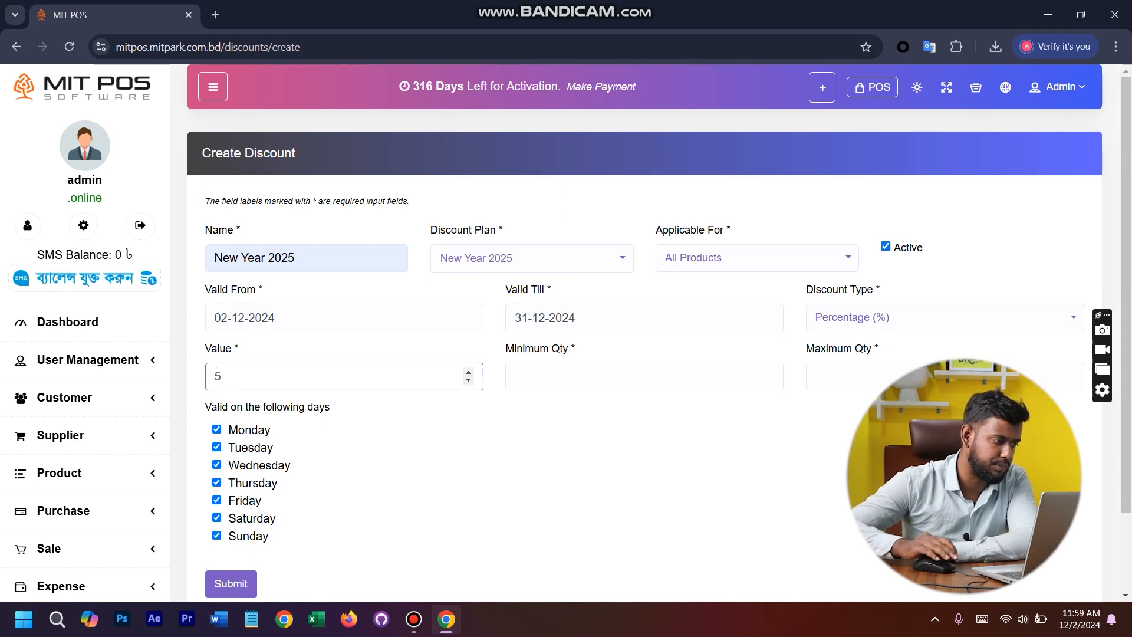
- Set the minimum quantity to 1 and the maximum quantity to 5, and submit the discount
click(554, 376)
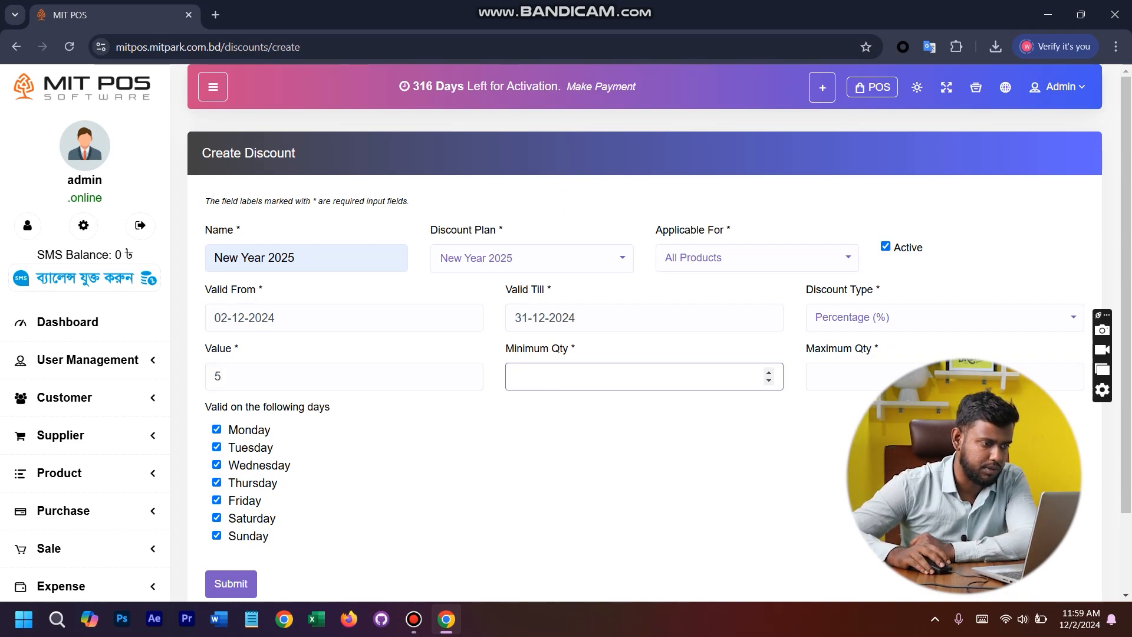
text(2)
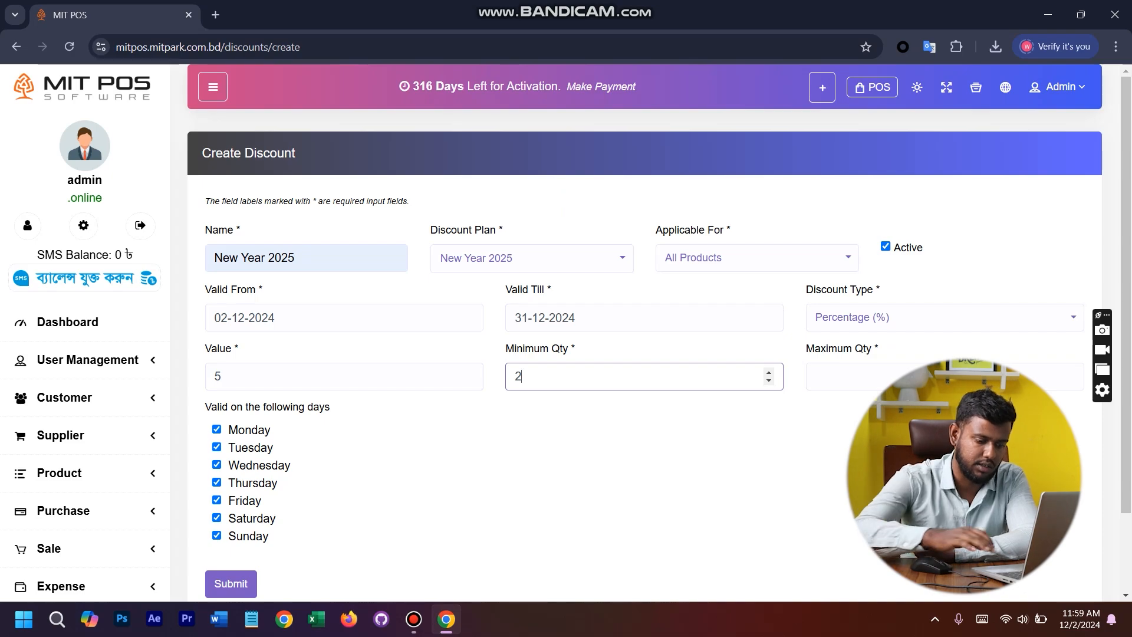
key(BackSpace)
text(1)
key(Tab)
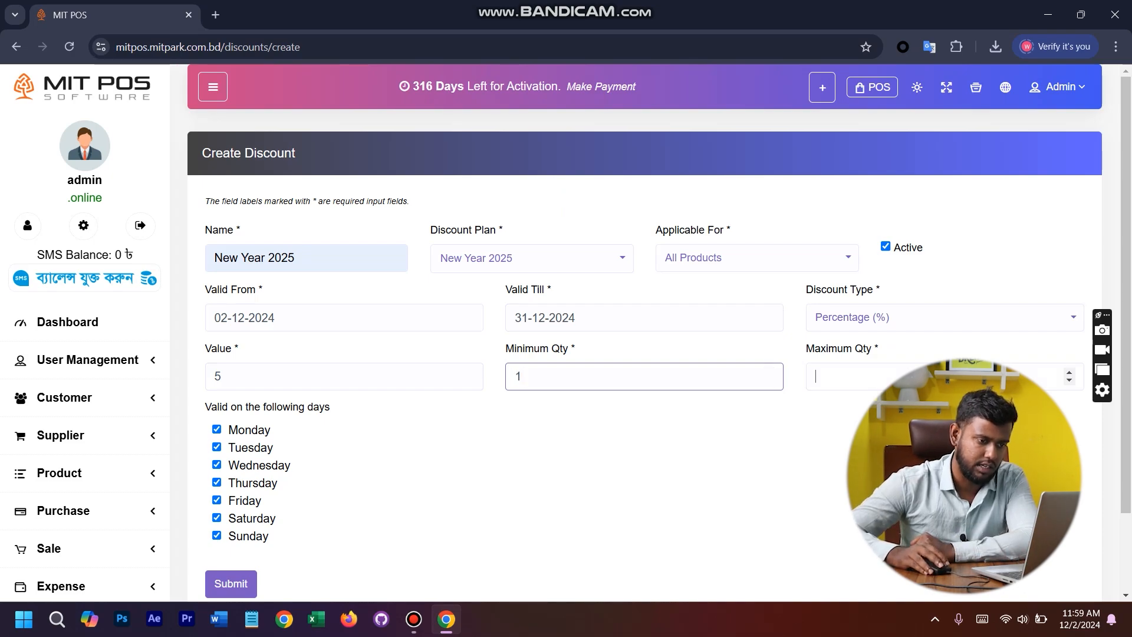
text(5)
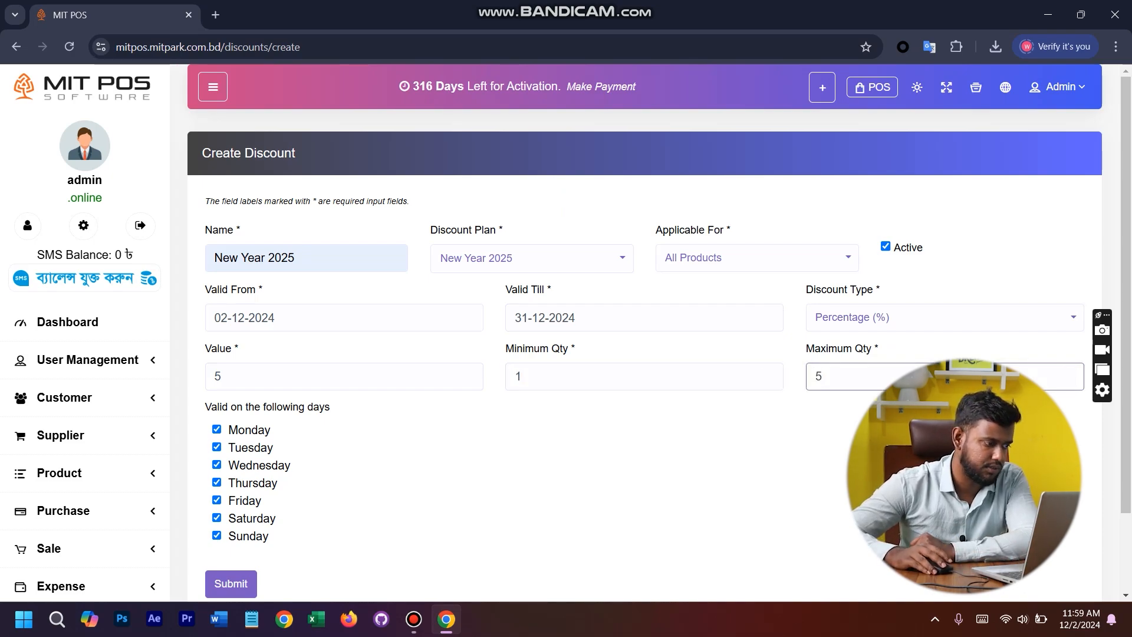
scroll(235, 512, down, 2)
click(231, 489)
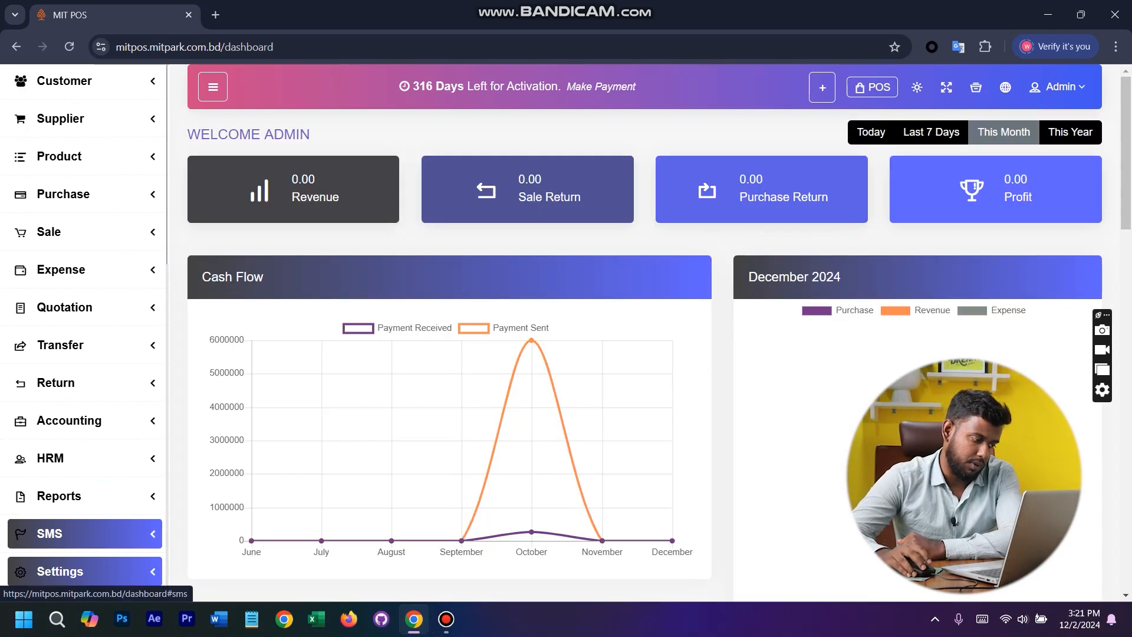
- Expand the Settings section of the dashboard navigation and look over its entries, including Role Permission
click(59, 570)
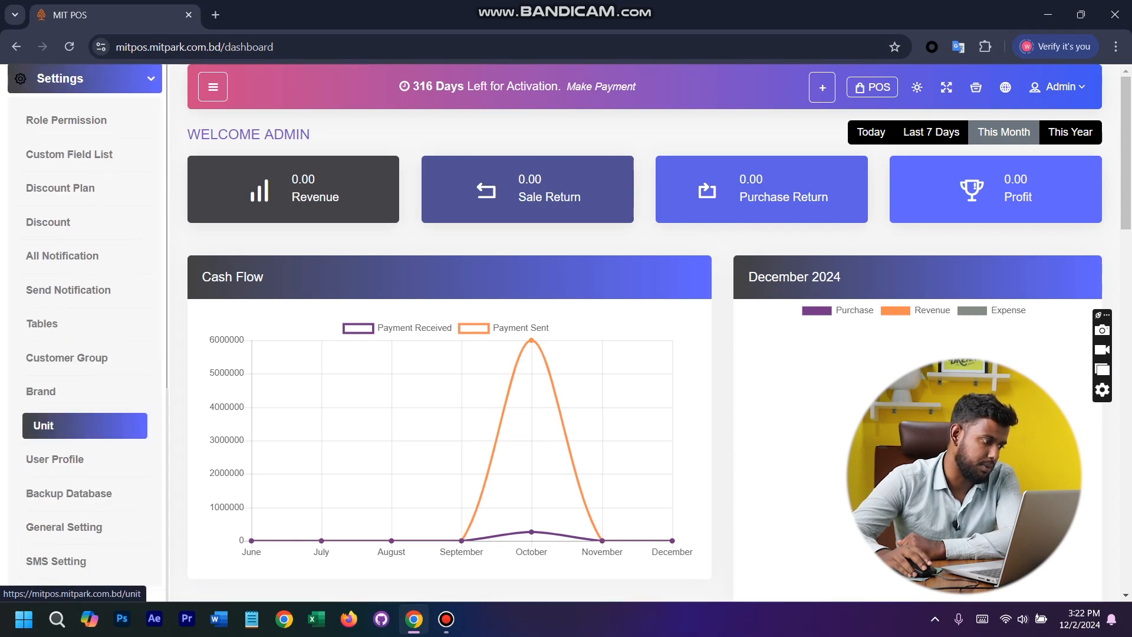
scroll(82, 430, up, 10)
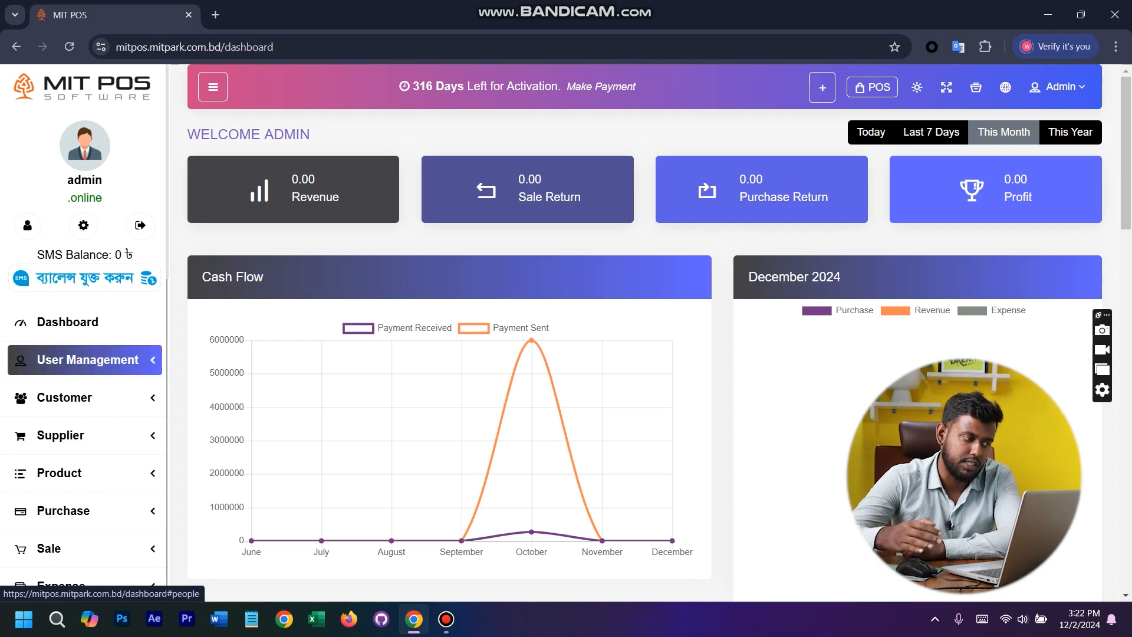
scroll(82, 360, down, 10)
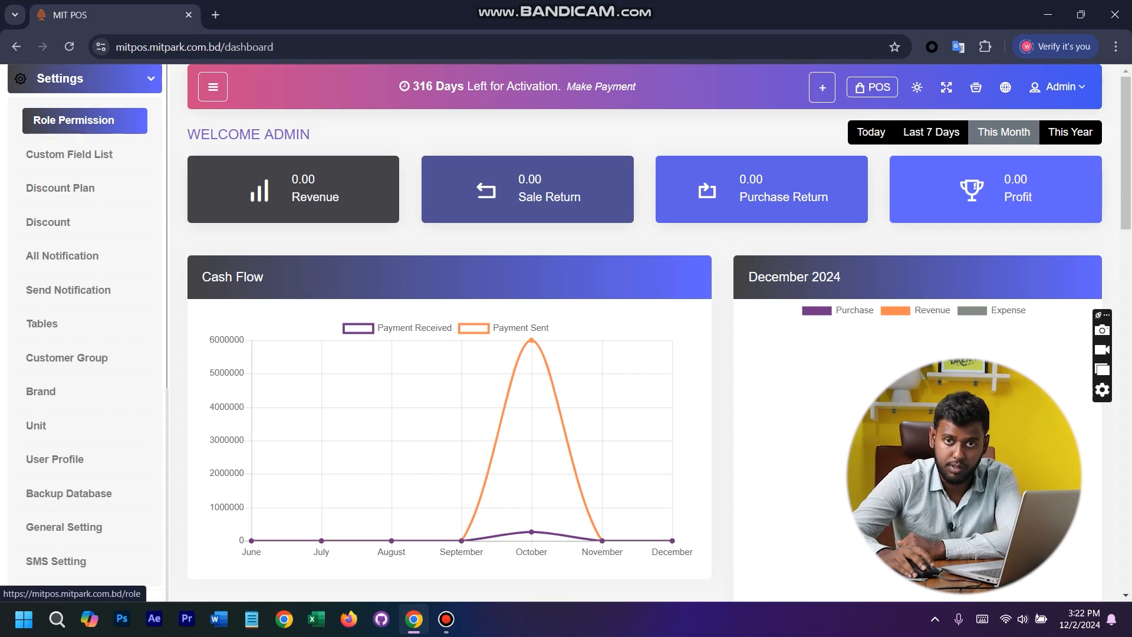
scroll(83, 330, up, 10)
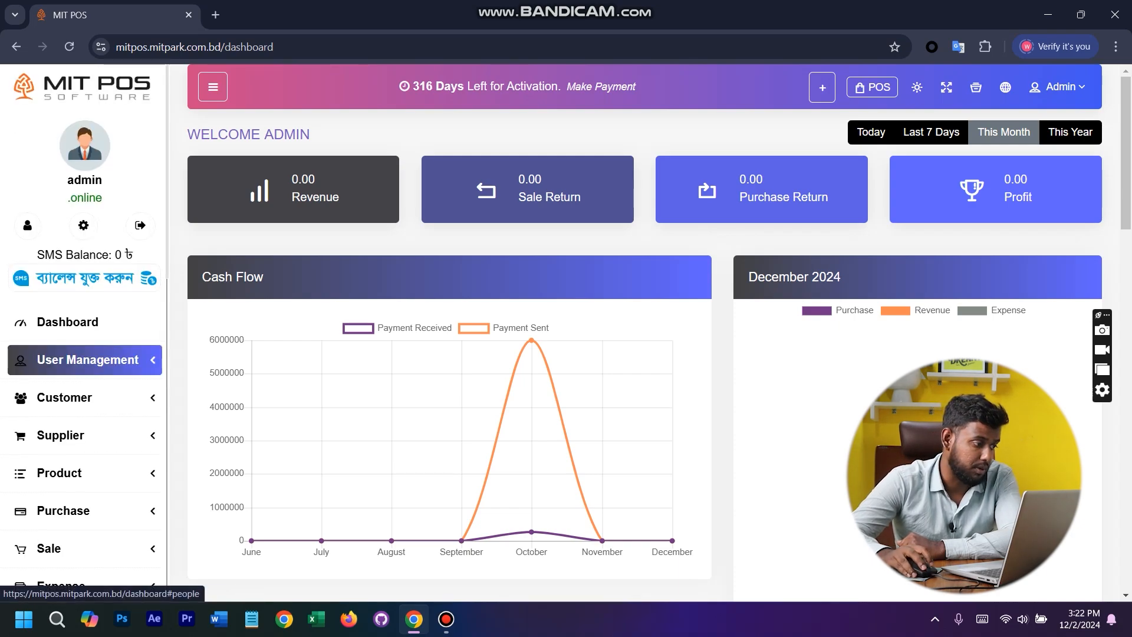
- Open the Add User form under User Management and examine its required fields and the roles it offers
click(82, 360)
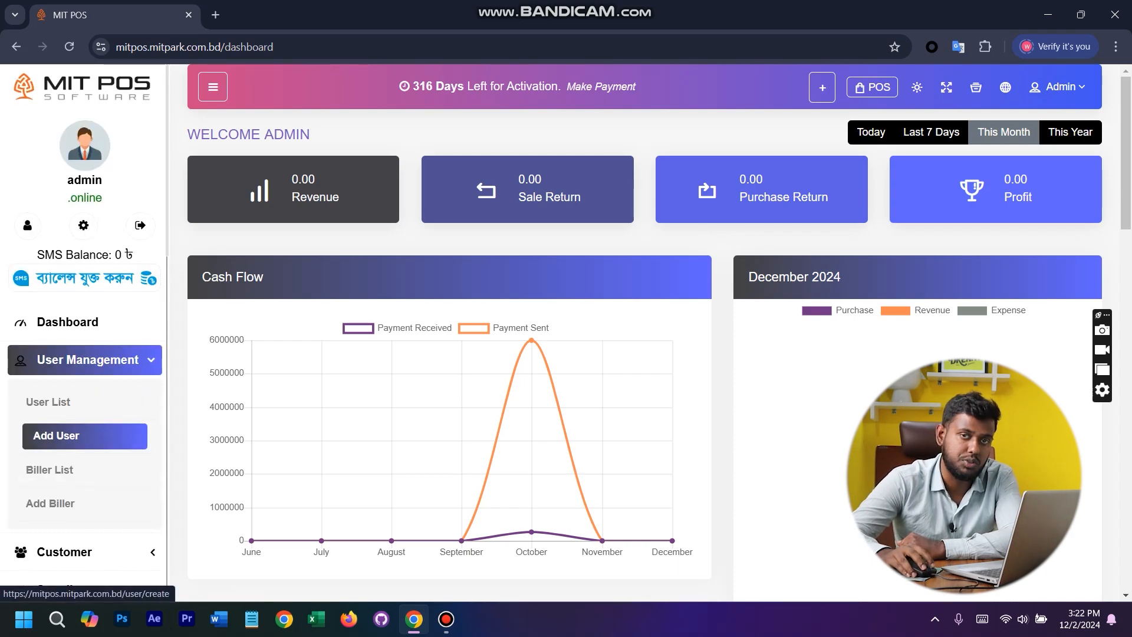
click(82, 435)
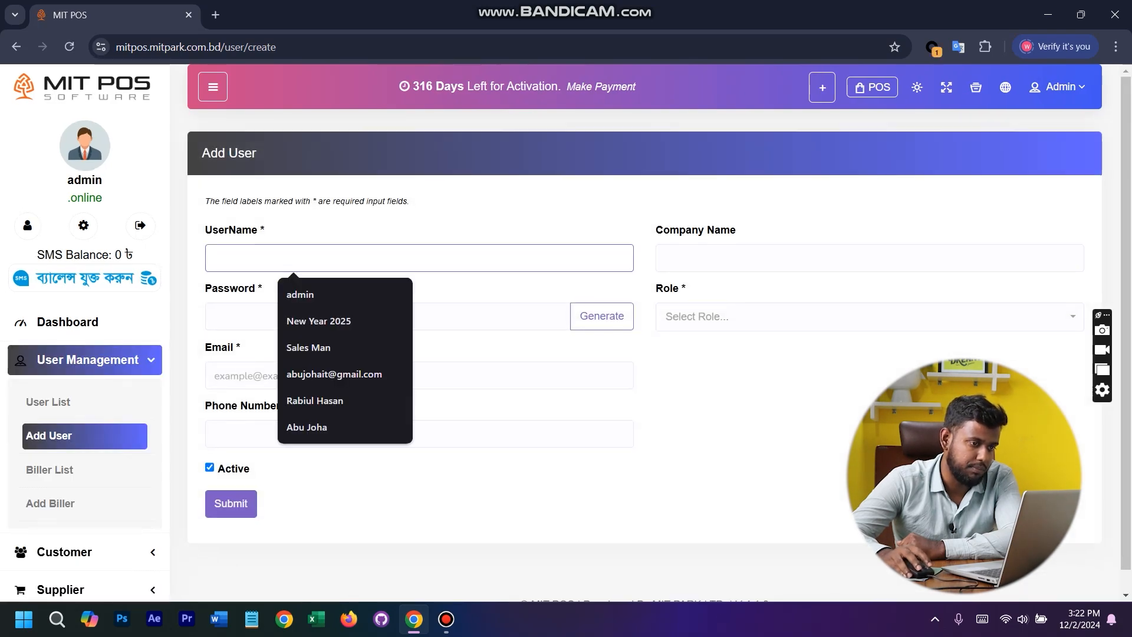
key(Tab)
key(Tab)
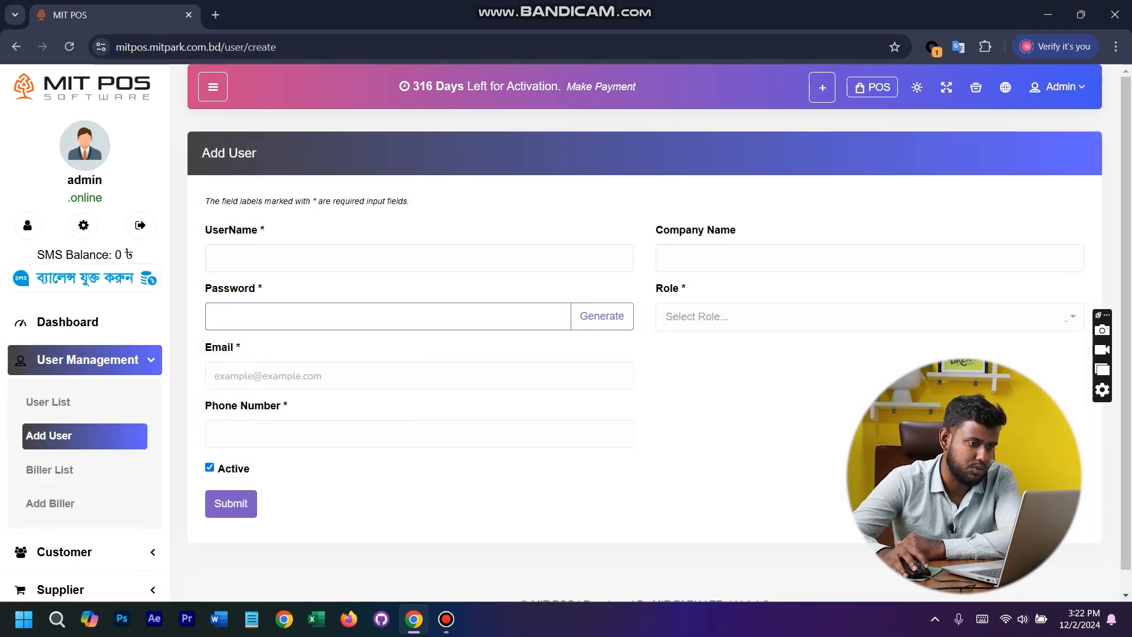
click(419, 375)
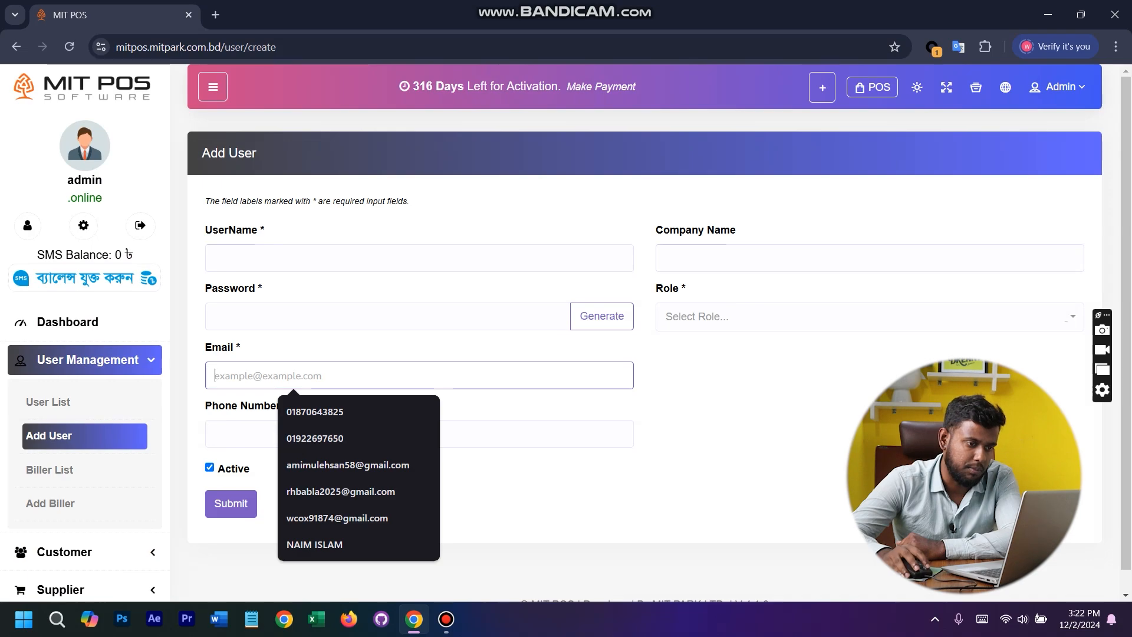
click(869, 316)
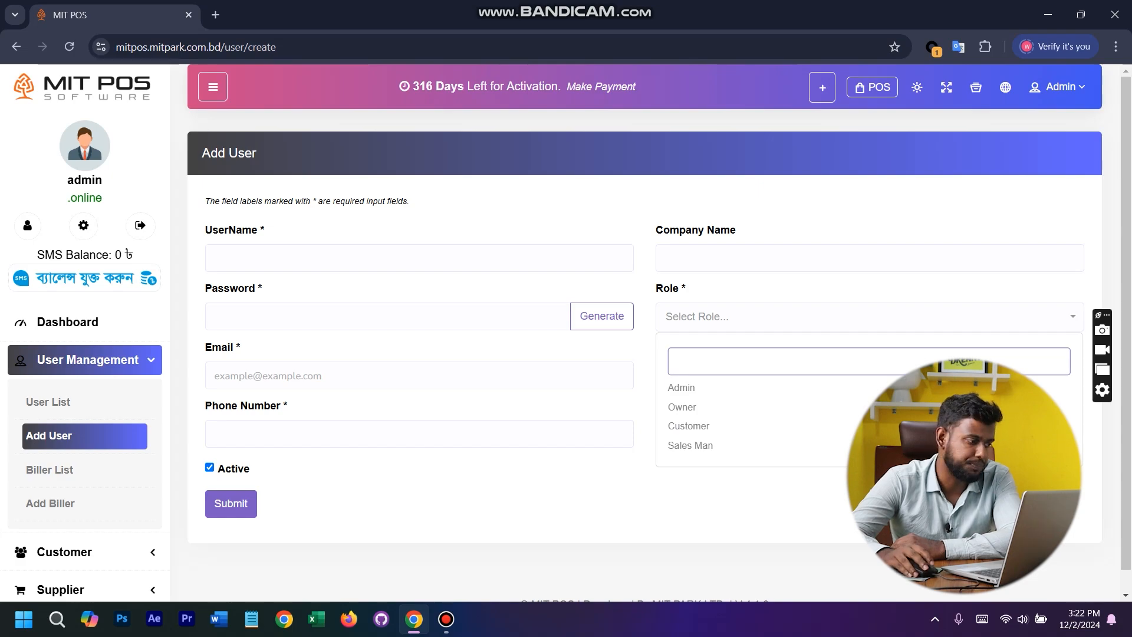
- Check the role of the second account in the user list, and open the biller list
click(48, 402)
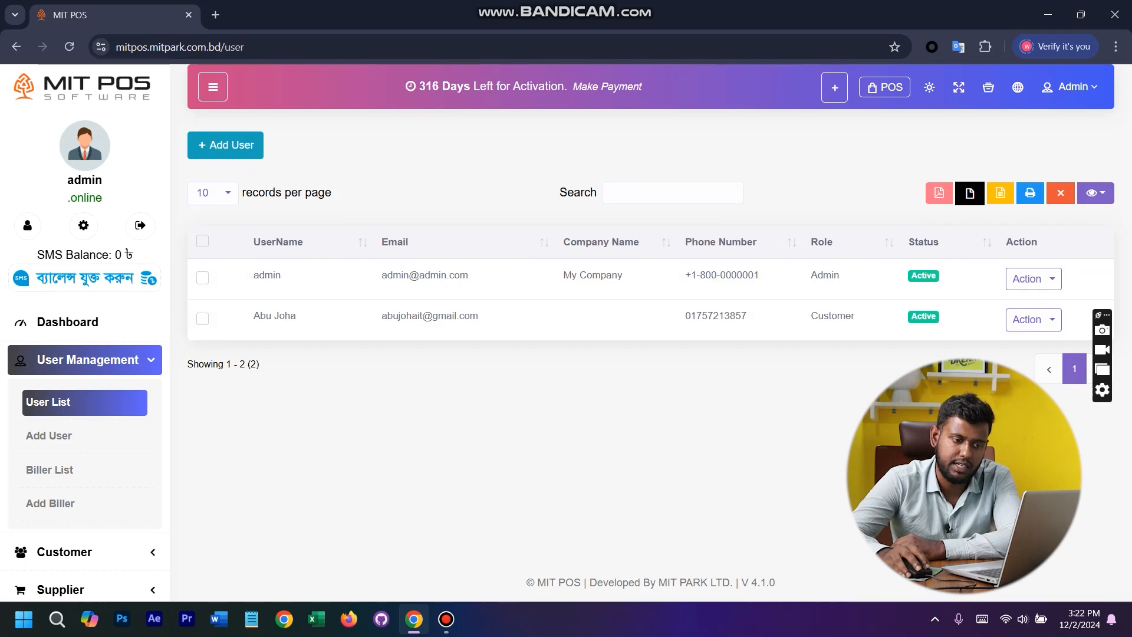
drag(810, 316, 854, 316)
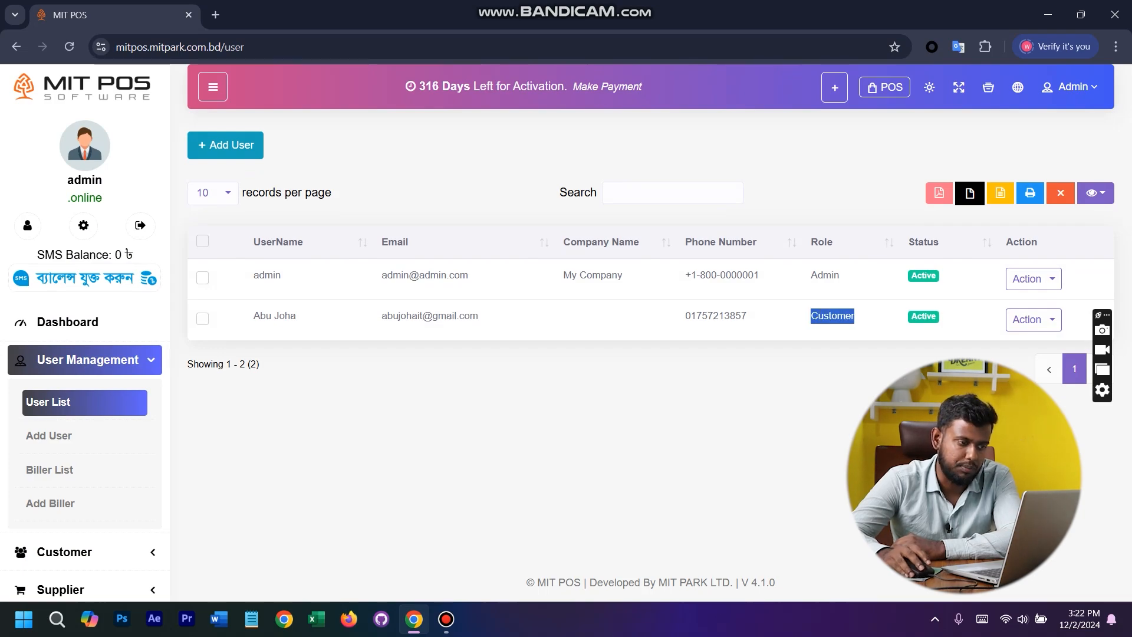
click(365, 430)
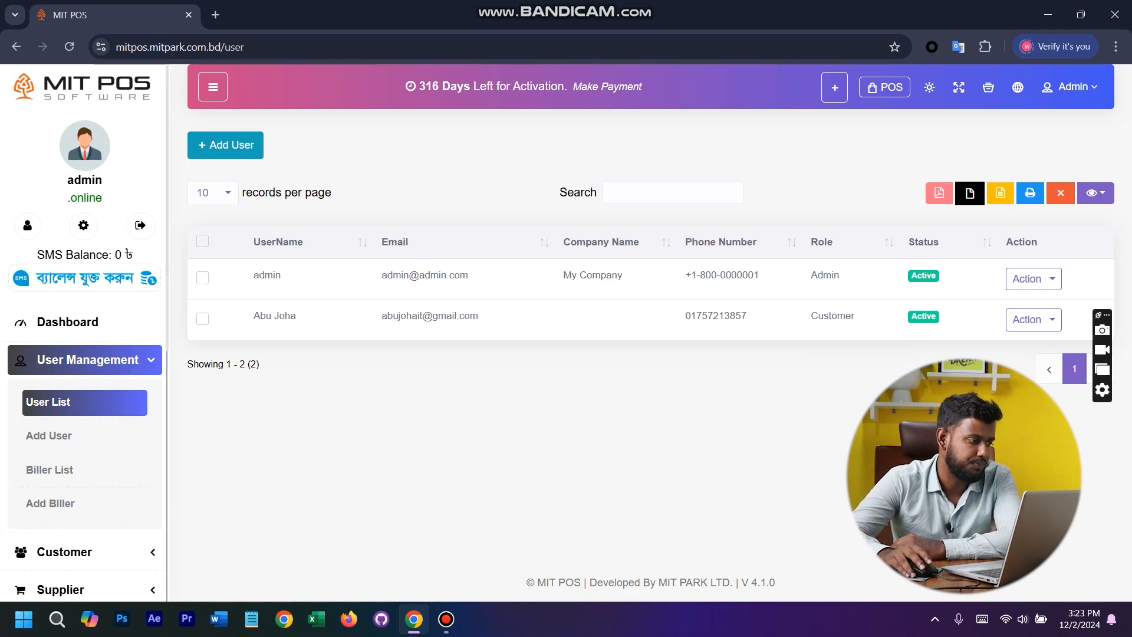
click(49, 469)
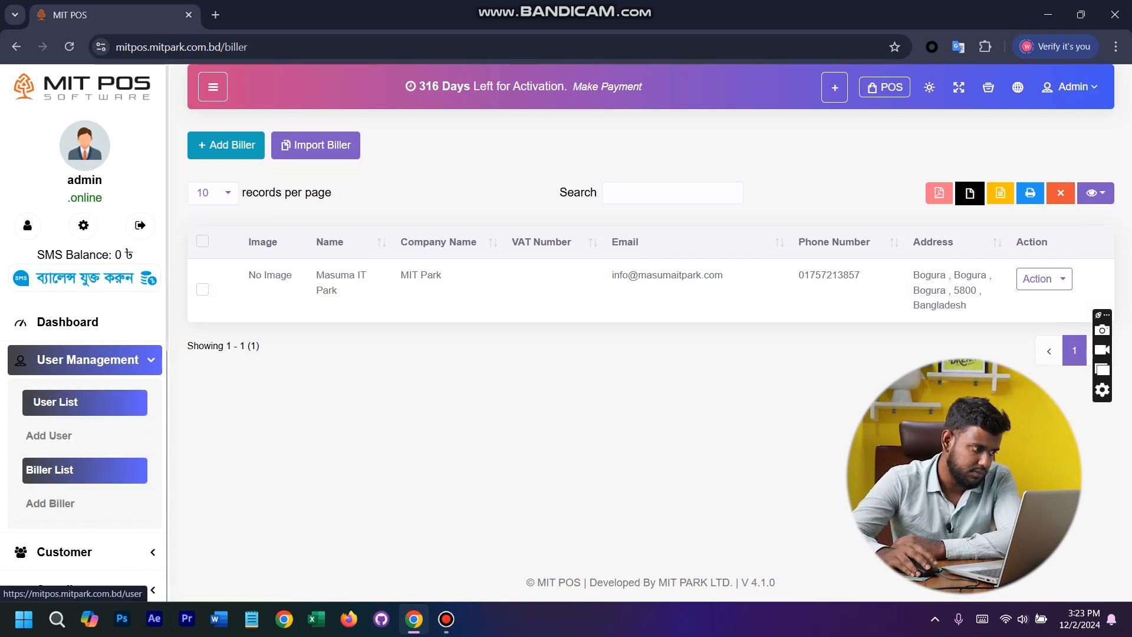
- Return to the Add User form, set the role to Sales Man, and check which billers can be assigned
click(56, 435)
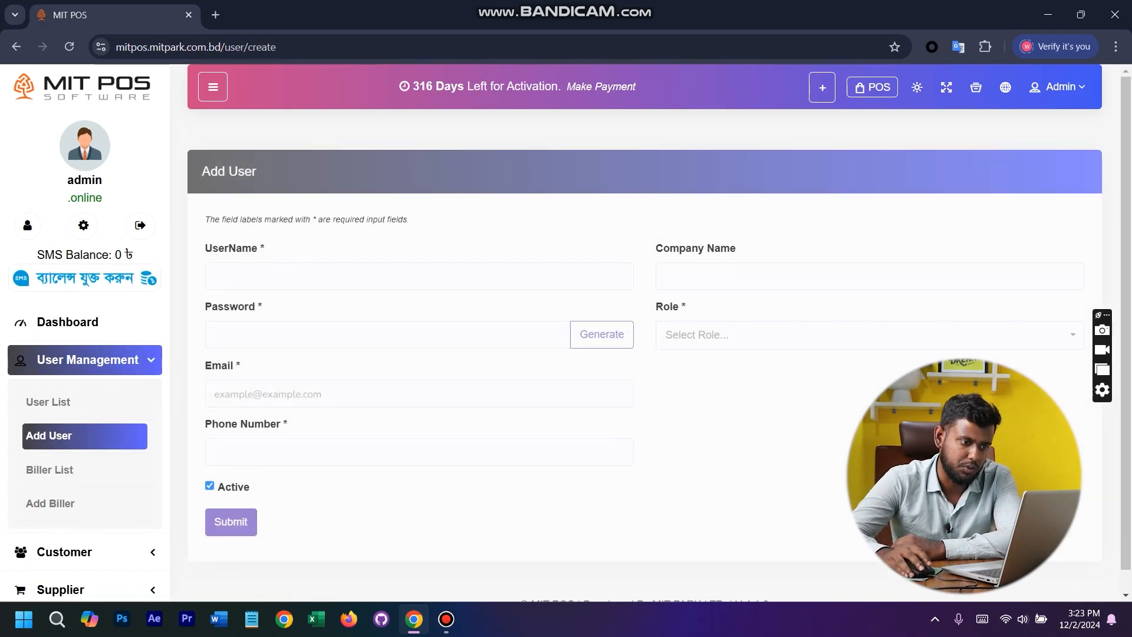
click(766, 316)
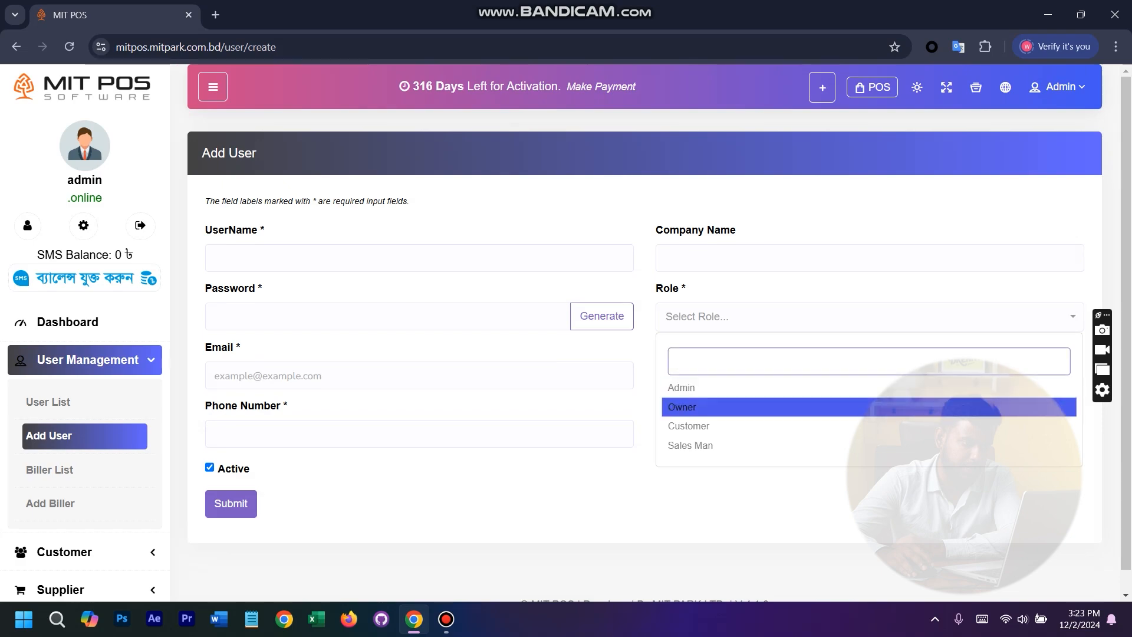
click(719, 426)
click(708, 445)
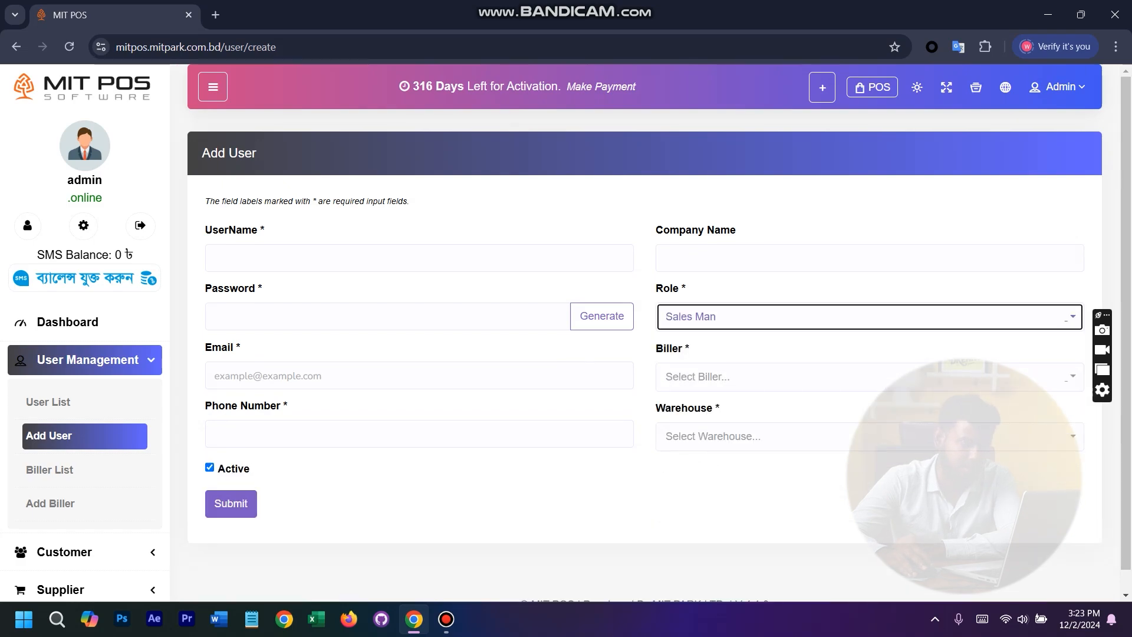
click(766, 376)
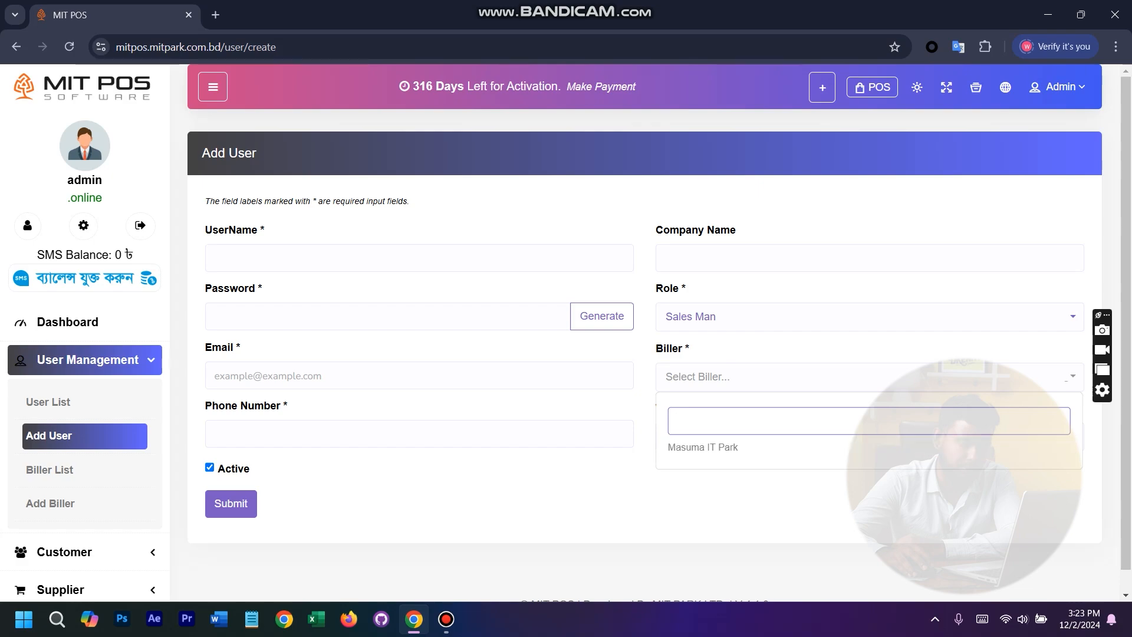
key(Escape)
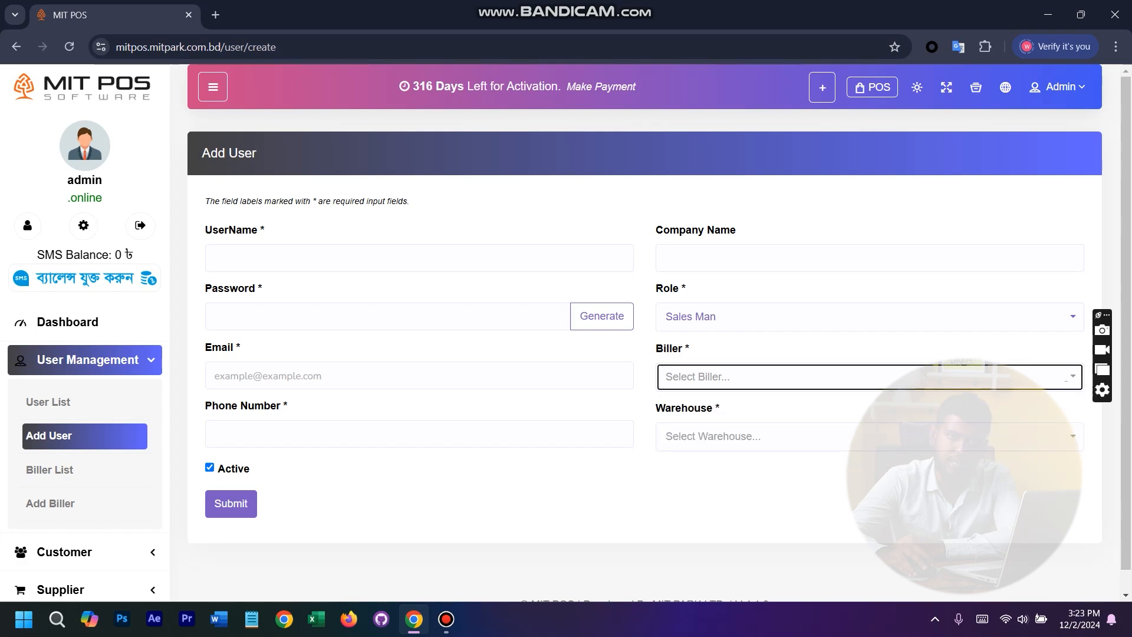
- Choose Masuma IT Park as the biller in the Add User form, and open the Add Biller form to review its fields
click(869, 376)
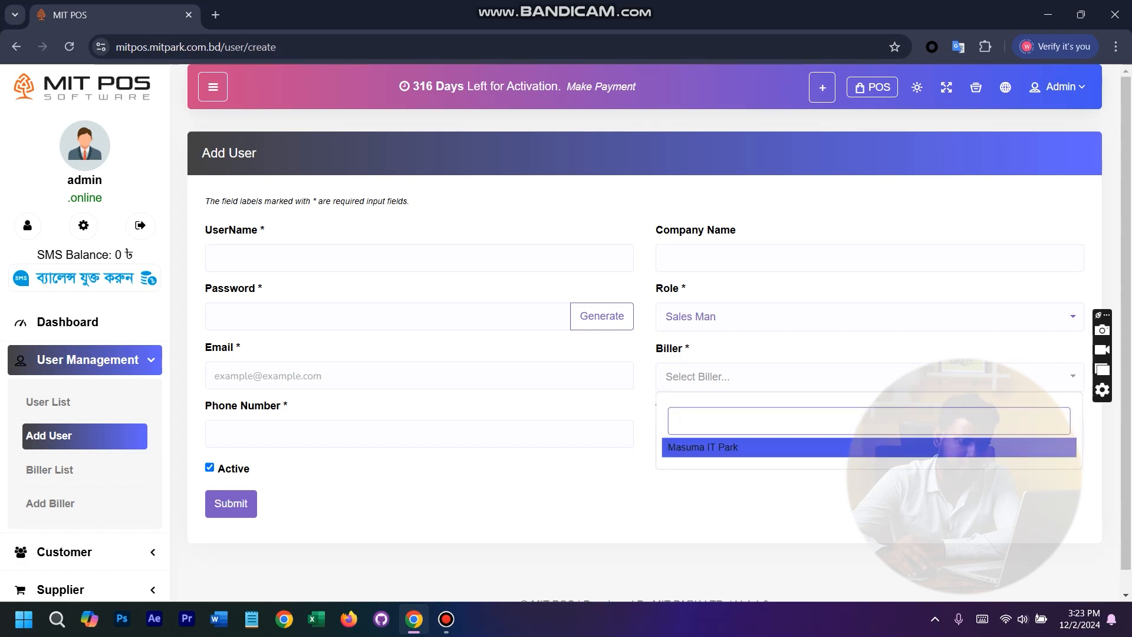
key(Return)
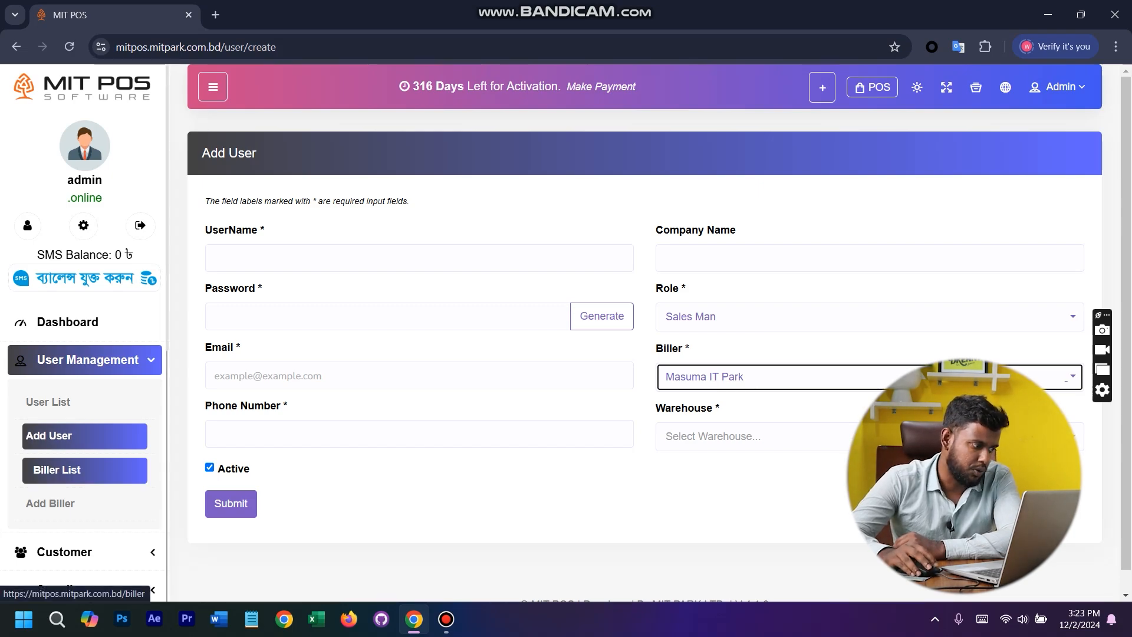
click(50, 502)
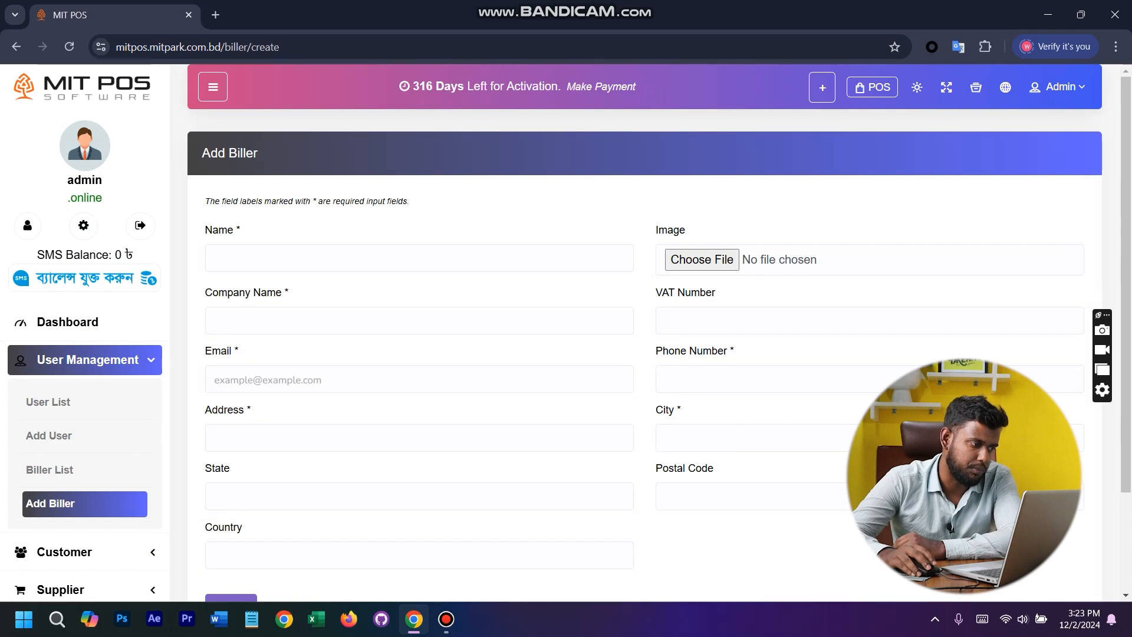
scroll(645, 330, down, 3)
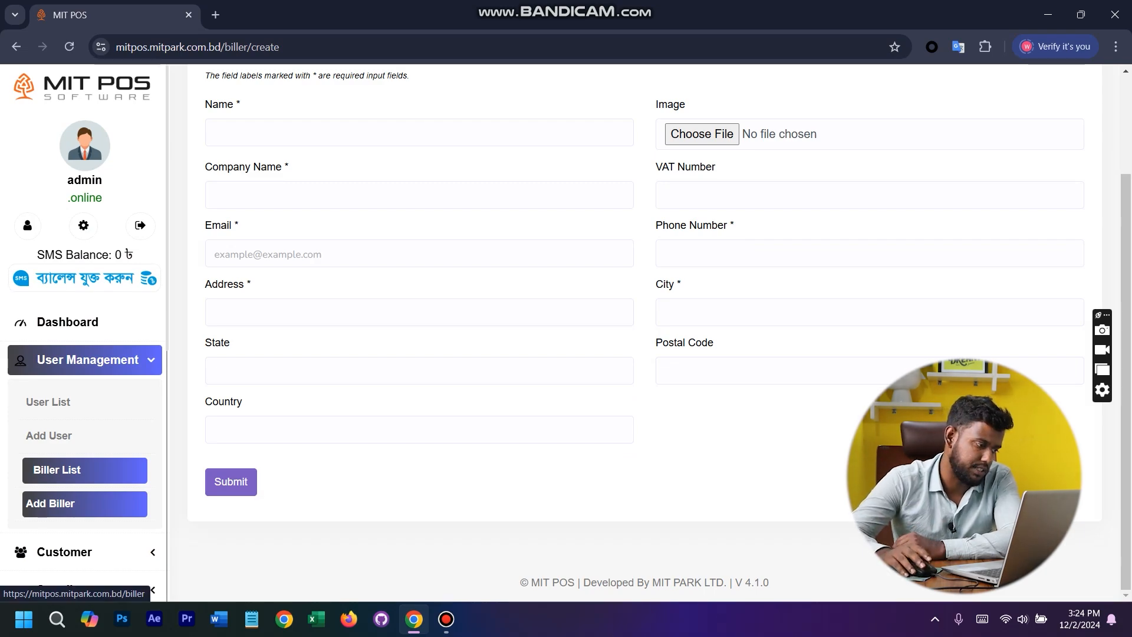
- Collapse User Management, expand the Product section, and look over the entries under Product and Settings
click(86, 360)
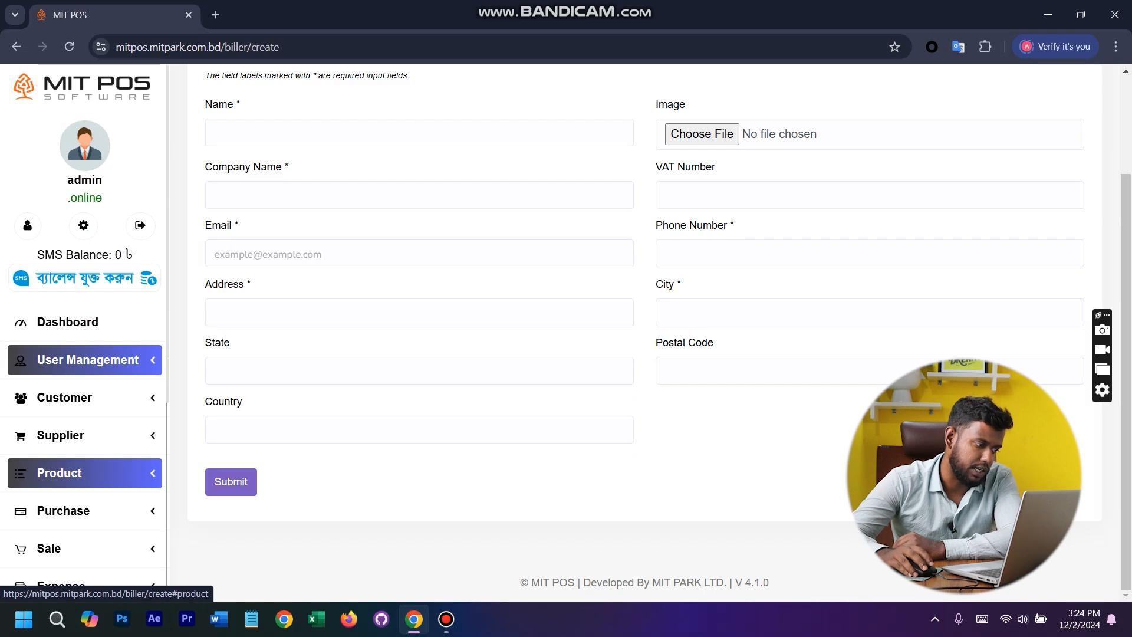
click(83, 484)
scroll(83, 483, down, 9)
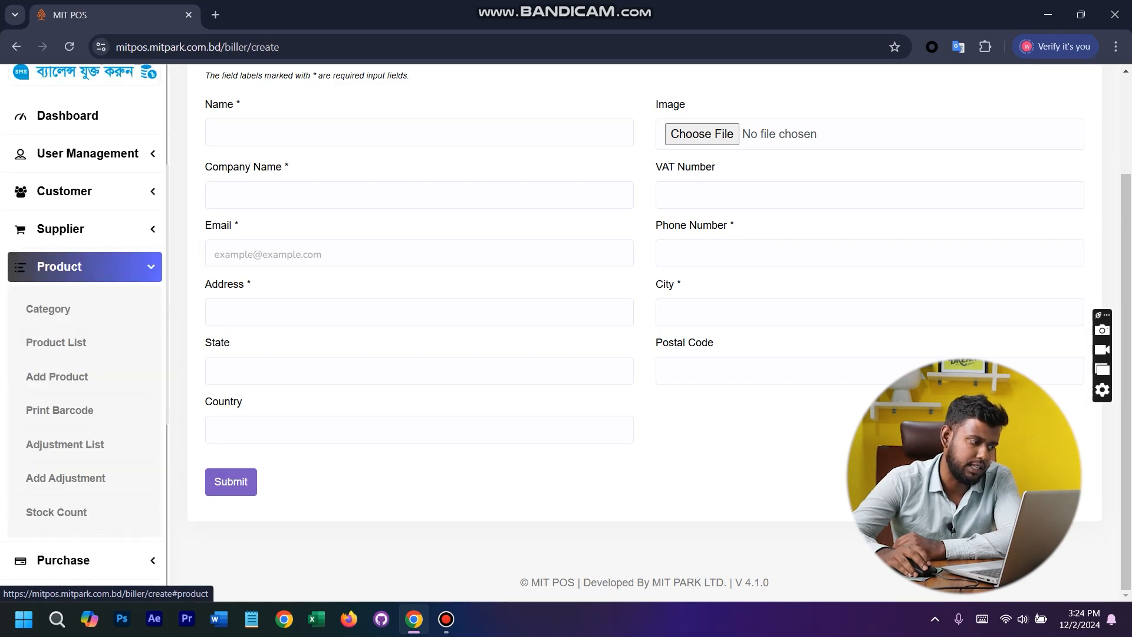
scroll(83, 483, up, 7)
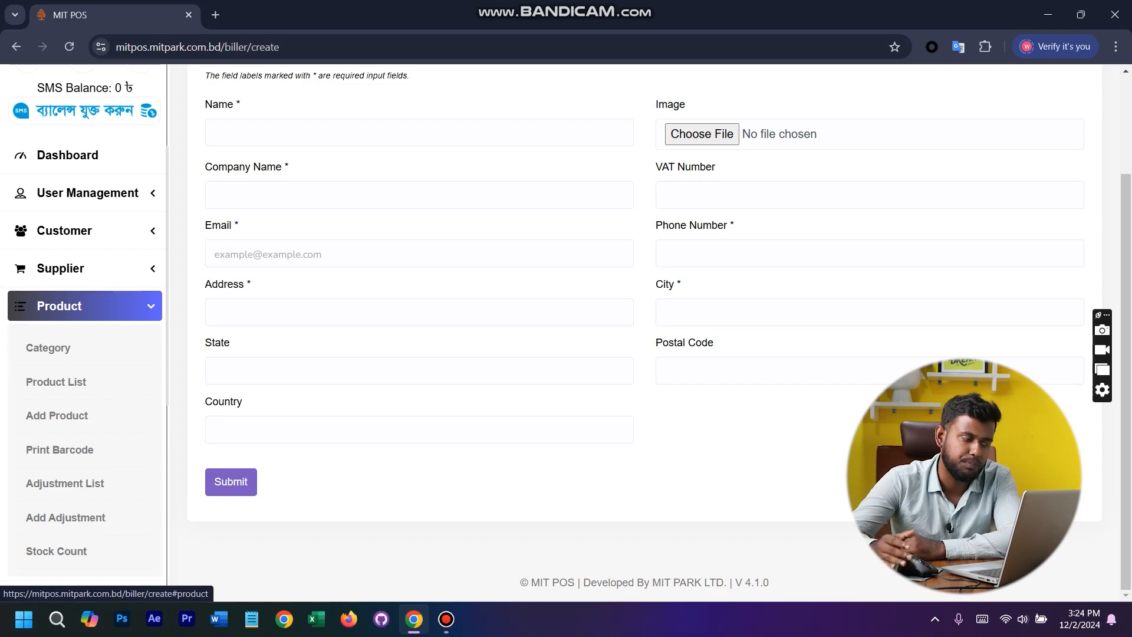
scroll(82, 346, down, 7)
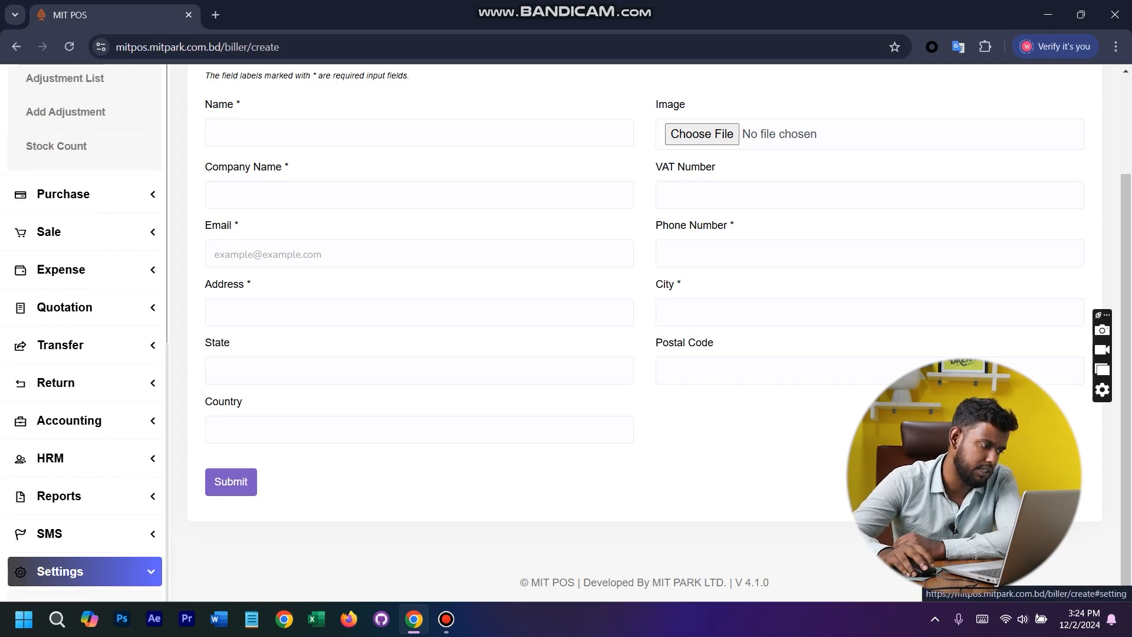
click(83, 571)
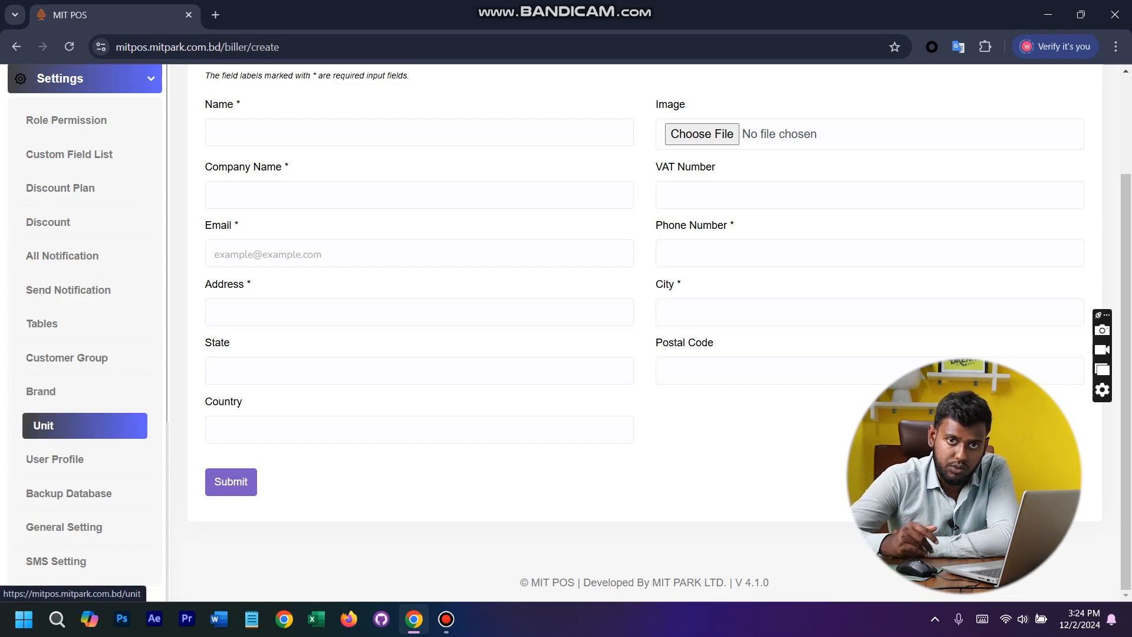
- Expand the User Management section again to review its entries, and collapse it
scroll(85, 354, up, 15)
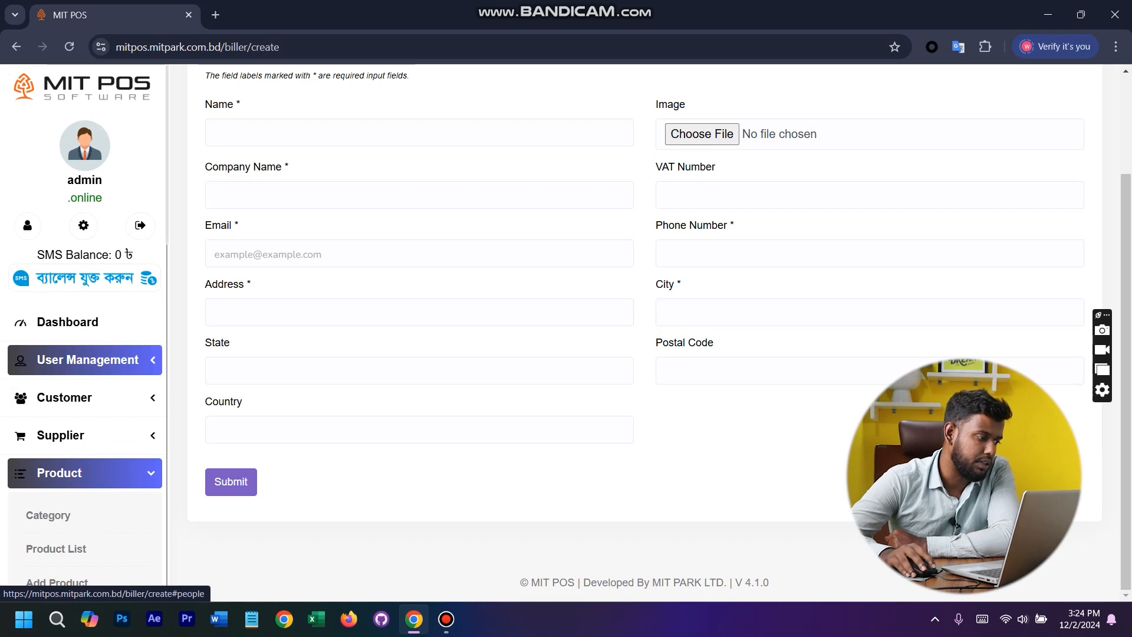
click(87, 359)
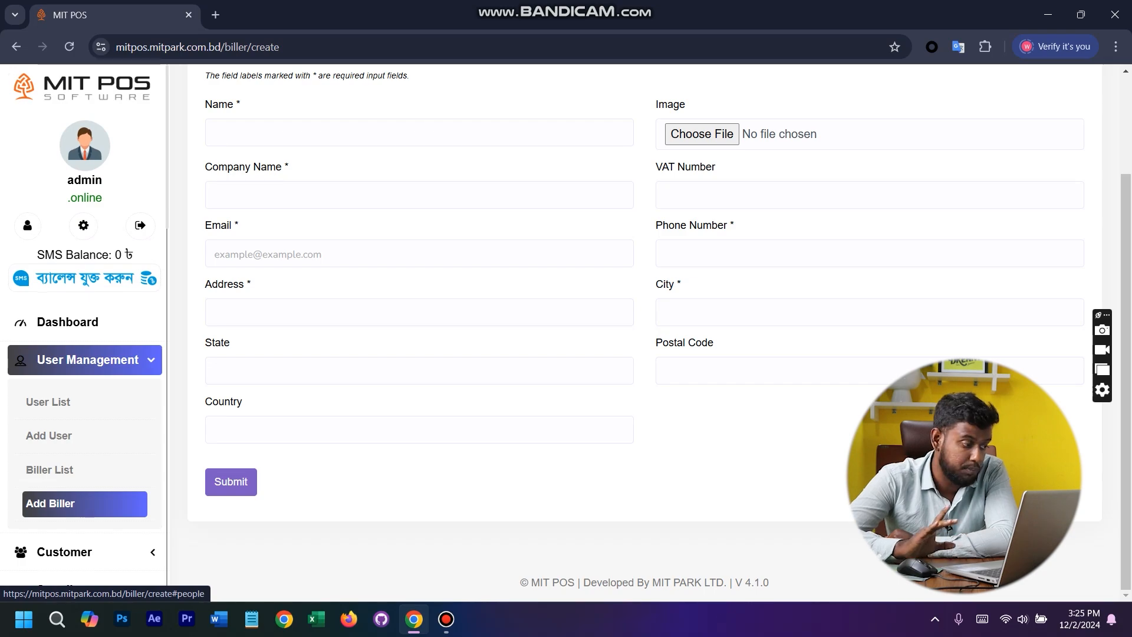
click(89, 359)
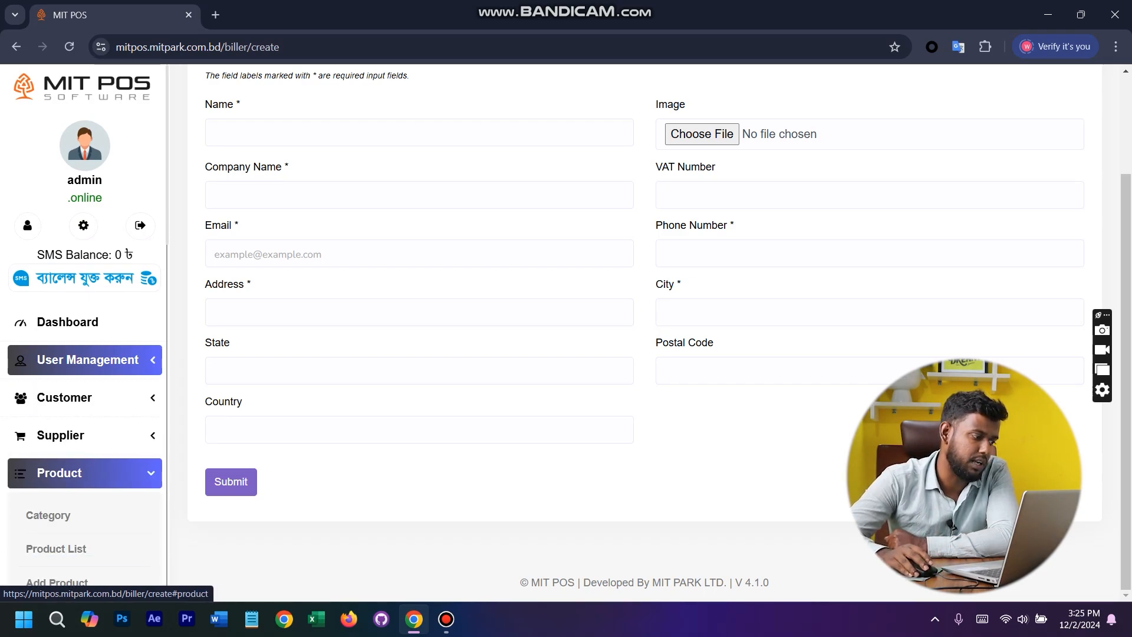
- Open the product category list and look over the other entries of the Product section
scroll(82, 354, down, 8)
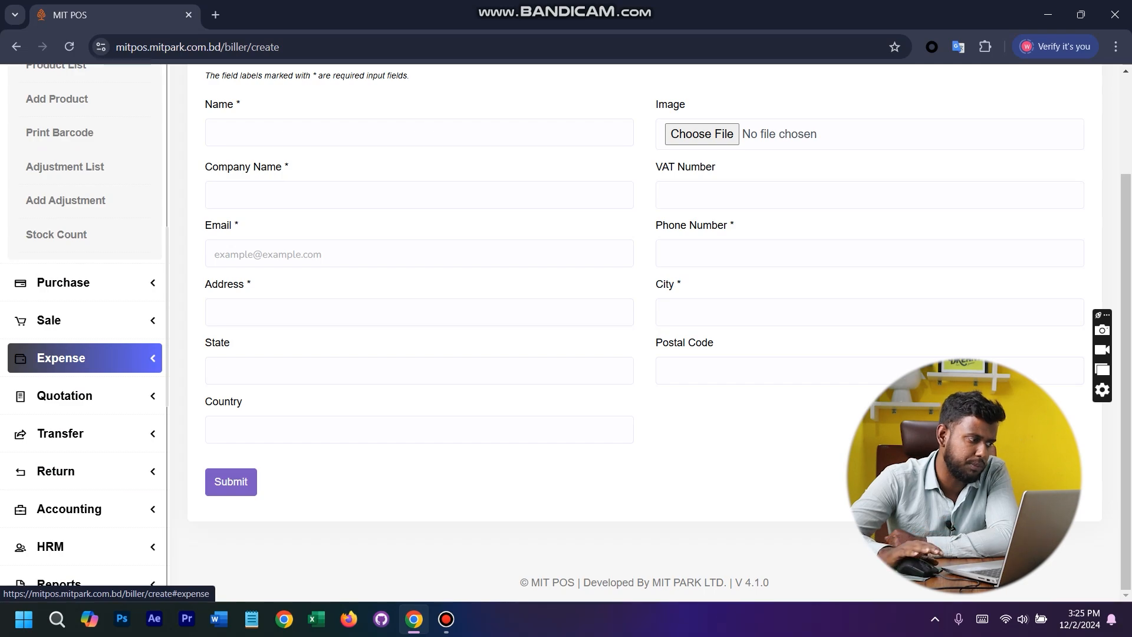
scroll(83, 357, up, 8)
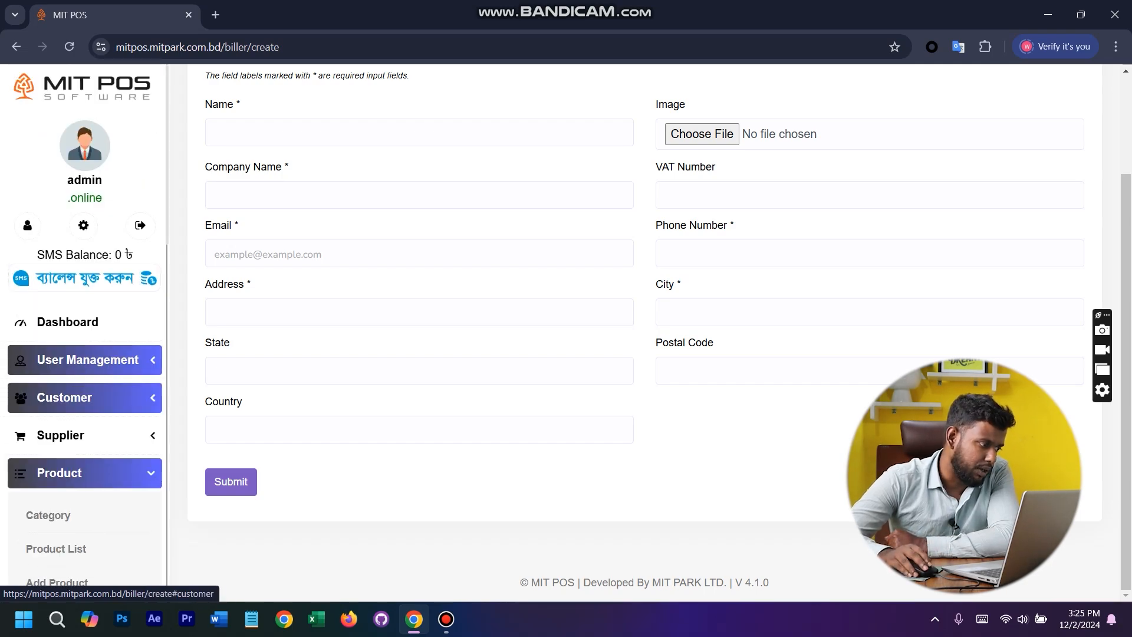
scroll(83, 435, down, 8)
scroll(83, 435, up, 8)
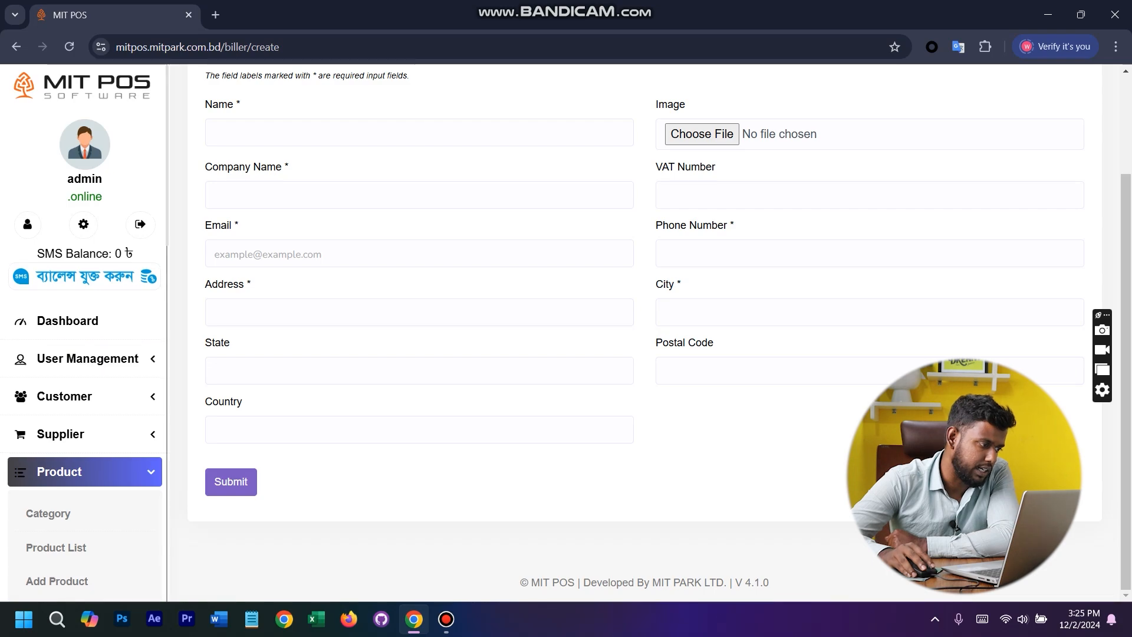
scroll(83, 396, down, 8)
scroll(82, 283, up, 8)
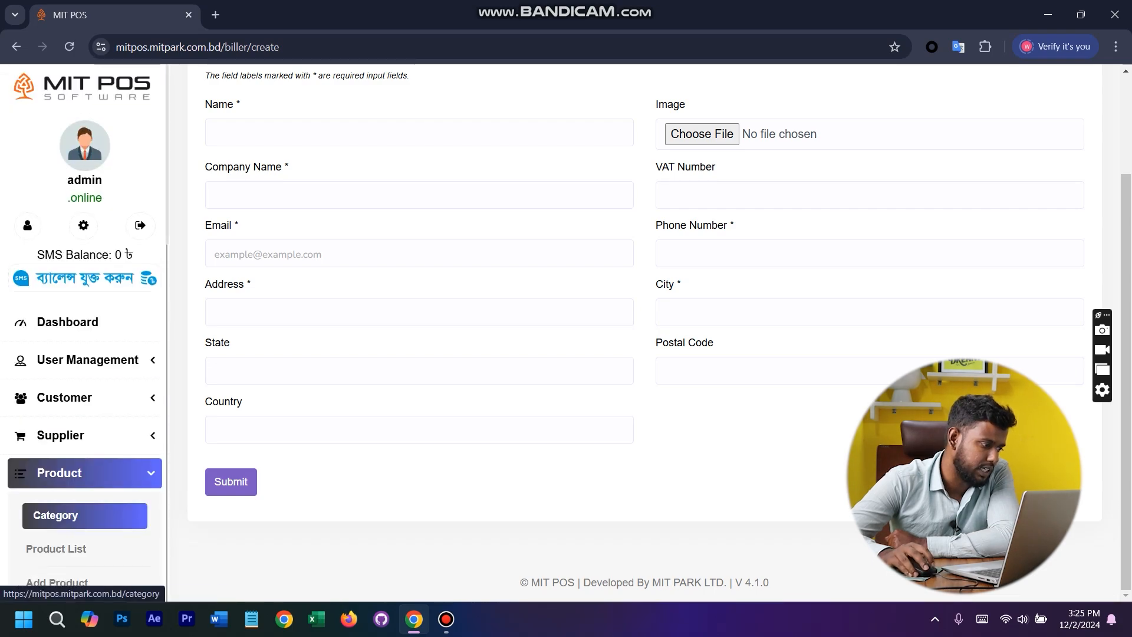
click(85, 515)
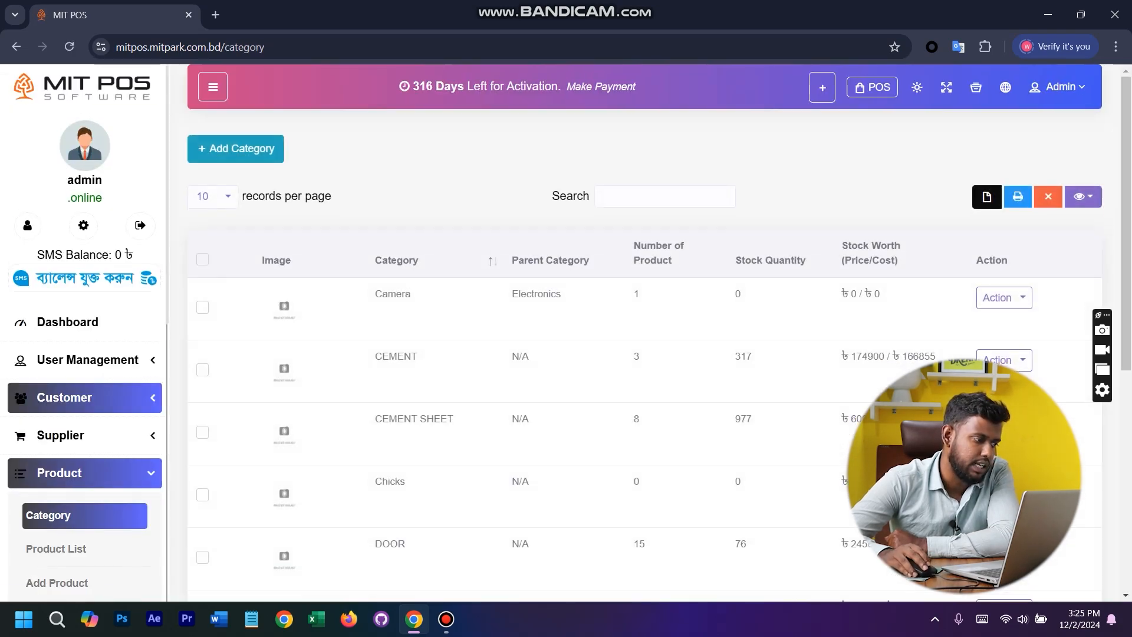
scroll(82, 399, down, 7)
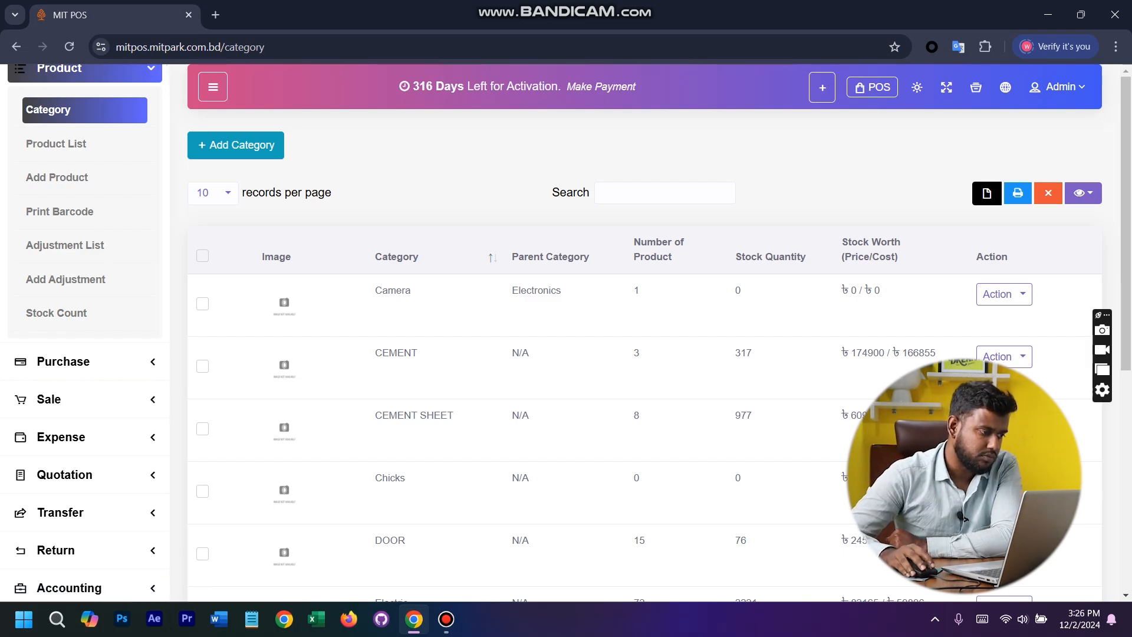
- Add a product category named Laptop with Electronics as its parent category
click(236, 144)
click(366, 215)
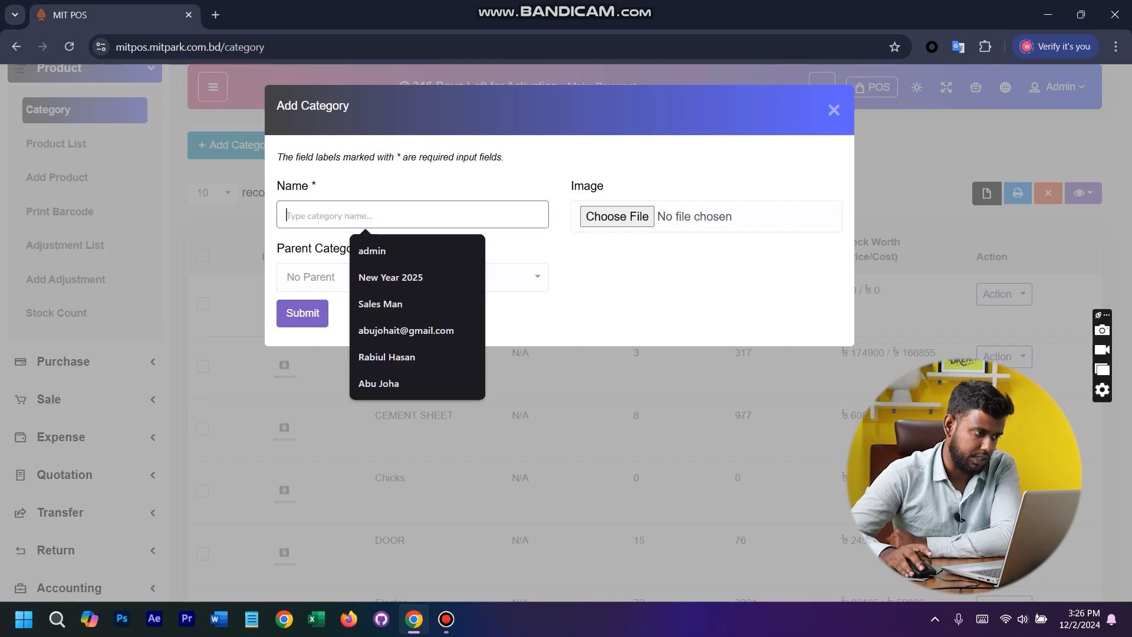
text(L)
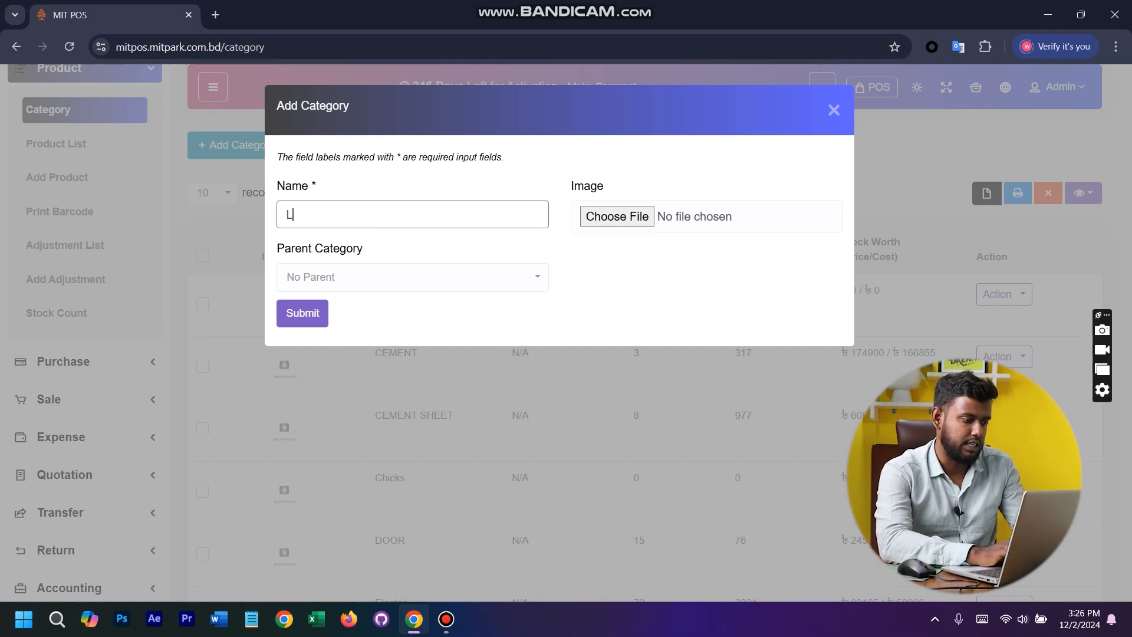
text(aptop)
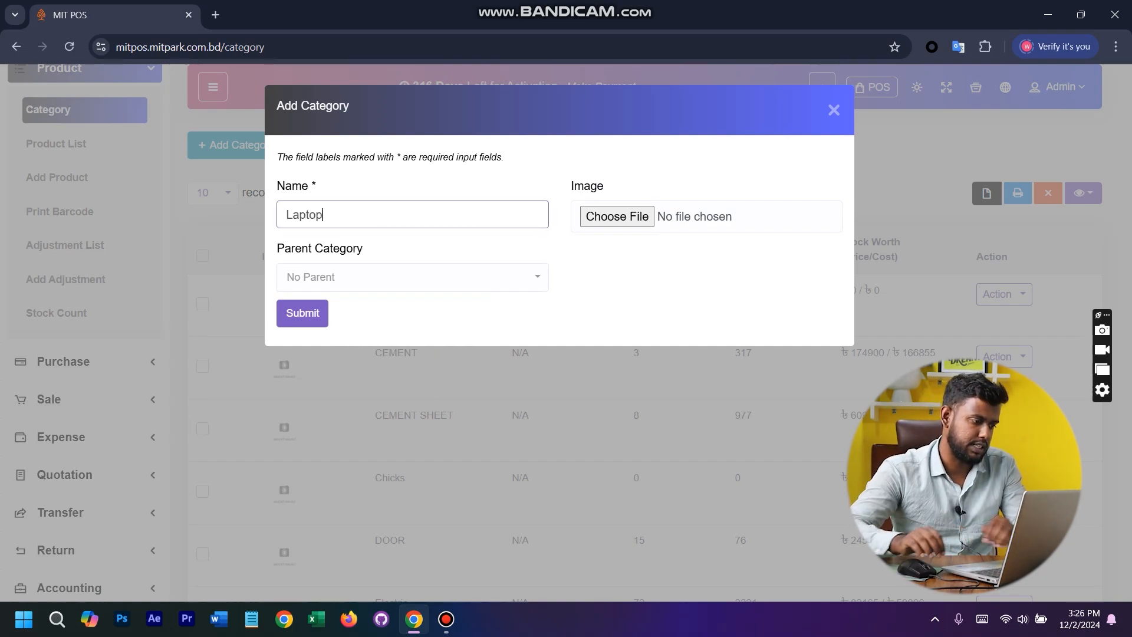
click(412, 277)
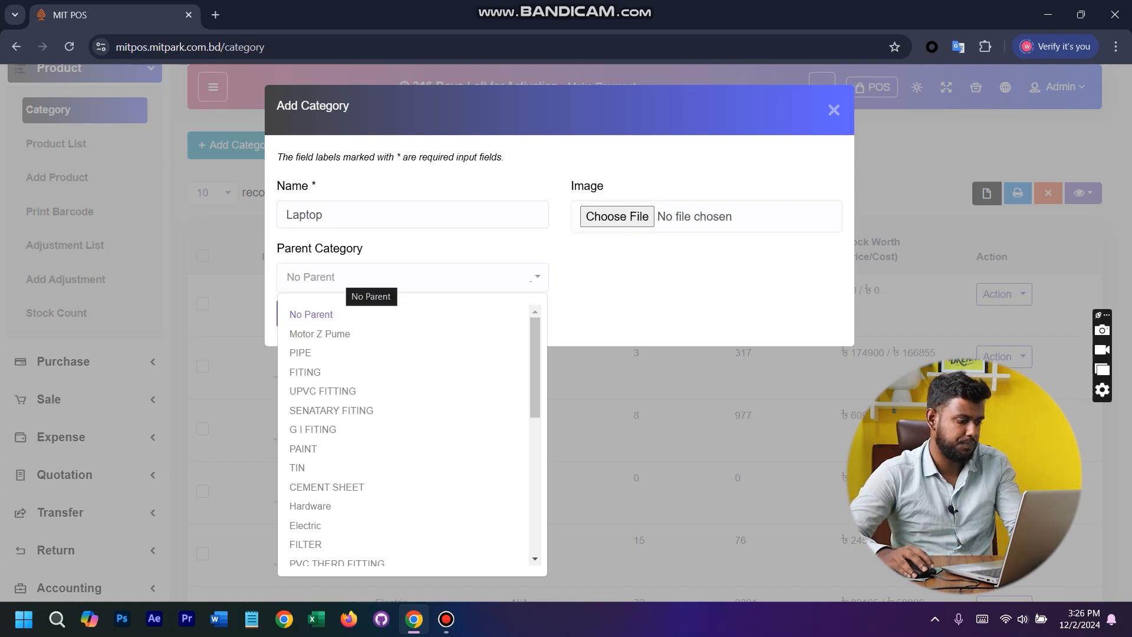
scroll(313, 459, down, 5)
click(312, 459)
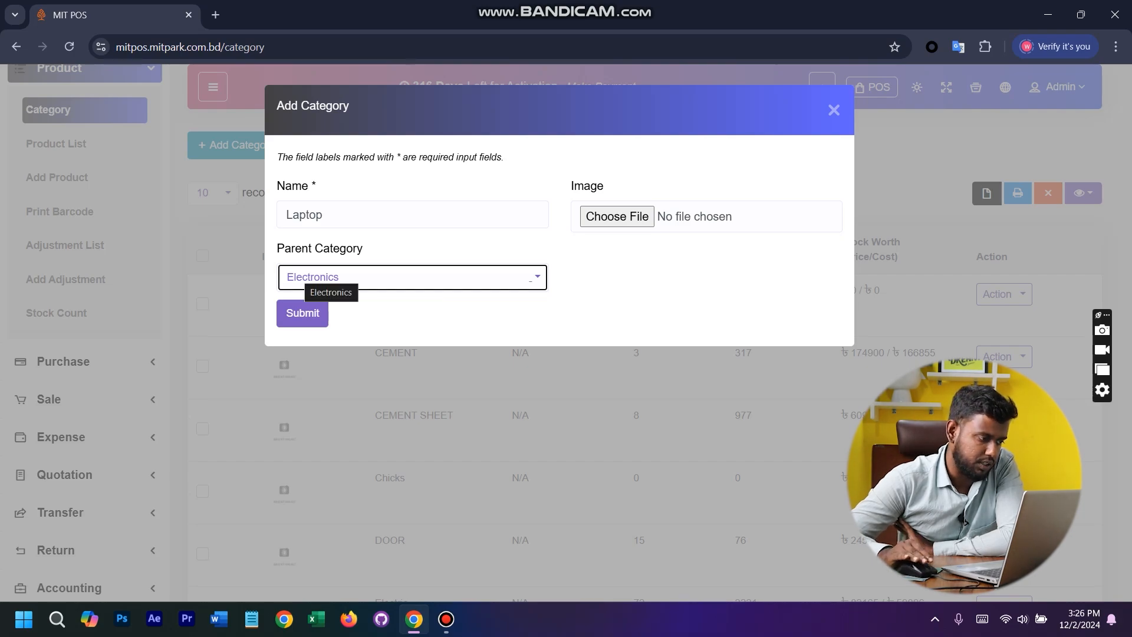
click(302, 313)
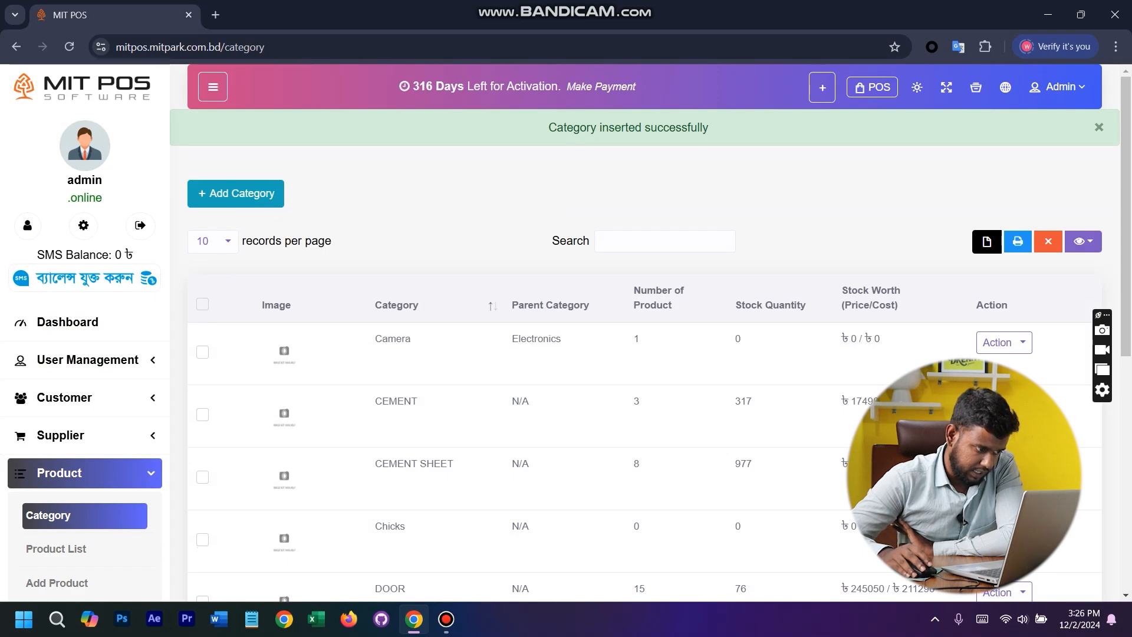
- Search the category list for laptop, and check the entry's stock worth by price and cost and its available actions
click(665, 241)
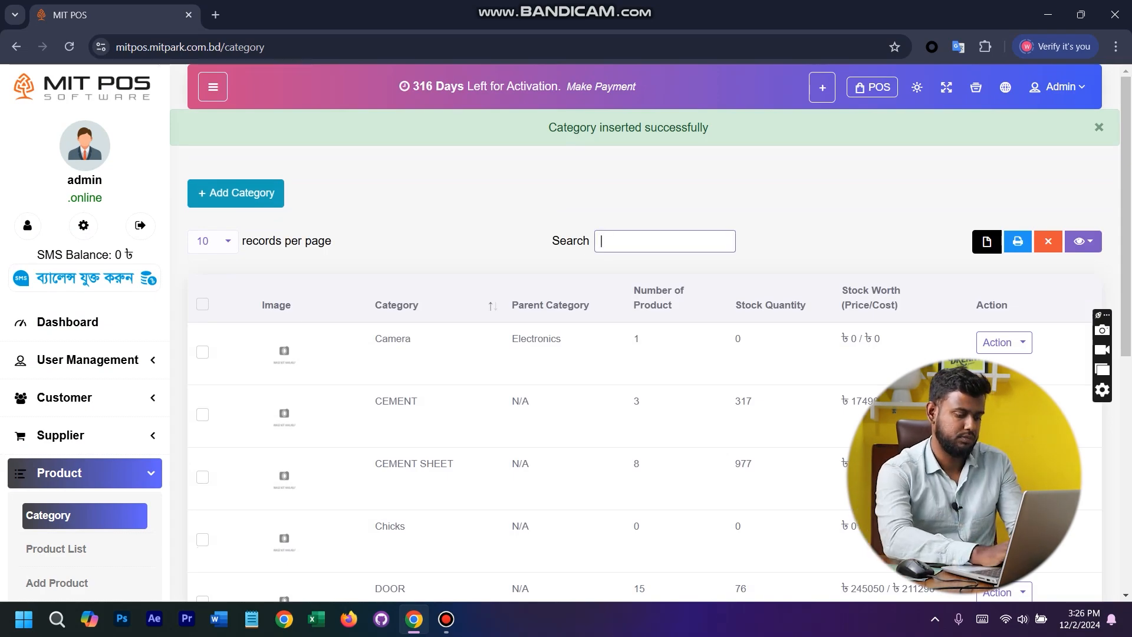
text(laptop)
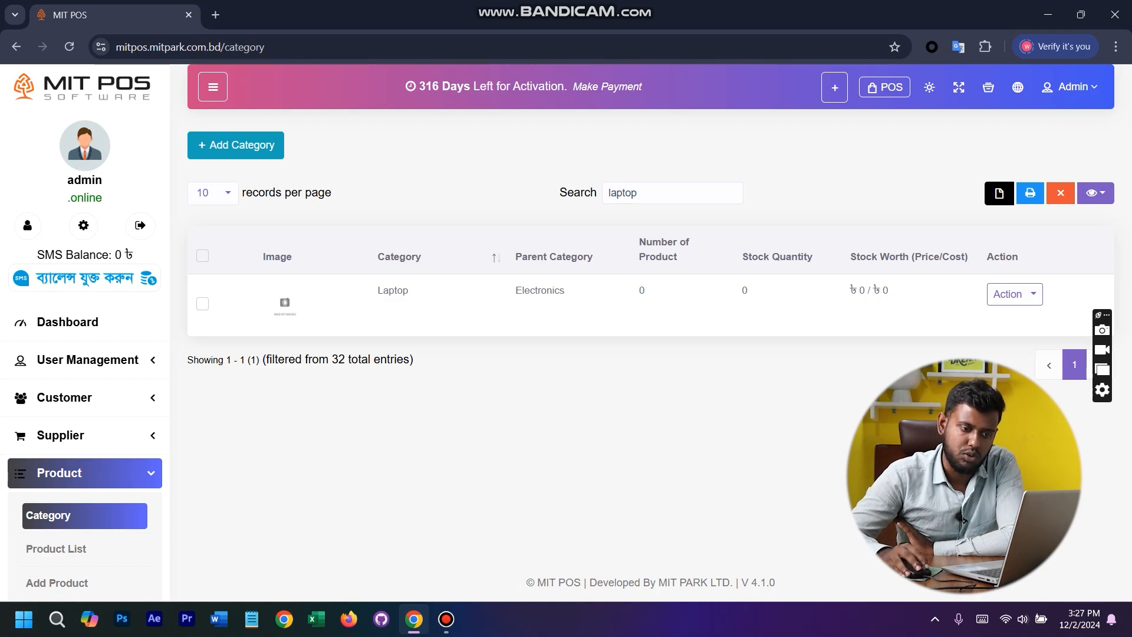
double_click(862, 290)
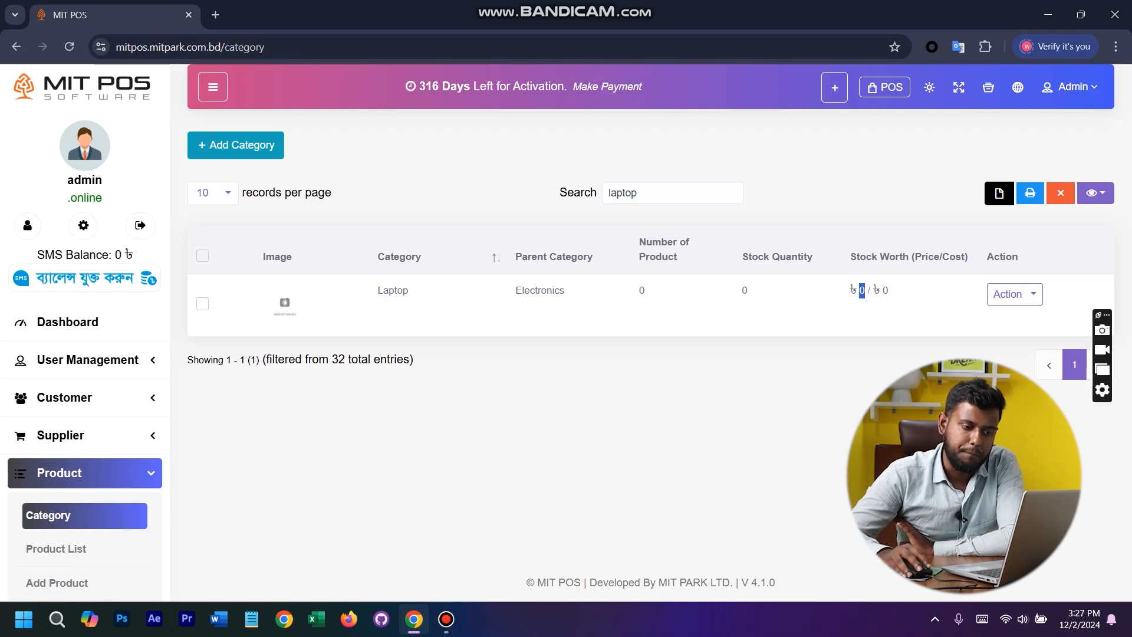
drag(879, 291, 889, 291)
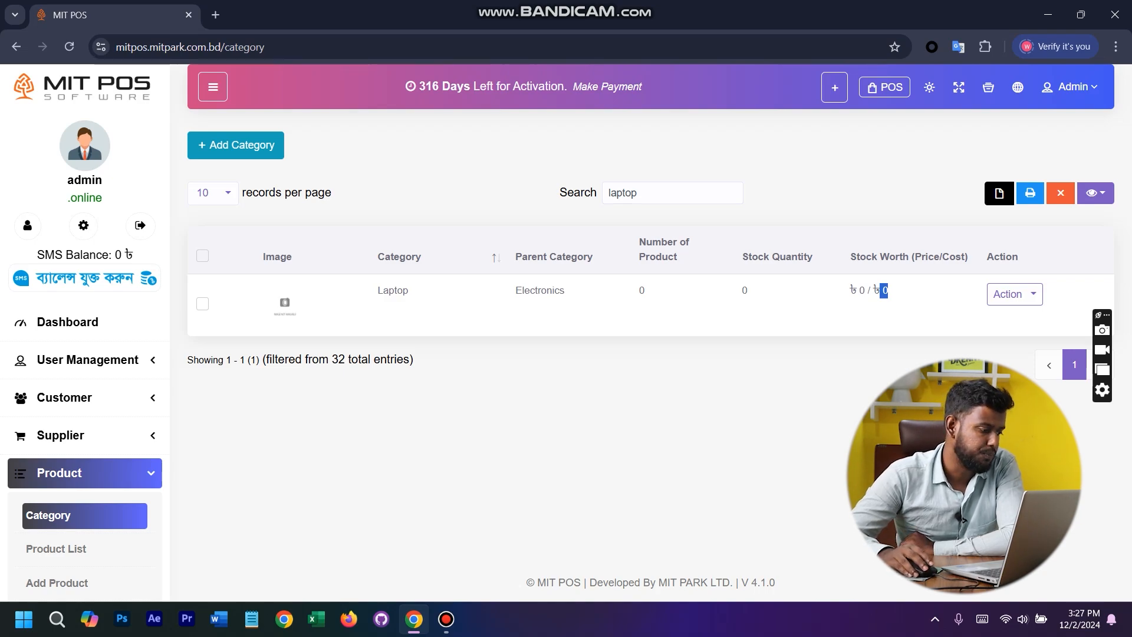
scroll(83, 437, down, 7)
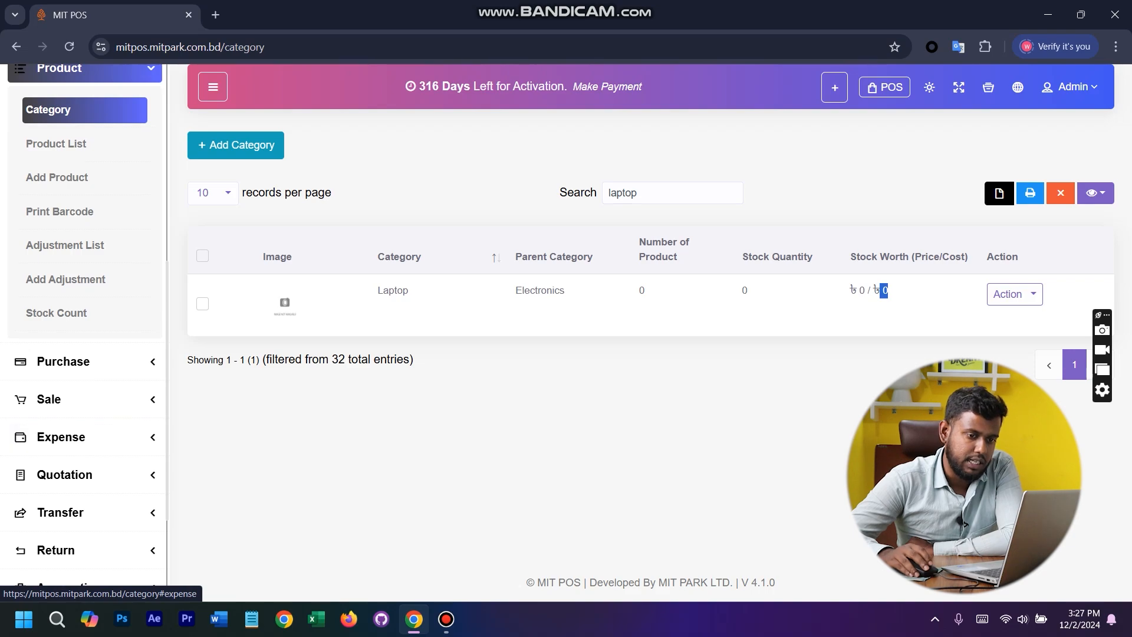
click(1013, 293)
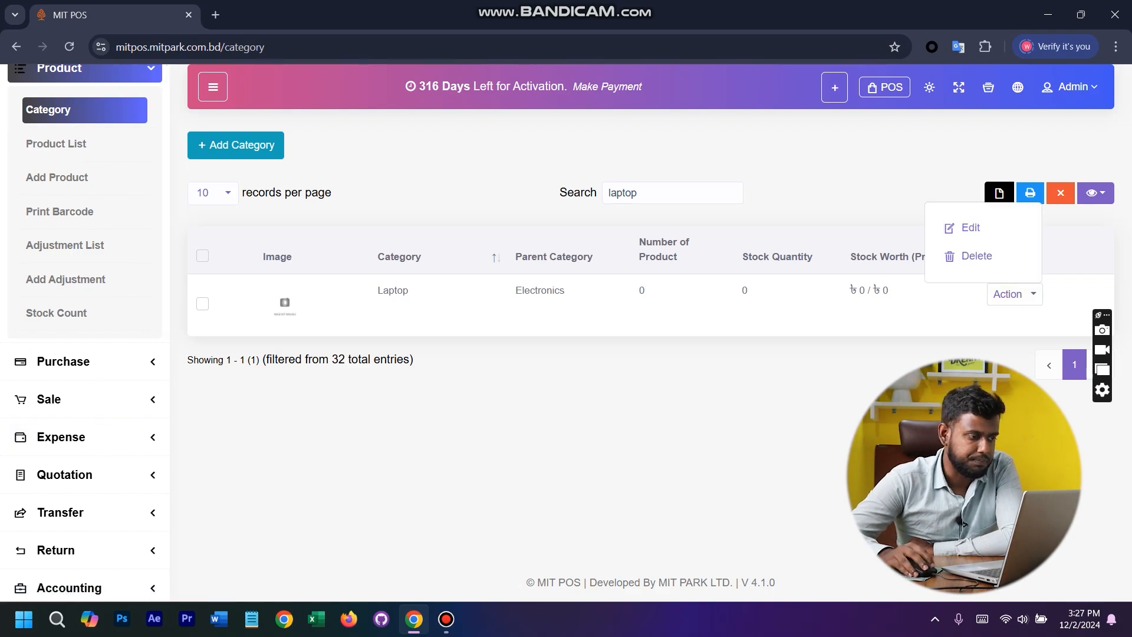
click(1014, 293)
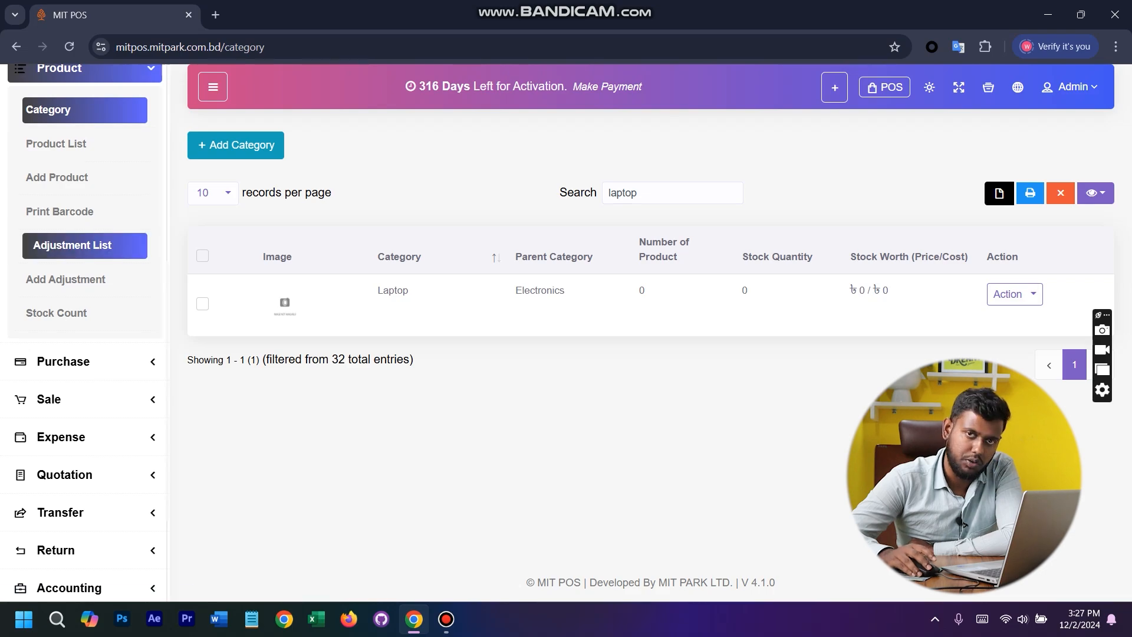
- Open the product list, look through its entries, and open the Add Product form
click(84, 144)
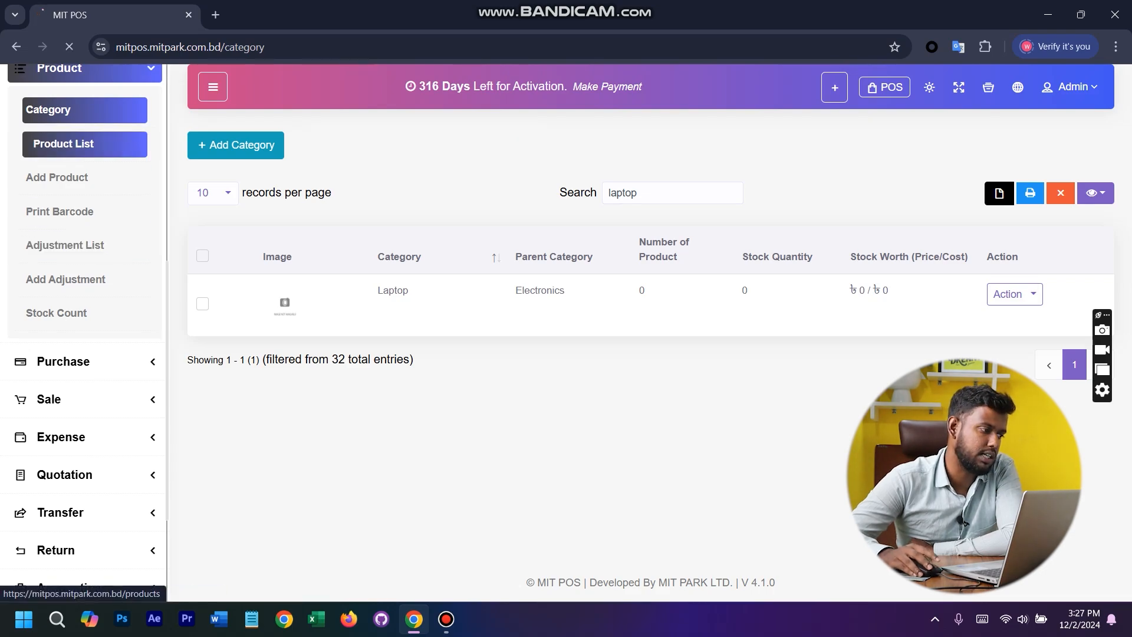
scroll(649, 330, down, 7)
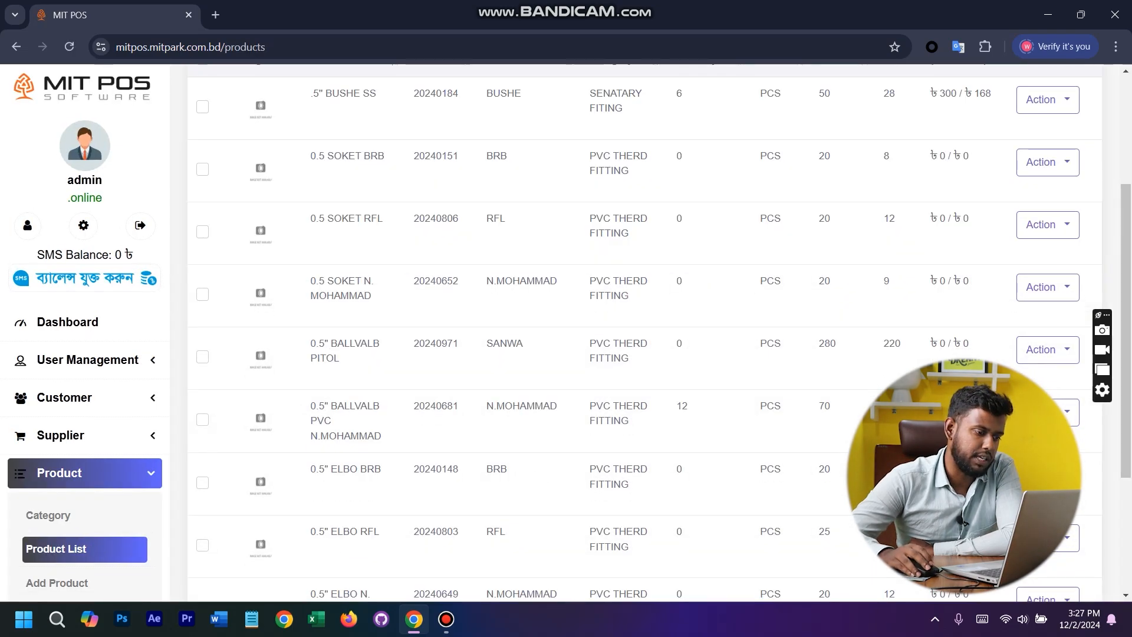
scroll(648, 330, up, 6)
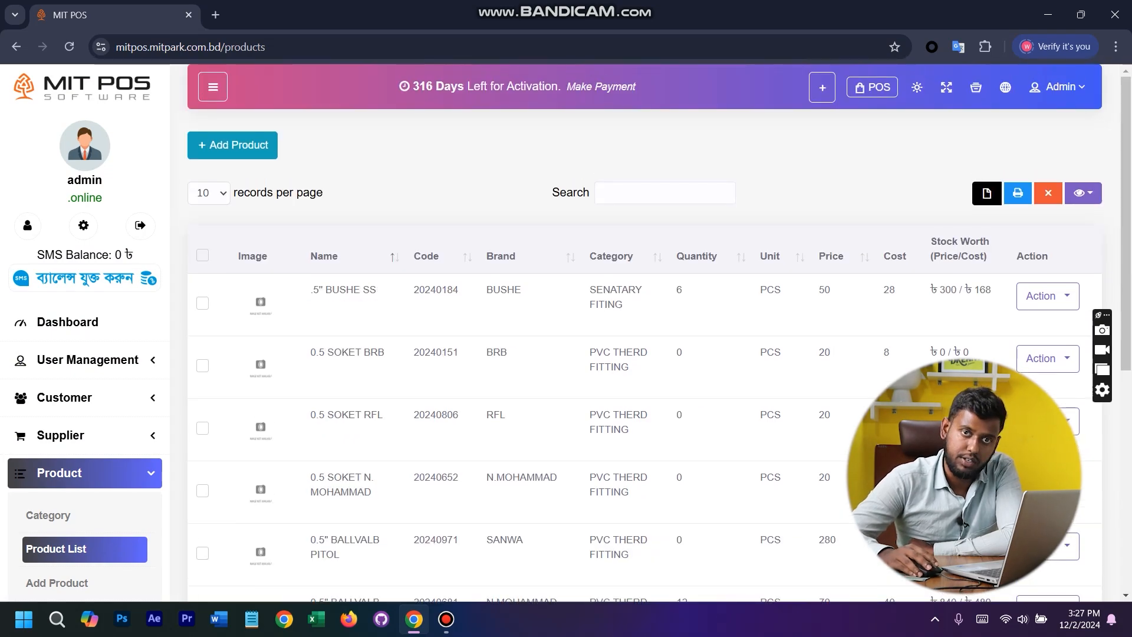
click(232, 145)
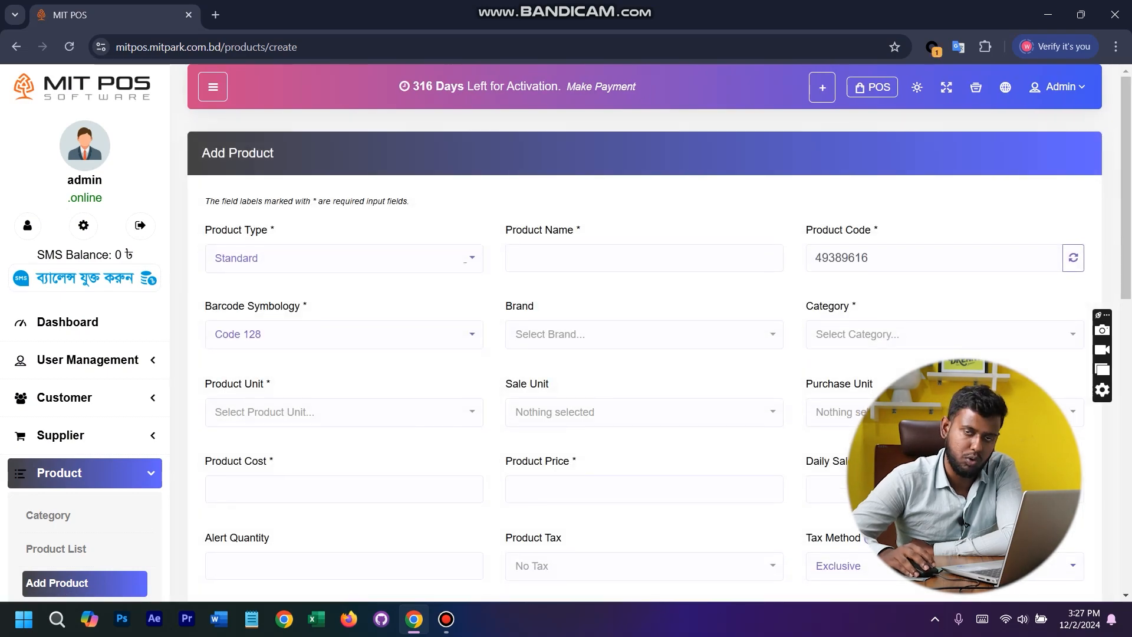
click(344, 258)
click(344, 259)
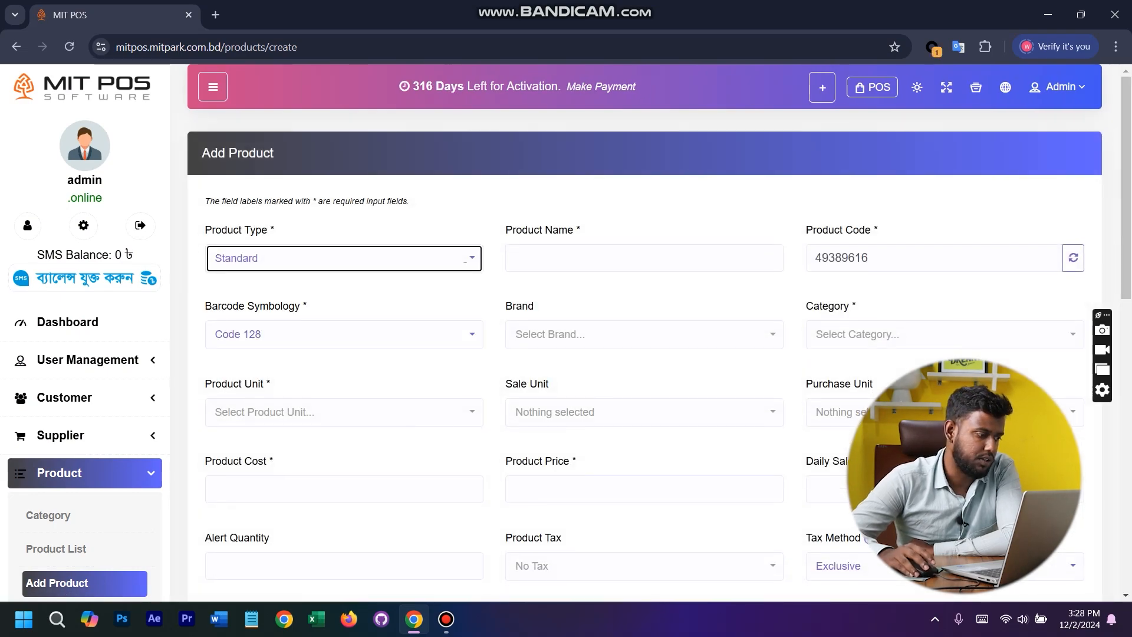
scroll(85, 401, down, 8)
scroll(85, 401, up, 3)
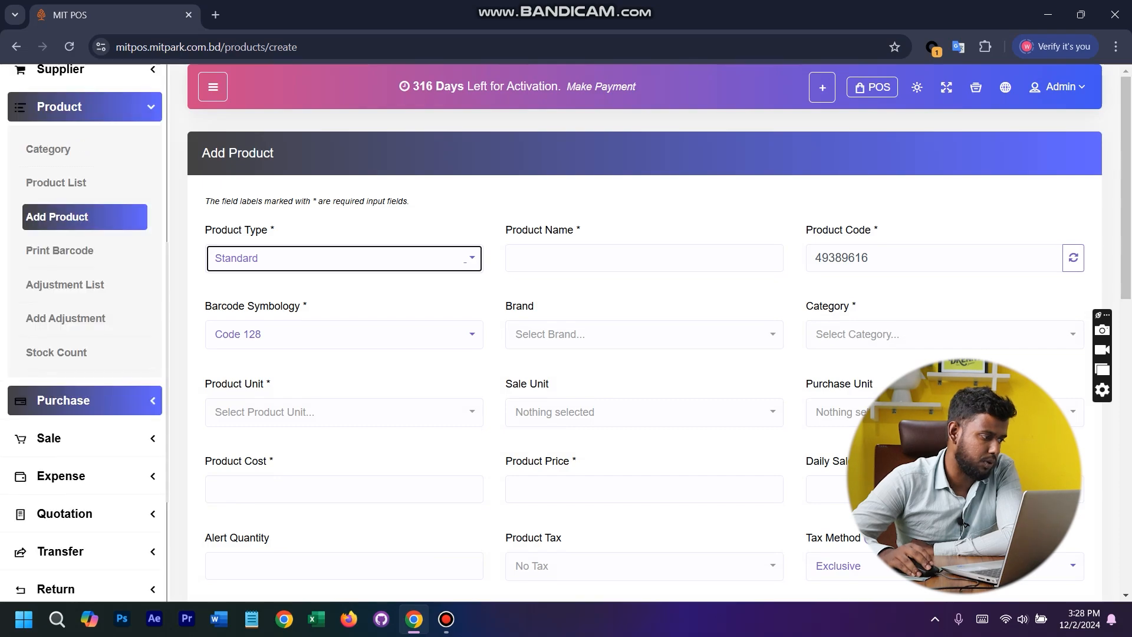
scroll(85, 401, up, 6)
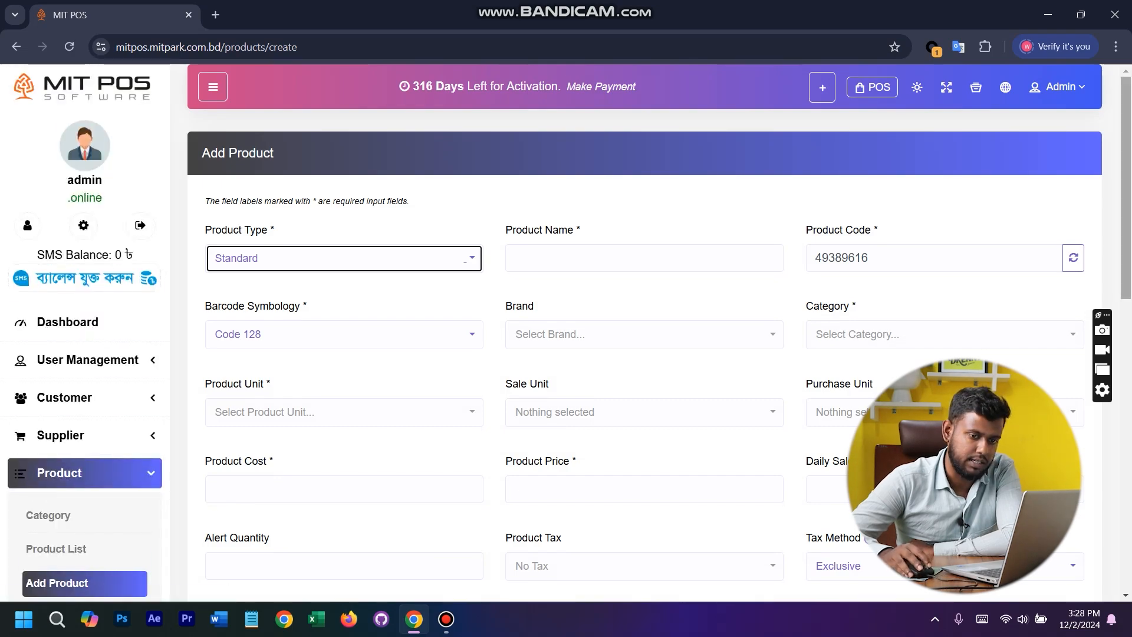
scroll(644, 332, down, 1)
scroll(645, 333, up, 1)
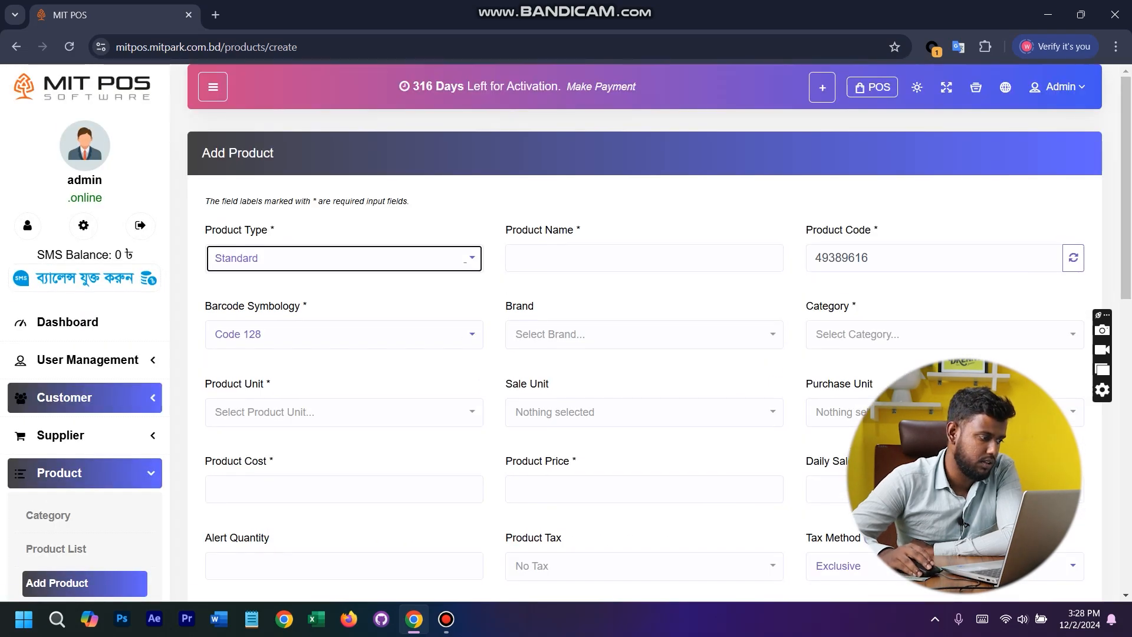
scroll(85, 398, down, 6)
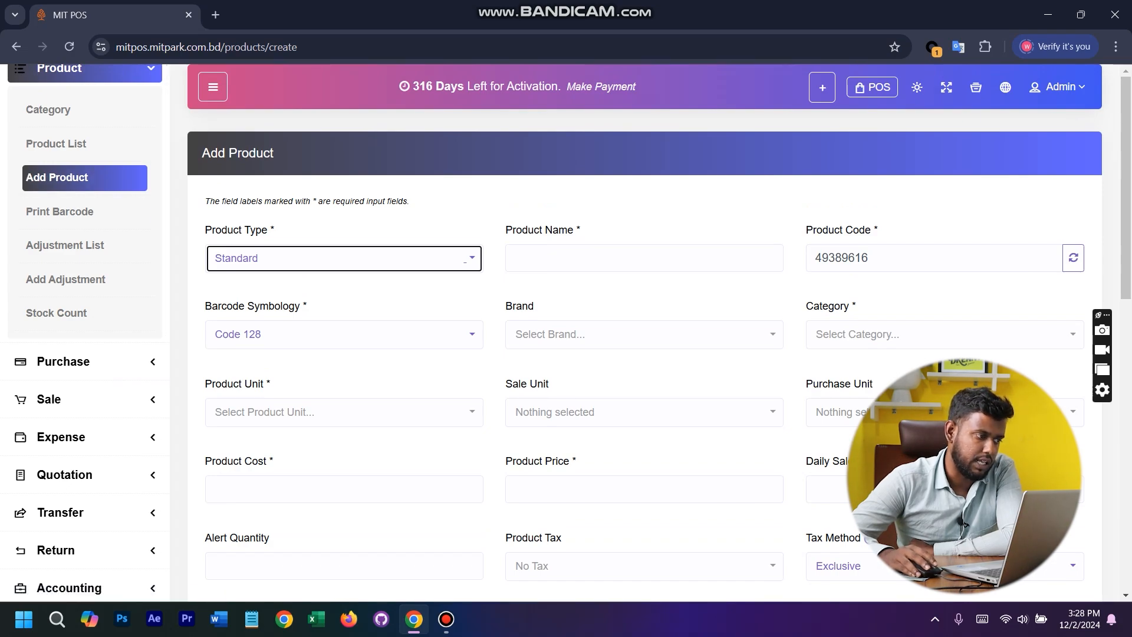
scroll(644, 332, down, 5)
scroll(644, 332, up, 5)
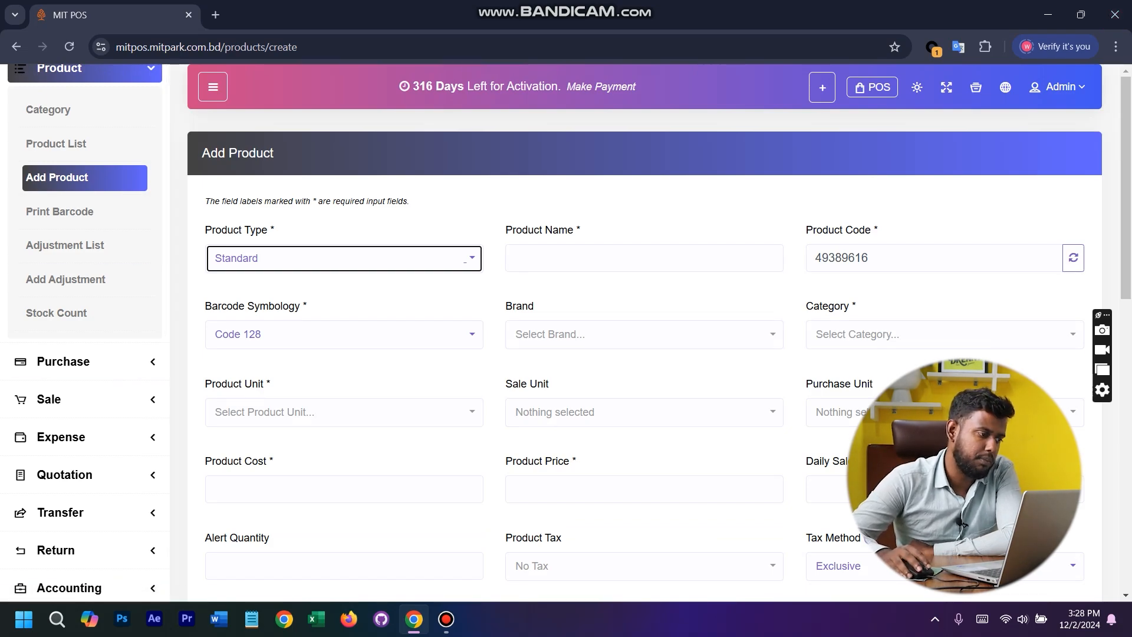
- Review the available product types and keep Standard as the type of the new product
click(466, 260)
click(465, 259)
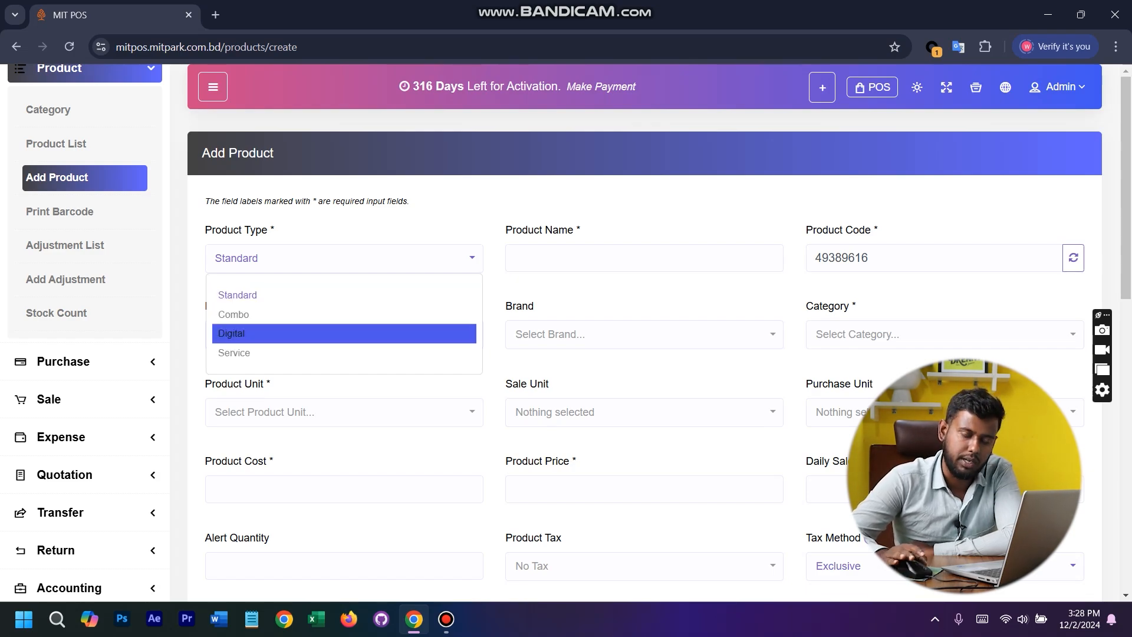
key(Up)
key(Up)
key(Return)
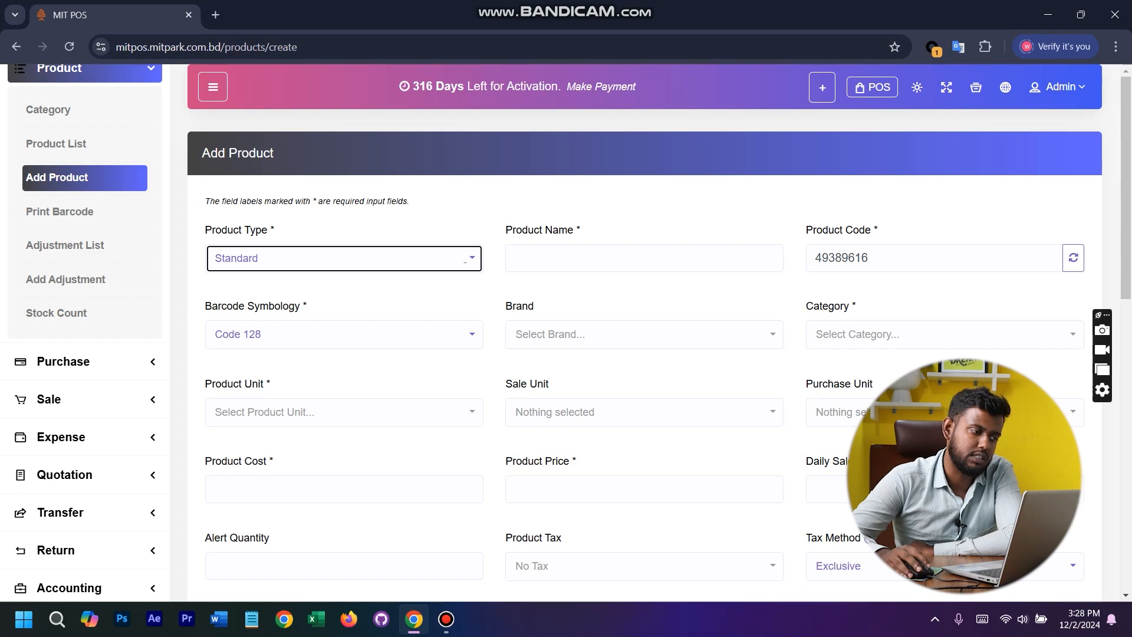
- Enter HP Probook 21 as the product name
click(645, 258)
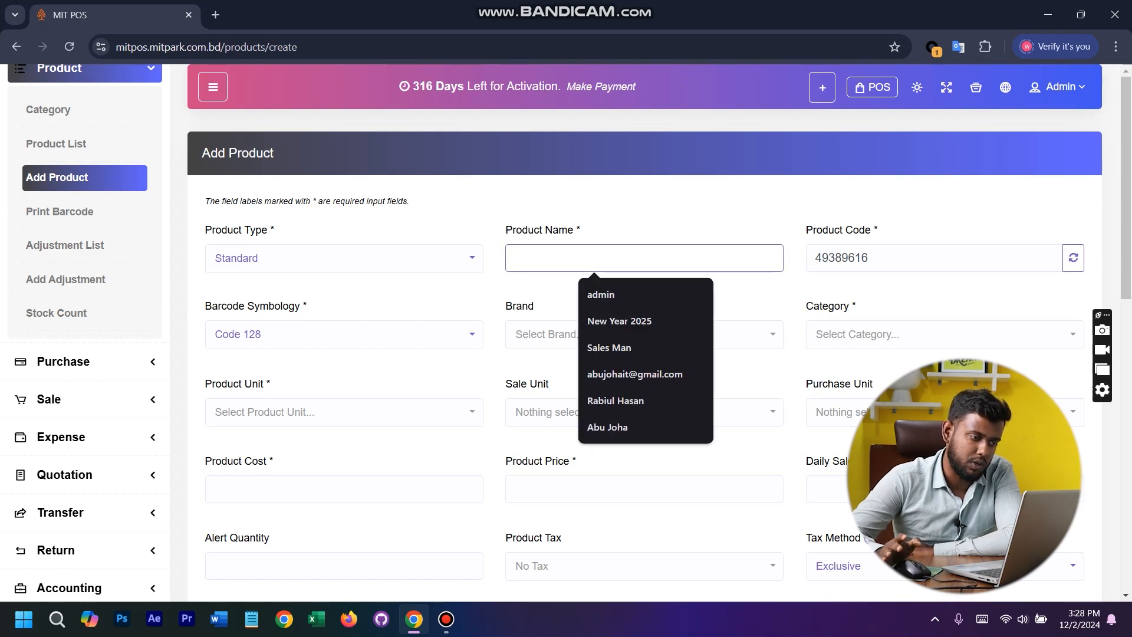
text(HP )
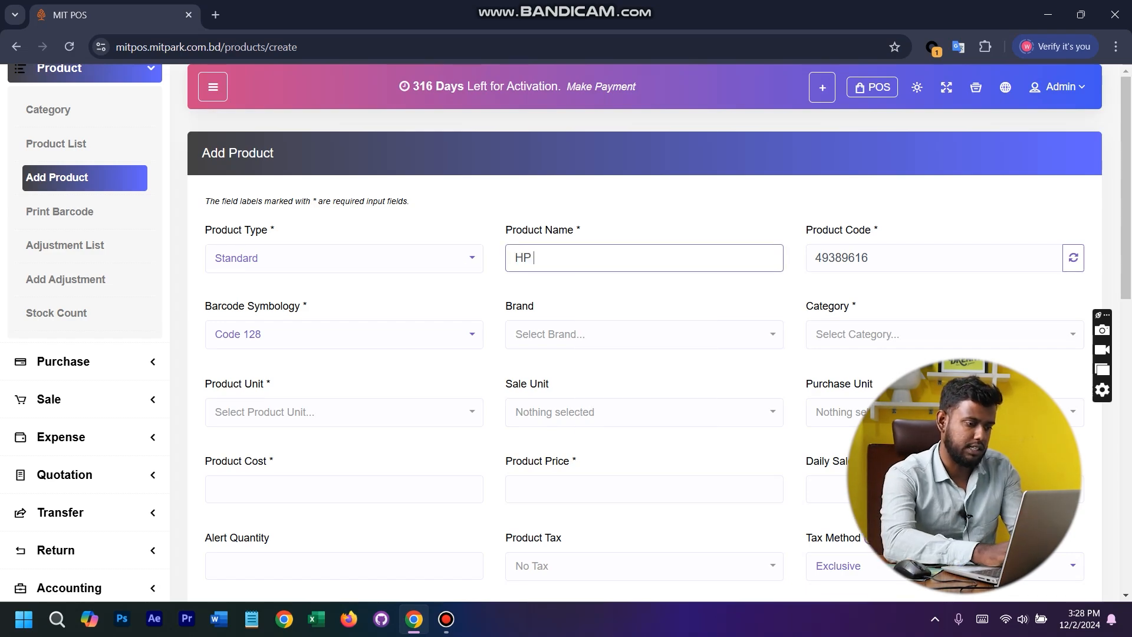
text(Pr)
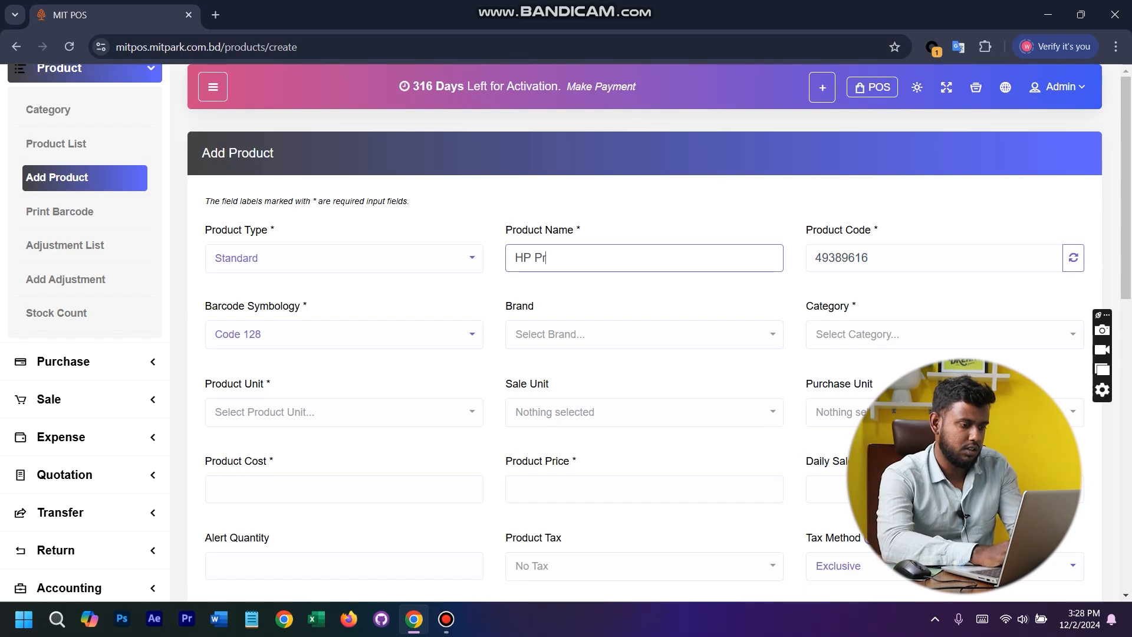
text(obook)
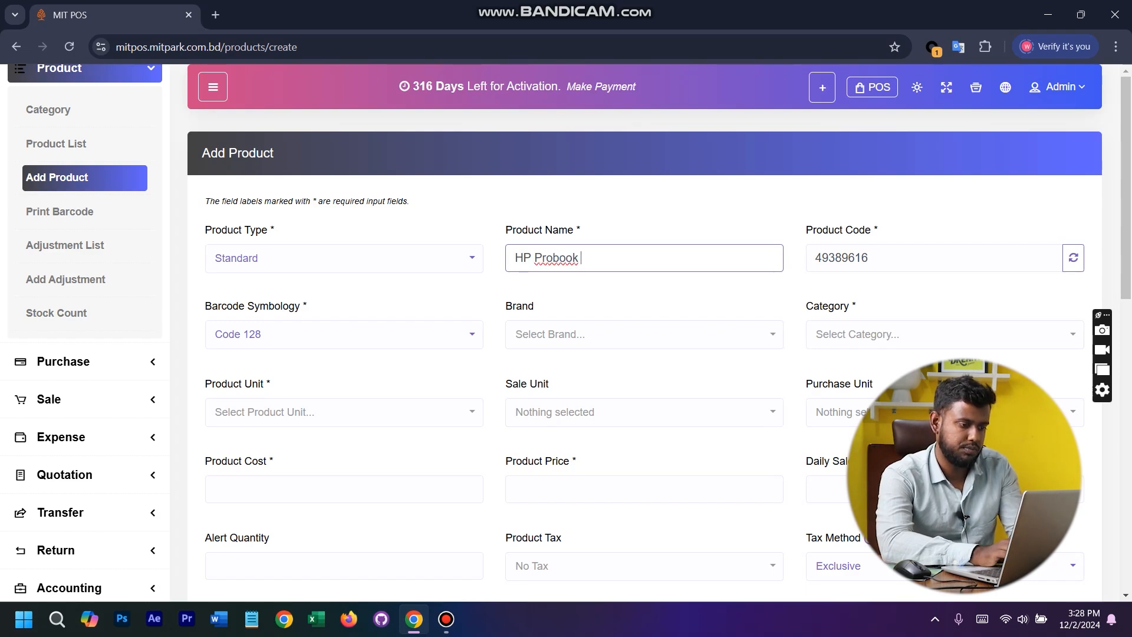
key(BackSpace)
key(BackSpace)
key(BackSpace)
key(BackSpace)
key(BackSpace)
text(o)
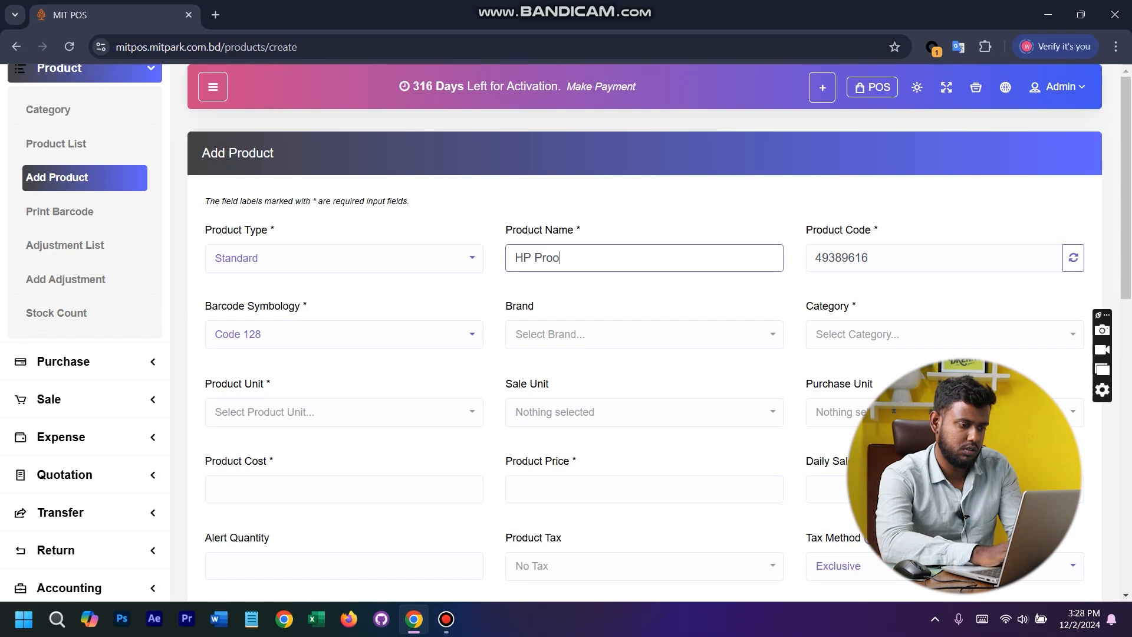
text(book)
key(BackSpace)
key(BackSpace)
key(BackSpace)
key(BackSpace)
text(book )
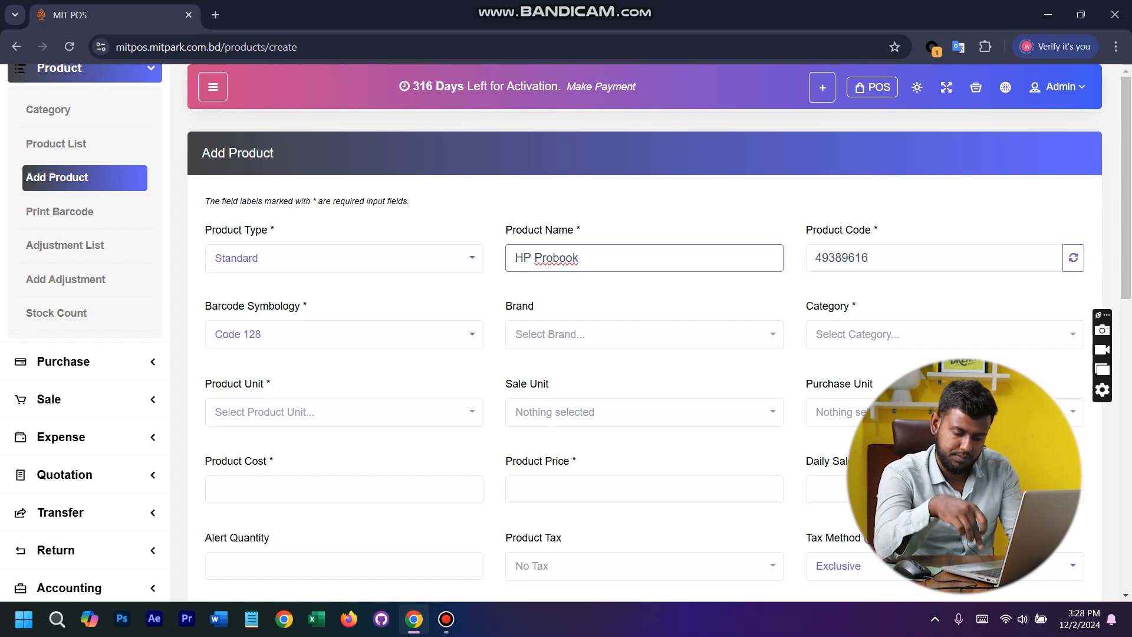
text(21)
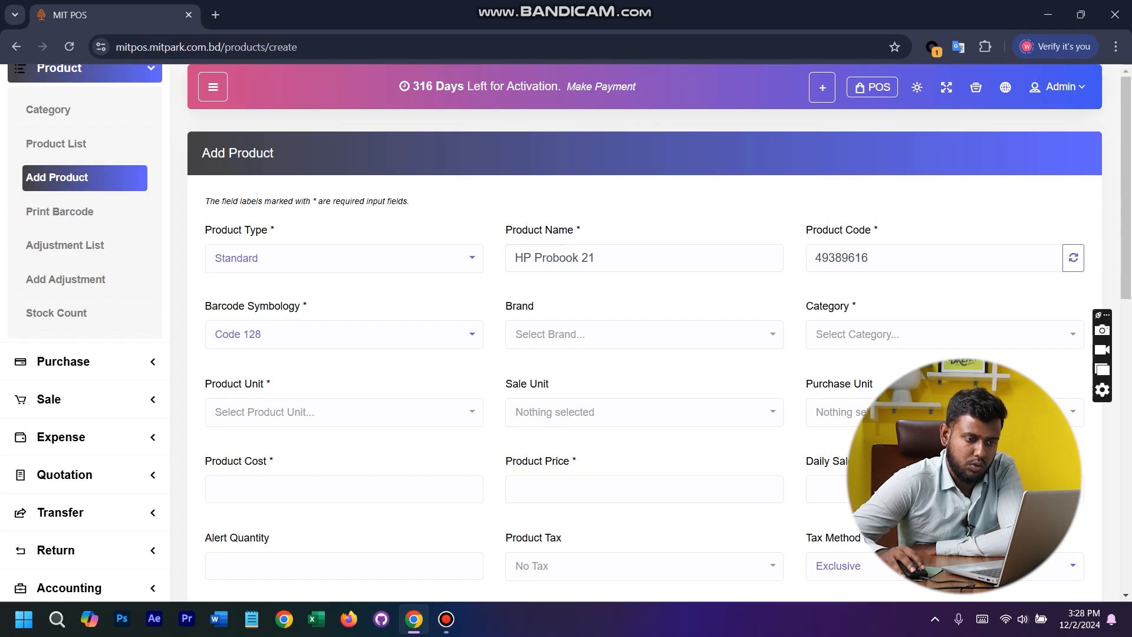
- Regenerate the product code automatically until a new random code is assigned to the product
click(854, 257)
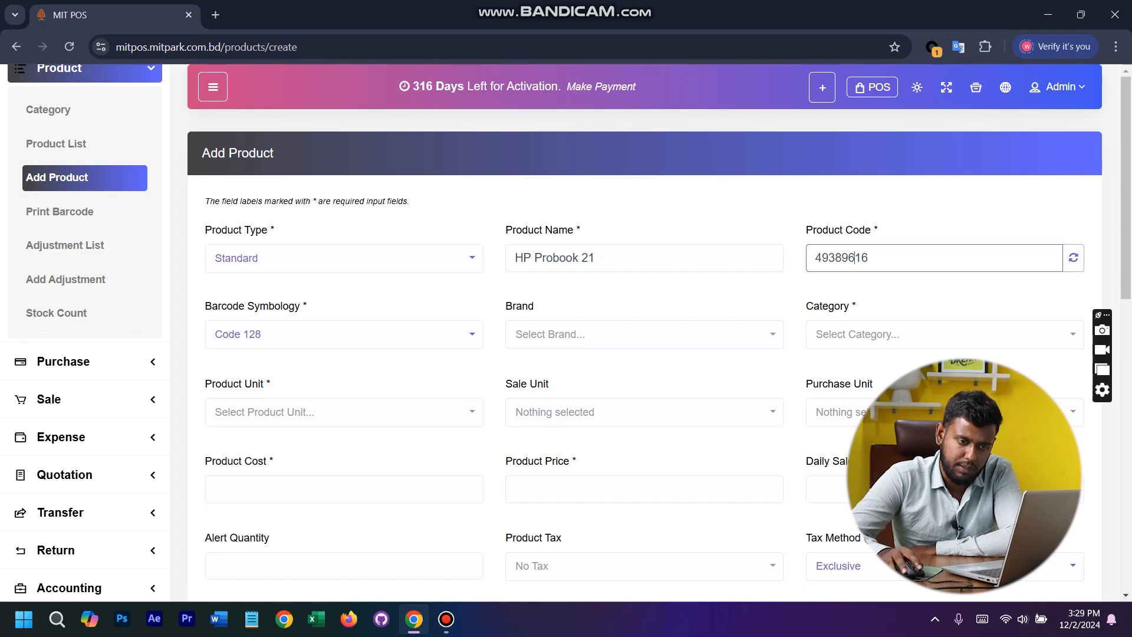
click(1073, 257)
click(1073, 258)
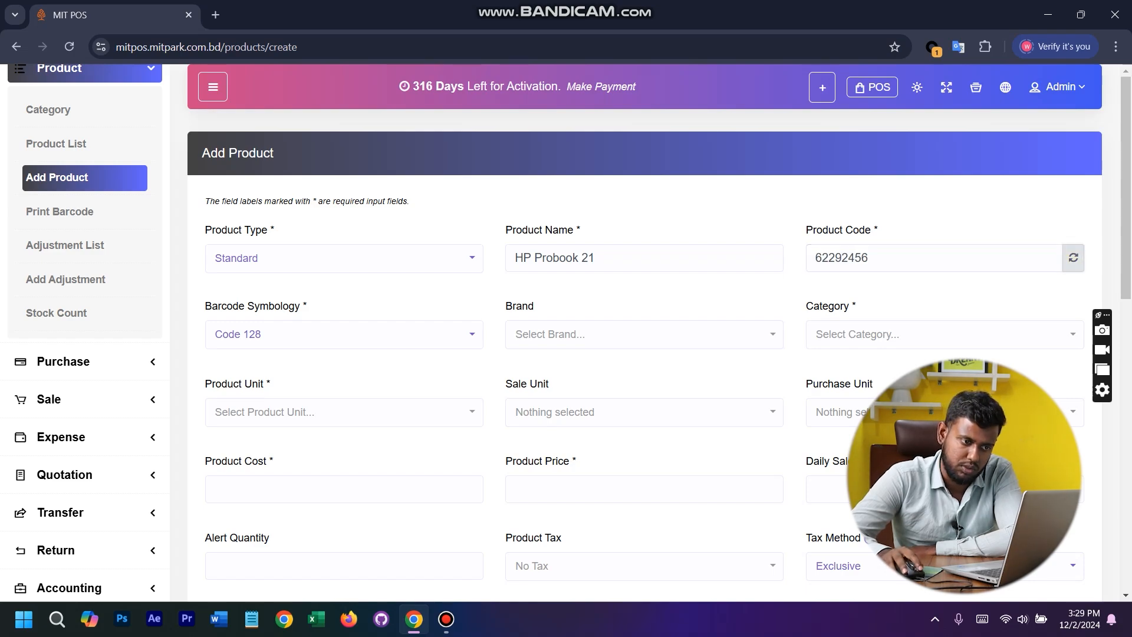
click(1073, 257)
double_click(848, 258)
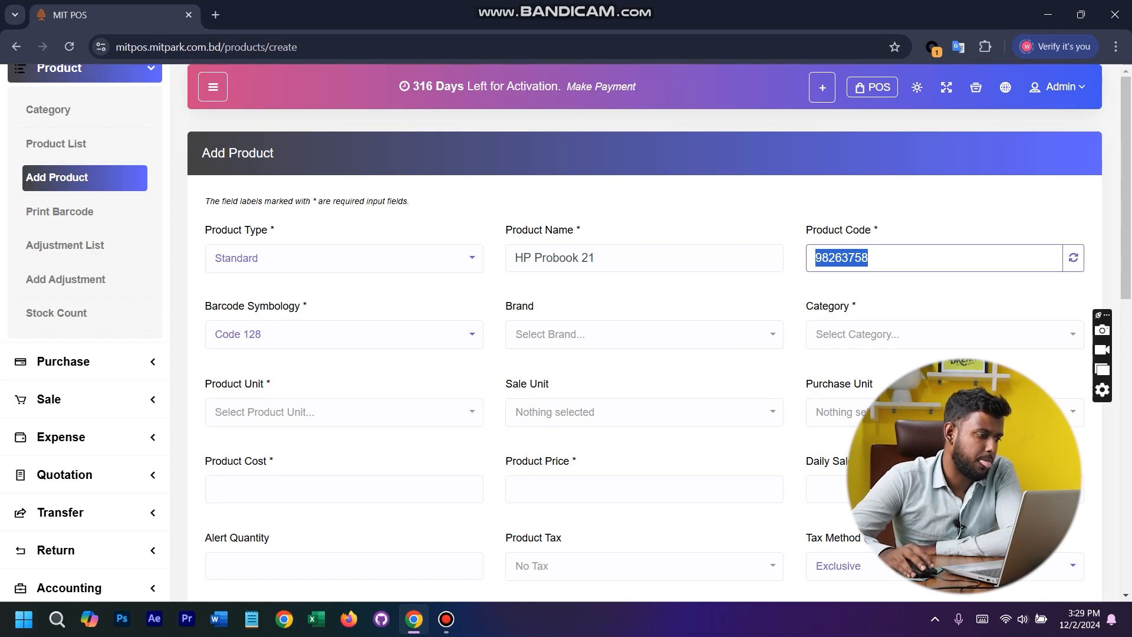
- Look through the available barcode symbologies and brands without changing either selection
click(465, 334)
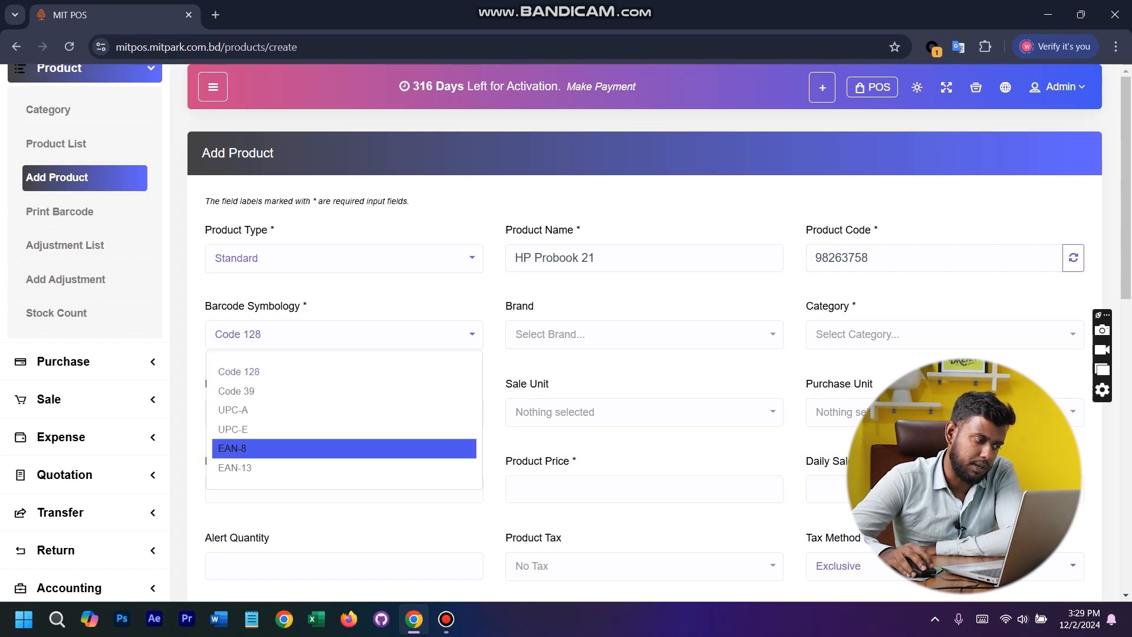
click(465, 334)
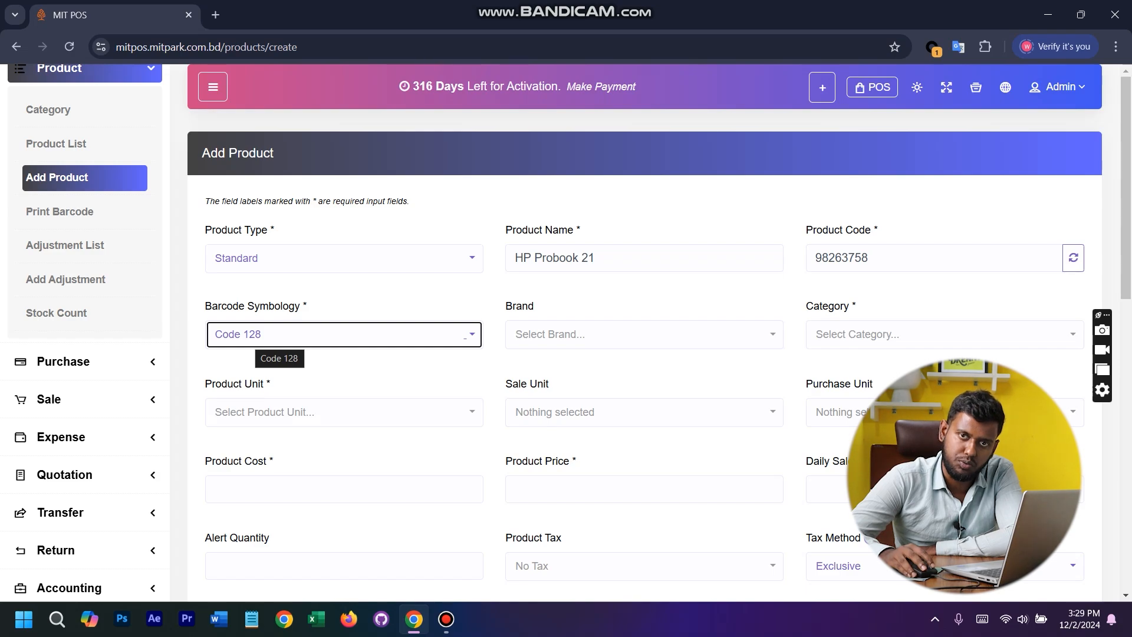
click(765, 334)
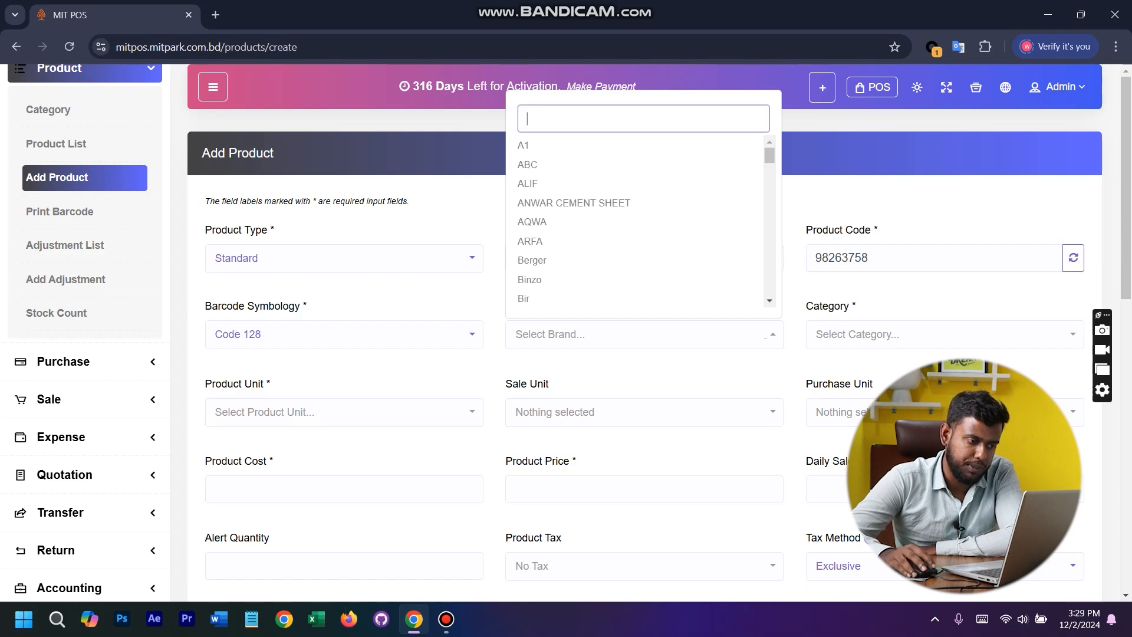
click(764, 334)
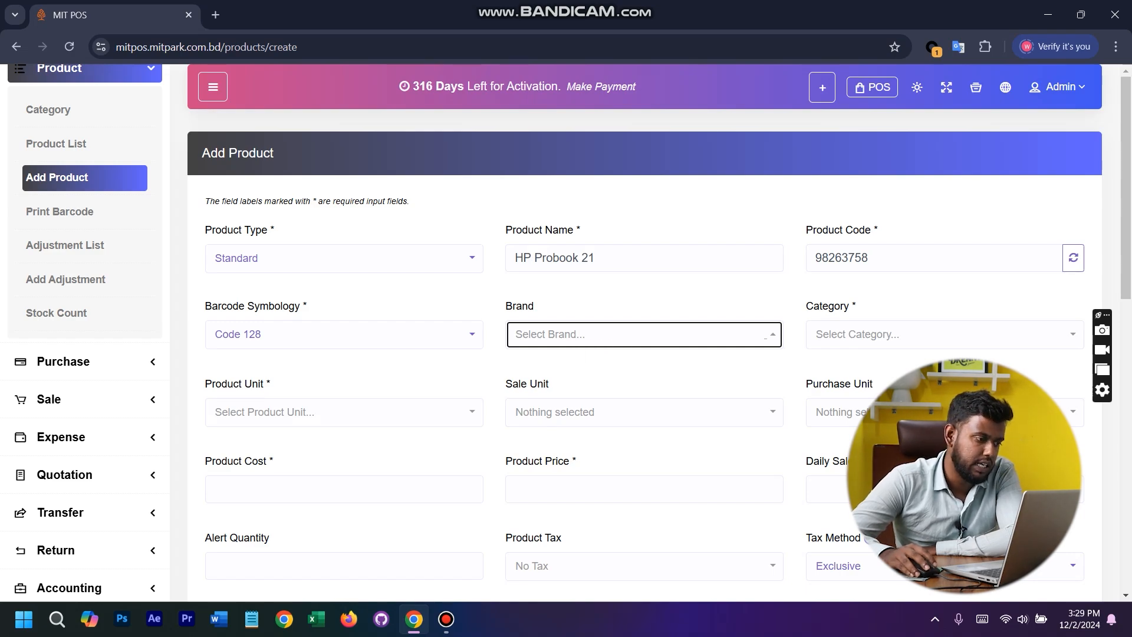
drag(312, 306, 300, 306)
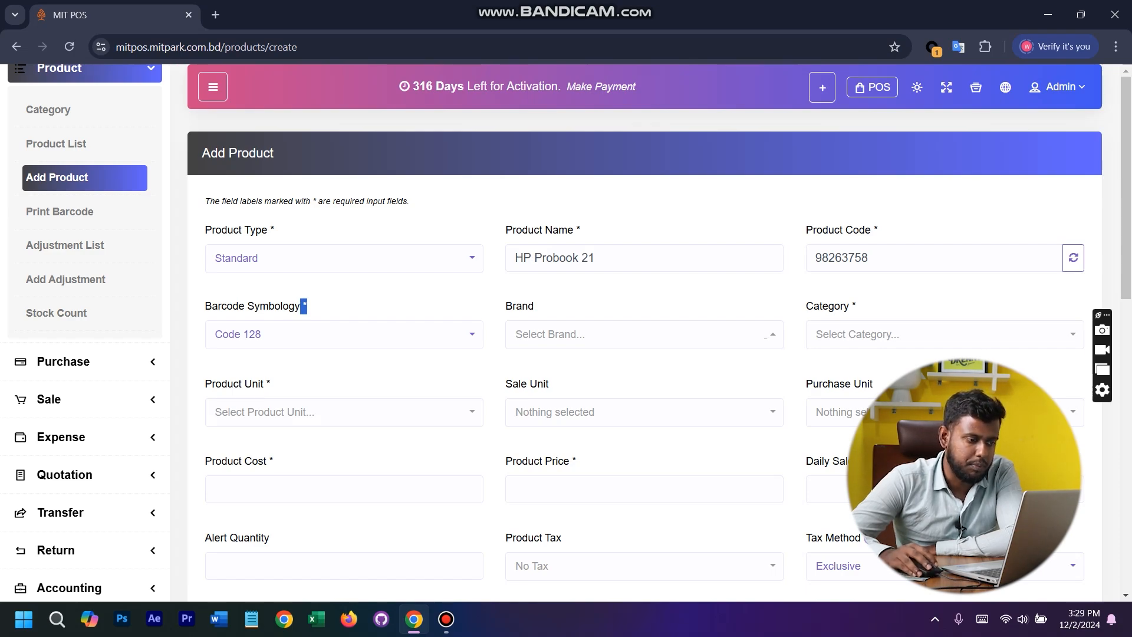
click(678, 335)
click(678, 334)
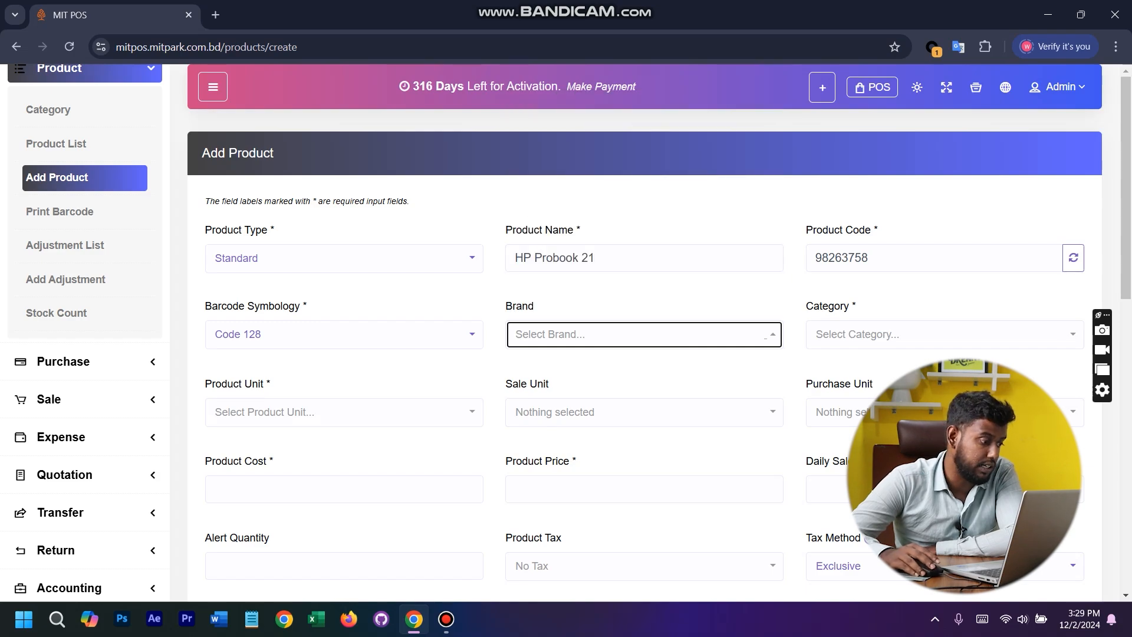
- Locate the Brand entry among the Settings options while staying on the Add Product form
scroll(89, 420, down, 3)
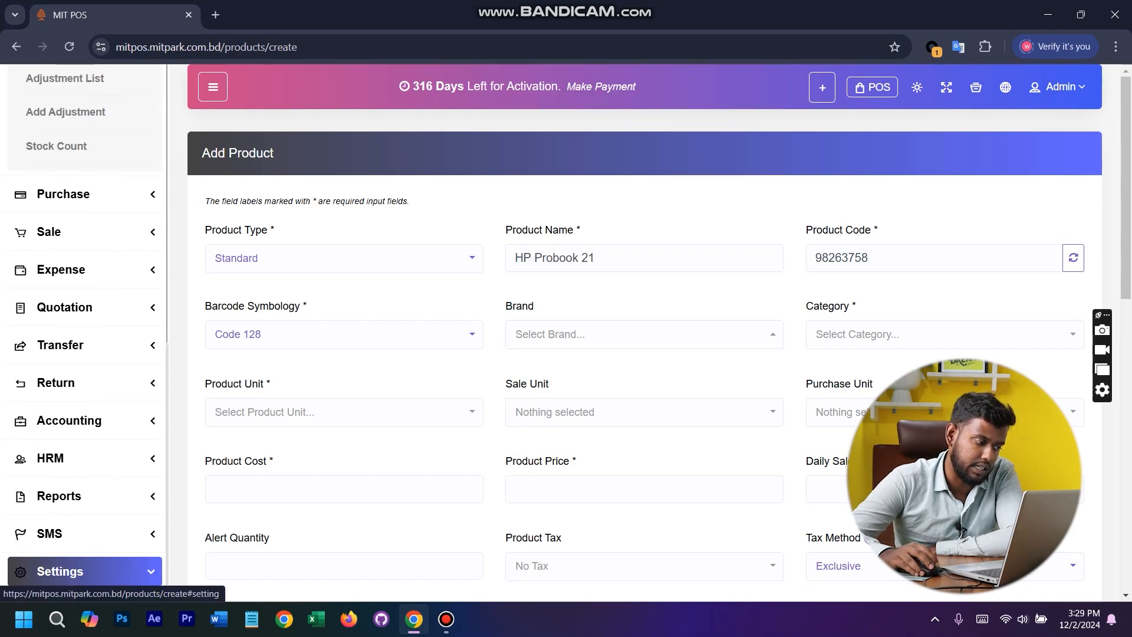
click(89, 571)
scroll(88, 549, down, 8)
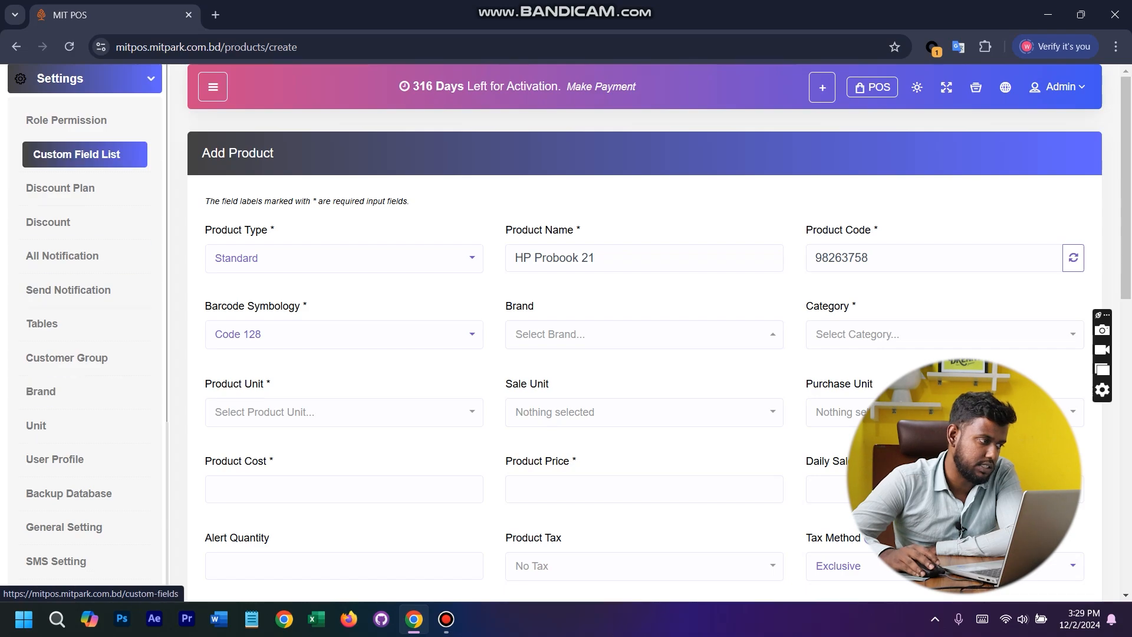
scroll(85, 391, up, 10)
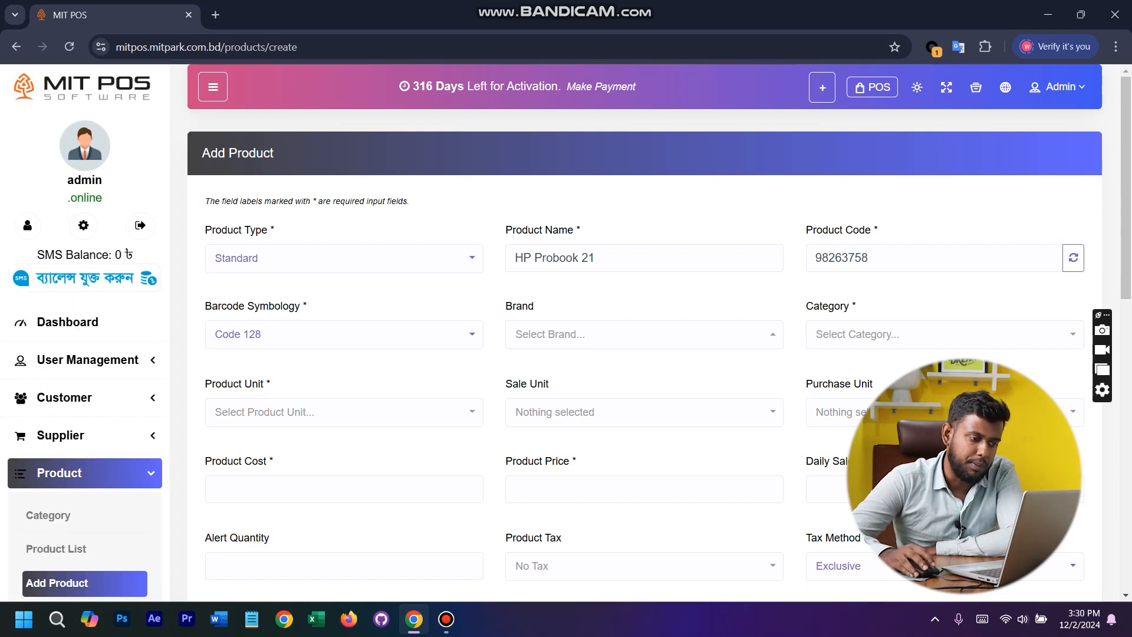
- Search the brand choices for hp, and close them without selecting a brand
click(644, 334)
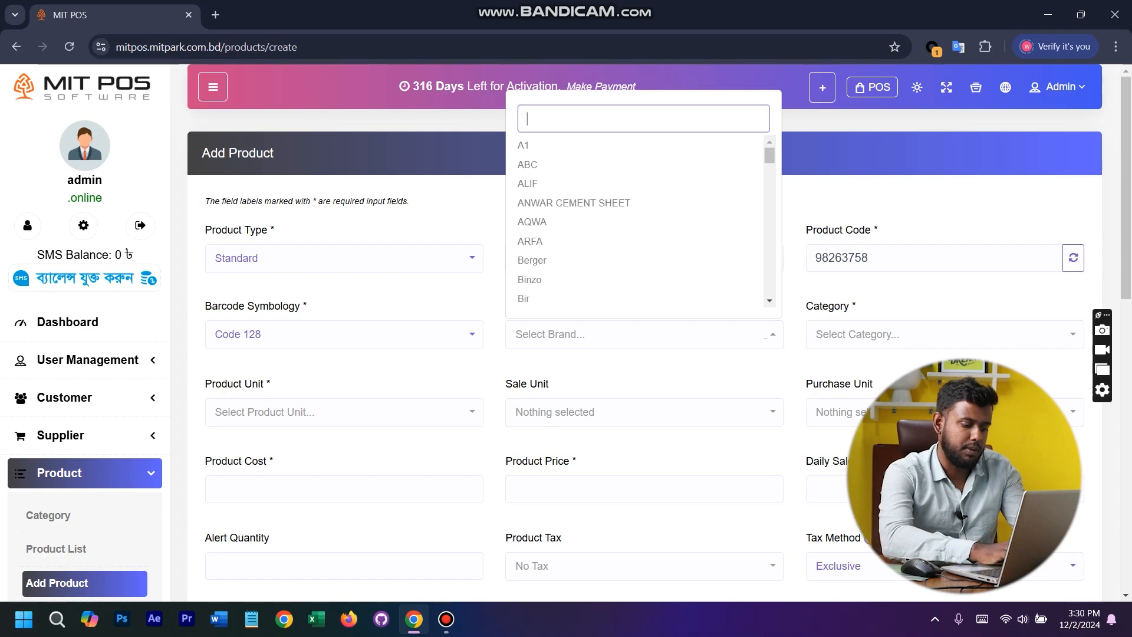
text(hp)
key(BackSpace)
key(BackSpace)
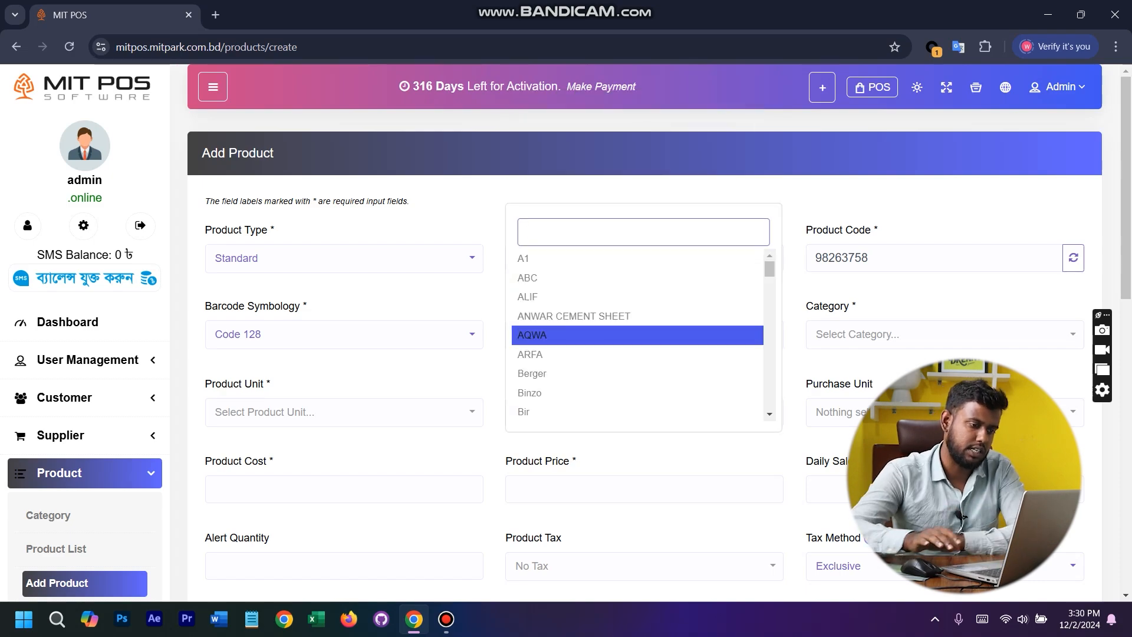
key(Escape)
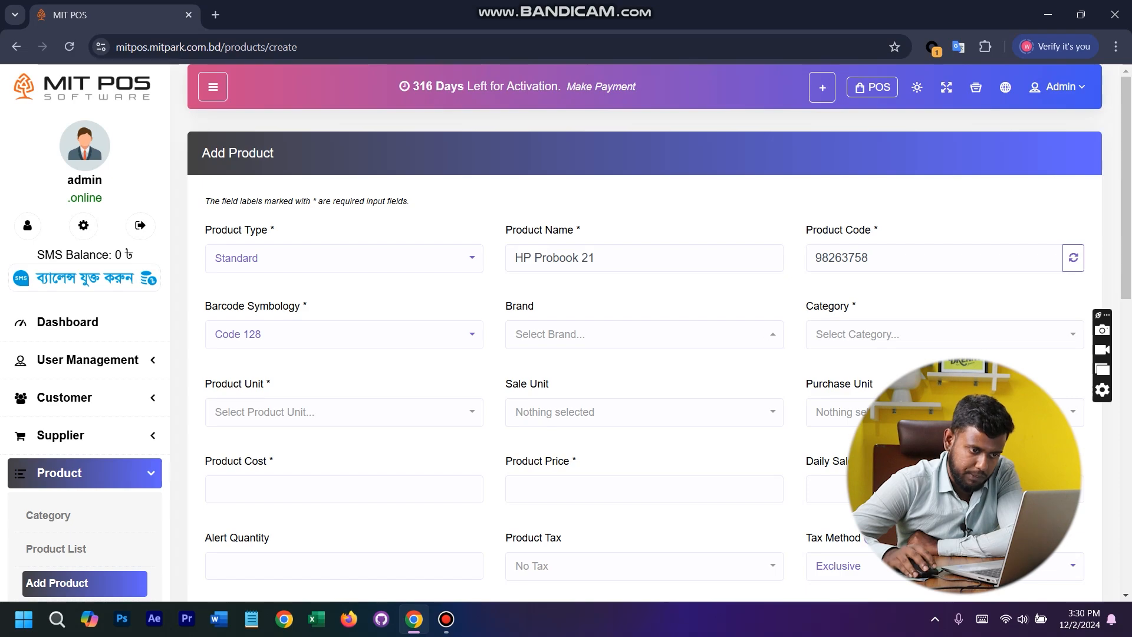
- Set the product's category to Laptop
click(944, 335)
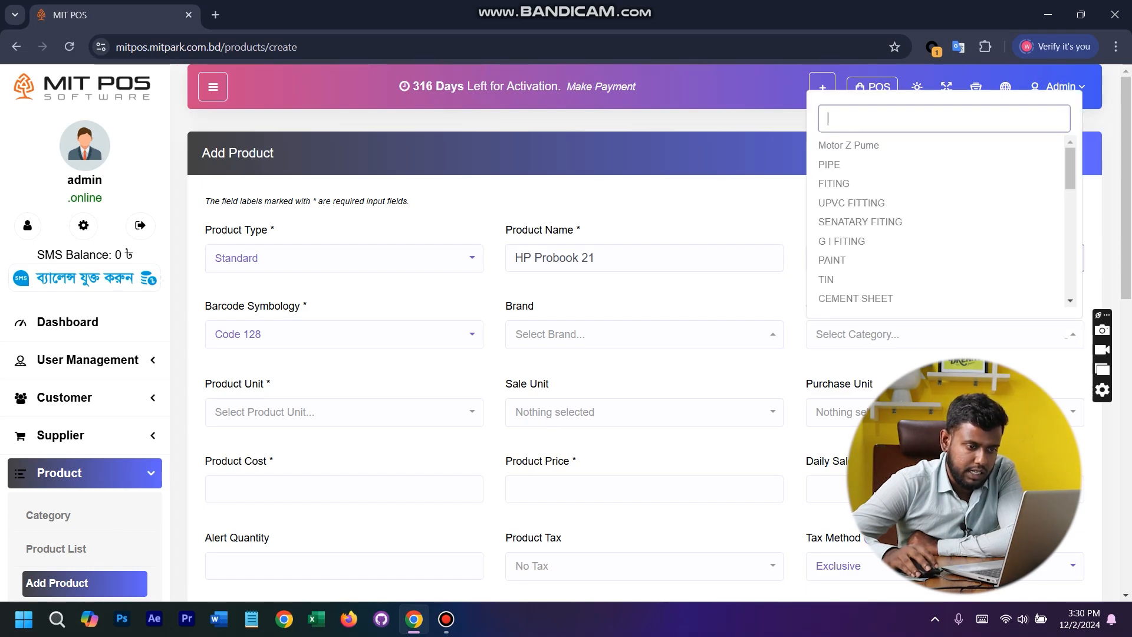
text(lap)
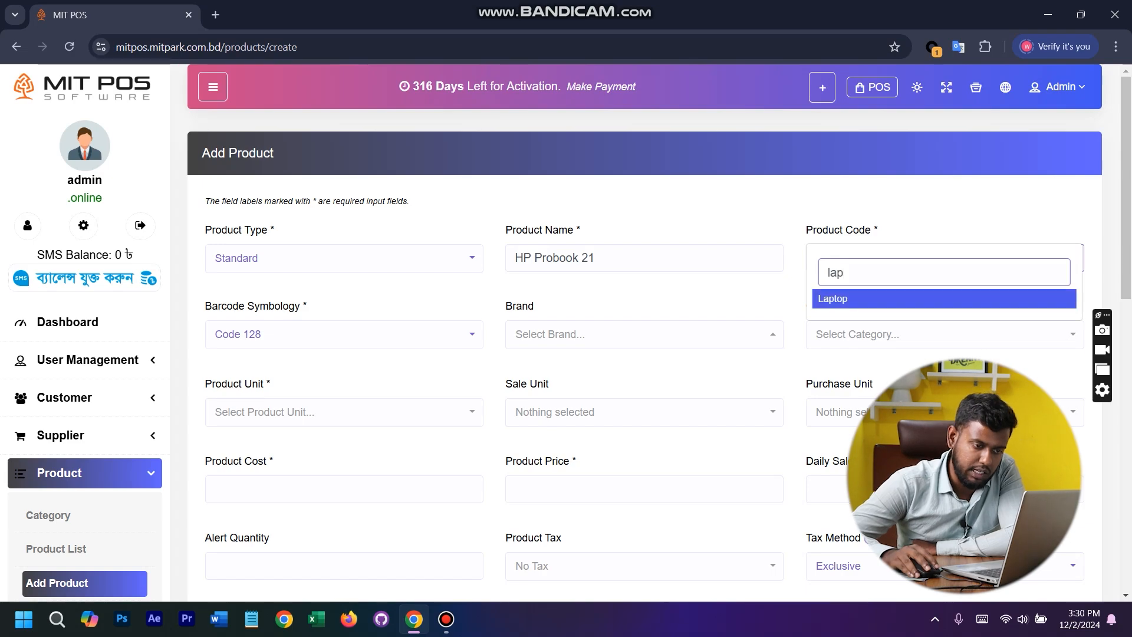
key(Return)
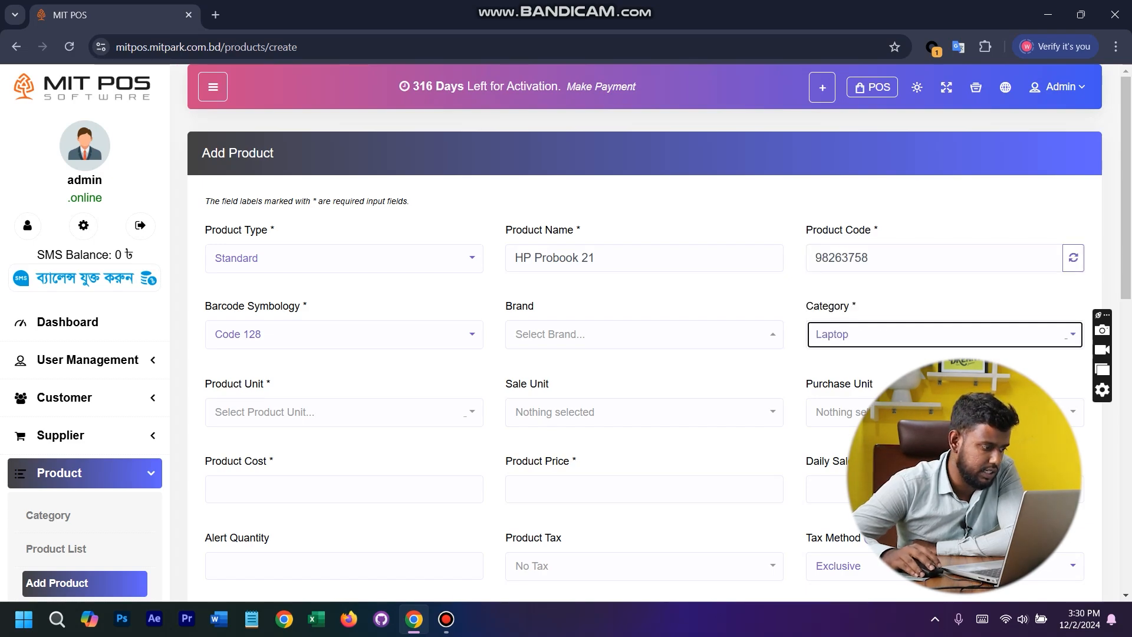
- Set the product unit to PCS so that the sale and purchase units use PCS too
click(465, 412)
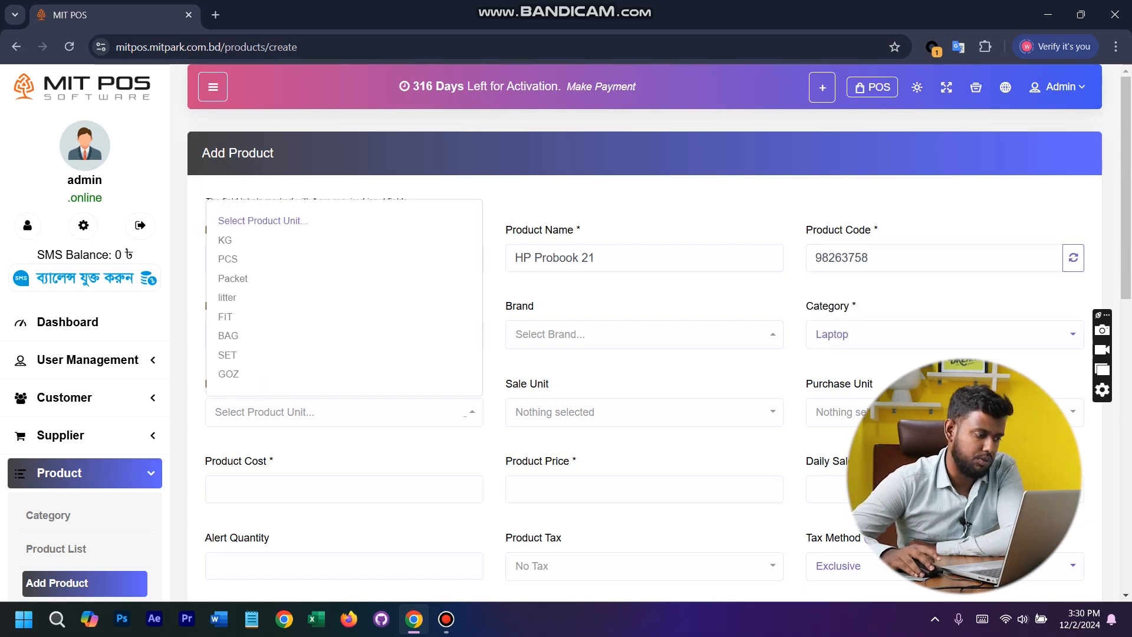
key(Down)
key(Down)
key(Down)
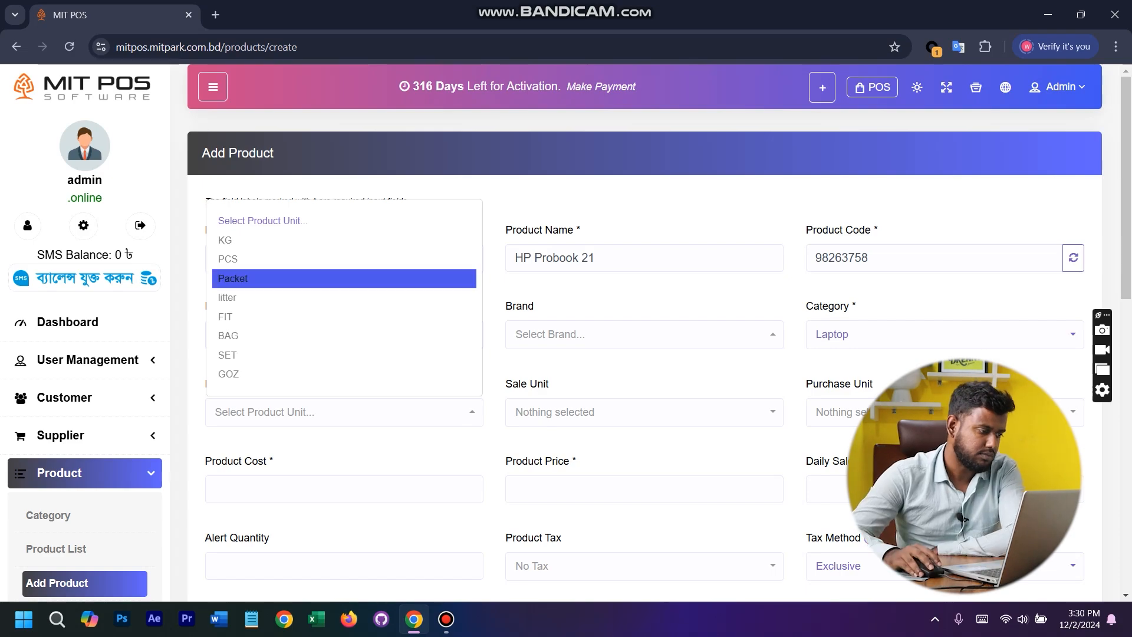
key(Up)
key(Return)
drag(527, 383, 549, 383)
drag(828, 383, 873, 384)
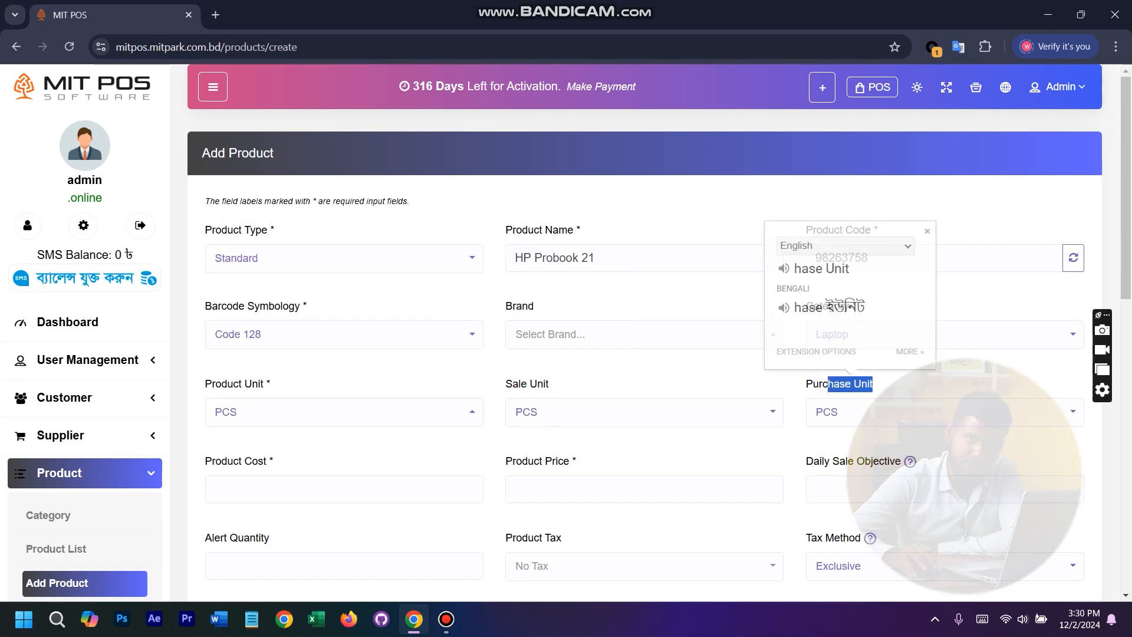
click(876, 385)
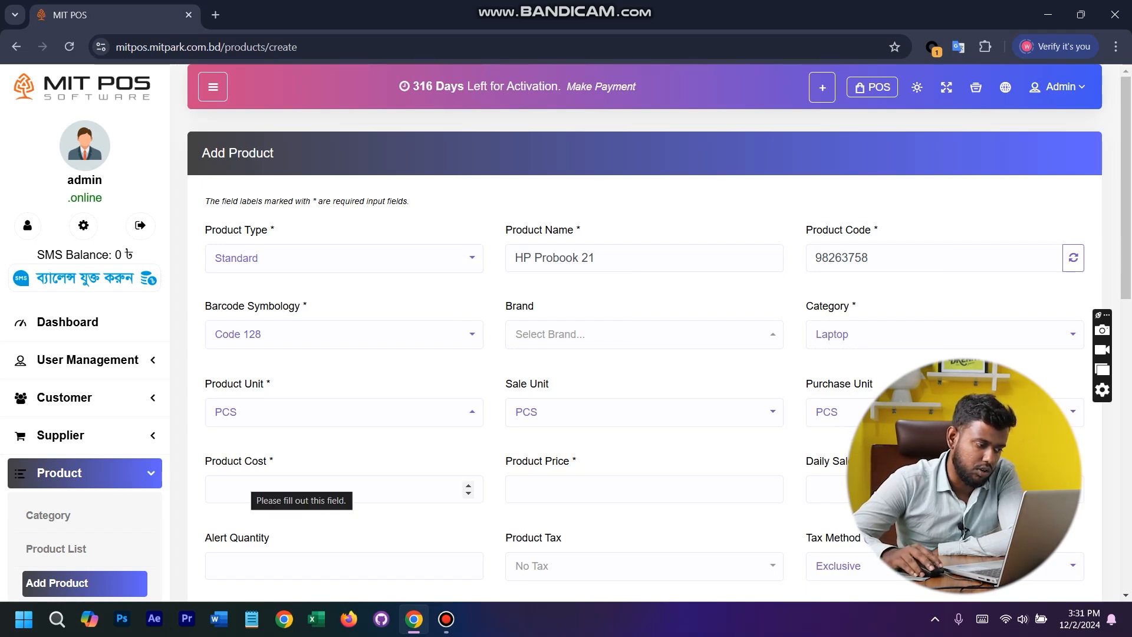
- Enter a product cost of 42000 and a product price of 48000
click(251, 488)
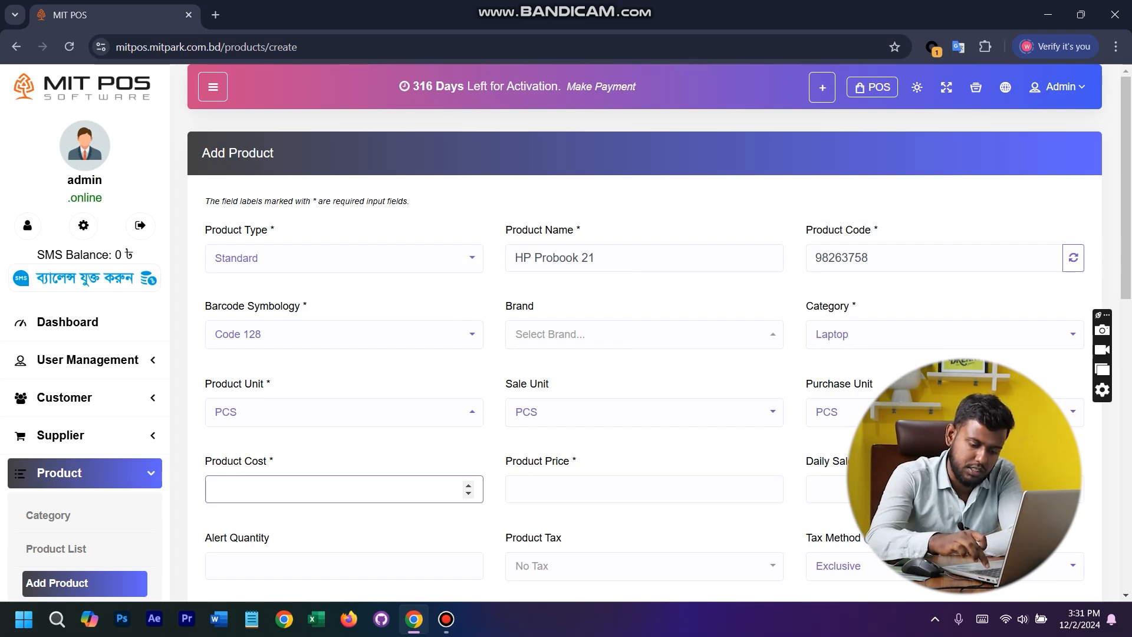
text(42000)
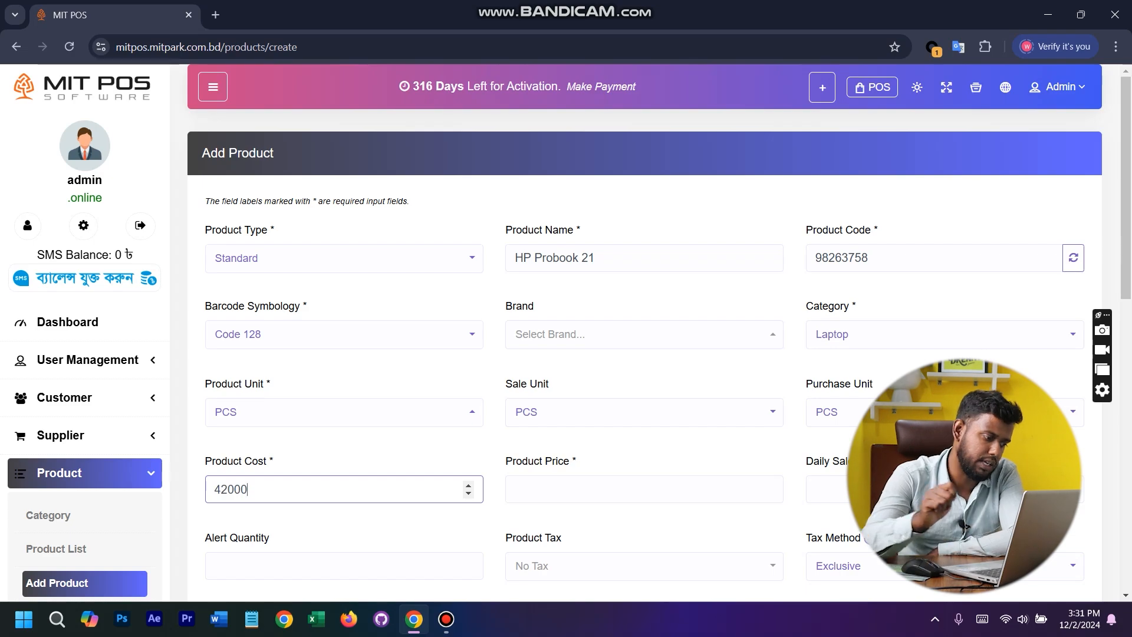
key(Tab)
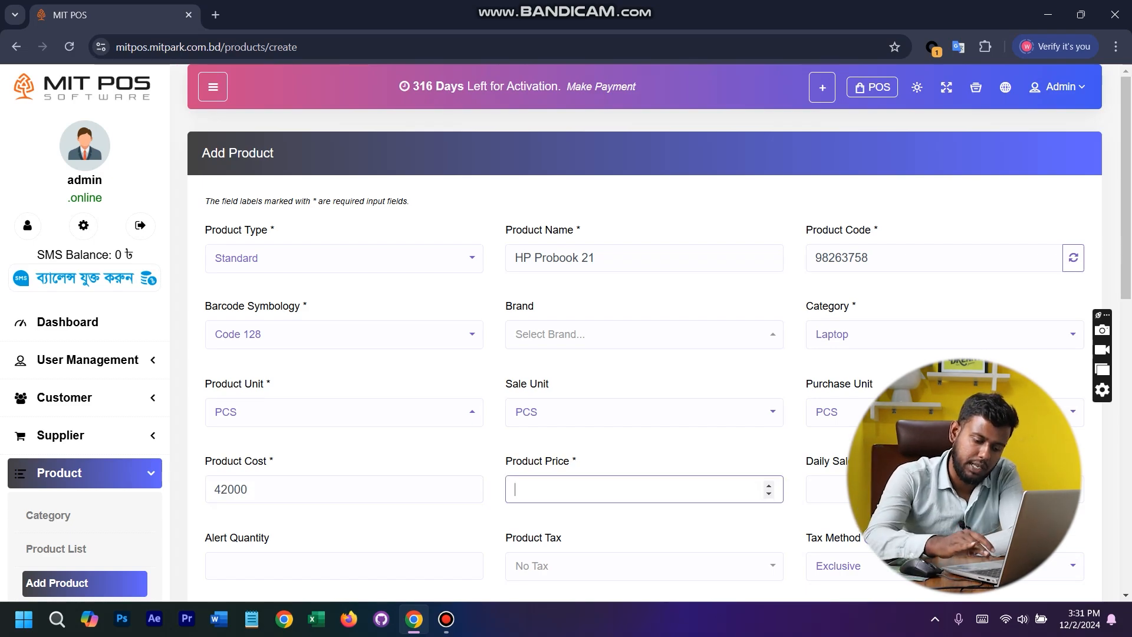
text(48000)
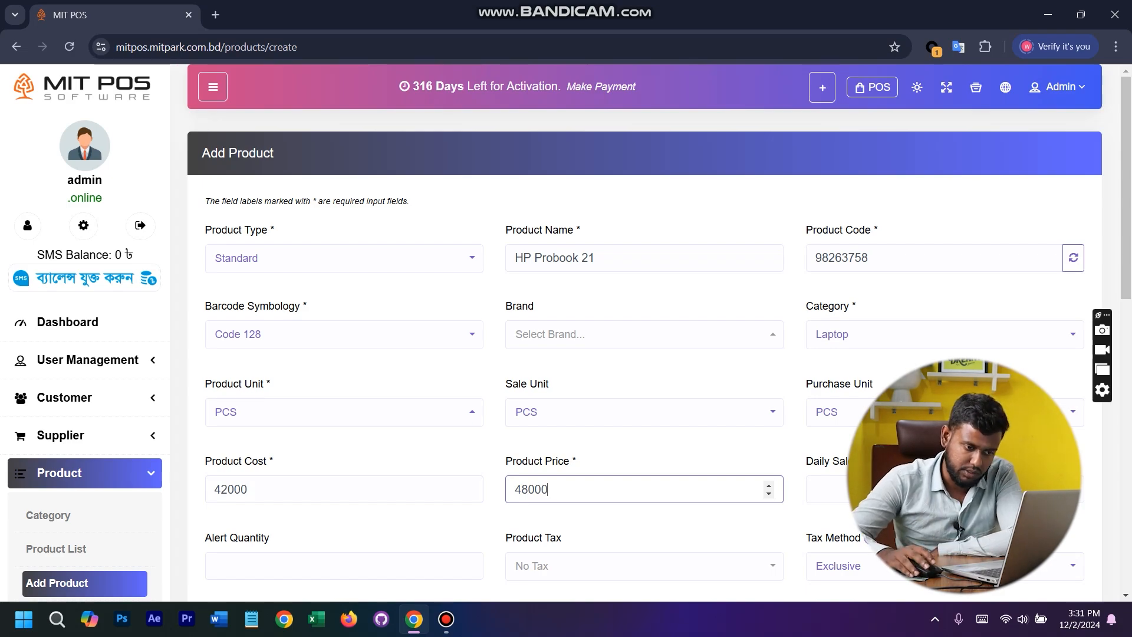
- Set the alert quantity to 2, leaving the daily sale objective empty and the product tax at No Tax
scroll(644, 330, down, 3)
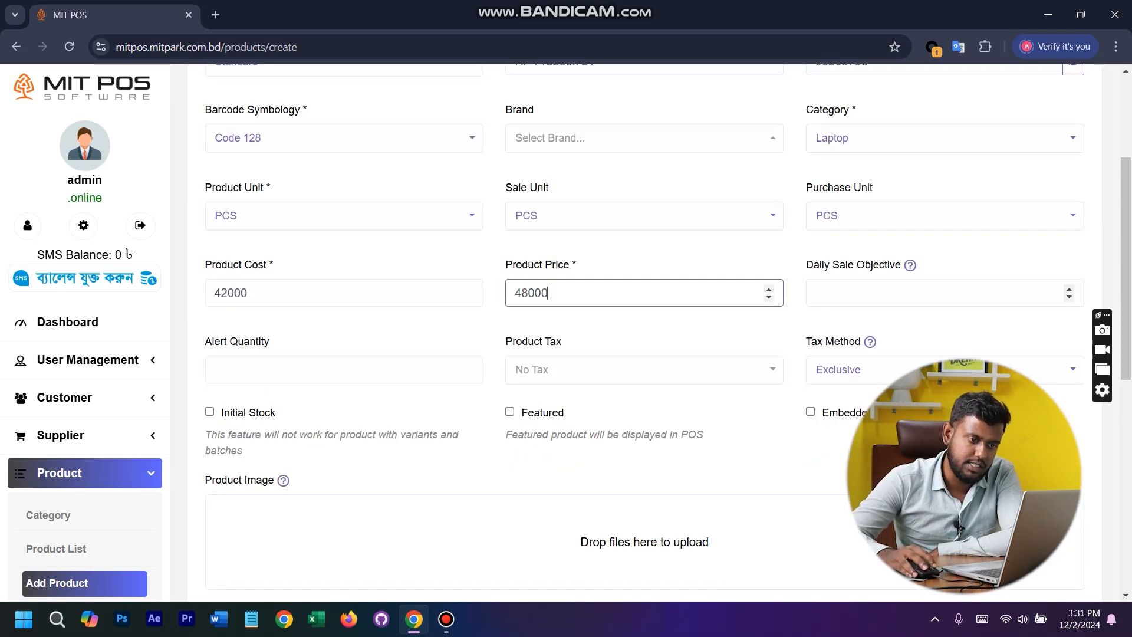
click(944, 293)
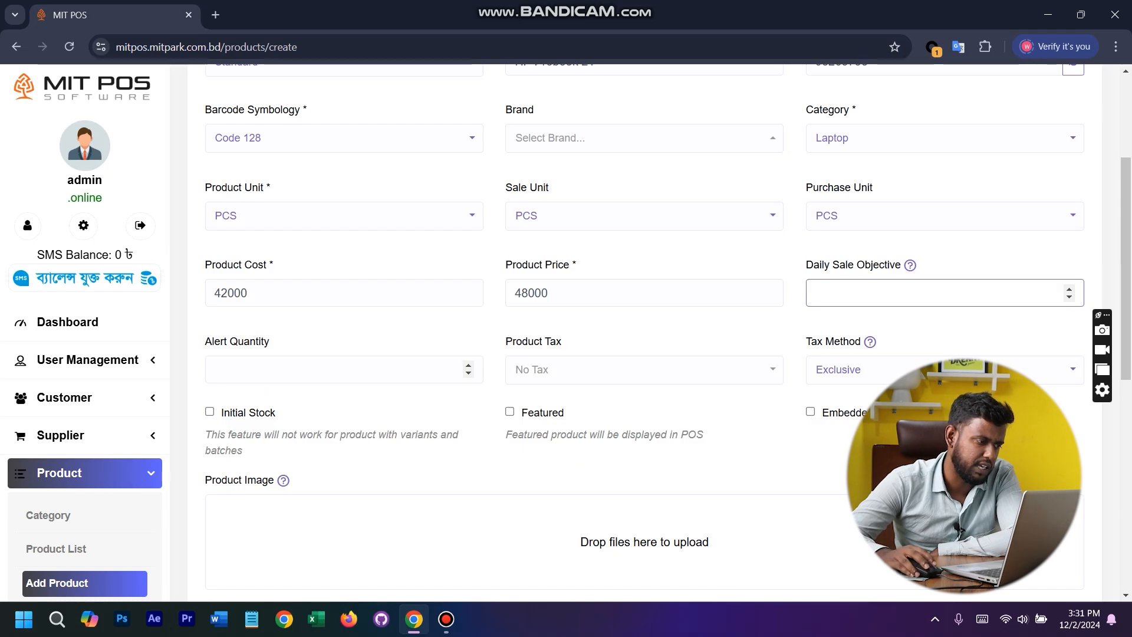
click(344, 370)
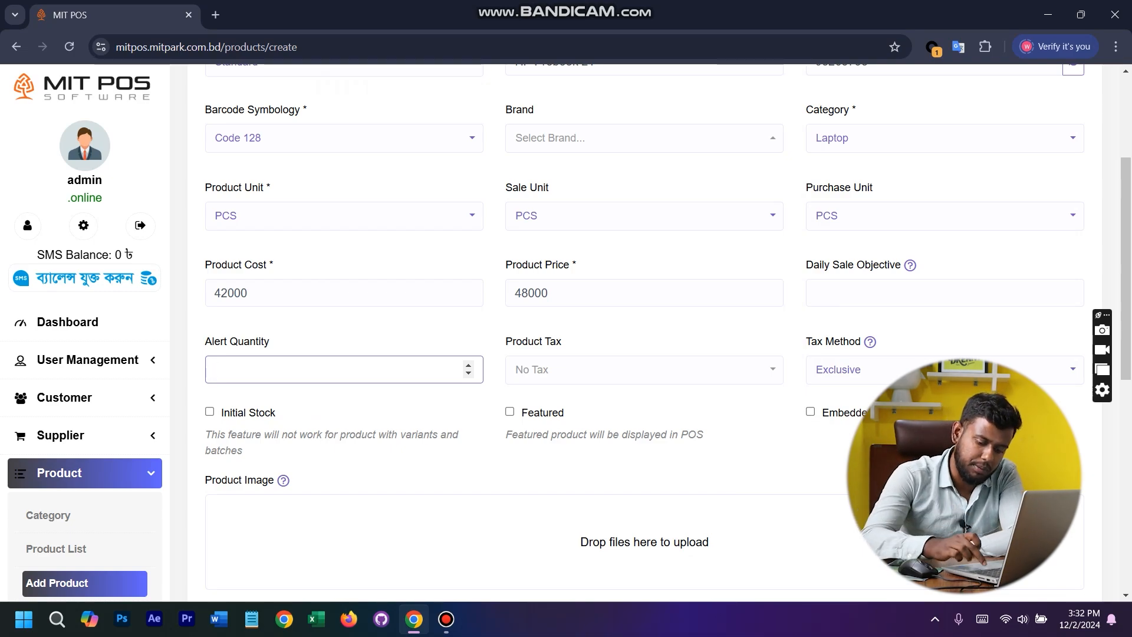
text(2)
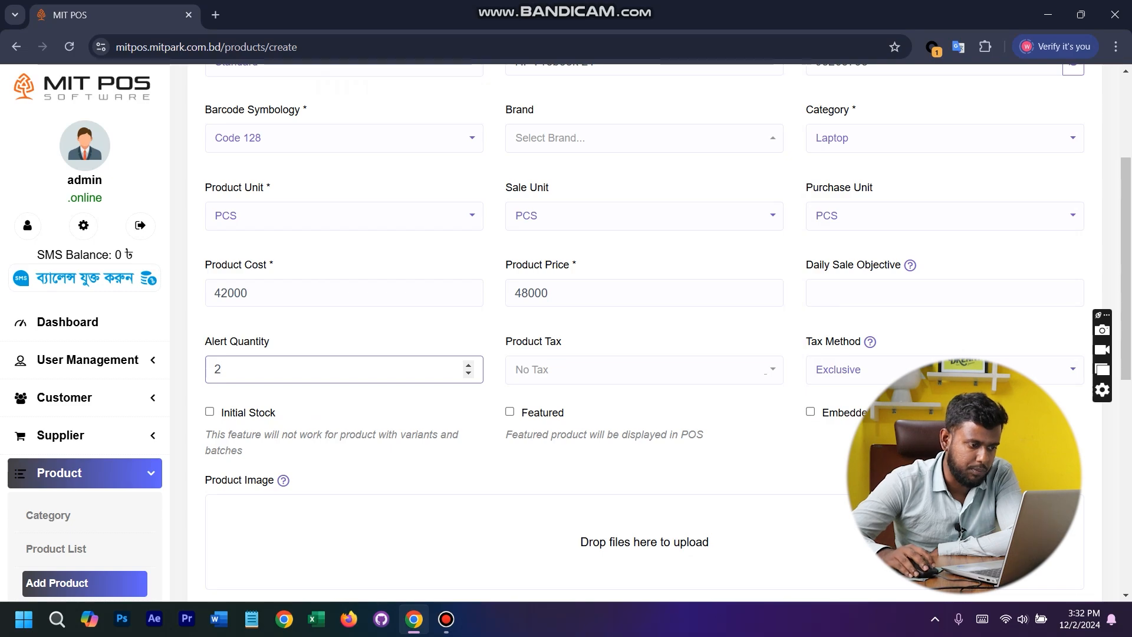
key(Tab)
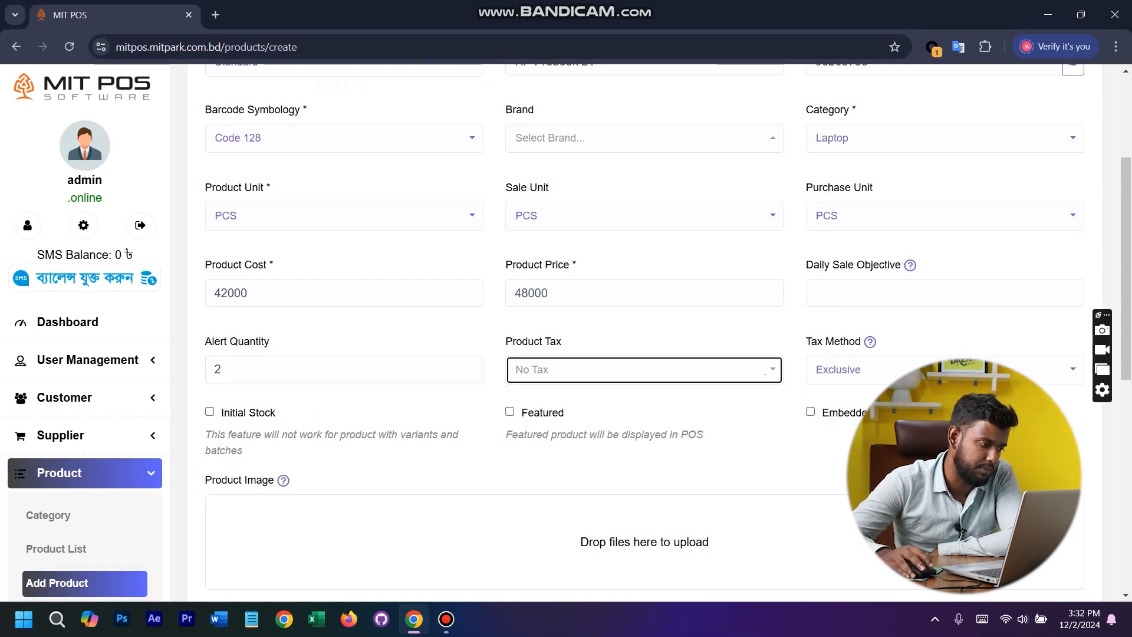
- Turn on Initial Stock to show the warehouse quantity entry, and turn it off again without entering a quantity
click(210, 411)
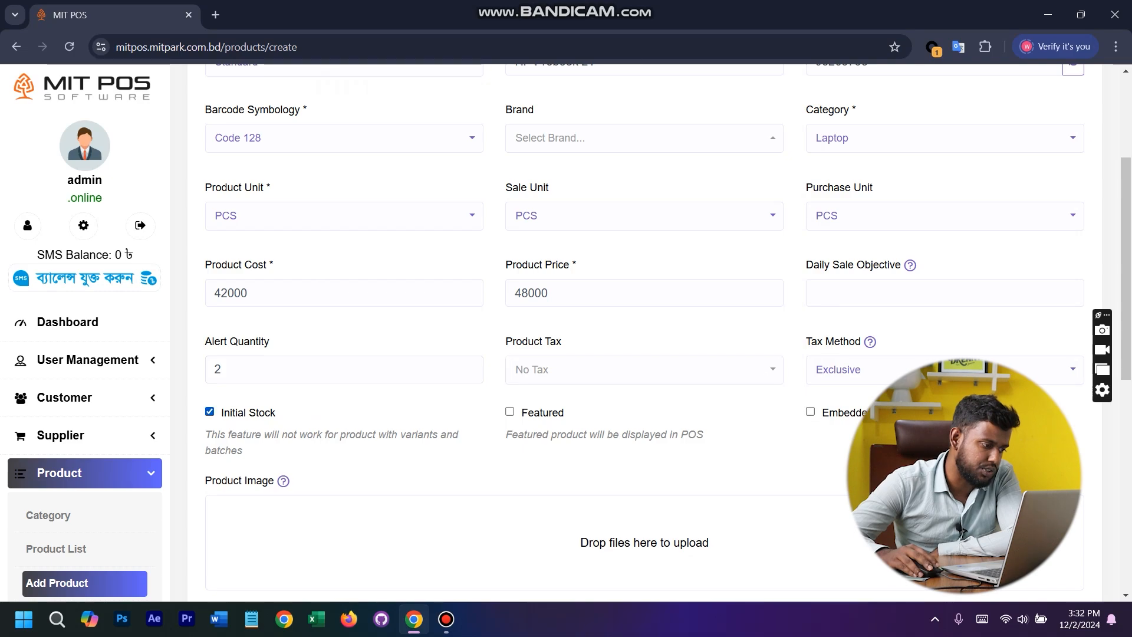
click(472, 526)
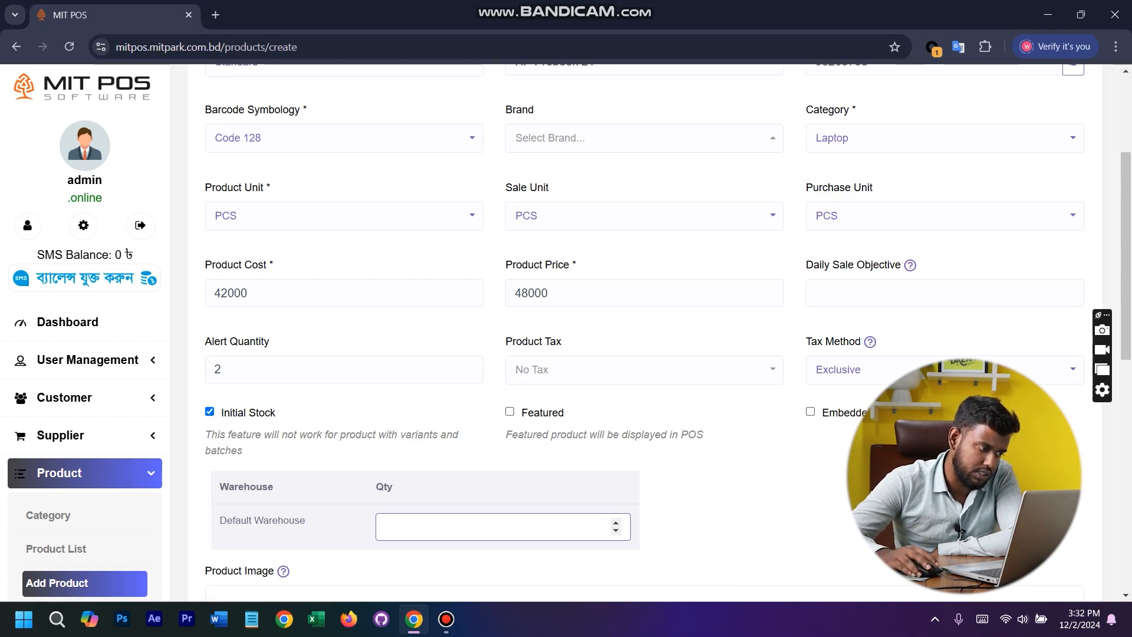
click(210, 411)
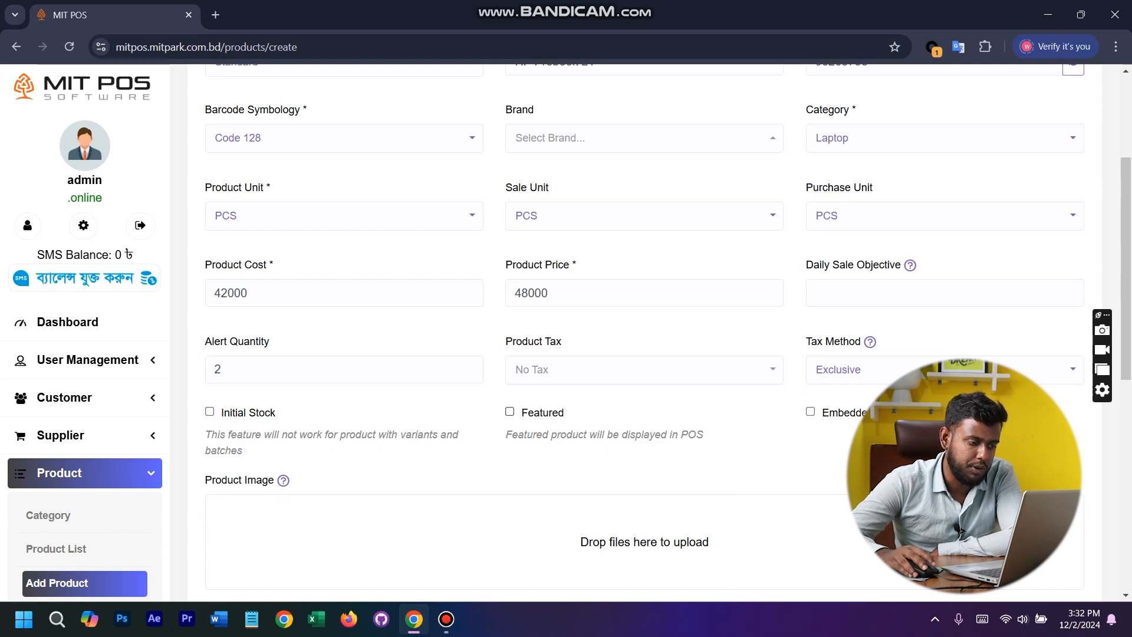
- Mark the product as Featured for display in POS
click(509, 412)
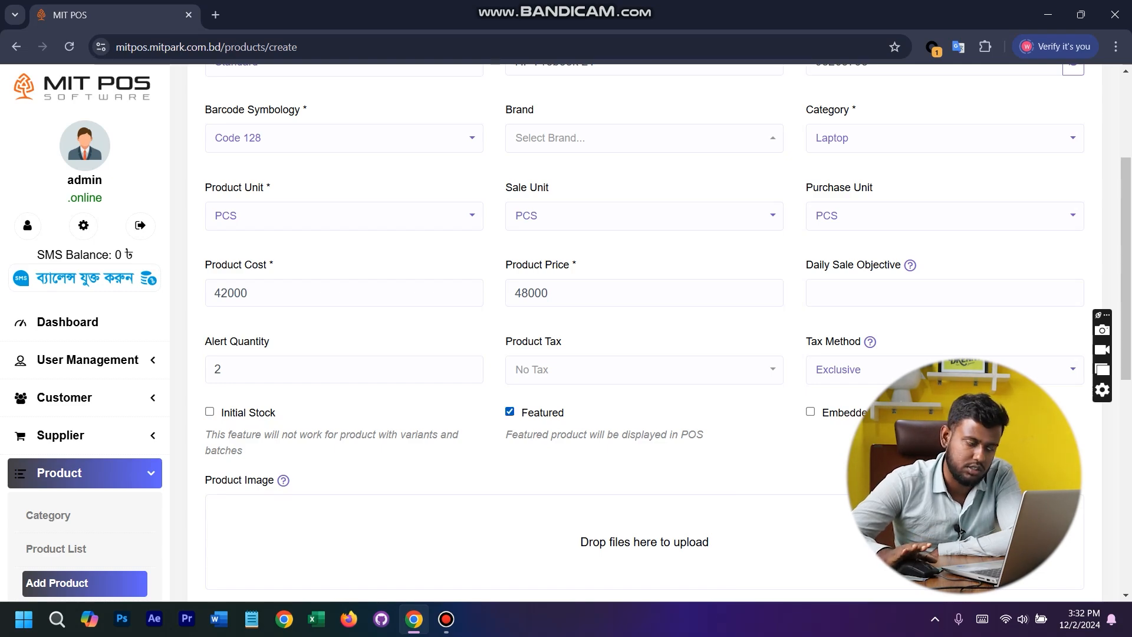
scroll(85, 456, down, 10)
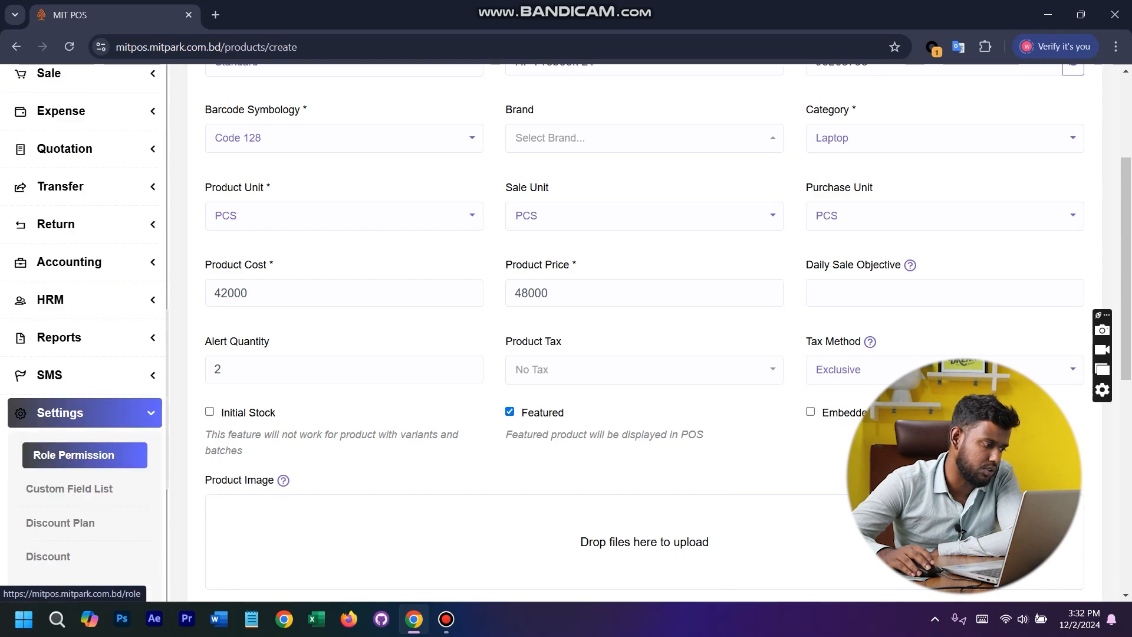
scroll(85, 455, up, 10)
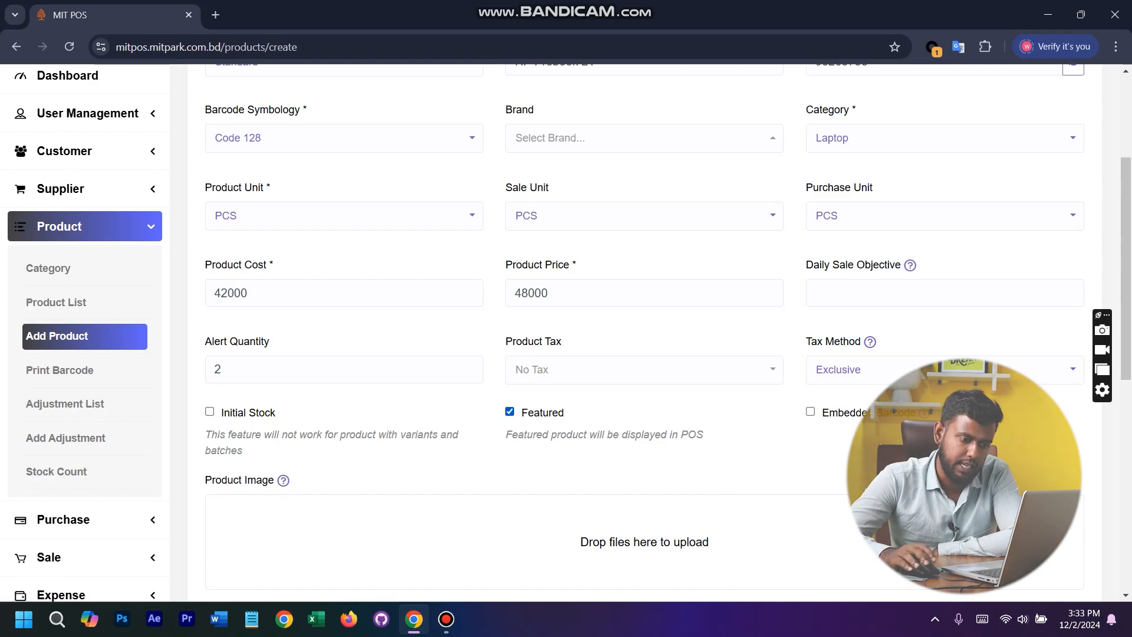
- Try the Embedded Barcode option and turn it off again
click(809, 411)
click(810, 411)
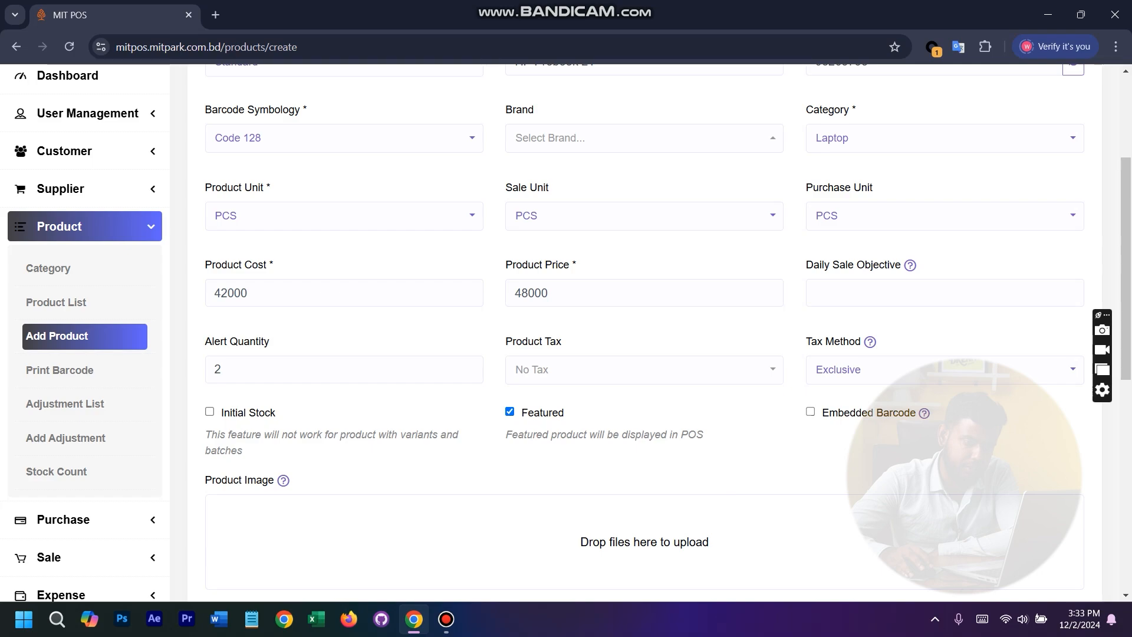
click(810, 411)
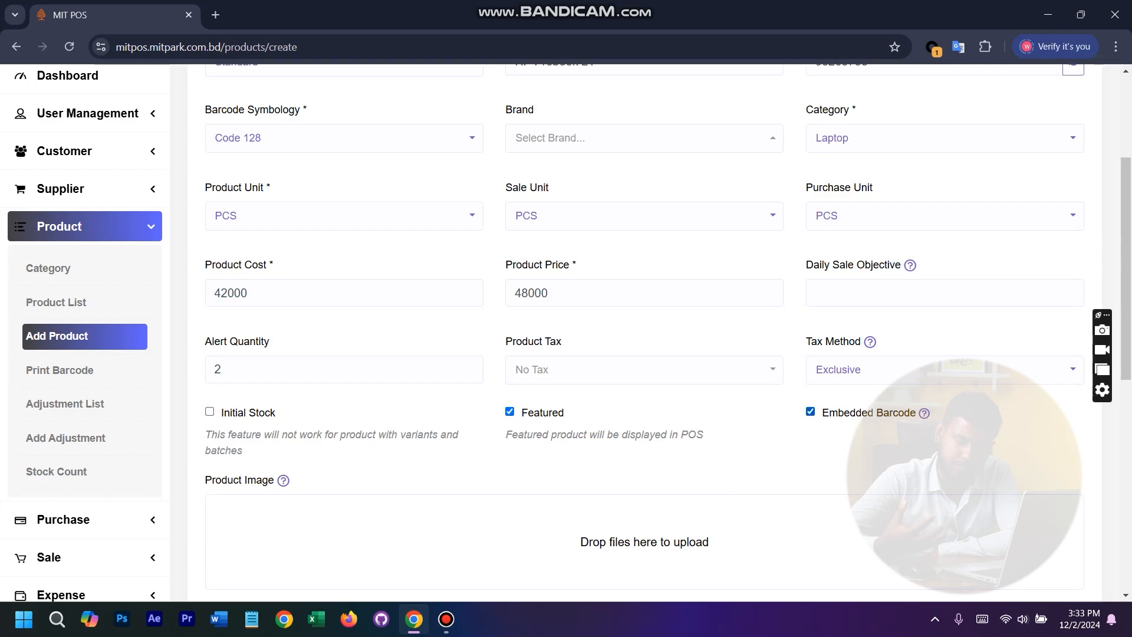
click(810, 412)
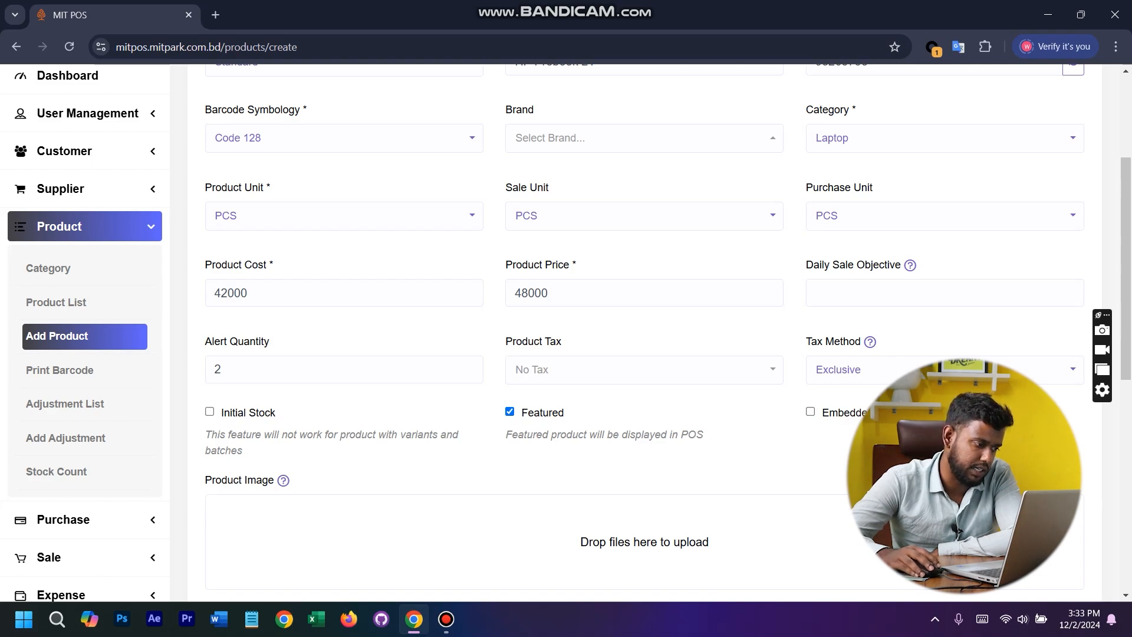
- Enable Initial Stock and enter a quantity of 5 for the Default Warehouse
scroll(644, 330, down, 9)
scroll(644, 330, up, 3)
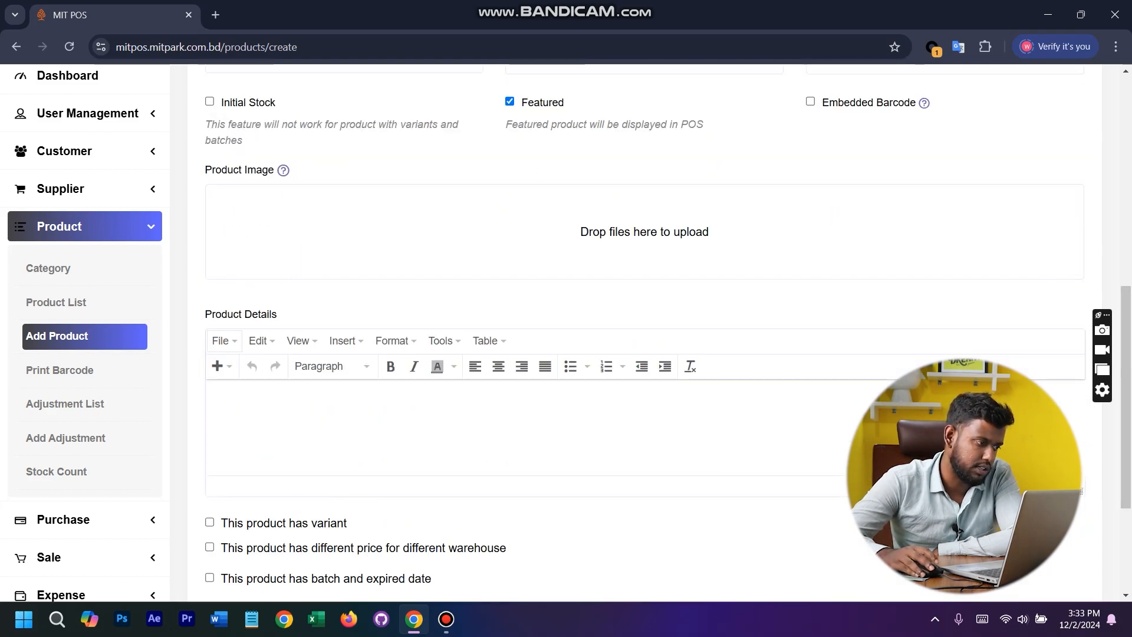
click(209, 102)
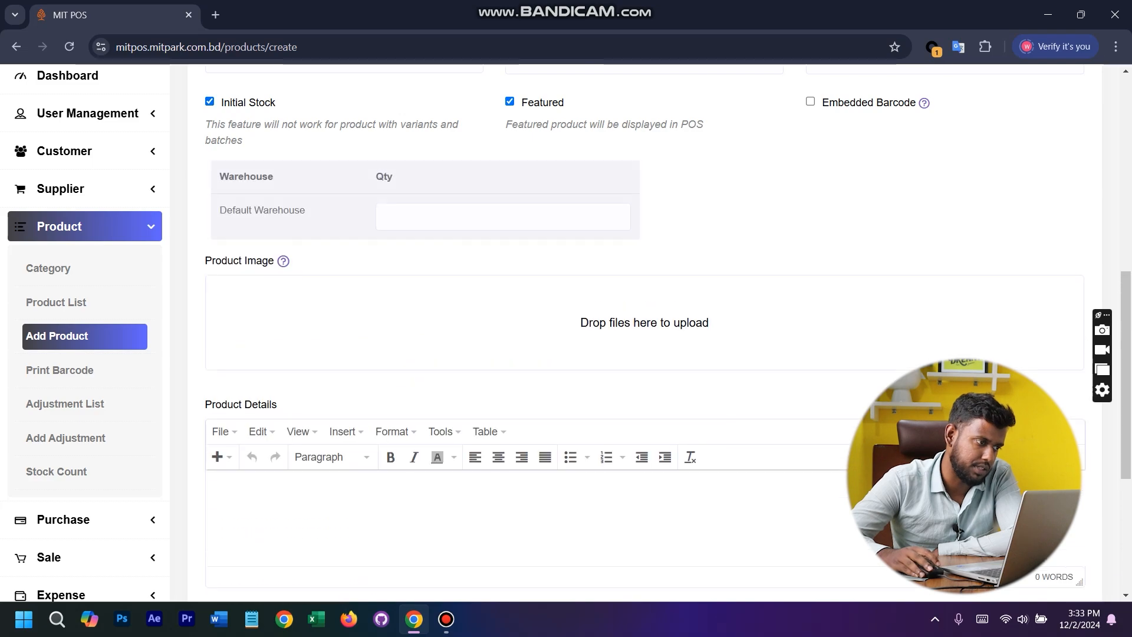
click(430, 216)
text(5)
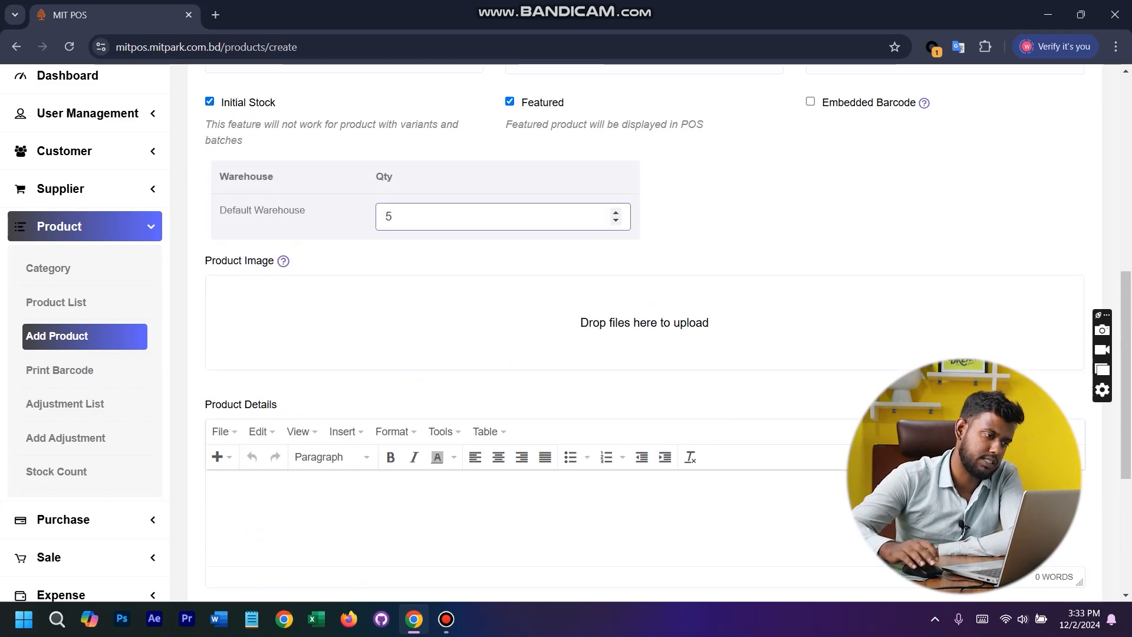
click(644, 323)
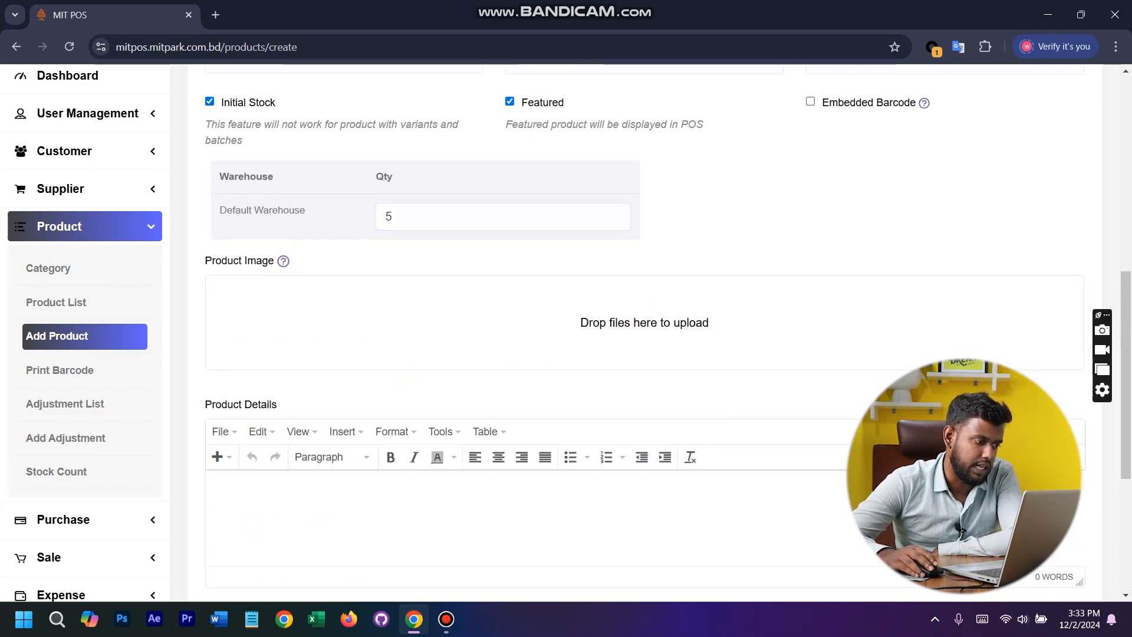
- Try the IMEI or serial numbers option and the batch and expired date option, turning each off again
scroll(644, 322, down, 5)
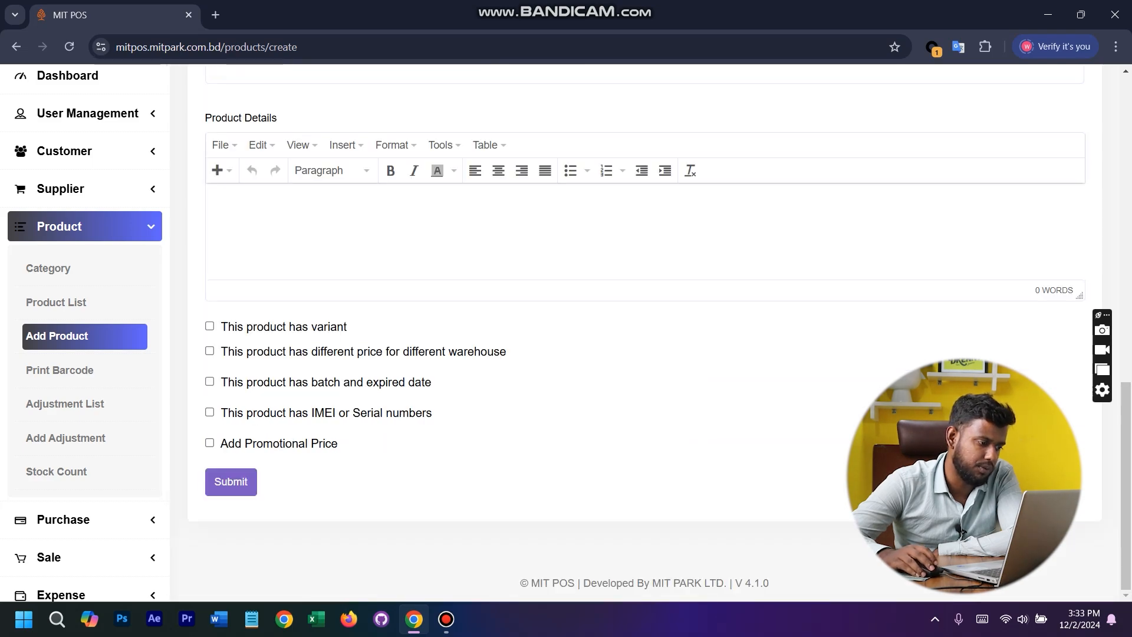
click(210, 412)
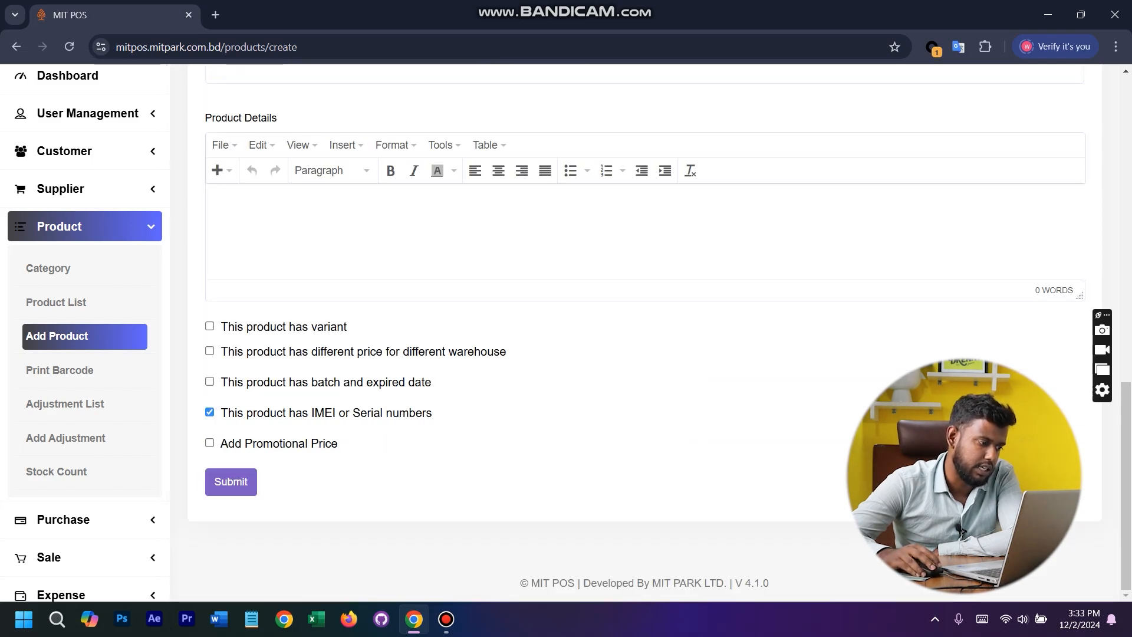
click(209, 412)
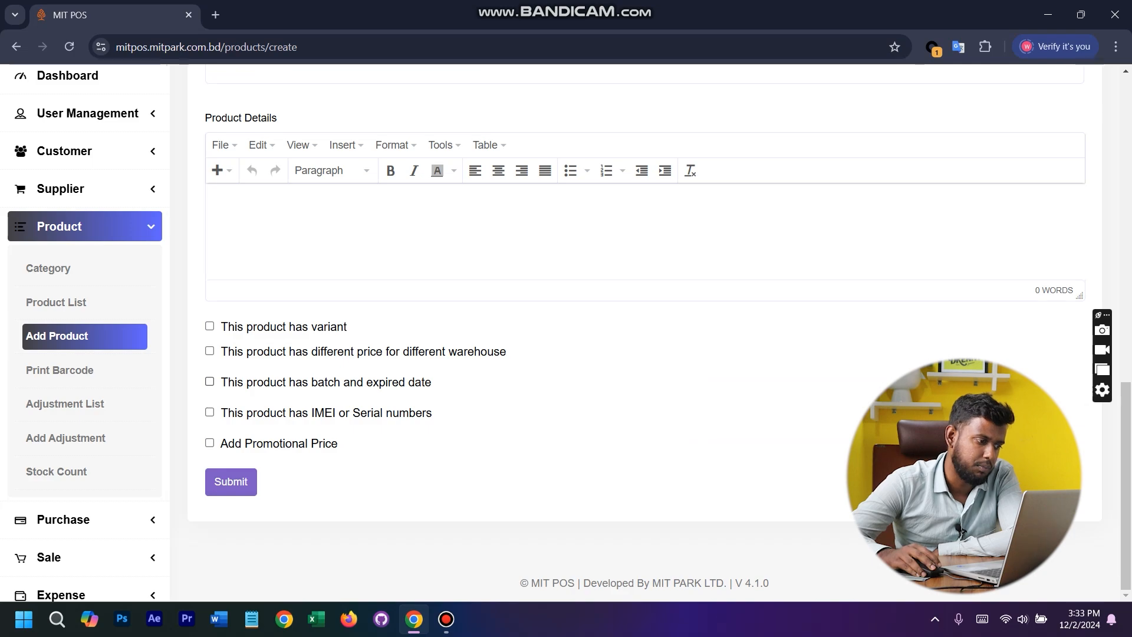
click(210, 382)
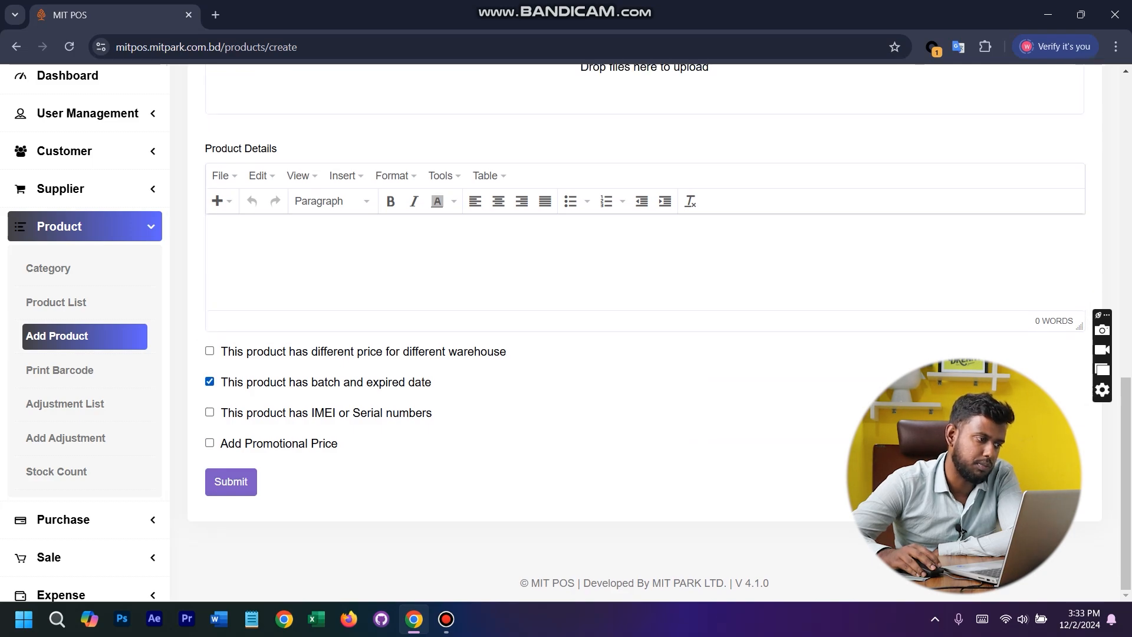
scroll(644, 330, up, 7)
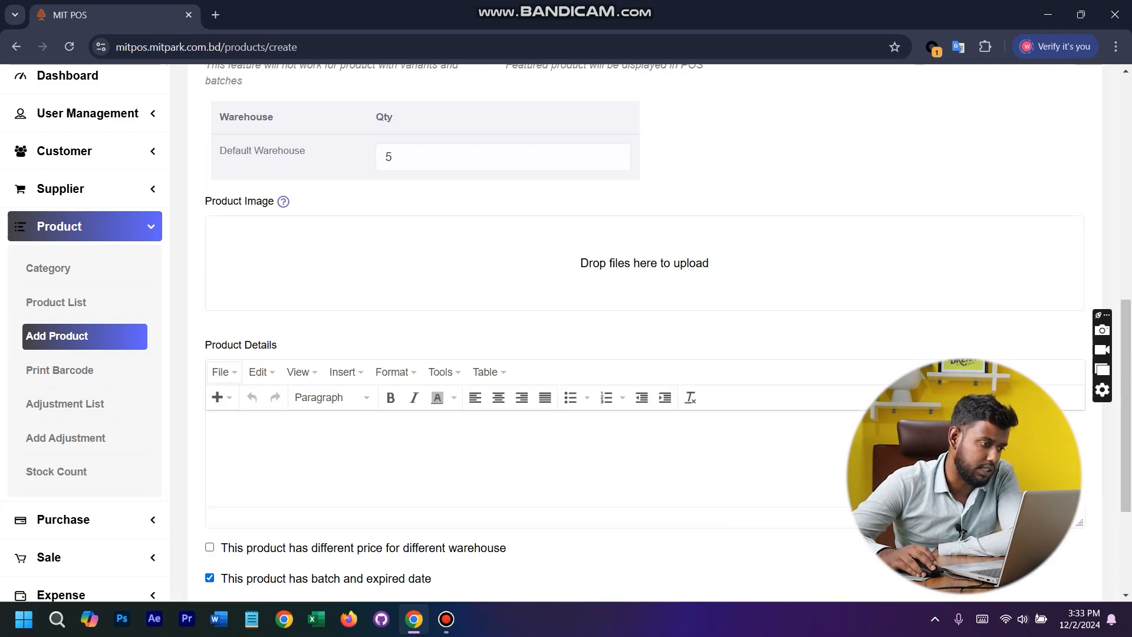
scroll(644, 330, down, 7)
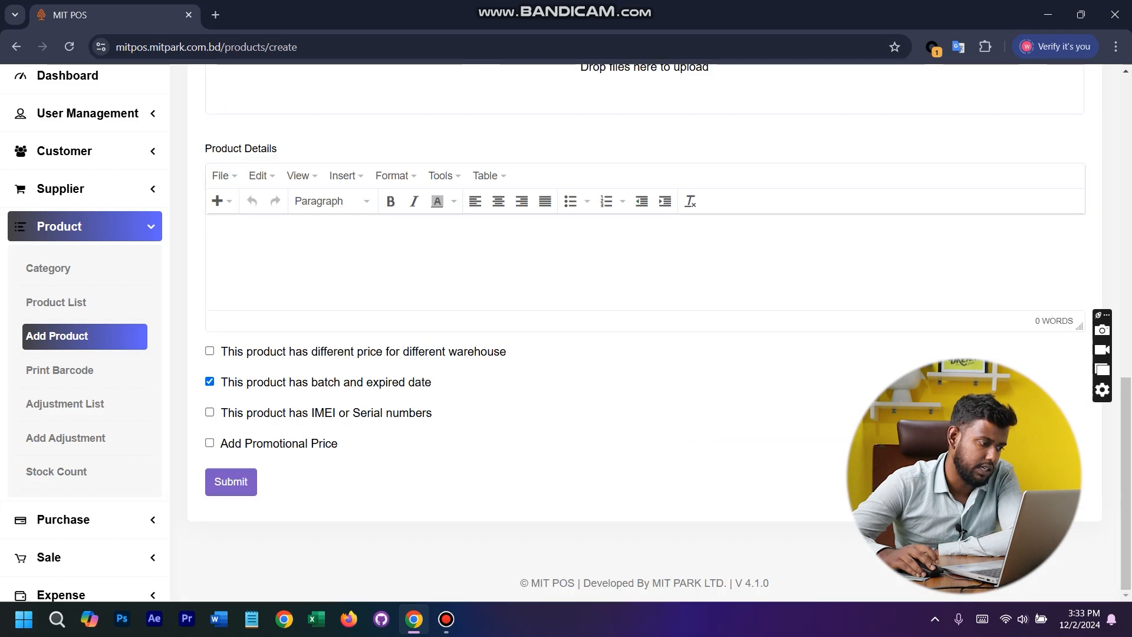
click(209, 381)
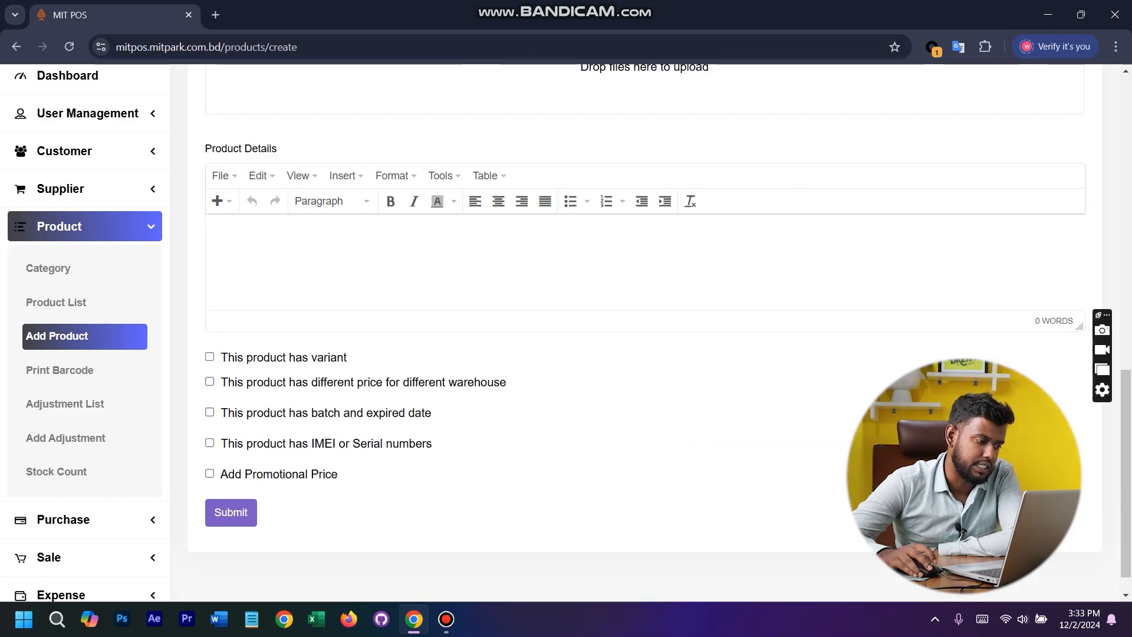
- Submit the new product and search the product list for laptop
click(230, 511)
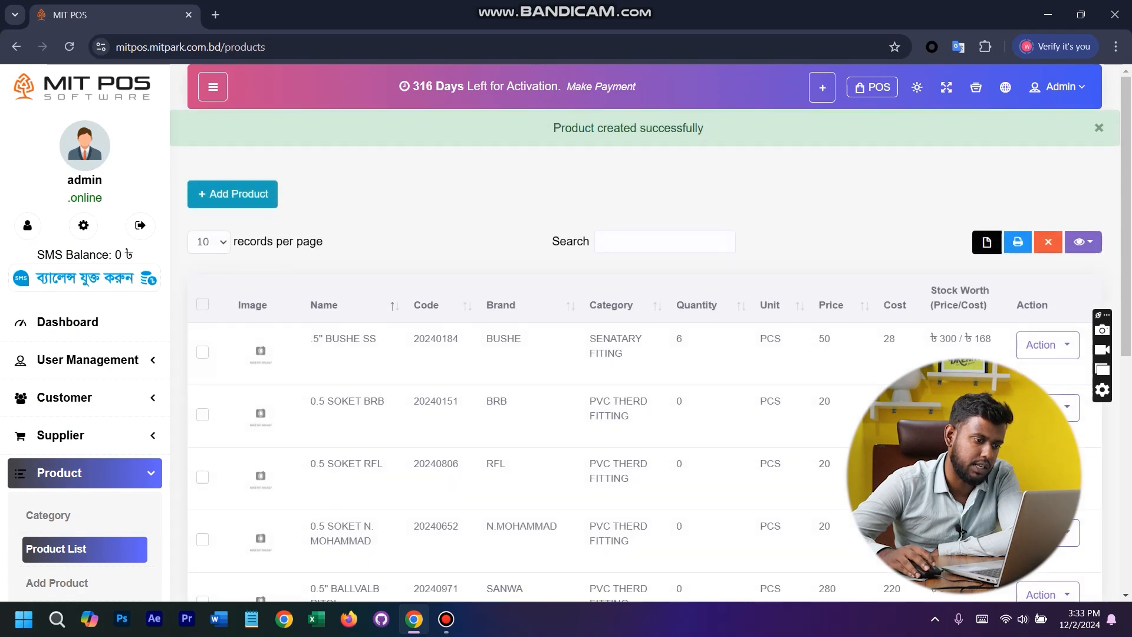
click(664, 241)
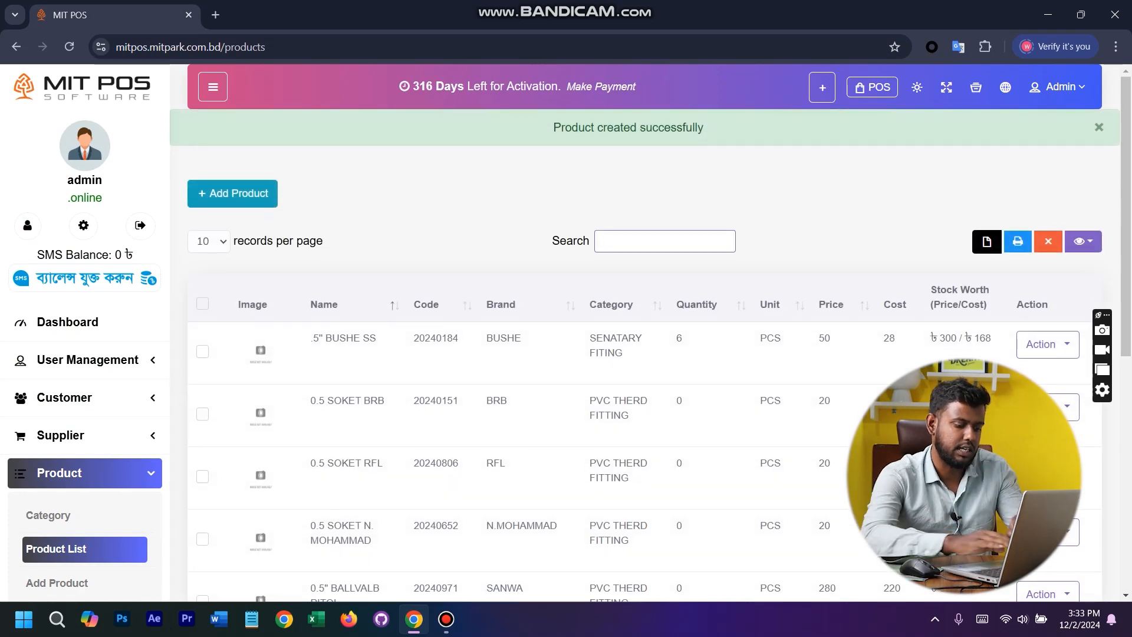
text(laptop)
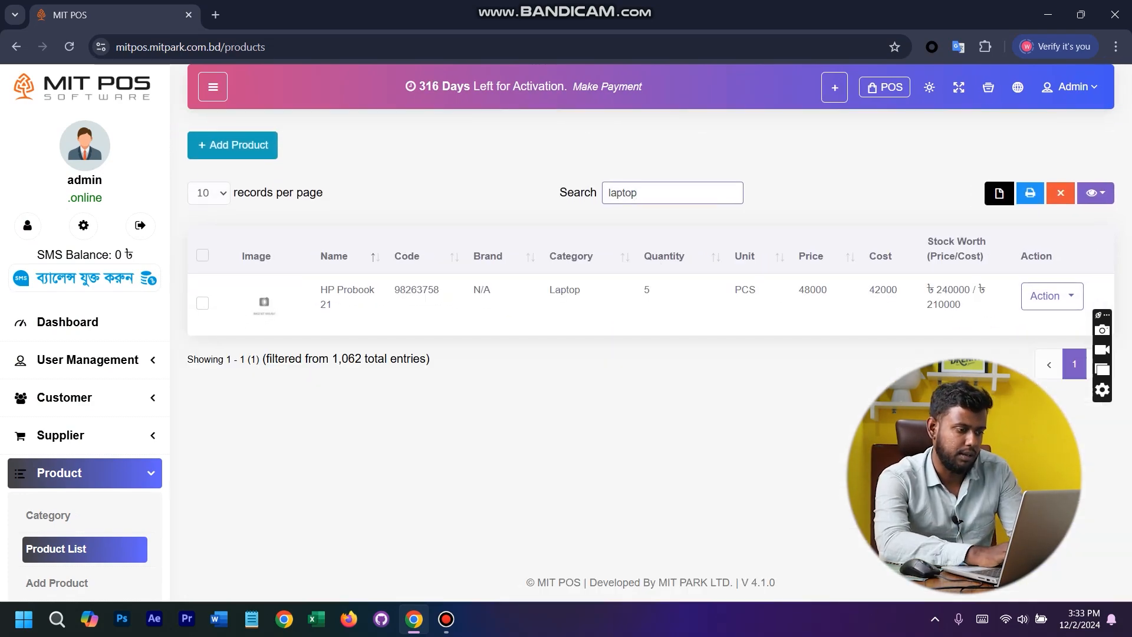
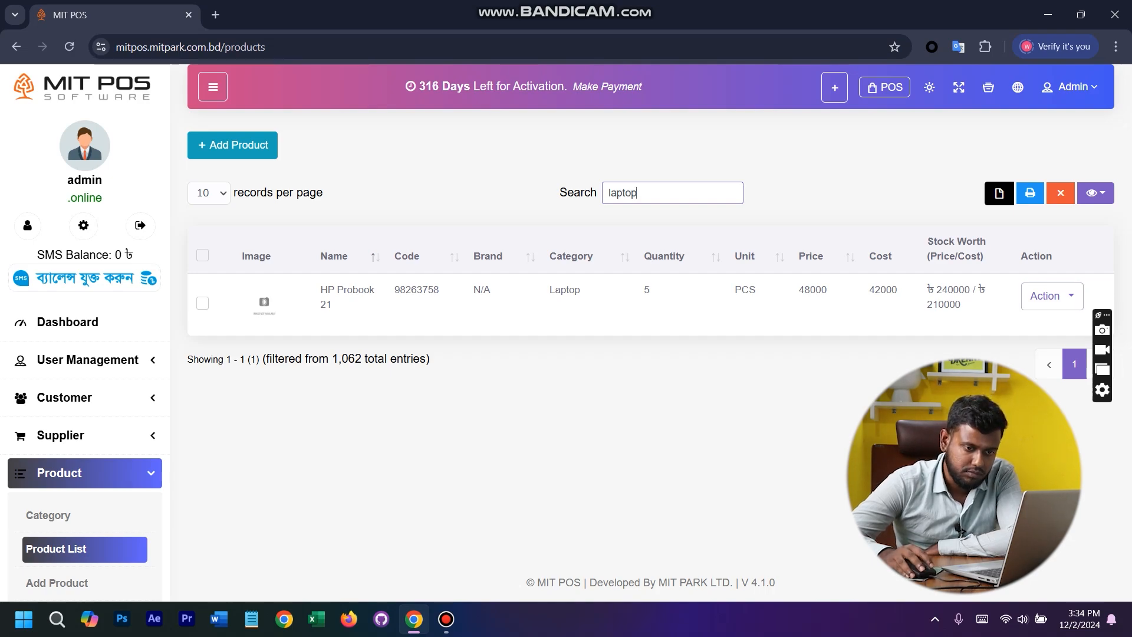
- View the full product details and warehouse quantity of HP Probook 21, closing the details when finished
click(1051, 295)
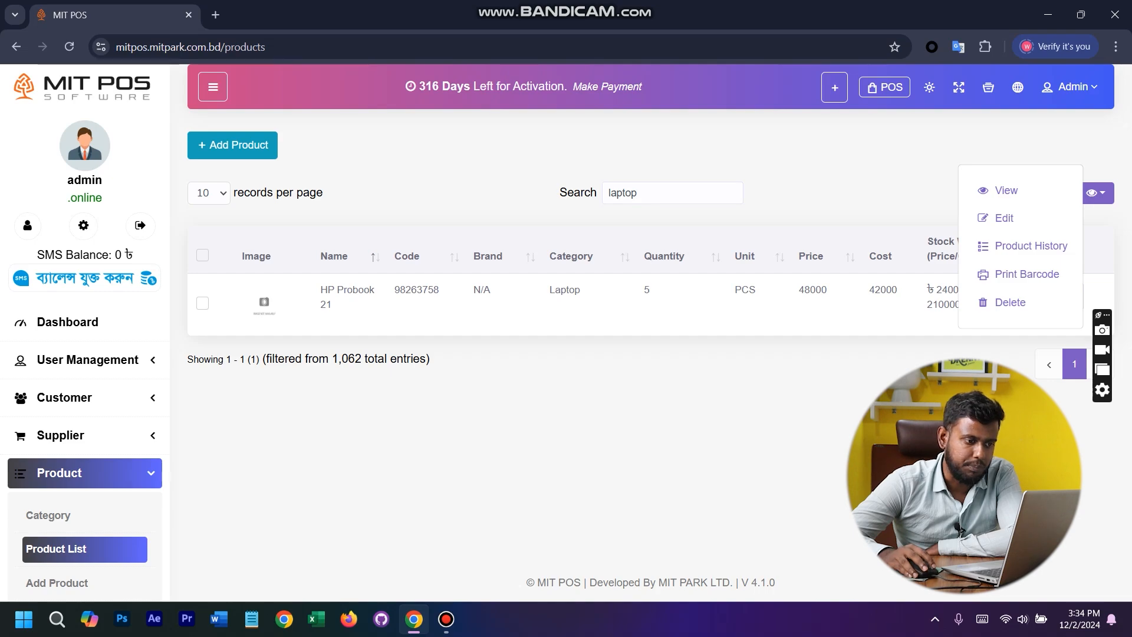
click(1006, 190)
click(834, 110)
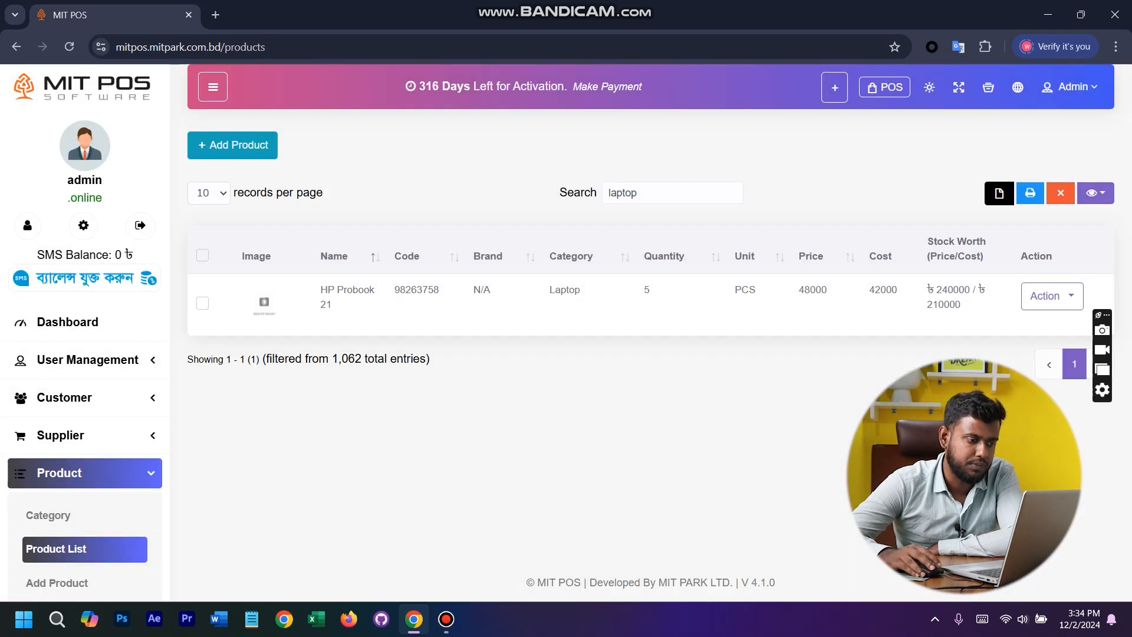
click(649, 301)
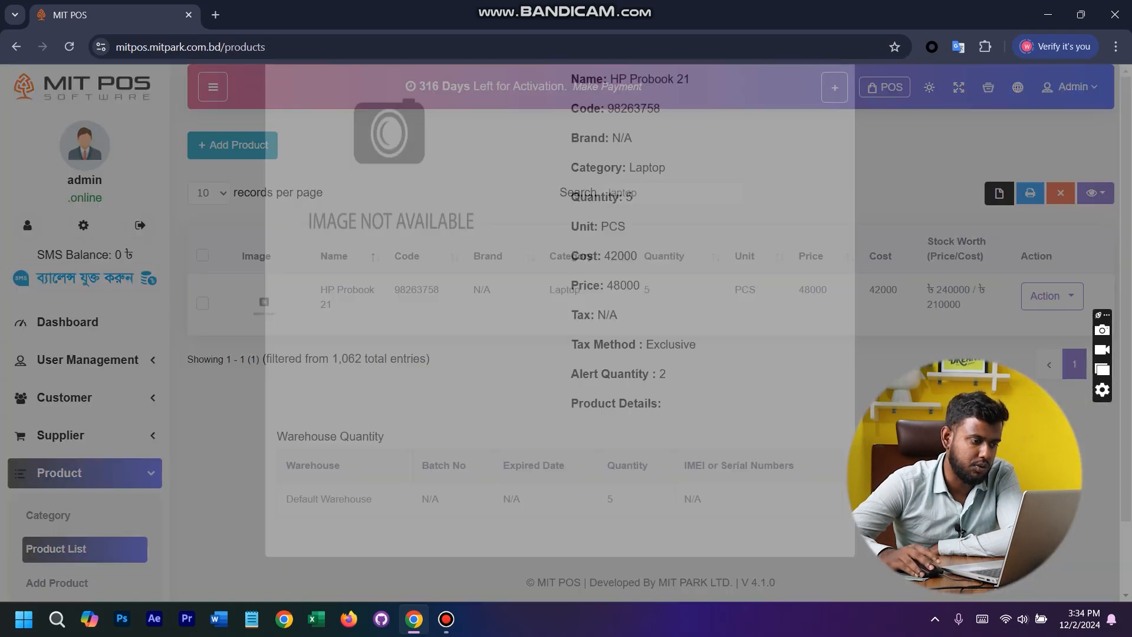
scroll(649, 366, down, 2)
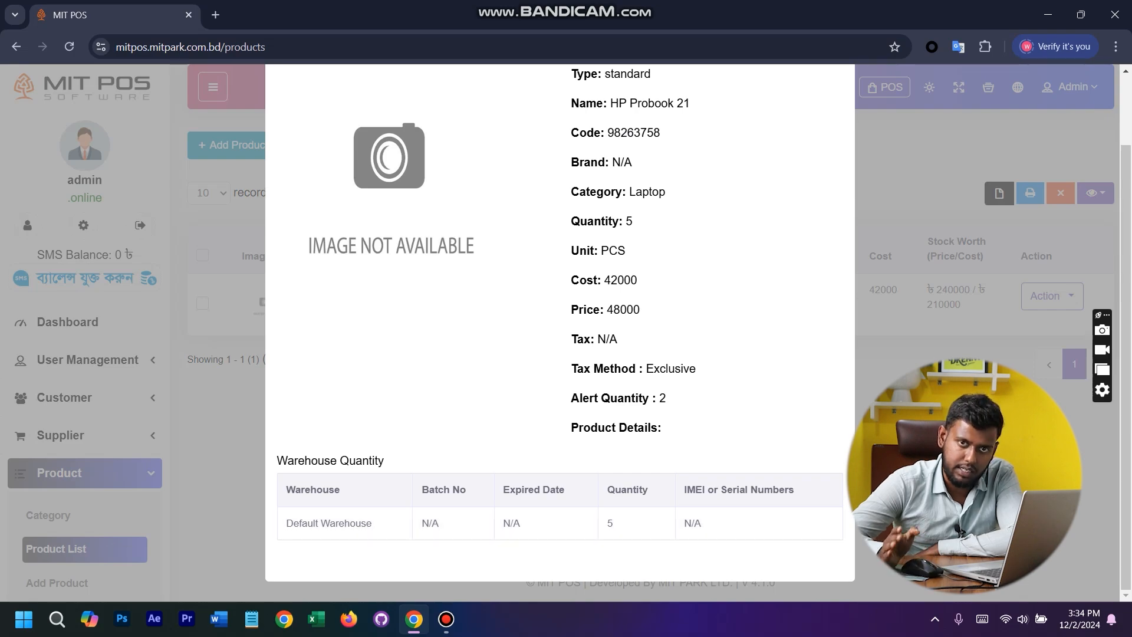
scroll(560, 330, up, 2)
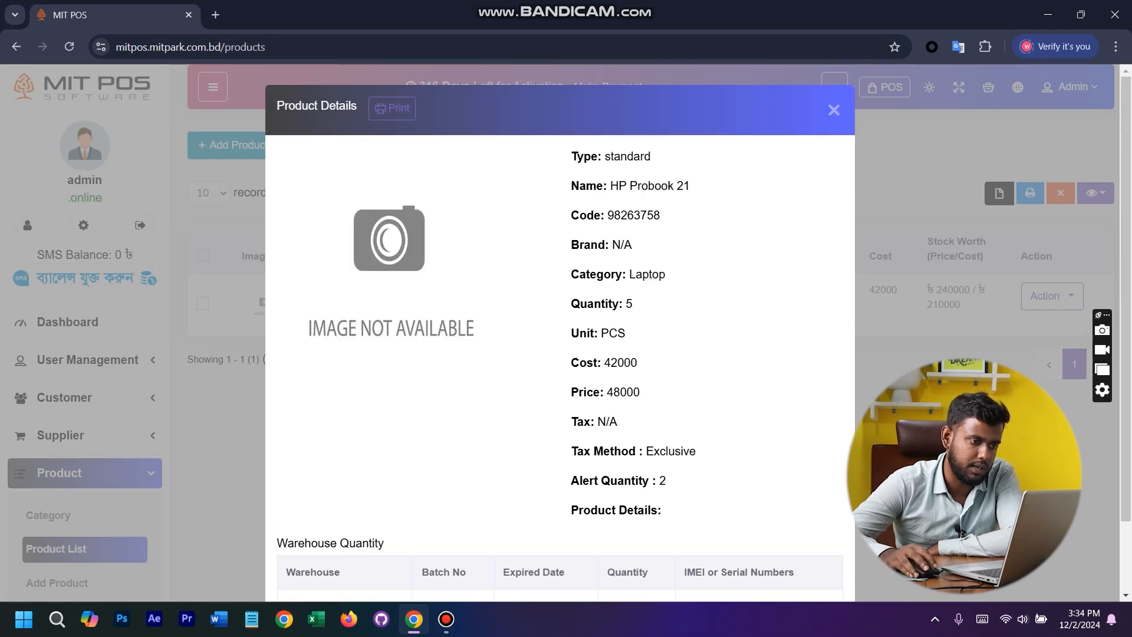
click(834, 110)
- Review the product history of HP Probook 21, including purchases, sale returns, and the date range and warehouse filter options
click(1052, 296)
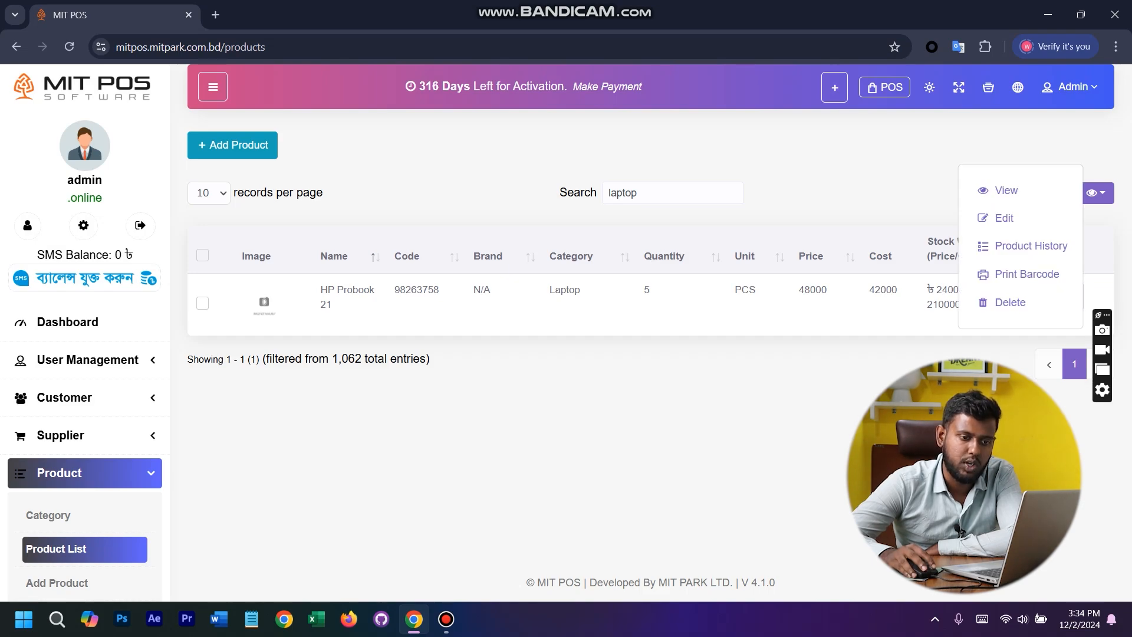
click(1031, 246)
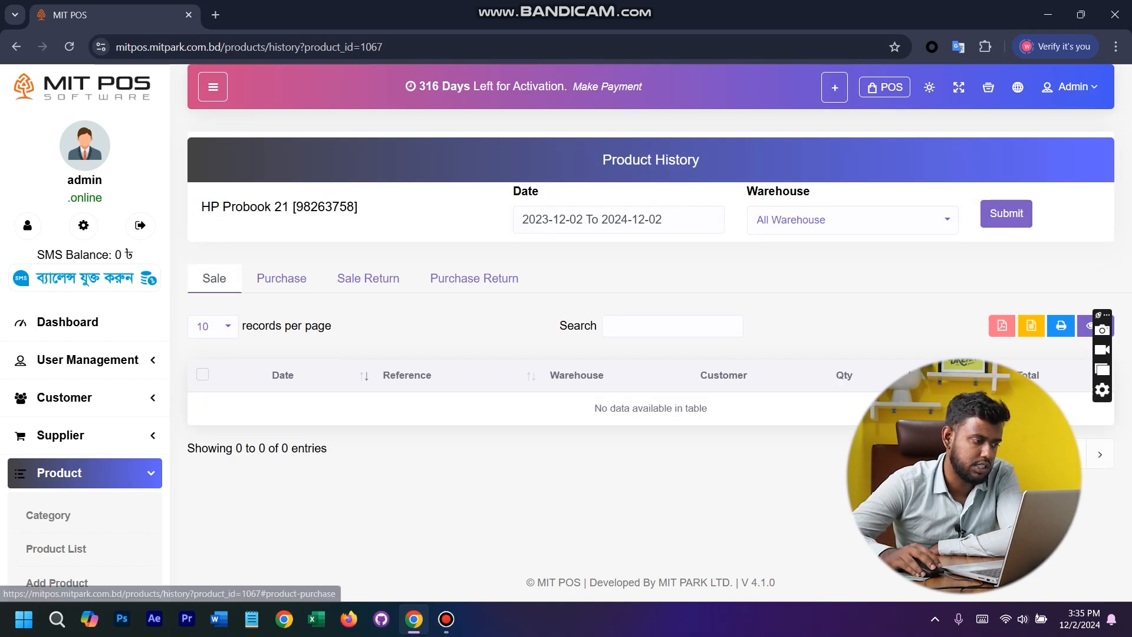
click(281, 279)
click(368, 278)
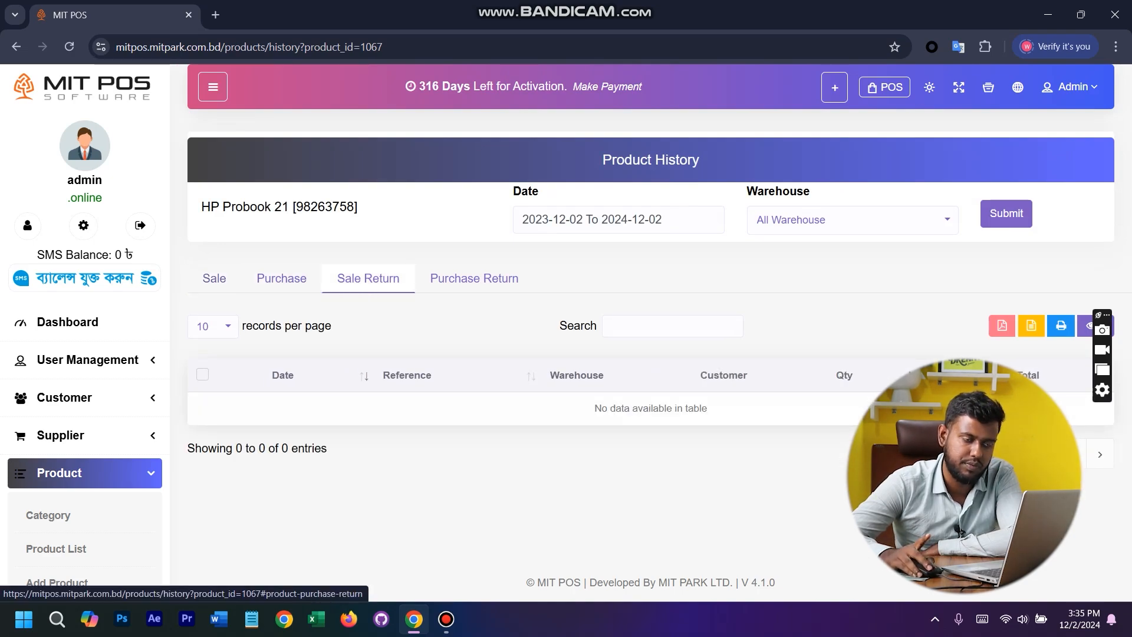
click(581, 220)
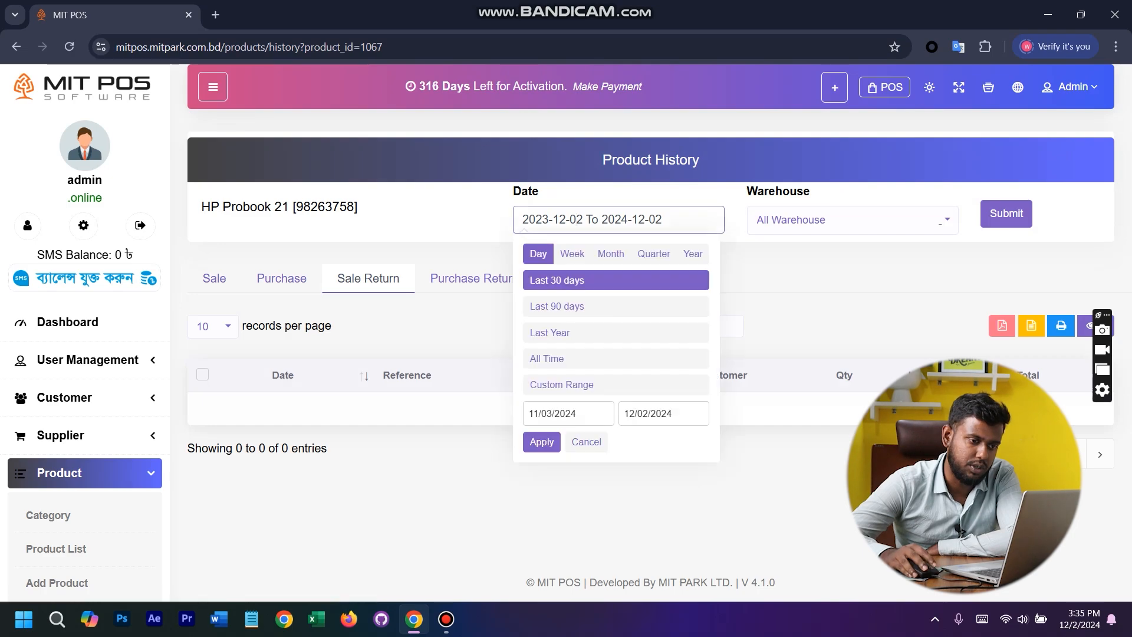
click(938, 220)
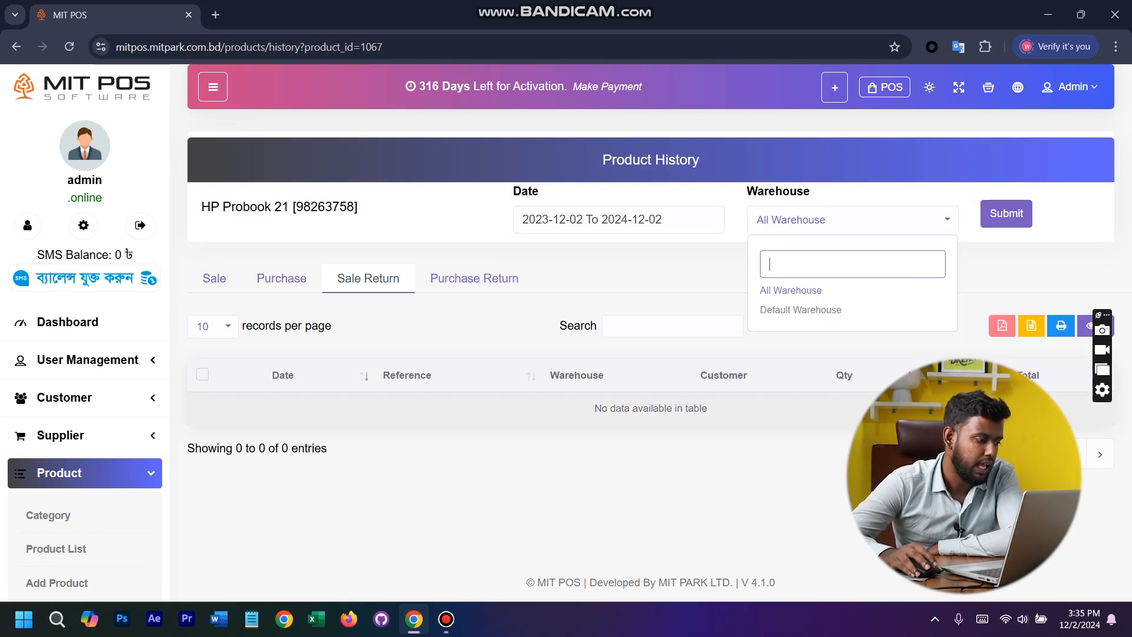
- Start barcode printing for the .5" BUSHE SS product from the product list and set its quantity to 50
scroll(85, 333, down, 6)
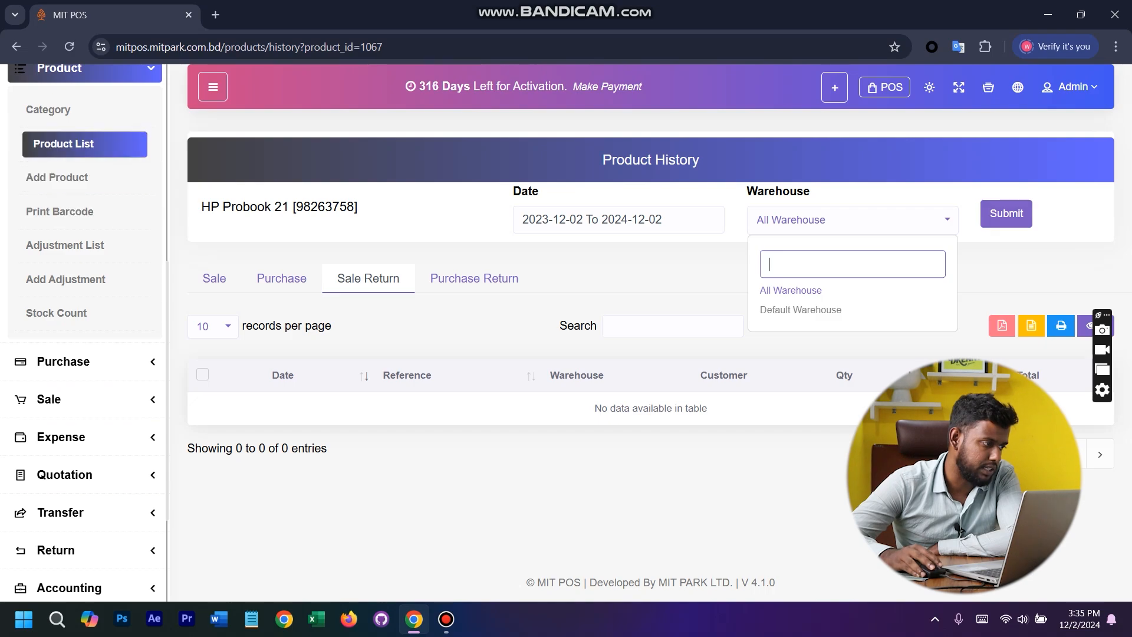
click(56, 143)
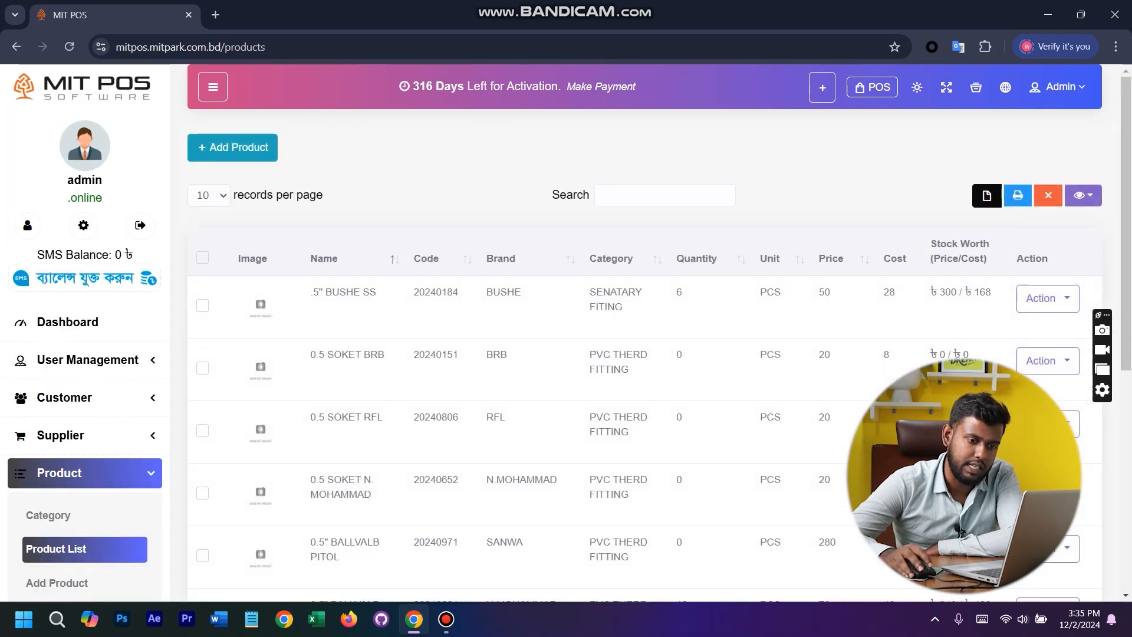
click(1047, 296)
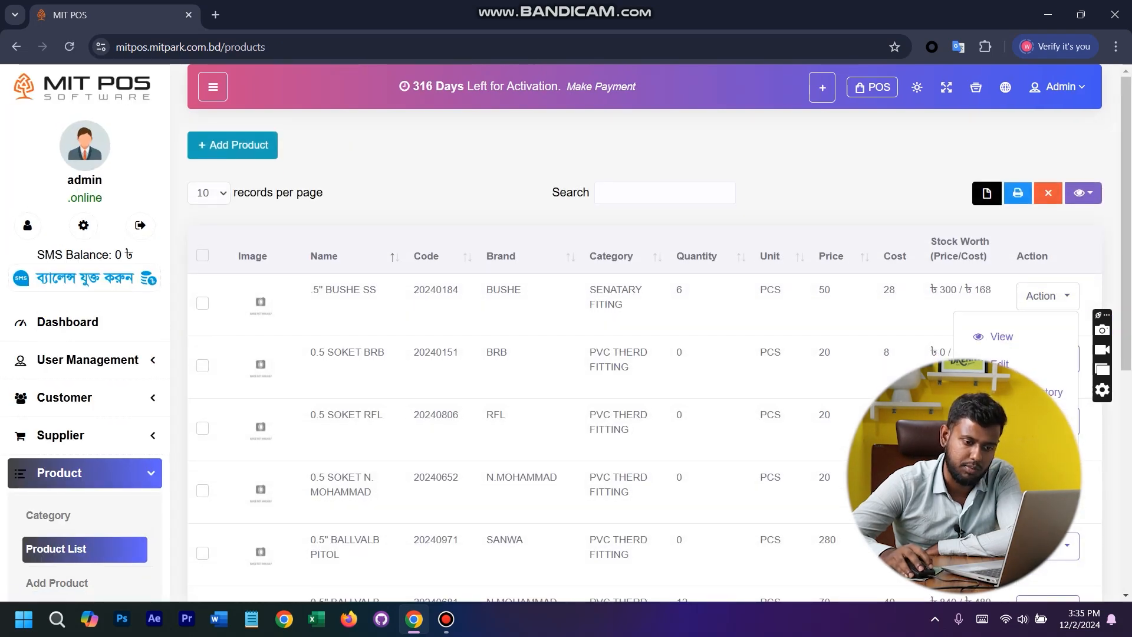
click(1025, 419)
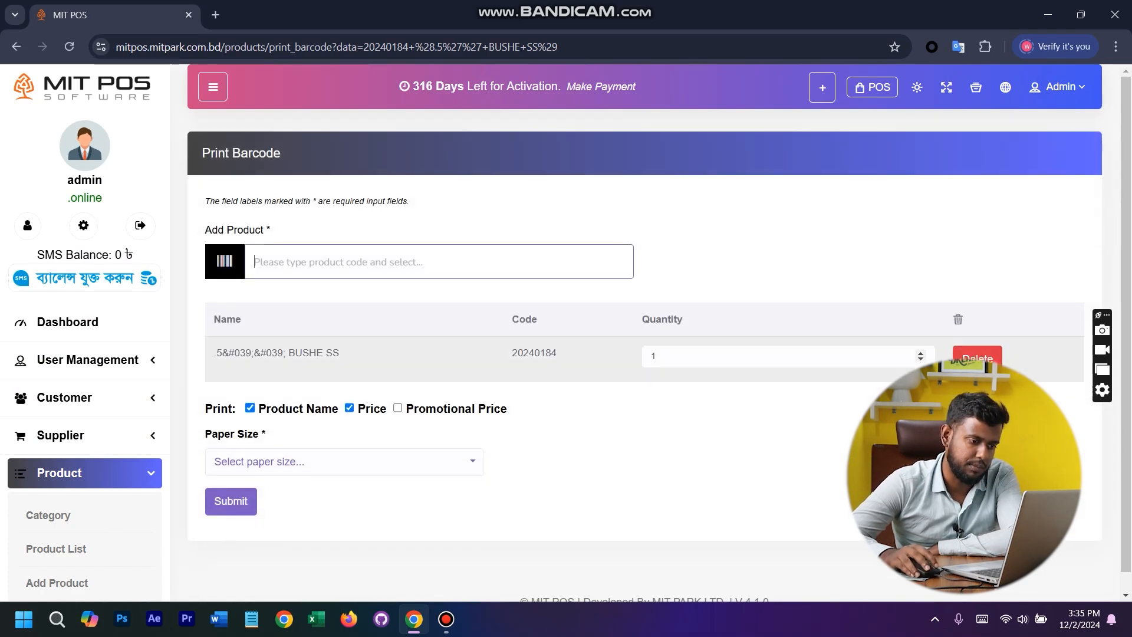
double_click(654, 356)
key(BackSpace)
text(50)
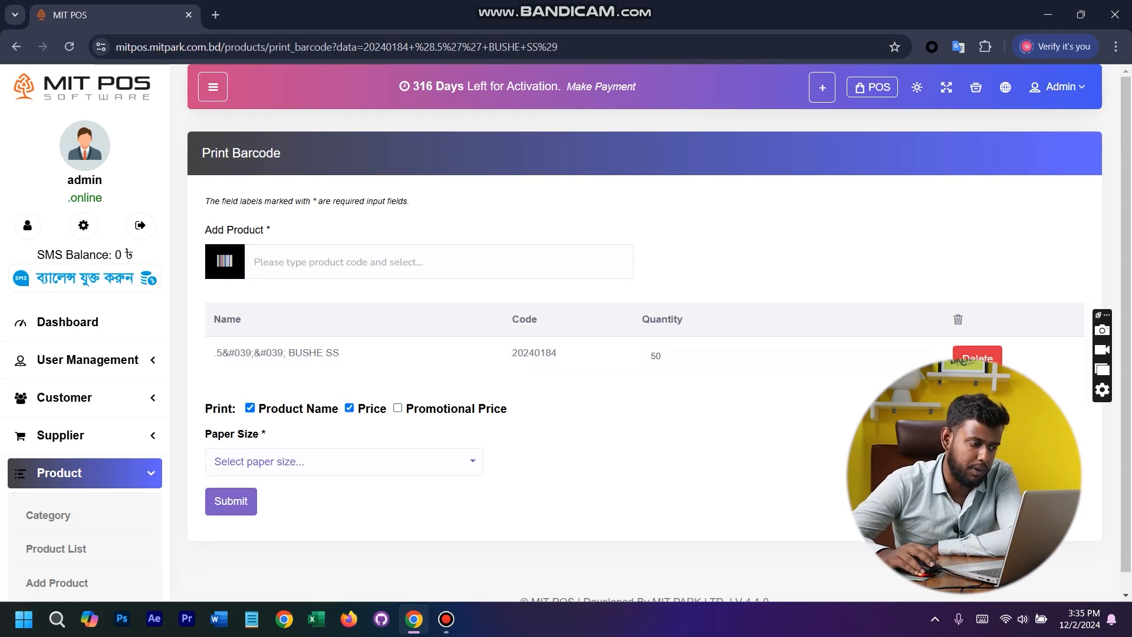
- Generate the .5" BUSHE SS barcodes on 36 mm (1.4 inch) paper, look through the preview and close it
click(344, 462)
click(283, 386)
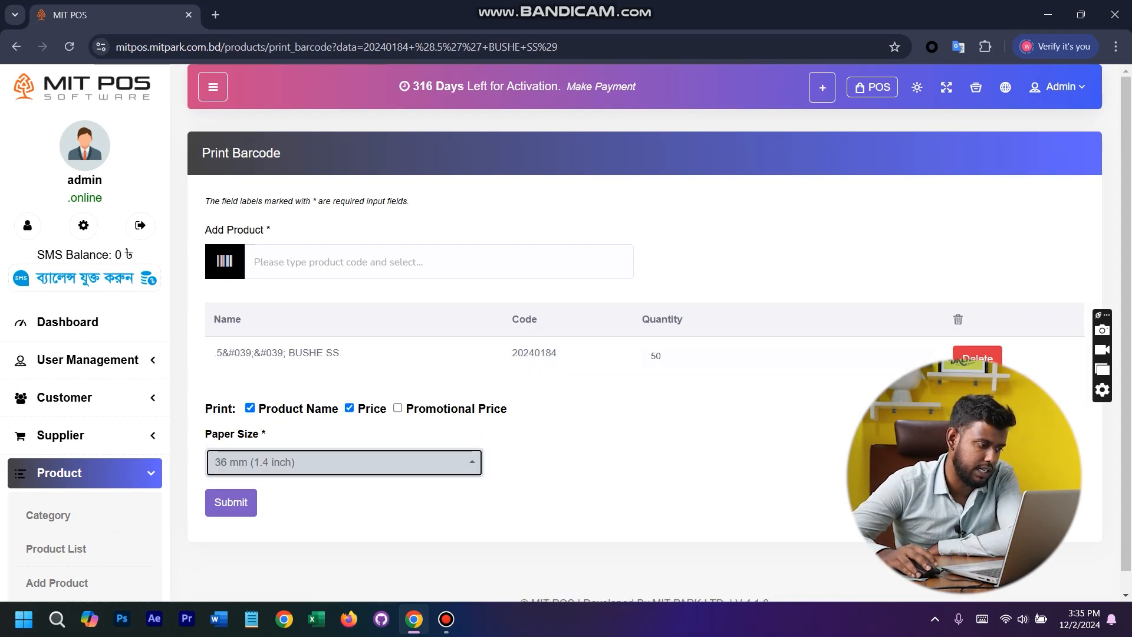
click(231, 502)
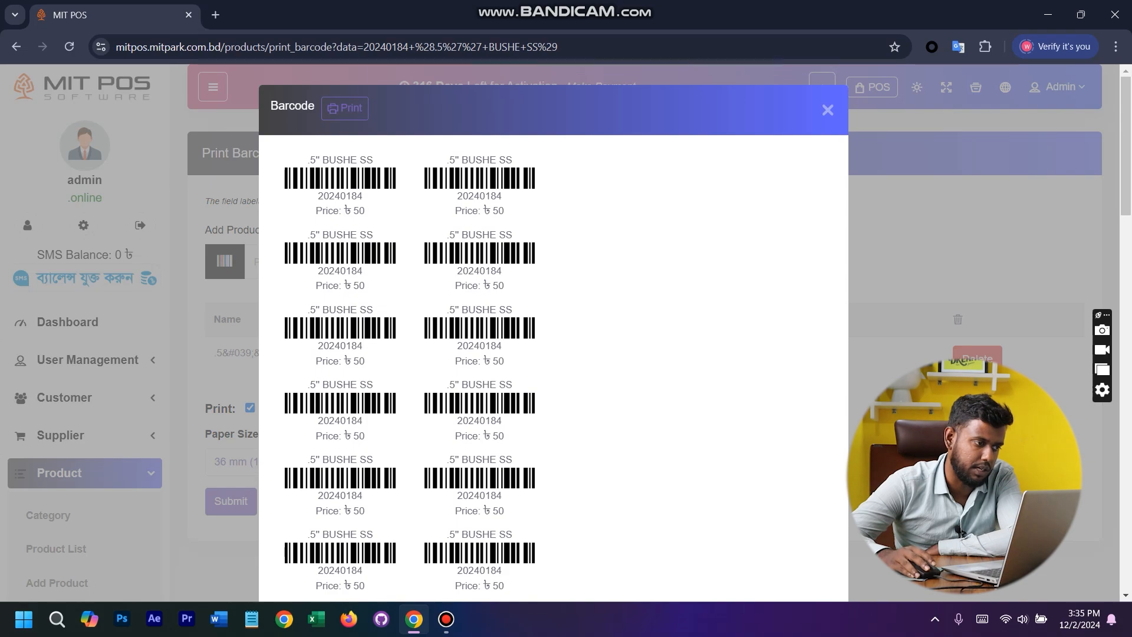
scroll(553, 330, down, 15)
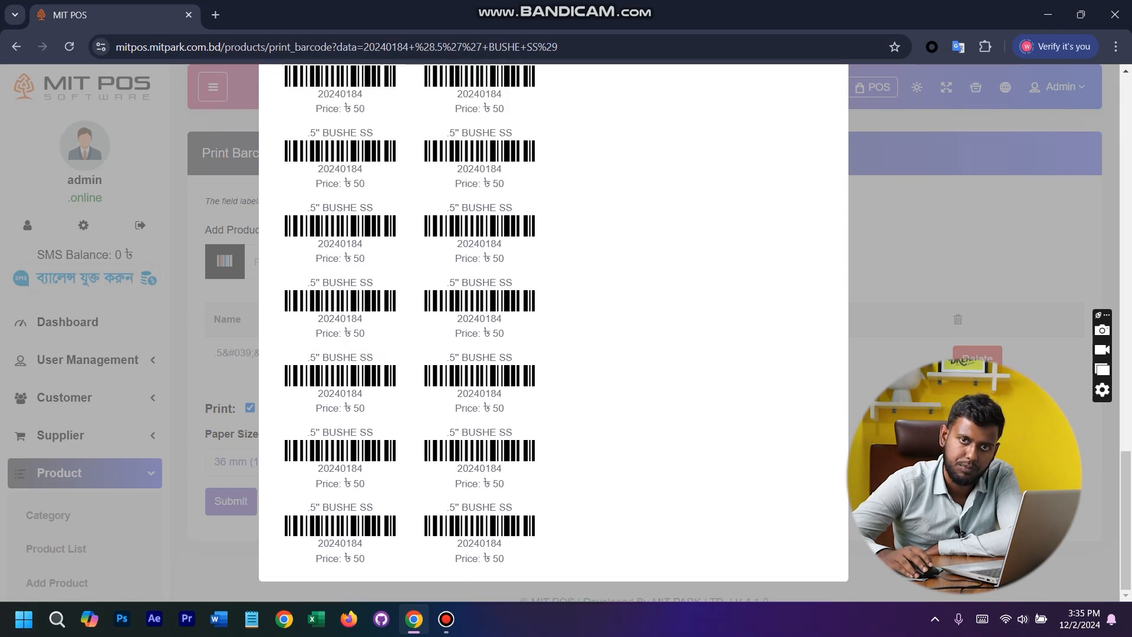
scroll(553, 330, up, 10)
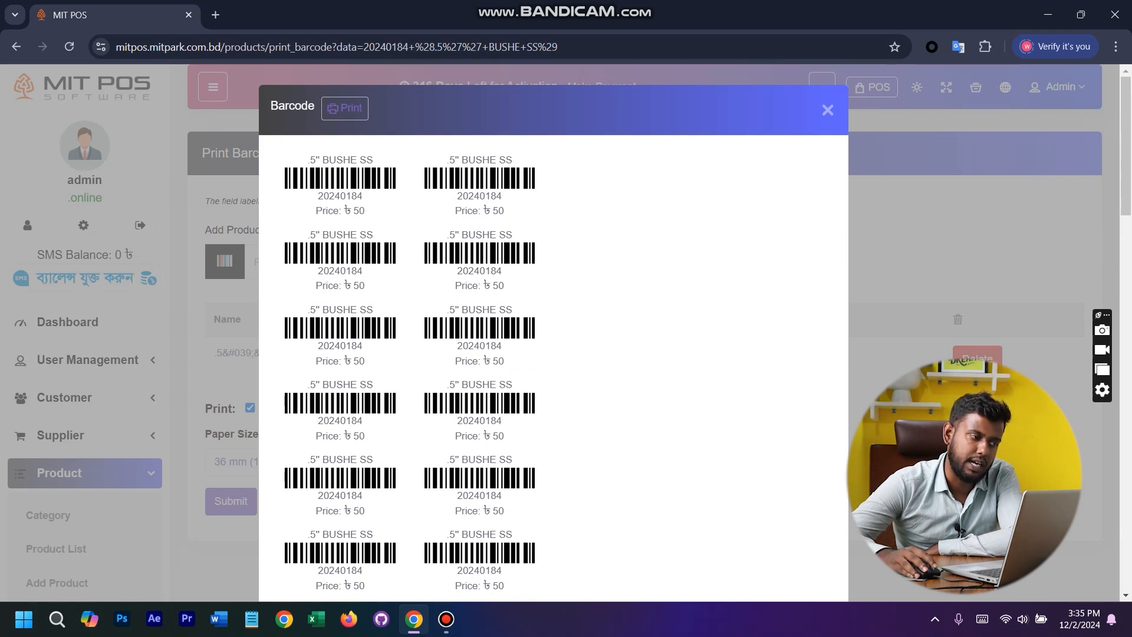
click(827, 111)
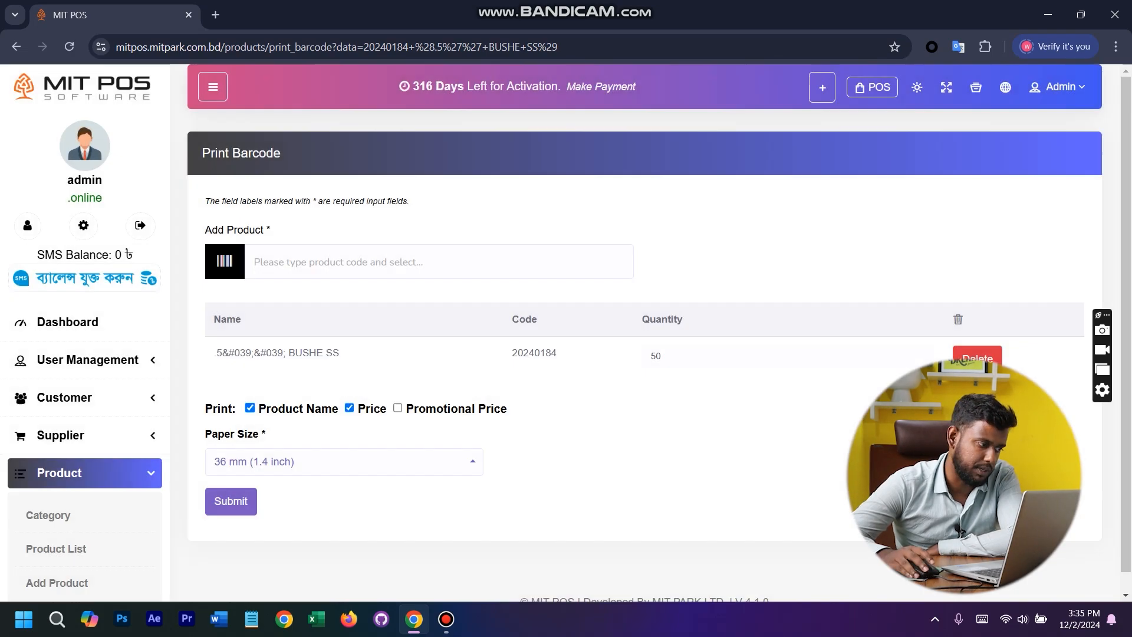
- Return to the product list and open the available actions for the first product
scroll(85, 321, down, 8)
scroll(84, 321, up, 6)
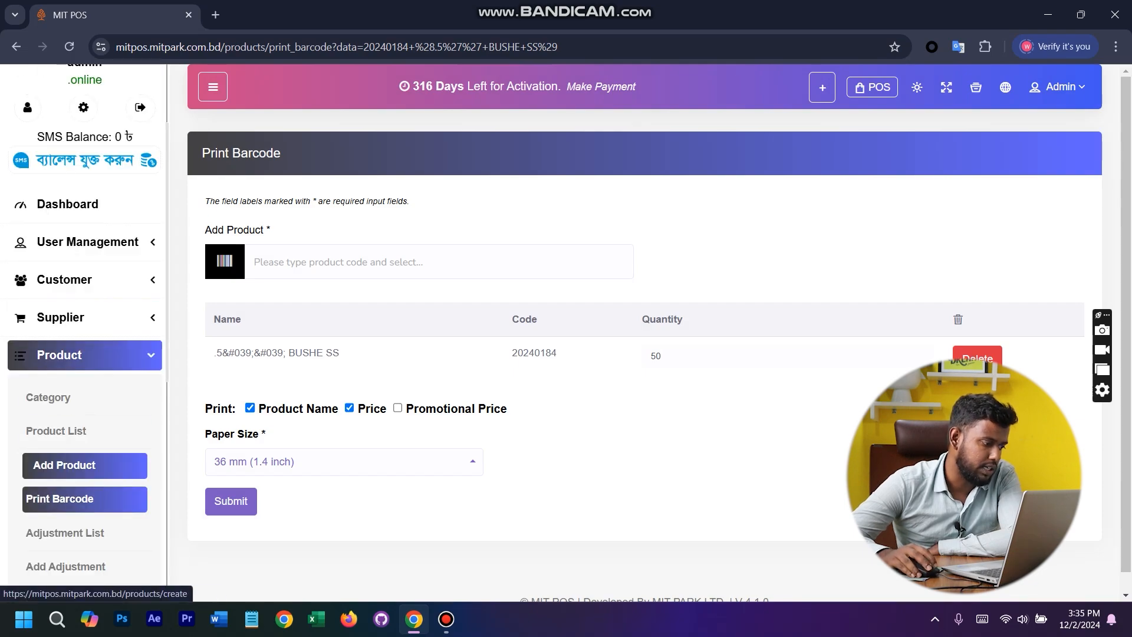
click(84, 431)
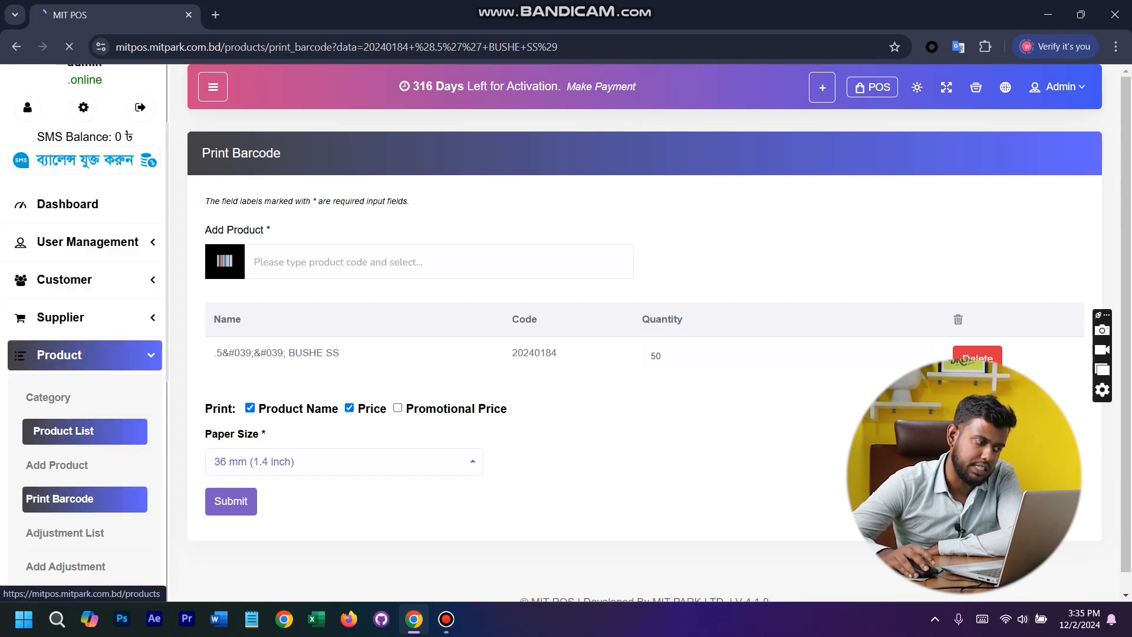
click(1048, 298)
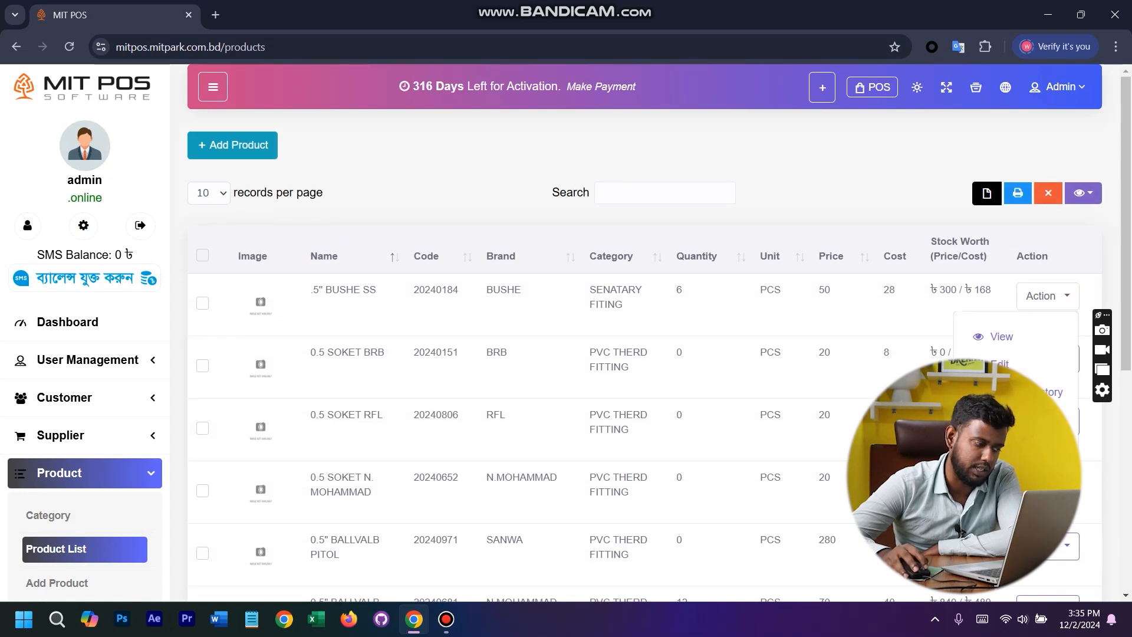
- Open the separate Print Barcode page and add the product A1 PVC PIPE 114MM 4 INC
scroll(84, 398, down, 6)
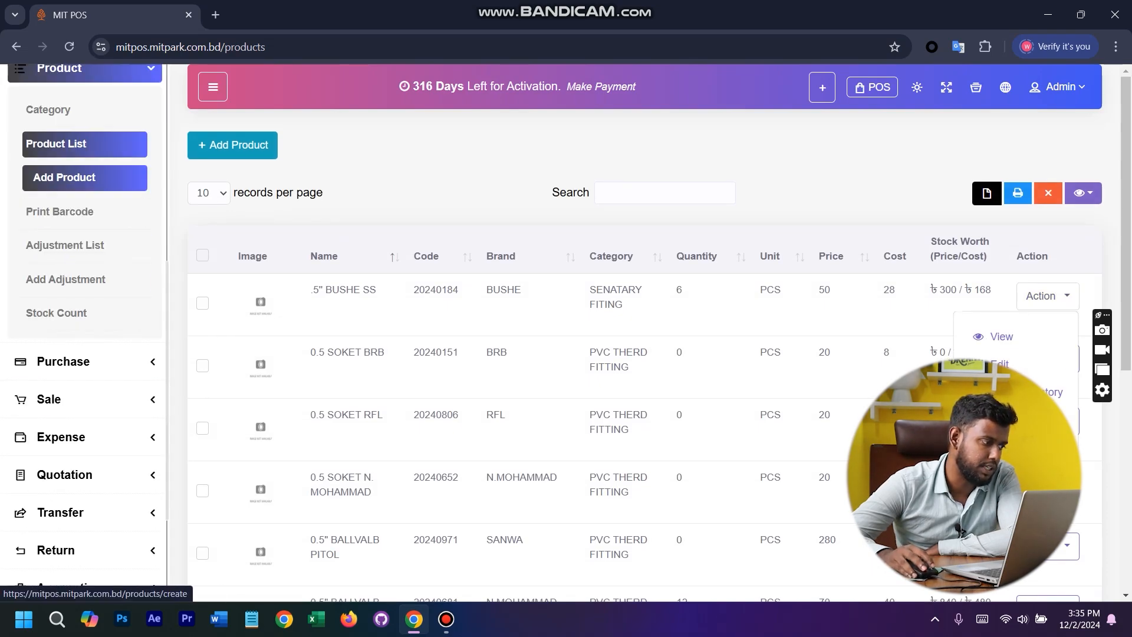
click(66, 211)
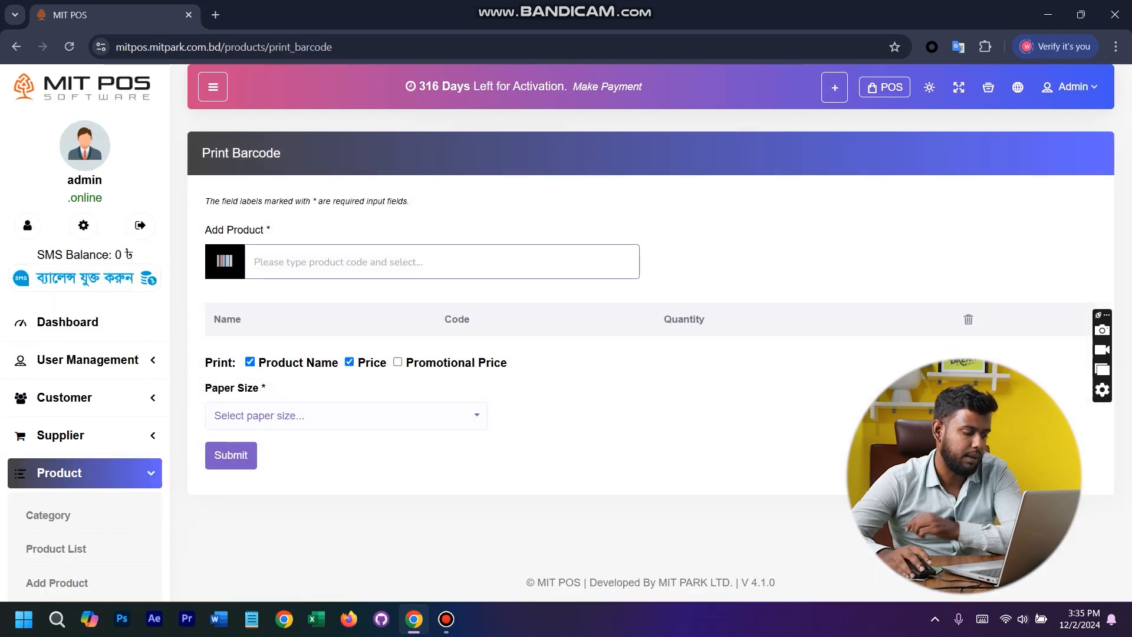
text(a)
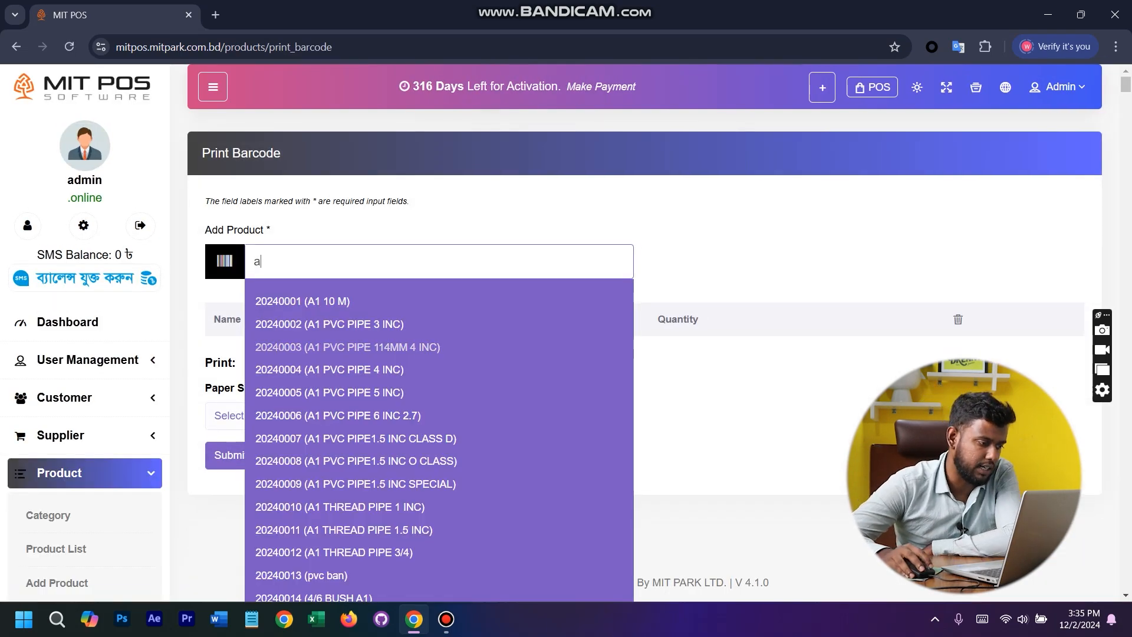
click(347, 346)
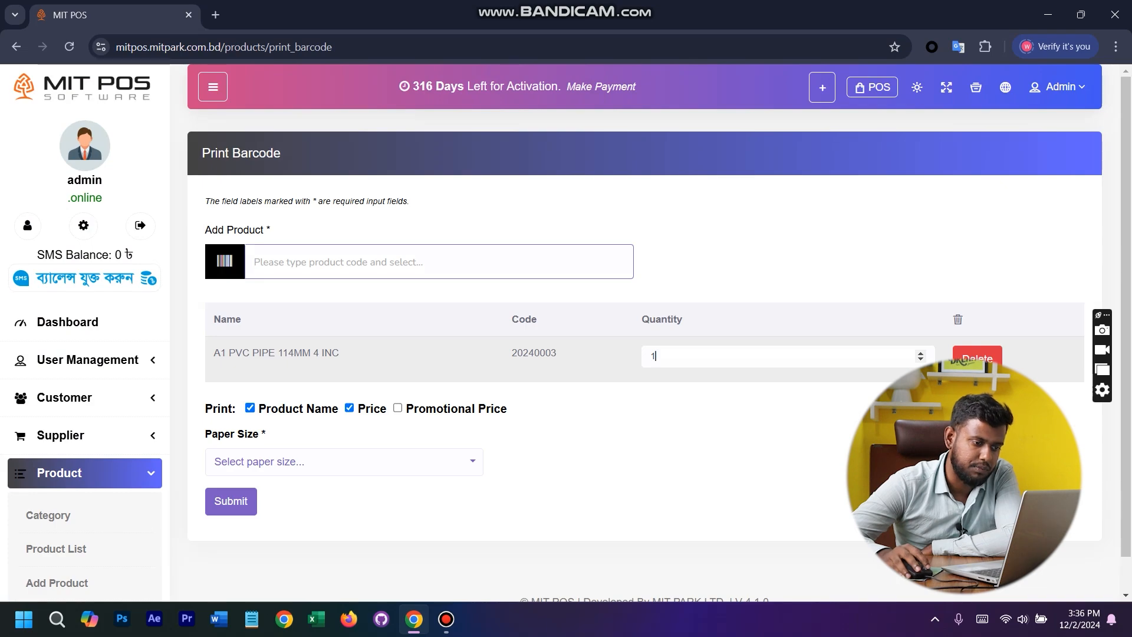
- Set the paper size to 36 mm (1.4 inch), generate the barcode for the added pipe product, and close the preview
click(230, 500)
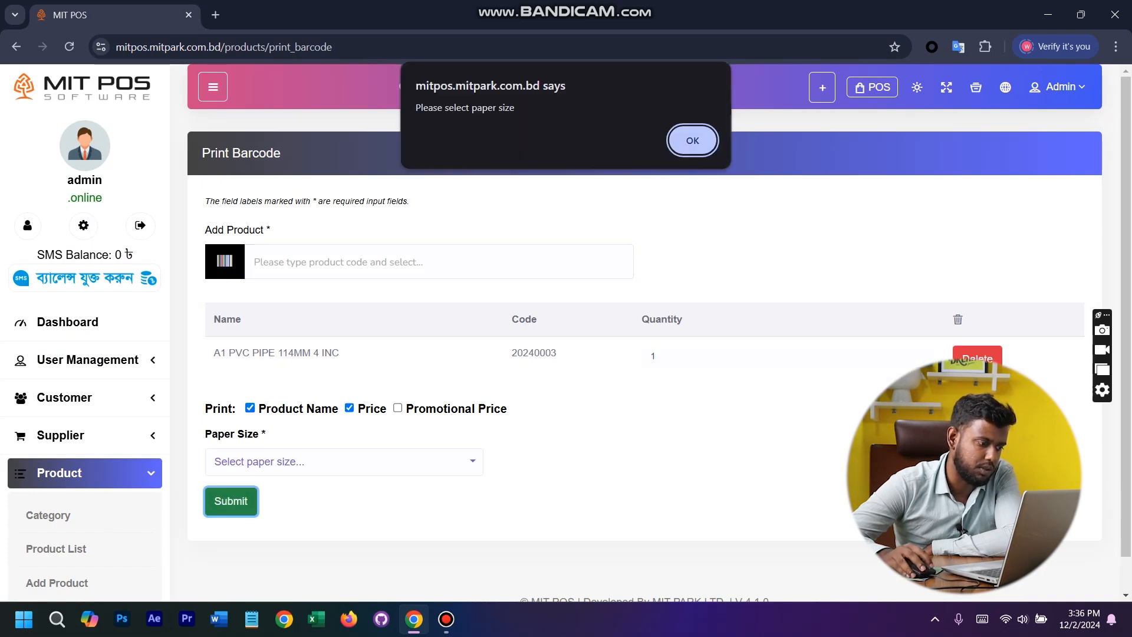
click(693, 141)
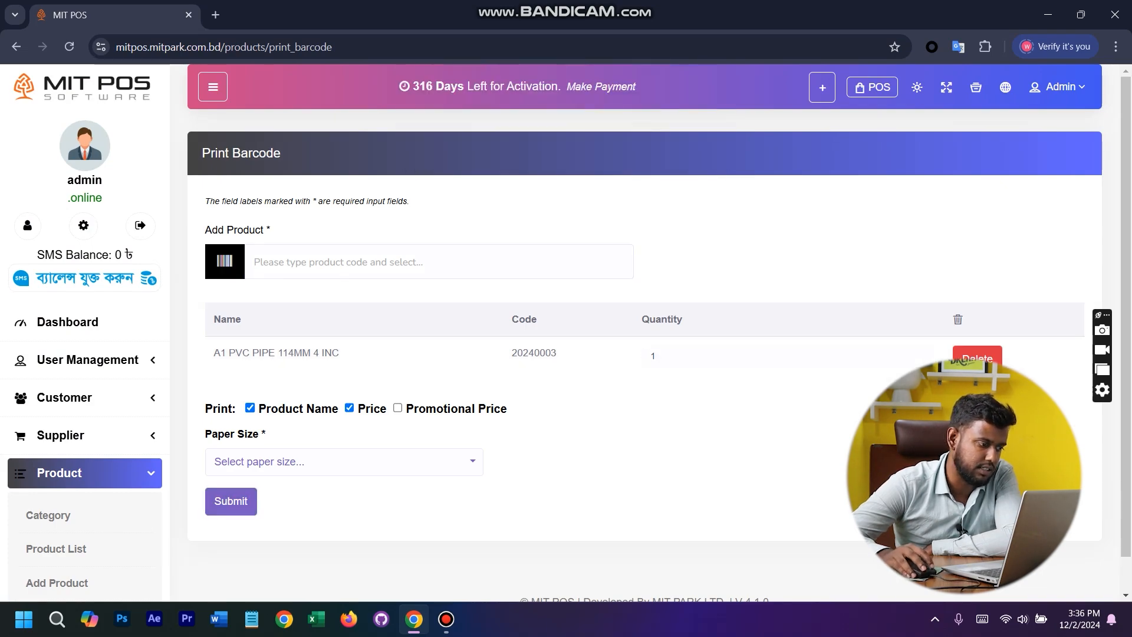
click(345, 462)
click(254, 386)
click(231, 500)
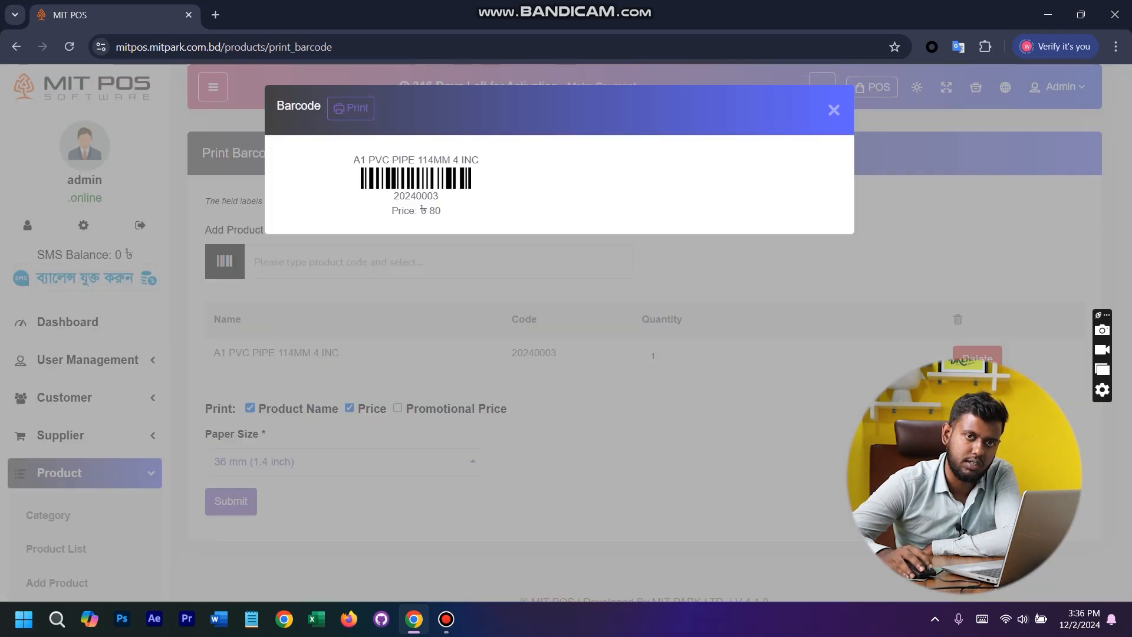
click(834, 111)
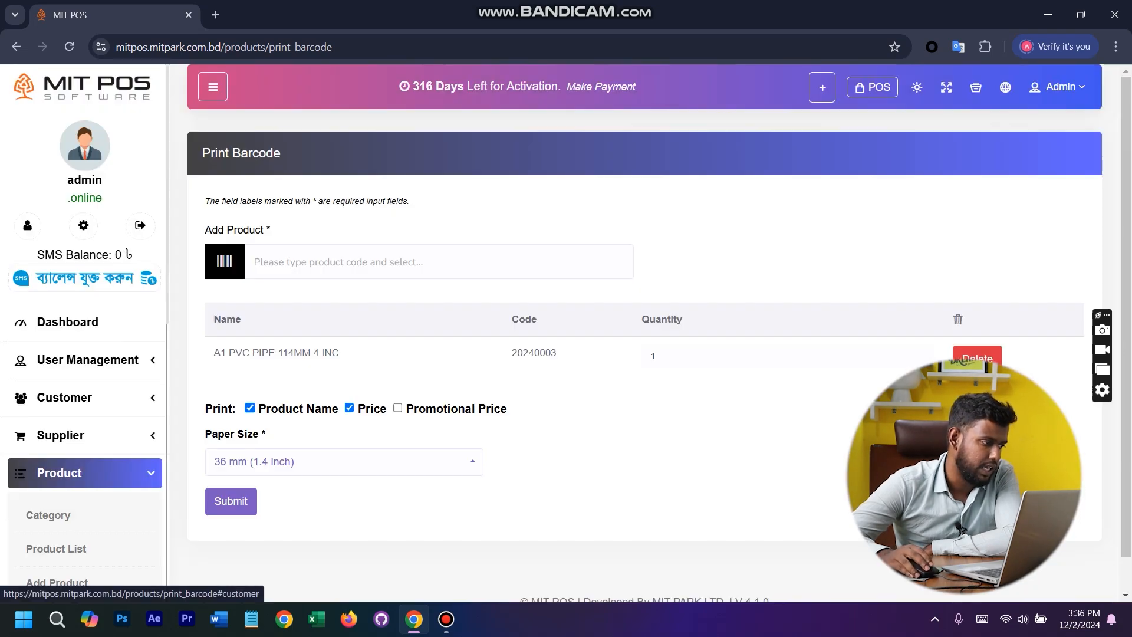
- Open the adjustment list, start a new quantity adjustment and select Default Warehouse as its warehouse
scroll(85, 280, down, 5)
scroll(85, 277, down, 1)
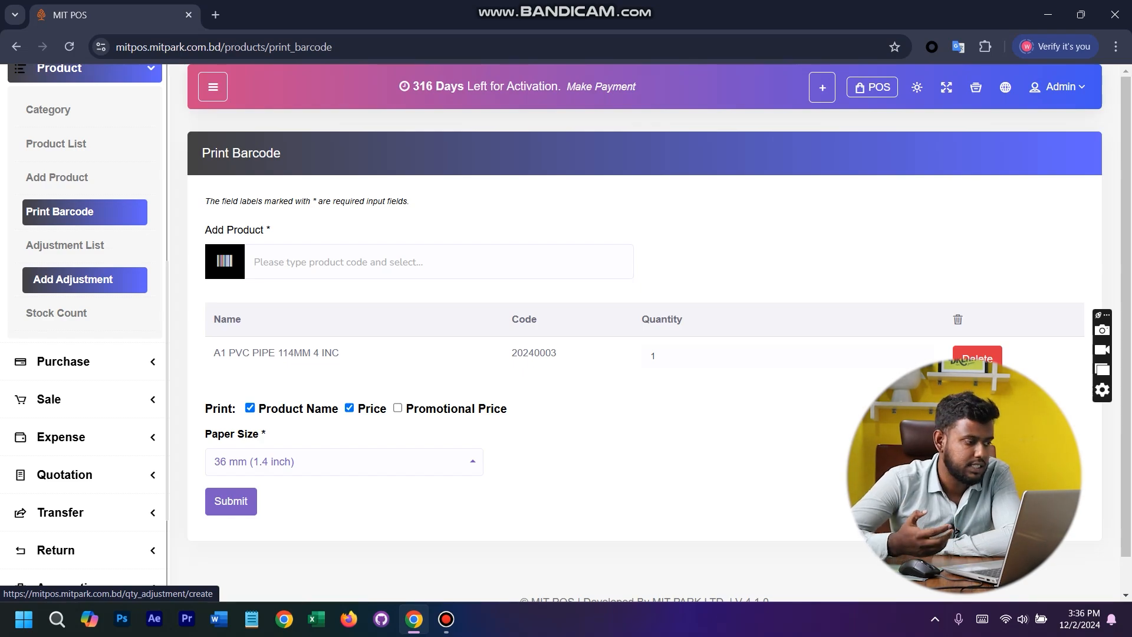
click(65, 245)
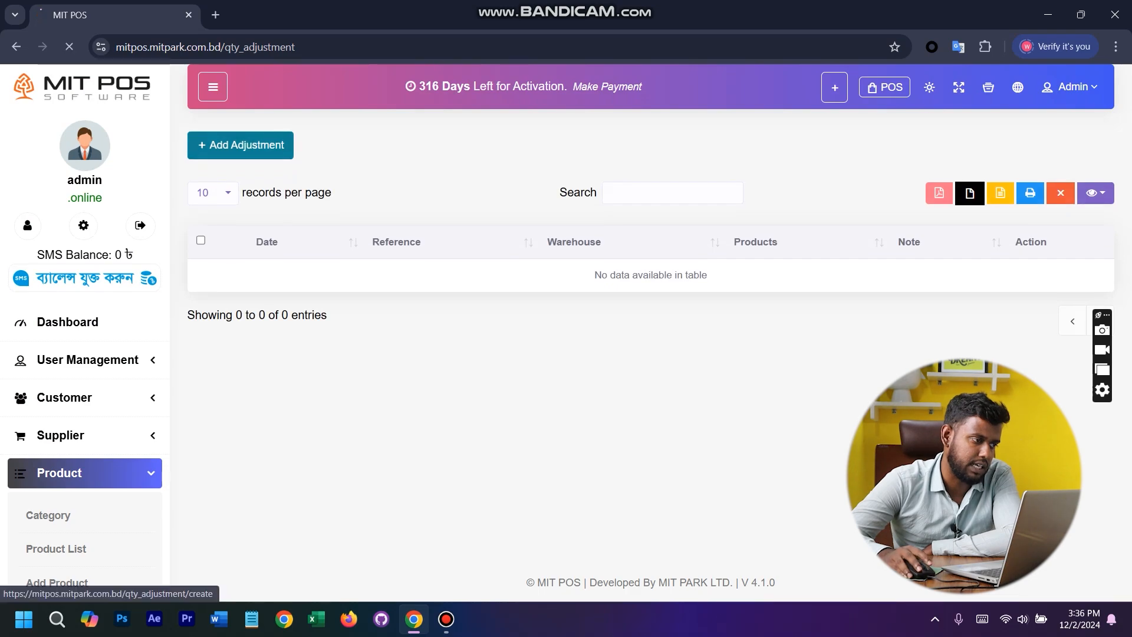
click(240, 178)
click(331, 259)
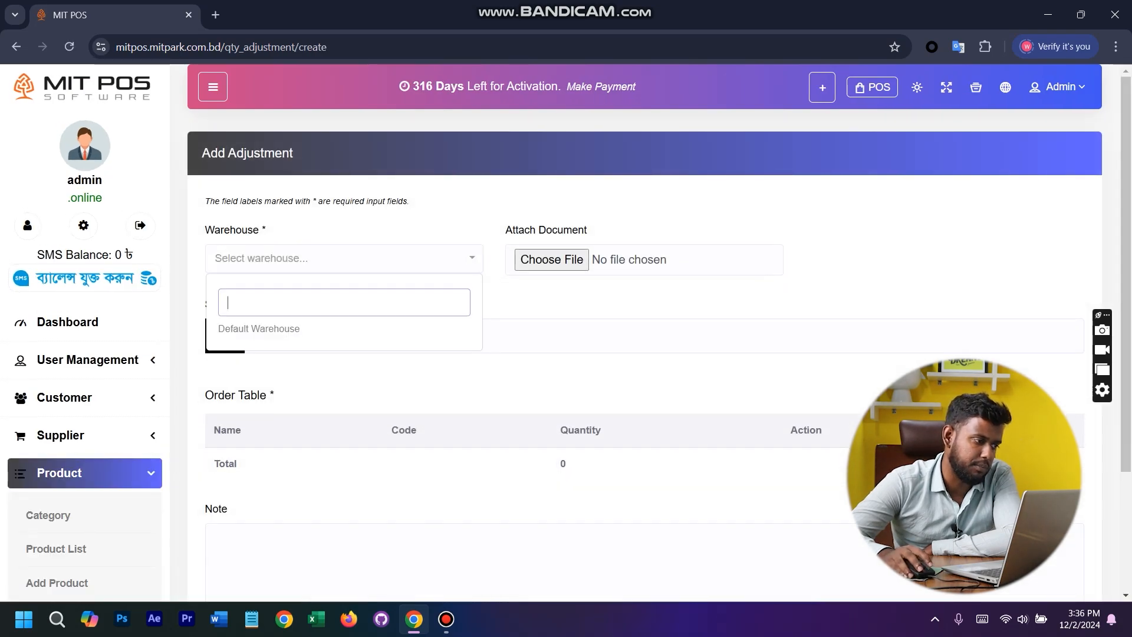
click(295, 328)
- Find products matching "a1" and add A1 10 M to the adjustment's order table
click(366, 336)
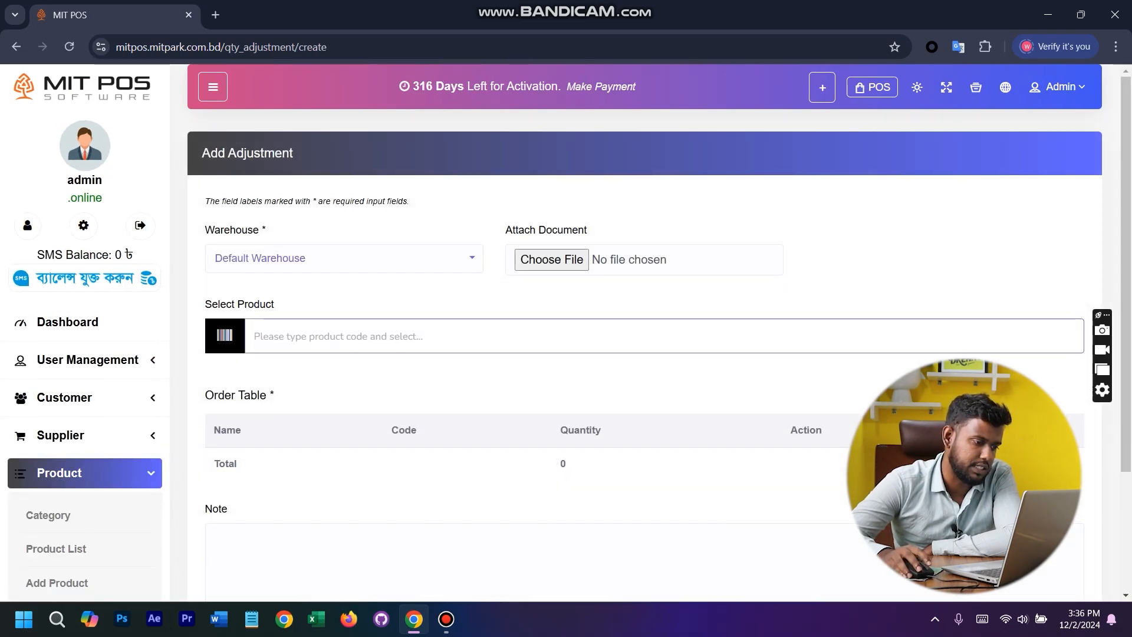
text(a1)
key(Down)
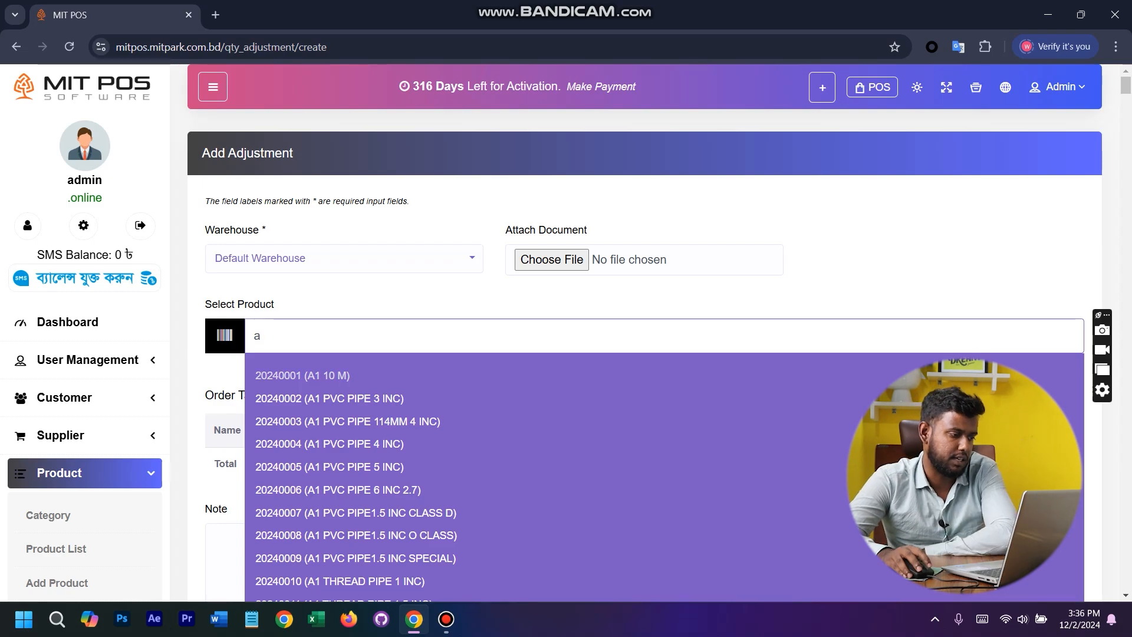
key(Return)
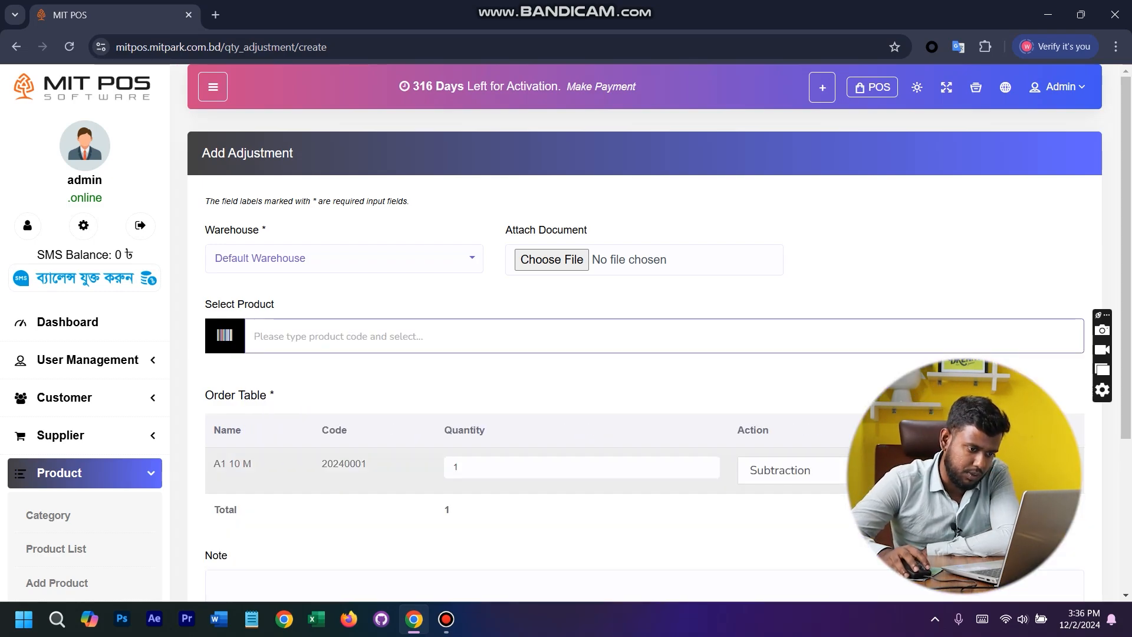
- Review the Subtraction and Addition options for A1 10 M and set its adjustment action to Addition
double_click(458, 467)
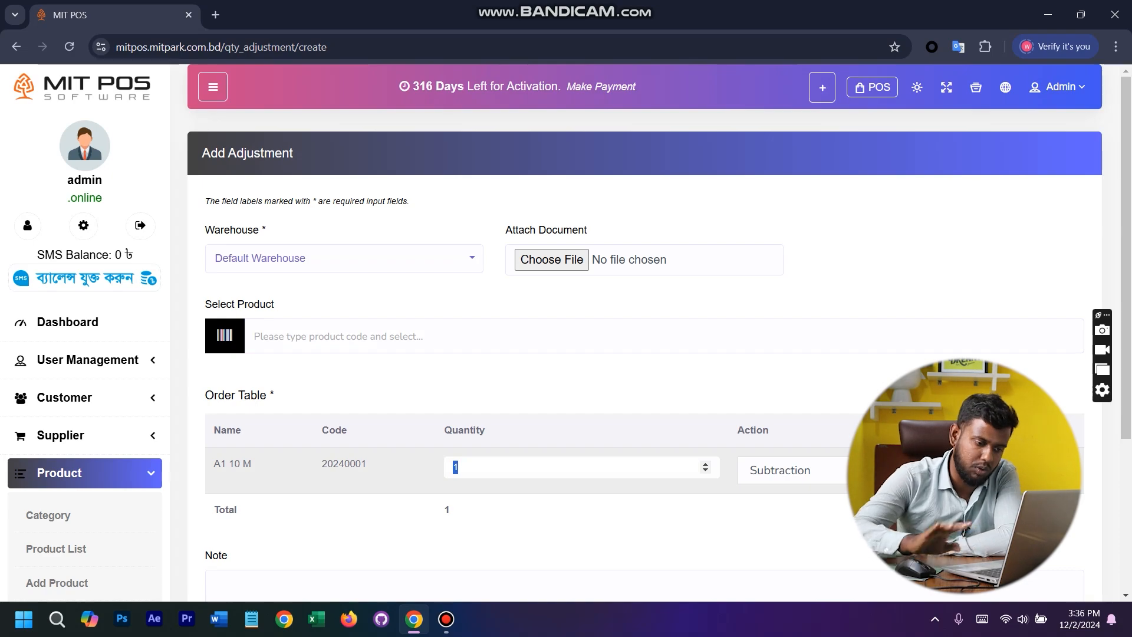
click(790, 470)
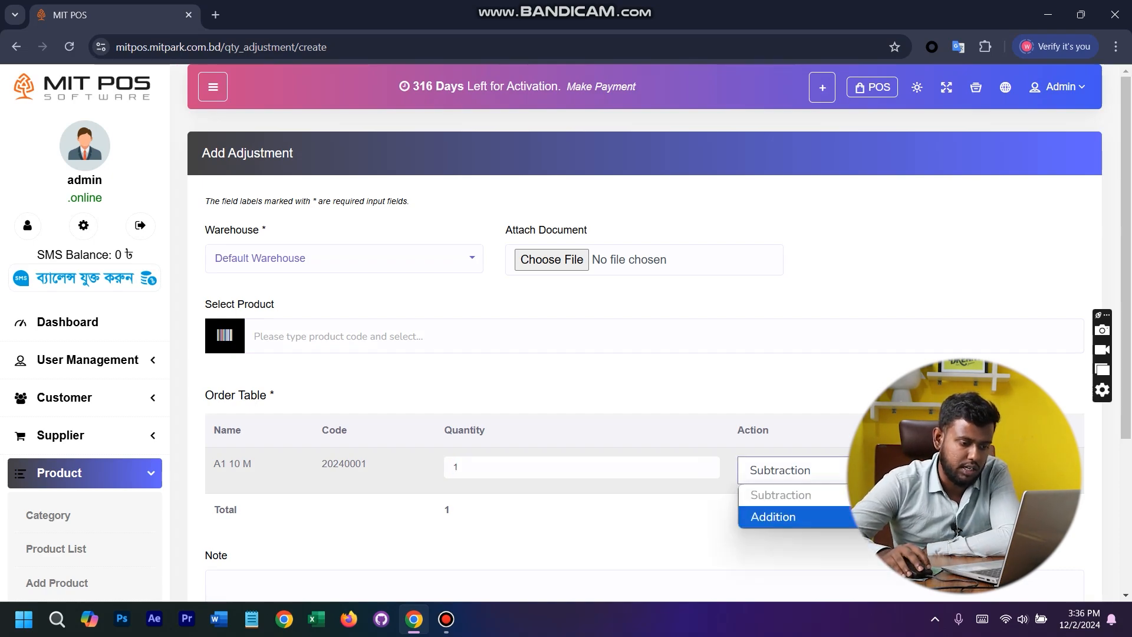
click(873, 495)
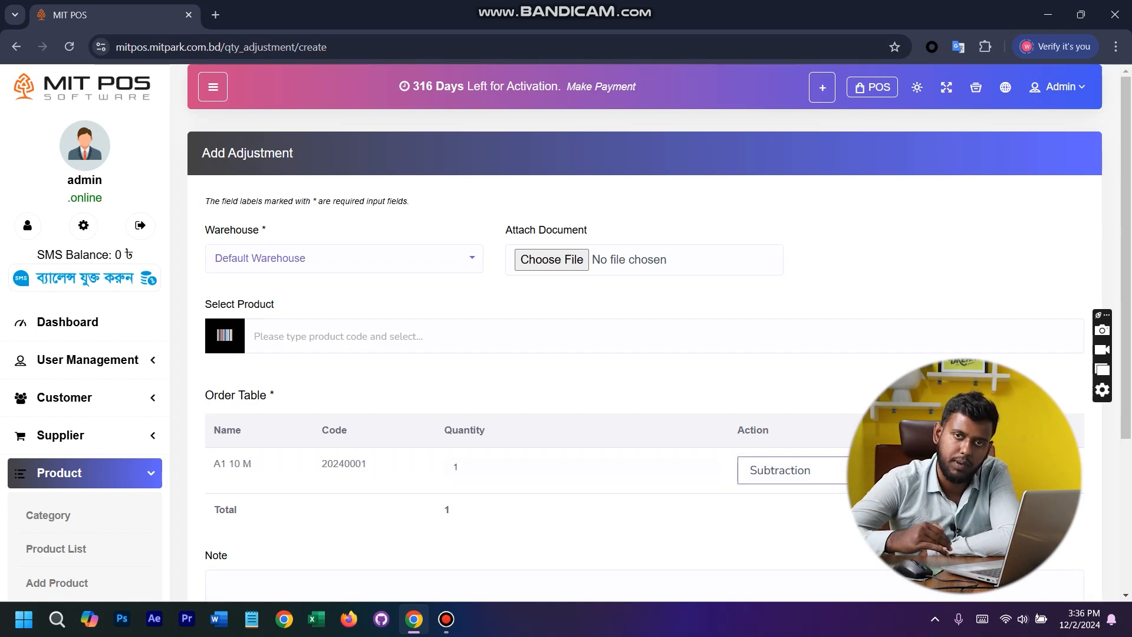
click(790, 469)
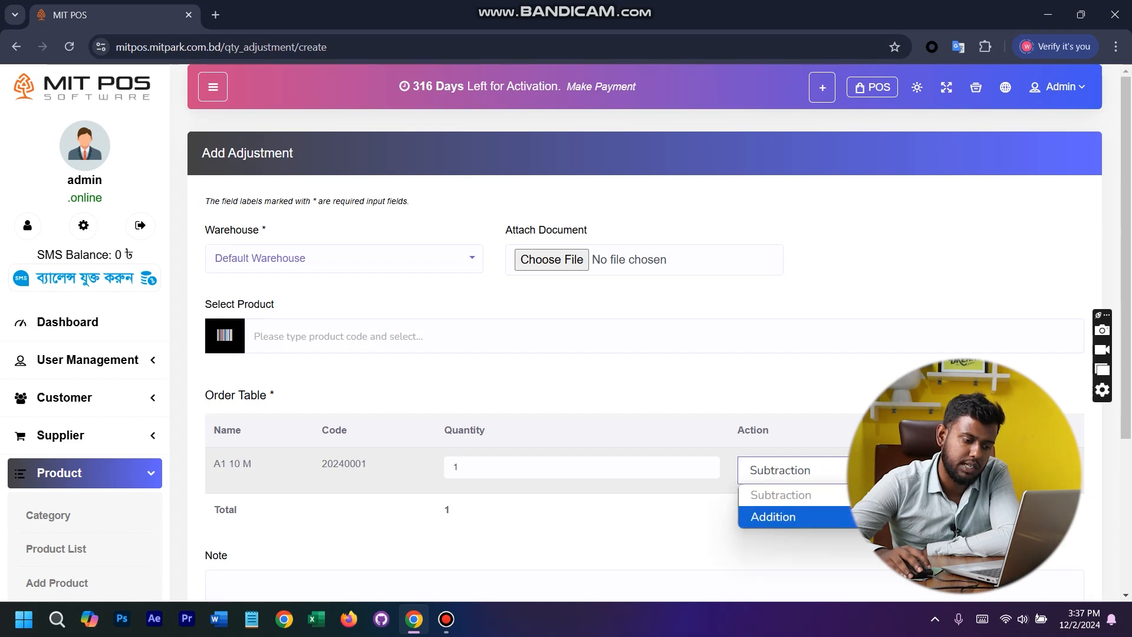
click(770, 516)
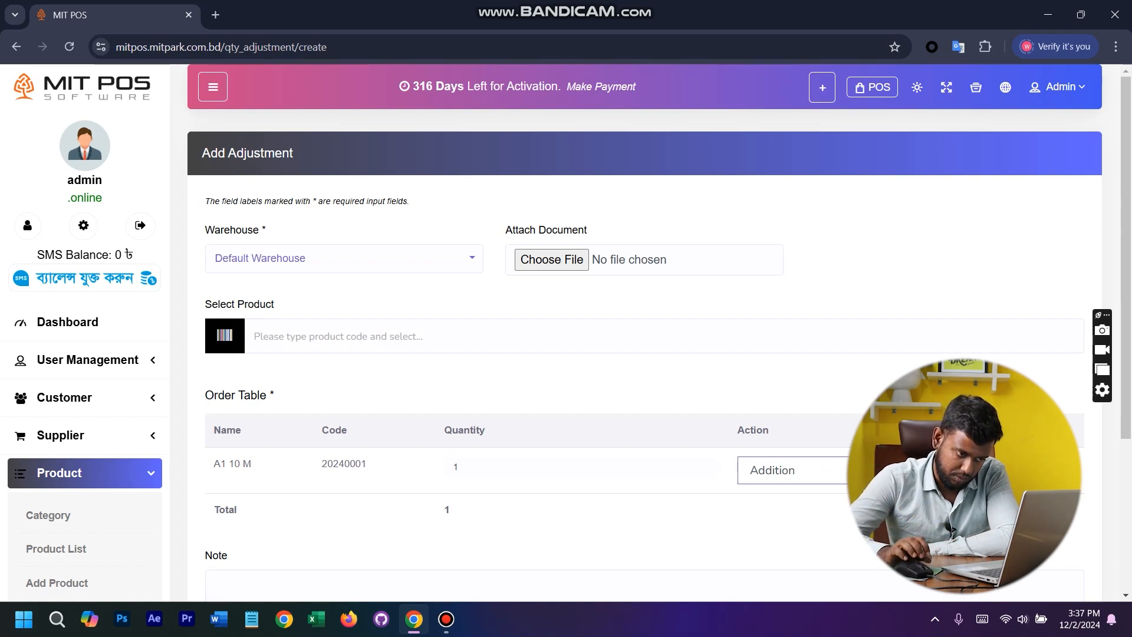
click(902, 470)
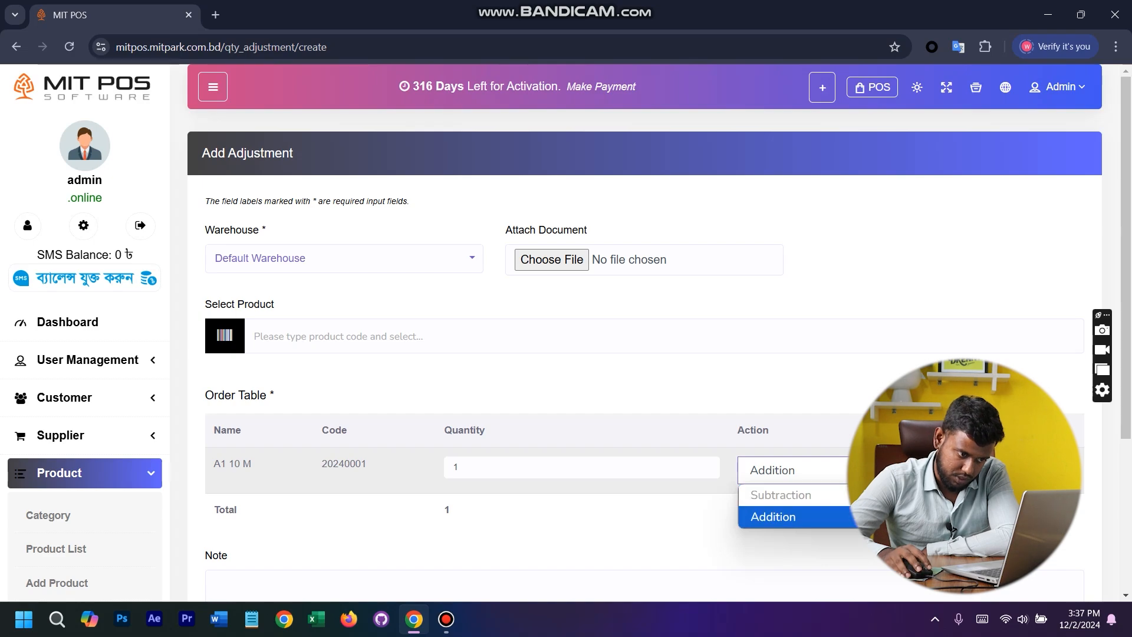
click(901, 516)
- Remove A1 10 M from the adjustment's order table
scroll(649, 330, down, 4)
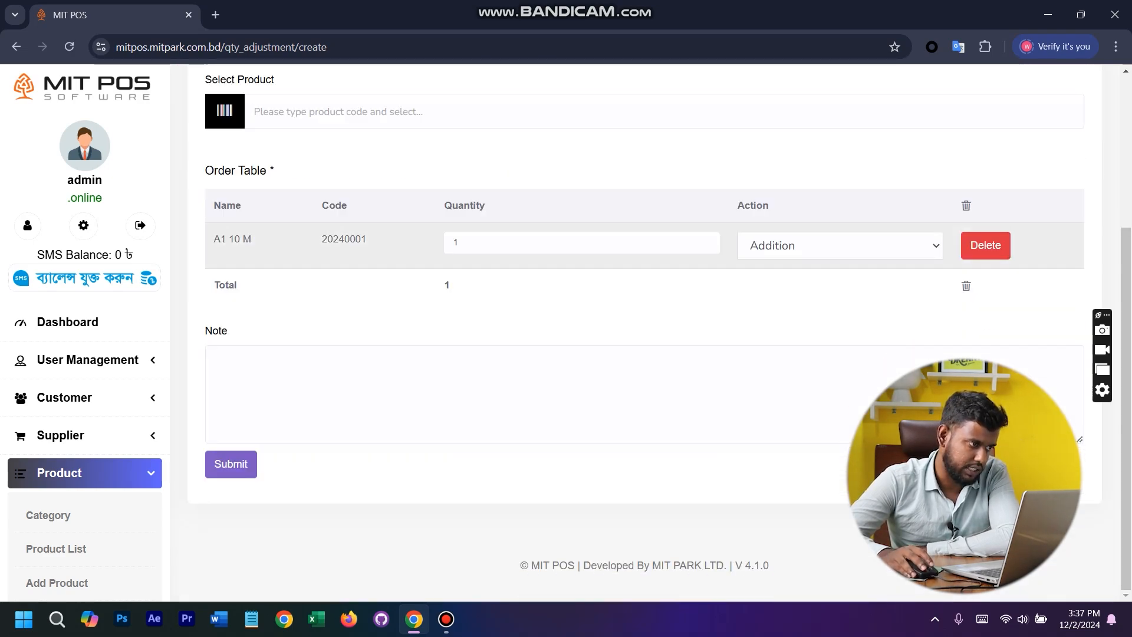
scroll(648, 247, up, 3)
click(985, 441)
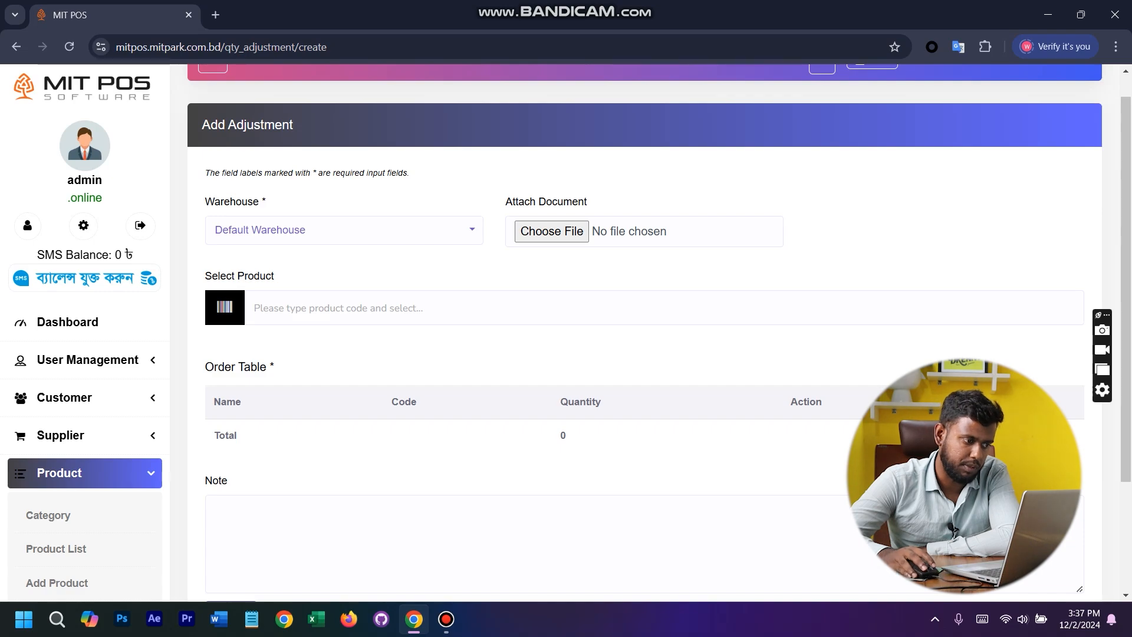
- Search the adjustment's products for "laptop", then for "hp p", and add HP Probook 21 to the order table
click(369, 307)
text(l)
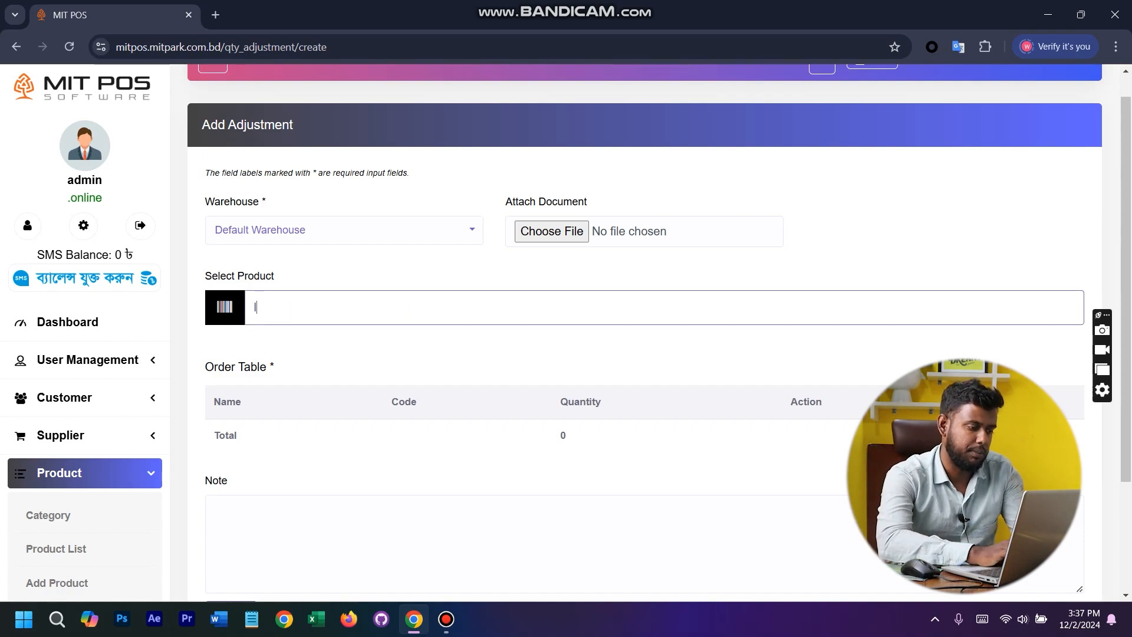
text(apto)
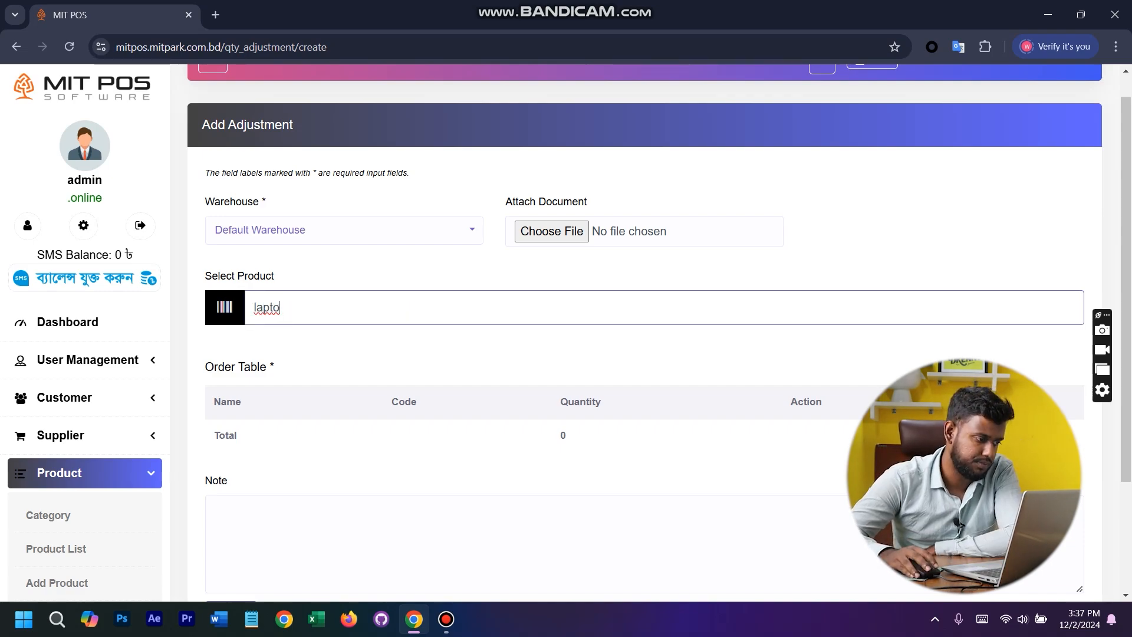
text(p)
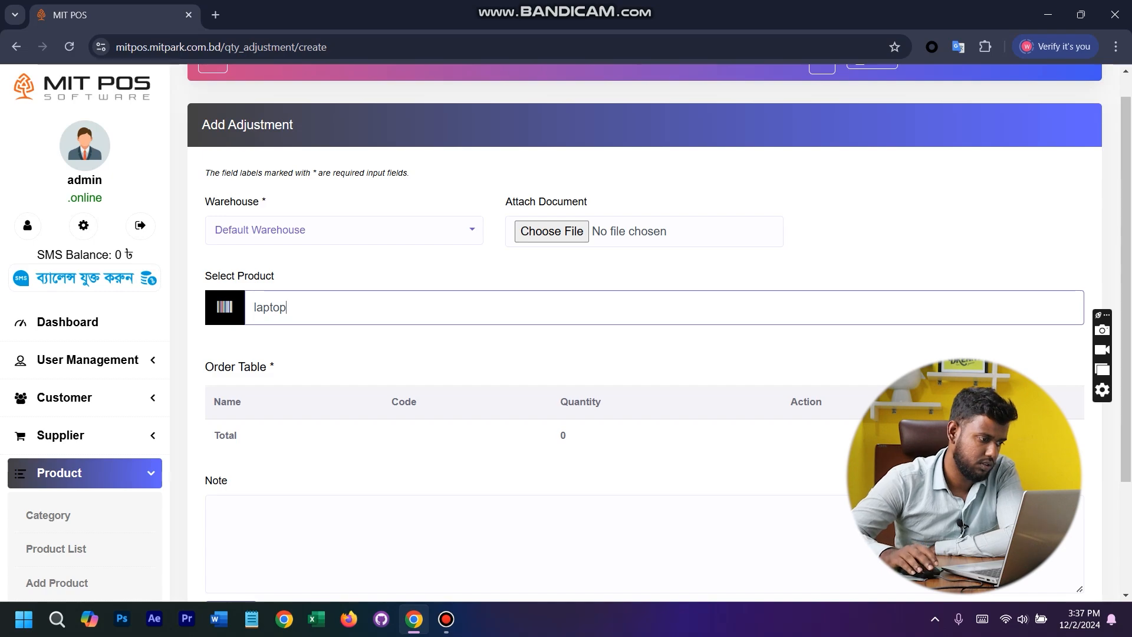
key(ctrl+a)
text(hp)
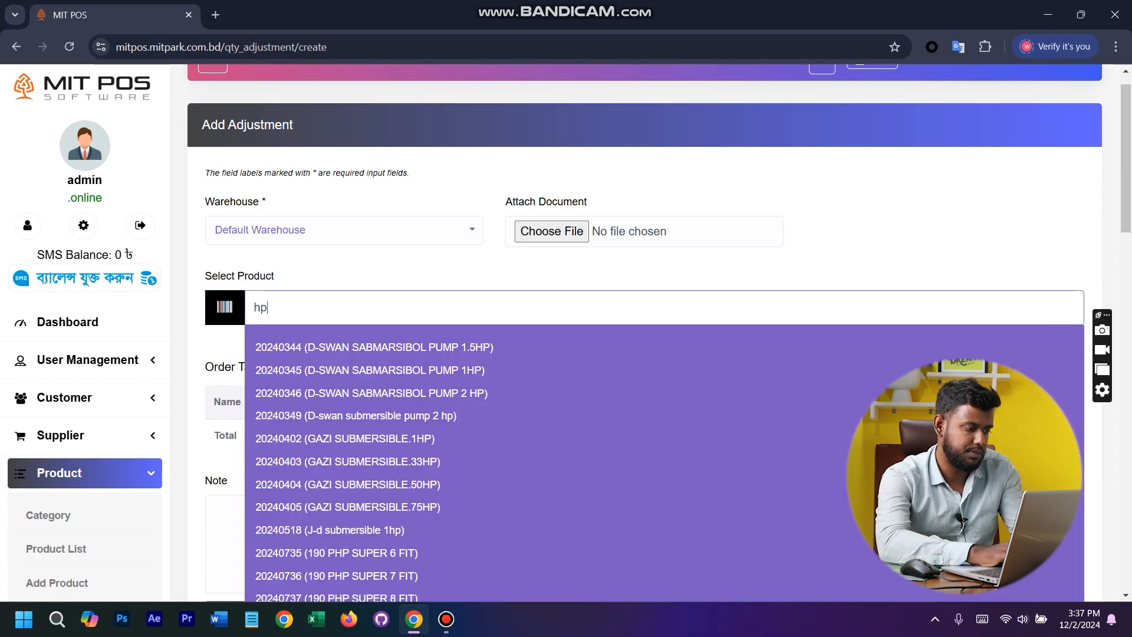
text( p)
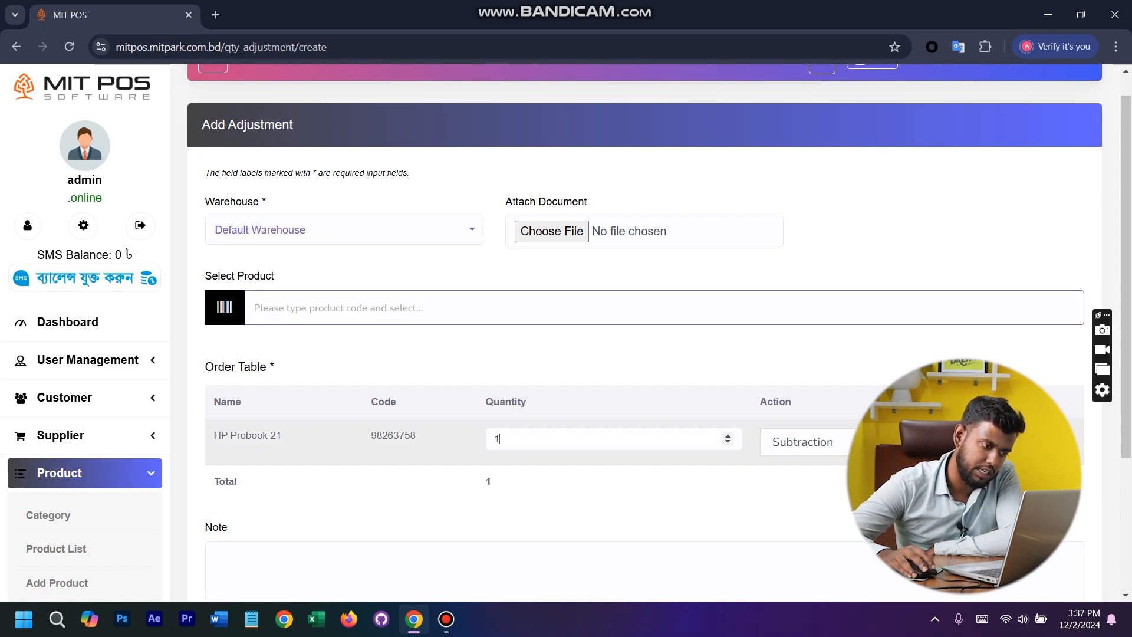
- Set the adjustment action for HP Probook 21 to Addition and submit the adjustment
double_click(497, 438)
click(802, 441)
click(796, 488)
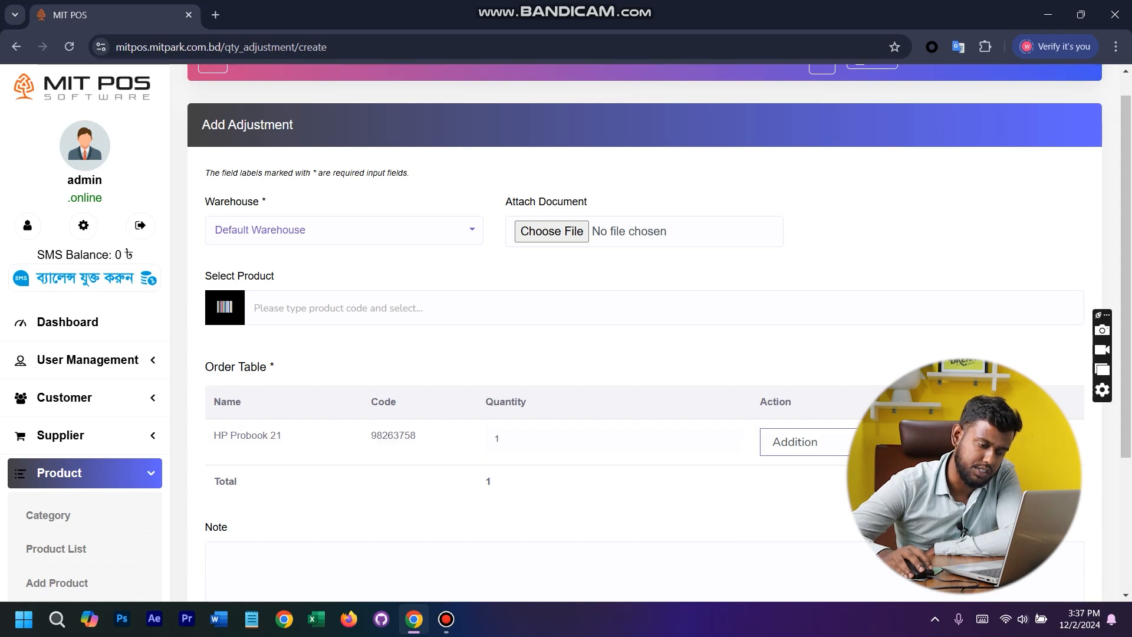
scroll(644, 330, down, 3)
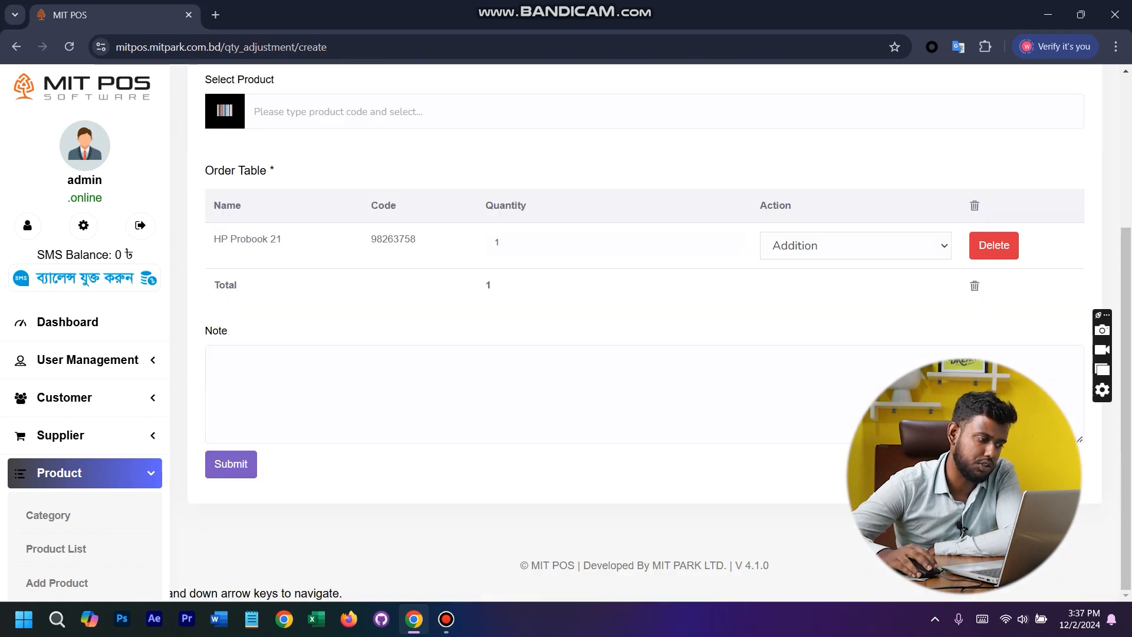
click(230, 464)
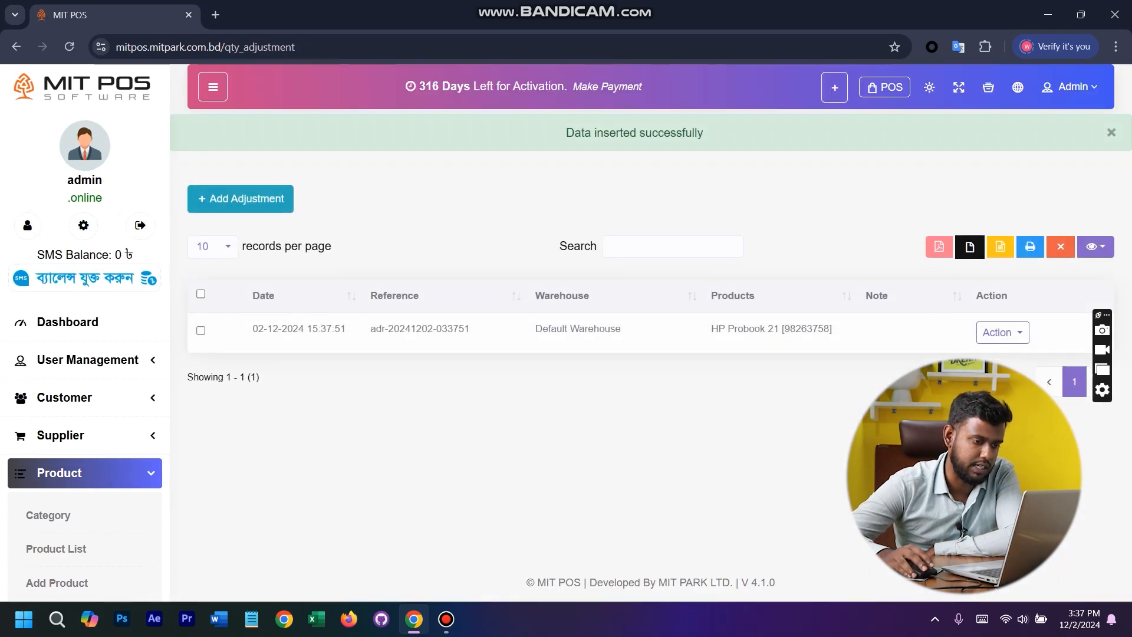
- Open the product list and search for "hp pro" to check the adjusted stock quantity
scroll(83, 396, down, 5)
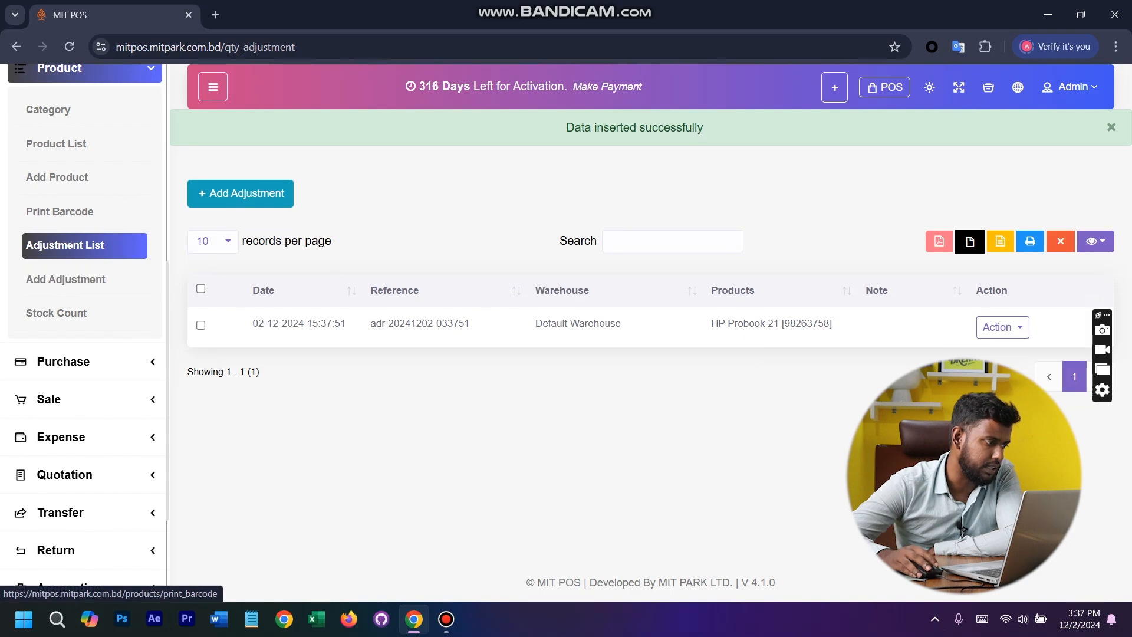
click(56, 143)
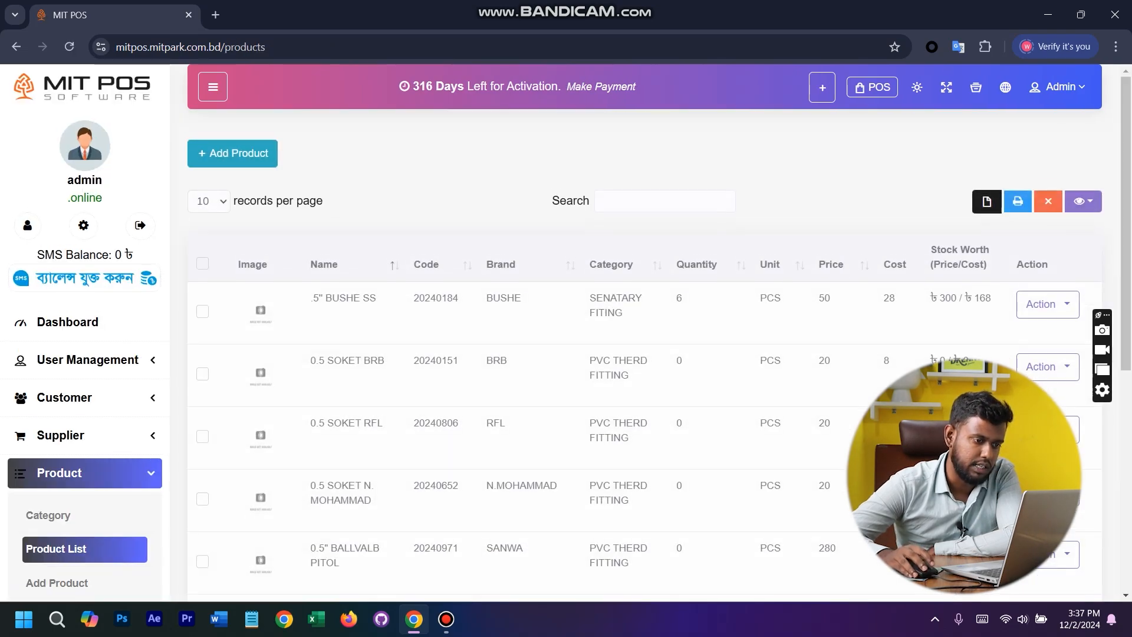
click(601, 192)
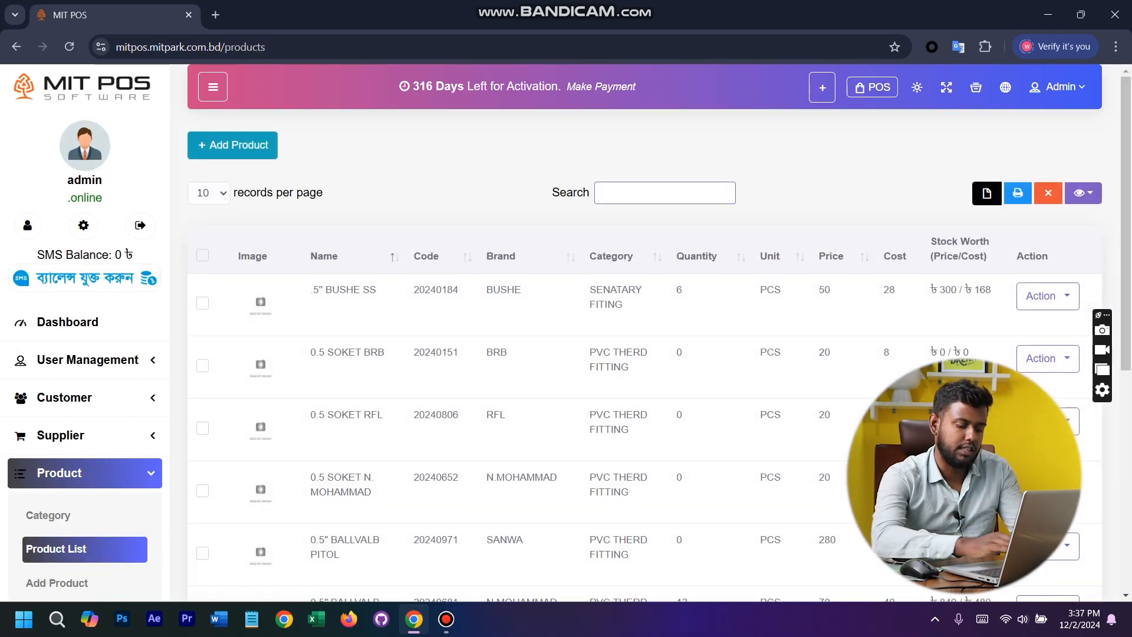
text(hp)
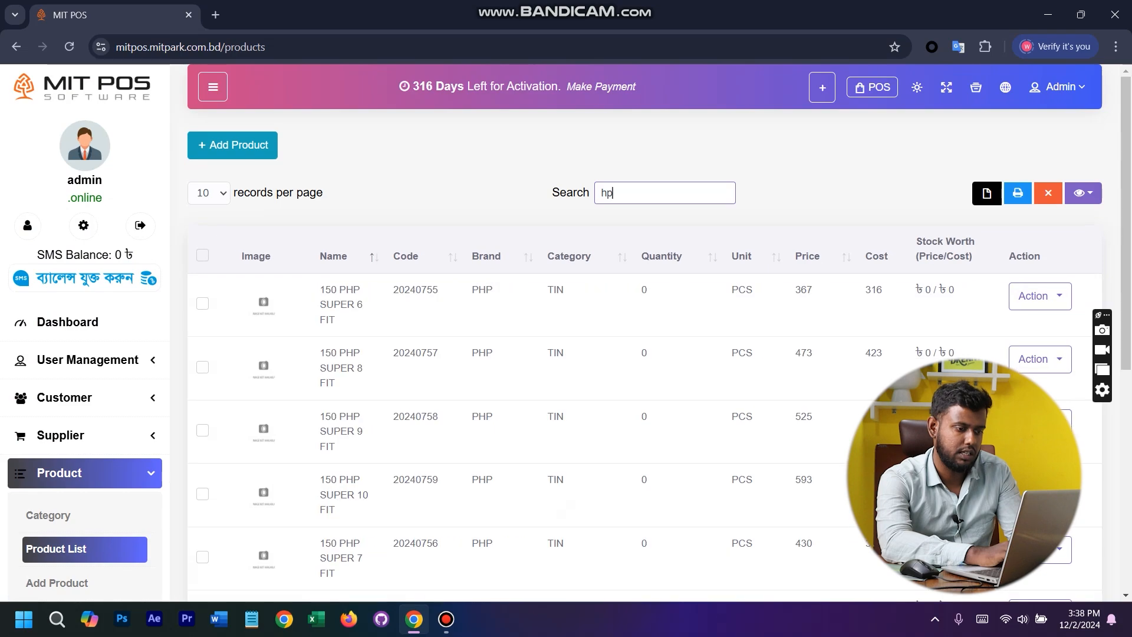
text( pro)
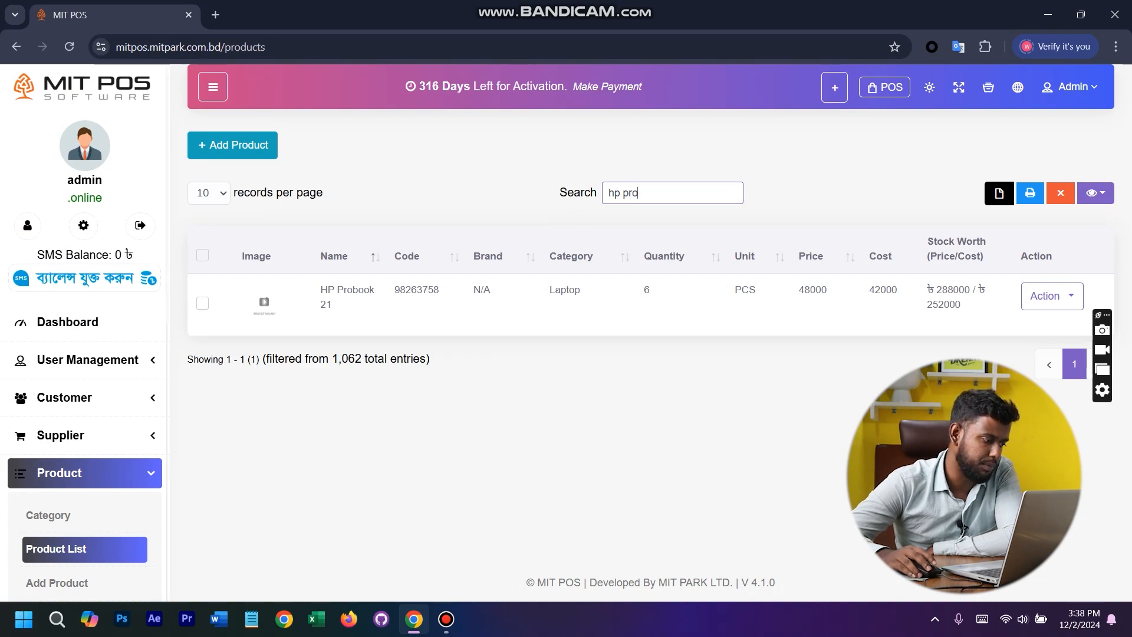
- Open the stock count page and submit a new Full stock count for Default Warehouse
scroll(89, 361, down, 6)
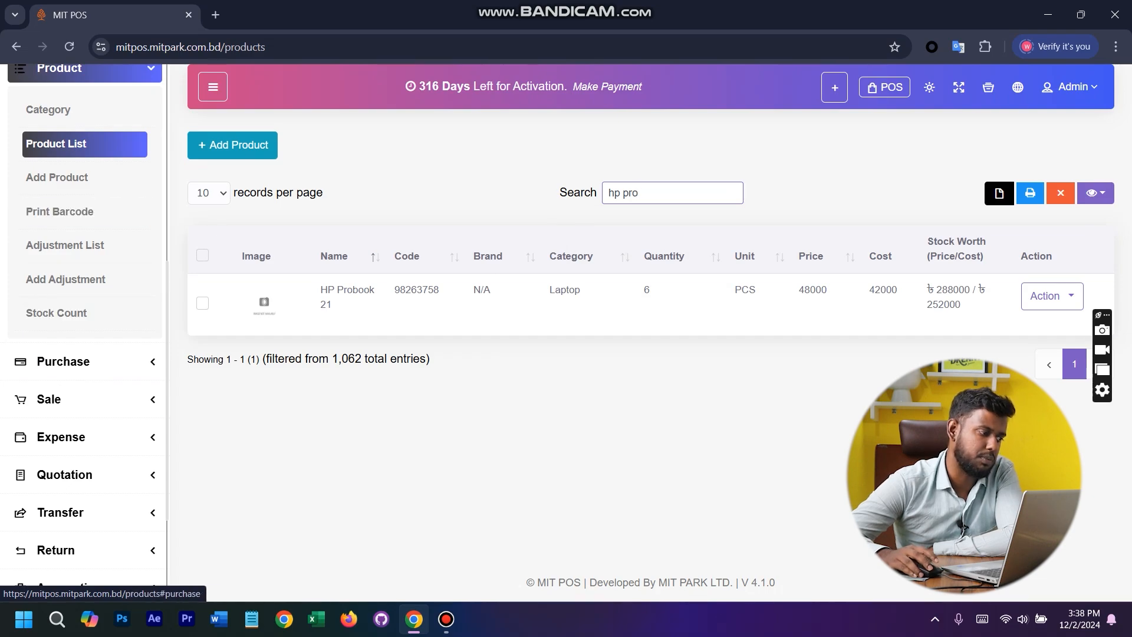
click(85, 313)
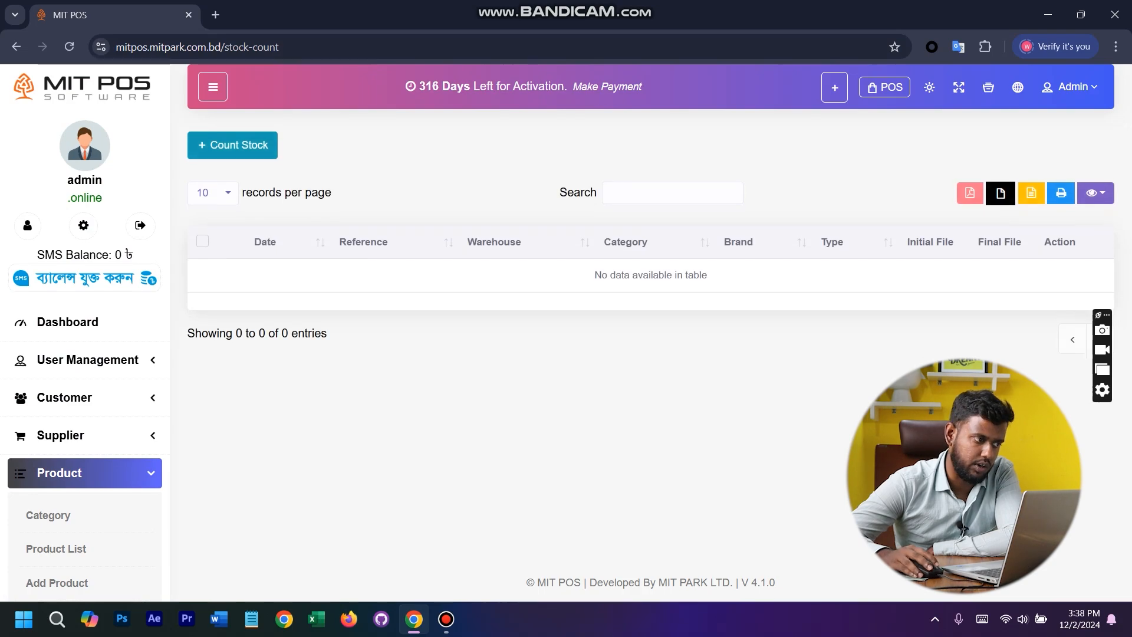
click(232, 149)
click(418, 215)
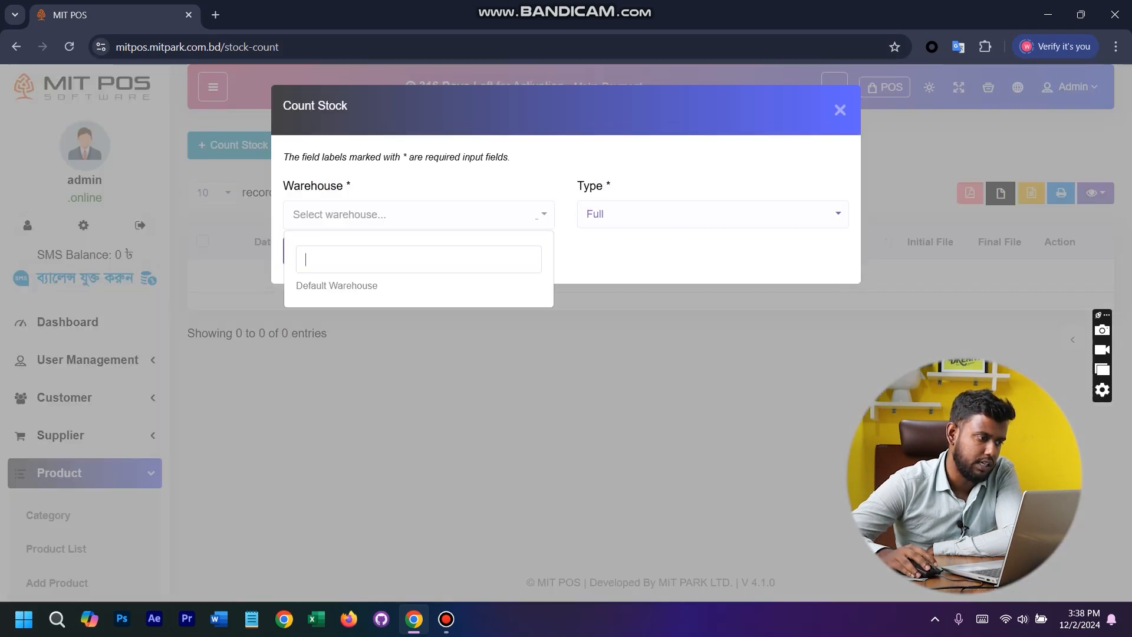
click(412, 285)
click(712, 214)
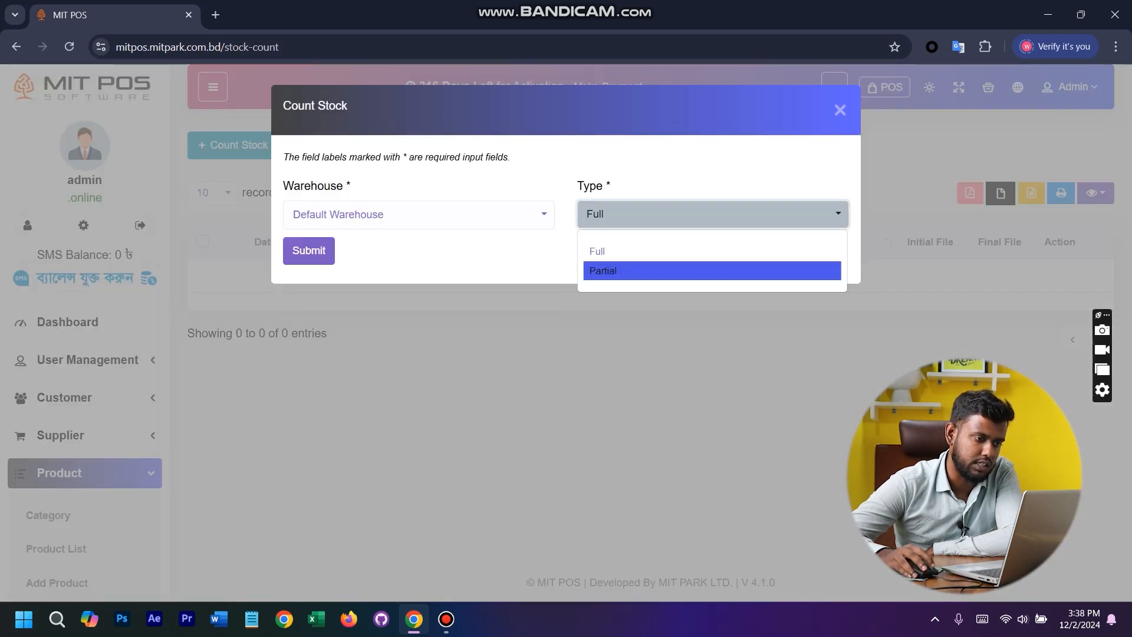
click(712, 252)
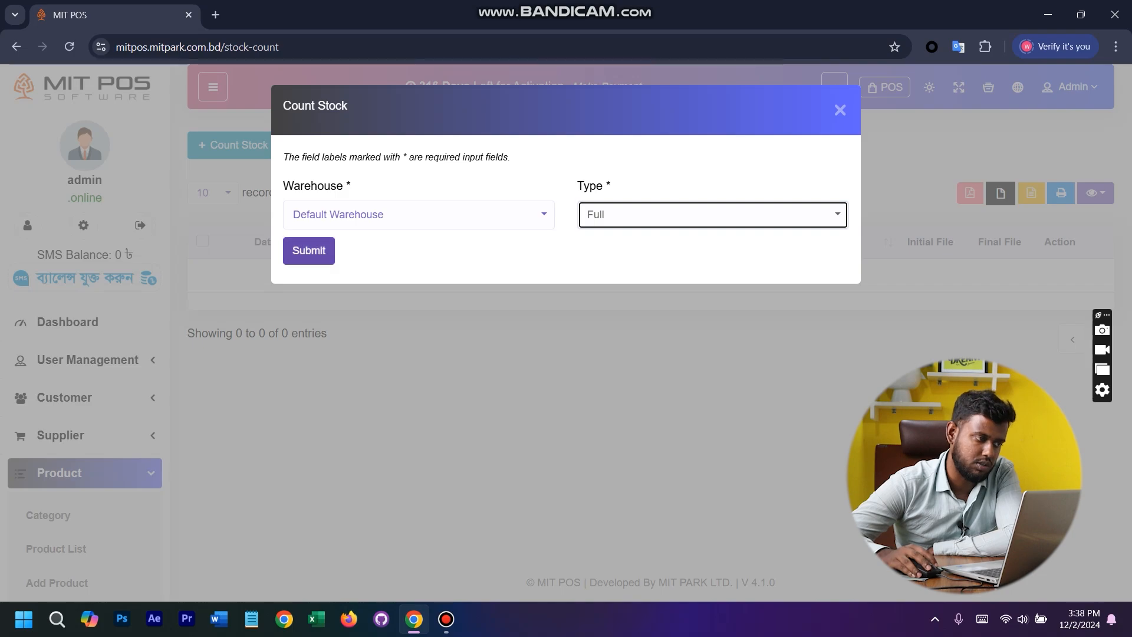
click(308, 251)
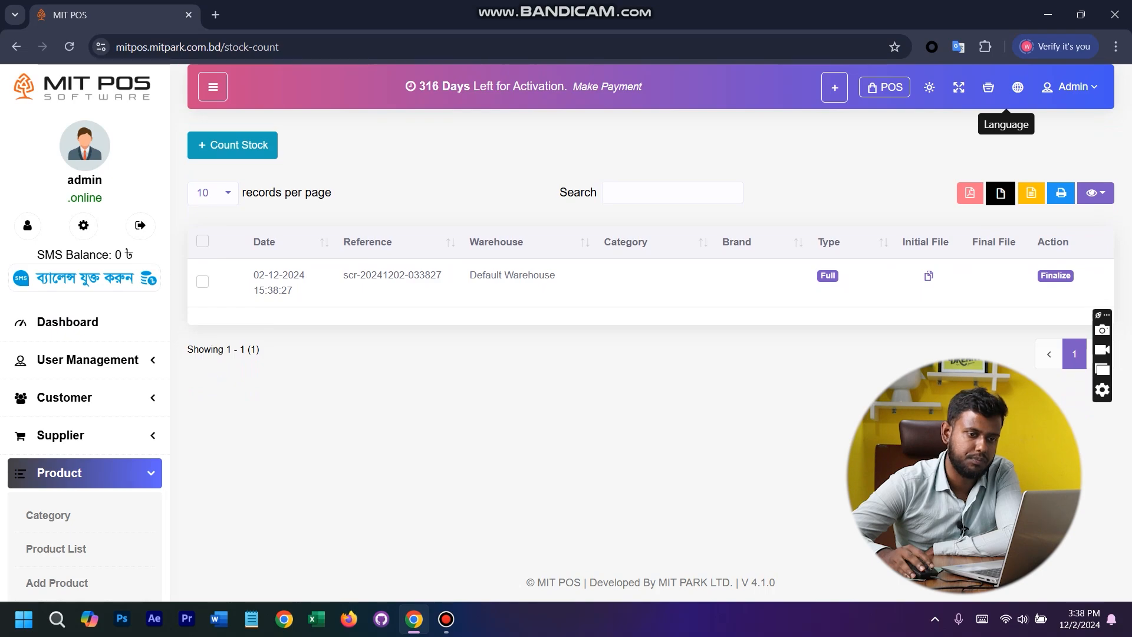
- Return from the stock count page to the full product list
scroll(83, 473, down, 6)
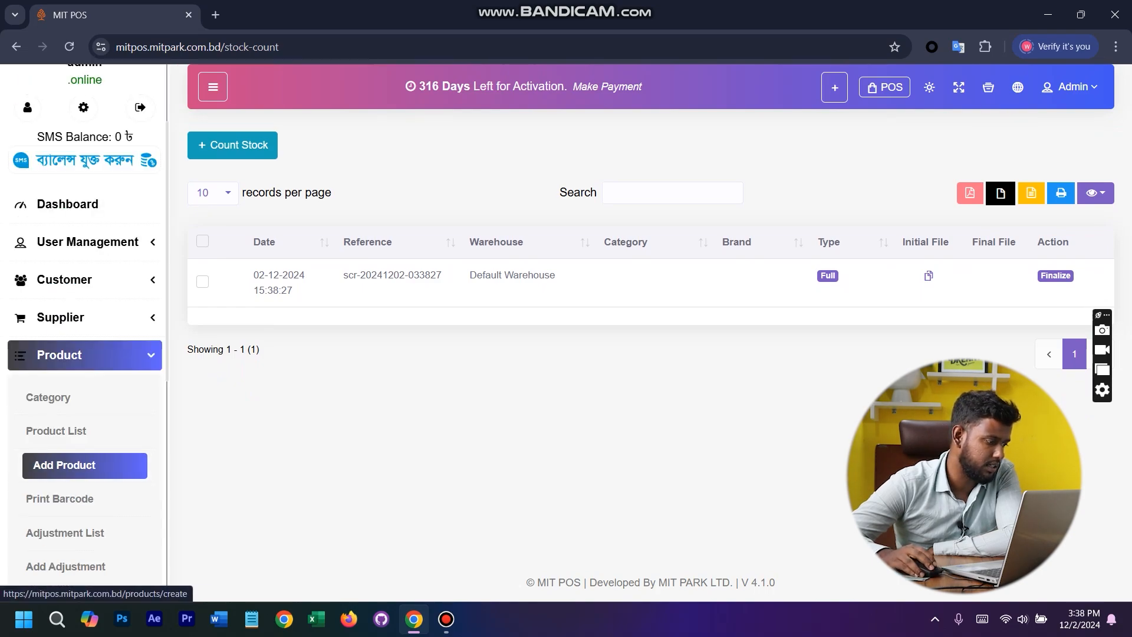
click(63, 144)
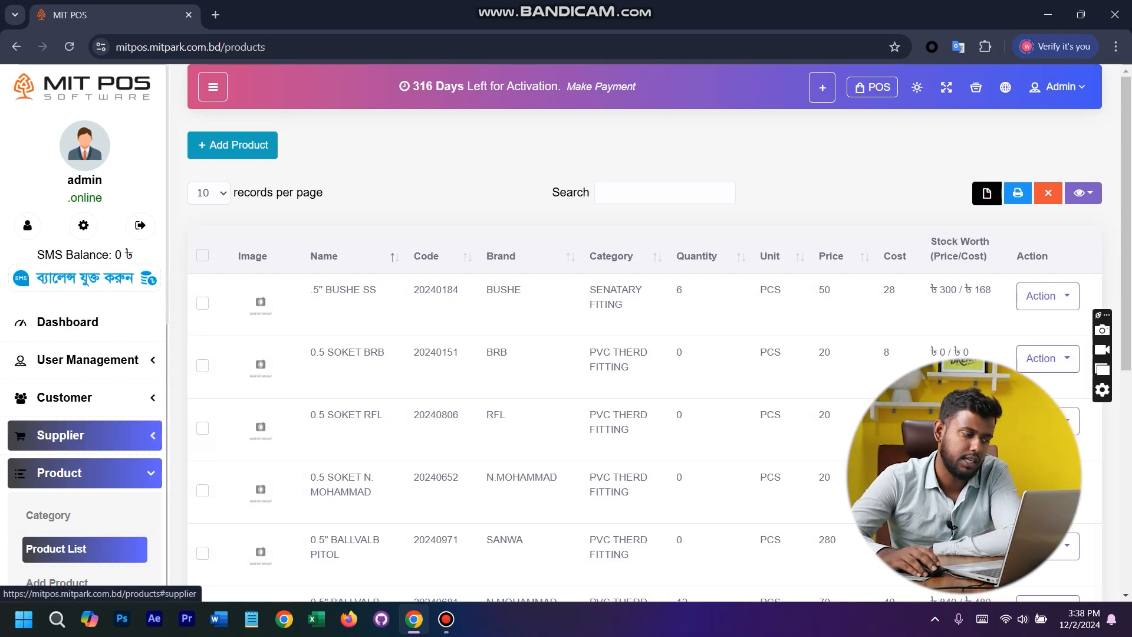
- Open the customer list and bring up a blank Add Customer form
scroll(84, 435, down, 6)
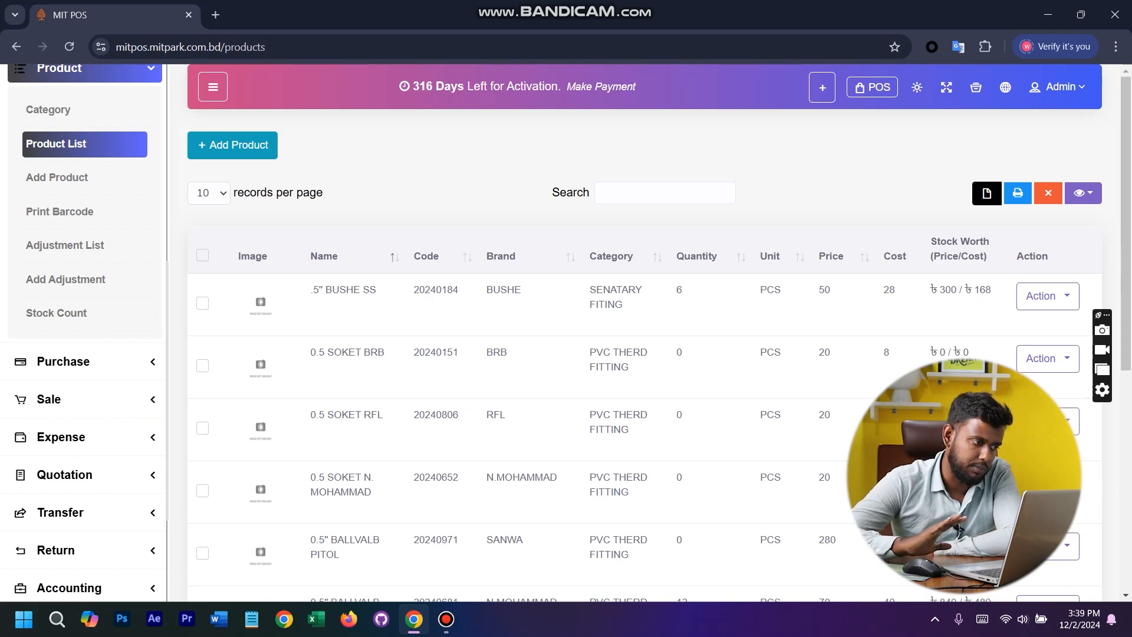
scroll(85, 472, up, 6)
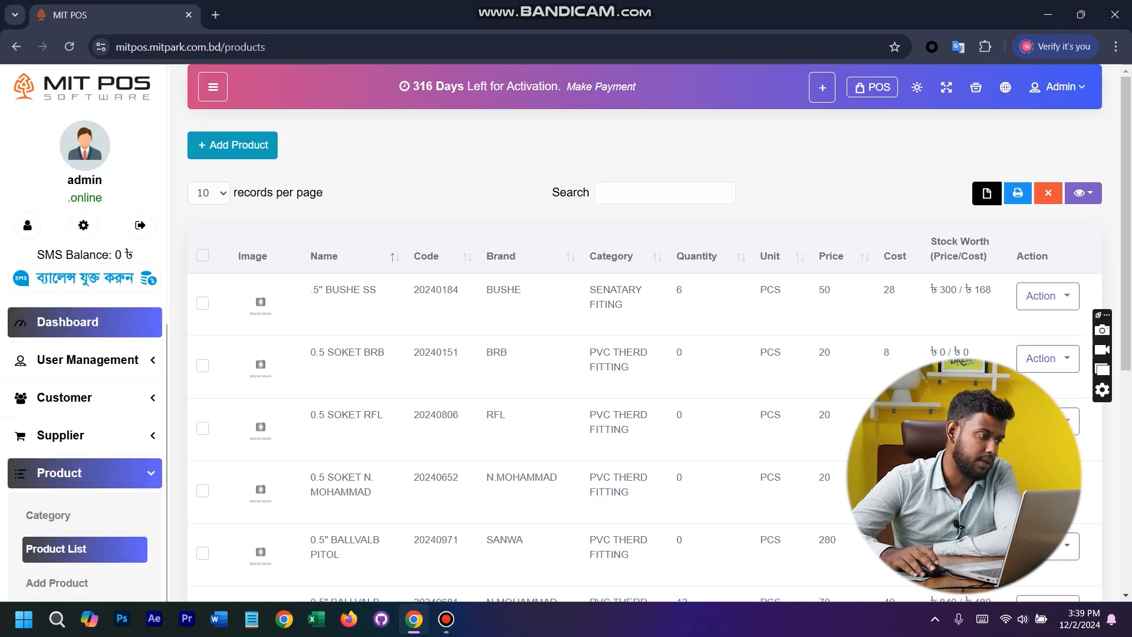
click(85, 473)
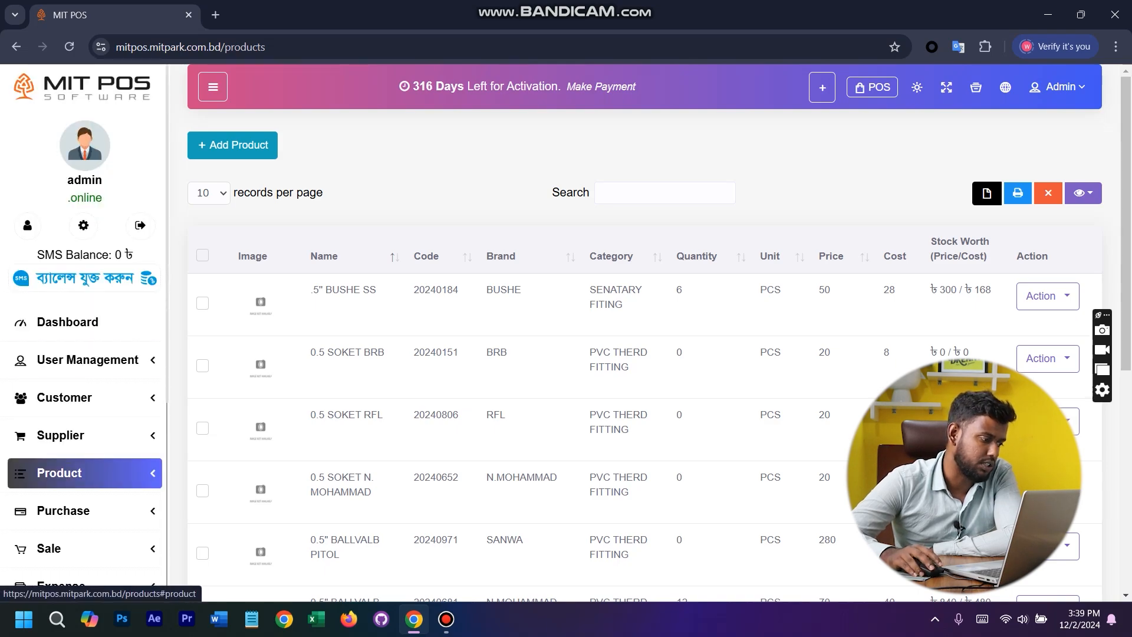
click(84, 397)
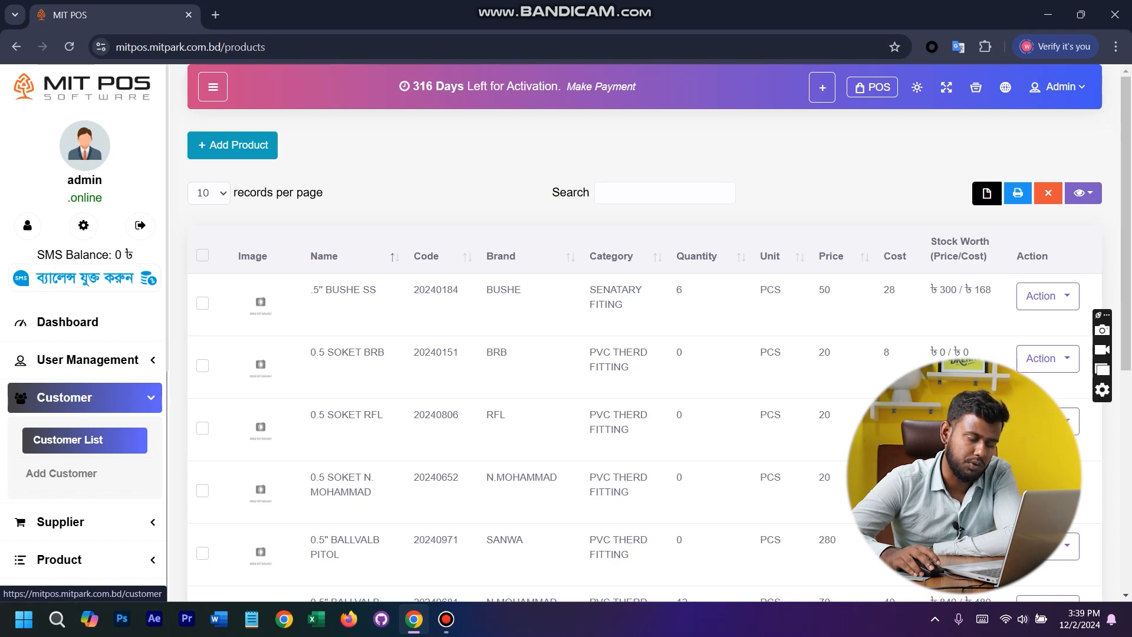
scroll(84, 441, down, 6)
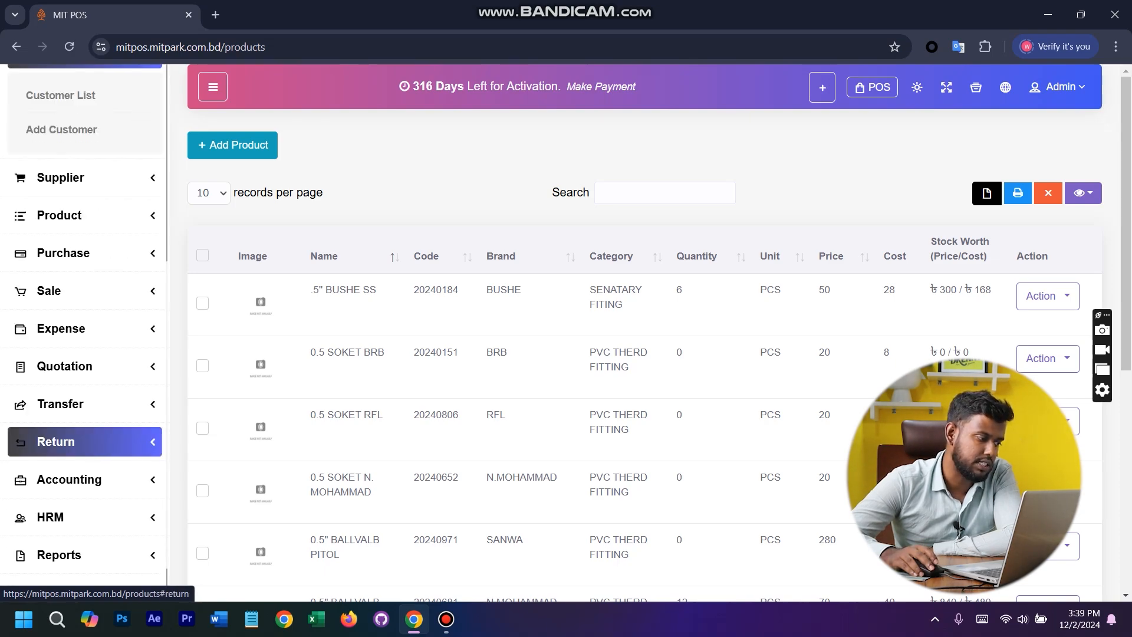
scroll(84, 441, up, 6)
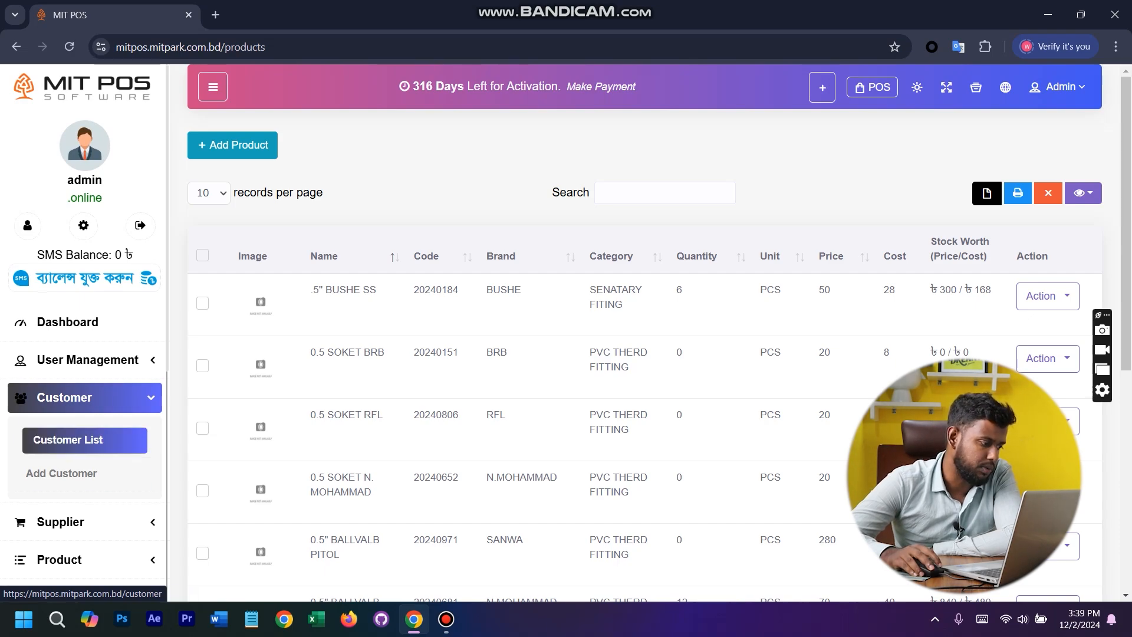
click(68, 440)
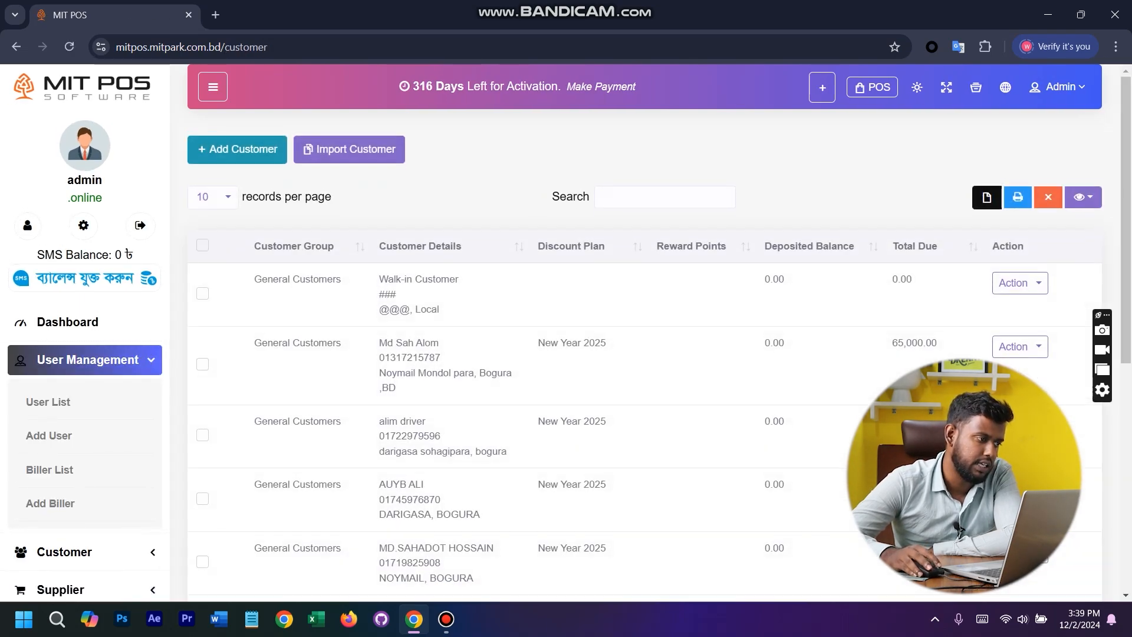
click(235, 147)
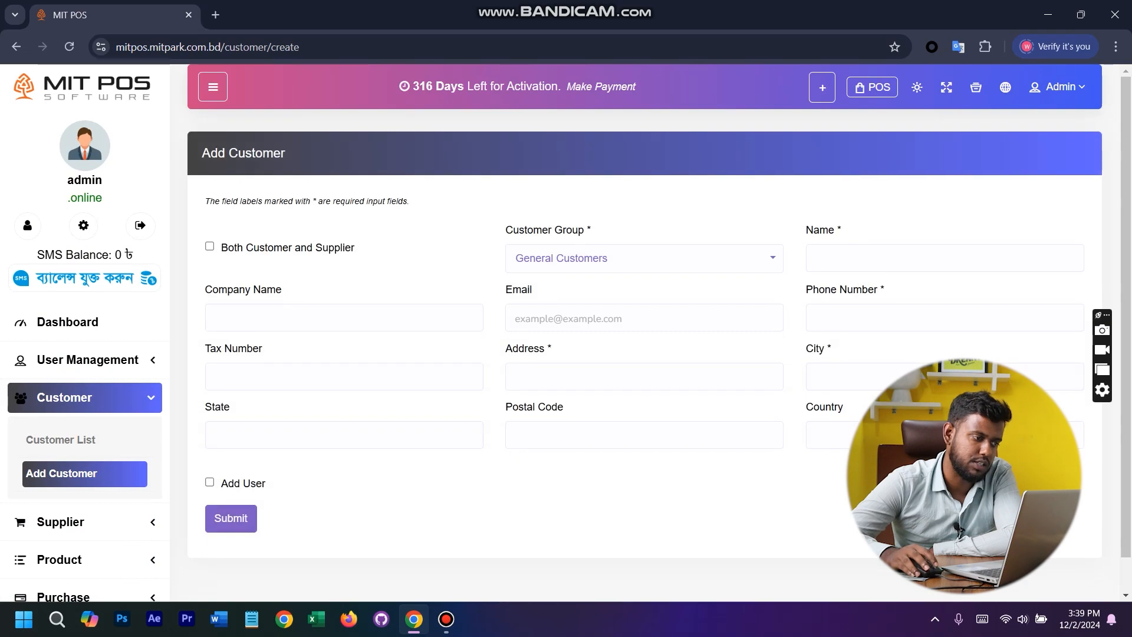
- Keep General Customers as the customer group and go over the name, company name and phone number fields of the new customer form
click(766, 259)
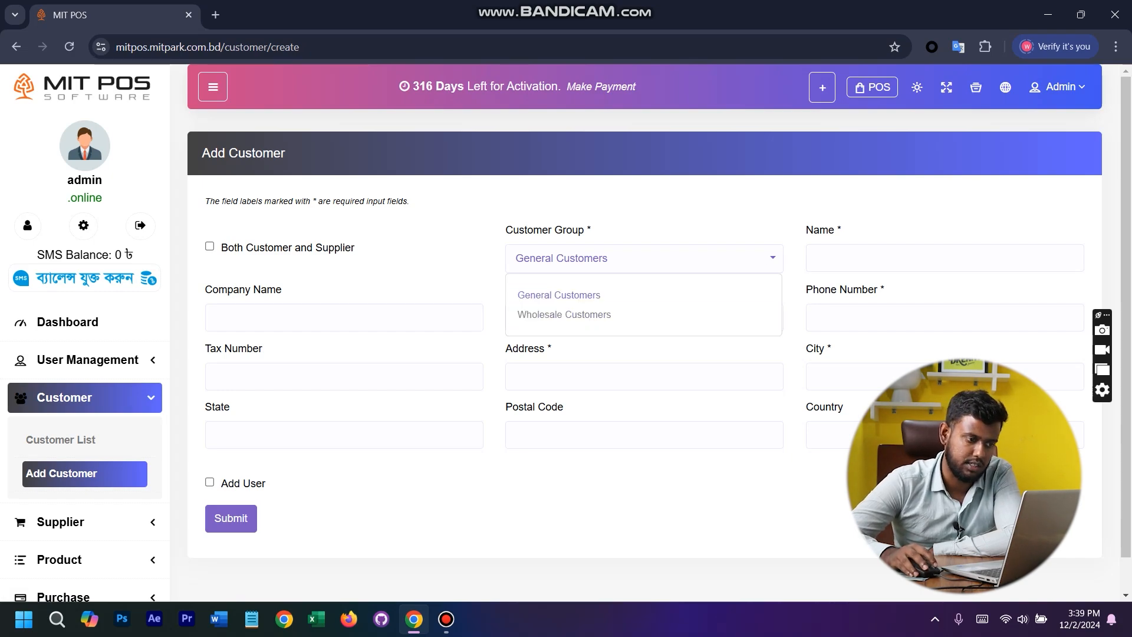
click(559, 295)
click(945, 258)
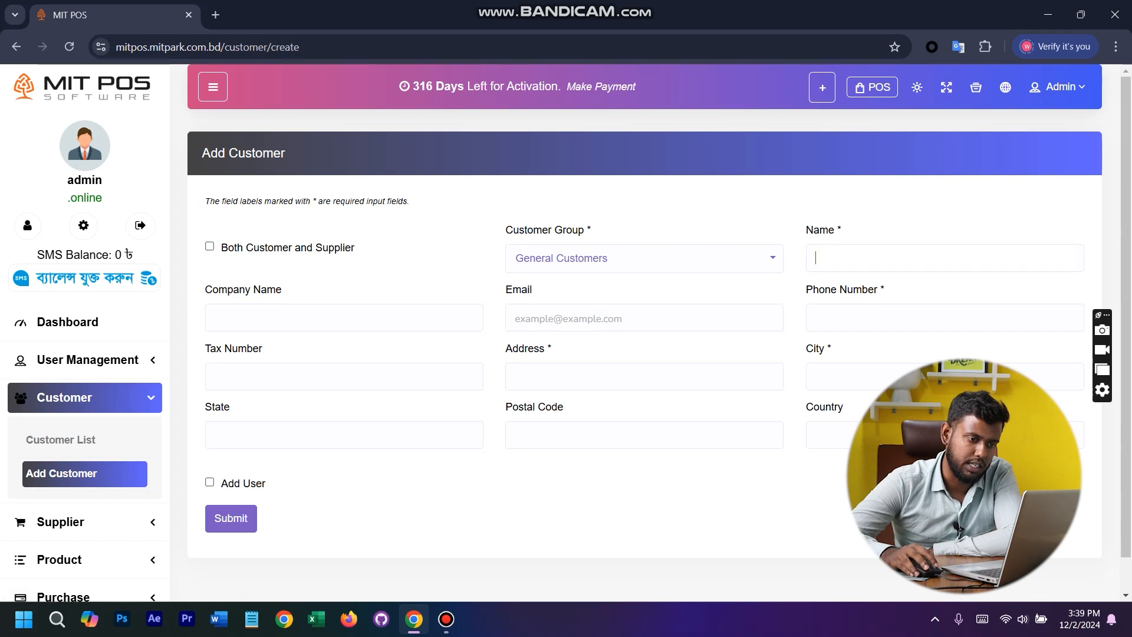
click(343, 318)
click(944, 318)
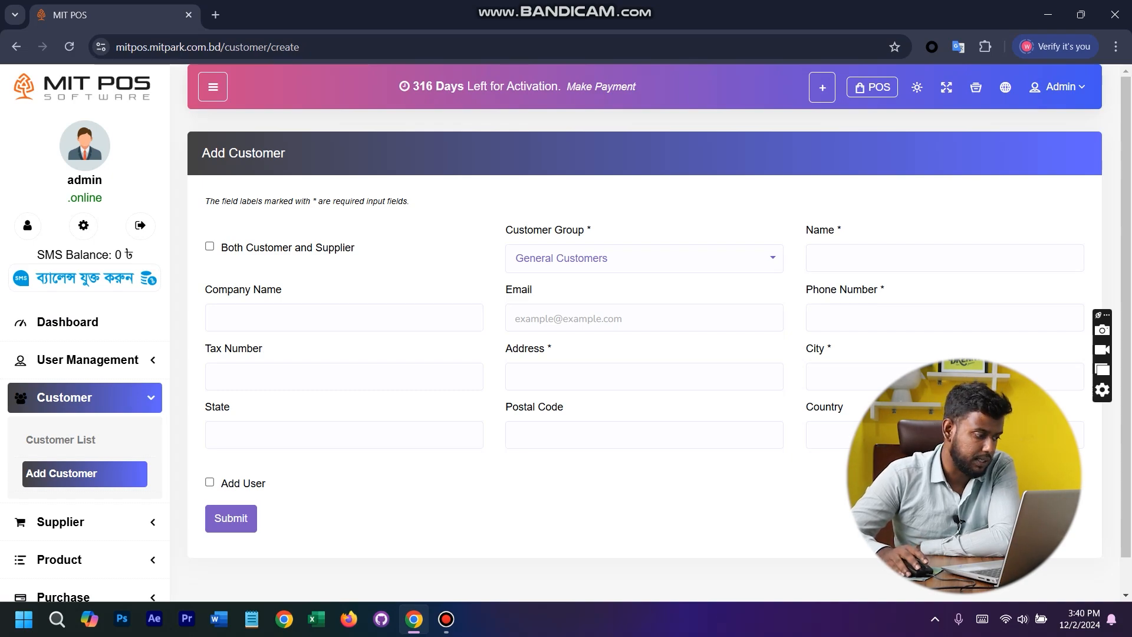
- Open the supplier list and bring up a blank Add Supplier form
scroll(82, 324, down, 5)
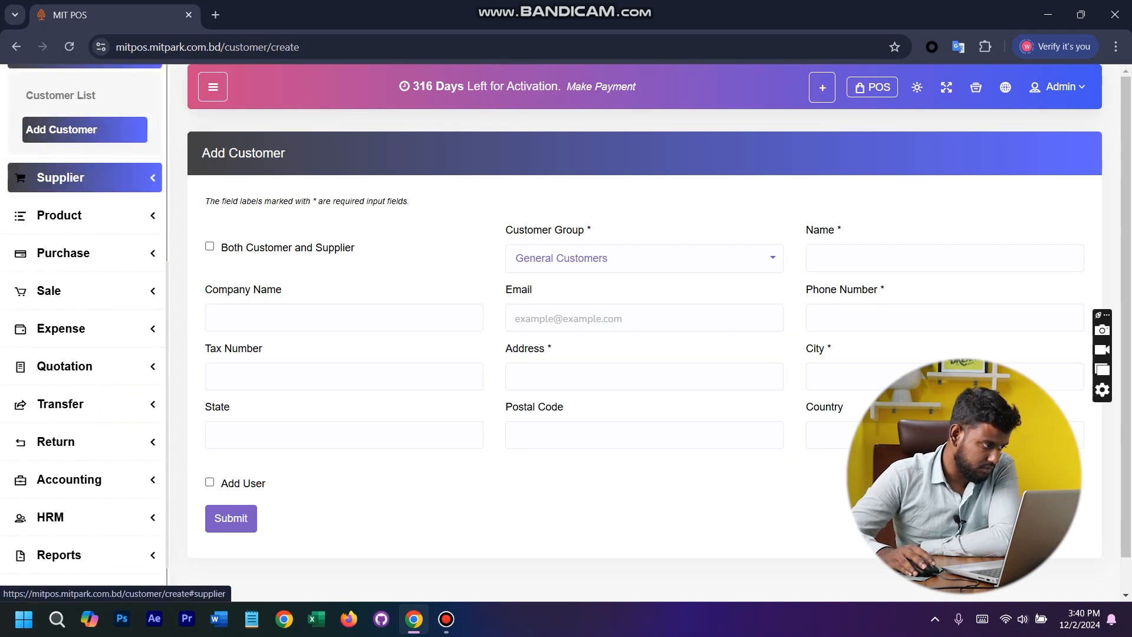
click(83, 177)
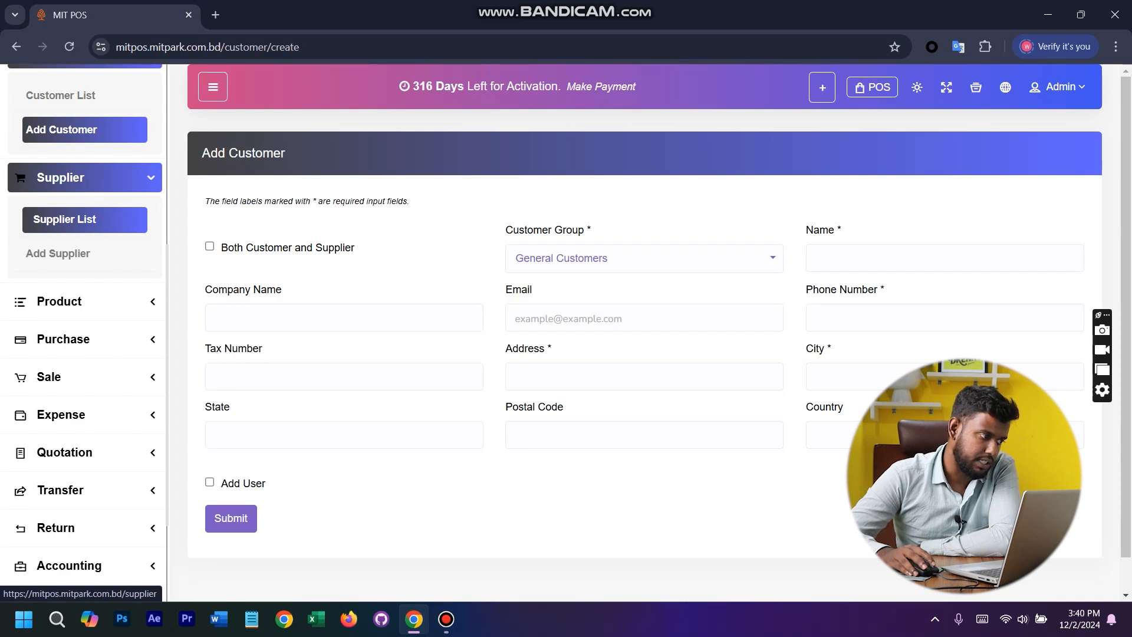
click(84, 220)
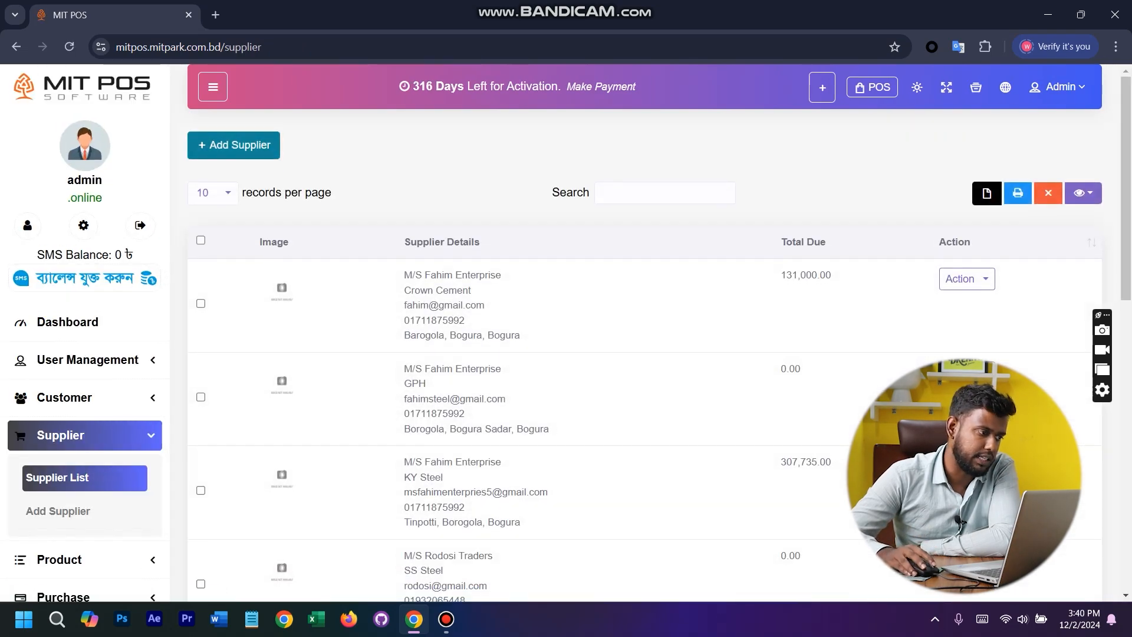
click(233, 145)
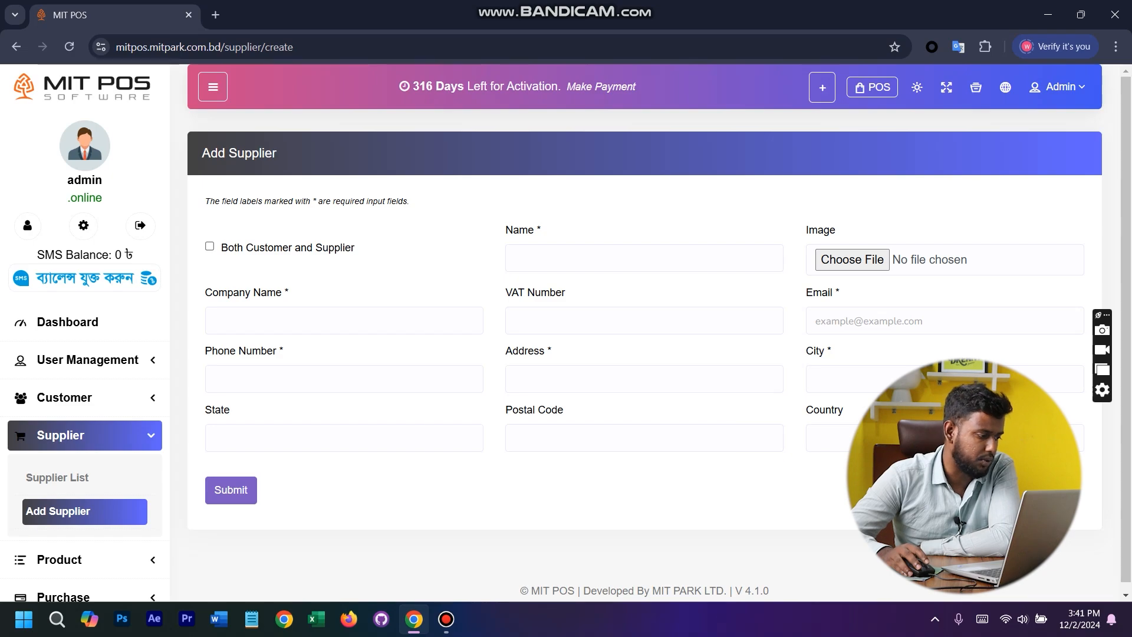
- Return to the customer list and look through the customers' details and dues
click(65, 397)
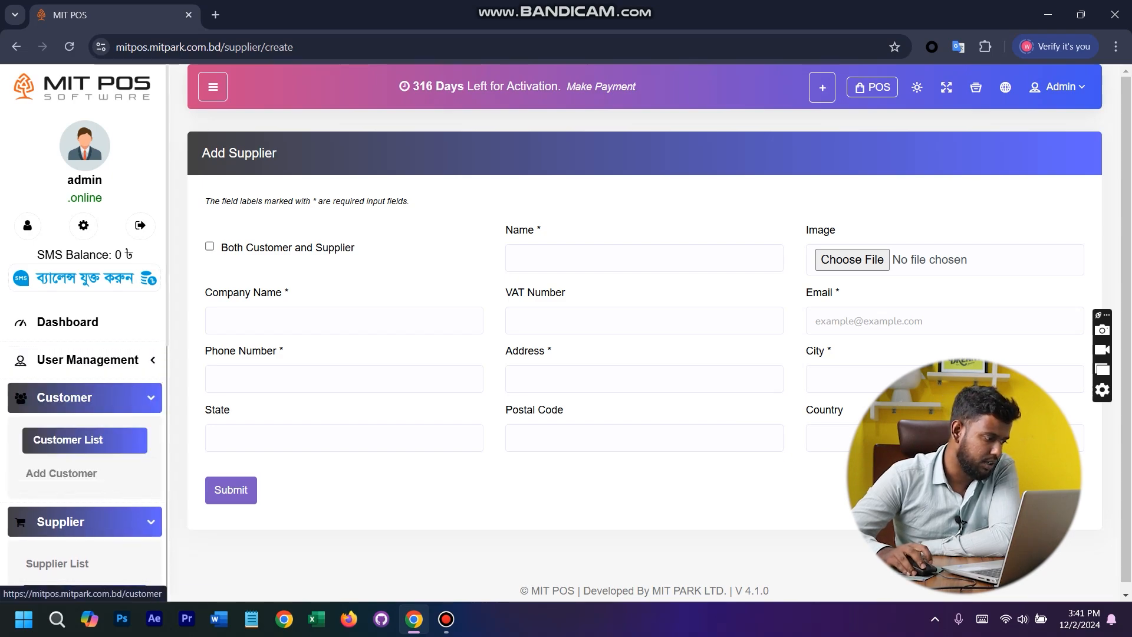
click(68, 440)
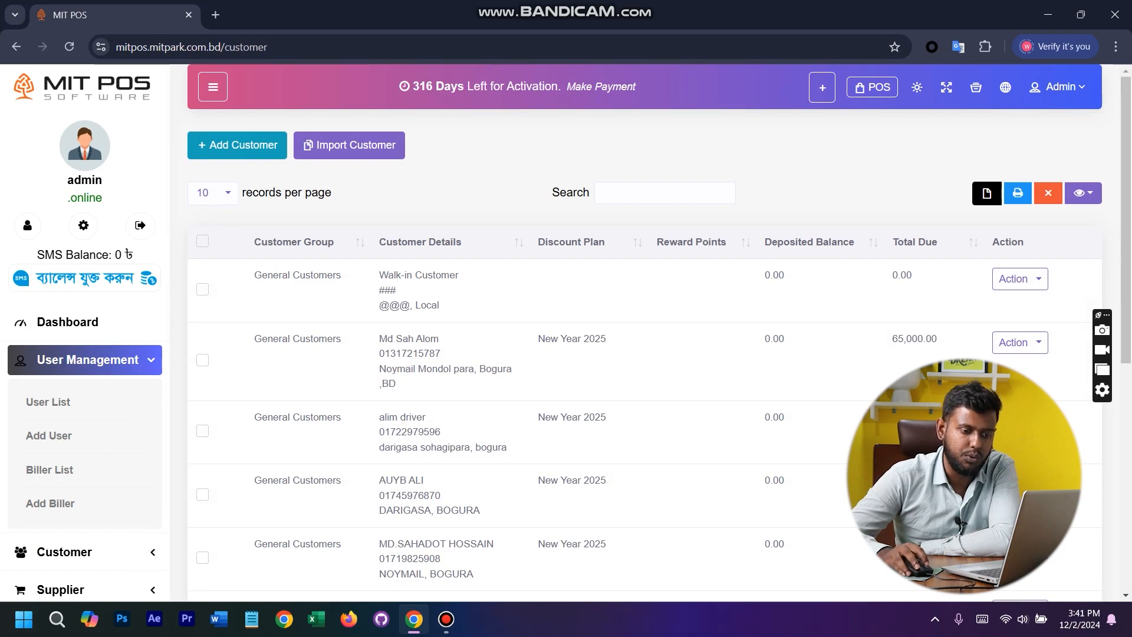
scroll(642, 413, down, 6)
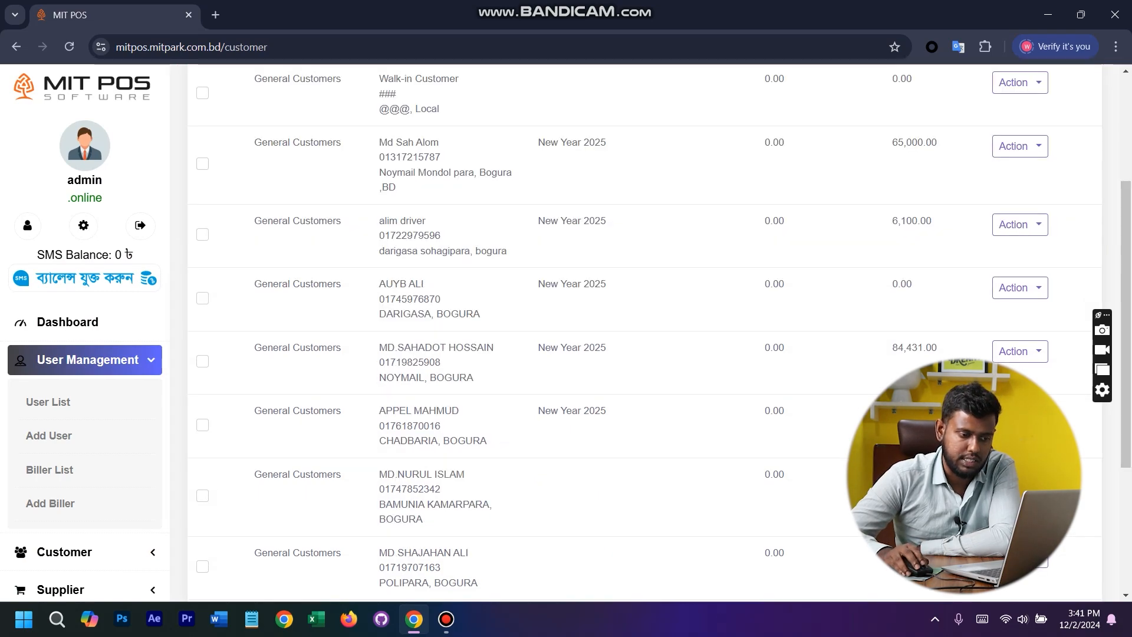
scroll(643, 413, up, 6)
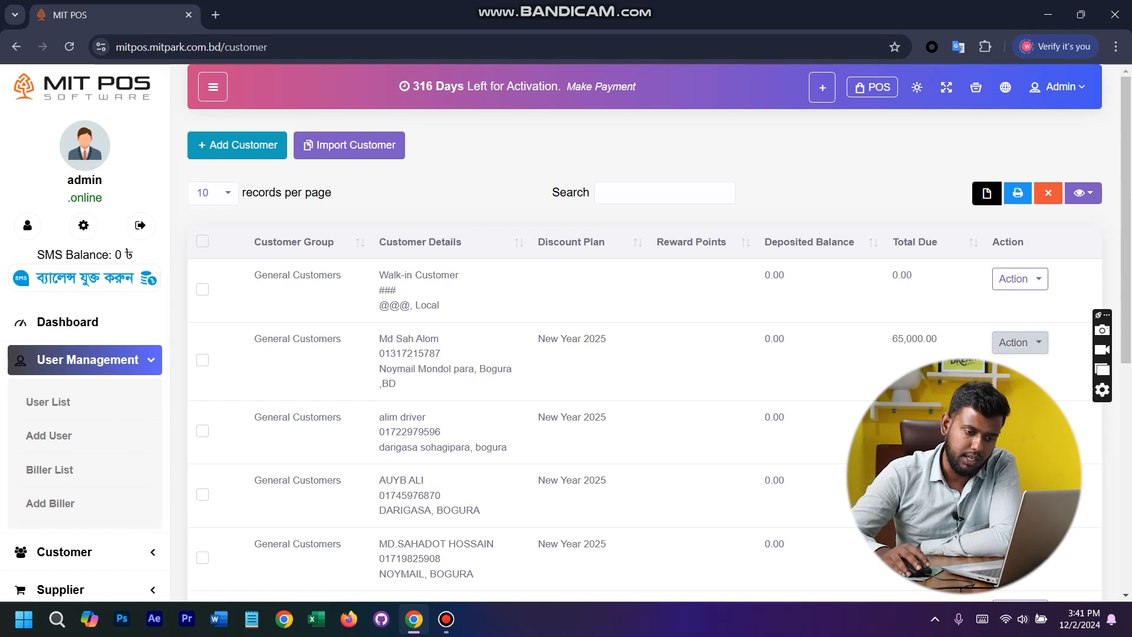
- Open the Customer Due Report from the actions of the second customer in the list
click(1019, 342)
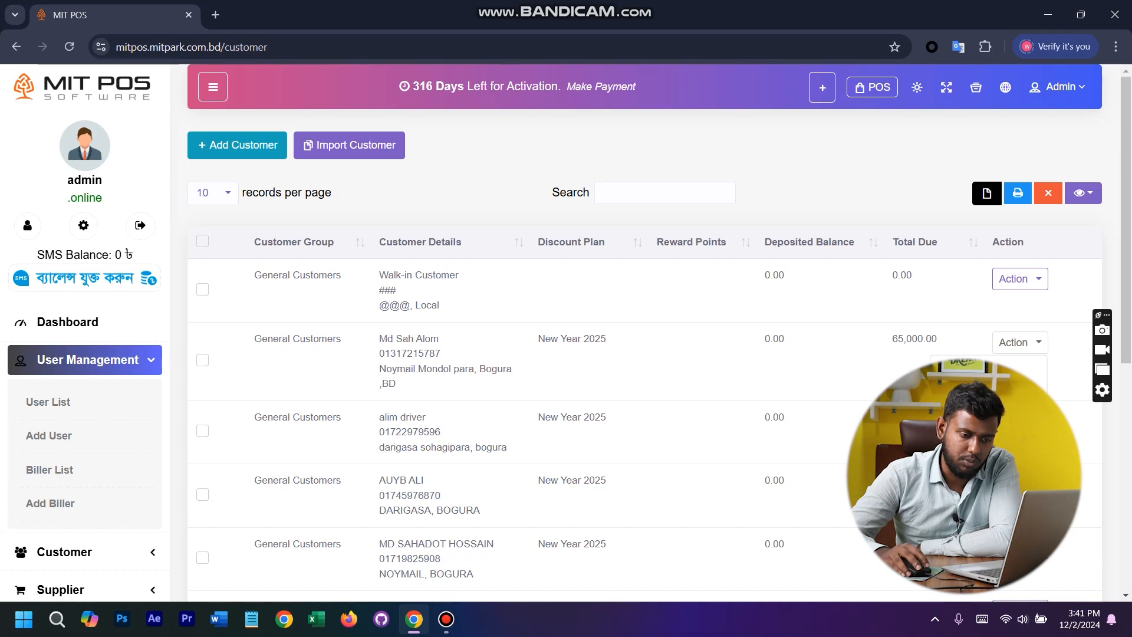
click(979, 408)
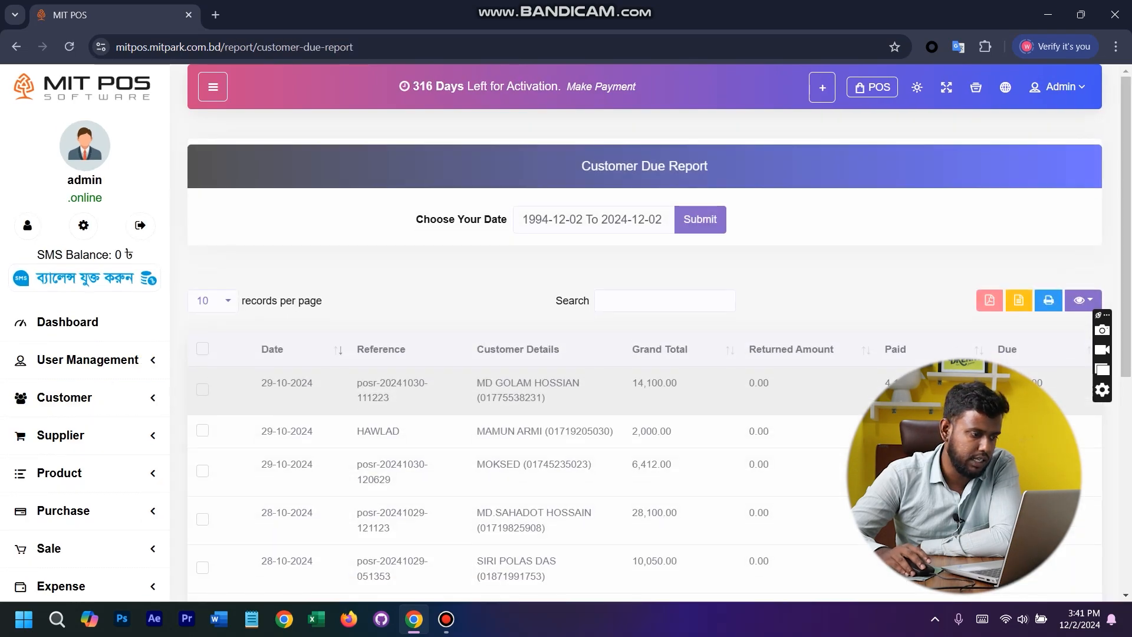
scroll(642, 330, down, 8)
scroll(642, 330, up, 6)
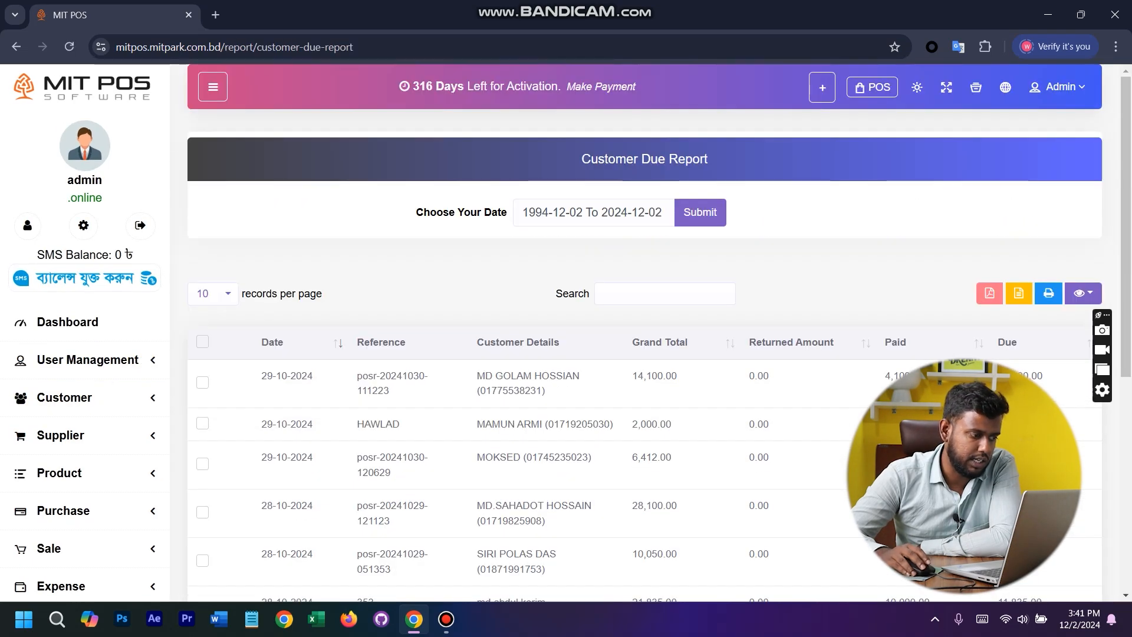
- Show all records in the Customer Due Report, examine the due sales and return to the customer list
click(212, 292)
click(206, 386)
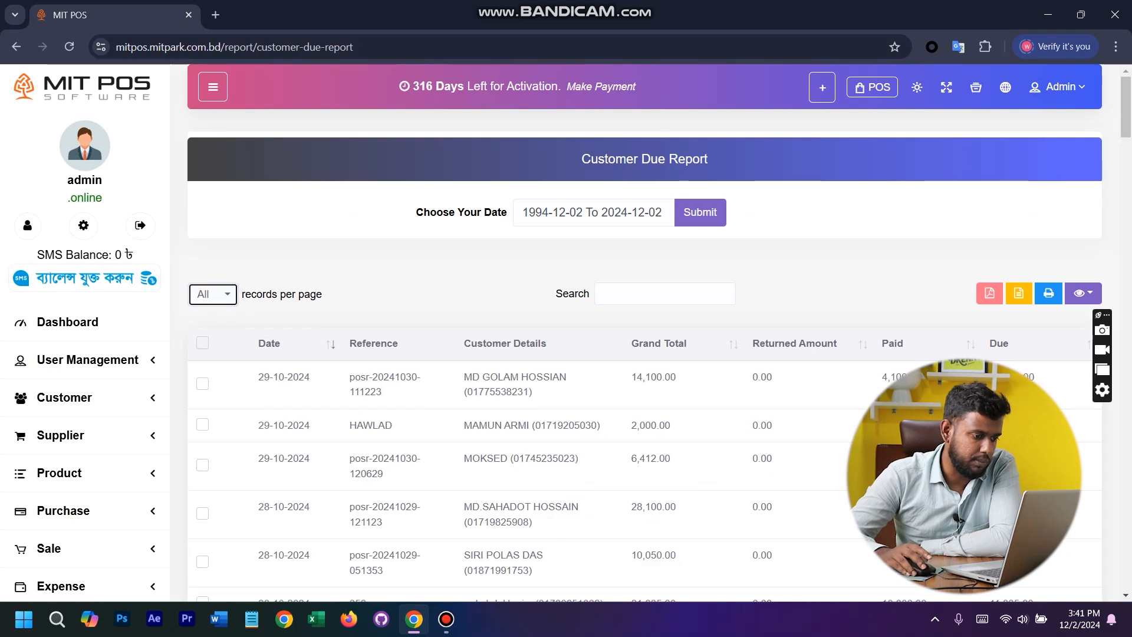
scroll(643, 330, down, 6)
scroll(643, 330, down, 15)
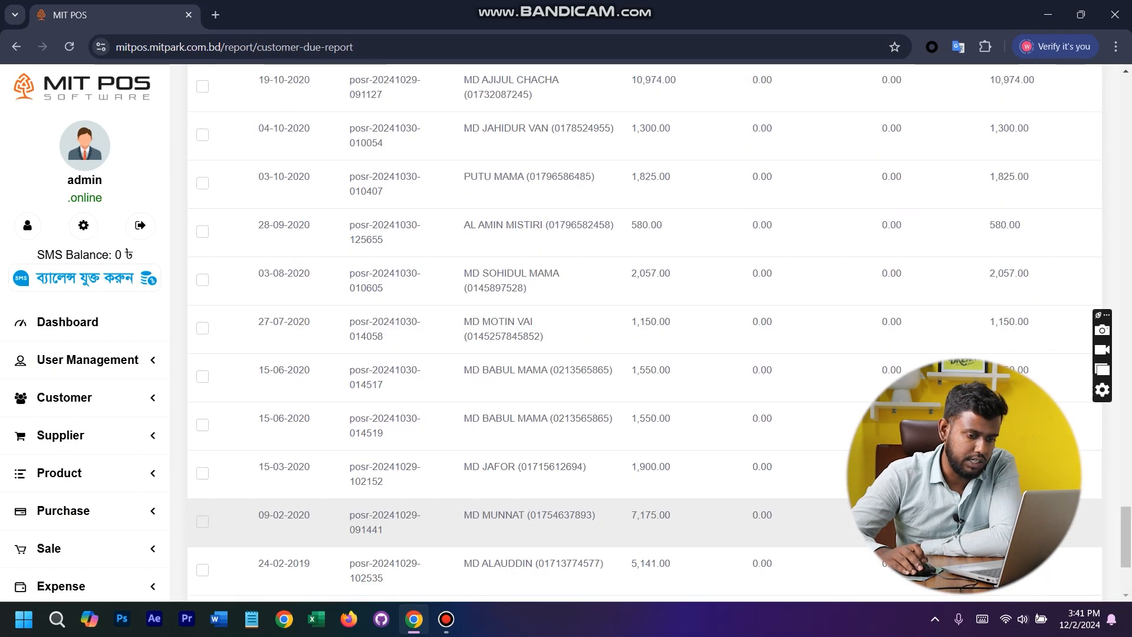
scroll(643, 330, up, 20)
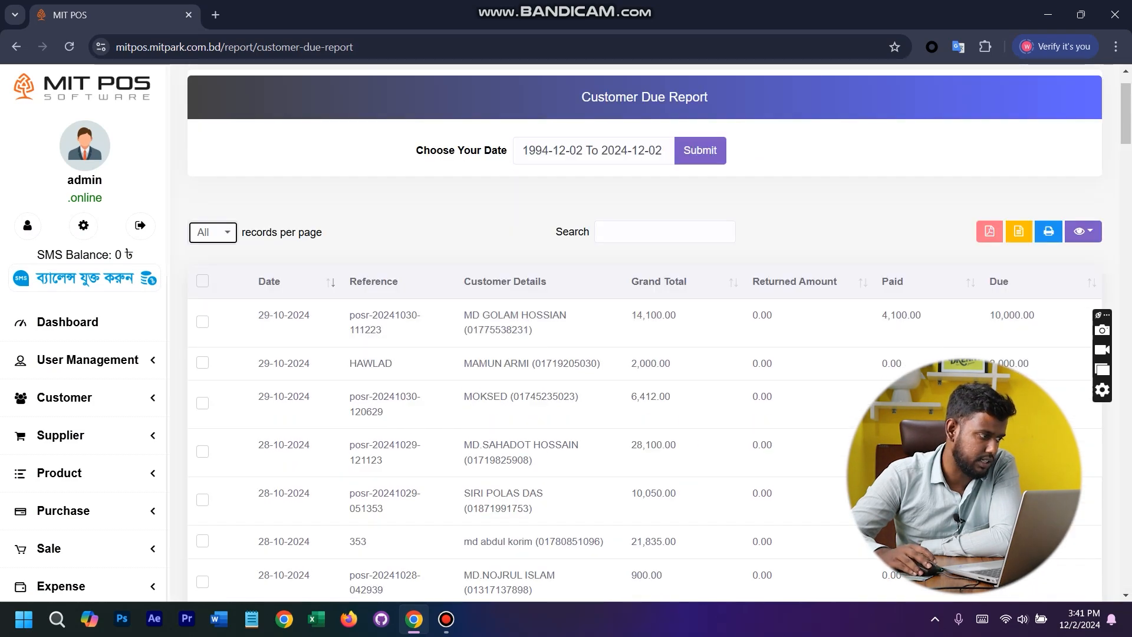
click(17, 47)
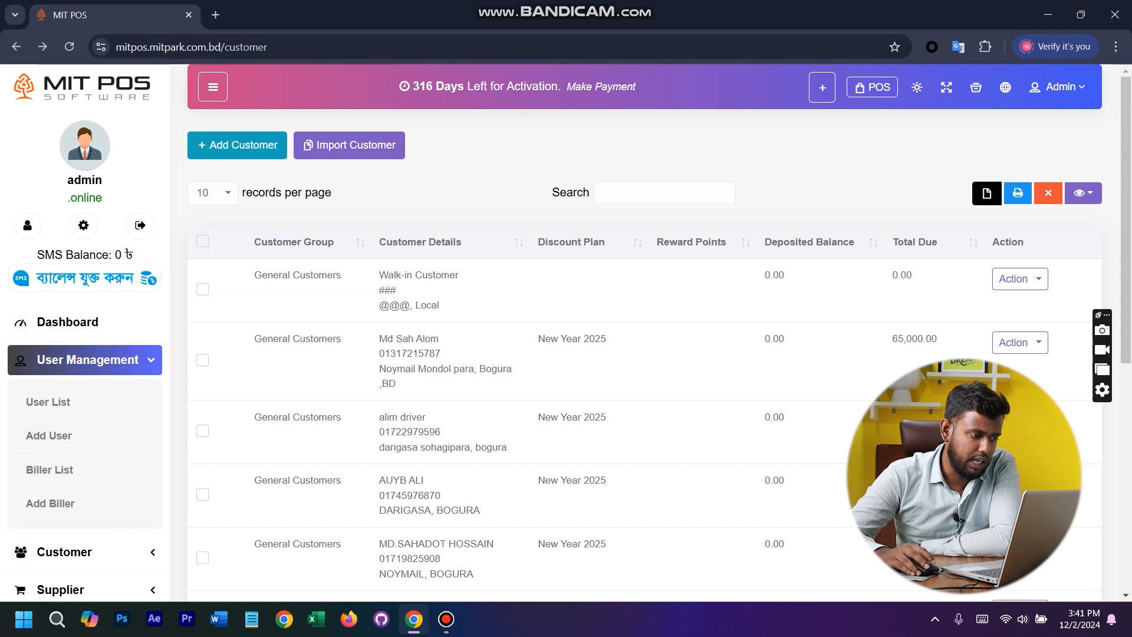
- Clear 1000 of the second customer's due and check that customer's total due in the list
click(1020, 342)
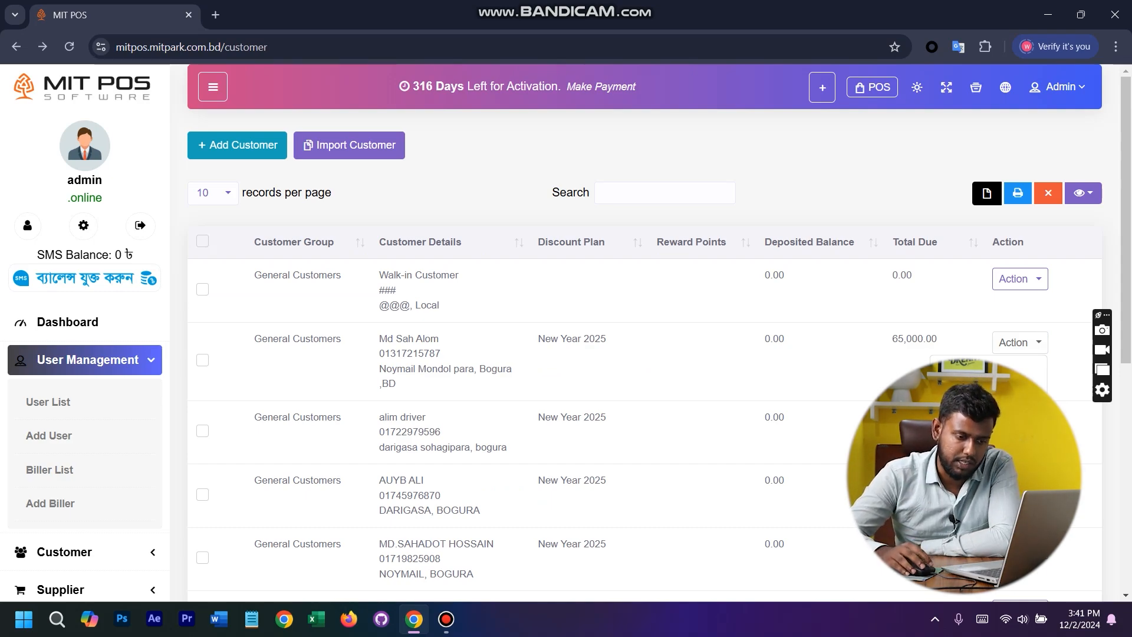
click(973, 450)
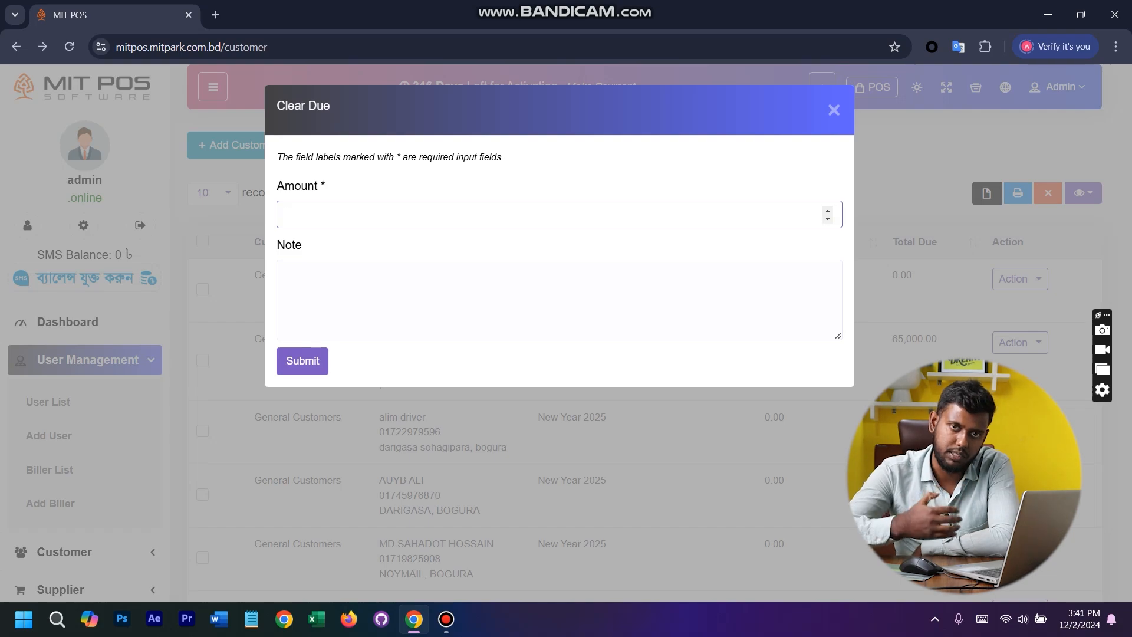
text(1000)
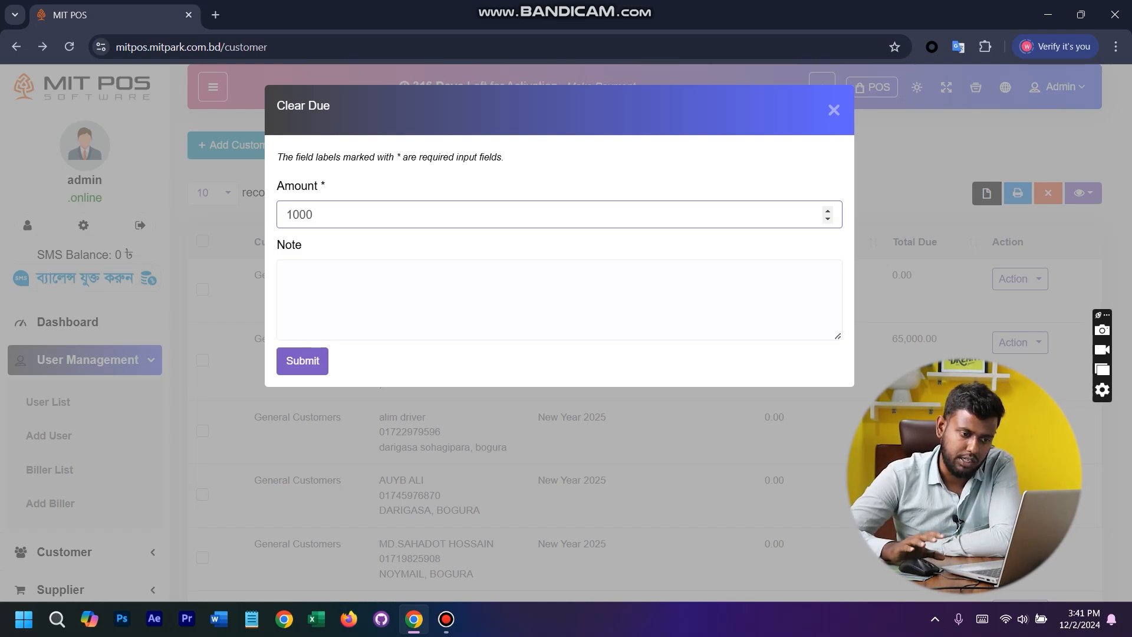
key(Return)
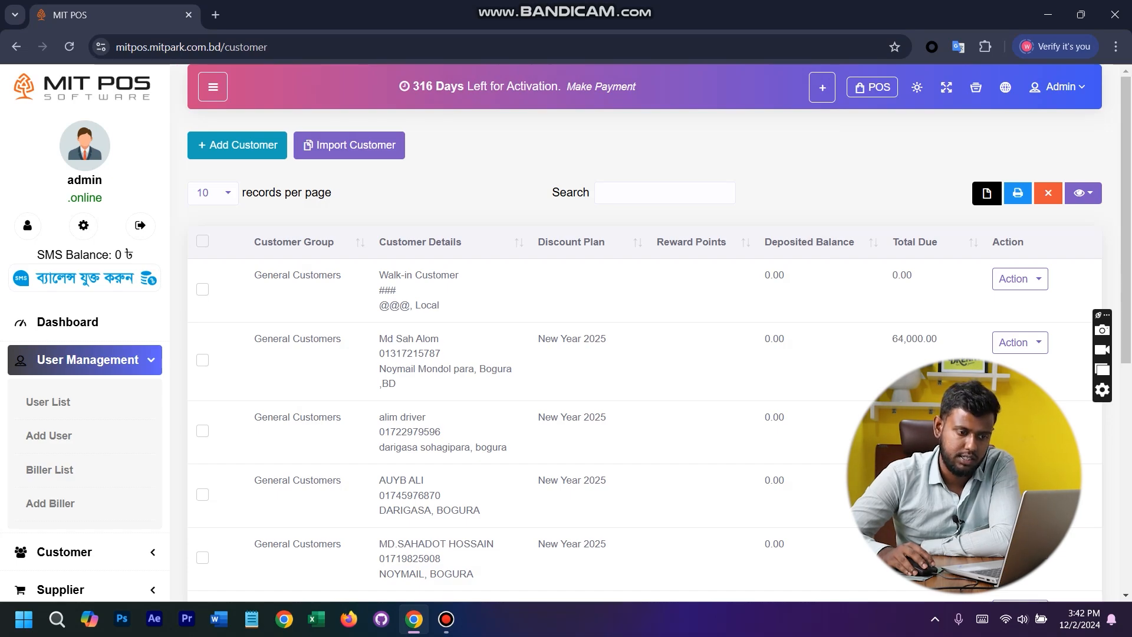
drag(932, 339, 892, 339)
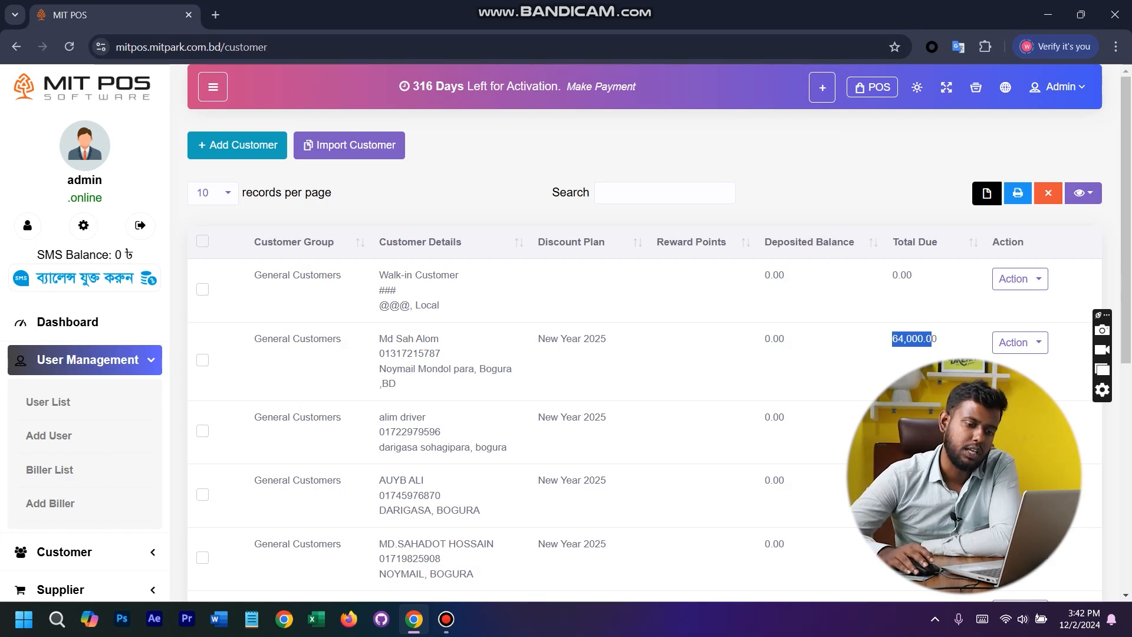
click(941, 354)
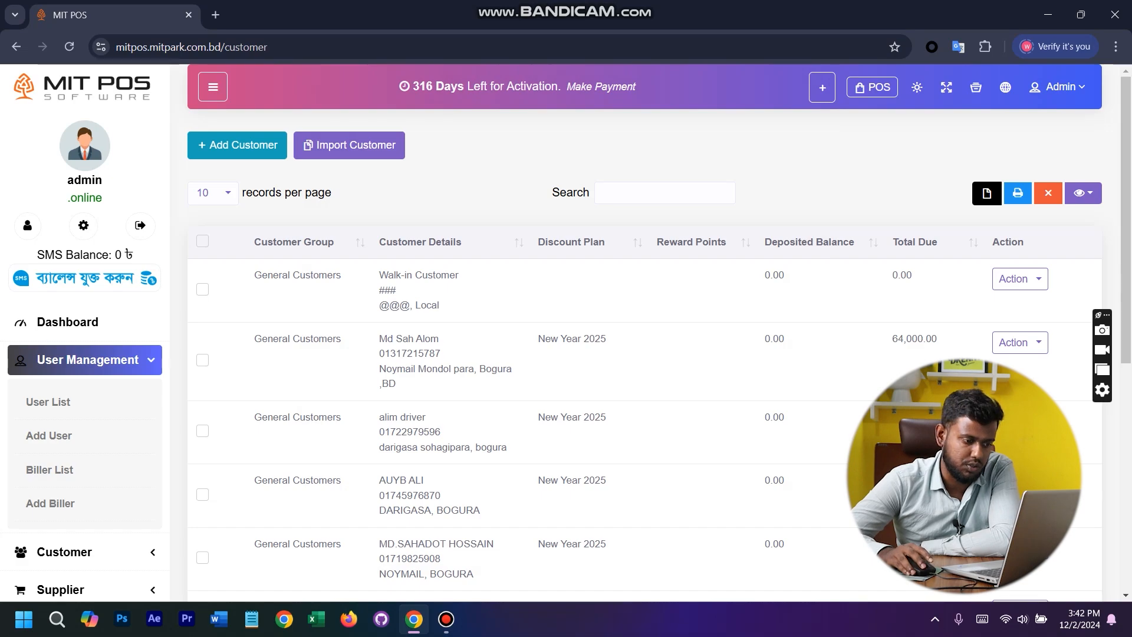
- Move to another page of the customer list and examine the customers' total dues
scroll(642, 354, down, 3)
scroll(643, 354, down, 4)
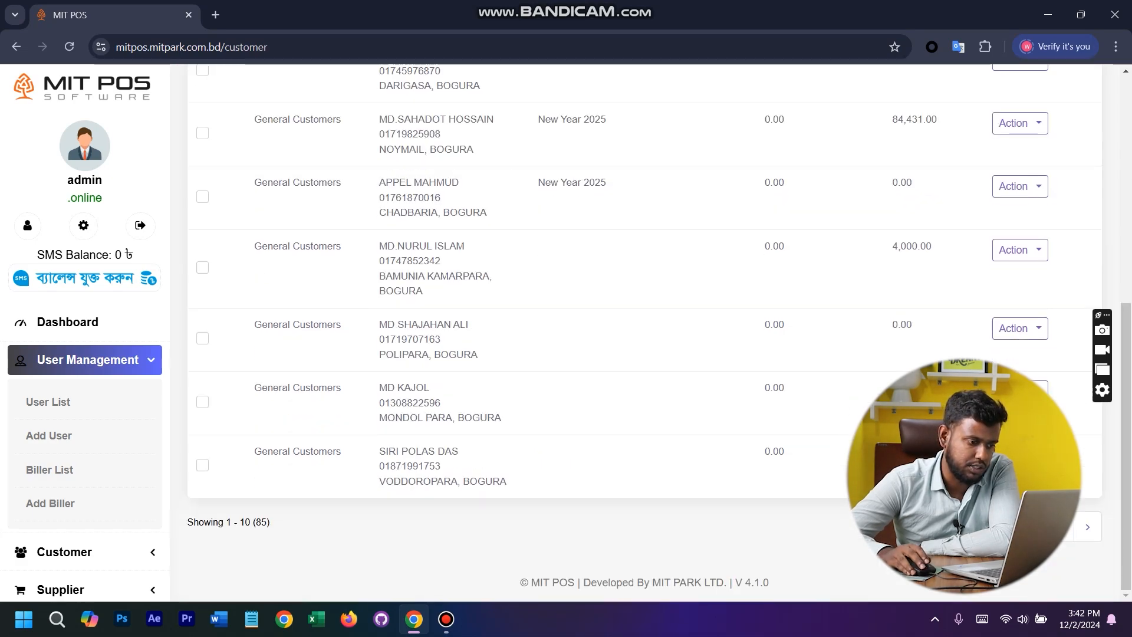
click(950, 528)
scroll(950, 528, up, 3)
scroll(642, 353, up, 2)
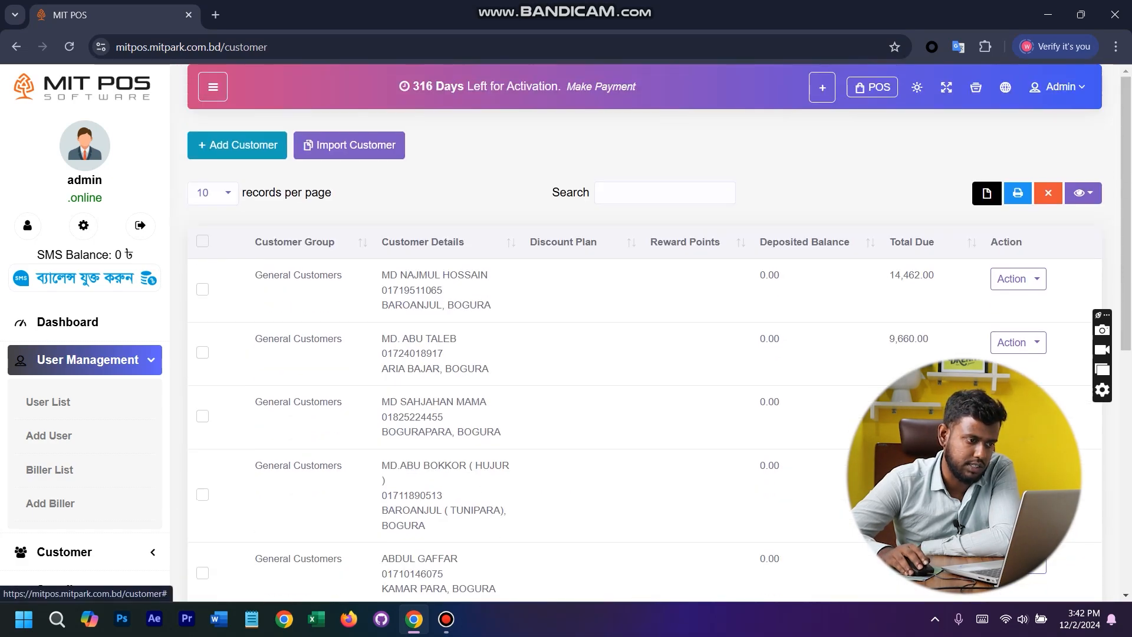
scroll(642, 353, down, 6)
scroll(642, 354, up, 6)
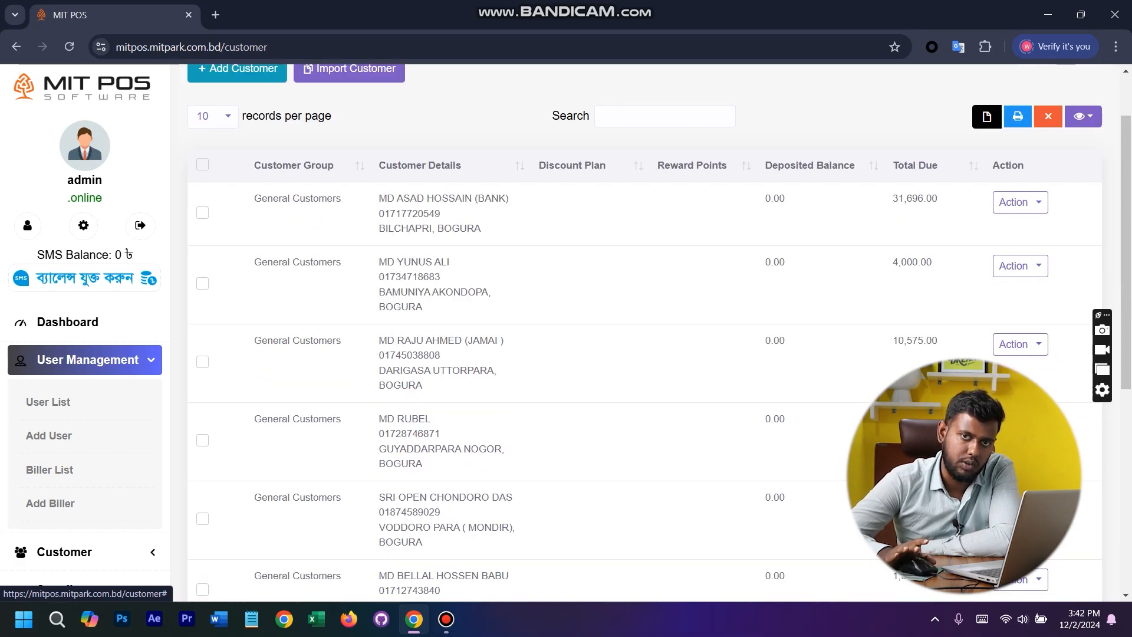
- Go to the dashboard and open the supplier list to examine the suppliers' total dues
click(67, 321)
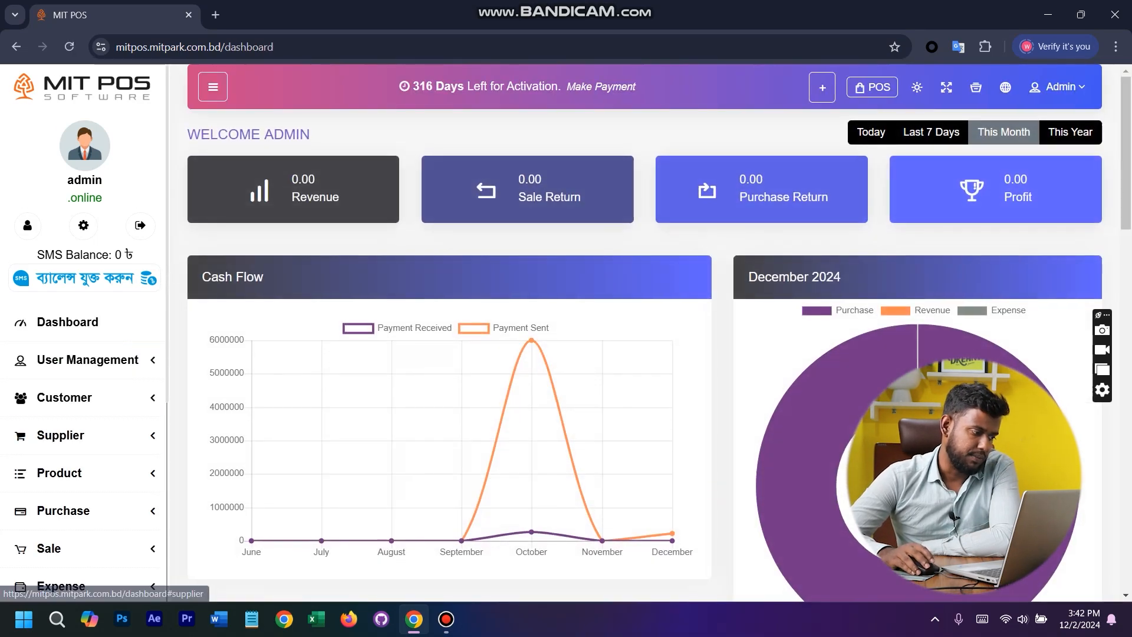
click(61, 435)
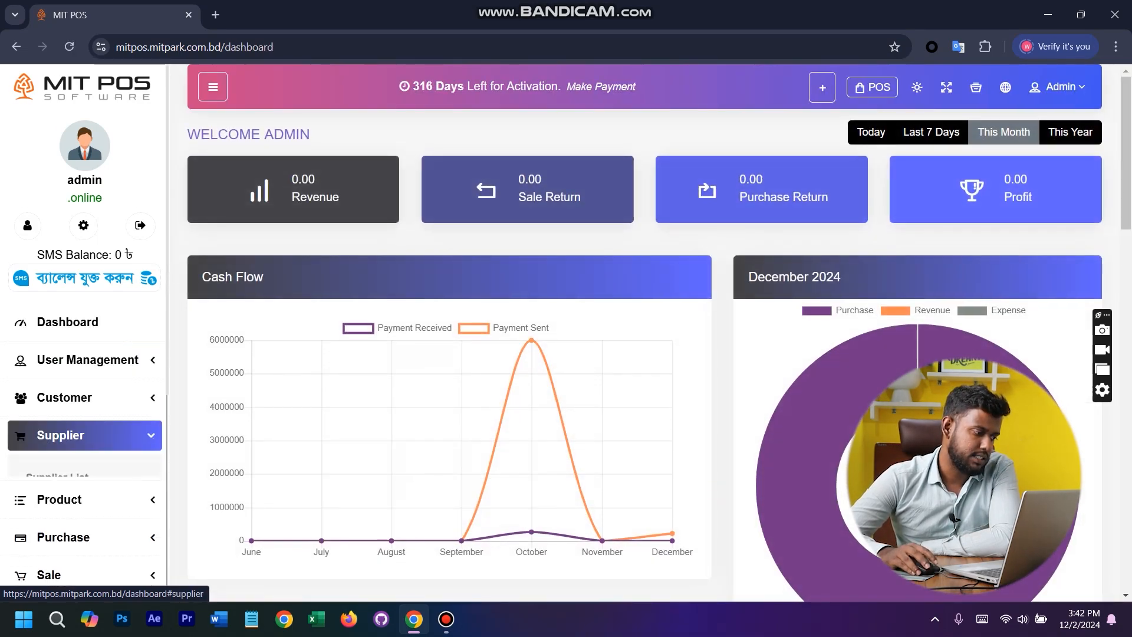
click(65, 478)
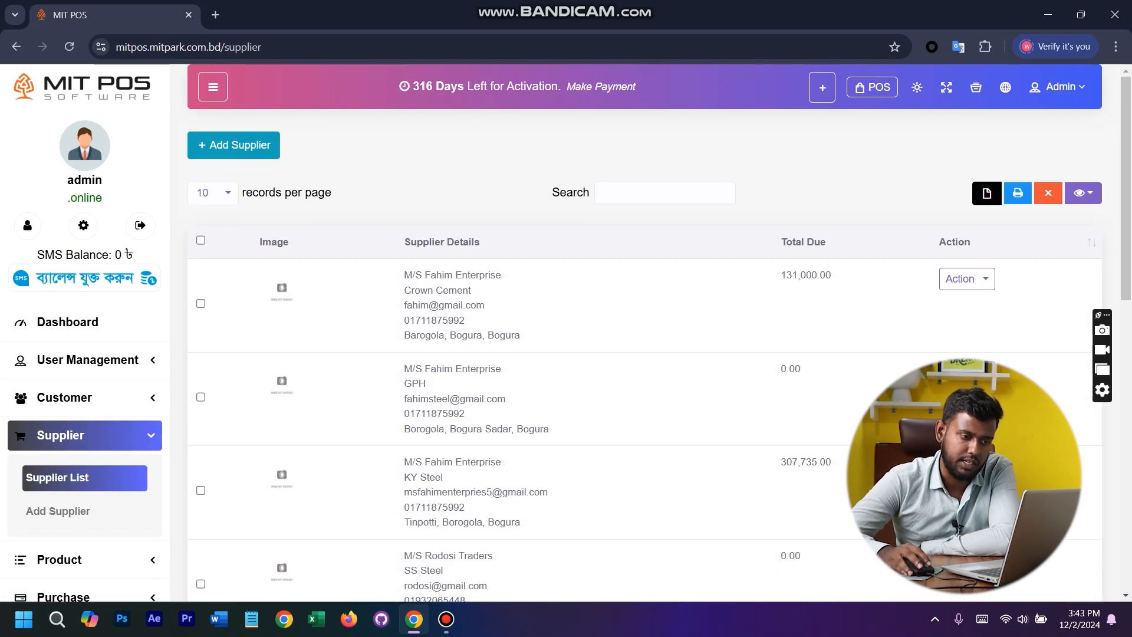
- Open the form for adding a new purchase
scroll(83, 413, down, 5)
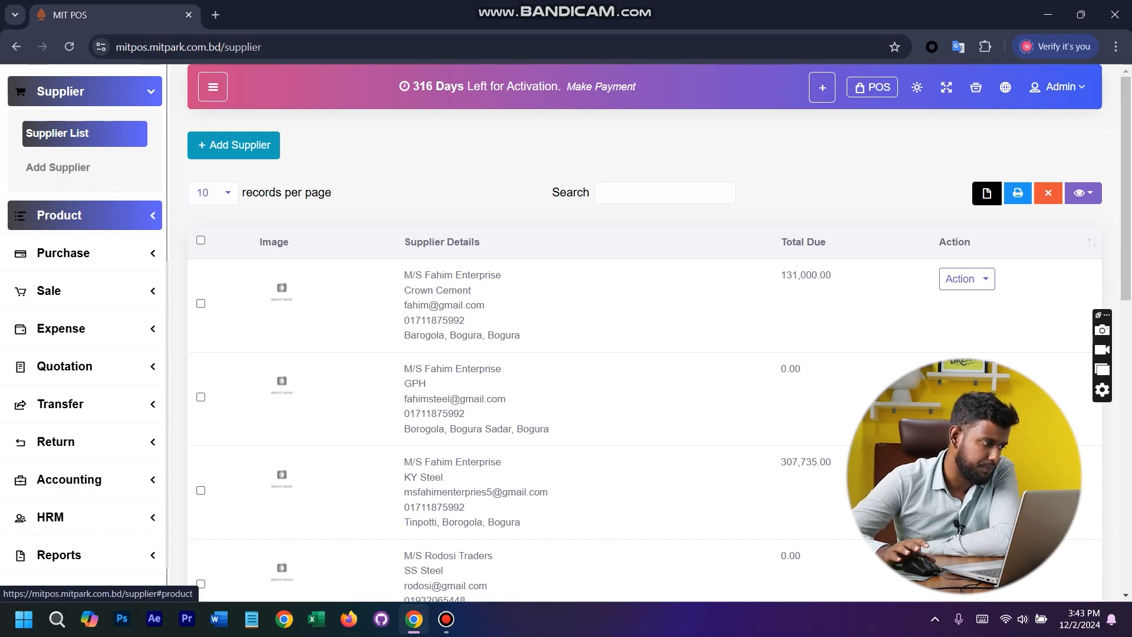
click(88, 214)
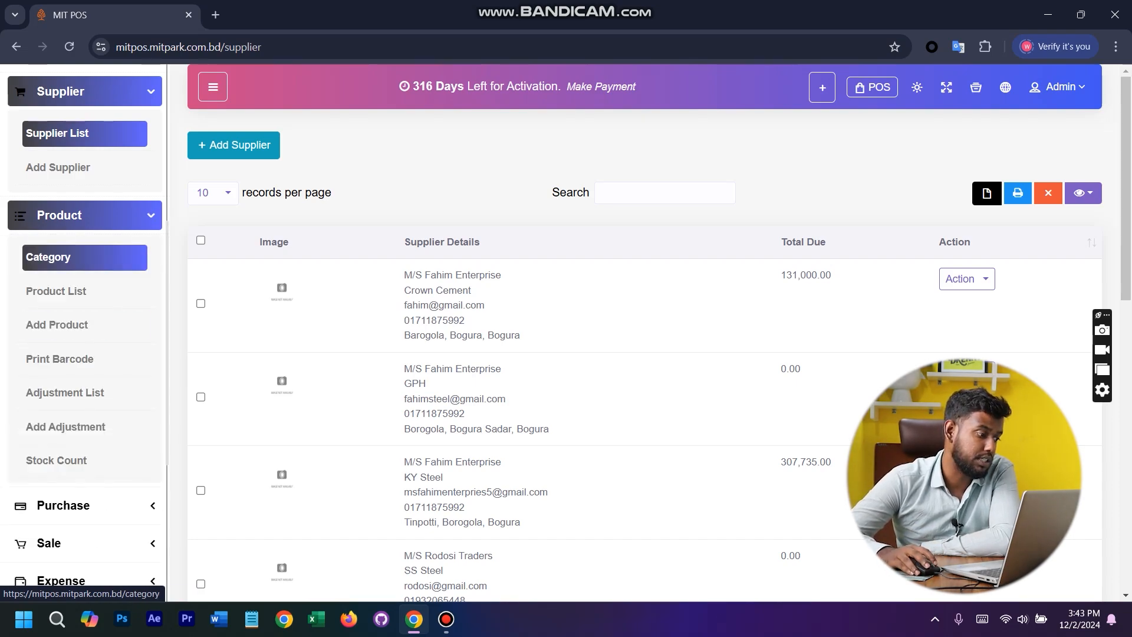
scroll(88, 427, down, 6)
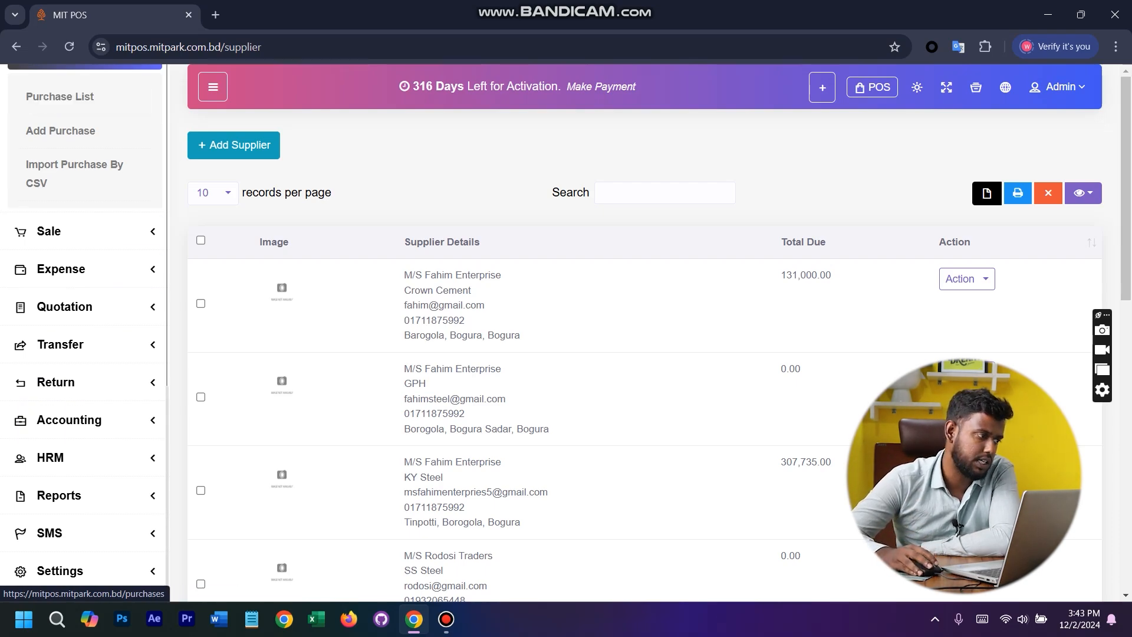
click(60, 130)
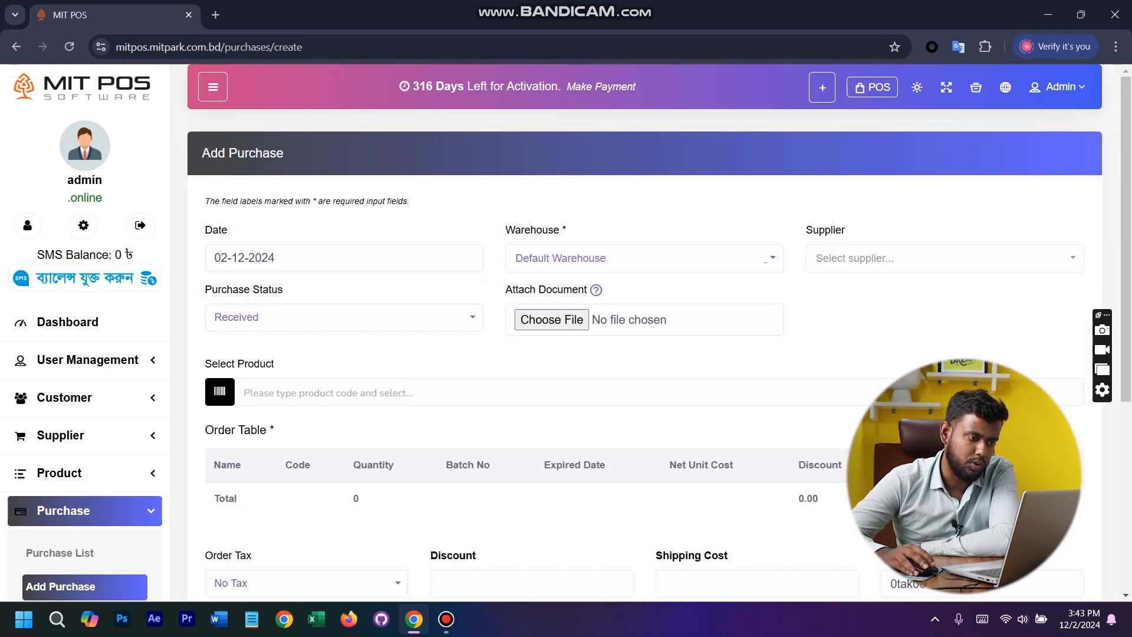
- Keep Default Warehouse for the purchase and choose M/S Fahim Enterprise (Crown Cement) as its supplier
click(644, 258)
click(643, 328)
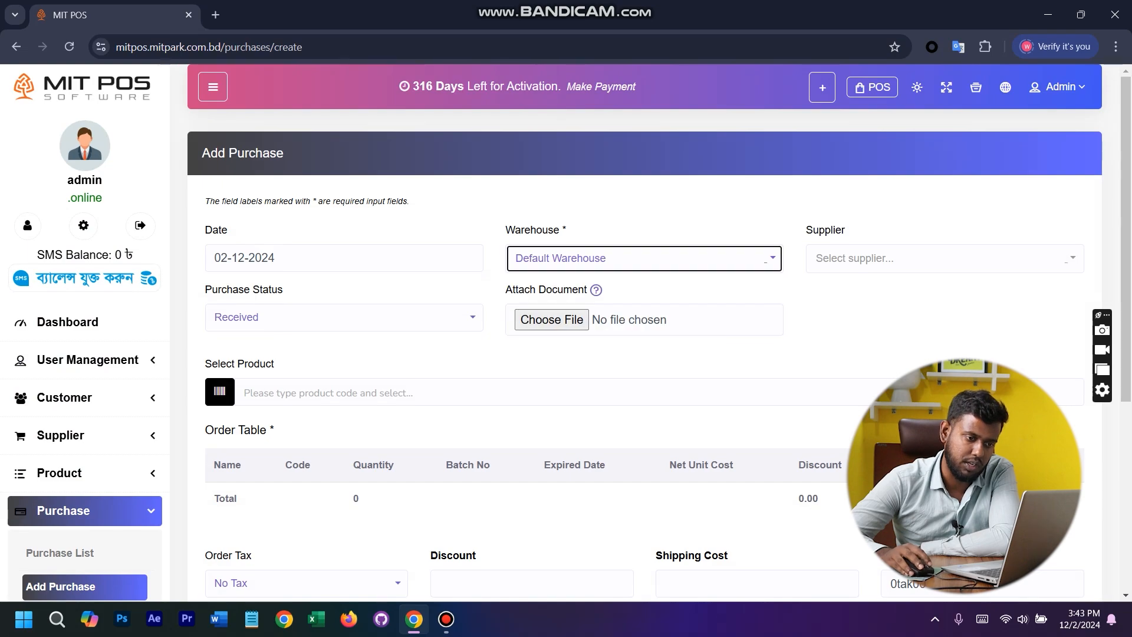
click(849, 259)
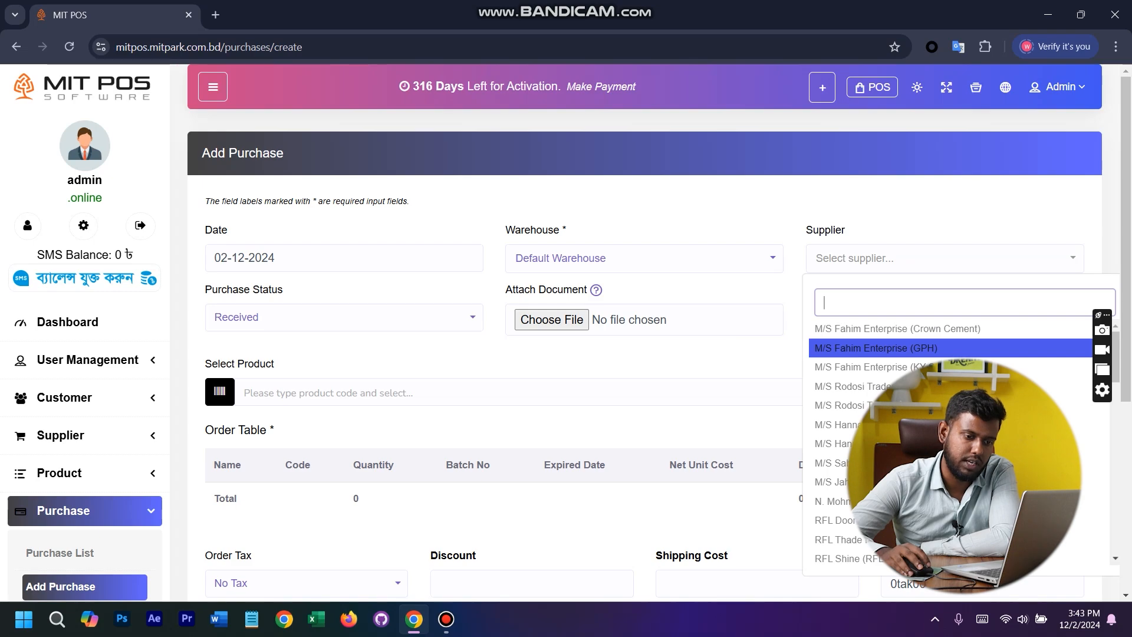
key(Return)
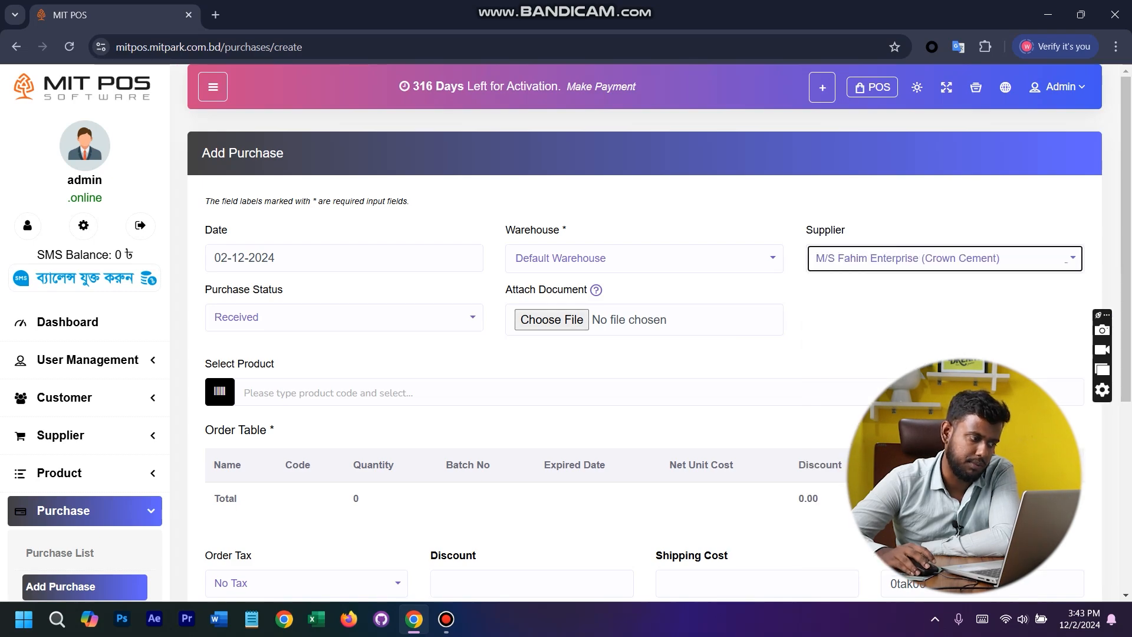
- Examine the purchase status options Received, Partial, Pending and Ordered, and keep Received as the status
key(Tab)
key(Down)
key(Up)
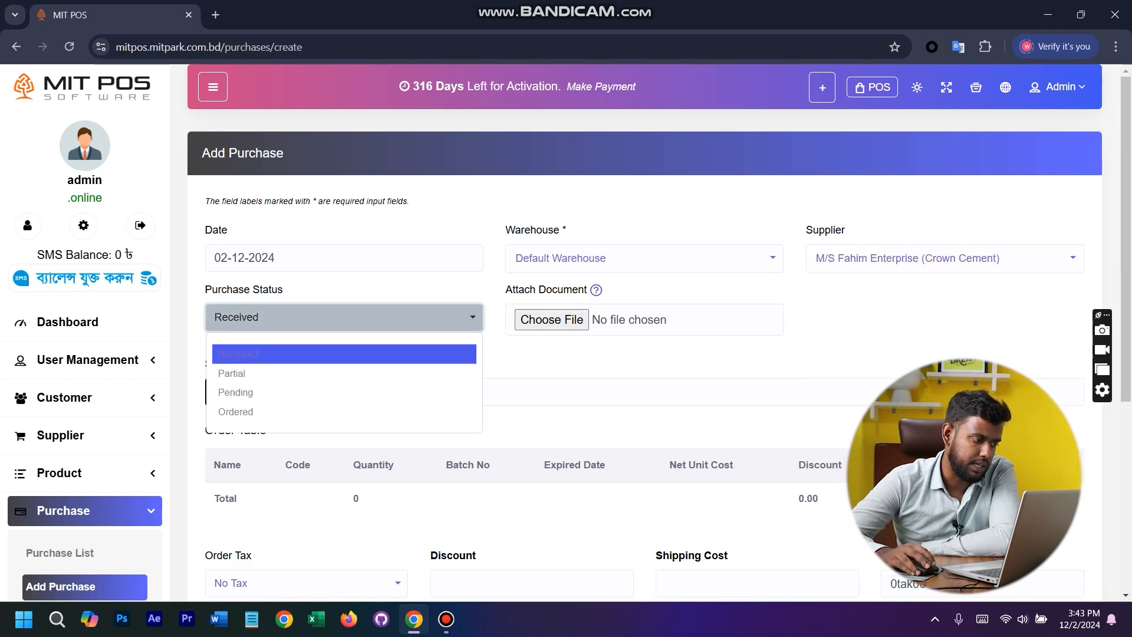
key(Down)
key(Down)
key(Down)
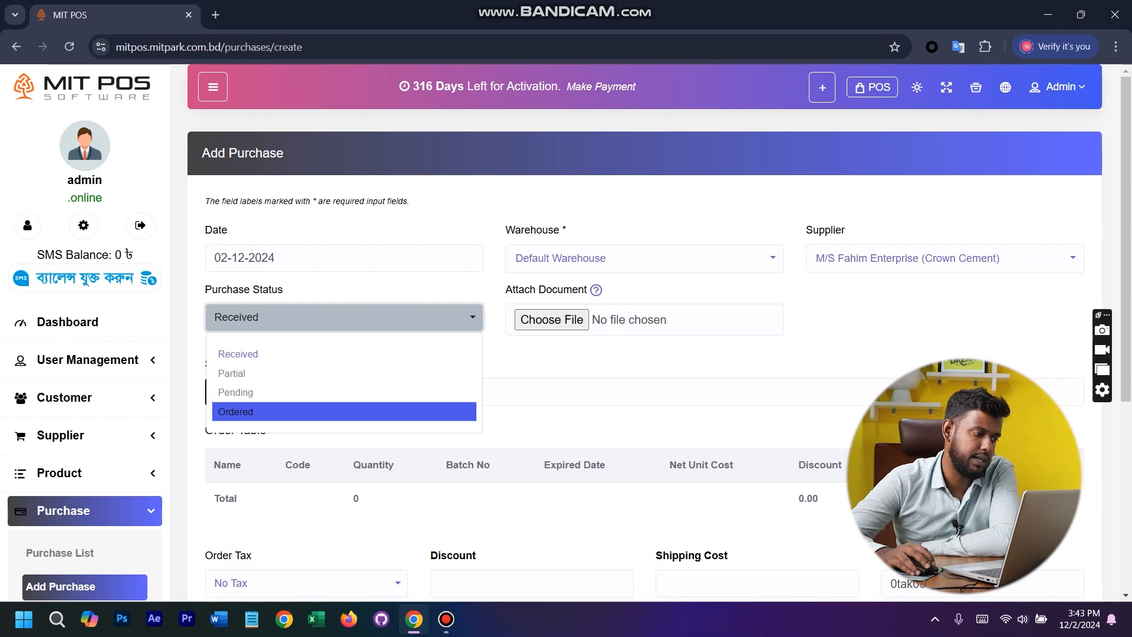
key(Up)
key(Up)
key(Up)
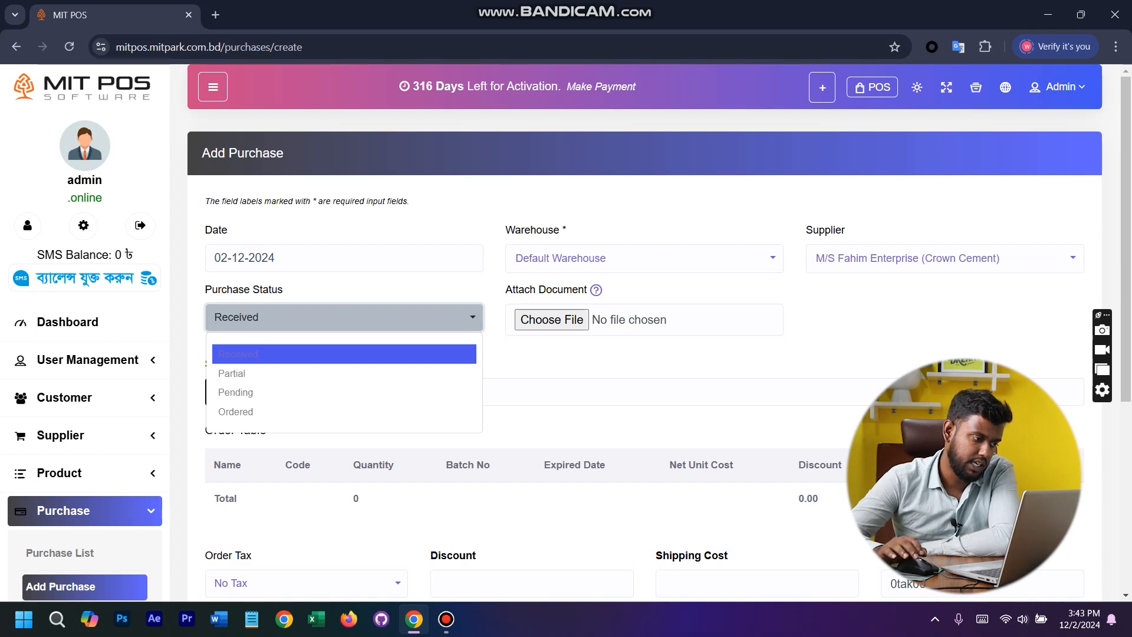
key(Down)
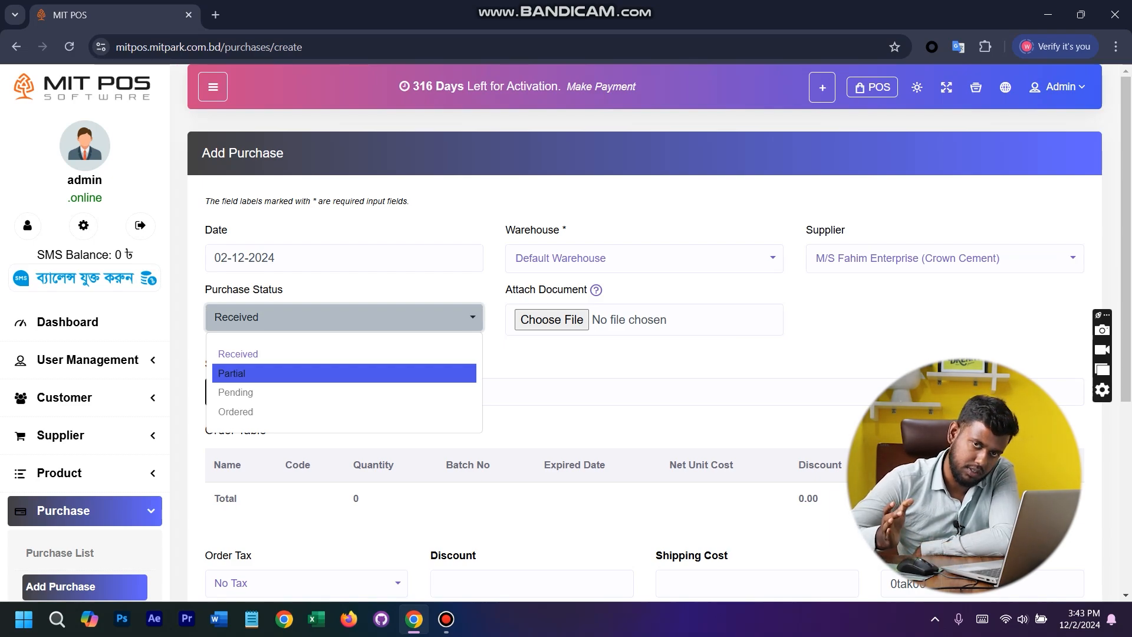
key(Down)
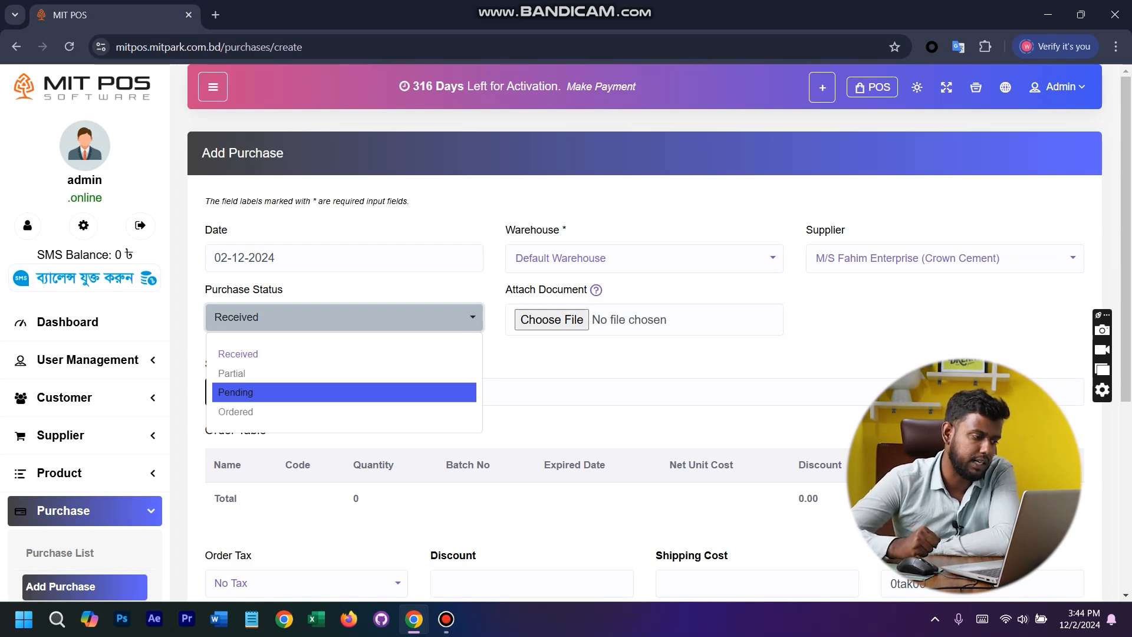
key(Down)
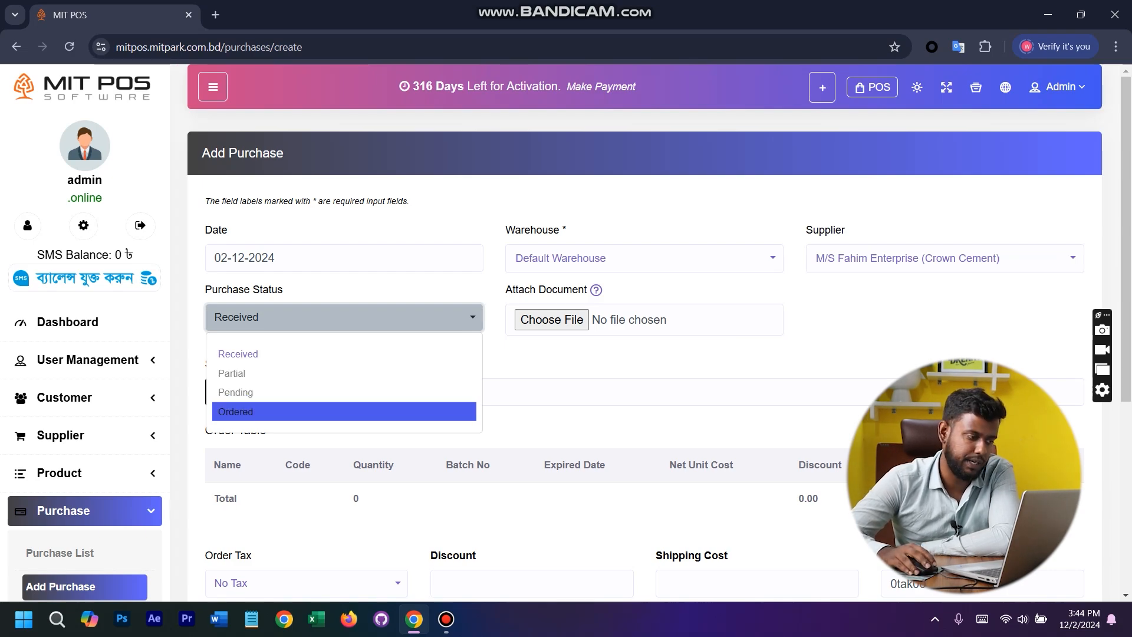
key(Up)
key(Down)
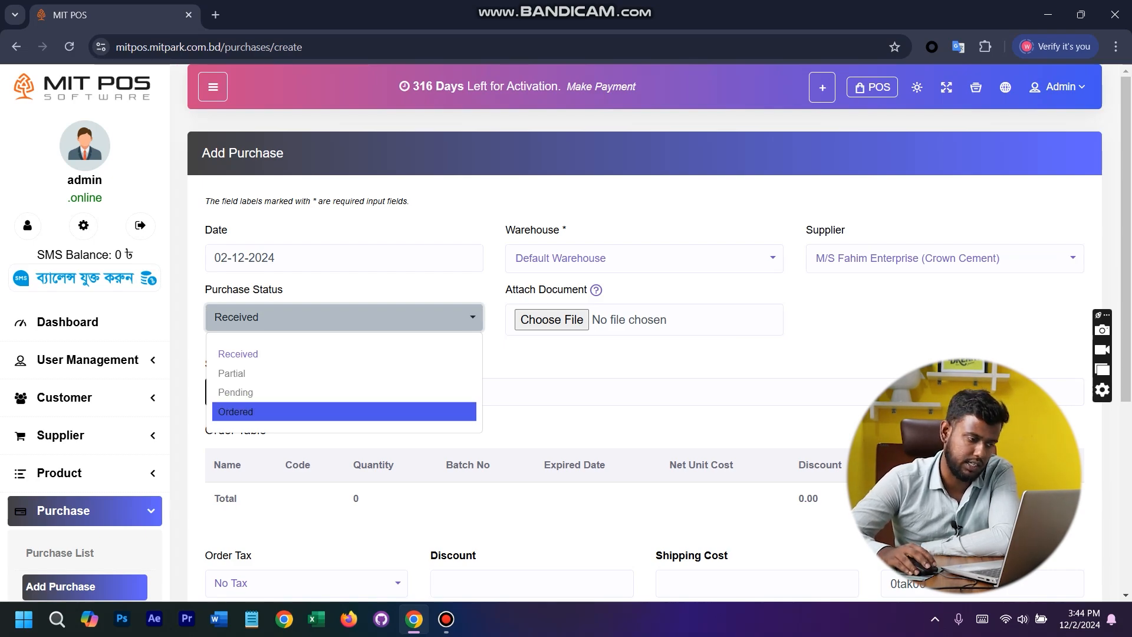
key(Escape)
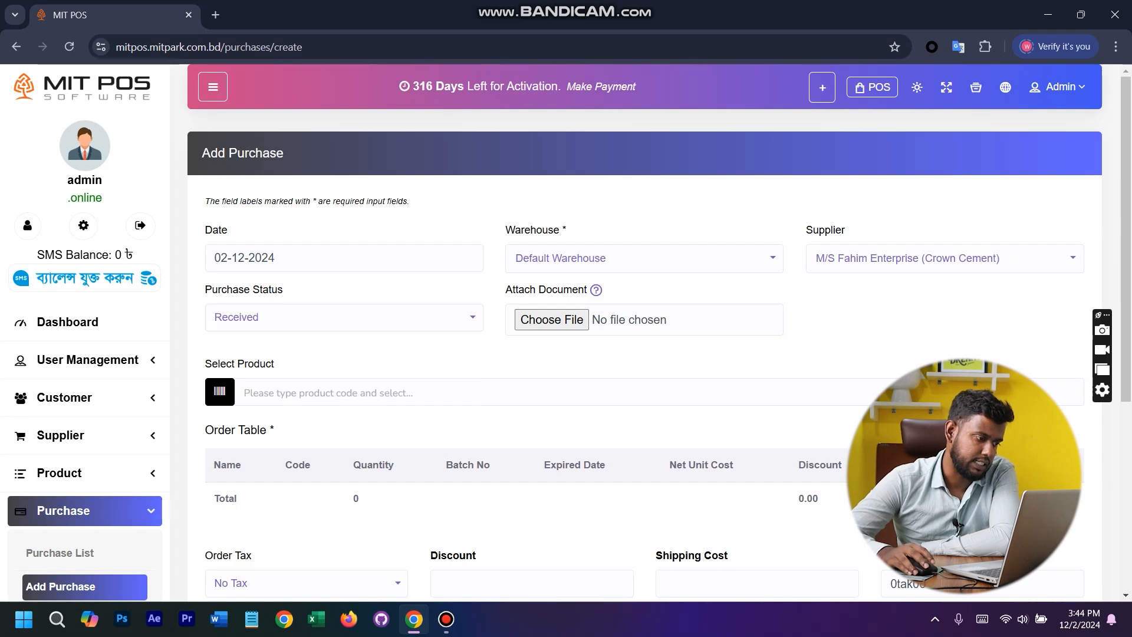
- Add HP Probook 21 to the purchase's order table with a quantity of 10
click(327, 392)
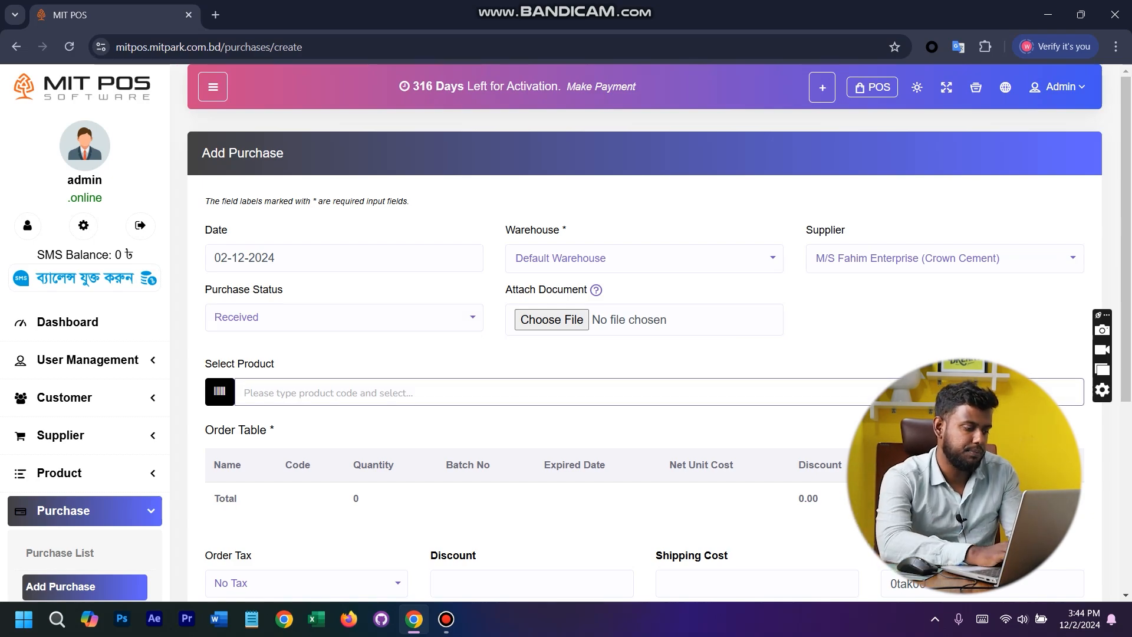
text(hp pro)
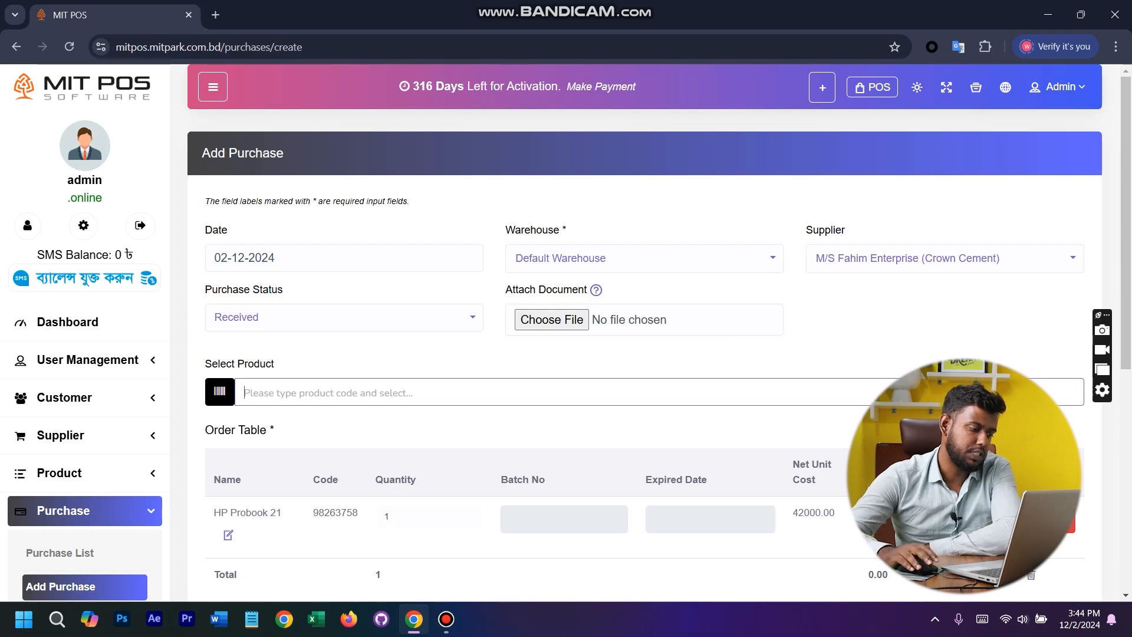
scroll(644, 332, down, 2)
scroll(644, 333, up, 1)
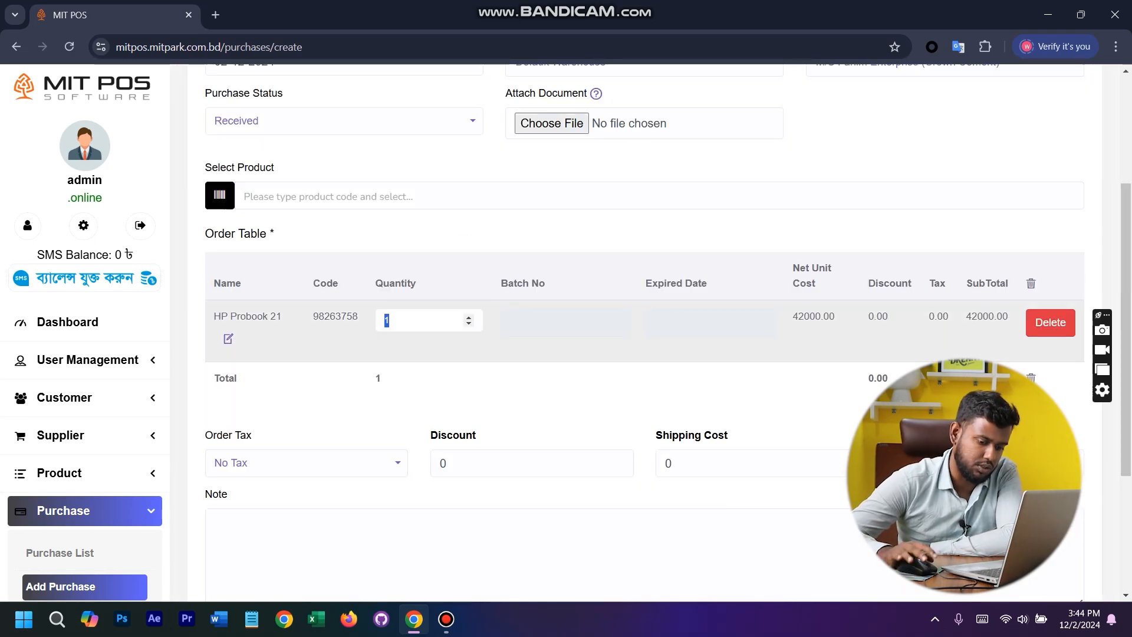
text(0)
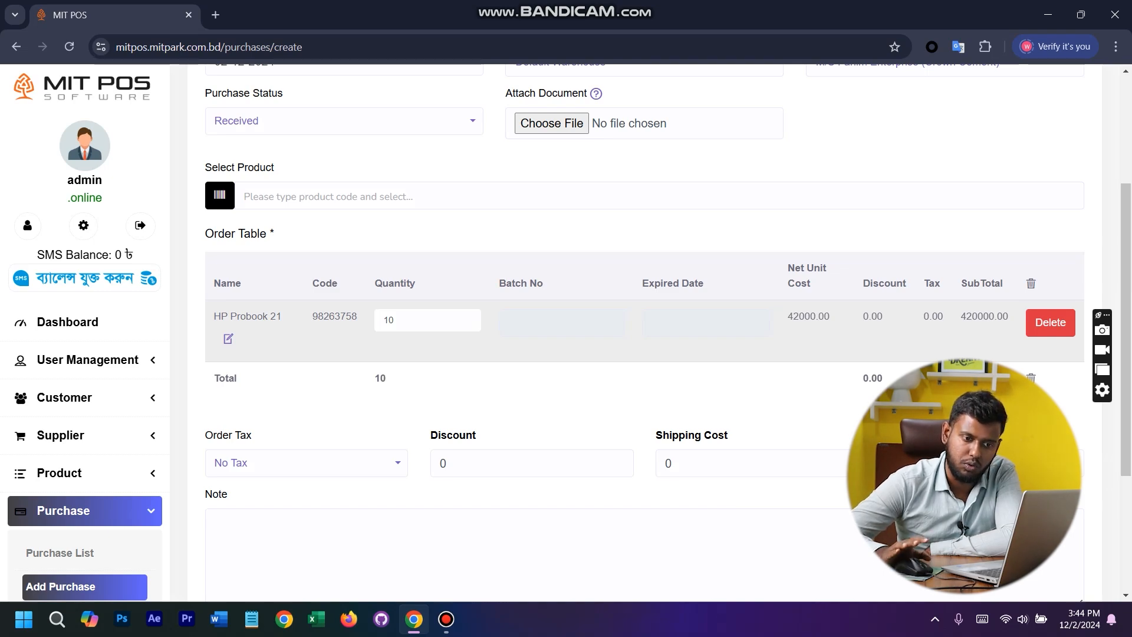
- Examine the purchase's paid amount and the net unit cost in the HP Probook 21 row
double_click(918, 463)
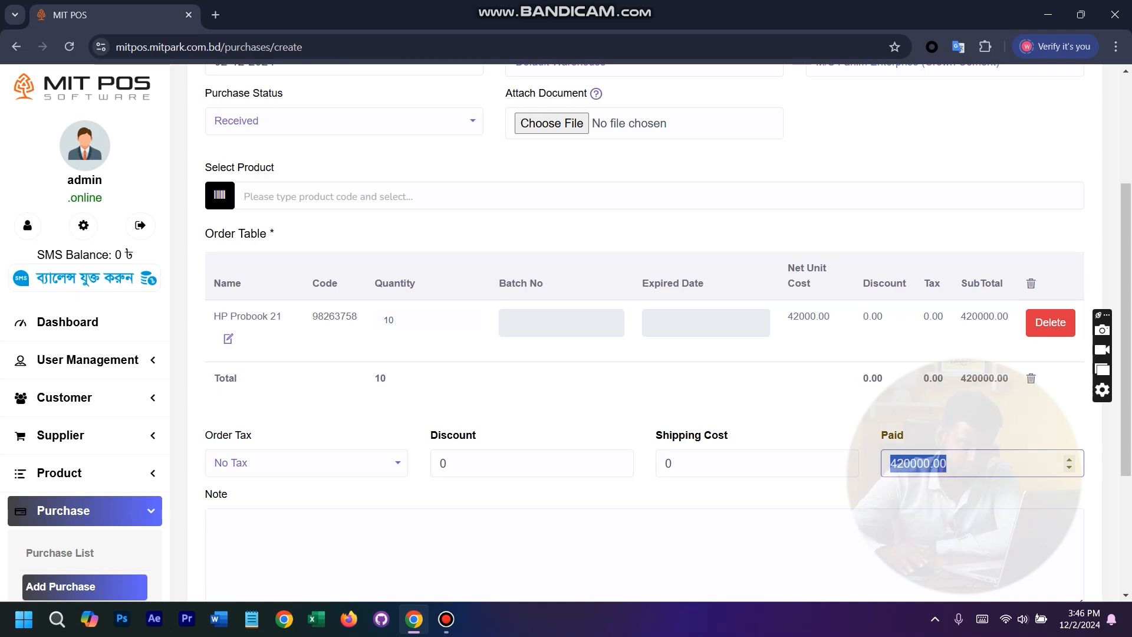
click(884, 342)
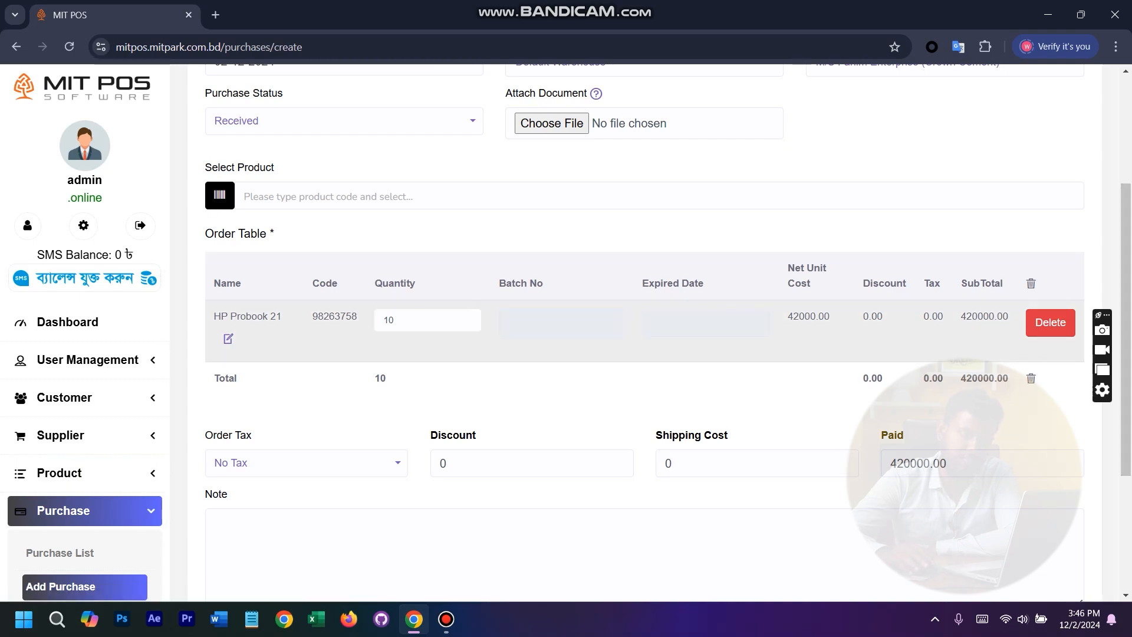
double_click(808, 317)
click(808, 321)
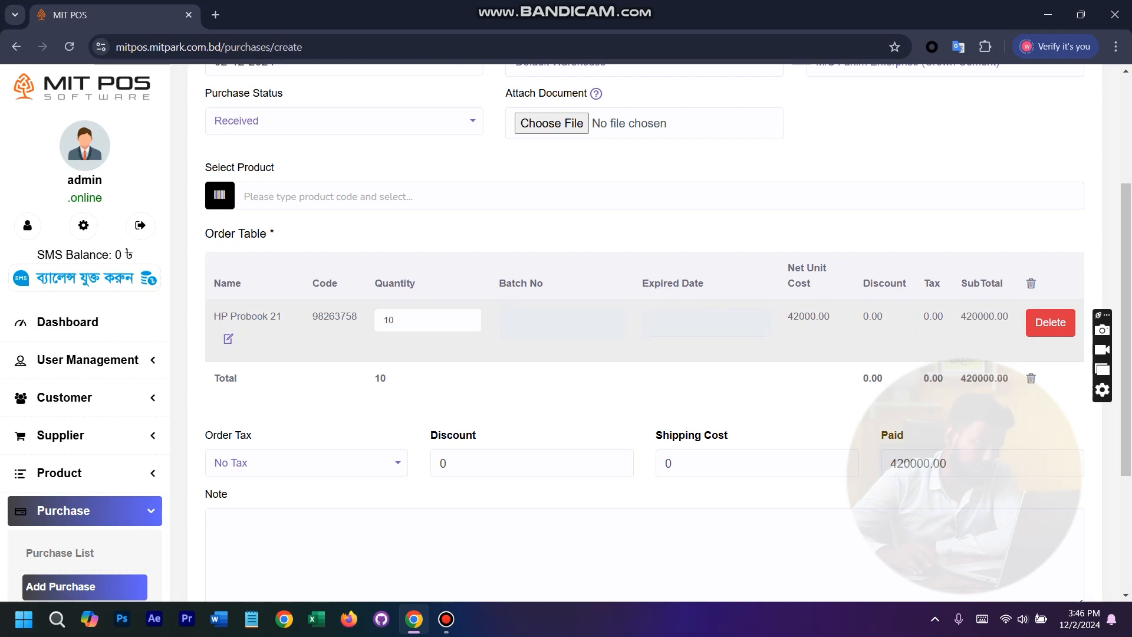
- Update the HP Probook 21 order line with a unit cost of 40000 and a unit discount of 0.00
click(228, 339)
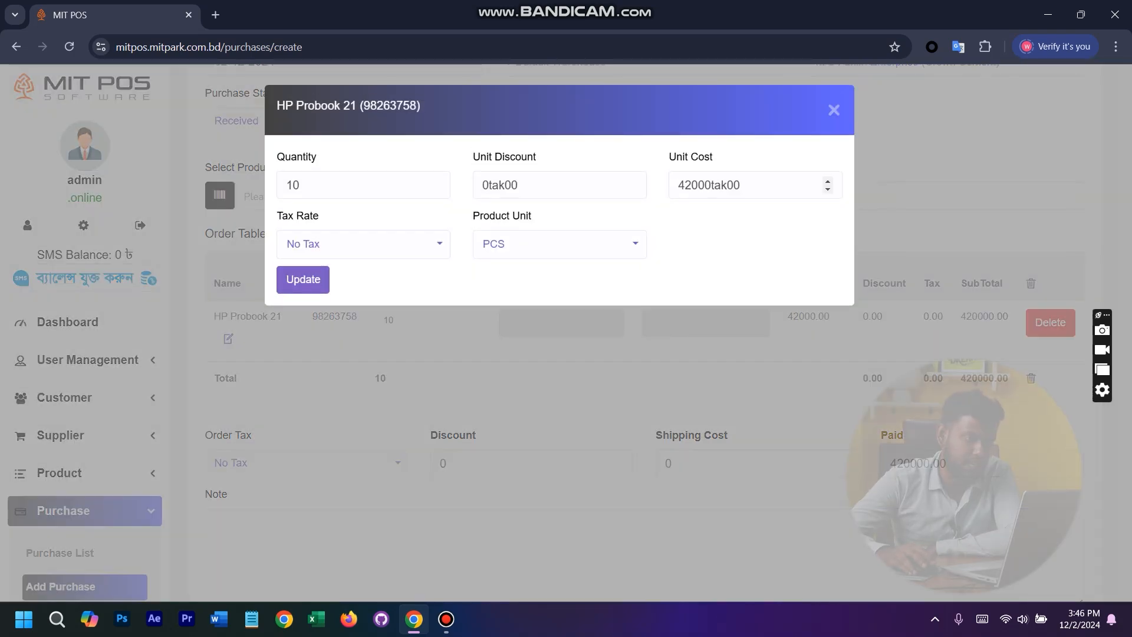
drag(741, 185, 676, 185)
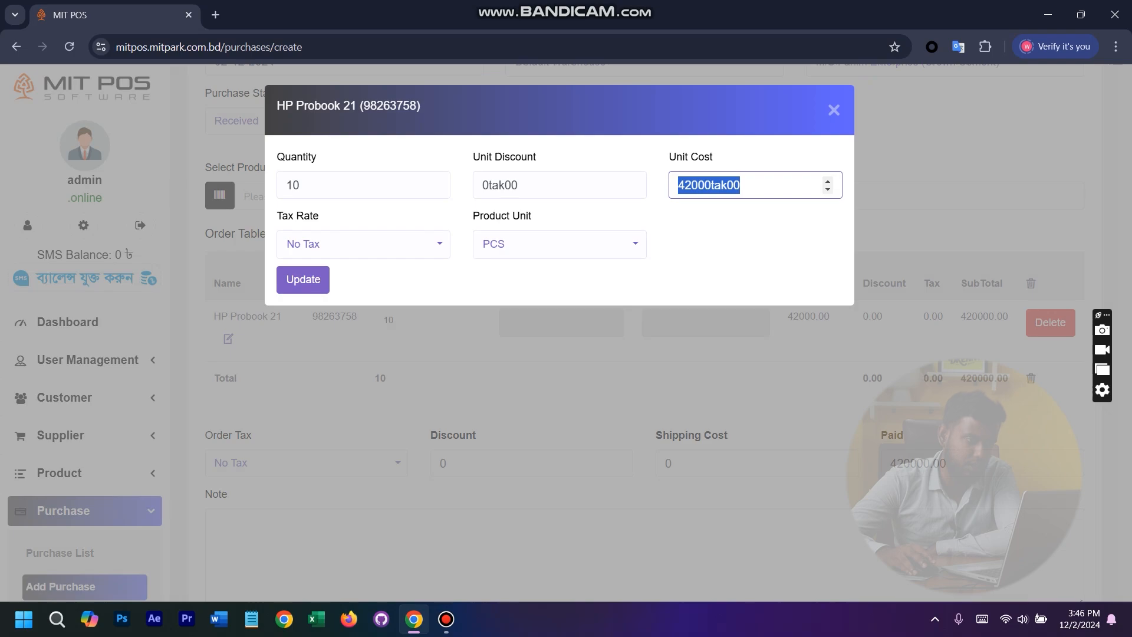
text(40000)
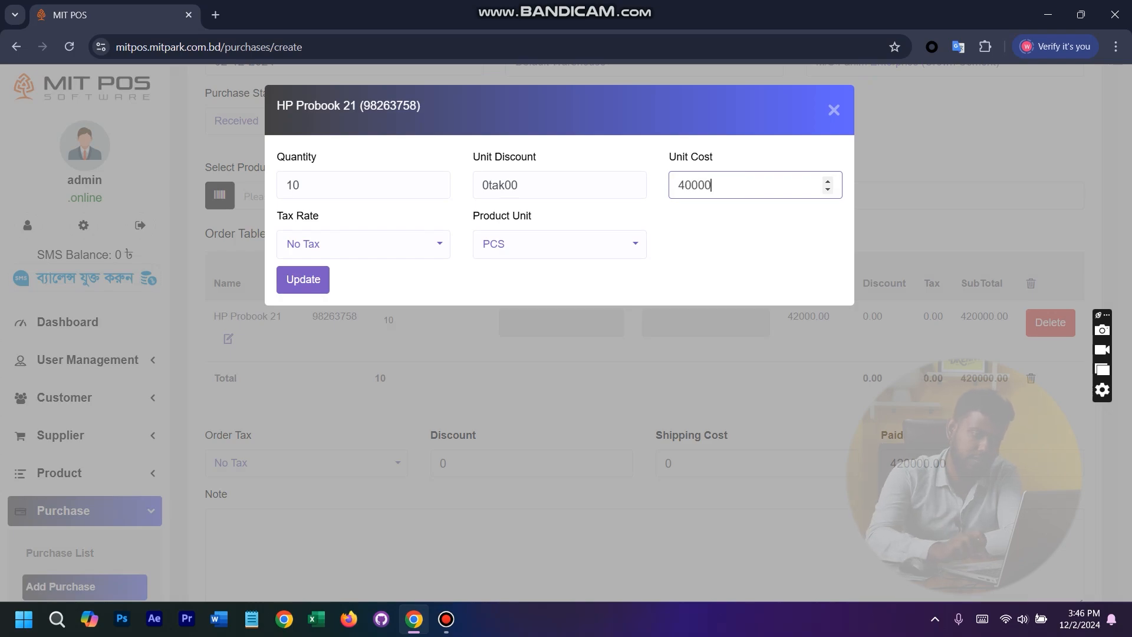
drag(522, 185, 479, 185)
text(0.00)
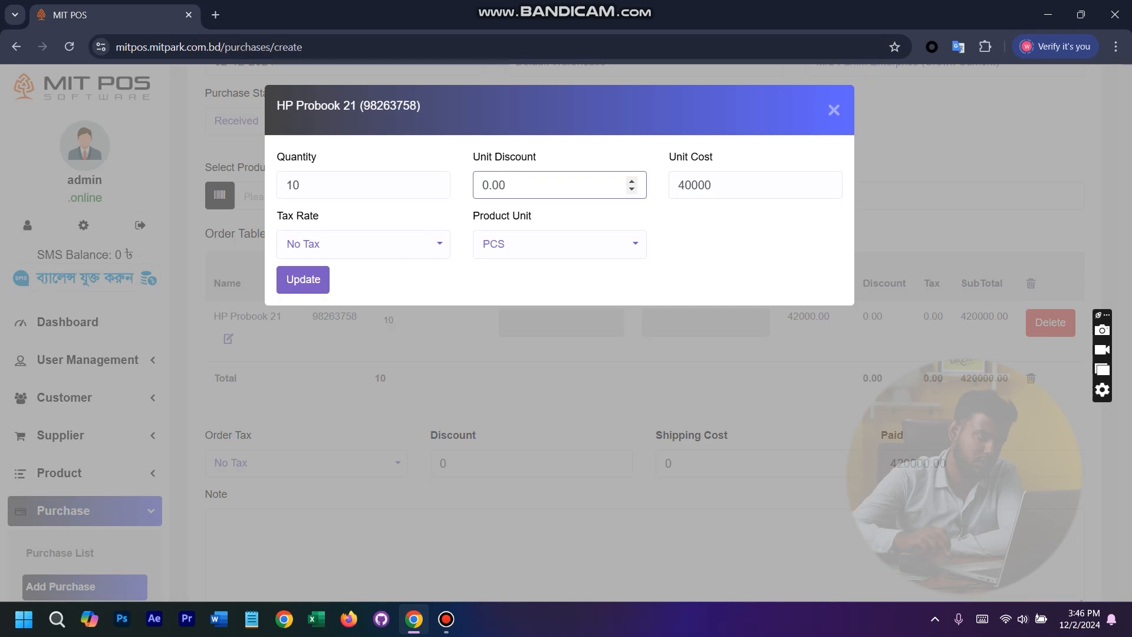
click(328, 185)
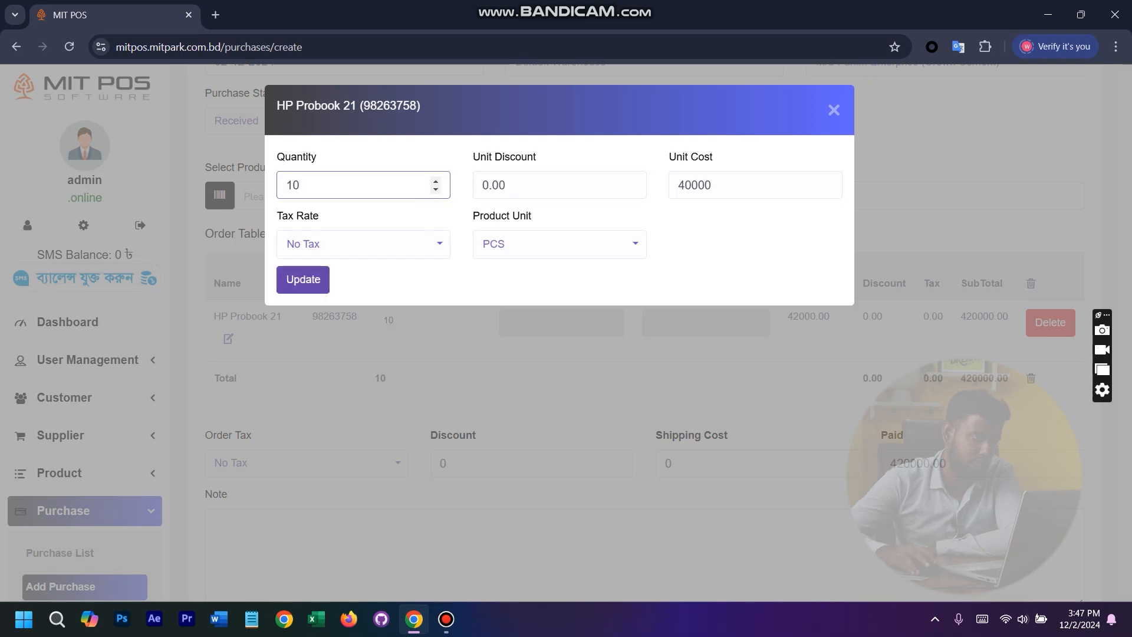
click(303, 279)
- Correct the paid amount to 400000.00 and submit the purchase
drag(931, 464, 945, 463)
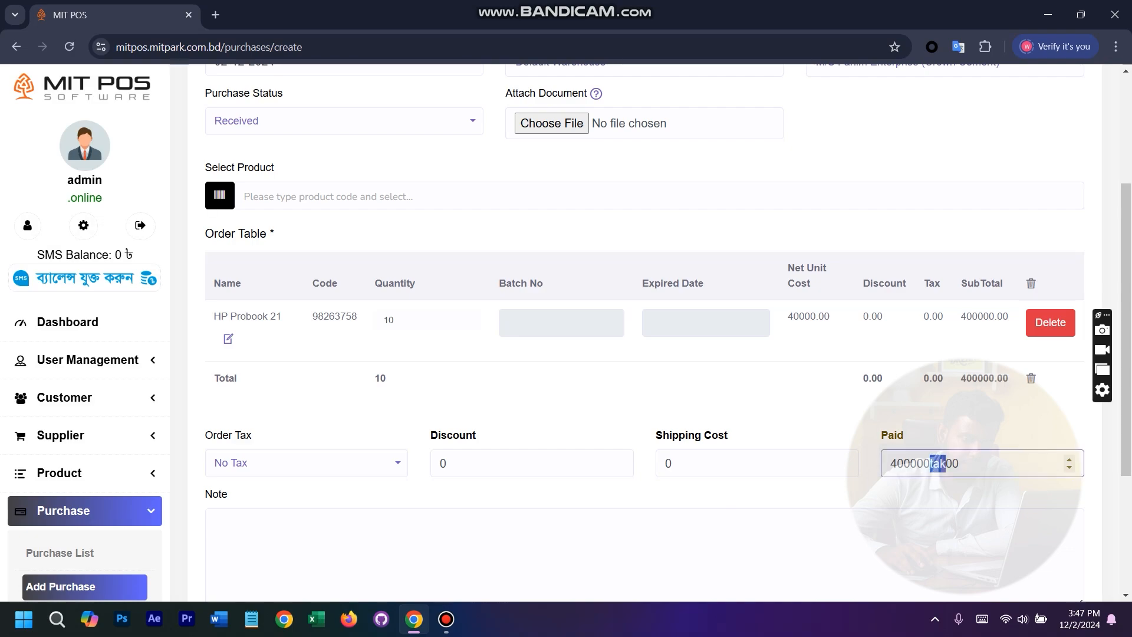
text(.)
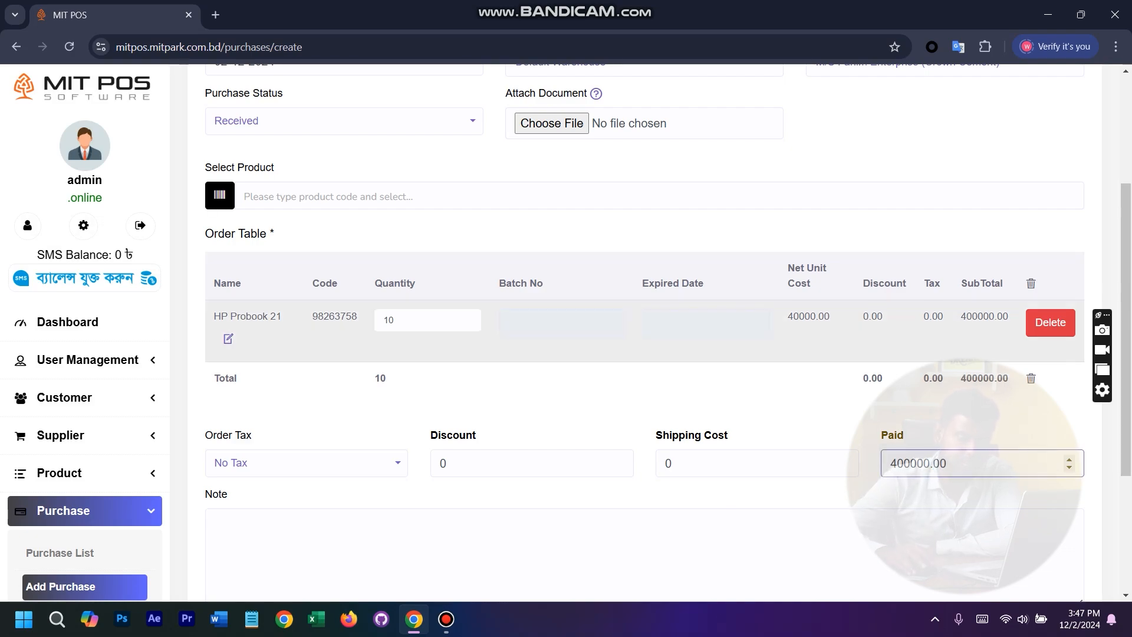
click(920, 345)
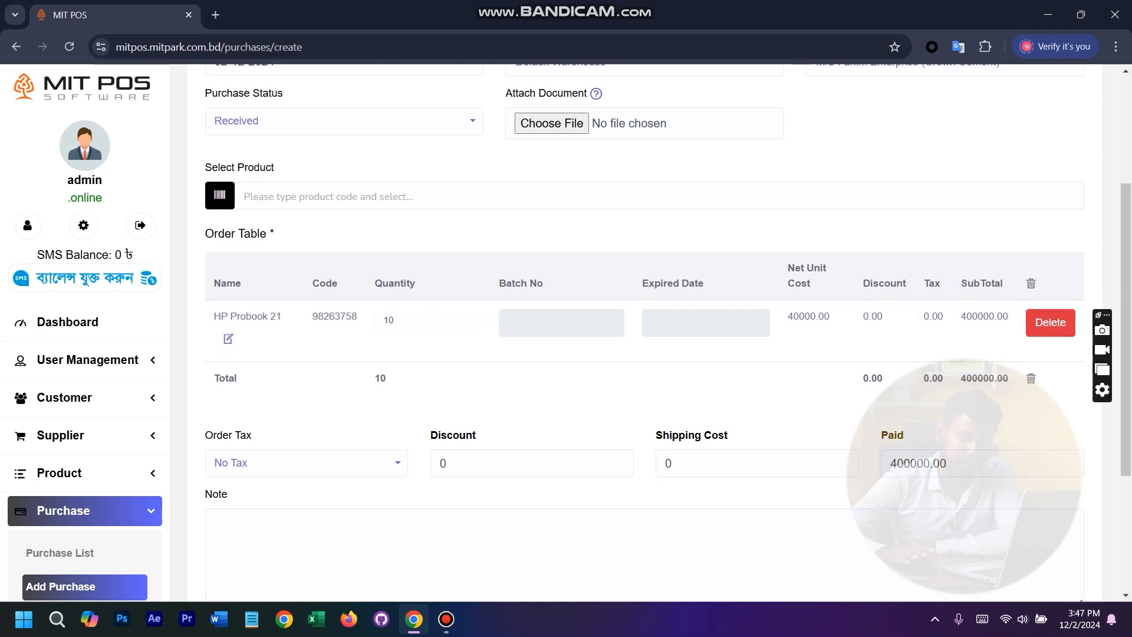
scroll(649, 330, down, 3)
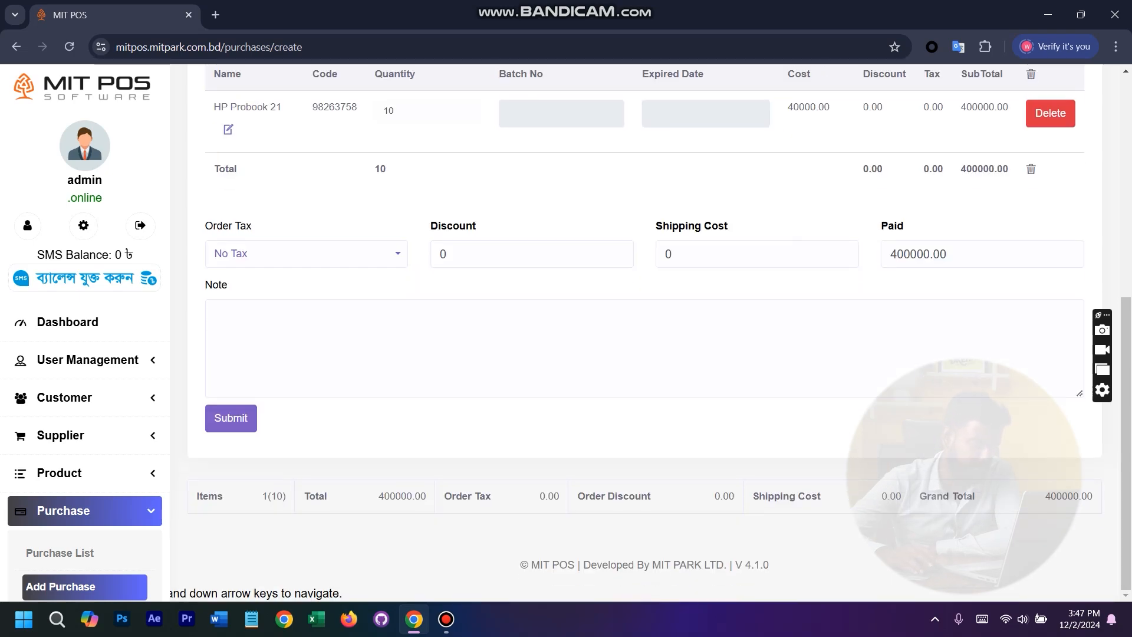
click(231, 418)
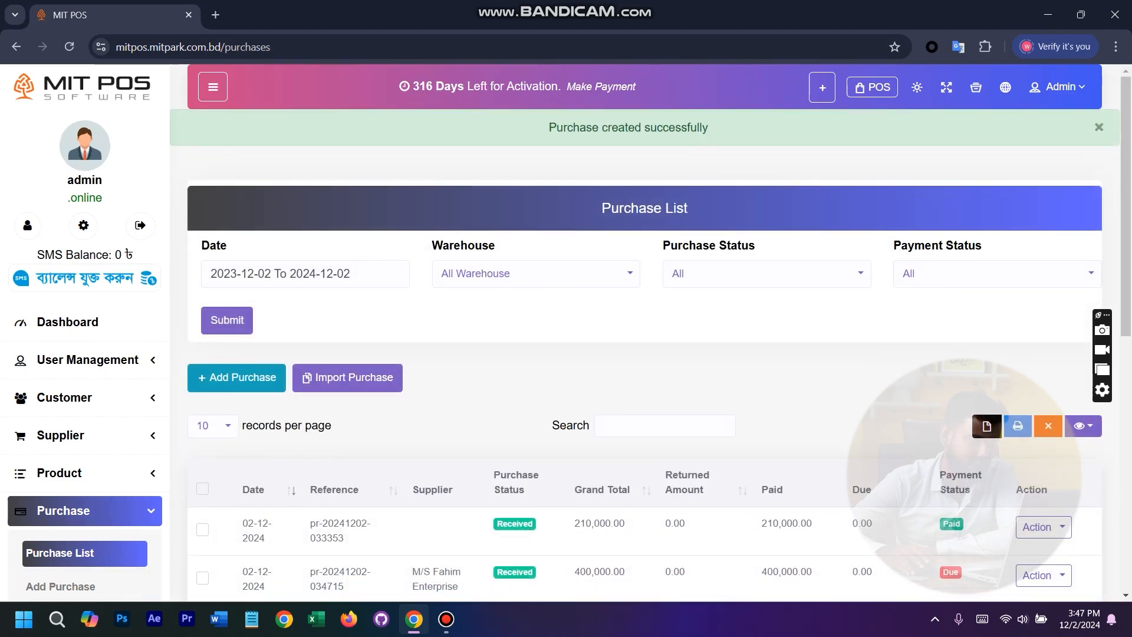
- Open the details of the newly recorded M/S Fahim Enterprise purchase and examine the HP Probook 21 line's unit cost and subtotal
scroll(644, 354, down, 2)
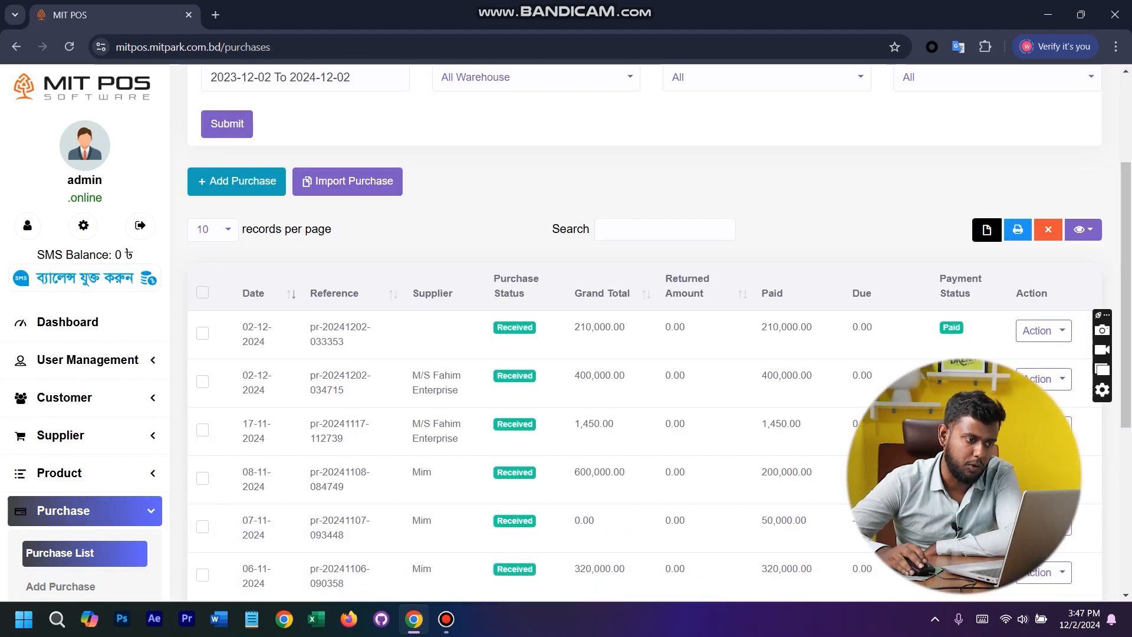
scroll(644, 353, up, 2)
scroll(644, 354, down, 3)
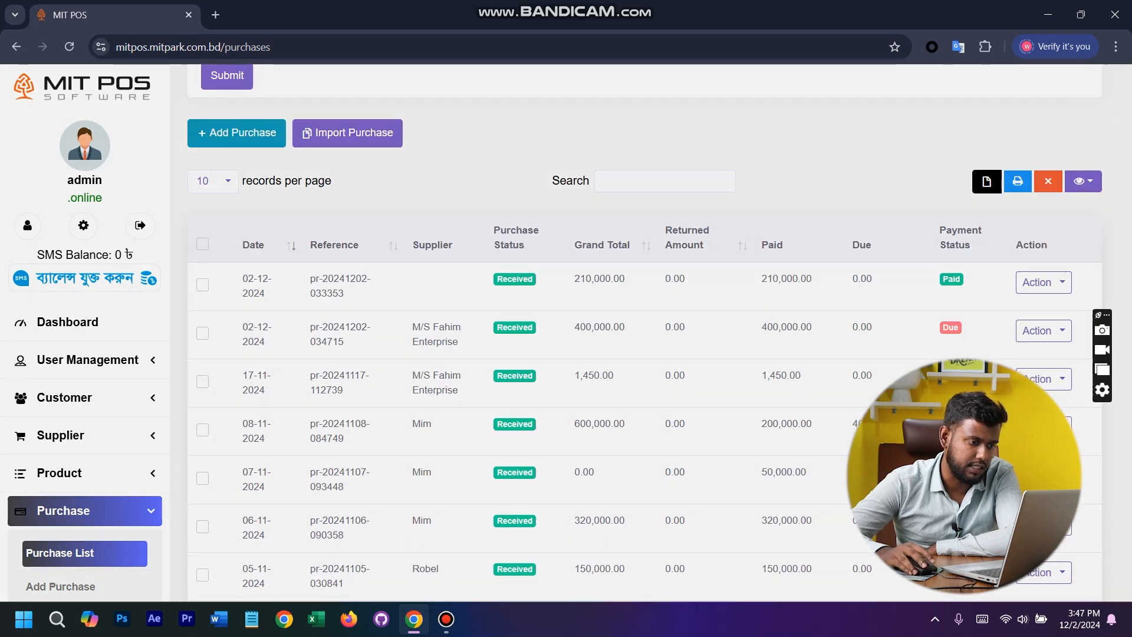
click(566, 334)
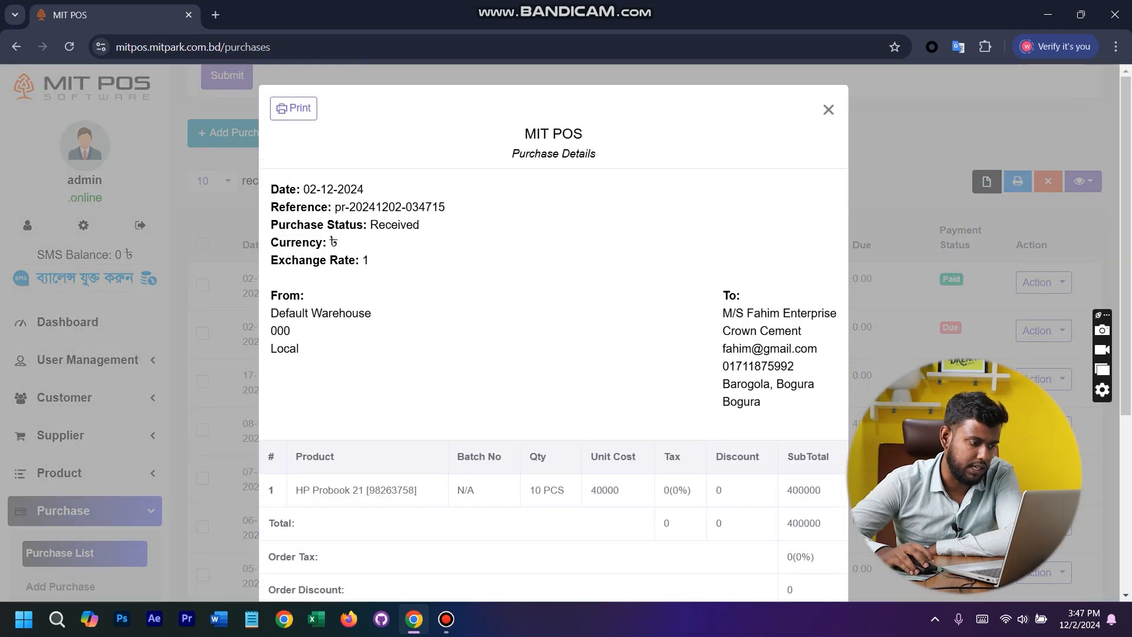
drag(310, 490, 361, 490)
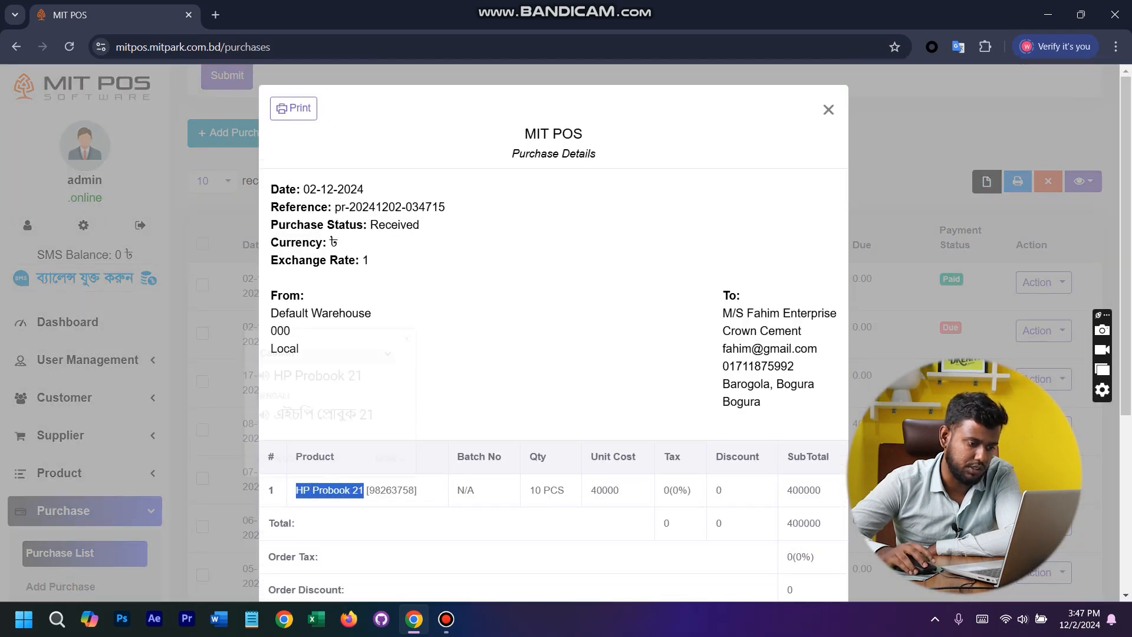
double_click(605, 491)
double_click(804, 490)
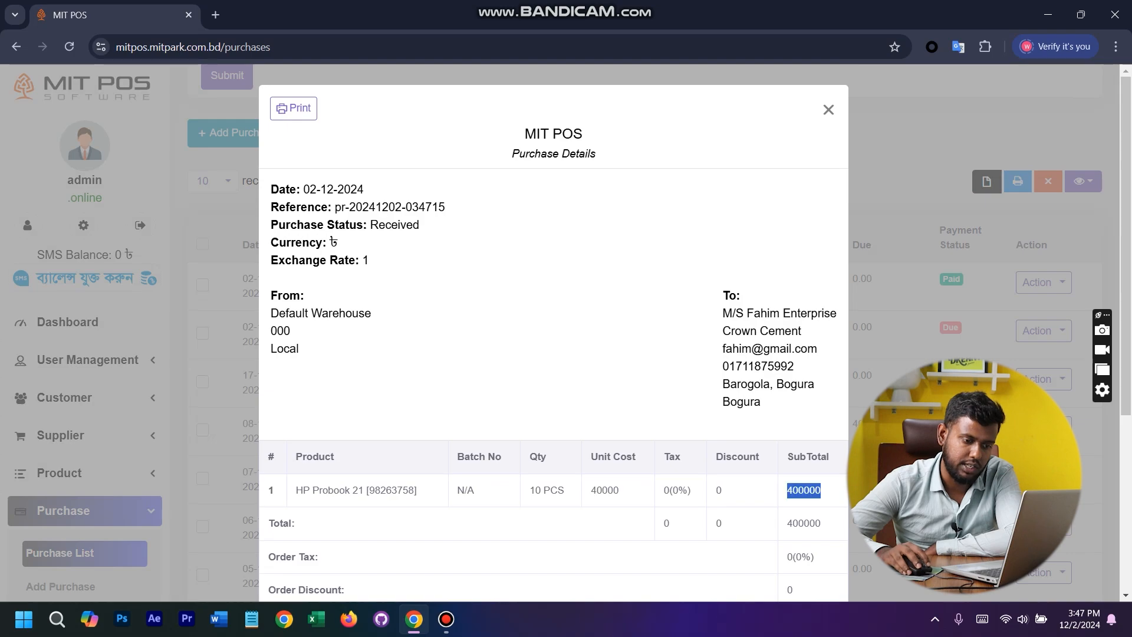
- Check the purchase's grand total and paid amount, and view the details of the same-day purchase that has no supplier
scroll(553, 330, down, 5)
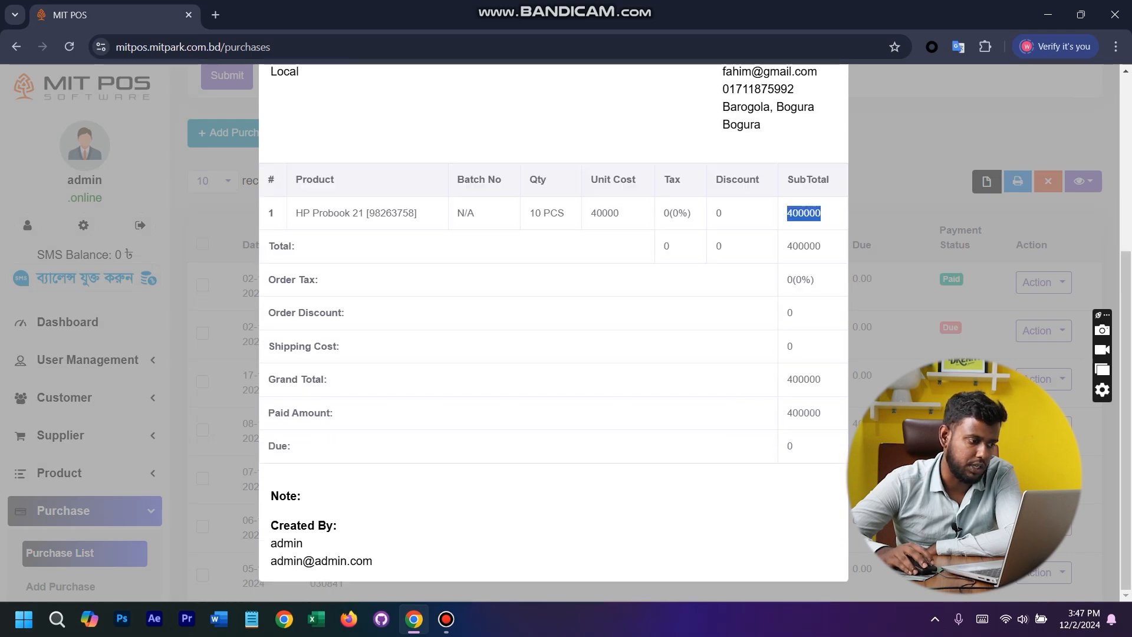
drag(290, 346, 820, 414)
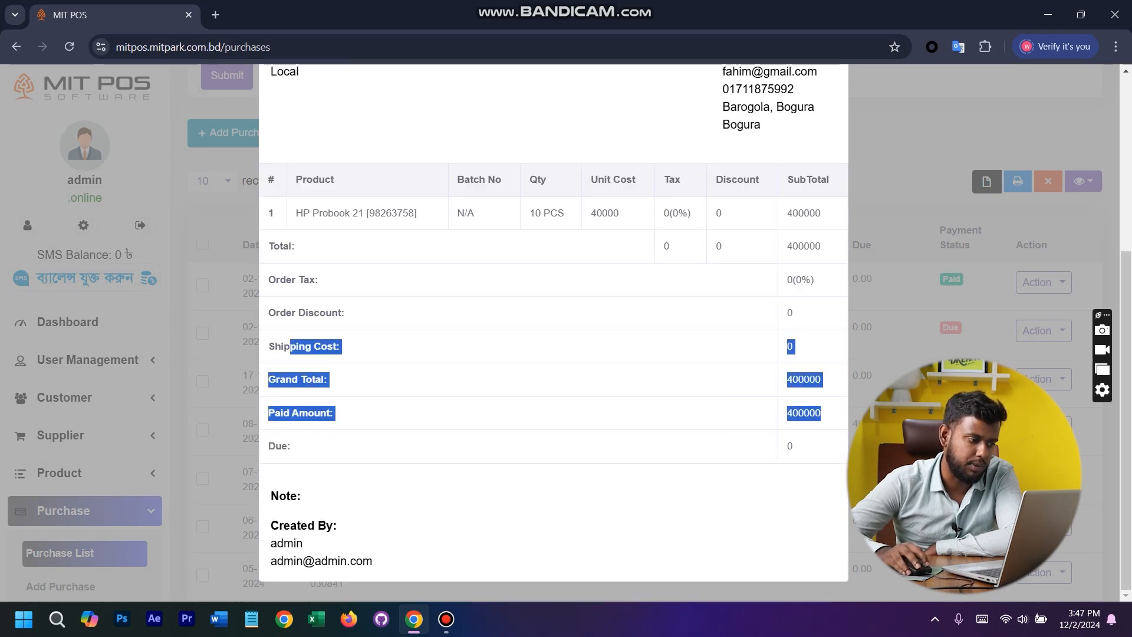
click(821, 414)
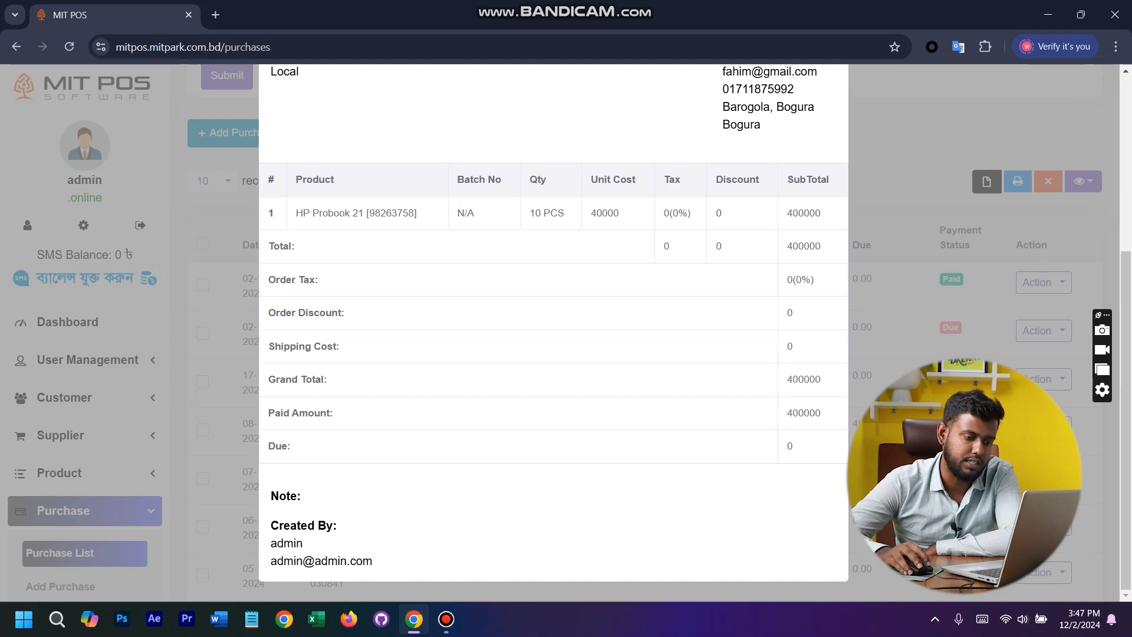
key(Escape)
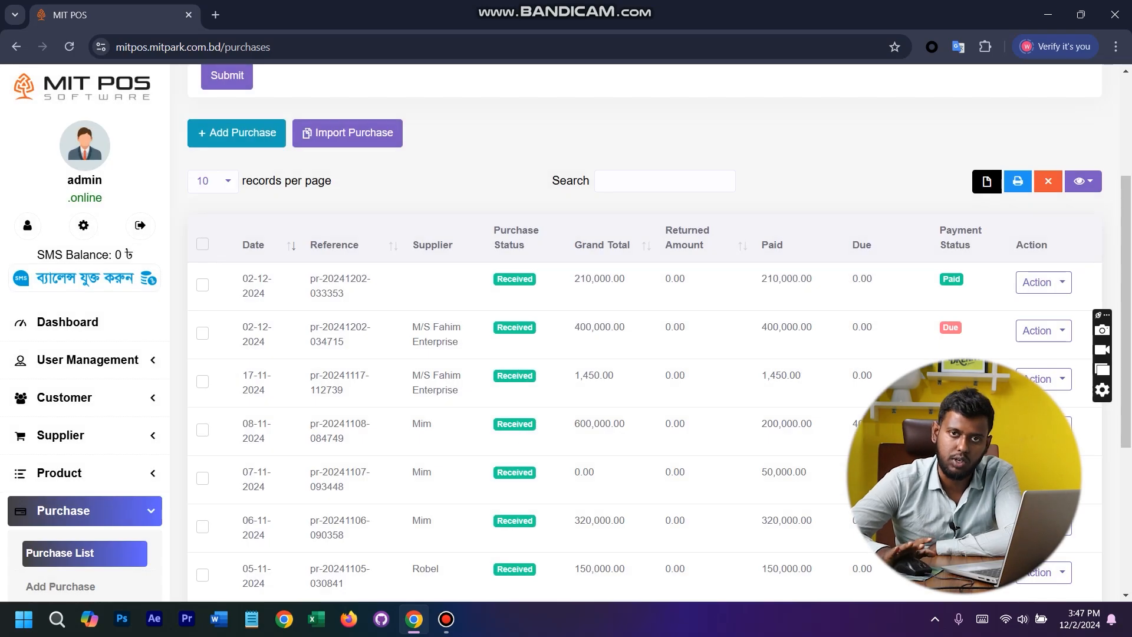
click(598, 286)
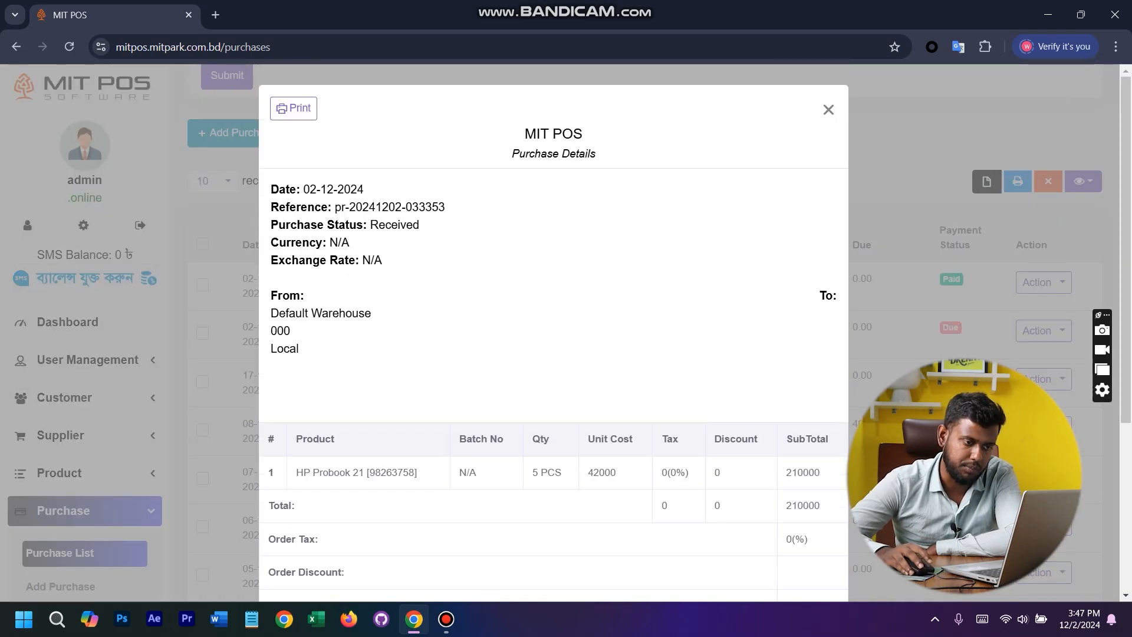
key(Escape)
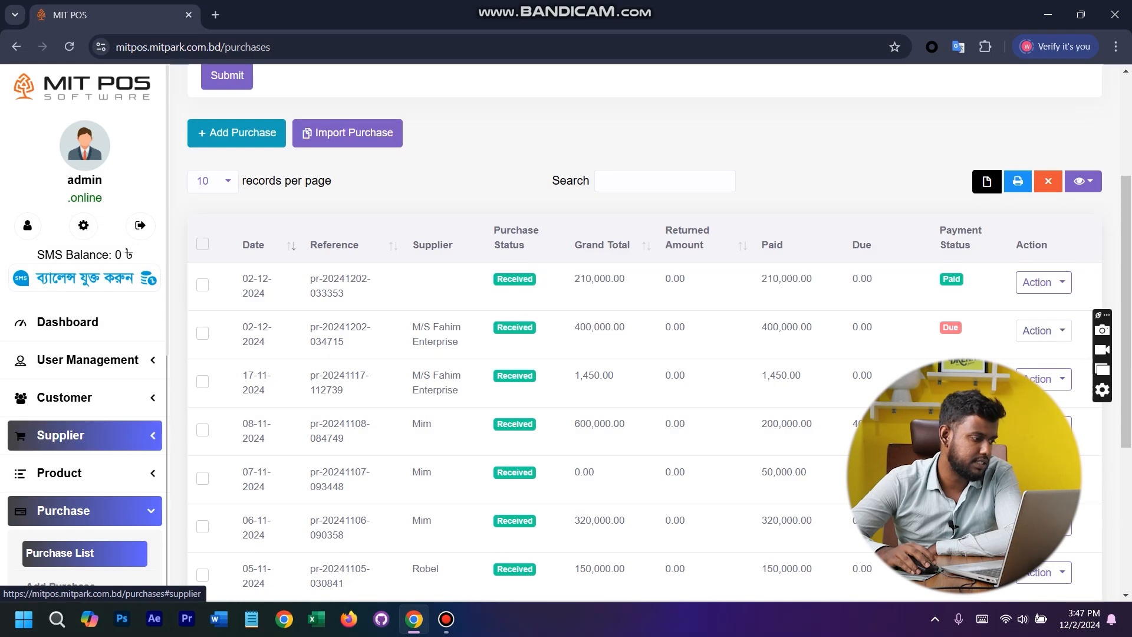
- Open the supplier list and search it for "fahim"
click(82, 435)
click(59, 476)
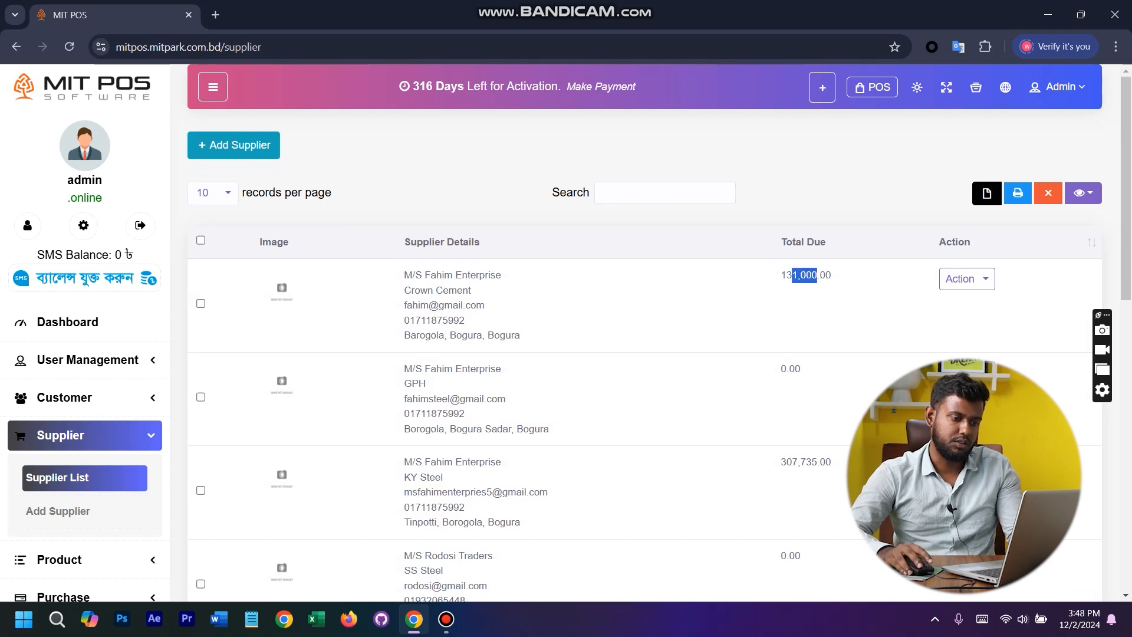
text(fa)
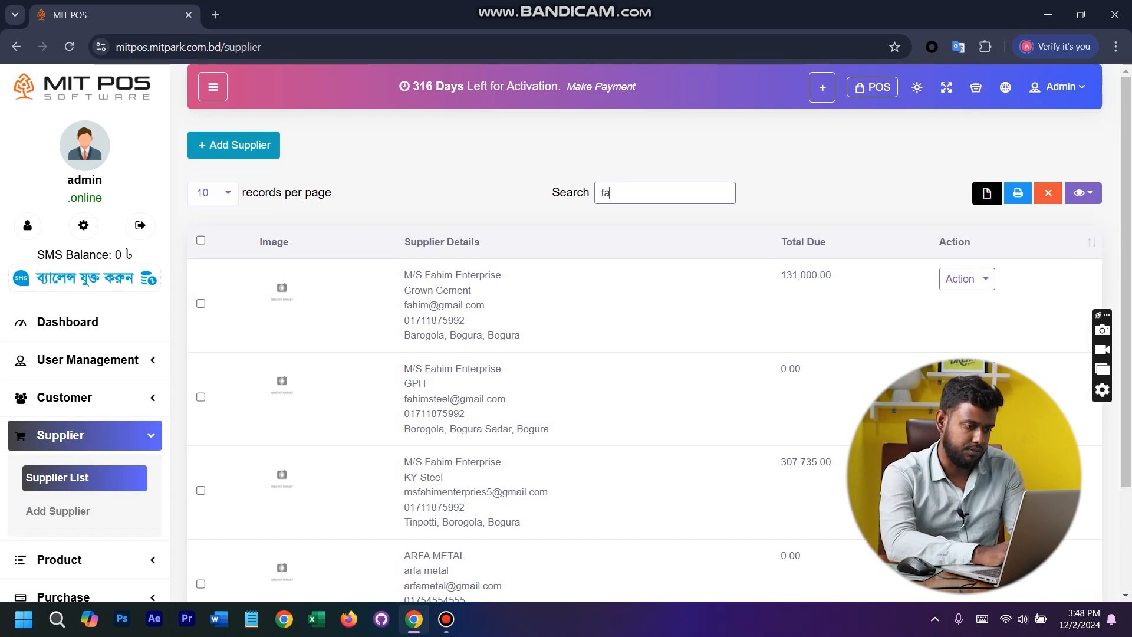
text(him)
- Return to the purchase list and copy the supplier name M/S Fahim Enterprise from its latest purchase's details
scroll(84, 479, down, 5)
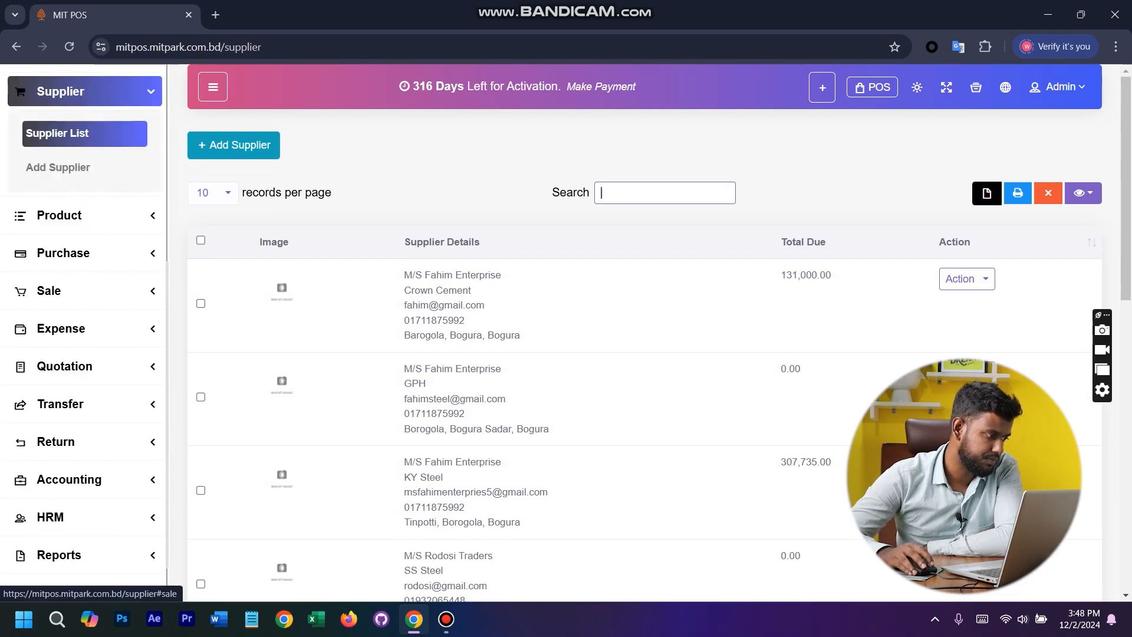
click(63, 252)
click(59, 293)
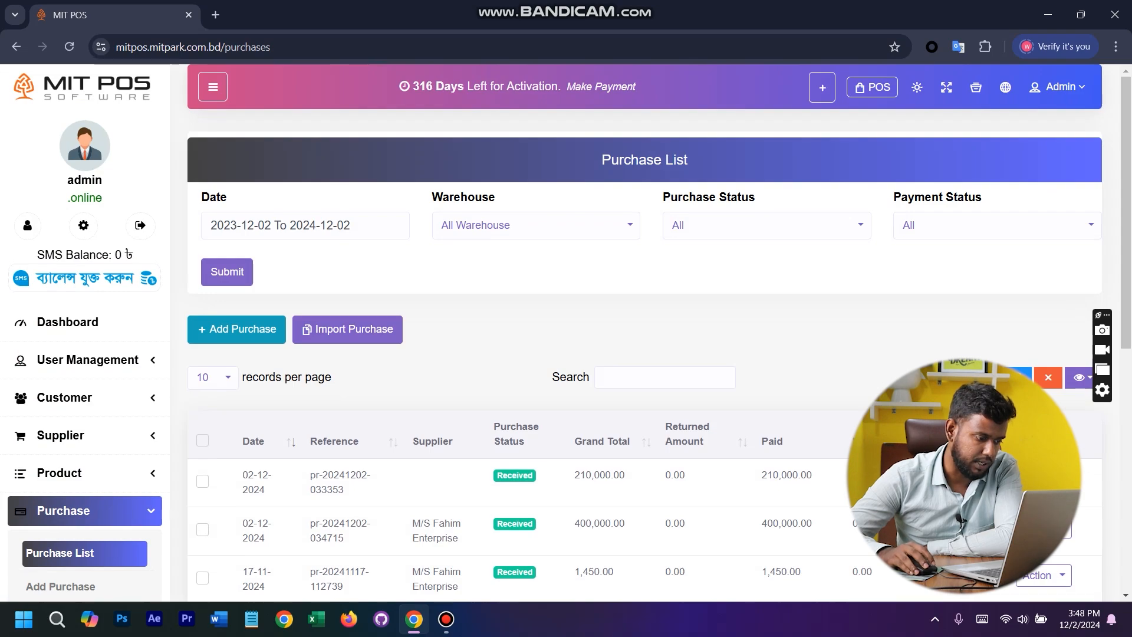
click(515, 531)
drag(723, 313, 837, 314)
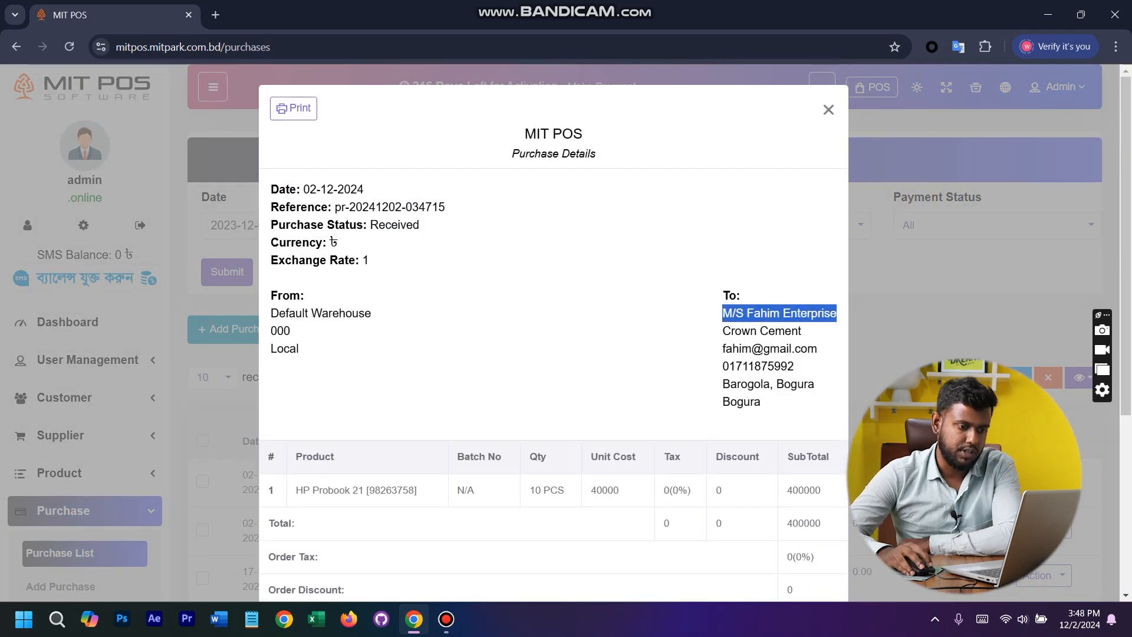
click(619, 349)
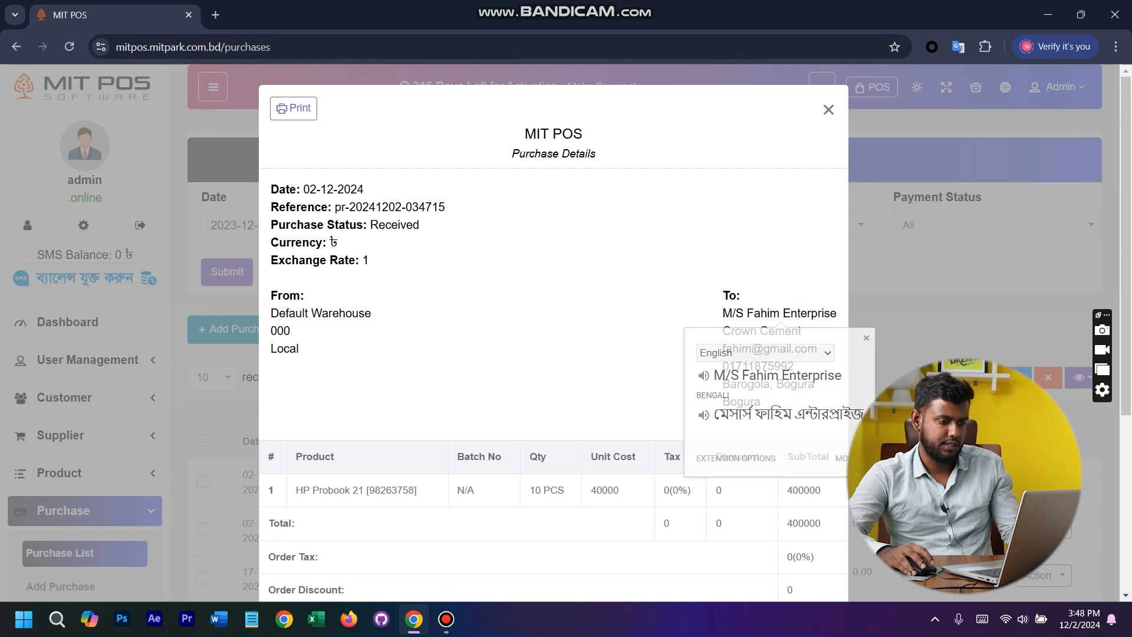
triple_click(809, 314)
key(ctrl+c)
click(829, 110)
- Search the supplier list for M/S Fahim Enterprise and show the available actions for its Crown Cement entry
click(62, 435)
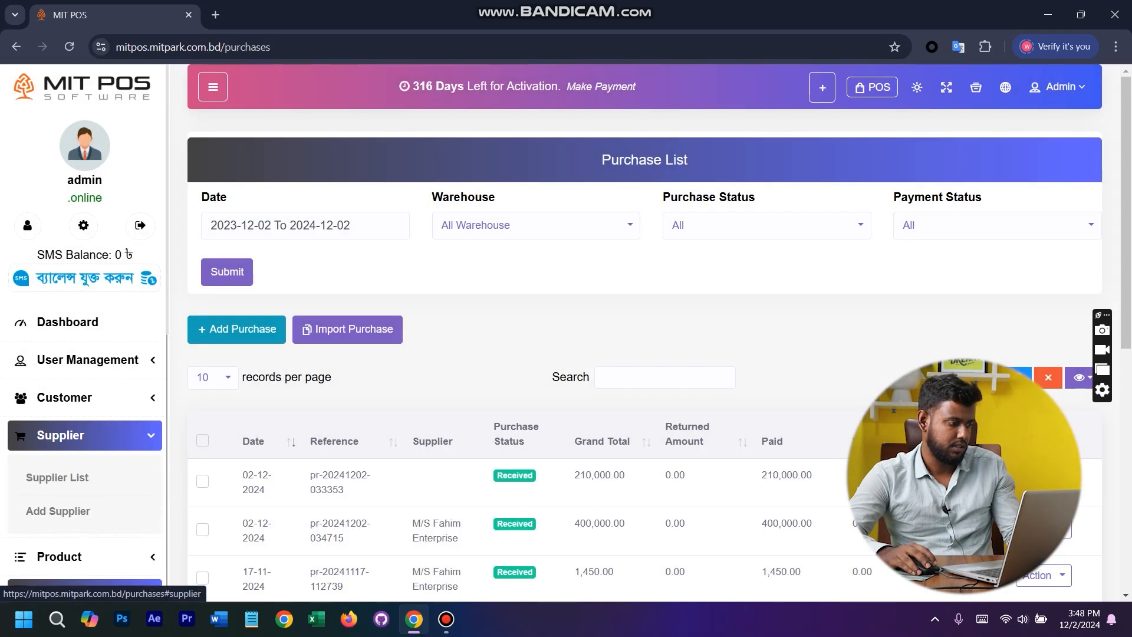
click(58, 477)
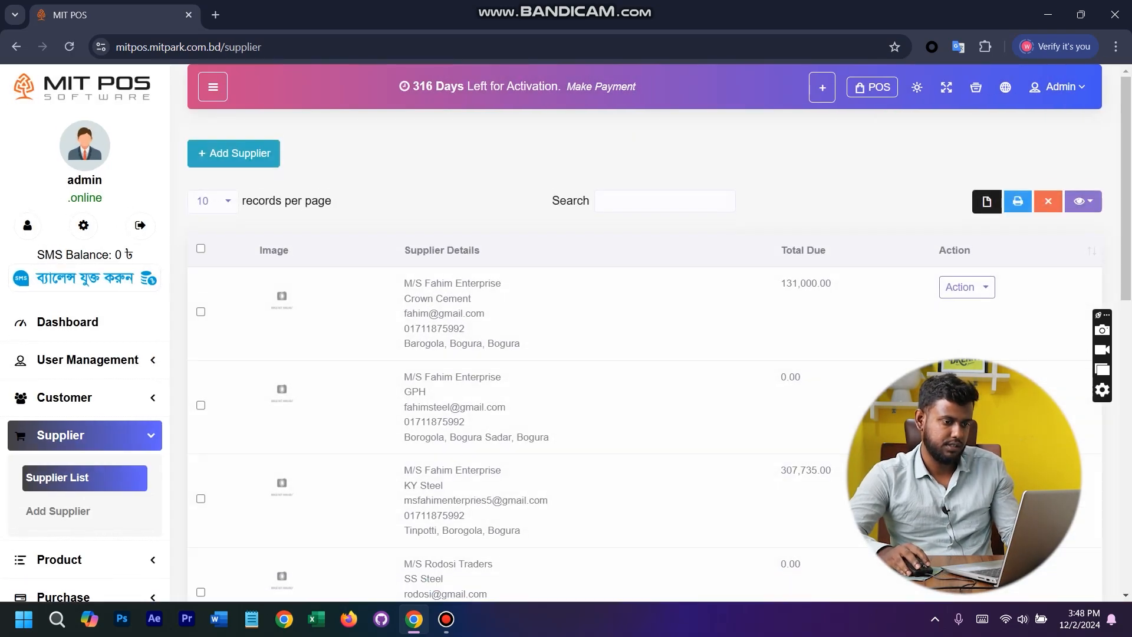
click(654, 197)
key(ctrl+v)
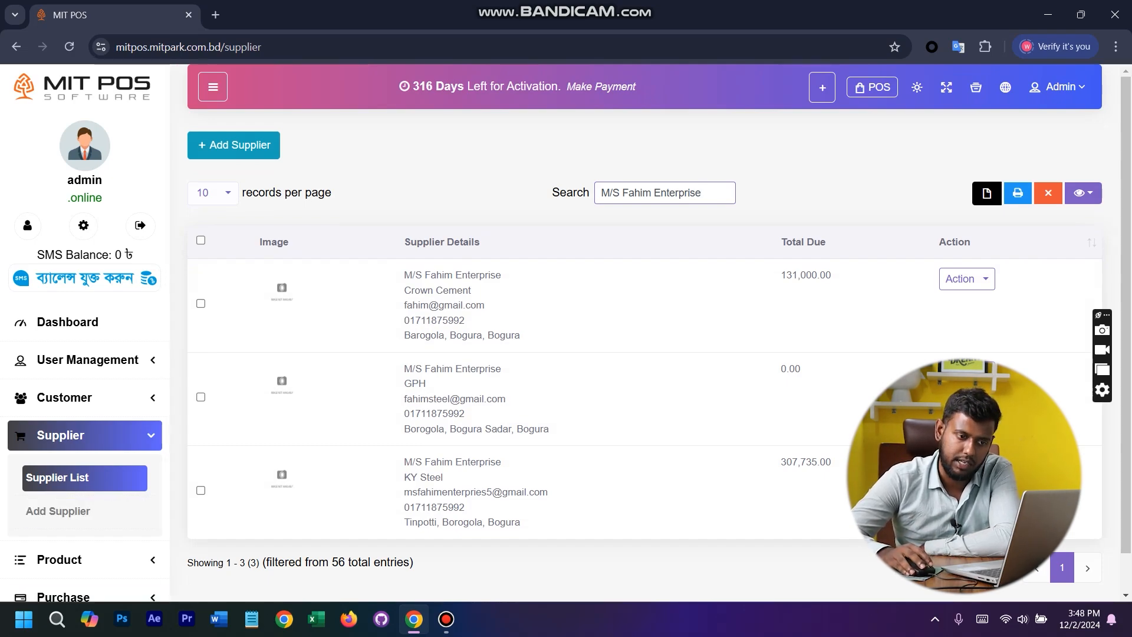
click(966, 278)
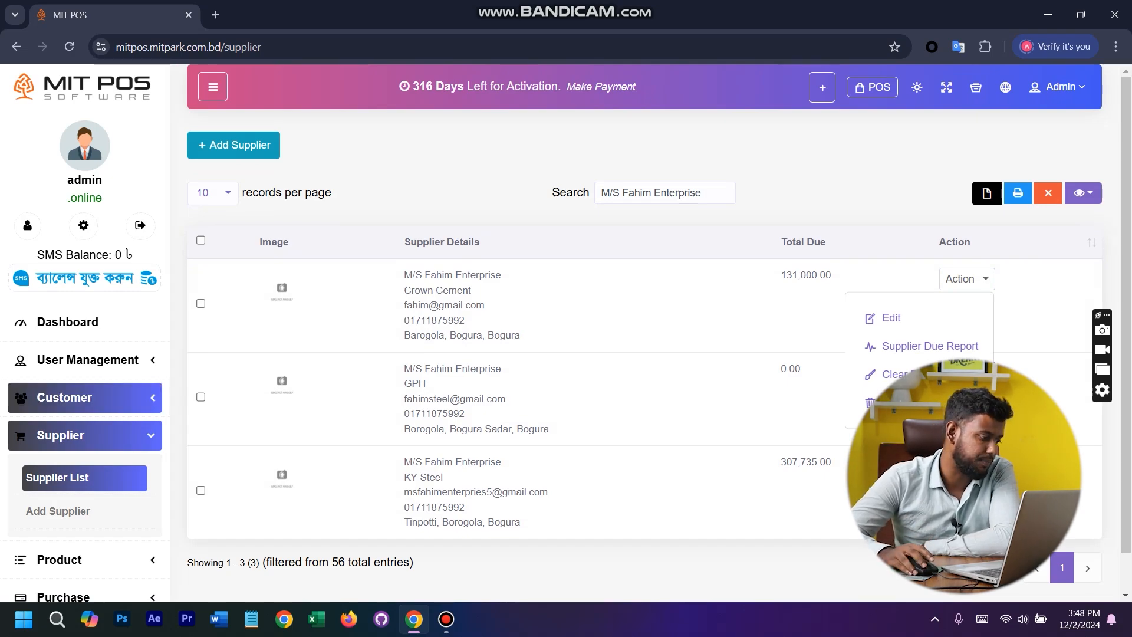
- Return to the purchase list and view the Add Payment form of a recent purchase without submitting it
scroll(65, 195, down, 6)
click(64, 194)
click(60, 235)
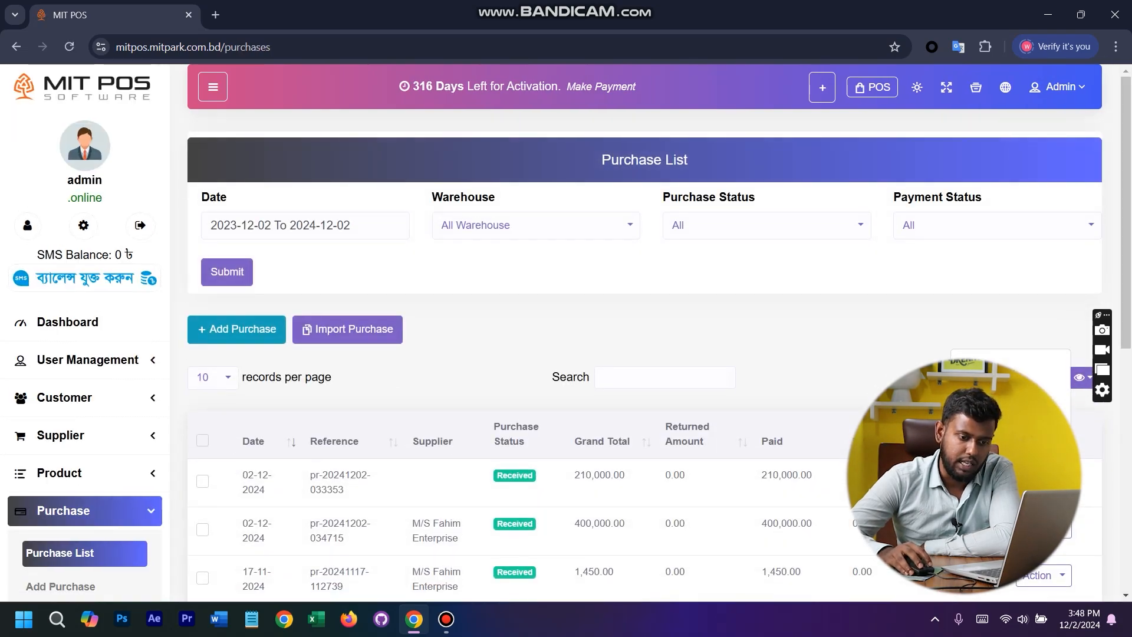
click(996, 433)
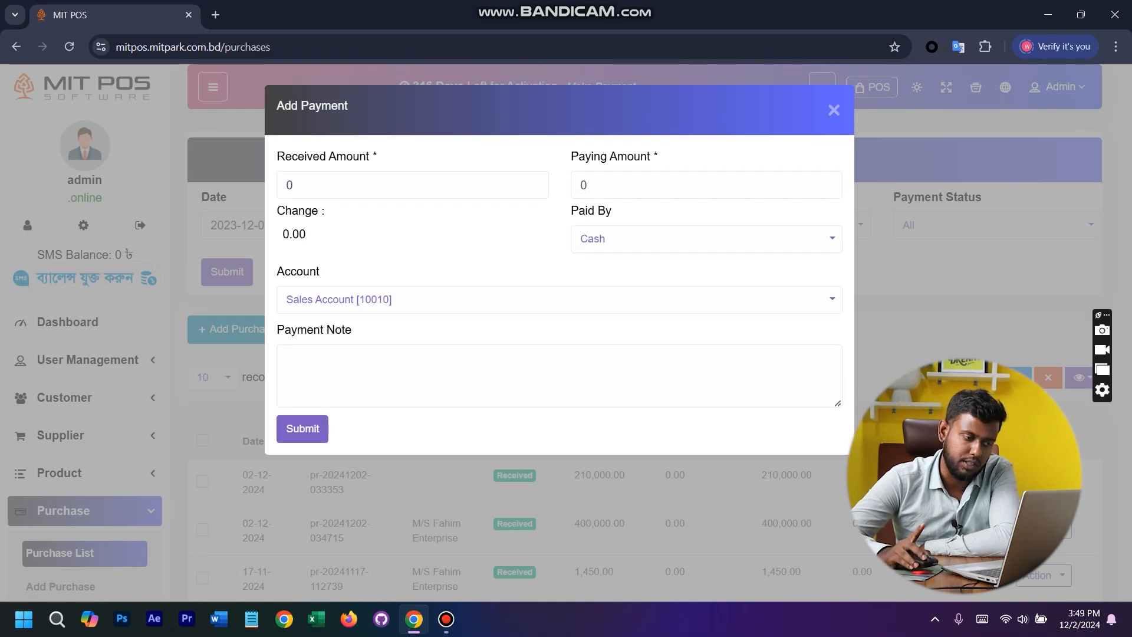
key(Escape)
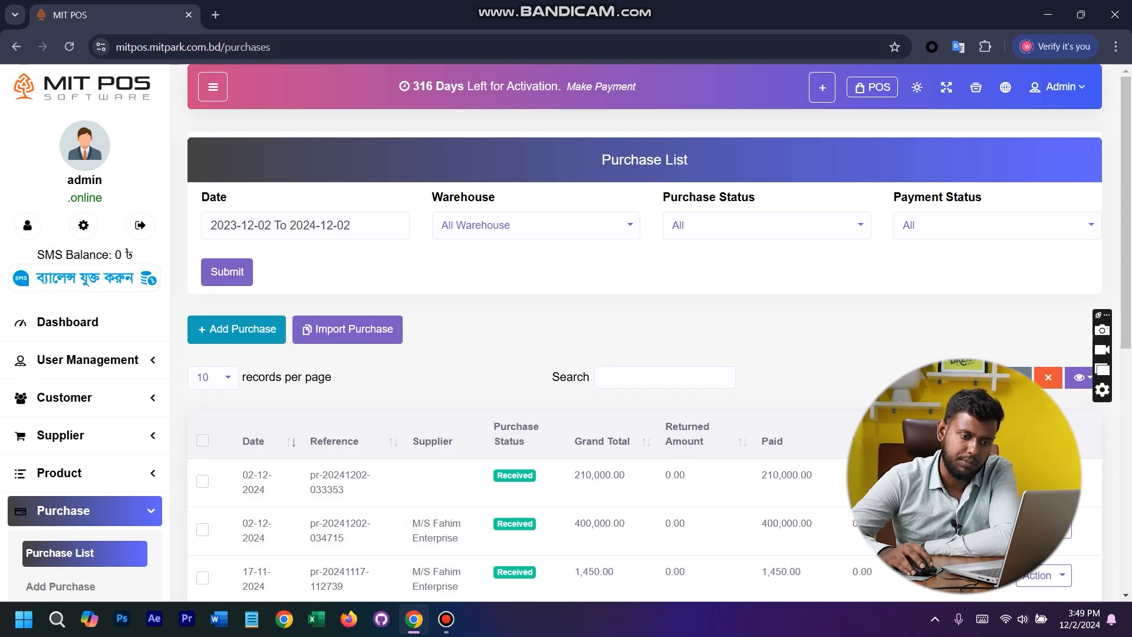
- Generate the printable Purchase Report from the purchase list and bring up the option to save the page, without saving
click(1018, 377)
right_click(465, 179)
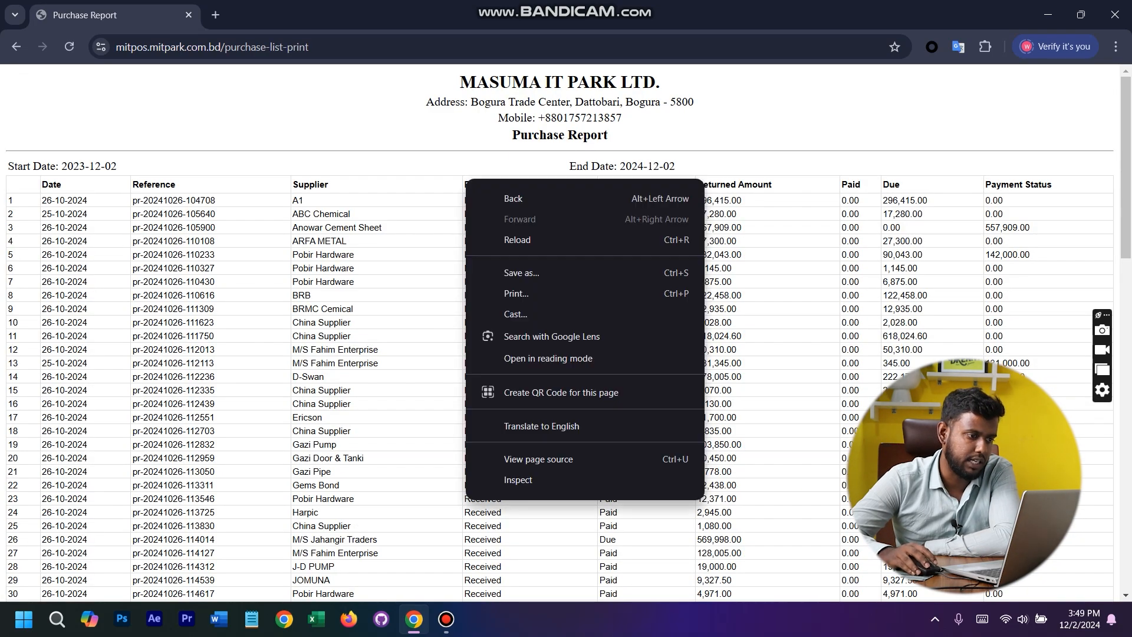
click(521, 273)
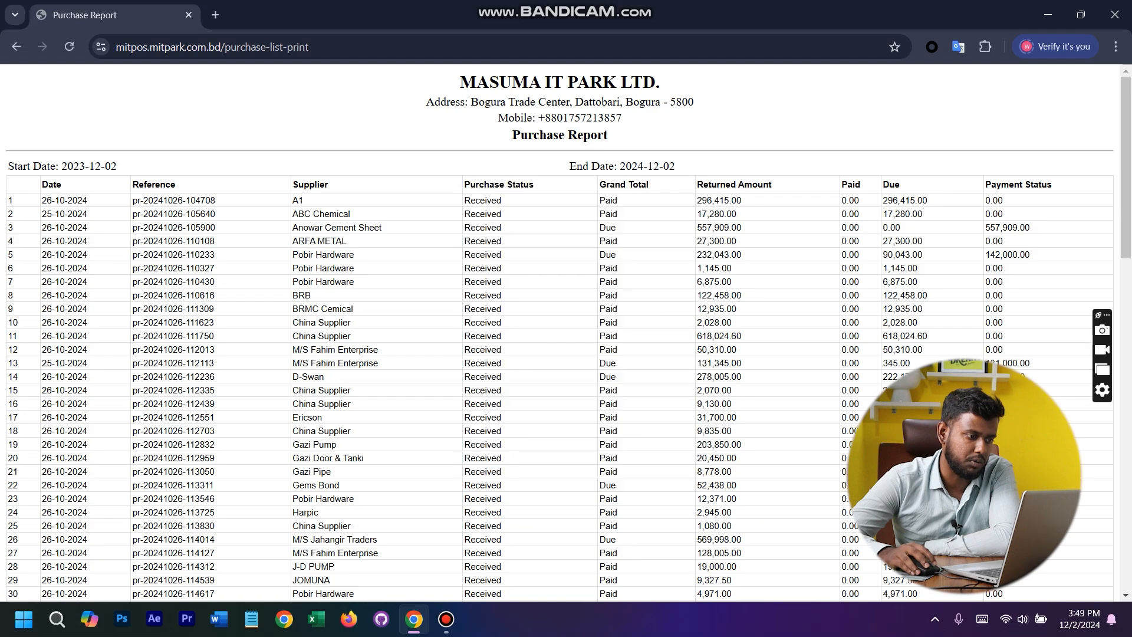
click(1114, 12)
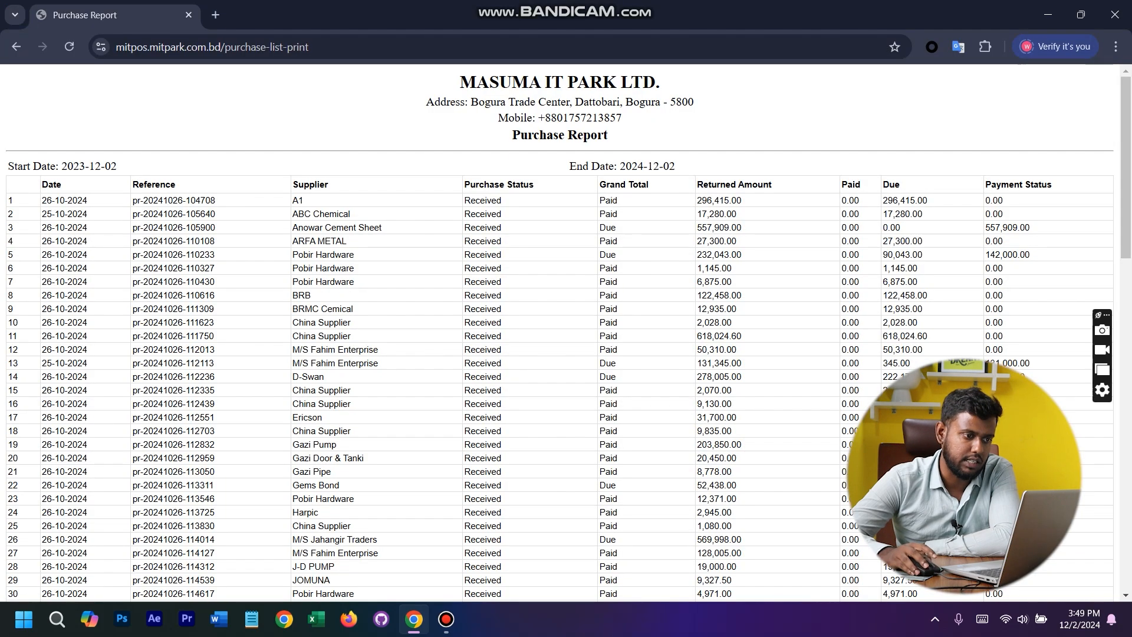
- Review the pages of the Purchase Report's print preview, cancel printing and return to the purchase list
right_click(666, 115)
click(710, 229)
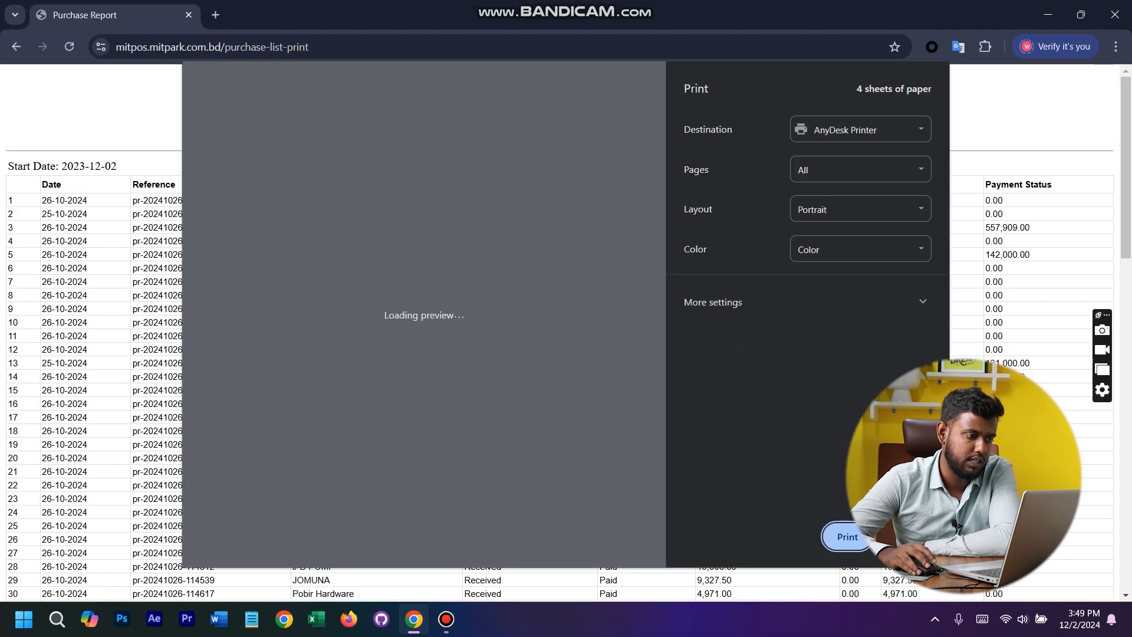
scroll(418, 313, down, 20)
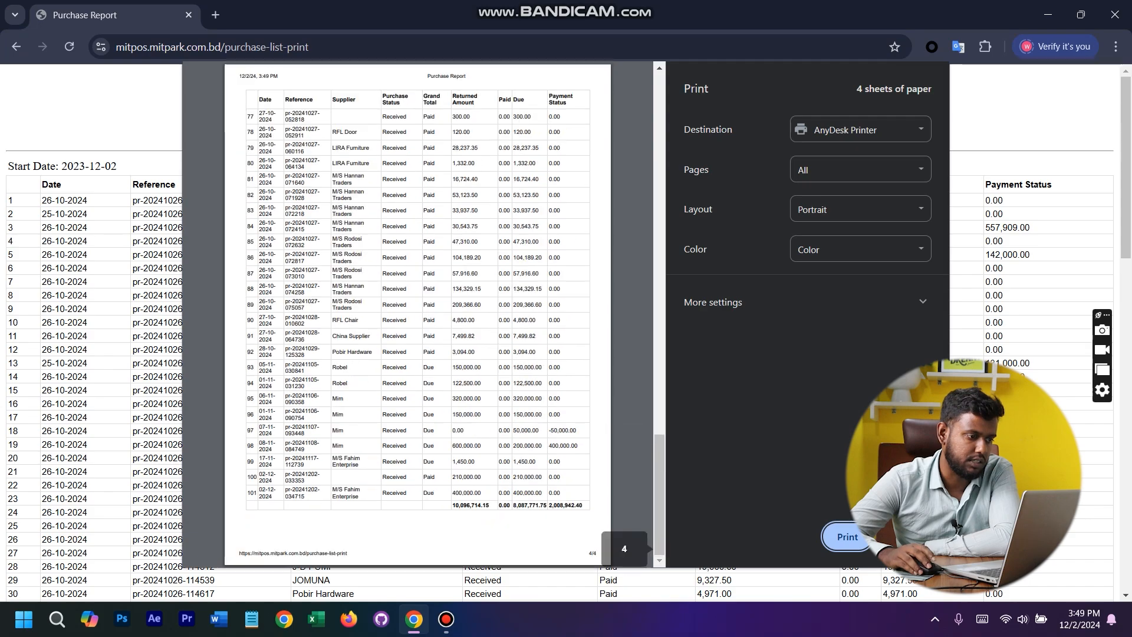
scroll(418, 313, up, 20)
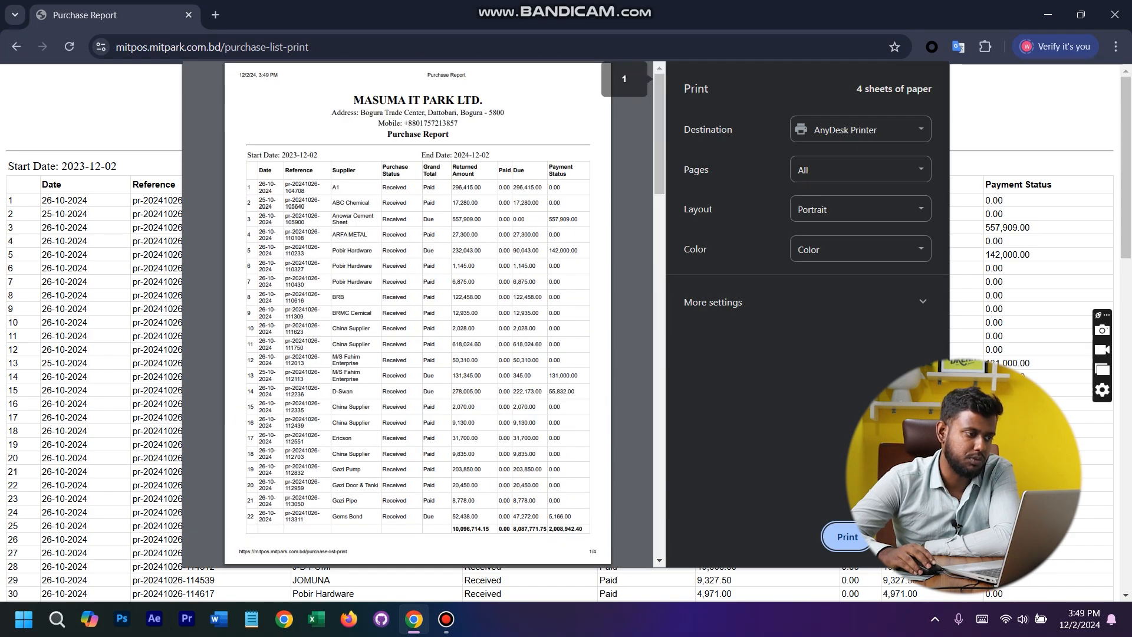
scroll(418, 313, down, 20)
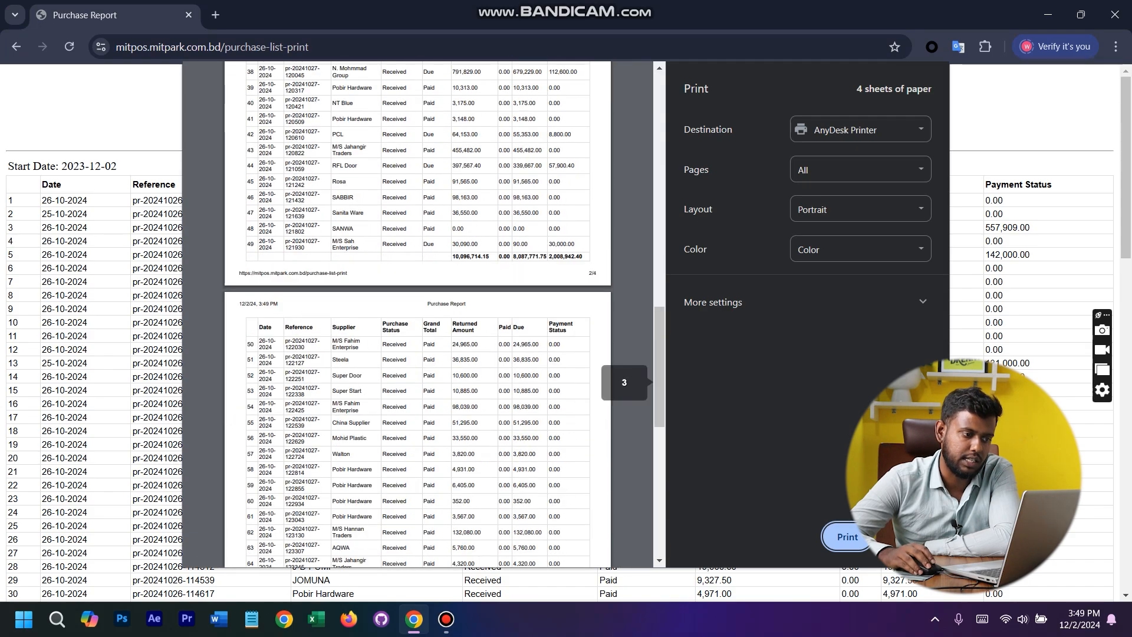
click(903, 537)
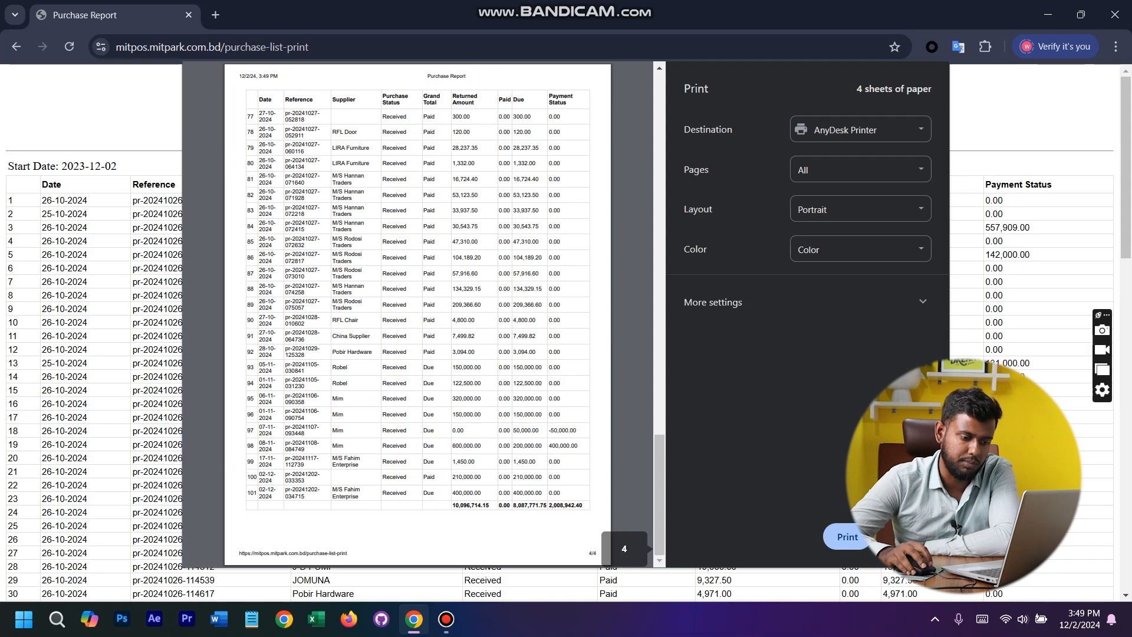
click(16, 46)
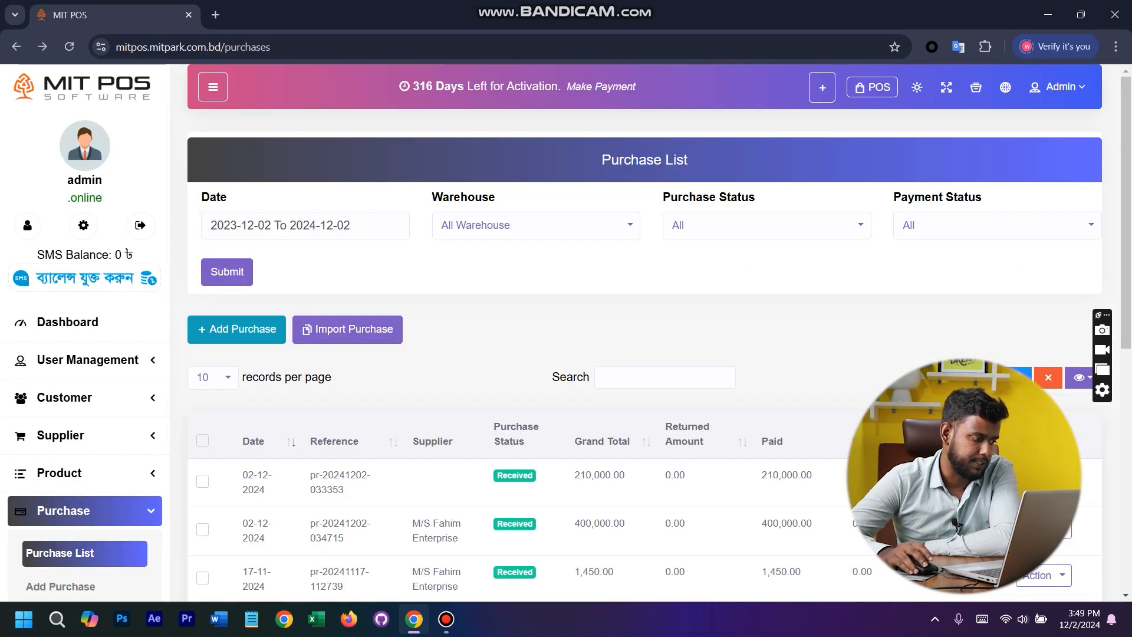
- Go to the POS sales screen and set the sale date to 02-12-2024
click(71, 510)
scroll(70, 507, down, 5)
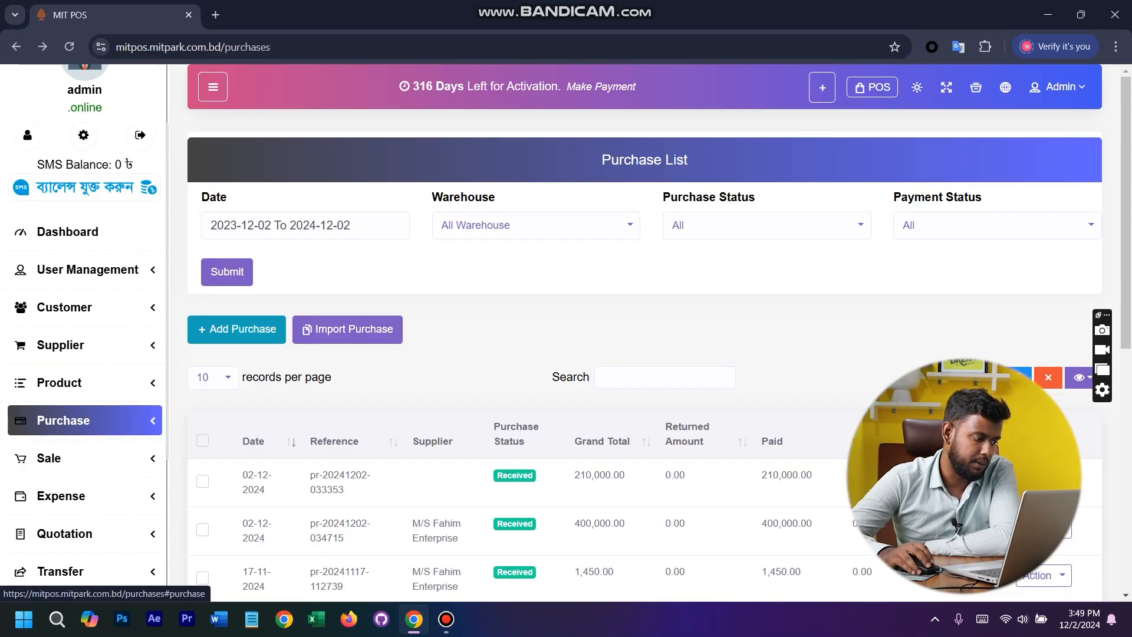
click(59, 235)
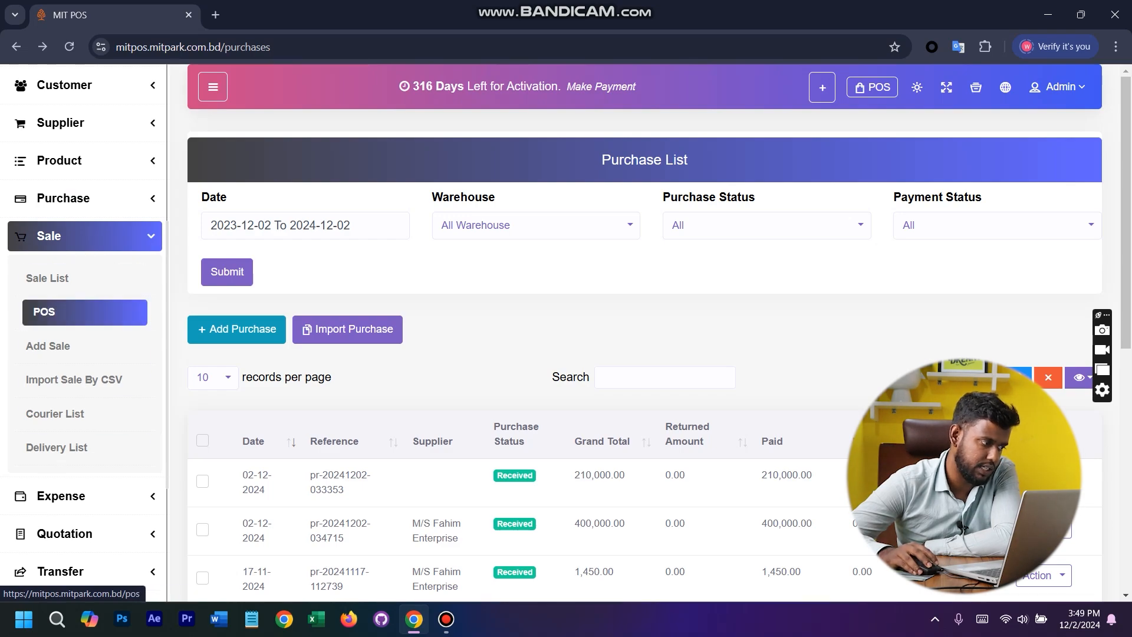
click(59, 312)
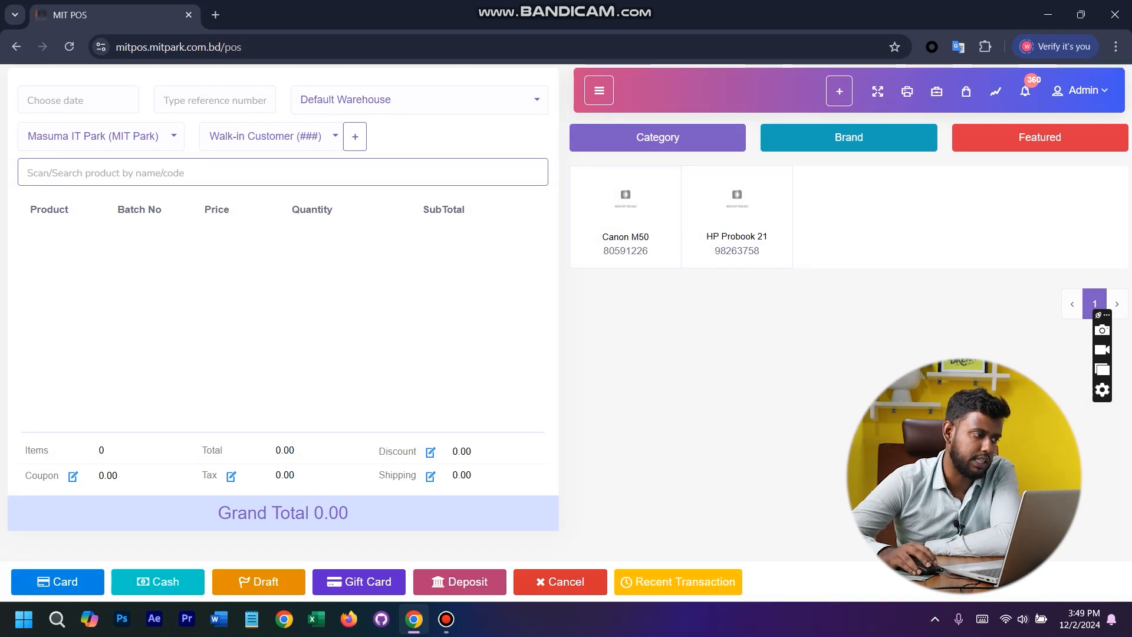
click(79, 100)
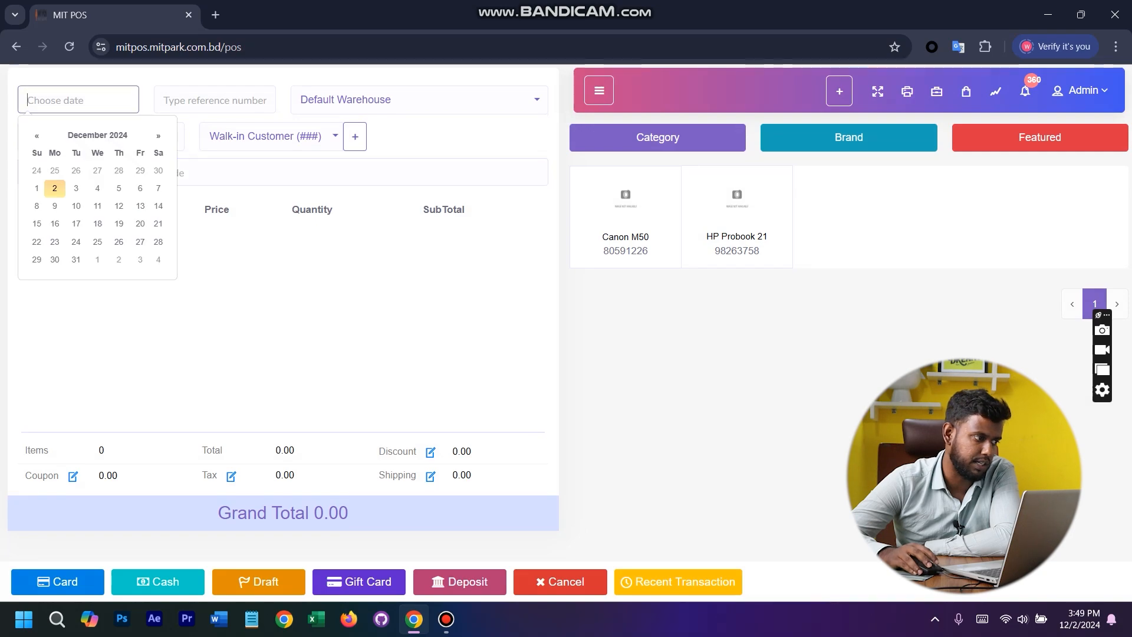
click(55, 188)
- Look over the reference number, warehouse and biller fields of the sale without changing them
click(215, 99)
click(419, 100)
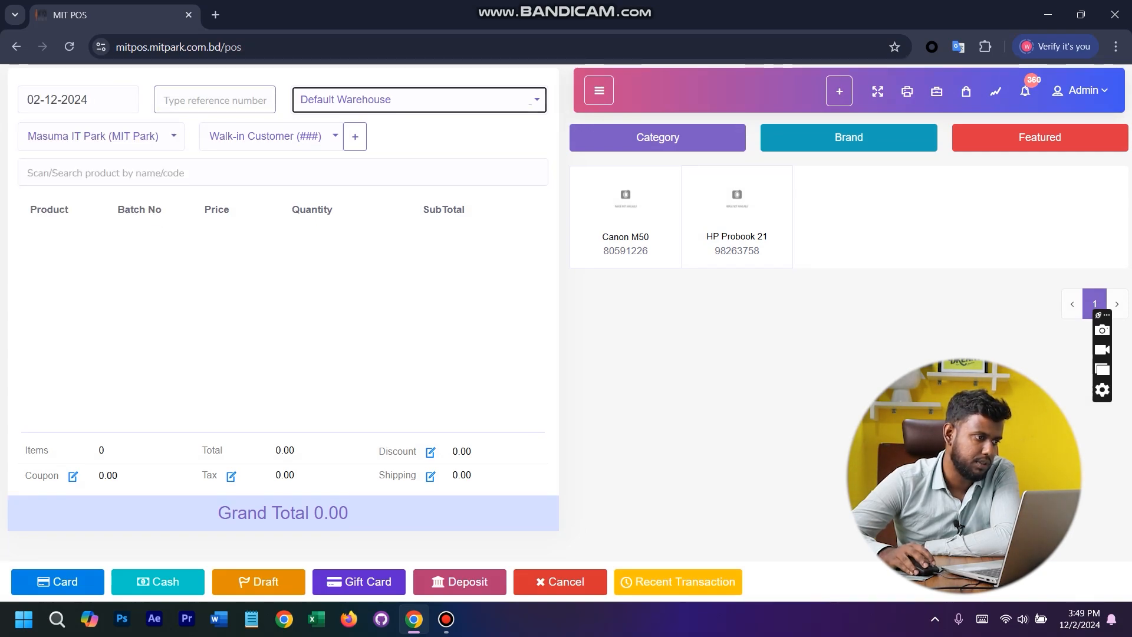
click(530, 100)
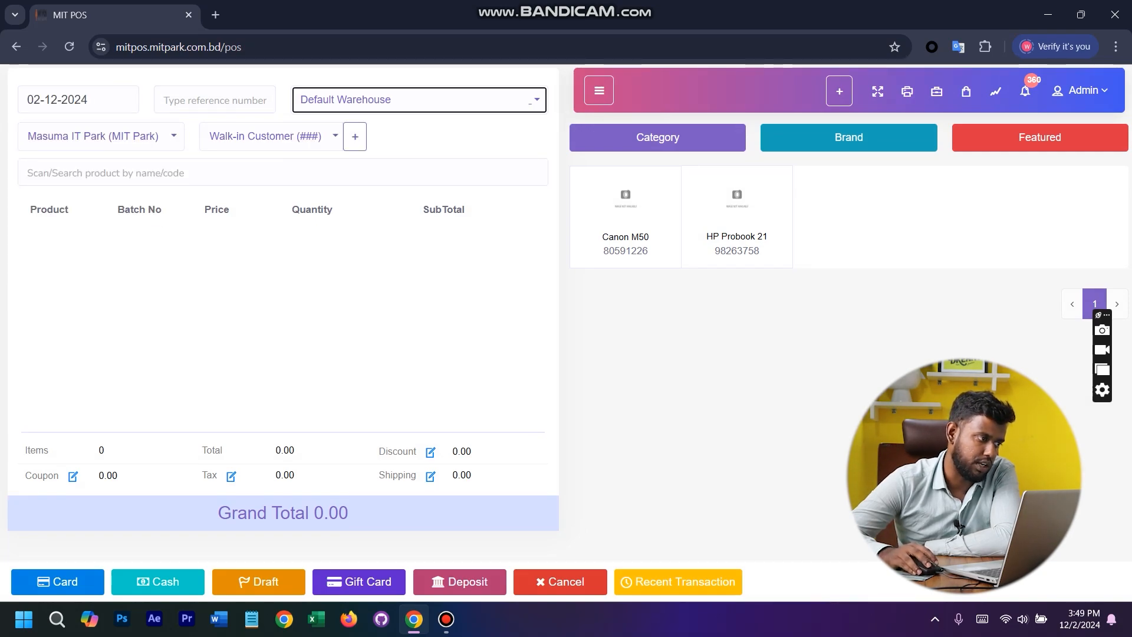
click(101, 136)
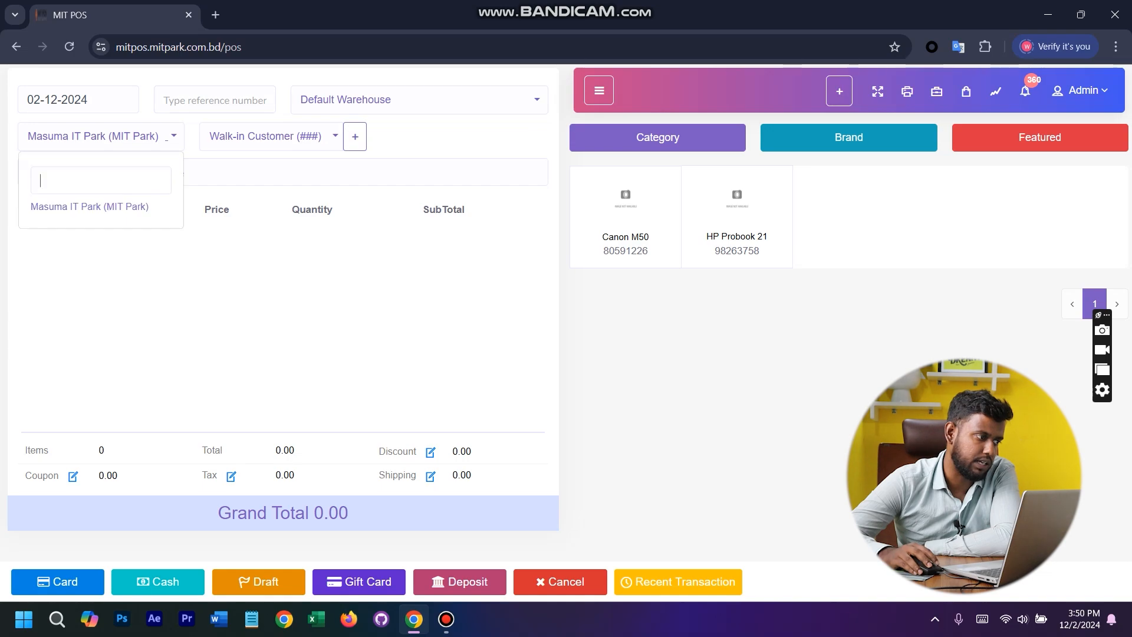
click(101, 136)
- Search the products for "hp" and add HP Probook 21 to the sale
click(171, 173)
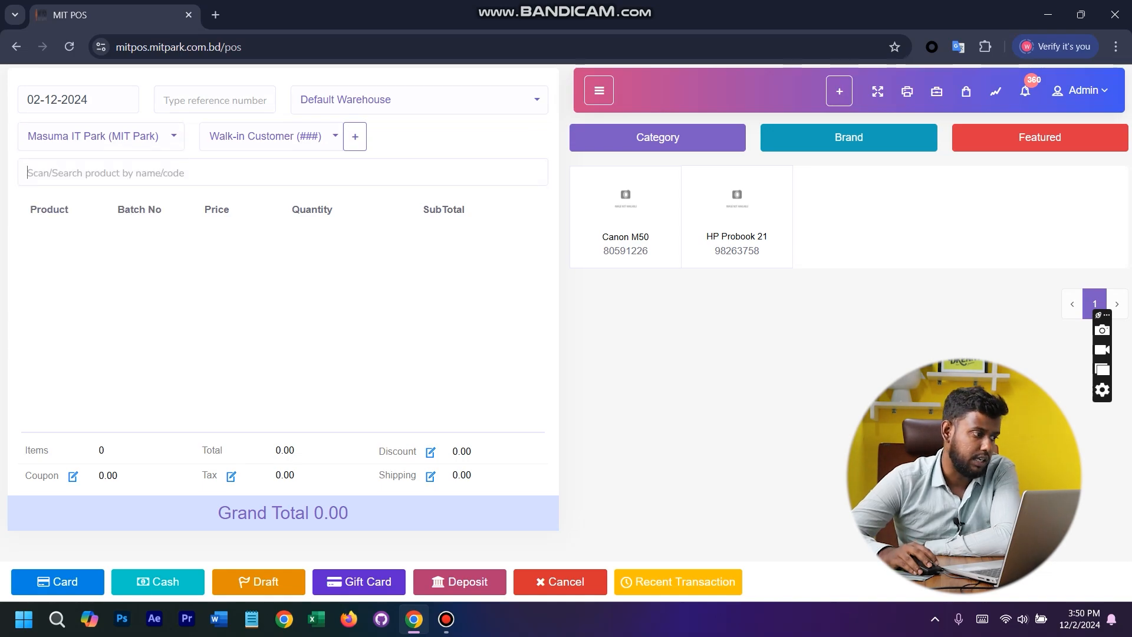
text(h)
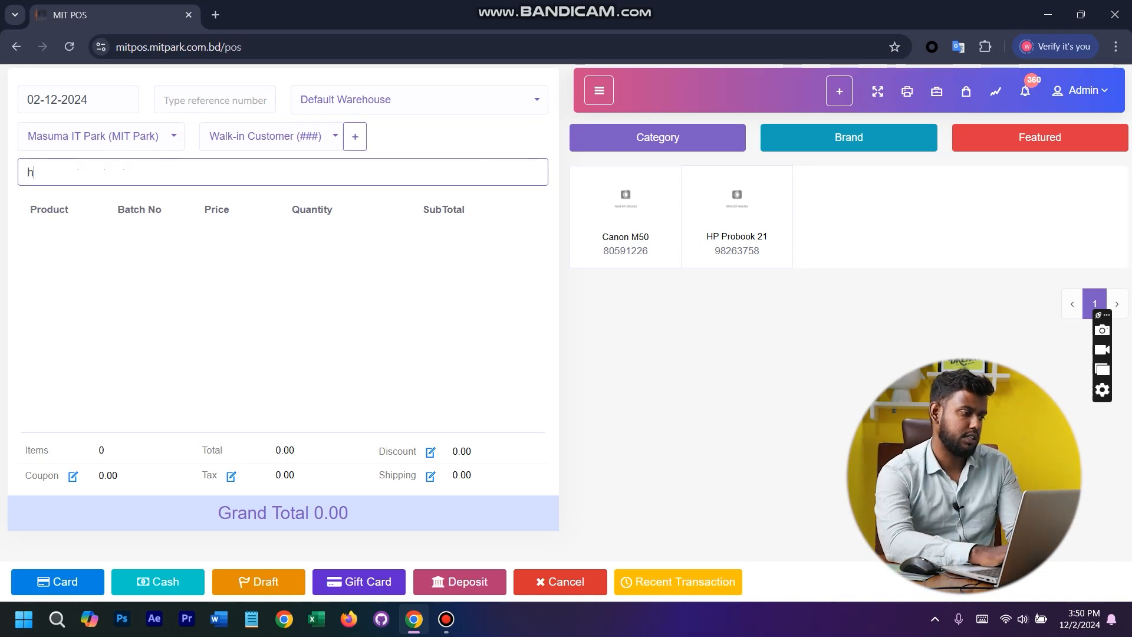
text(p la)
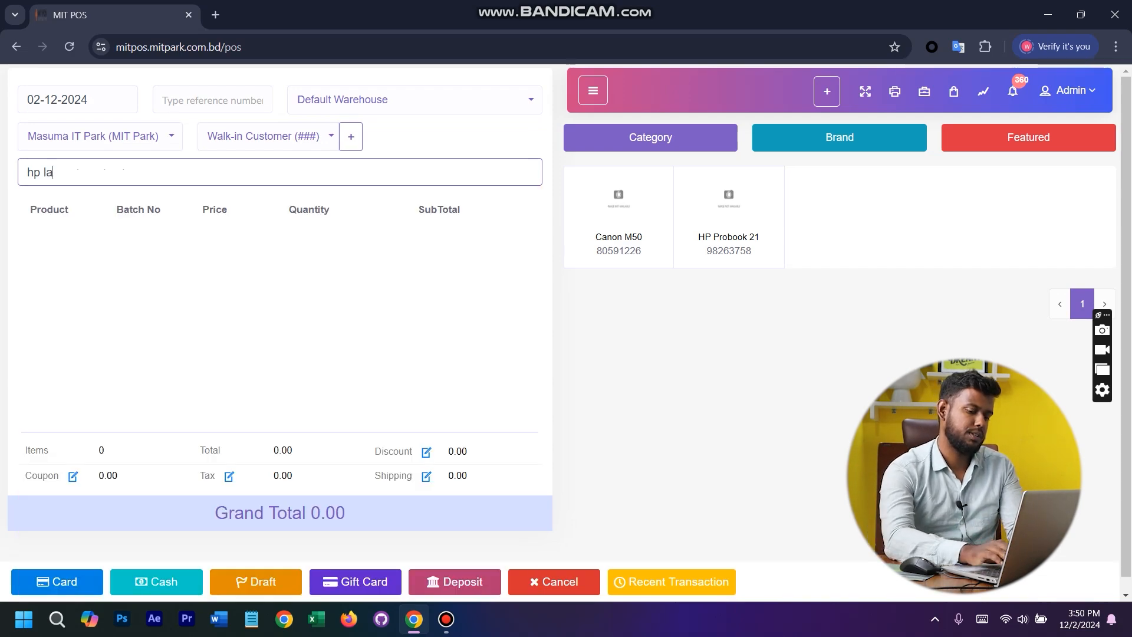
key(BackSpace)
key(BackSpace)
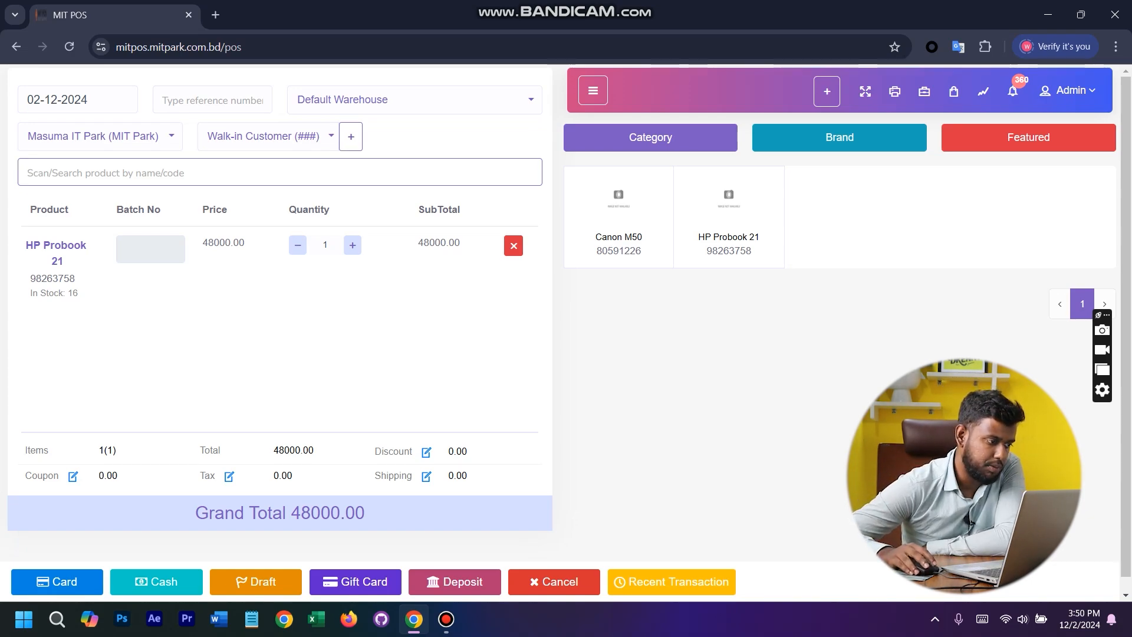
- Set the unit price of HP Probook 21 to 50000 in its item details, and reopen the details to check them
drag(233, 243, 208, 242)
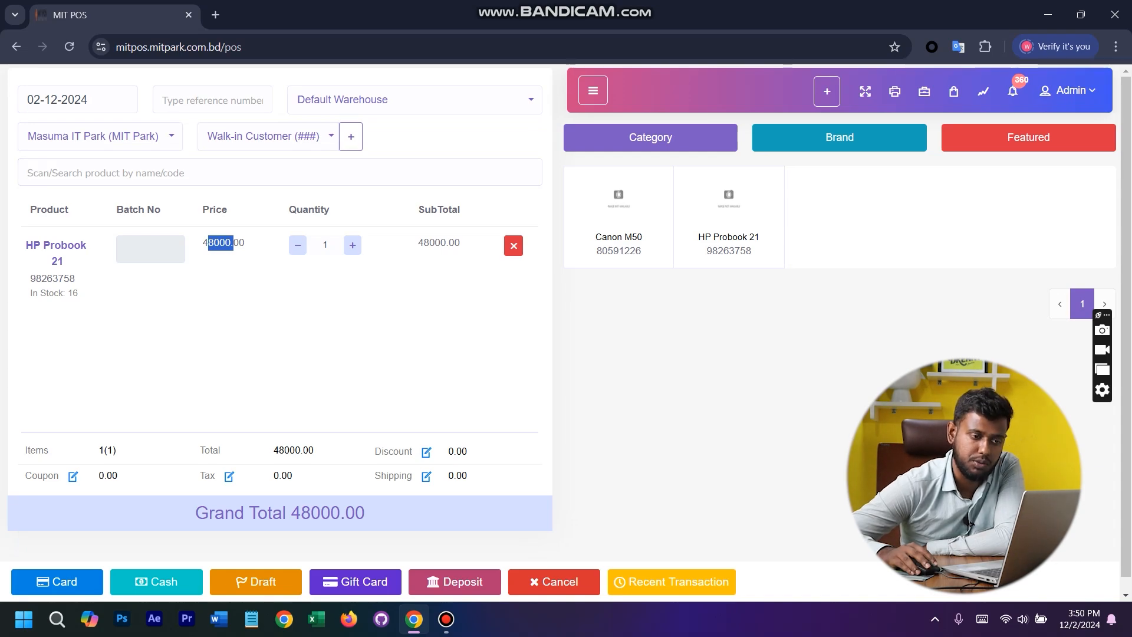
click(217, 244)
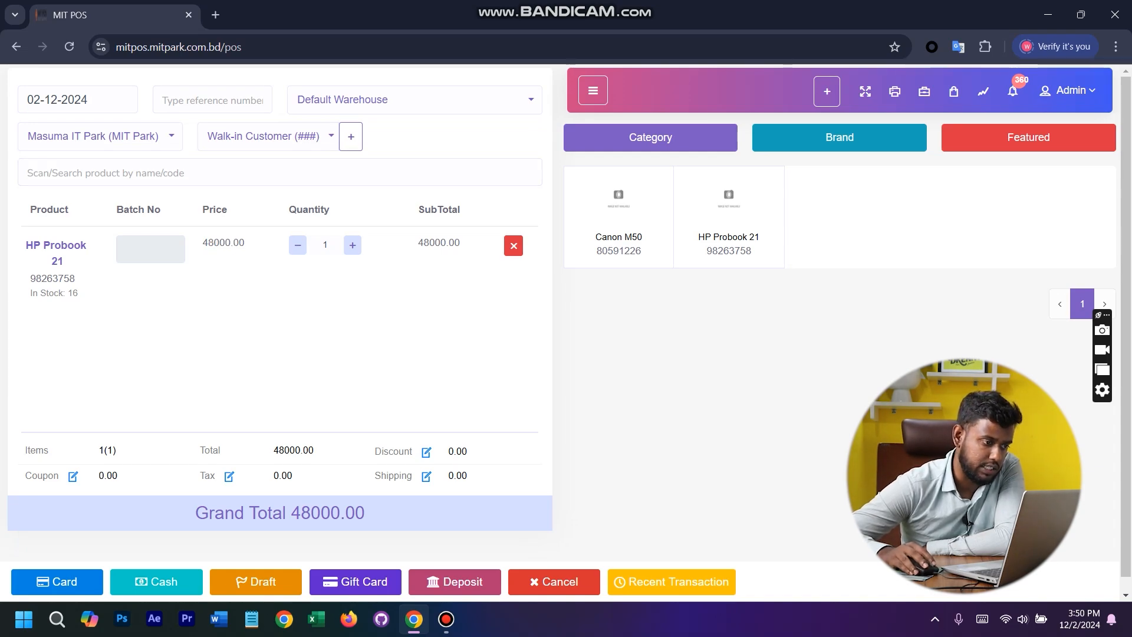
click(56, 246)
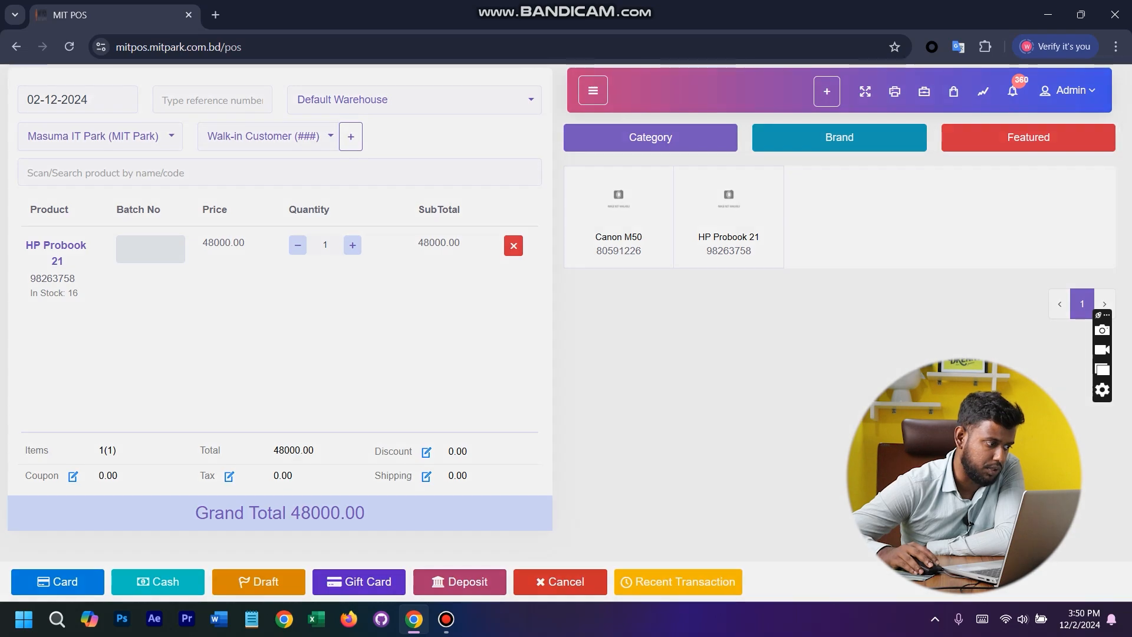
key(ctrl+a)
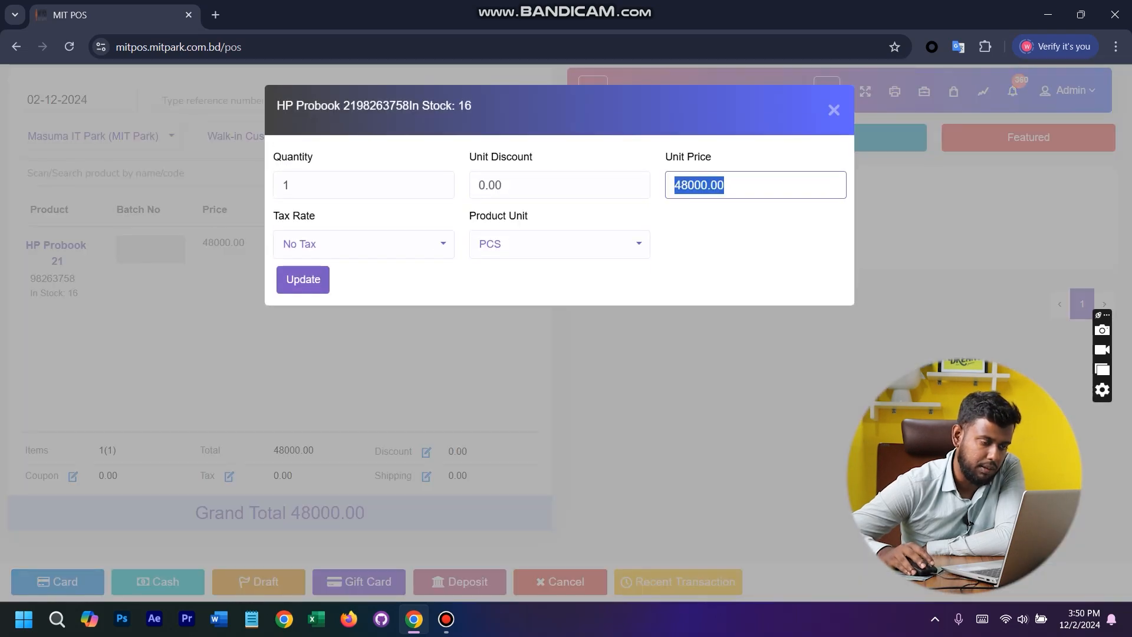
text(50000)
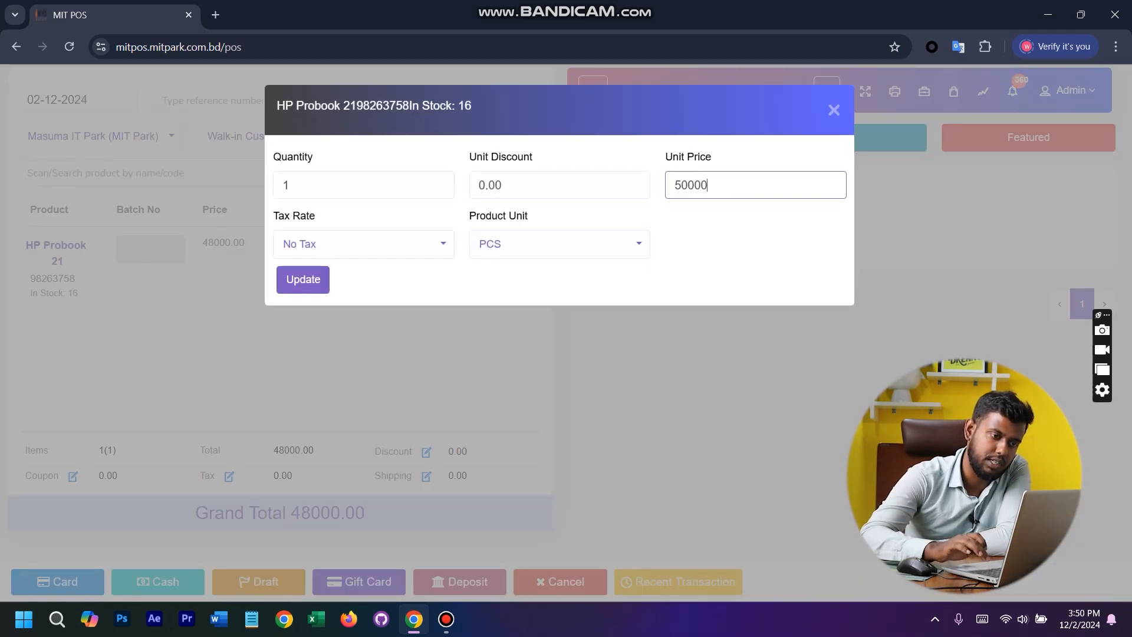
click(303, 280)
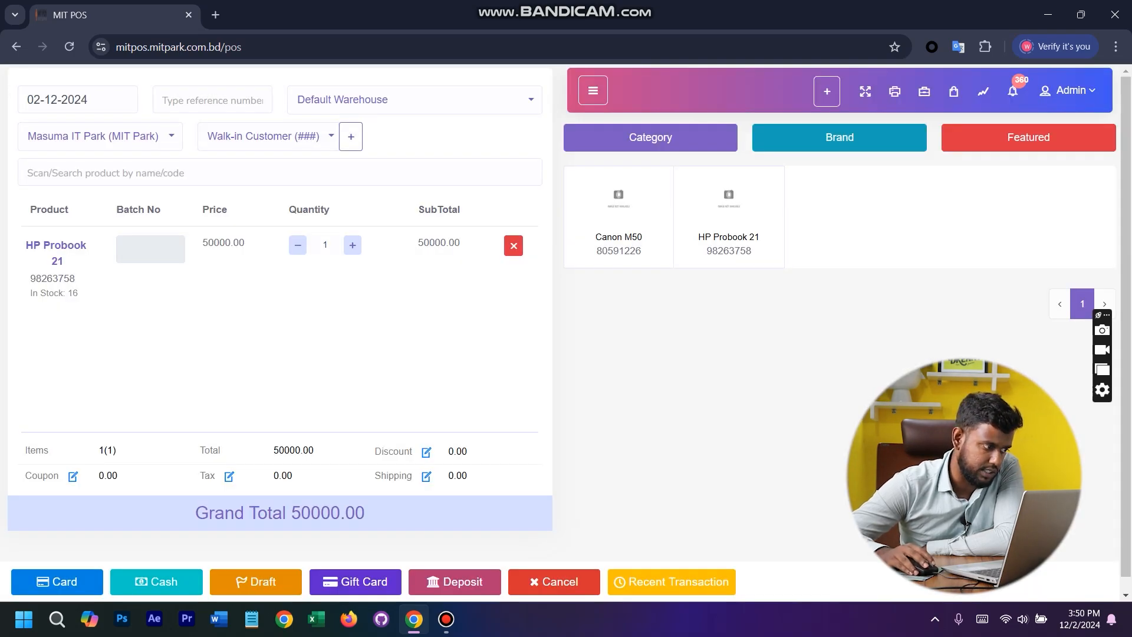
click(56, 246)
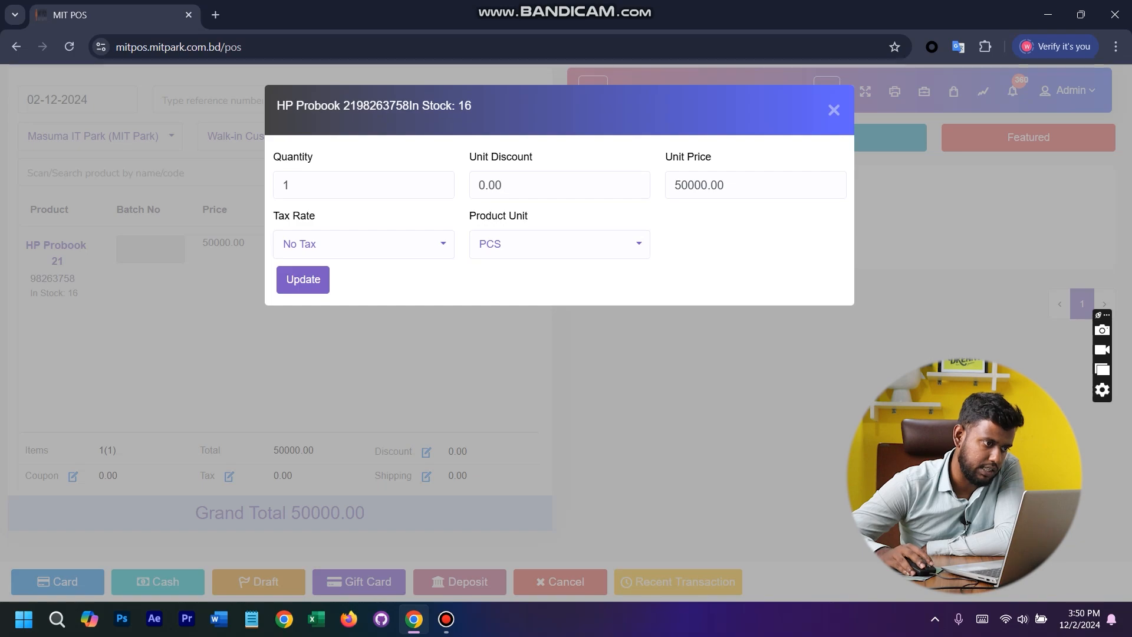
click(833, 111)
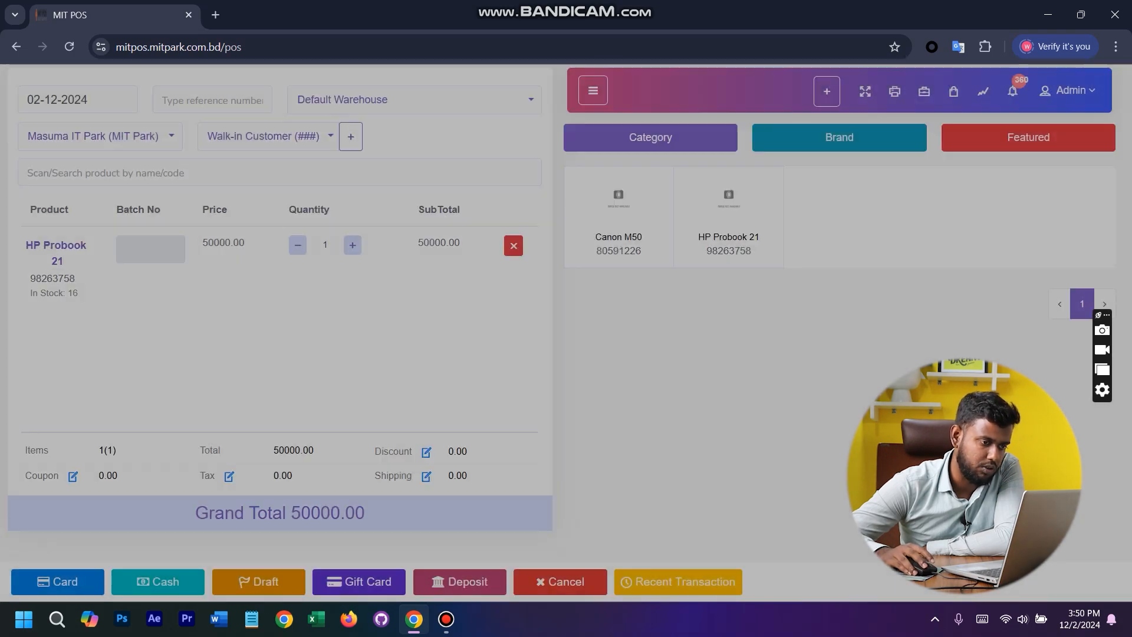
- Try changing the HP Probook 21 quantity between 1 and 2, check its stock figure, and leave the quantity at 1
click(352, 244)
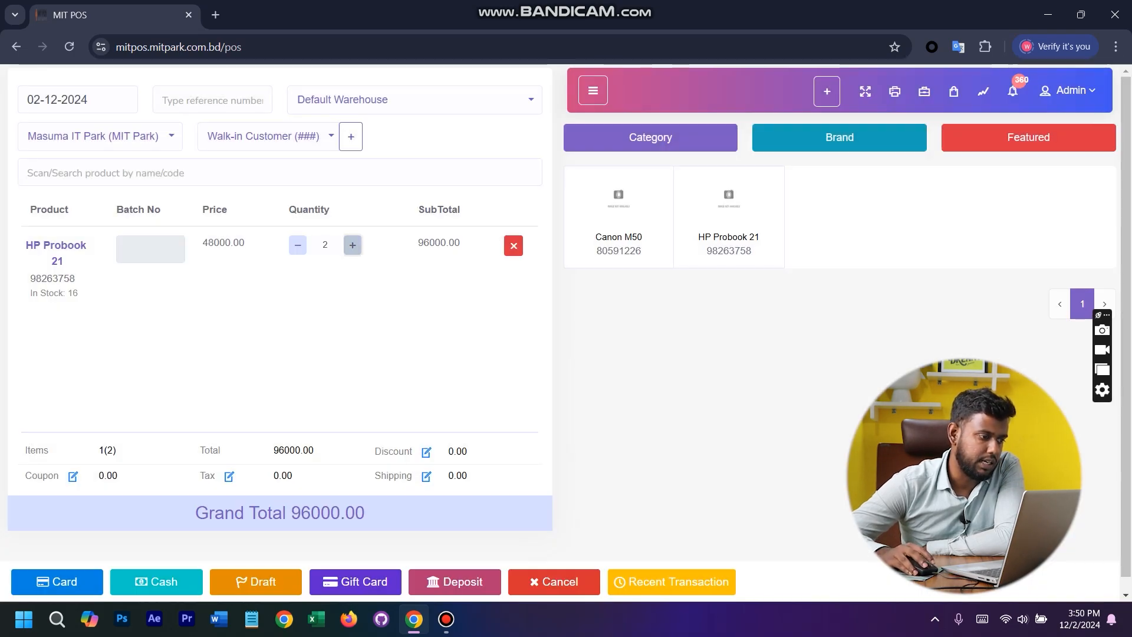
click(298, 244)
click(352, 245)
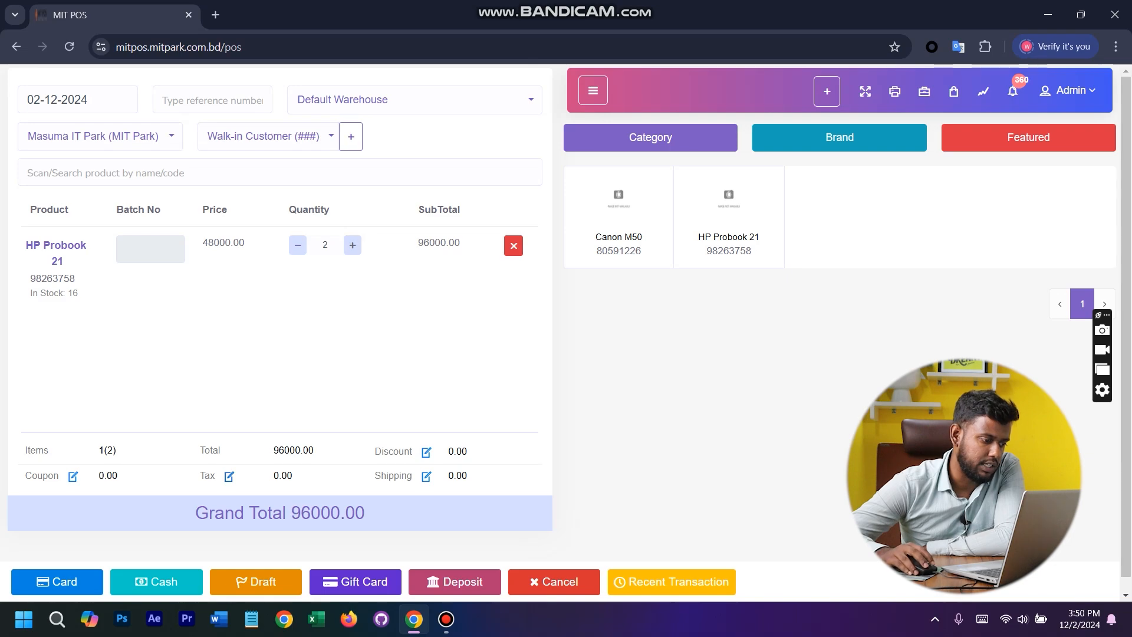
click(298, 245)
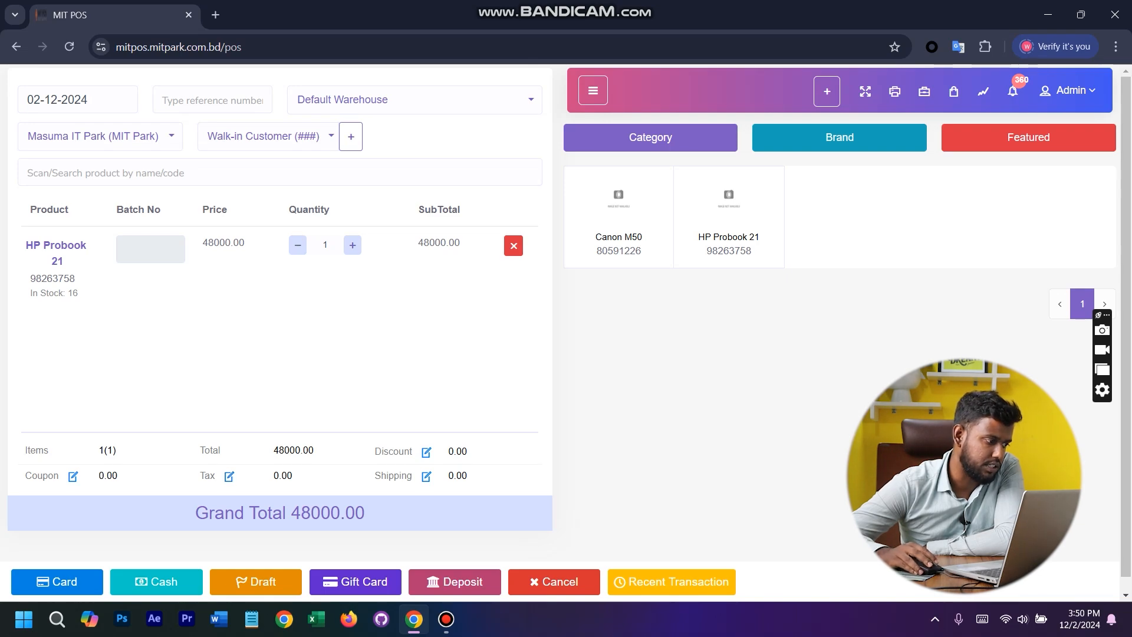
drag(78, 293, 30, 293)
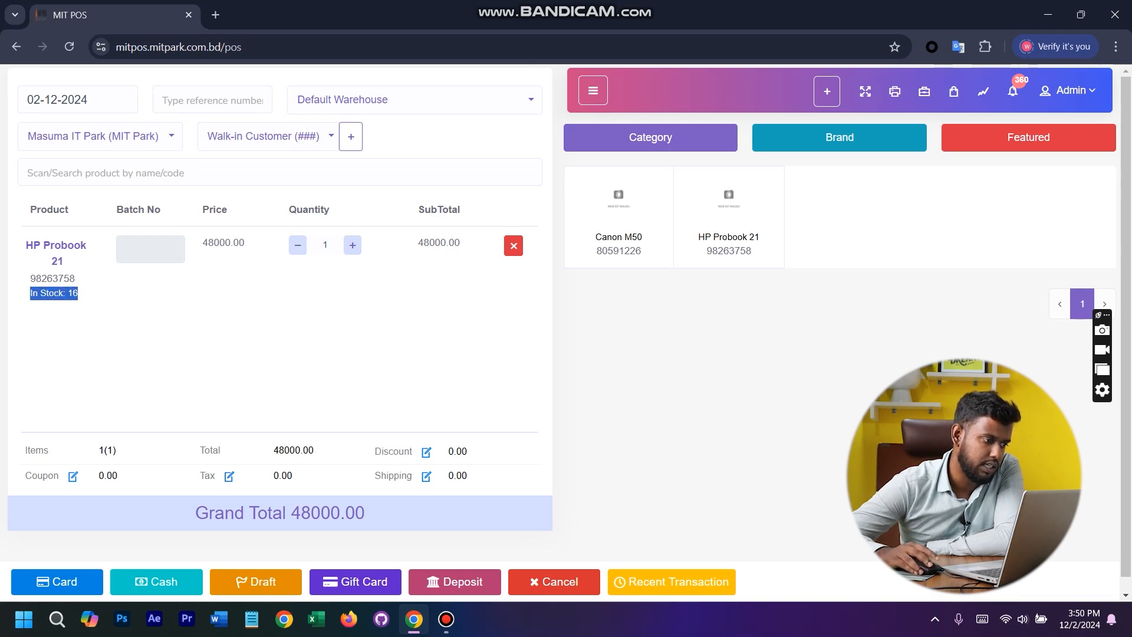
click(352, 245)
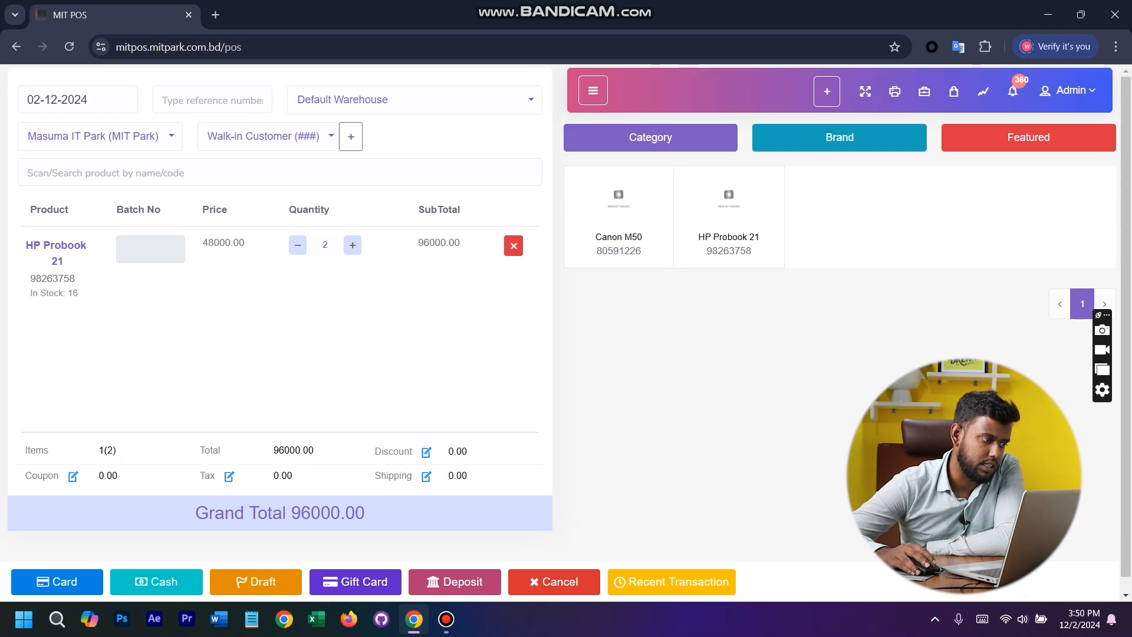
click(297, 245)
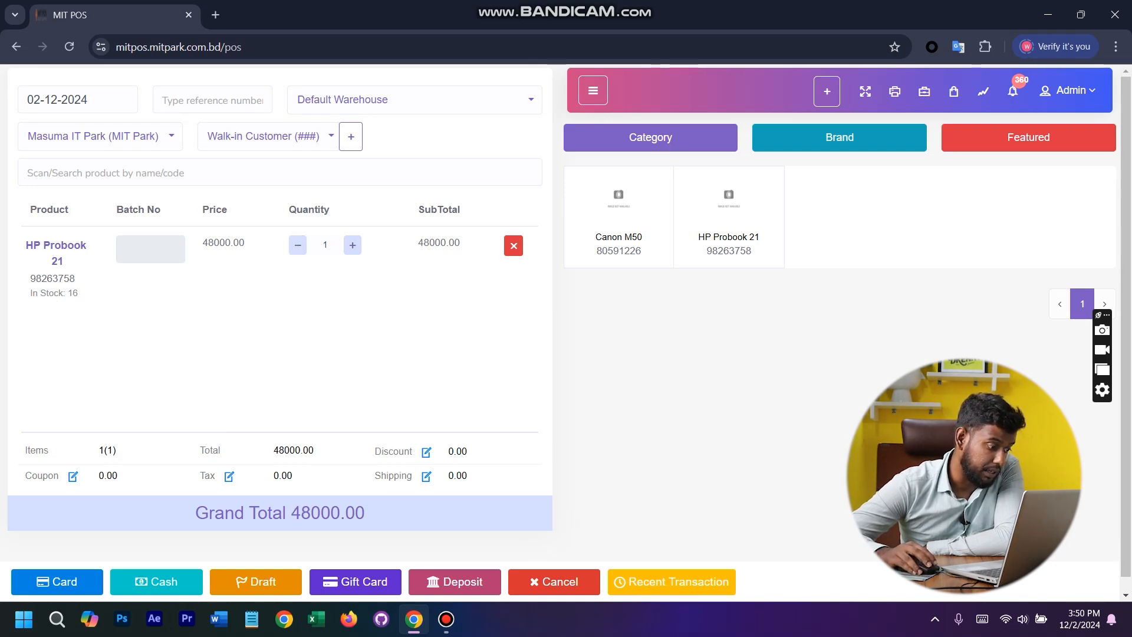
- Finalize the sale as a 48000.00 cash payment and return from its invoice to the POS screen without printing
click(426, 452)
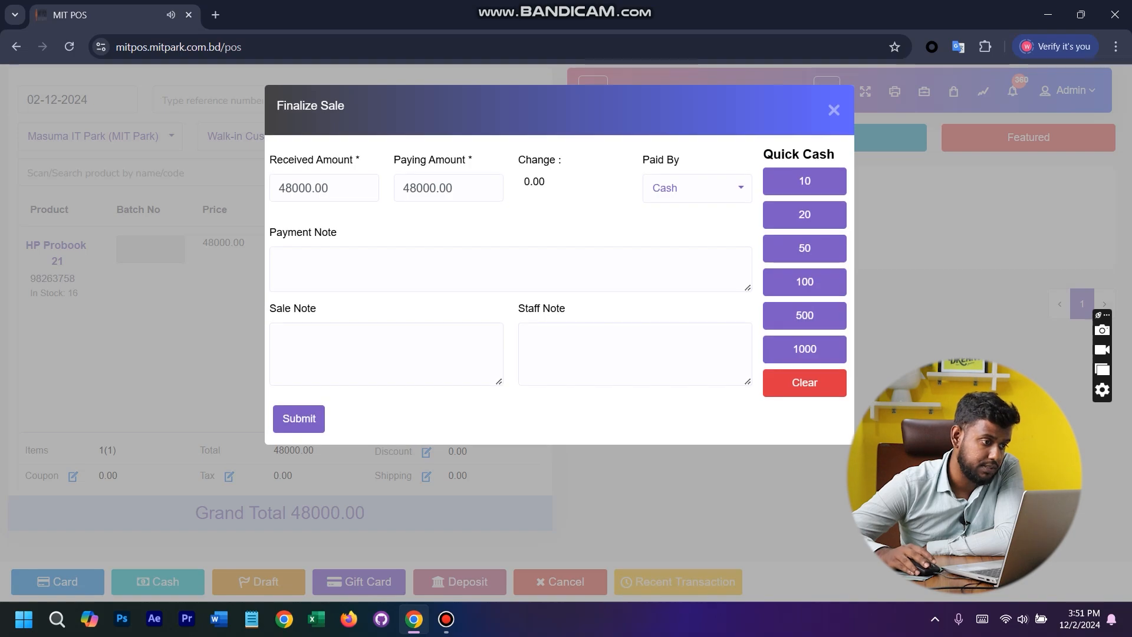
click(298, 418)
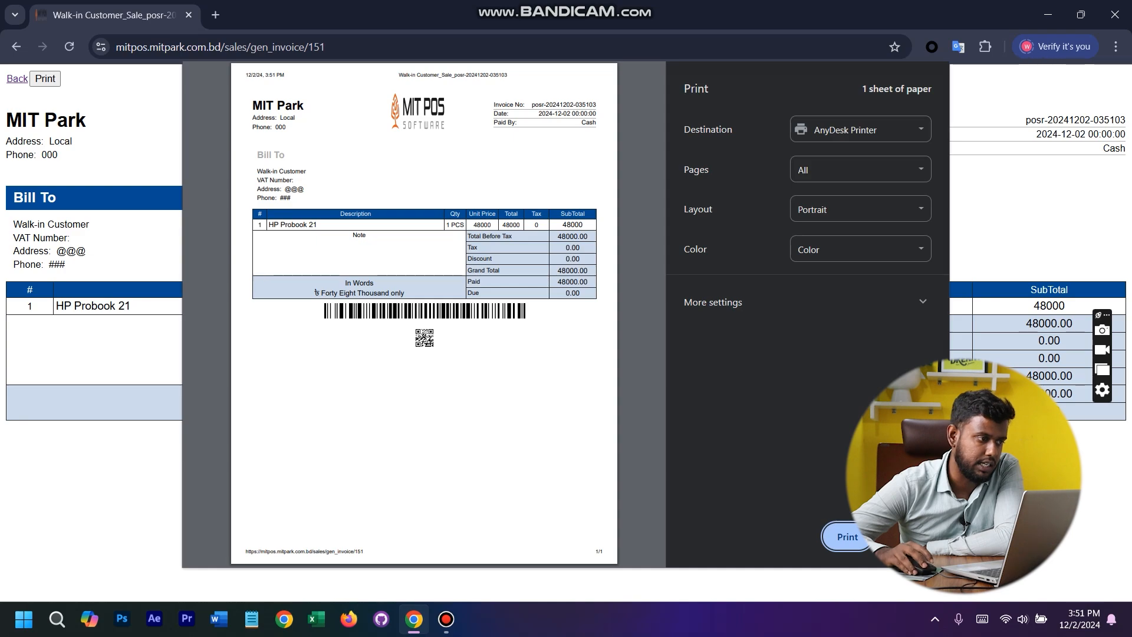
click(904, 536)
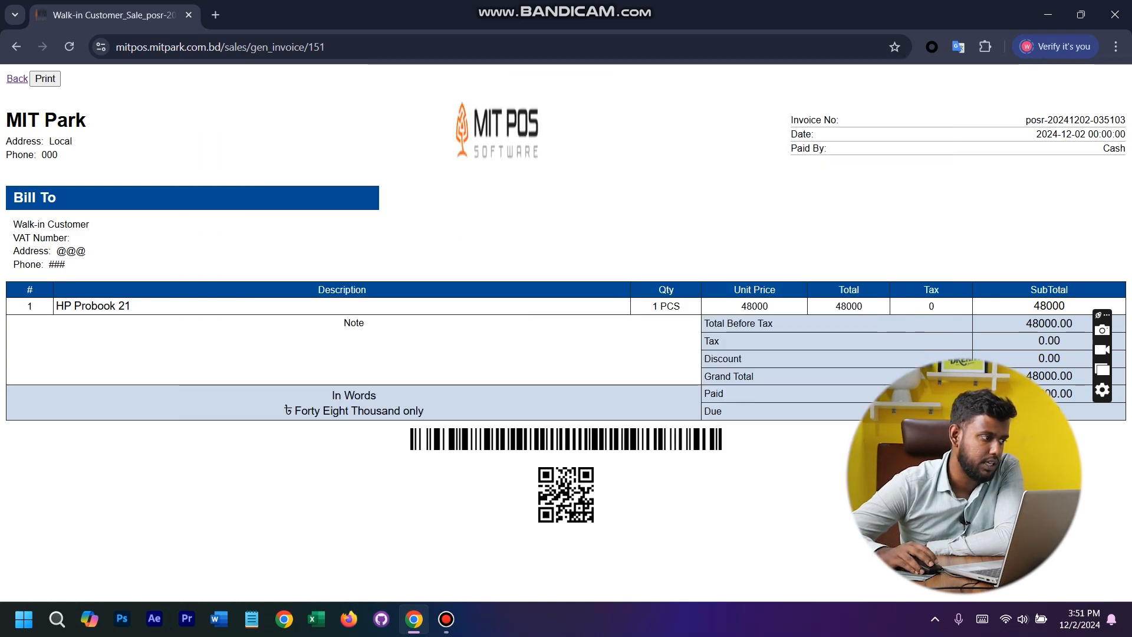
click(17, 79)
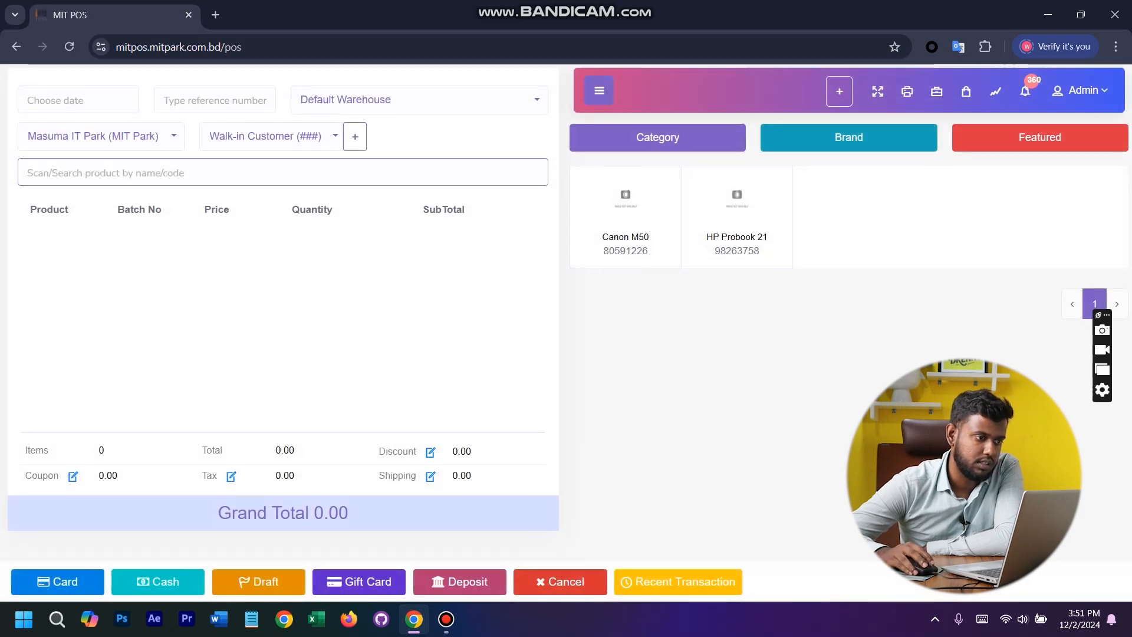
- In the sale list, review the details of the 02-12-2024 walk-in sale and show the available actions for its entry
click(599, 93)
click(59, 395)
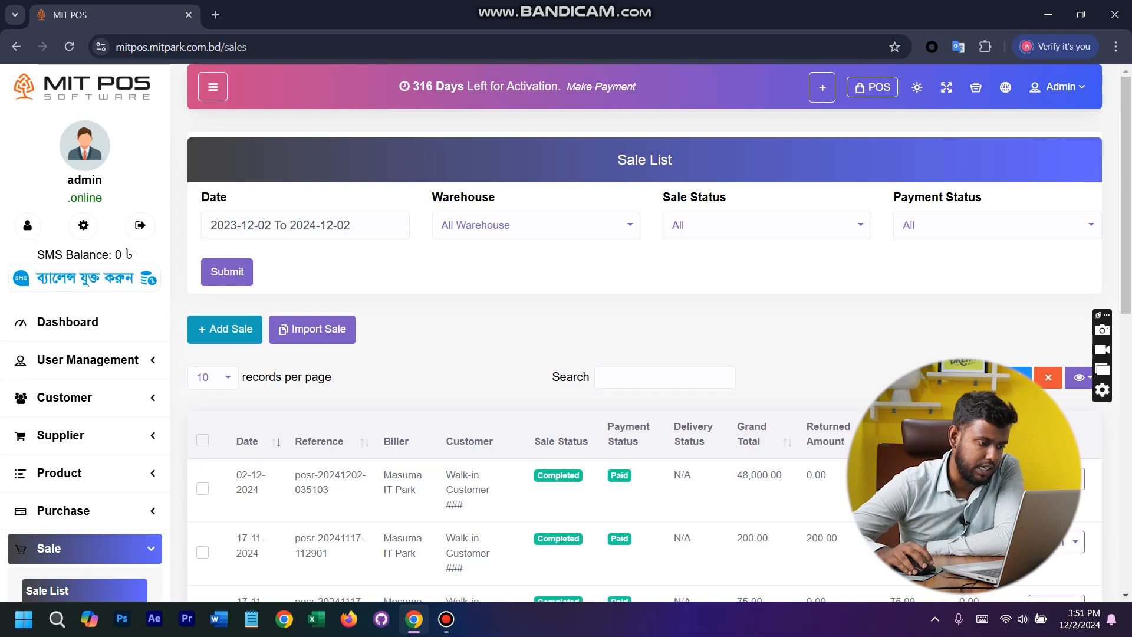
click(469, 489)
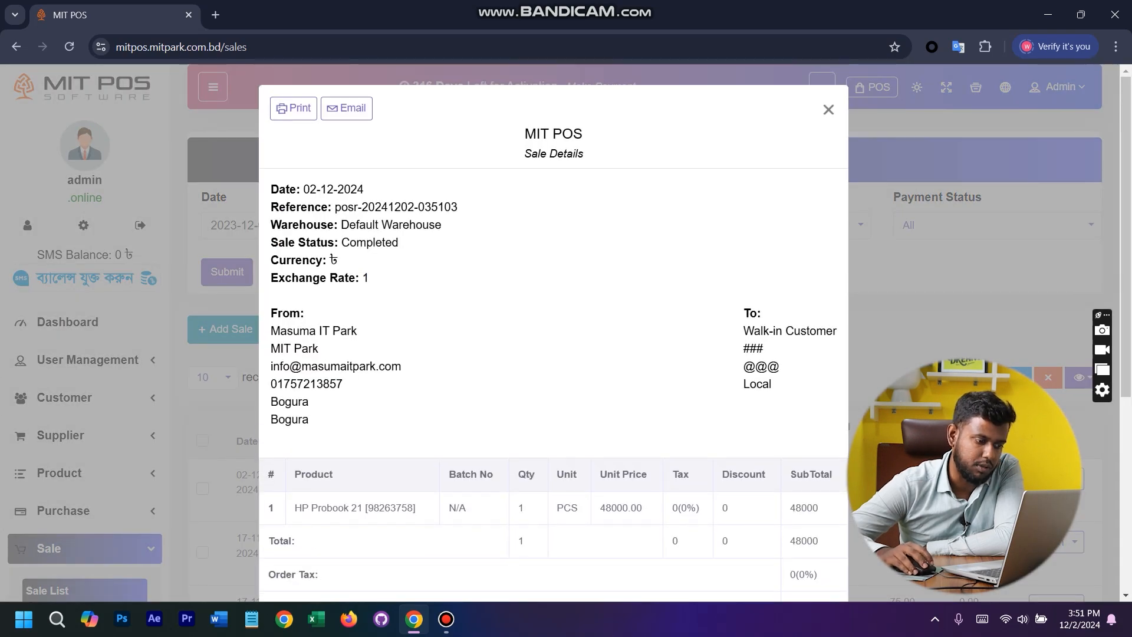
scroll(553, 330, down, 5)
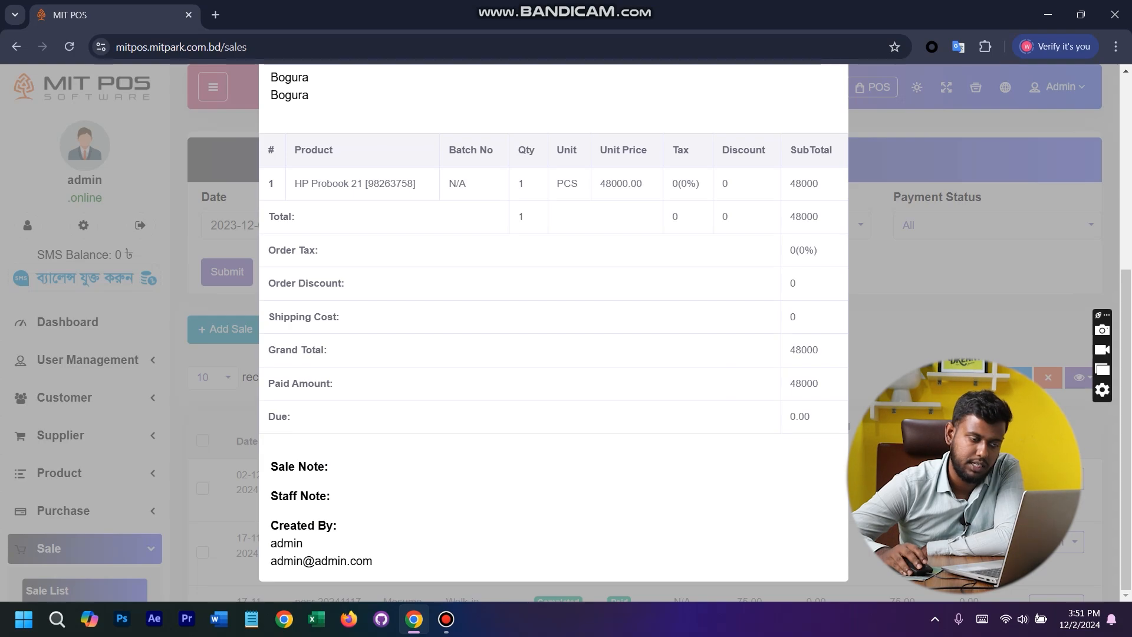
click(118, 398)
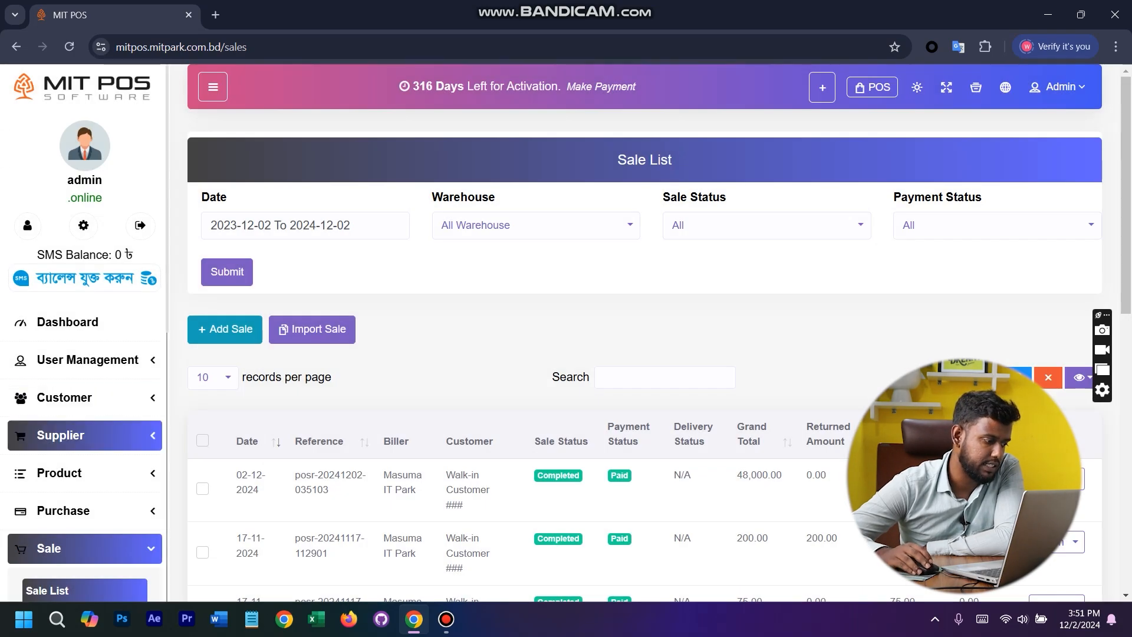
scroll(83, 413, down, 5)
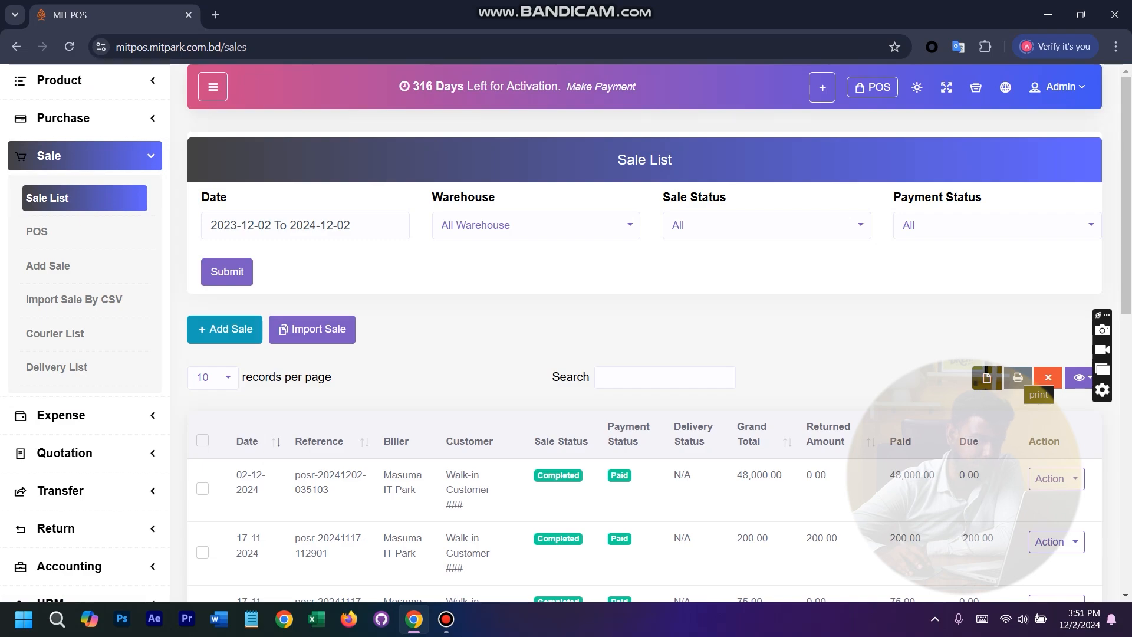
click(1056, 478)
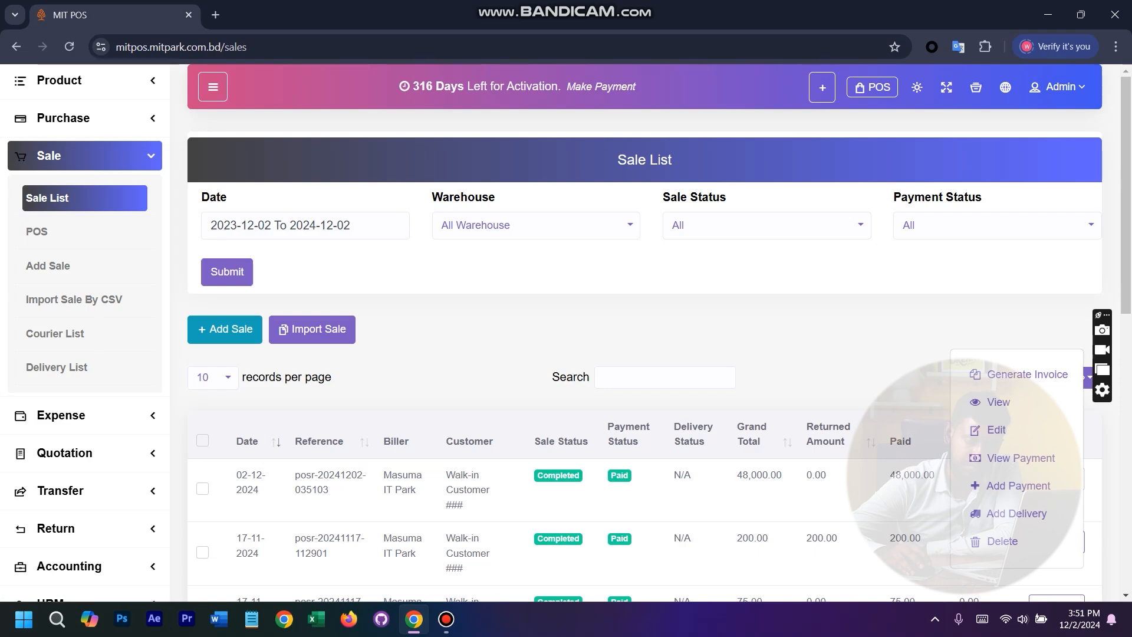
- Generate the invoice for the 02-12-2024 sale, preview its printout without printing, and return to the sale list
click(1027, 374)
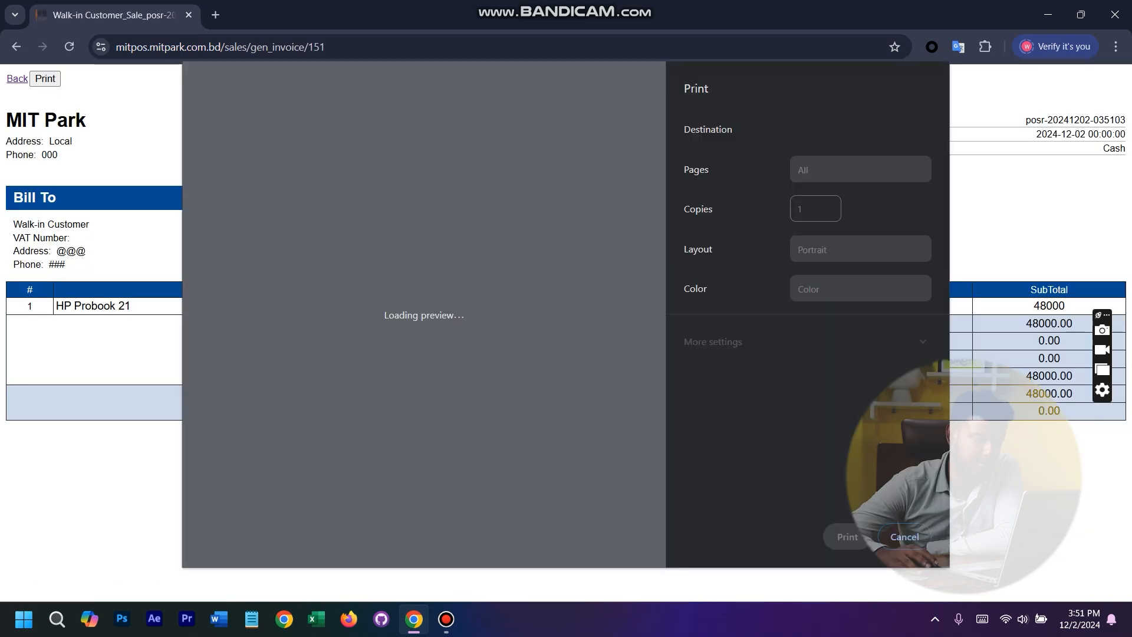
right_click(404, 191)
click(391, 194)
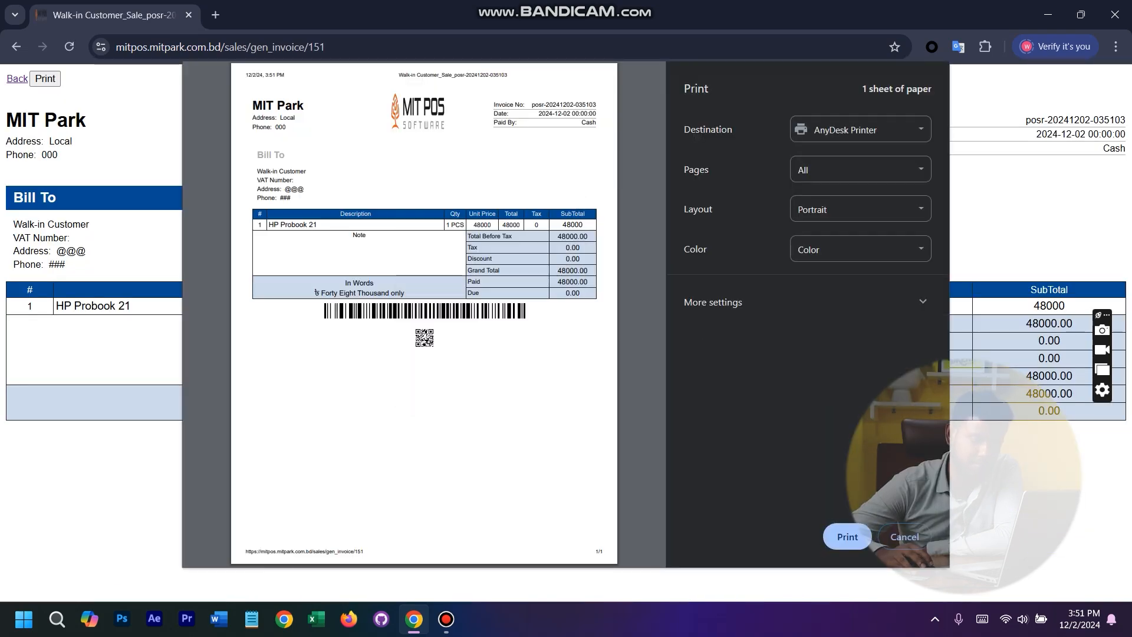
click(904, 536)
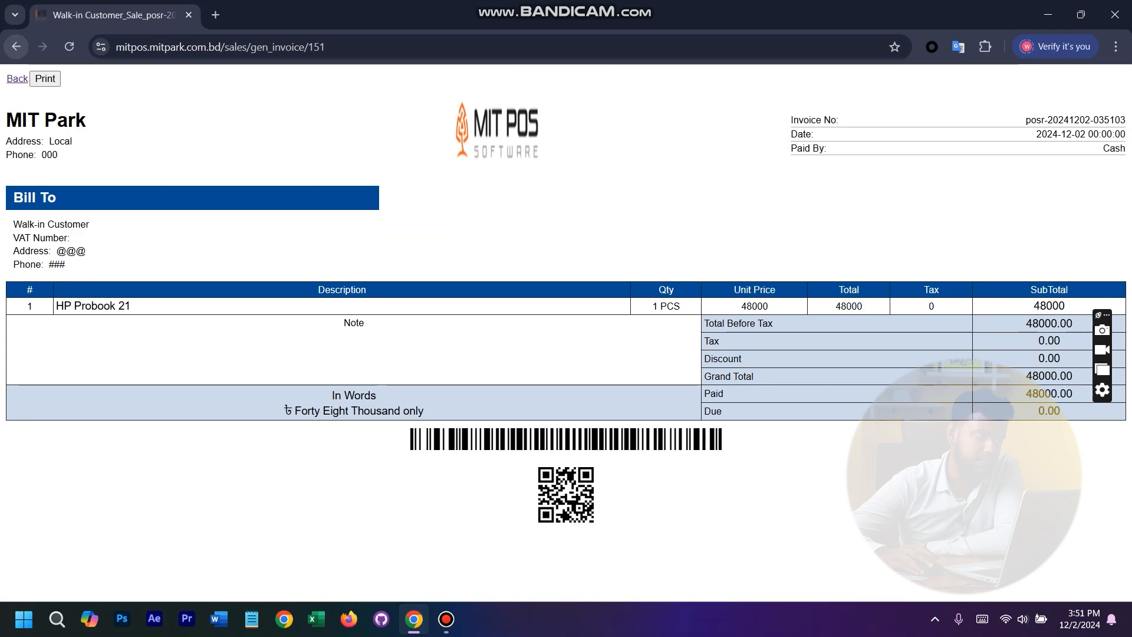
click(16, 47)
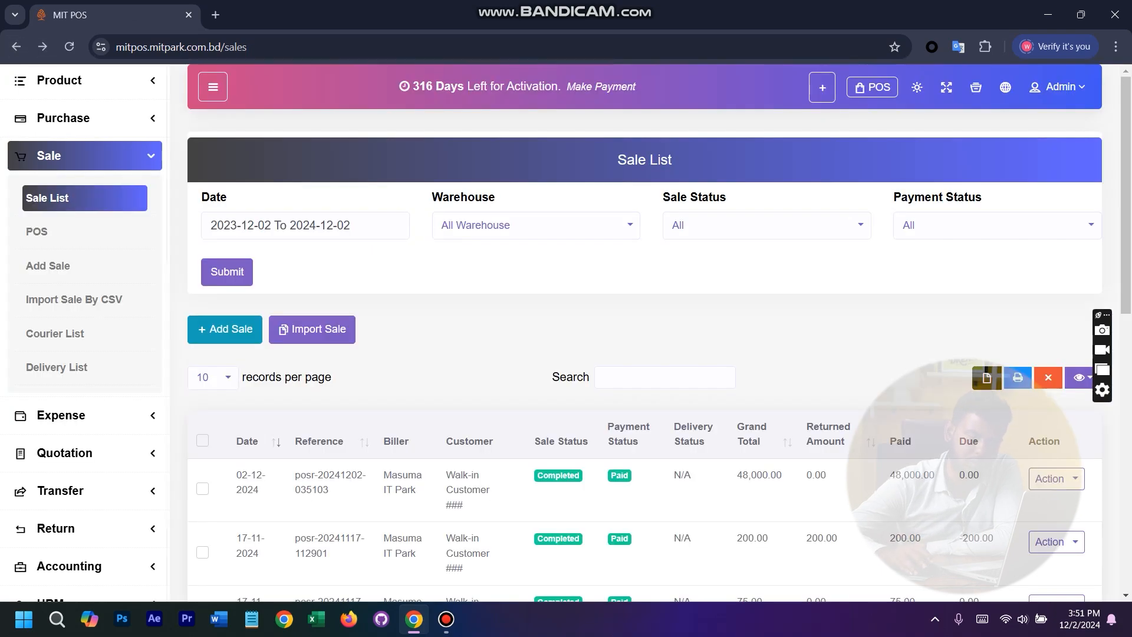
click(1055, 478)
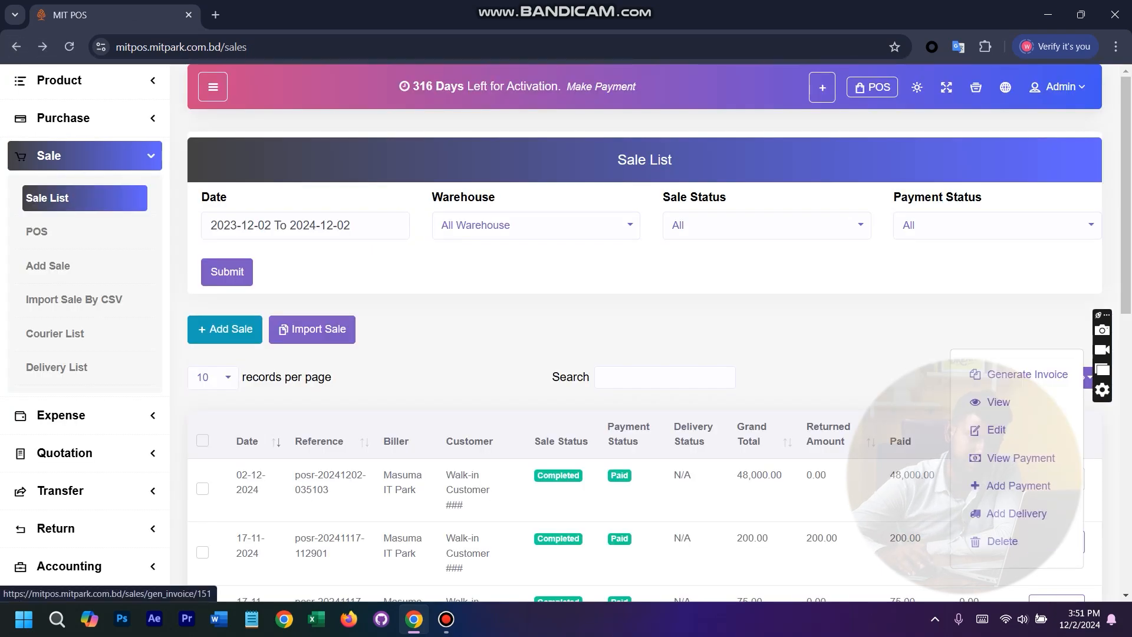
click(884, 336)
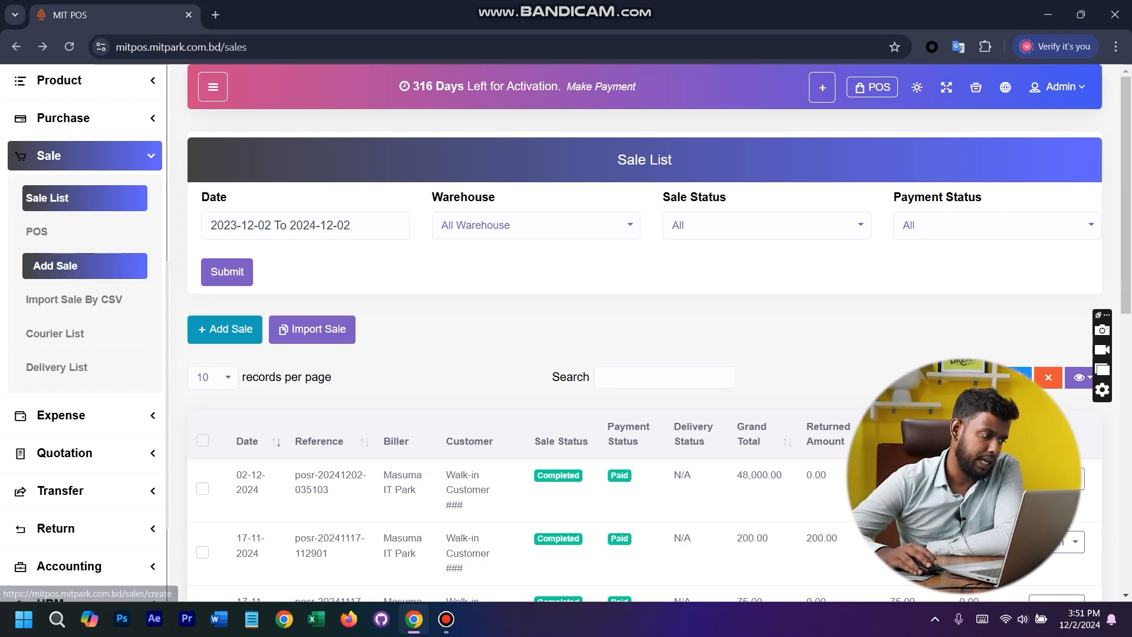
- Open the Add Sale form and look through its customer, product, tax, discount and payment fields
click(55, 266)
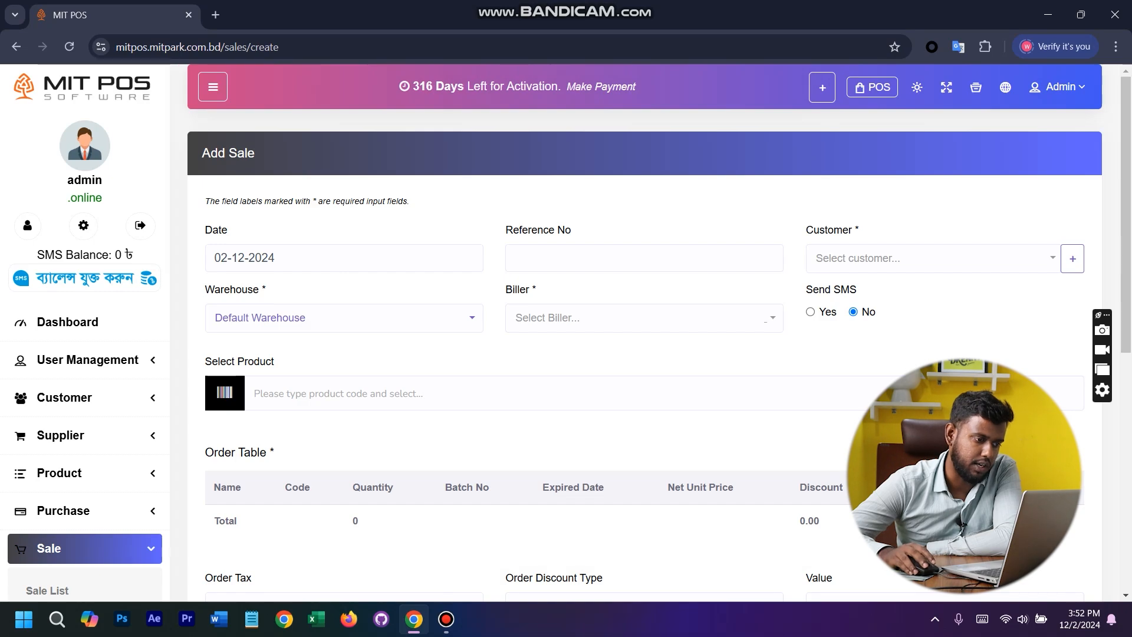
scroll(645, 318, down, 8)
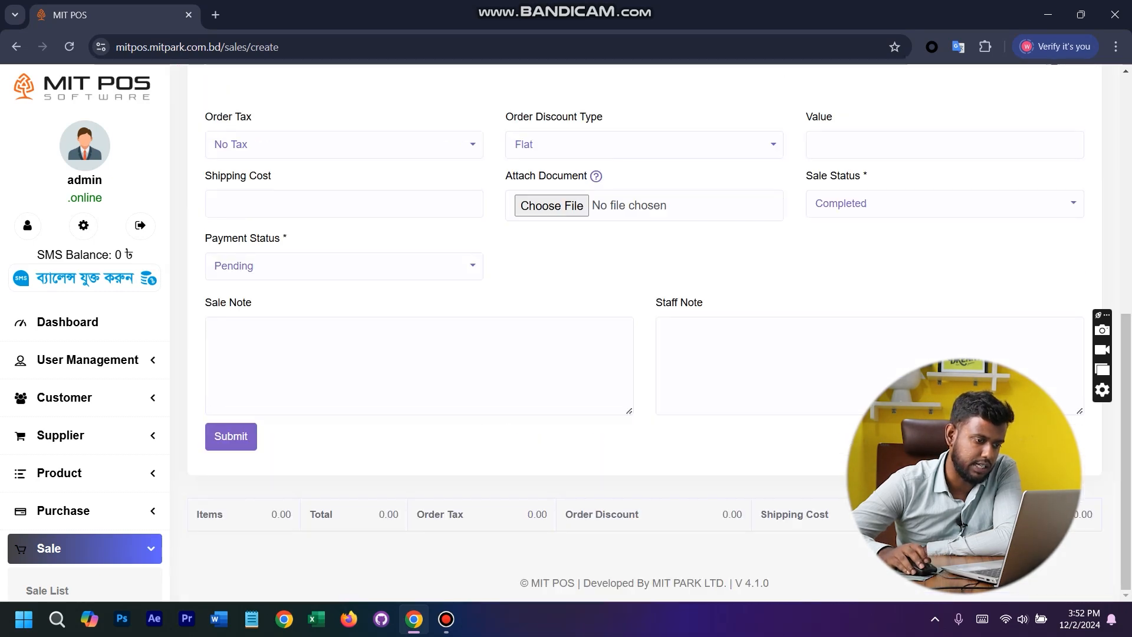
scroll(644, 330, up, 3)
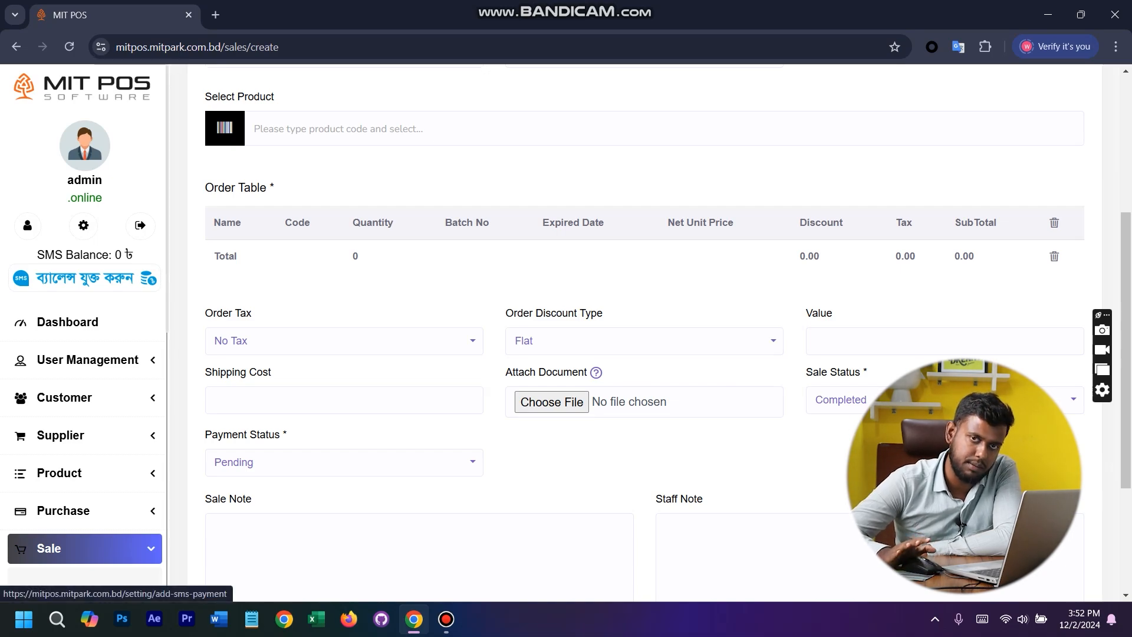
scroll(83, 413, down, 5)
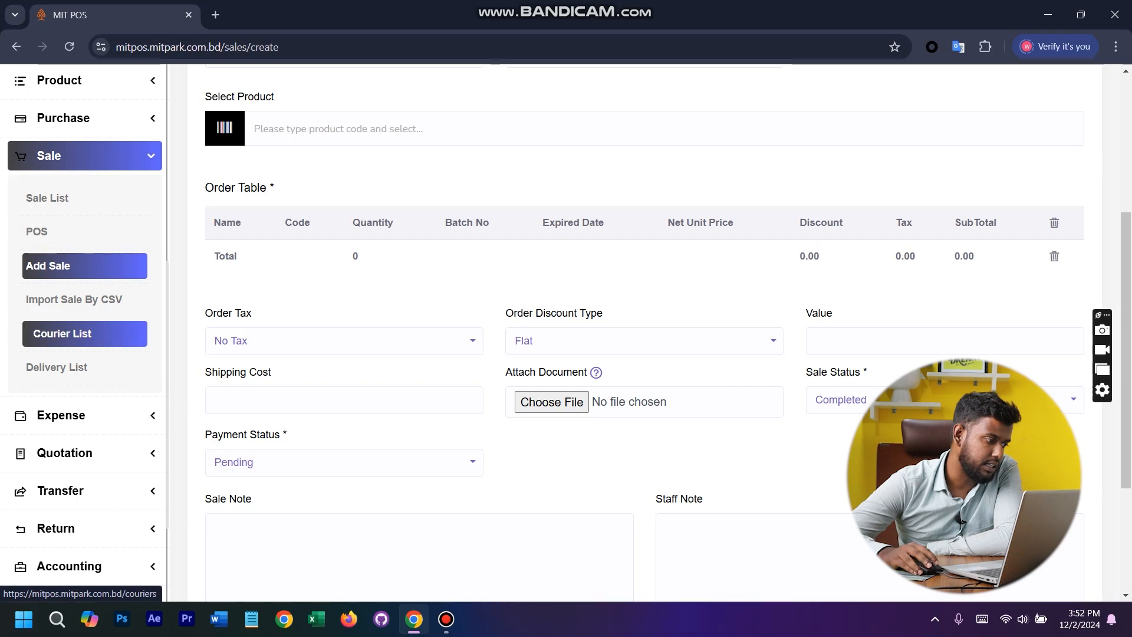
- View the courier list and its blank Add Courier form, and open the sales delivery list
click(55, 333)
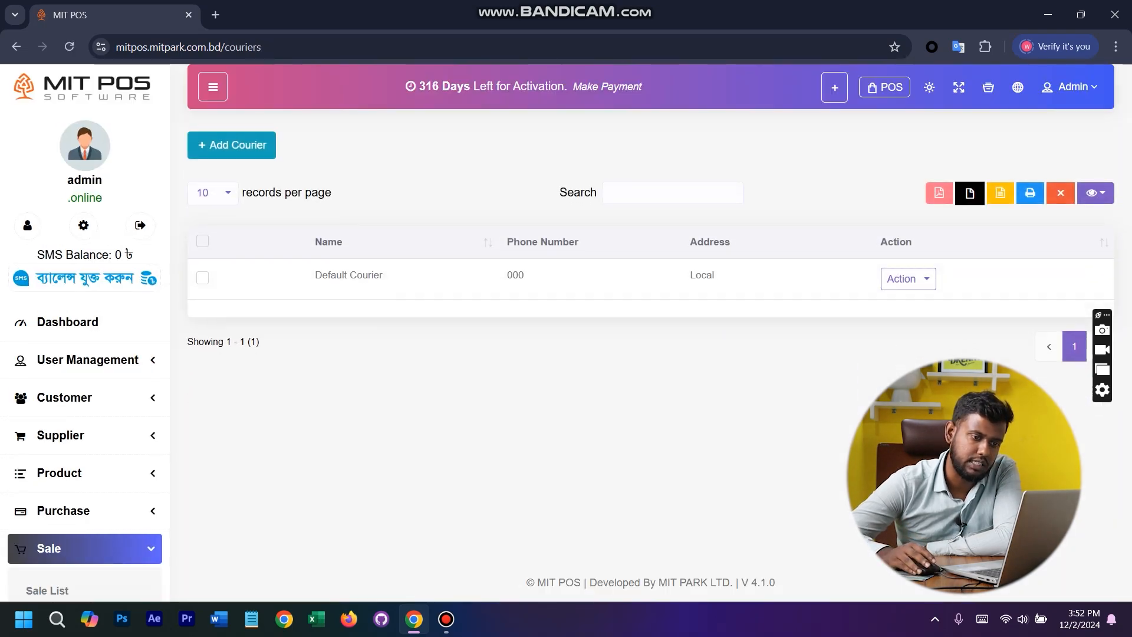
click(231, 145)
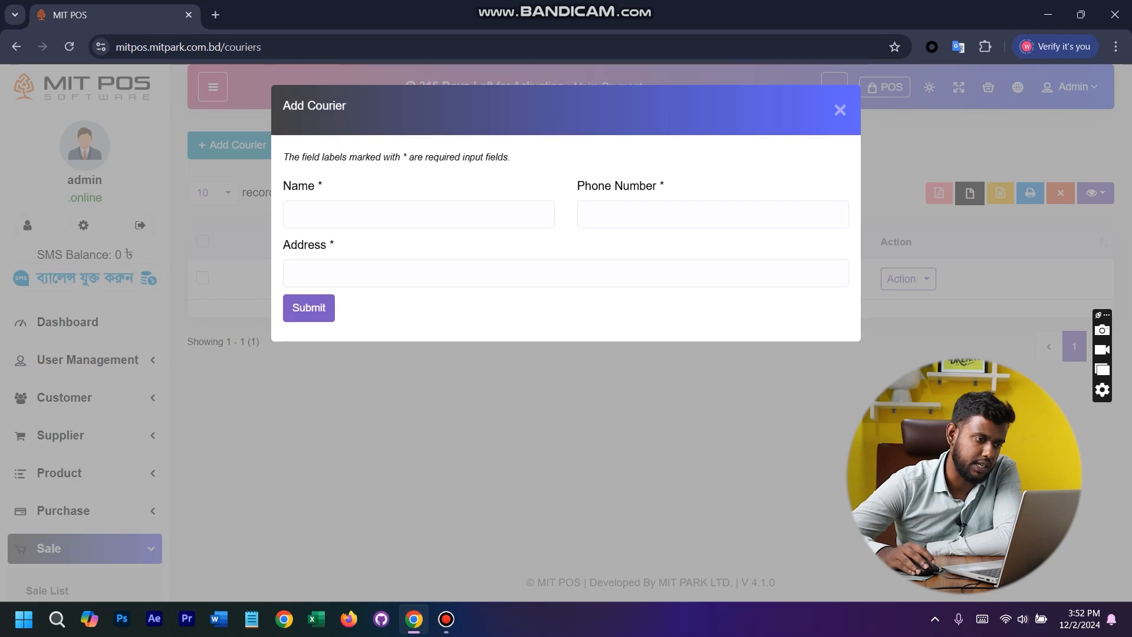
click(106, 469)
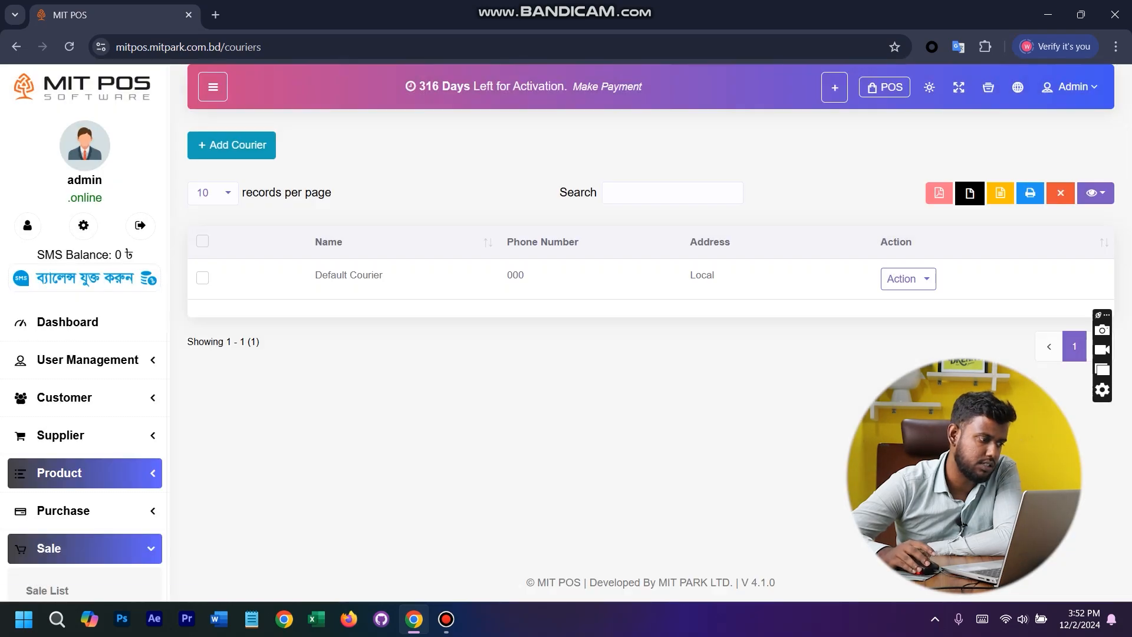
scroll(106, 469, down, 8)
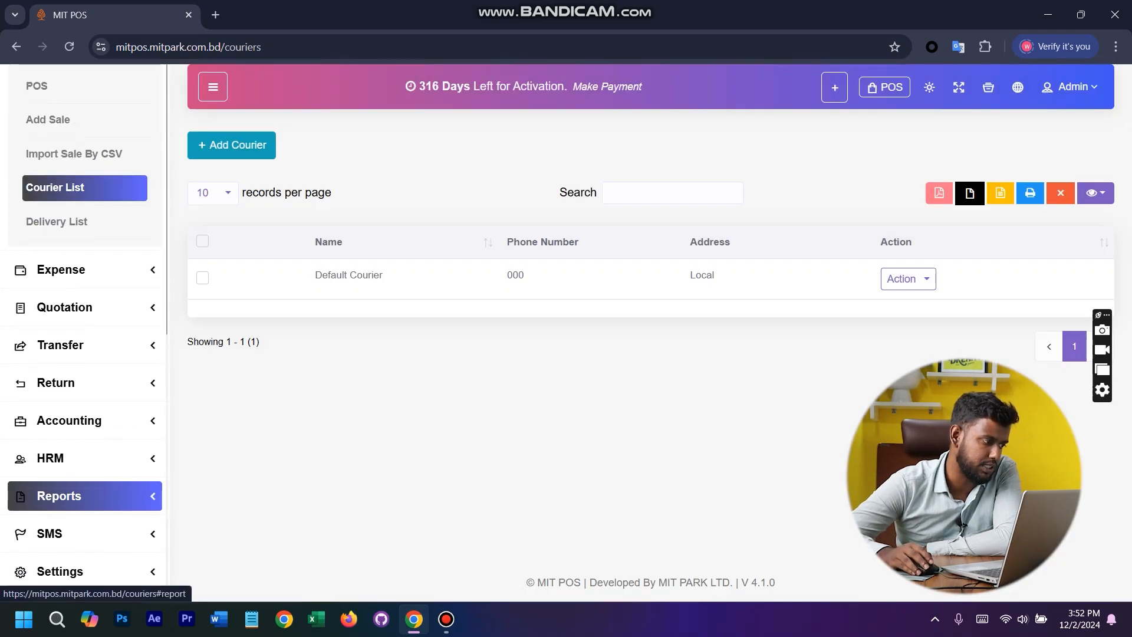
click(63, 221)
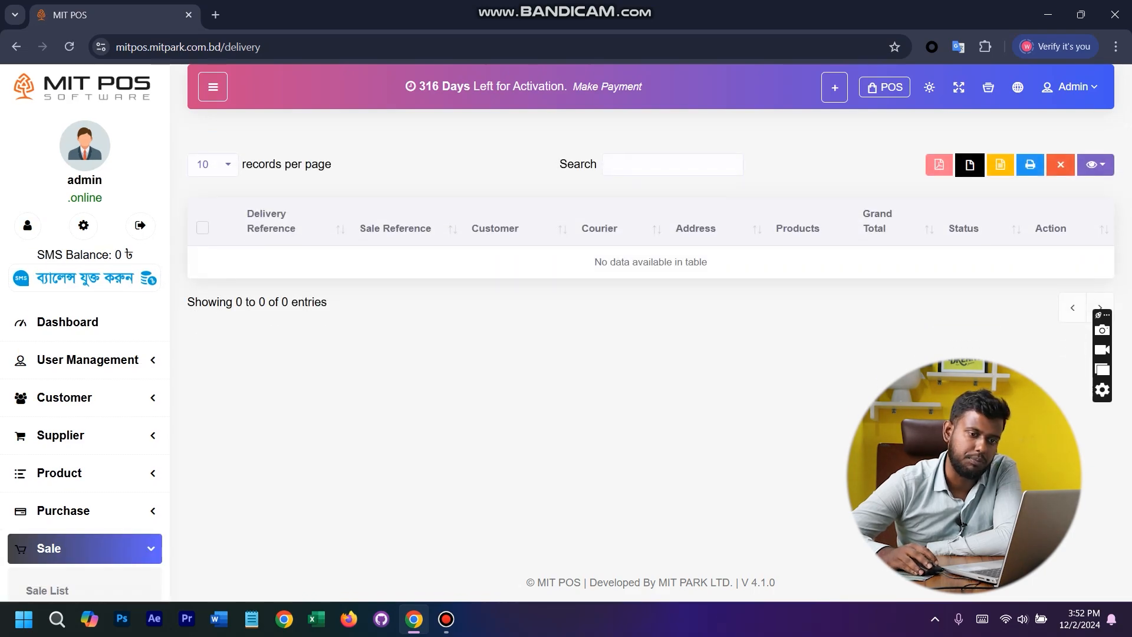
- Show the expense options, view the blank Add Expense form and close it without entering anything
scroll(83, 382, down, 9)
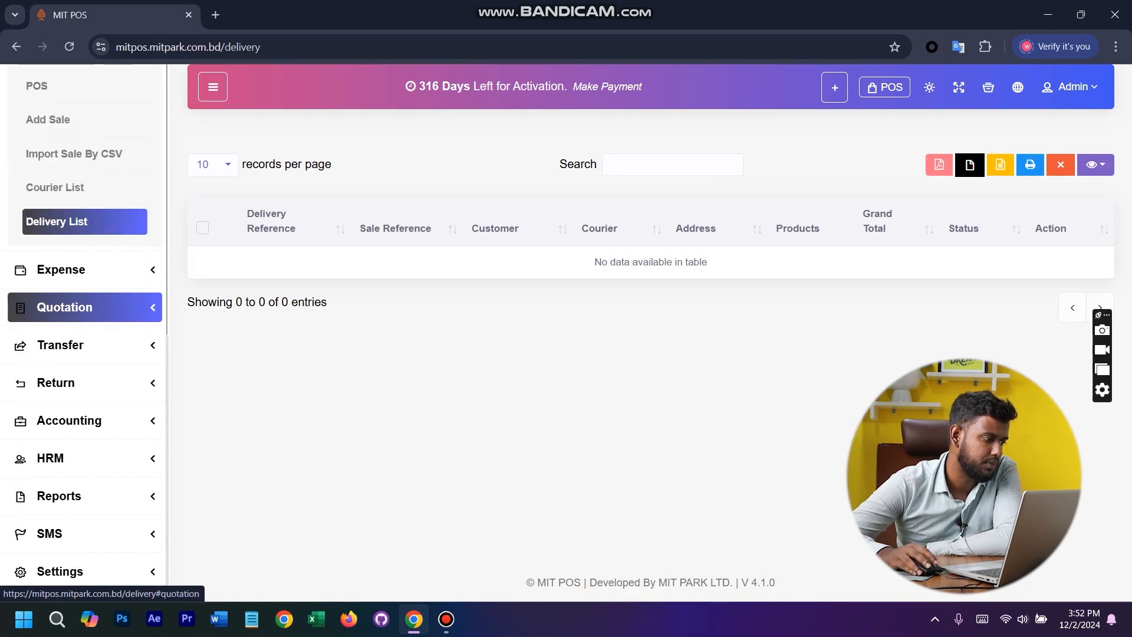
click(82, 268)
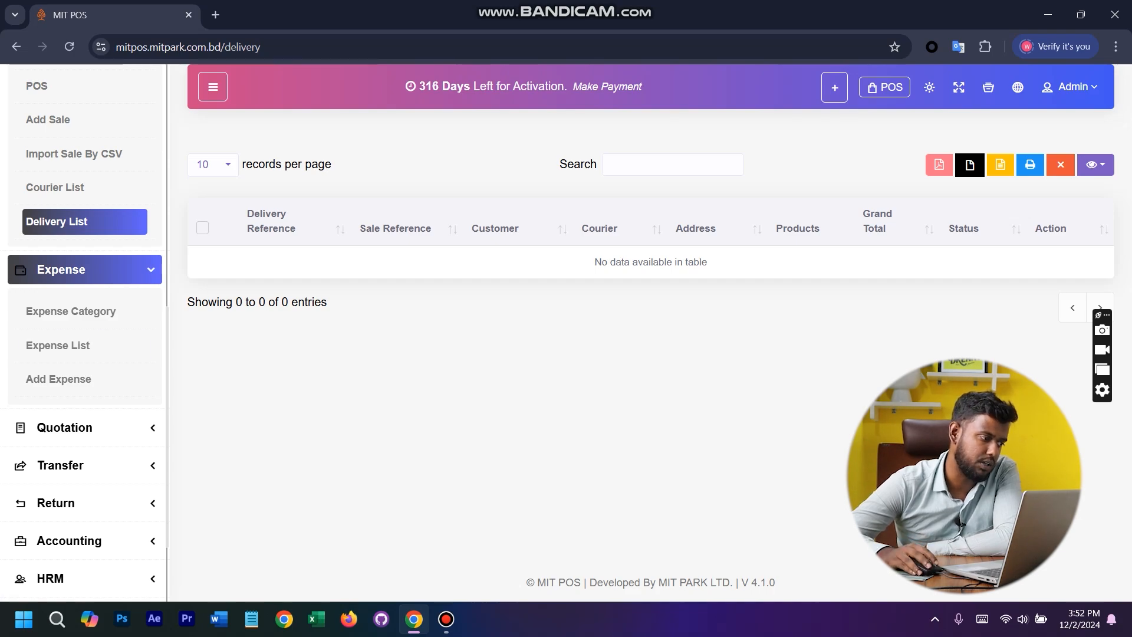
click(59, 378)
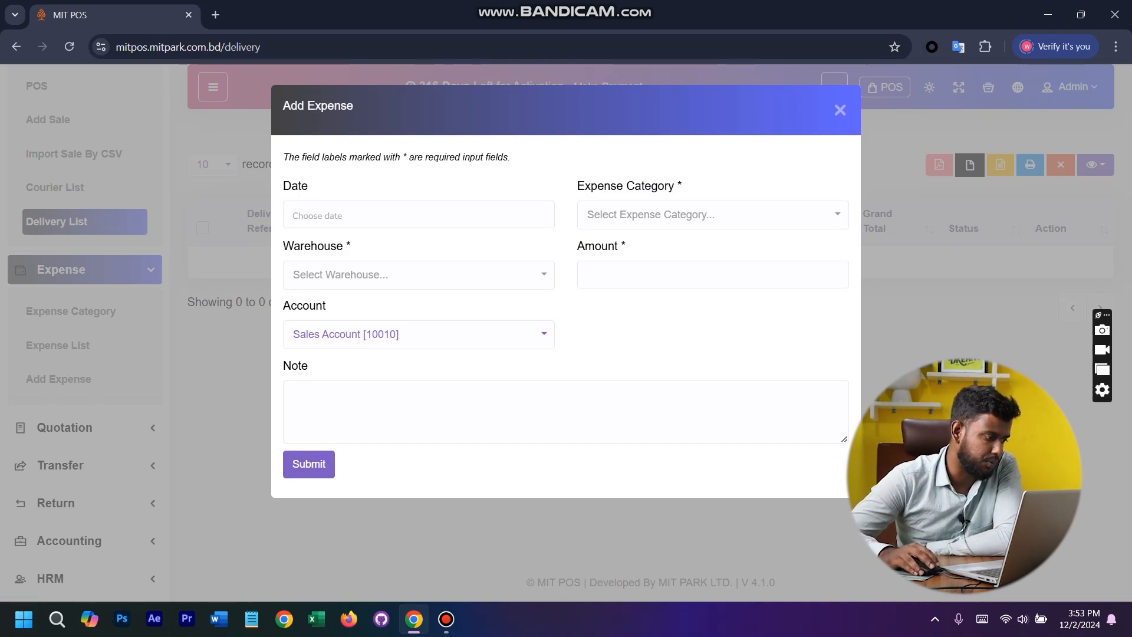
key(Escape)
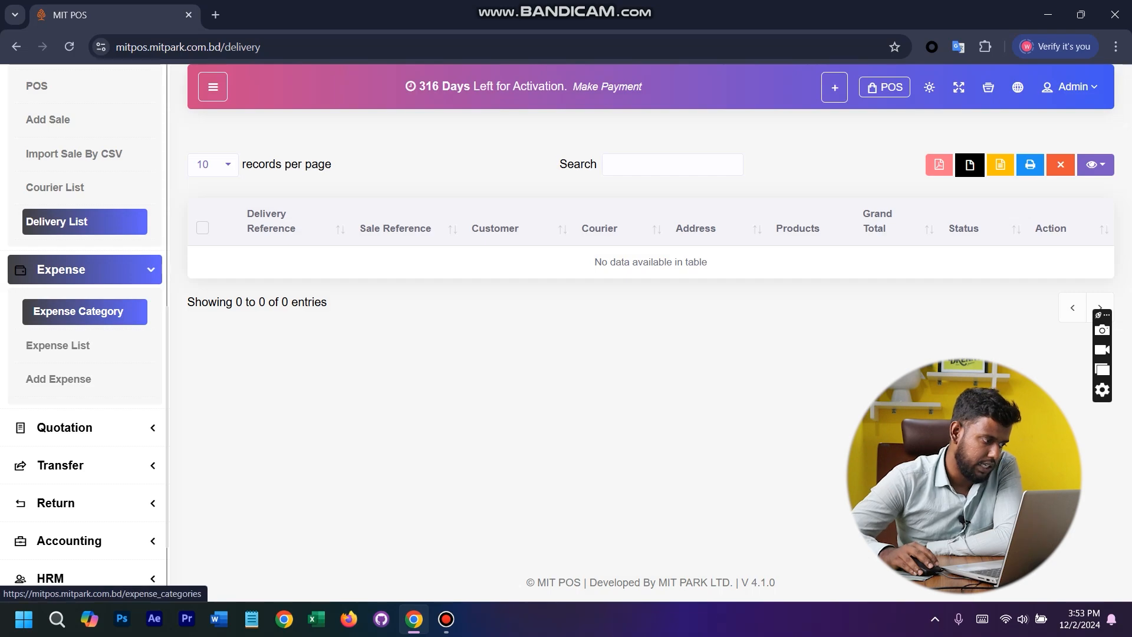
- Add an expense category named Vehicle with a generated code
click(84, 311)
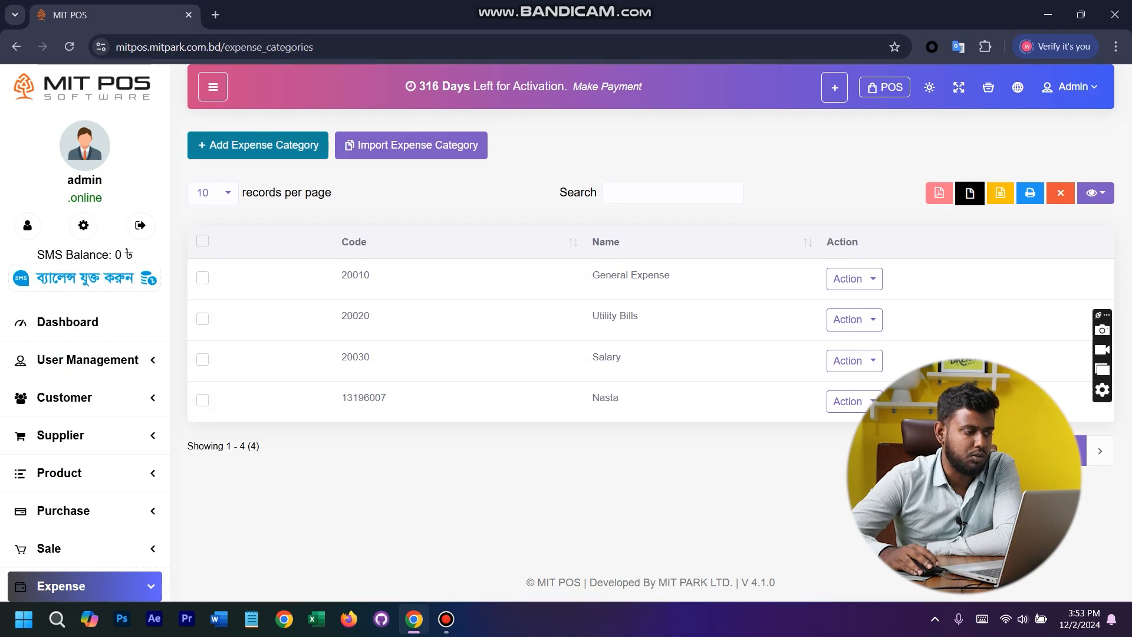
click(258, 145)
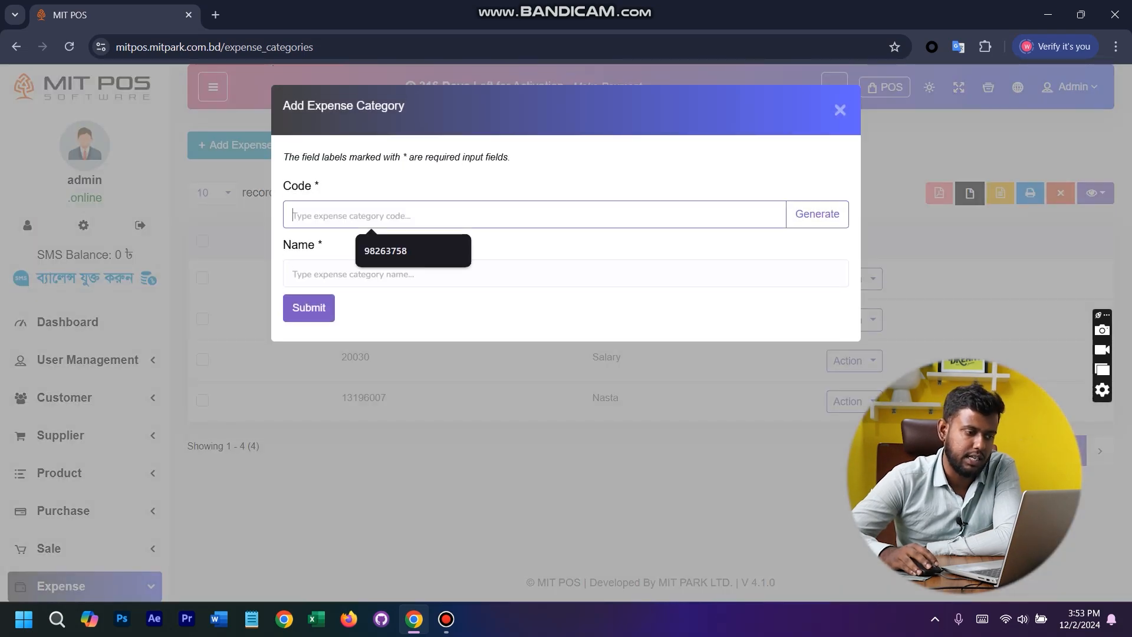
click(816, 214)
click(566, 273)
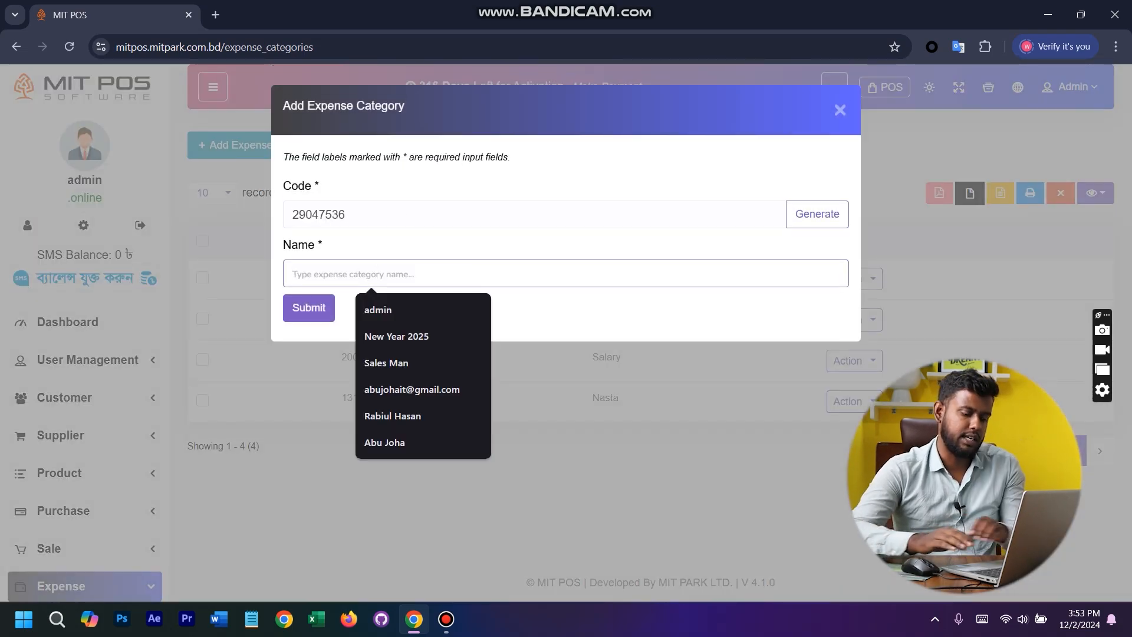
text(Vchic)
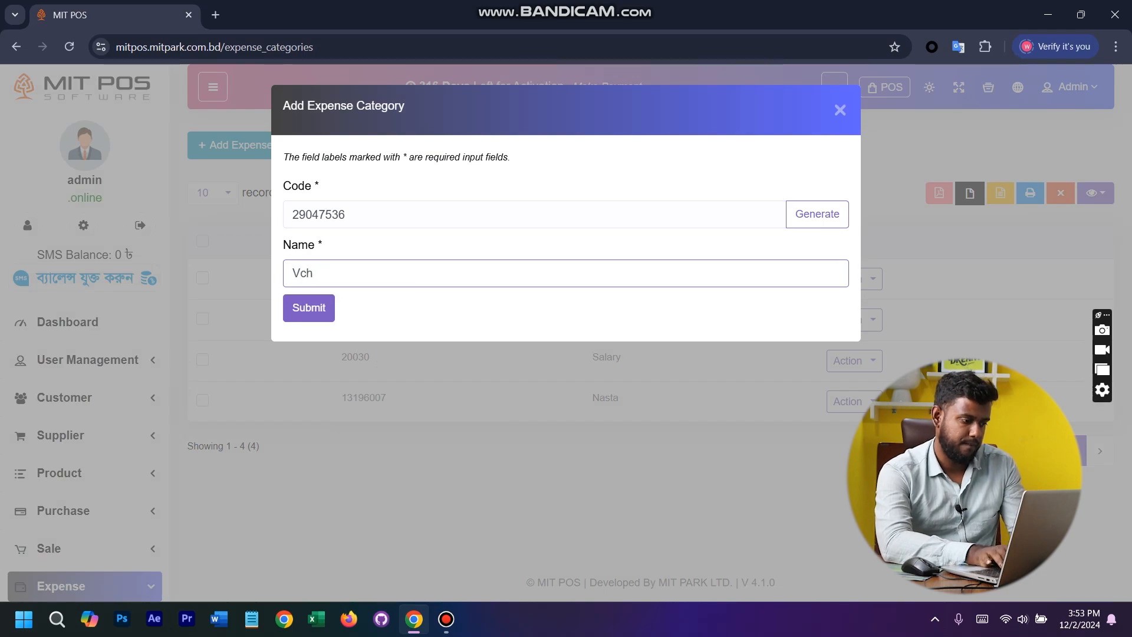
key(BackSpace)
key(BackSpace)
text(hicle)
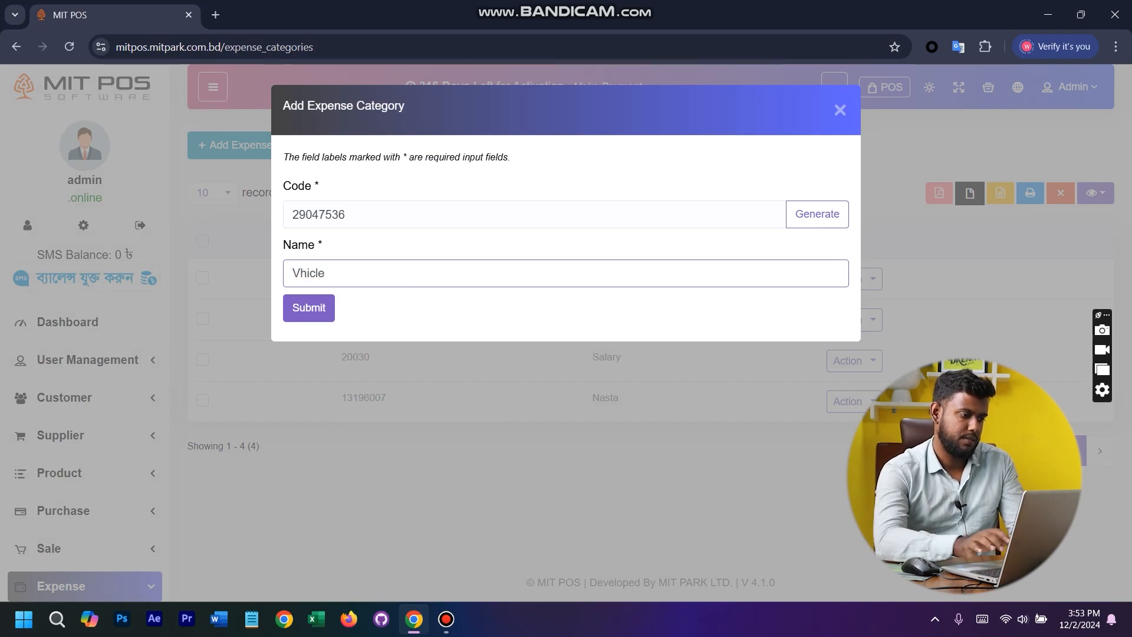
key(ctrl+a)
text(Vehicle)
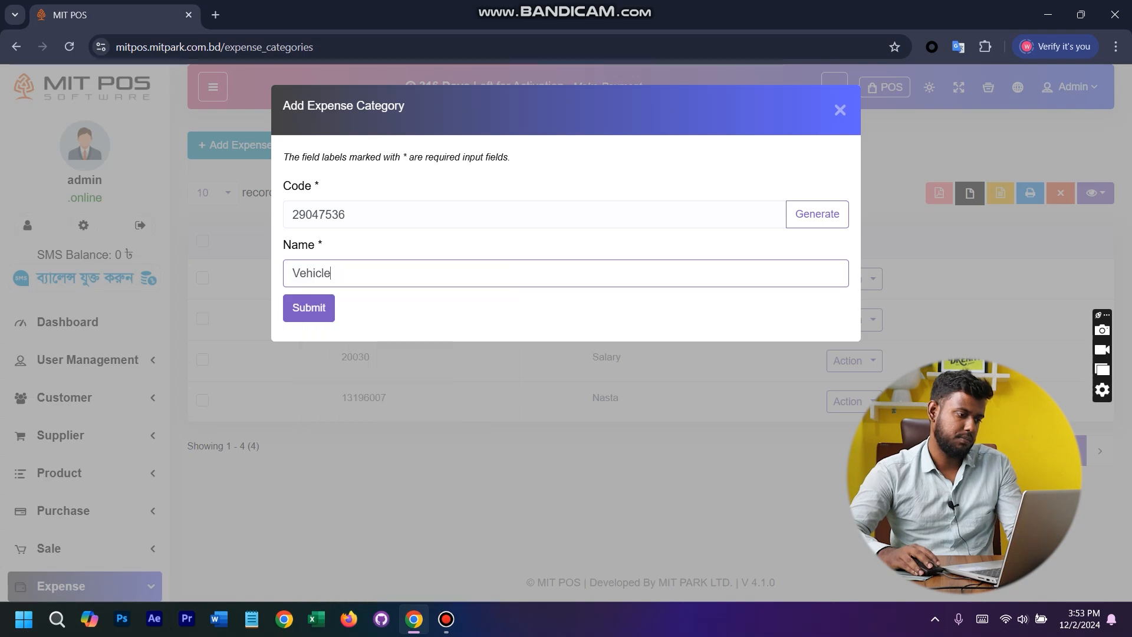
key(Return)
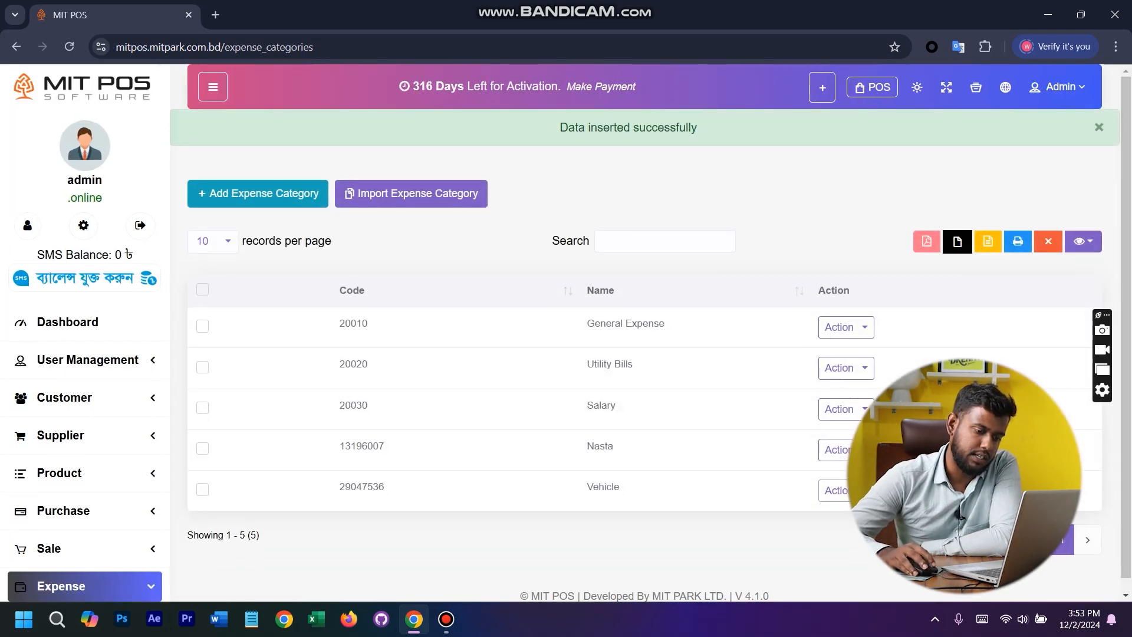
click(843, 490)
click(802, 424)
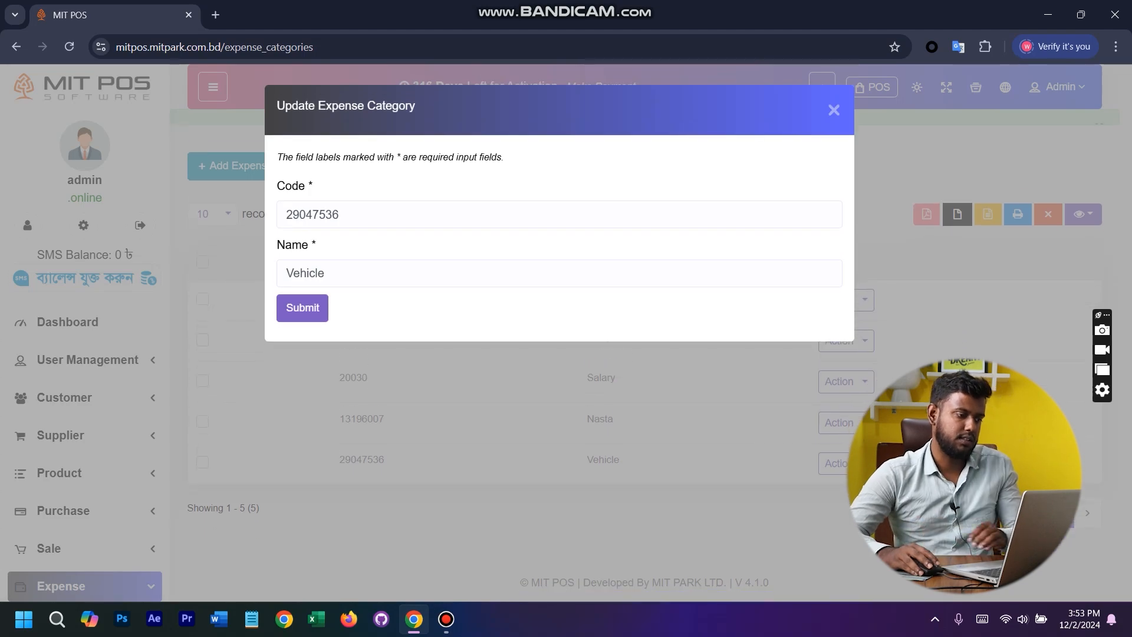
click(354, 273)
text(Rent)
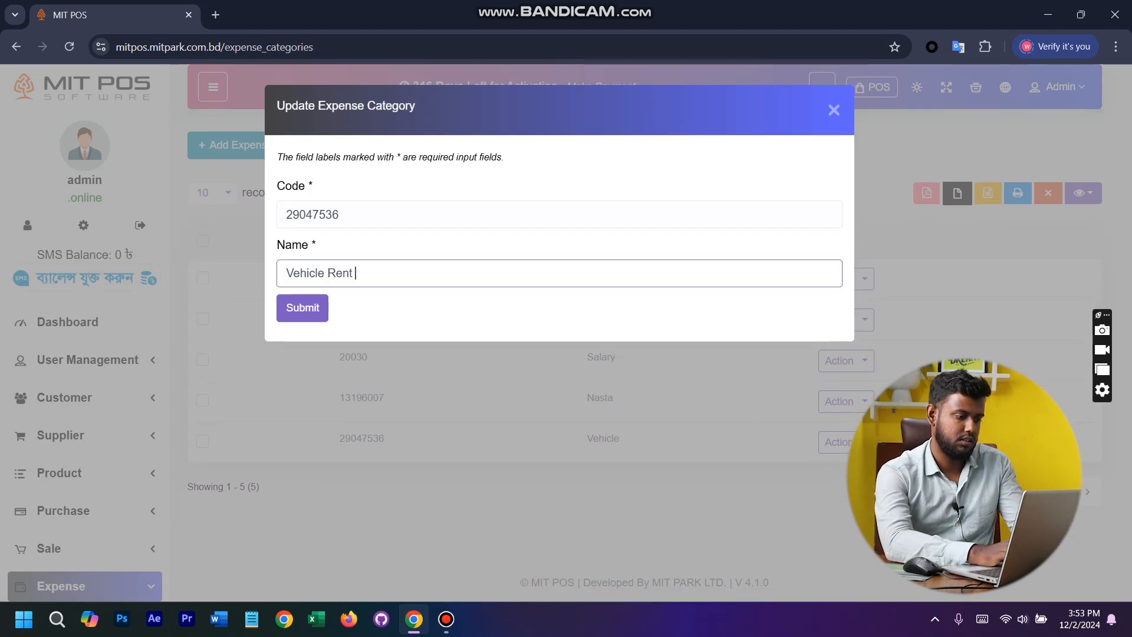
key(Escape)
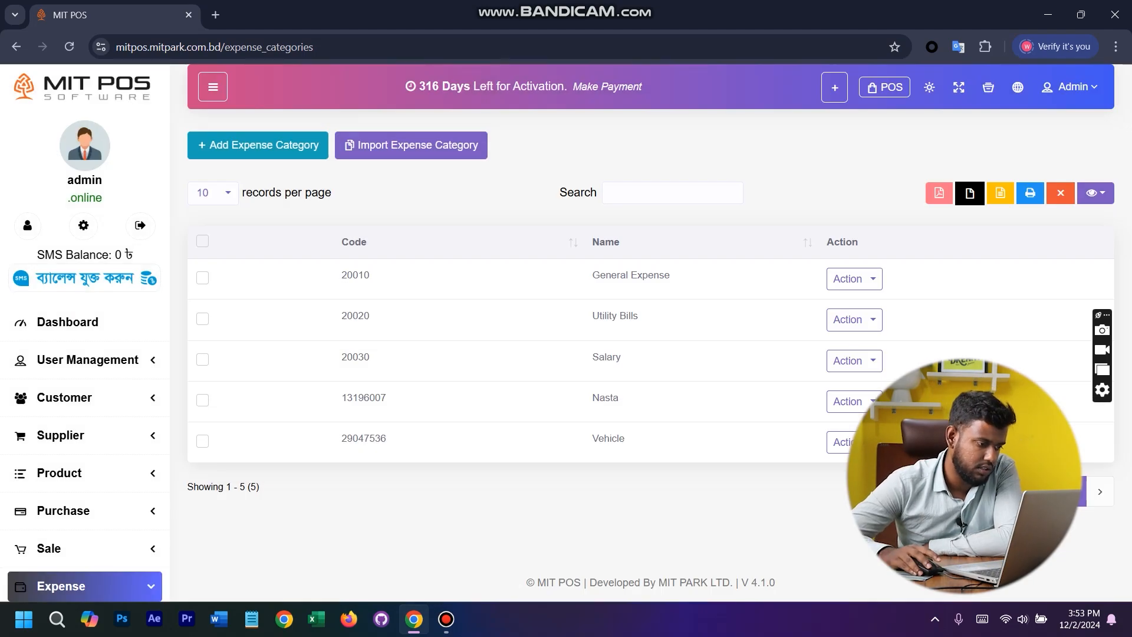
- Rename the Vehicle expense category to Vehicle Rent and save the update
click(837, 441)
click(796, 374)
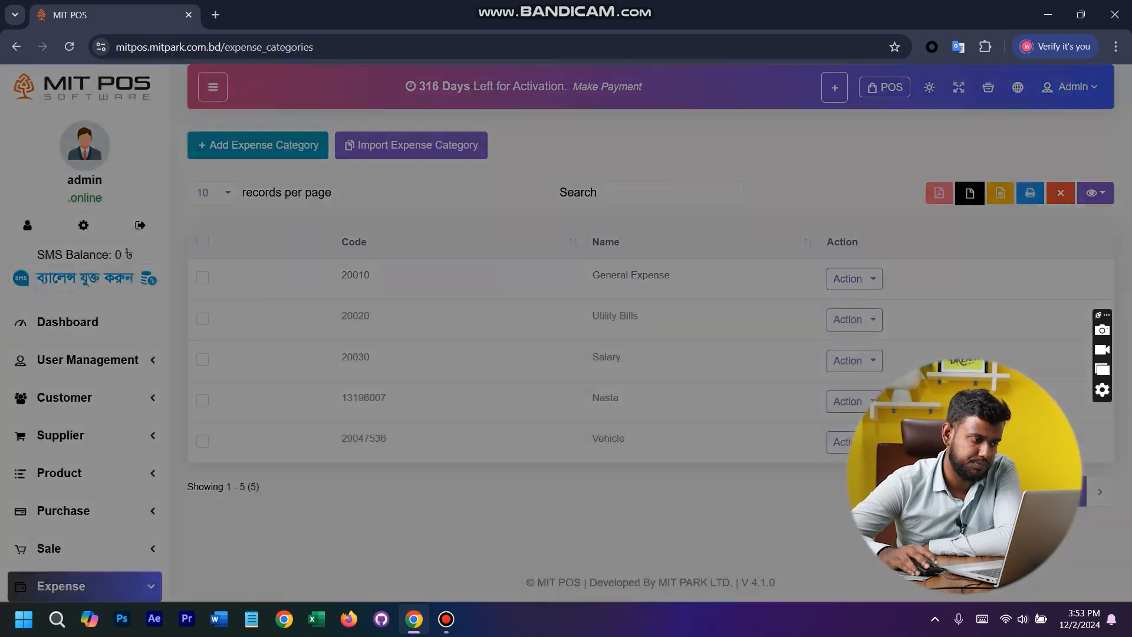
text(Rent)
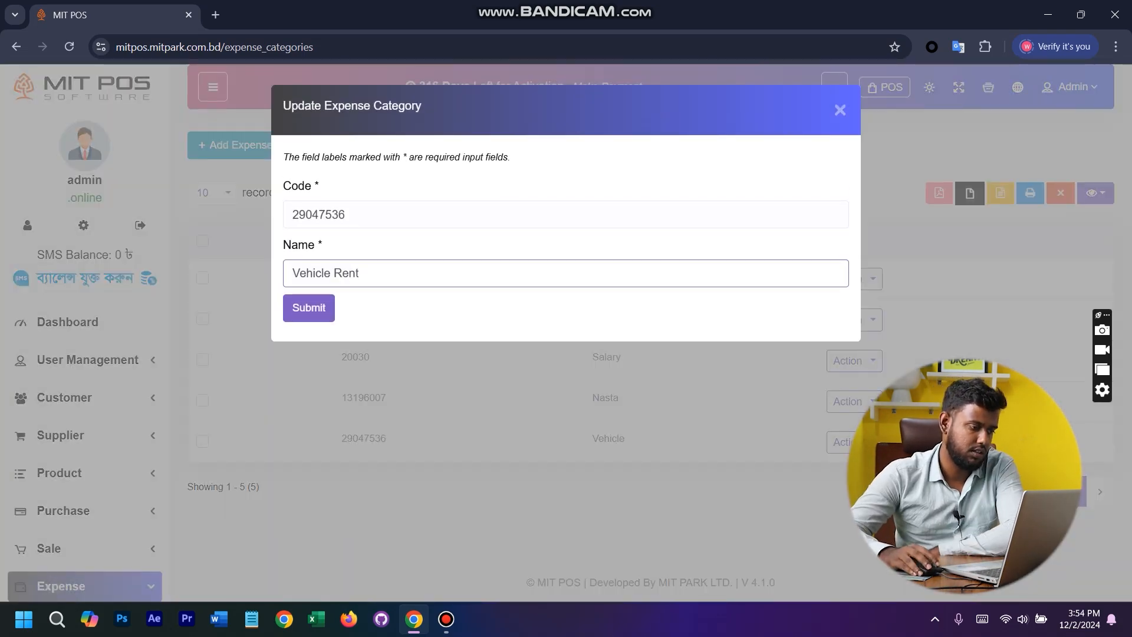
key(Return)
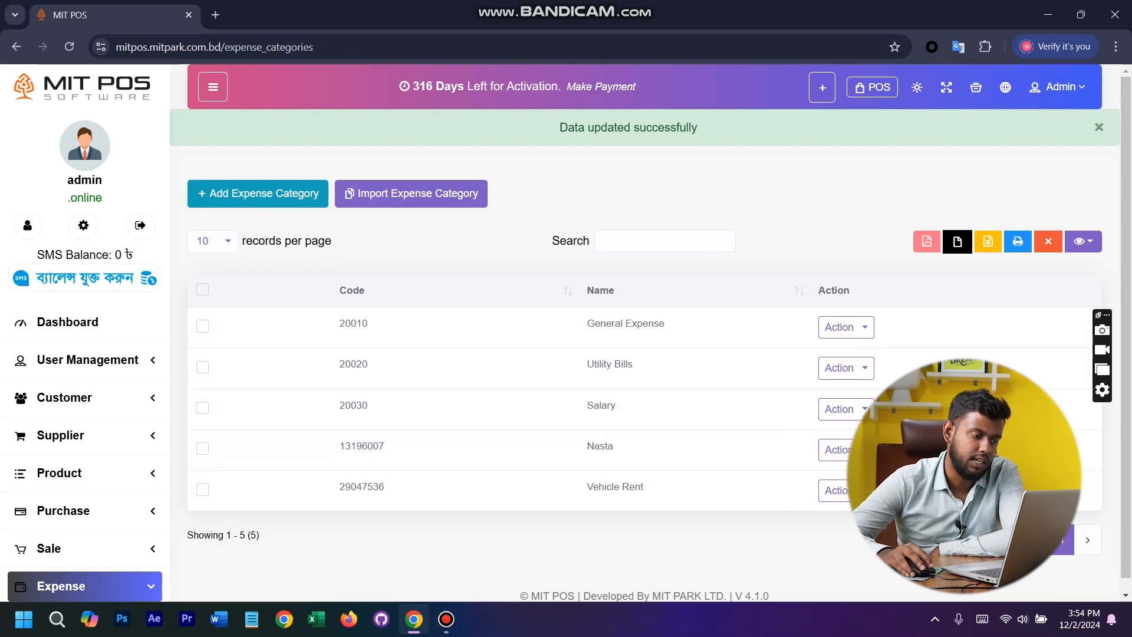
- Start a new expense dated 02-12-2024 with category Vehicle Rent and Default Warehouse
scroll(82, 236, down, 7)
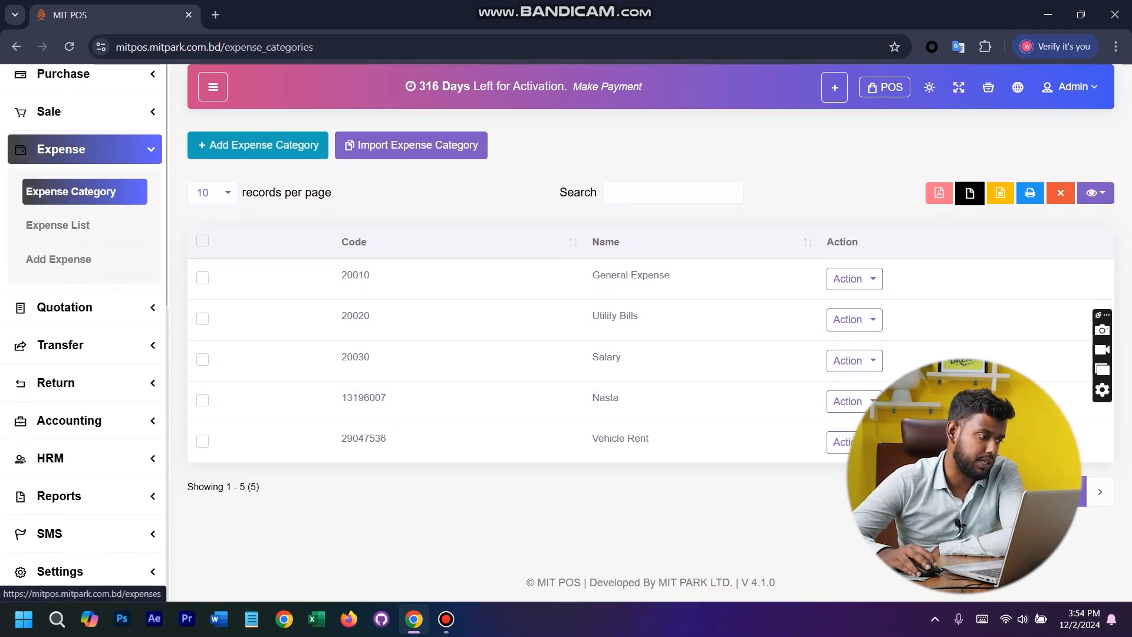
click(59, 259)
click(364, 215)
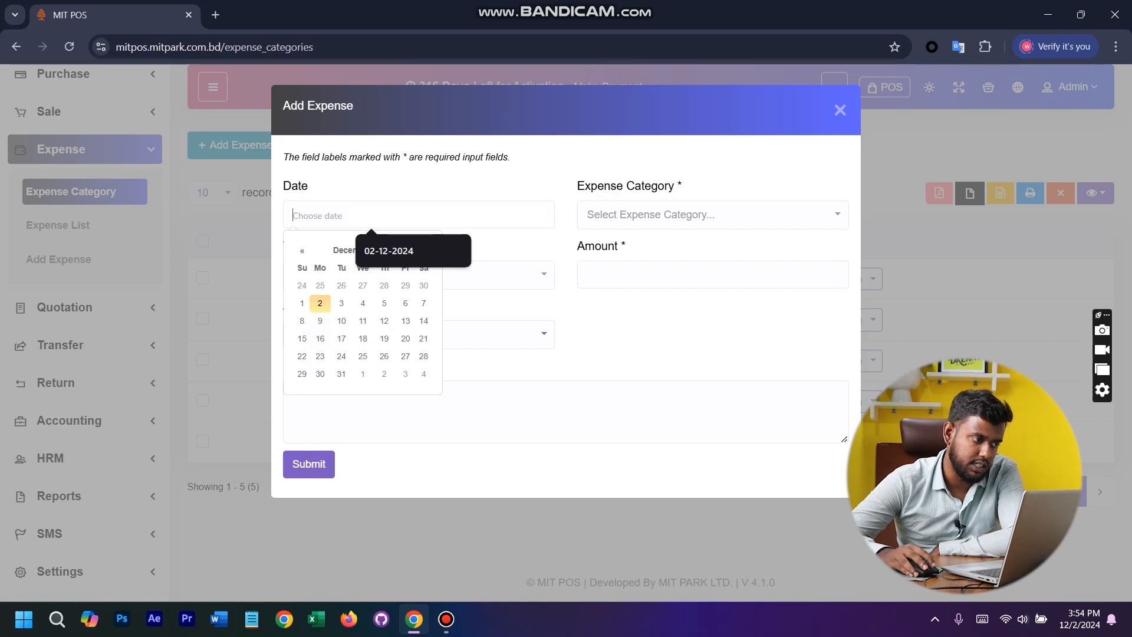
click(319, 303)
click(712, 215)
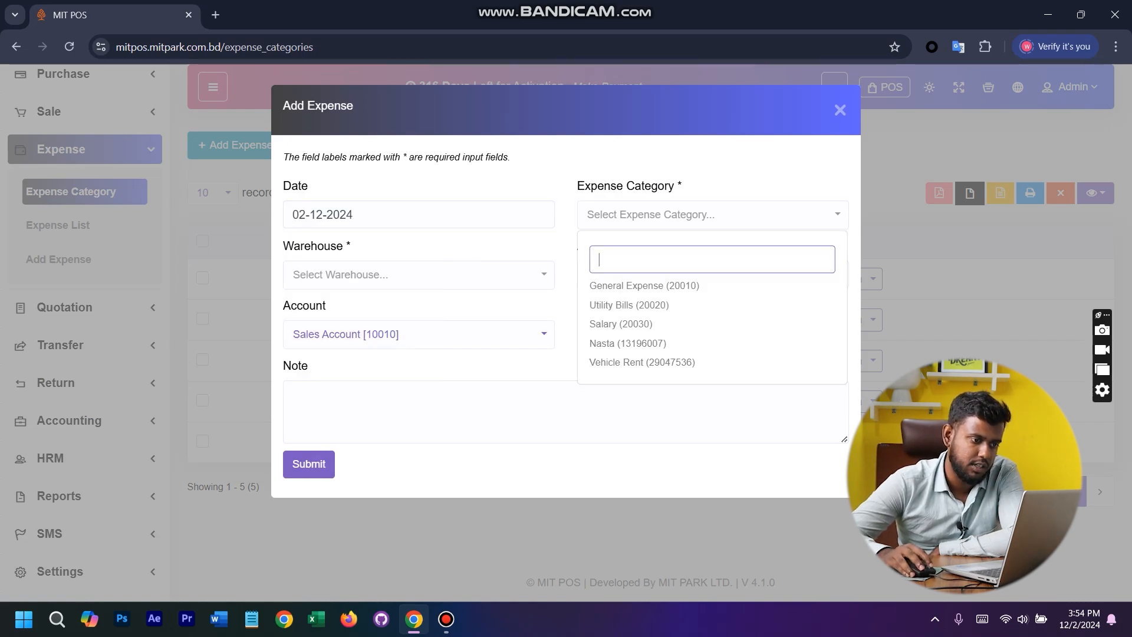
click(654, 362)
click(419, 274)
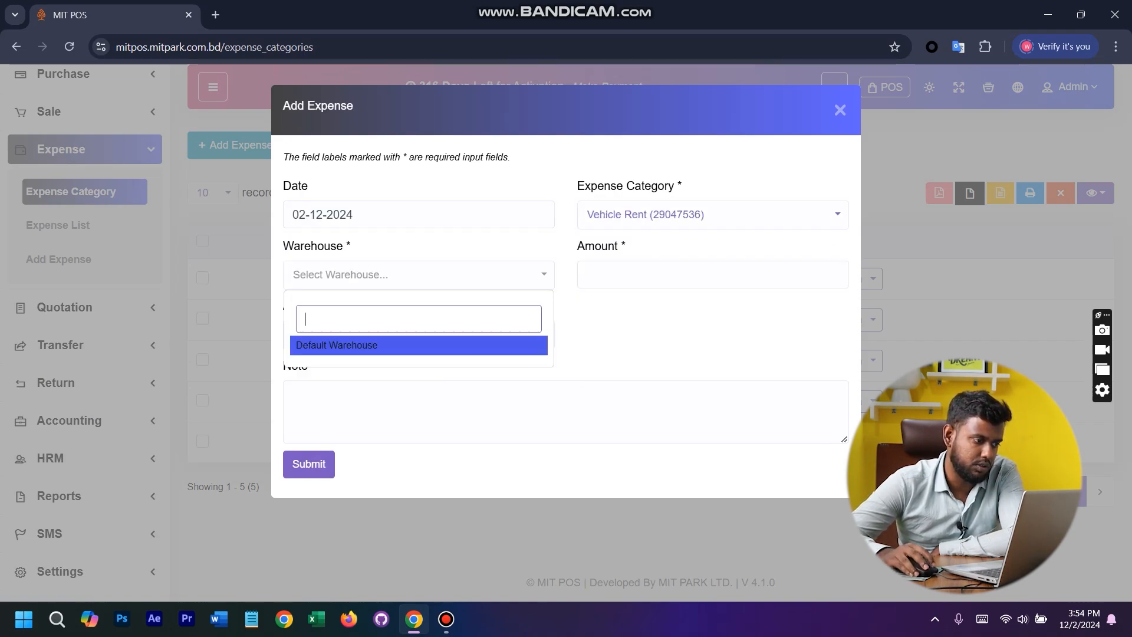
click(418, 344)
- Set the expense amount to 500, charge it to the Expense Account, submit it and check the expense list
click(712, 274)
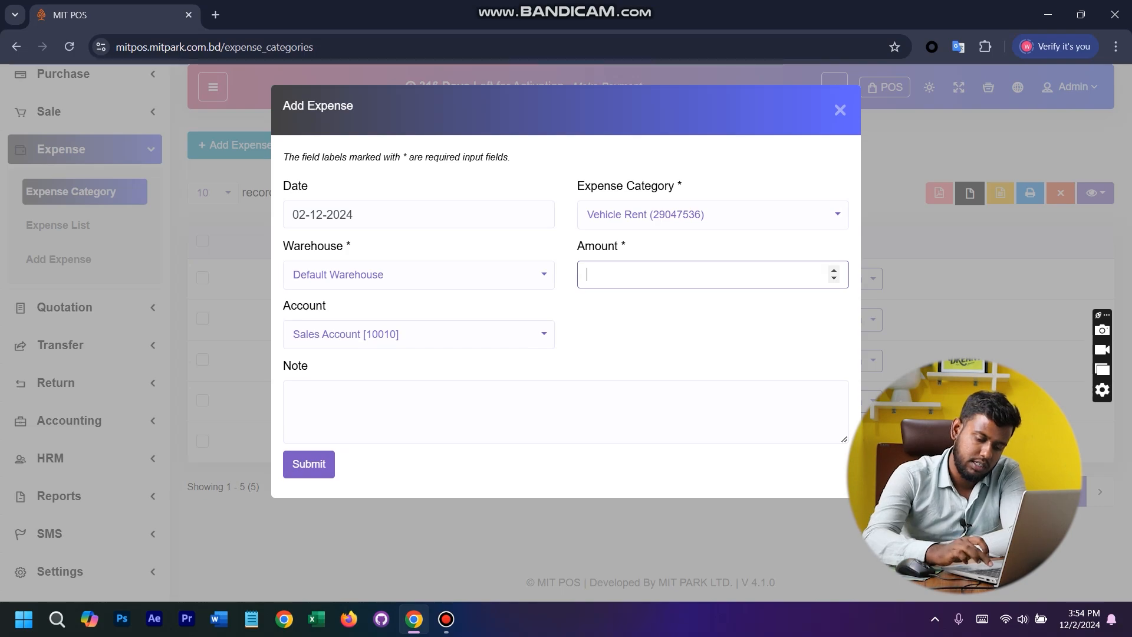
text(500)
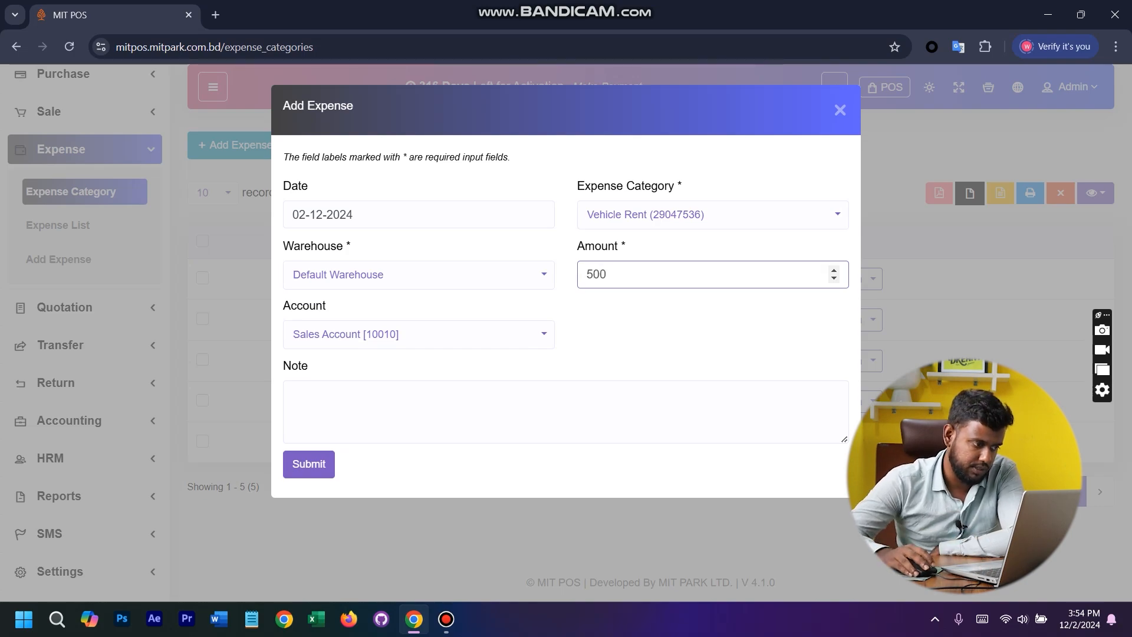
click(418, 334)
click(418, 390)
click(448, 411)
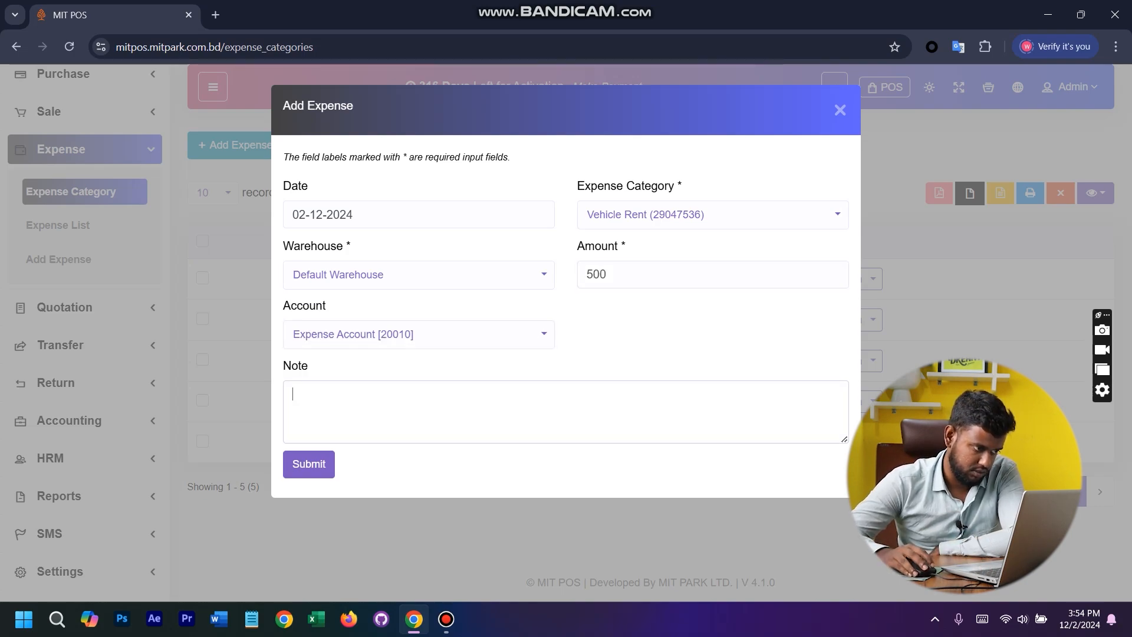
click(308, 464)
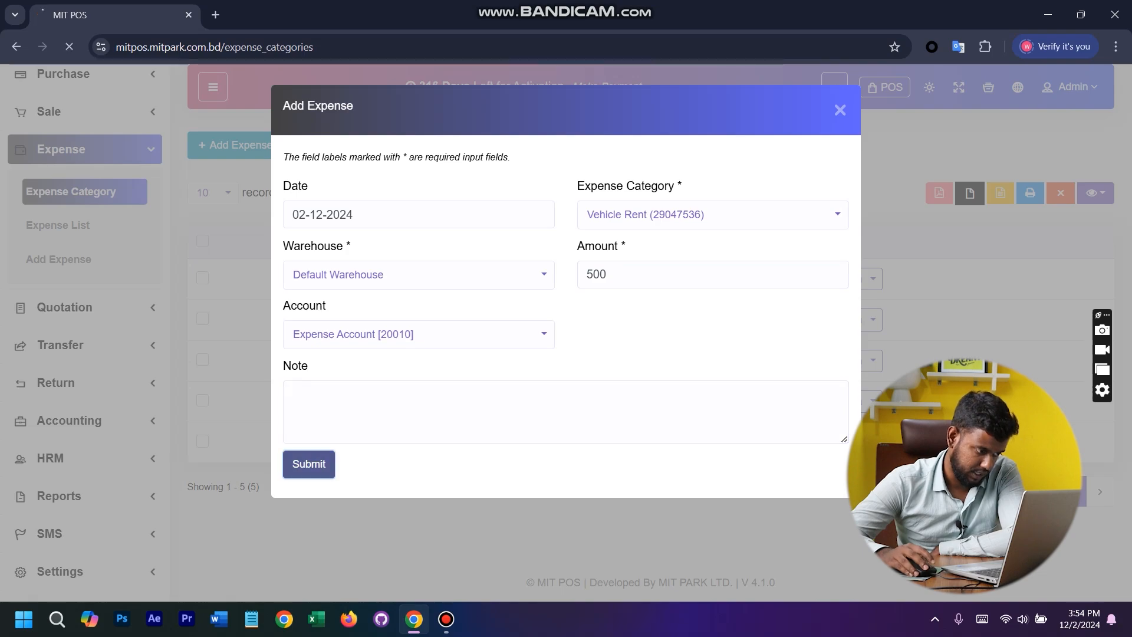
scroll(648, 353, down, 5)
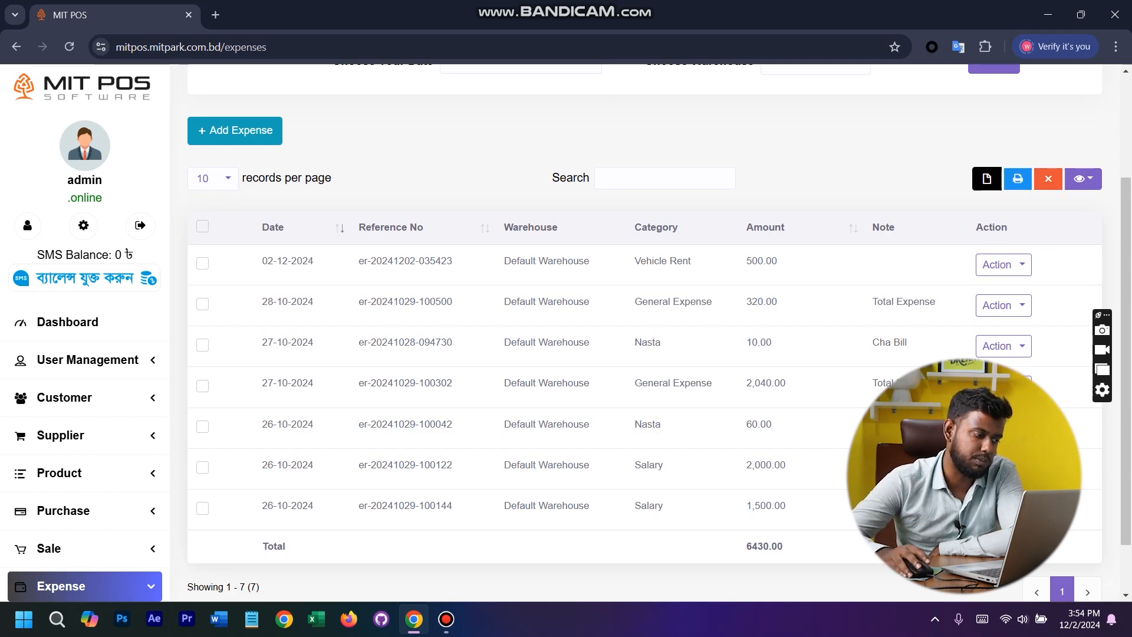
- View the quotation list and examine the fields of the blank Add Quotation form, returning to the list without submitting
scroll(82, 412, down, 7)
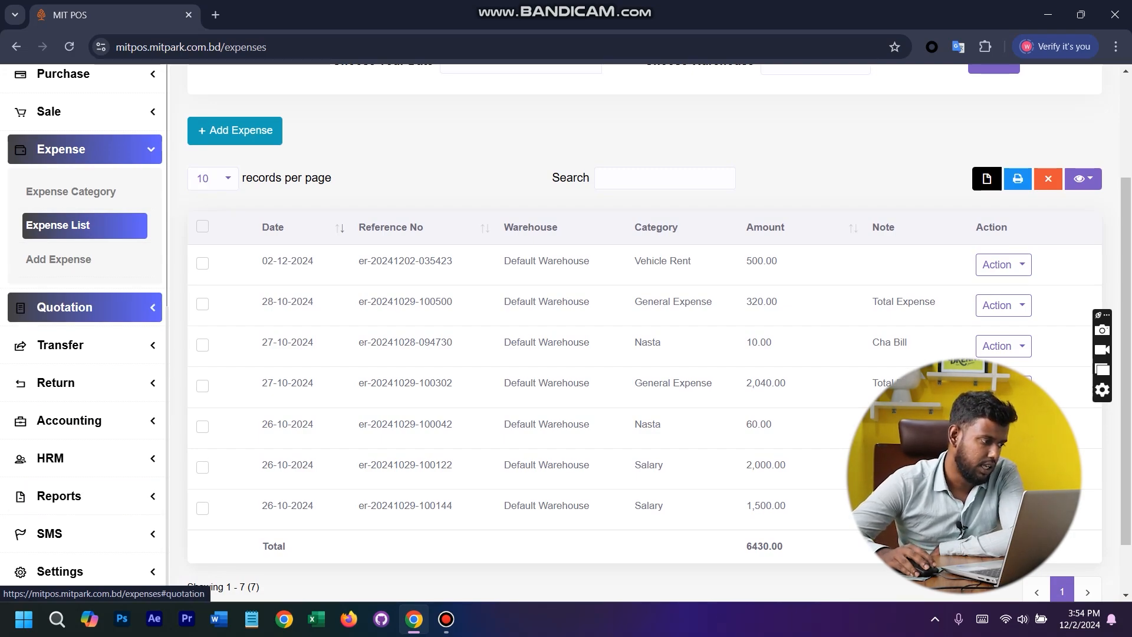
click(65, 307)
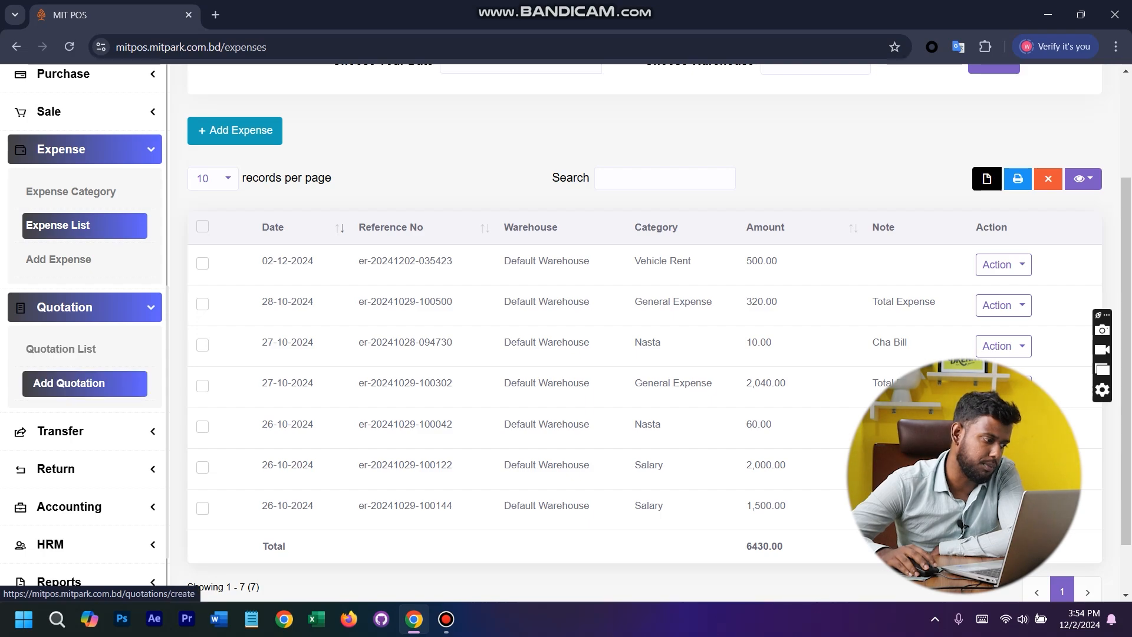
click(85, 349)
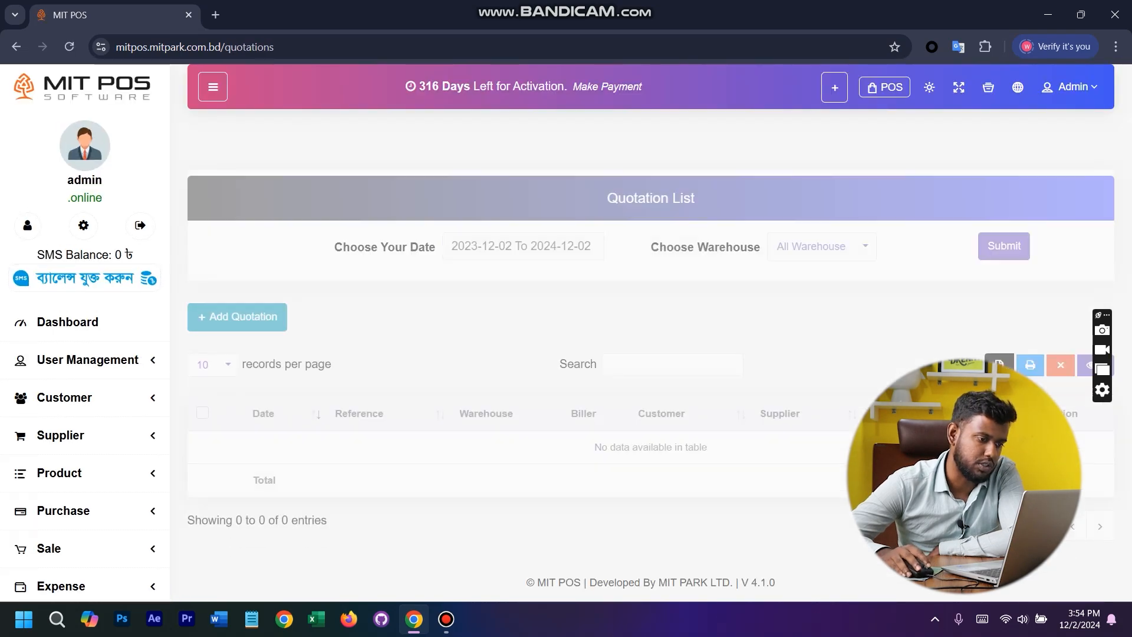
click(237, 279)
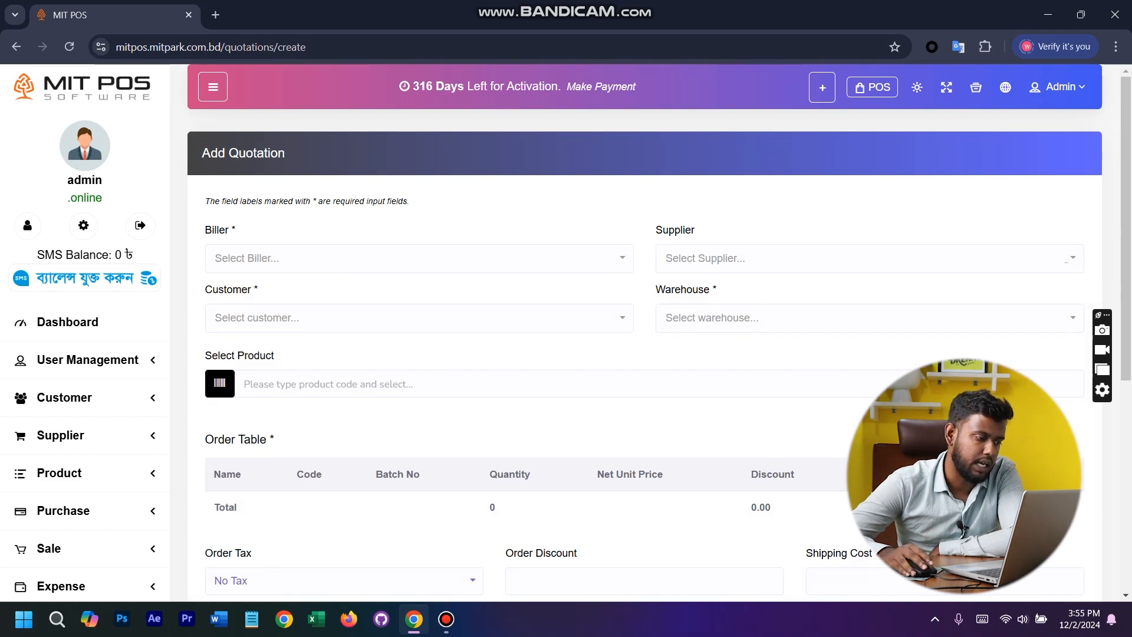
scroll(644, 330, down, 6)
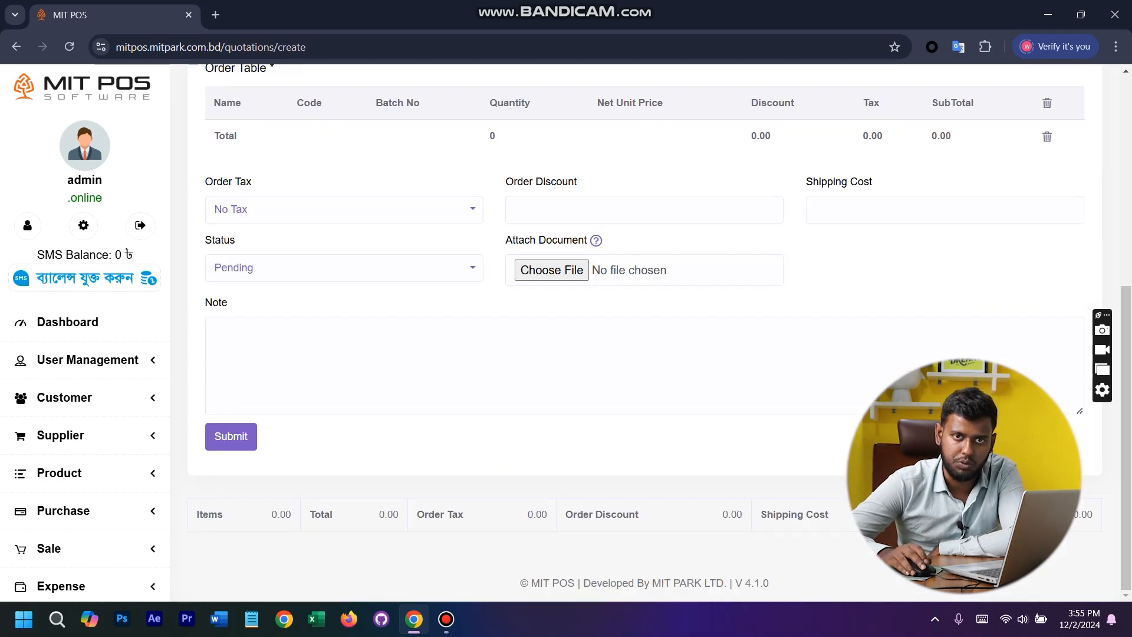
scroll(644, 330, up, 6)
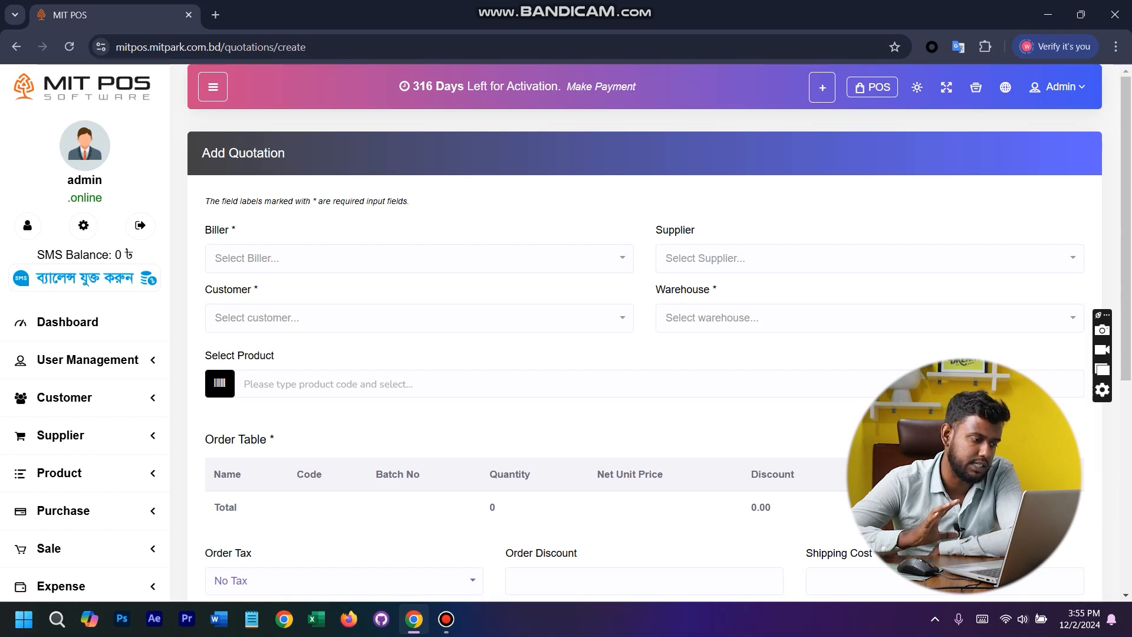
scroll(644, 330, down, 6)
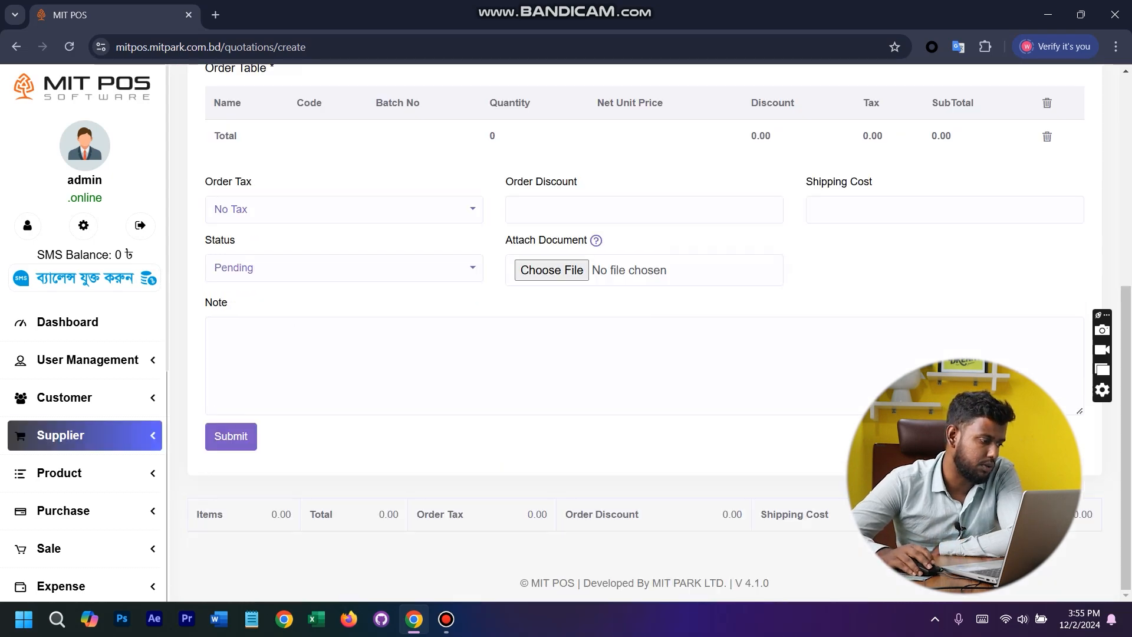
scroll(83, 434, down, 6)
click(84, 267)
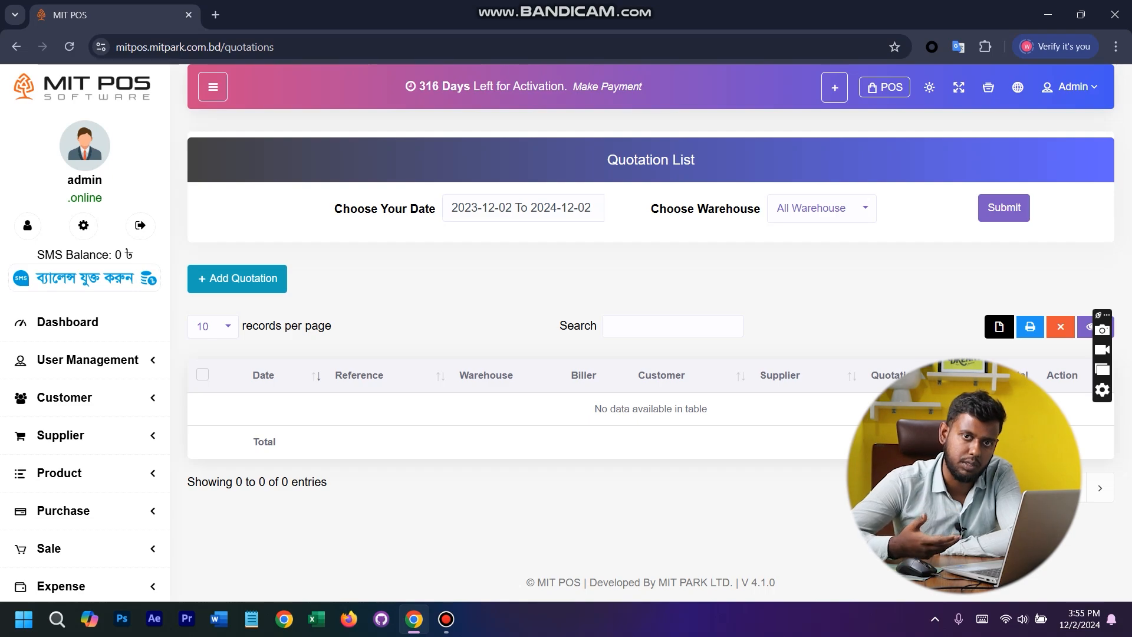
- Open the blank Add Transfer form and show its date, source warehouse and destination warehouse choices
scroll(85, 353, down, 5)
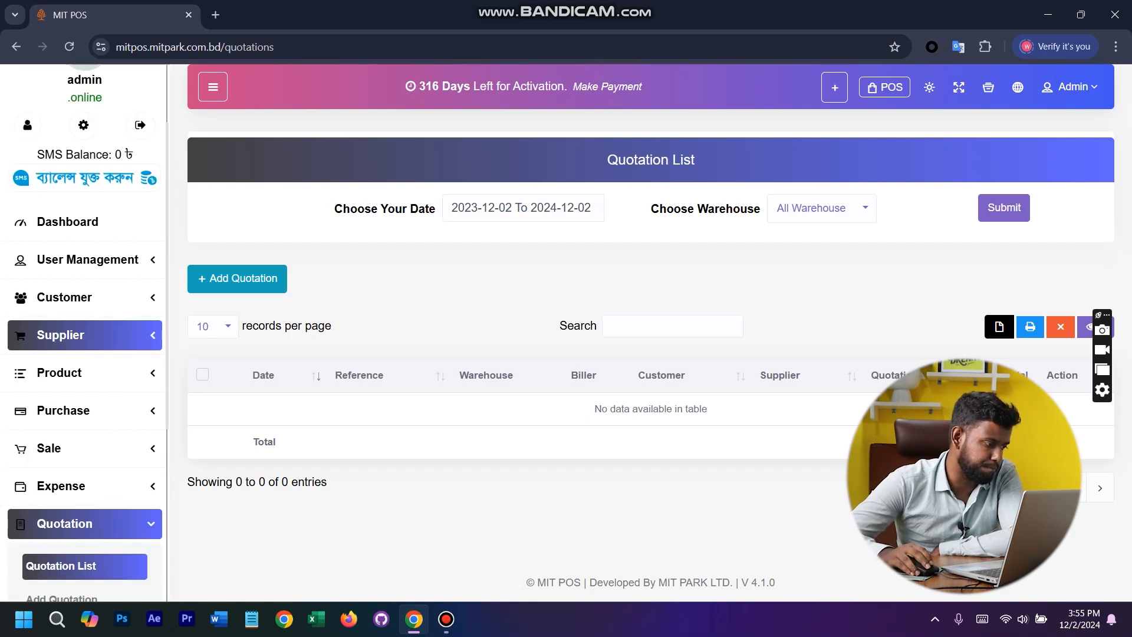
click(60, 403)
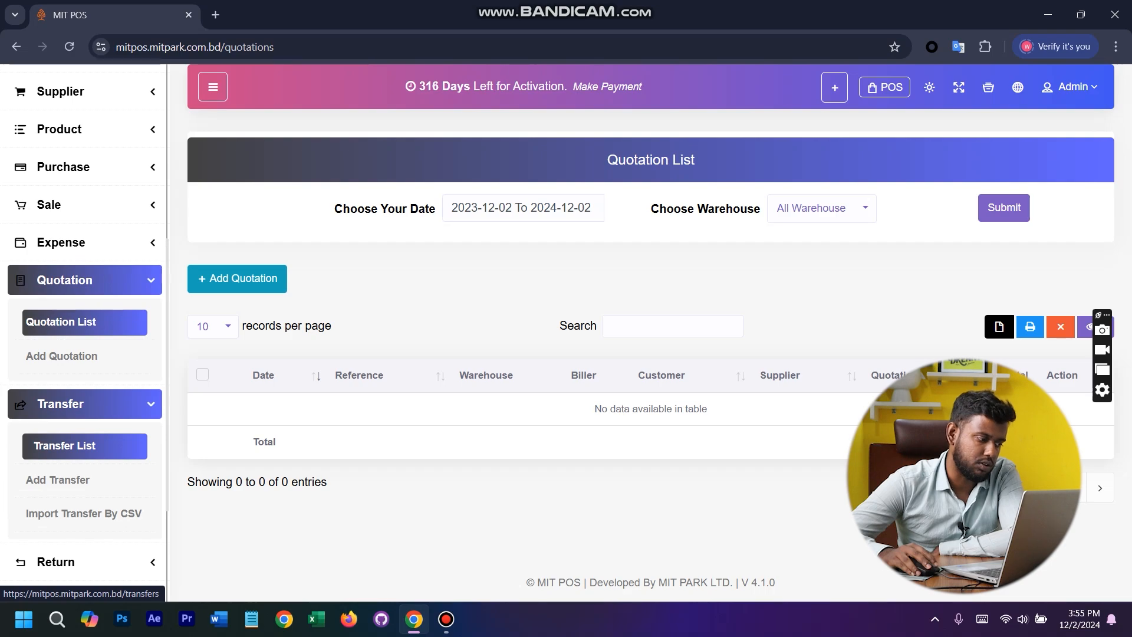
click(58, 480)
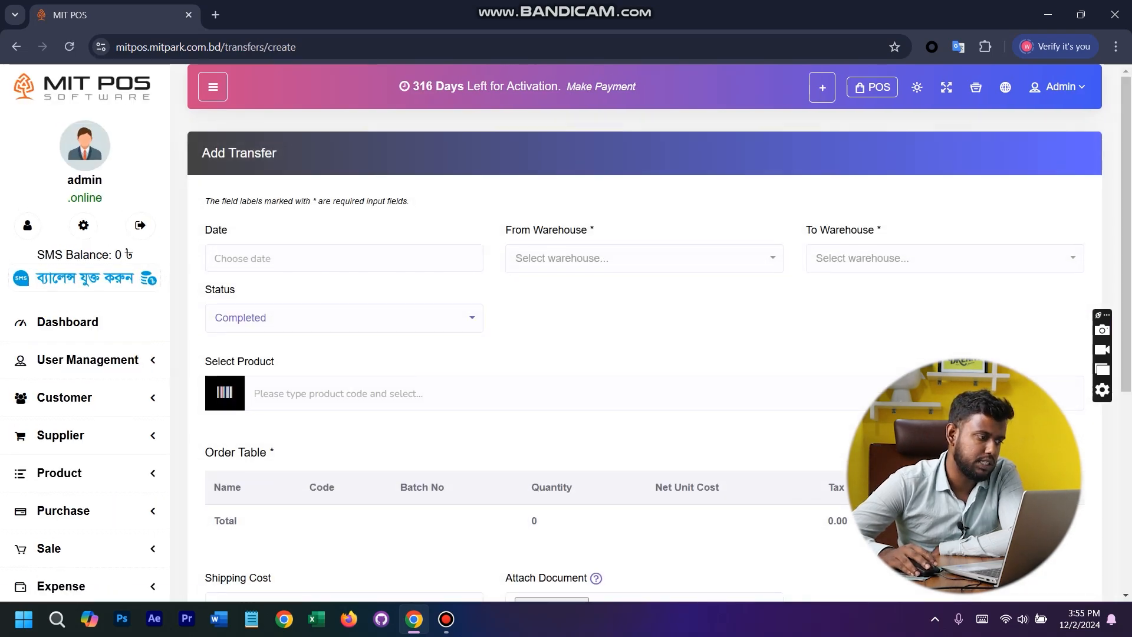
click(248, 258)
click(645, 258)
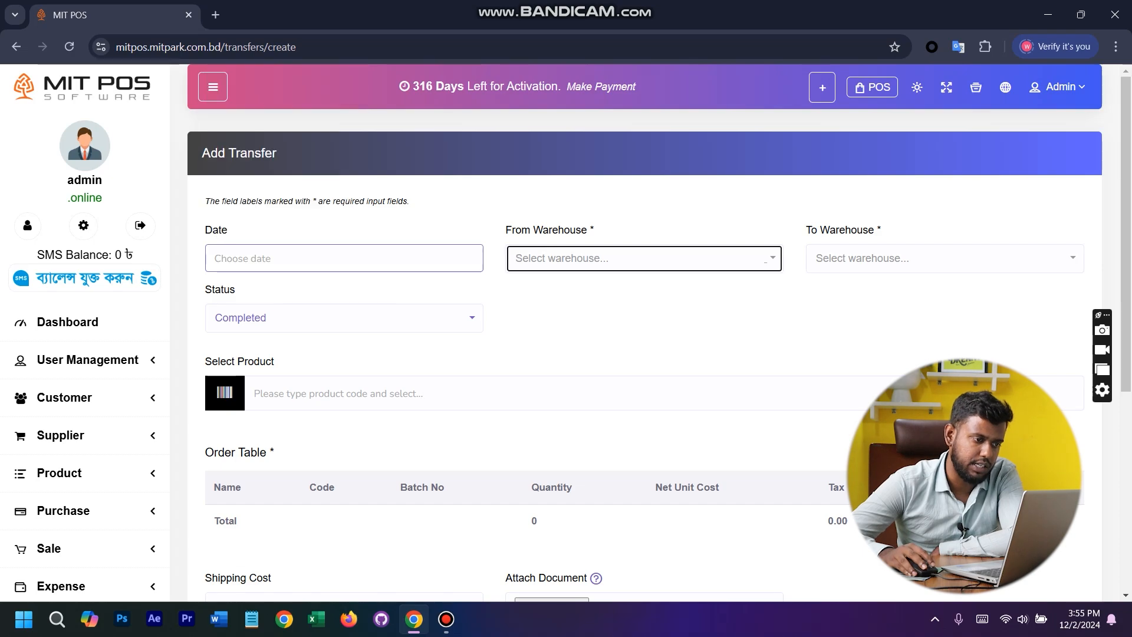
click(944, 258)
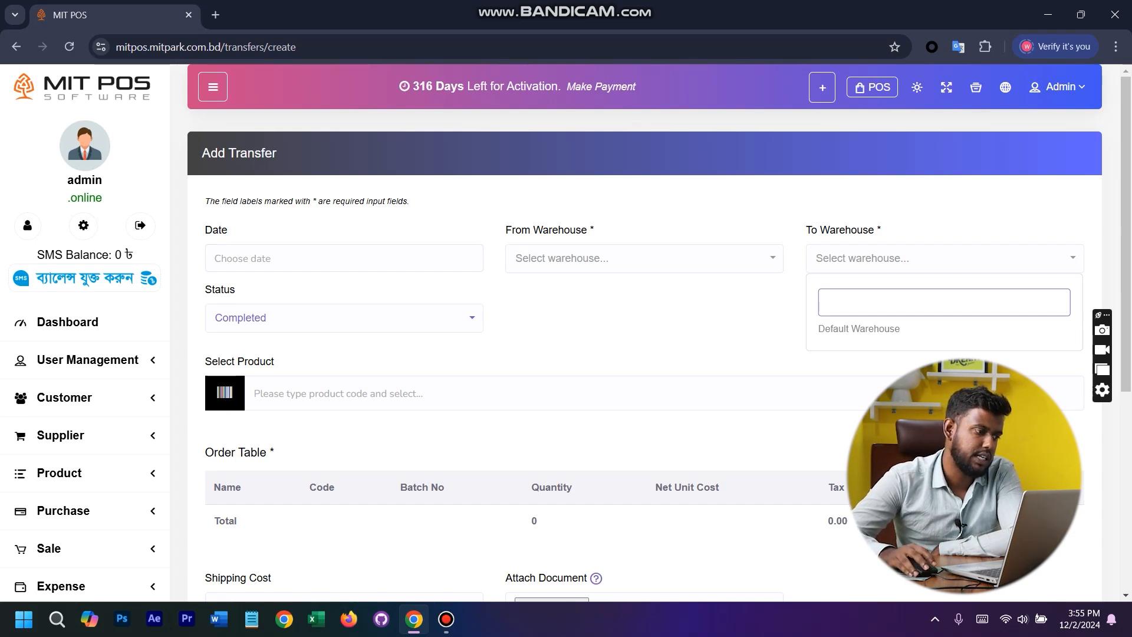
- Set the transfer date to 02-12-2024 and look over the warehouse choices and remaining fields without submitting
click(294, 260)
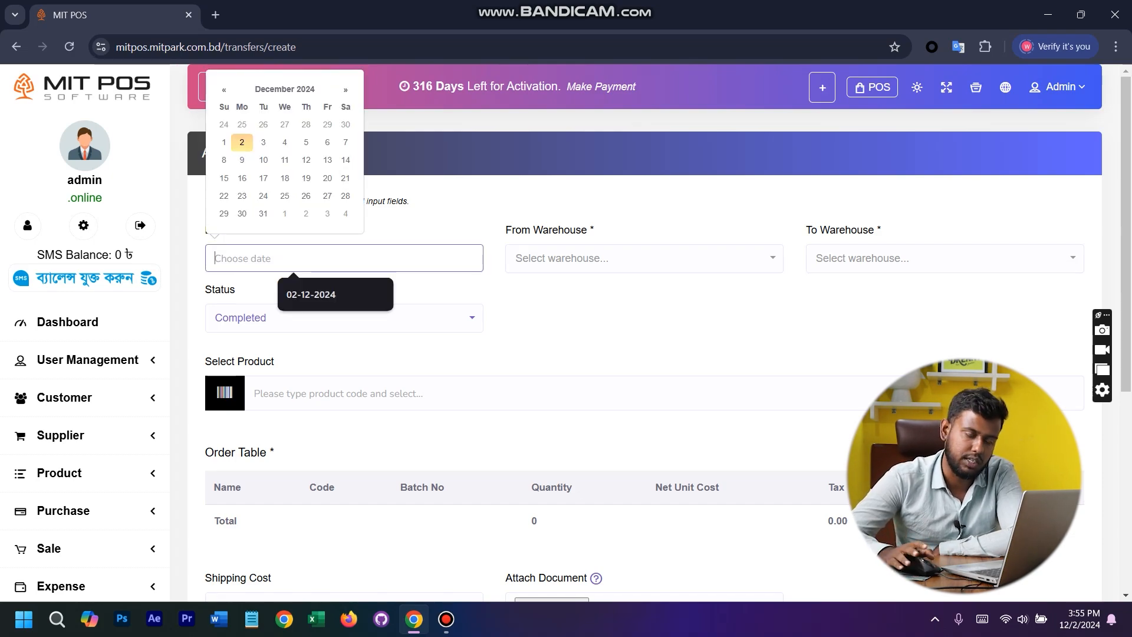
click(241, 142)
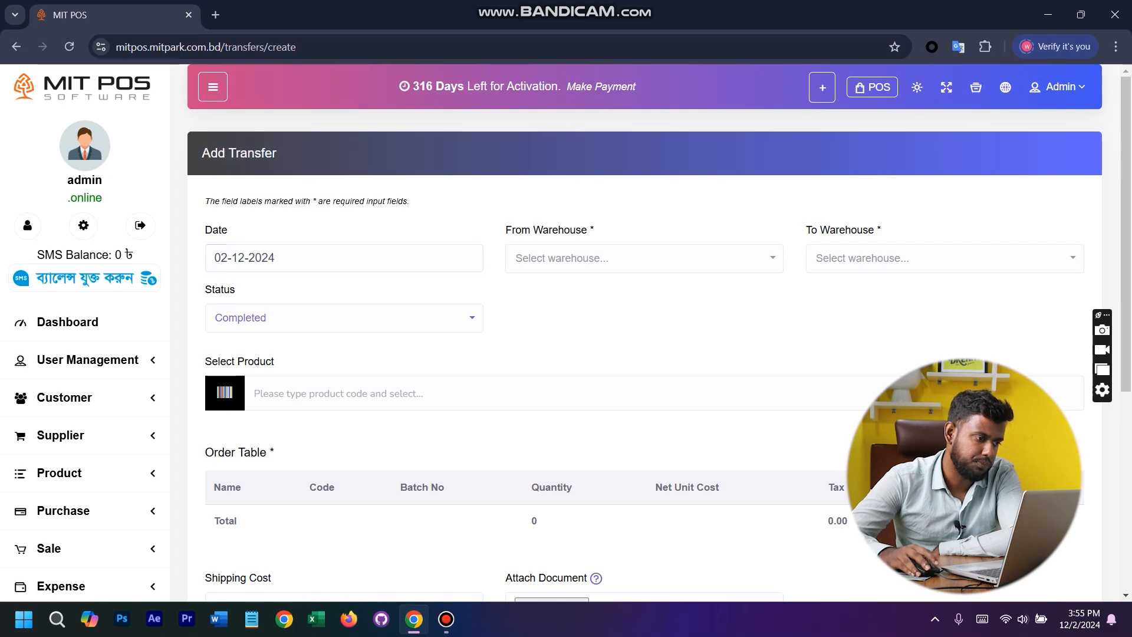
click(644, 258)
click(945, 258)
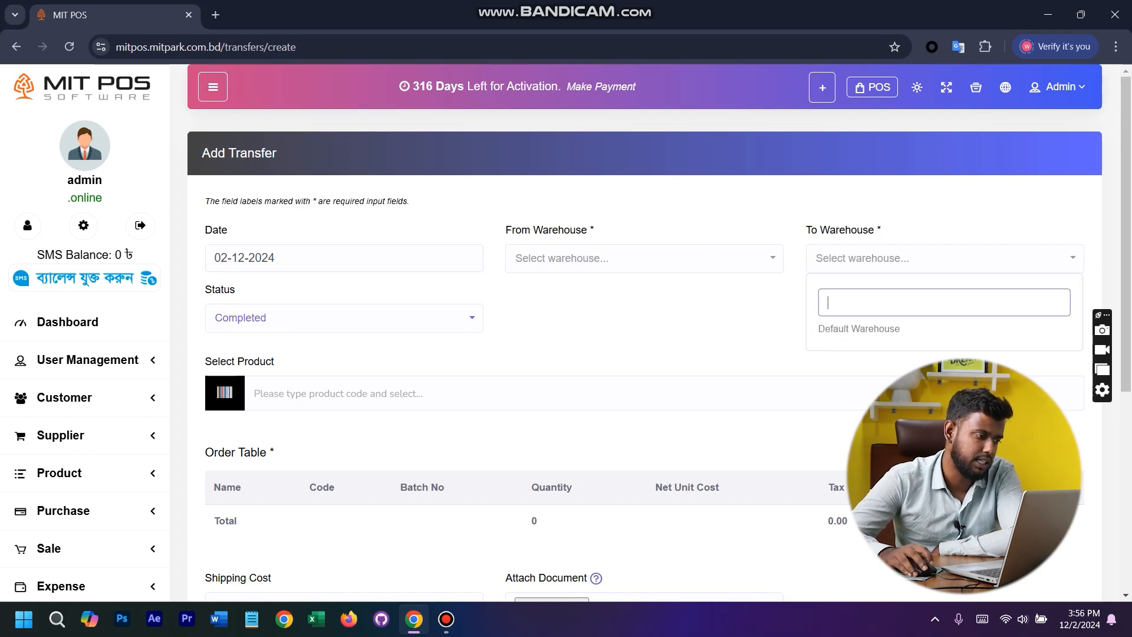
scroll(644, 330, down, 5)
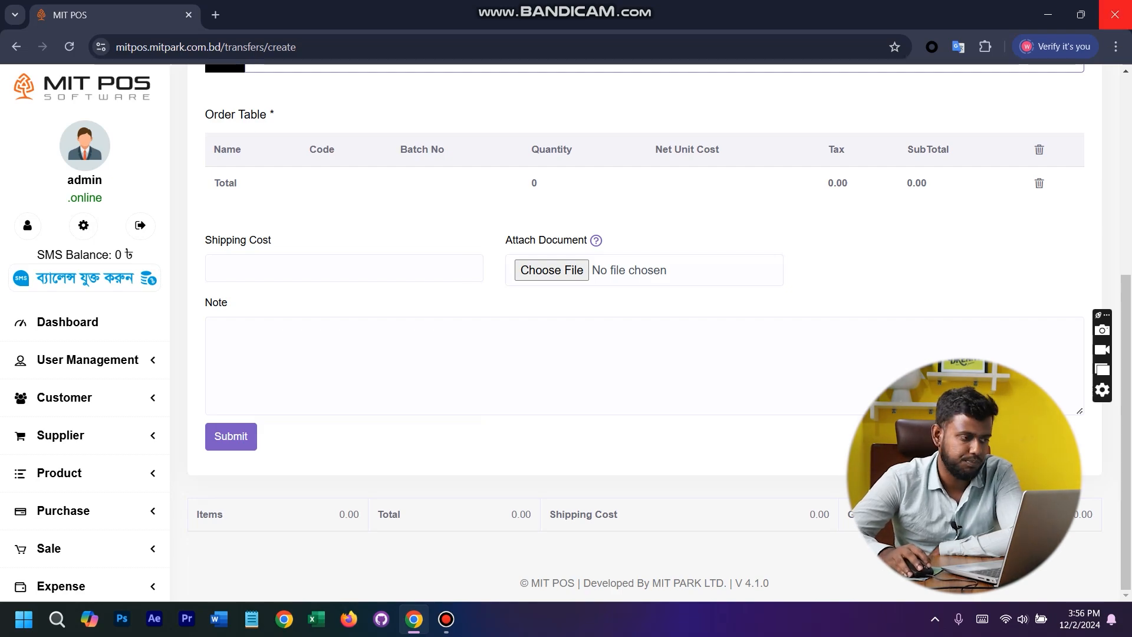
scroll(82, 385, down, 7)
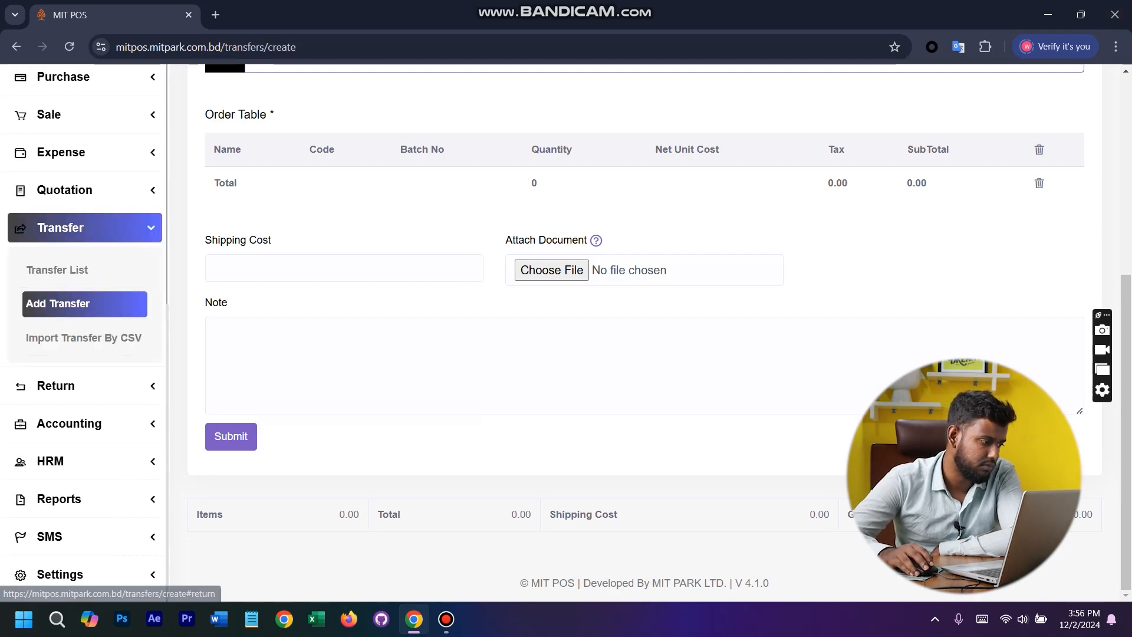
- View the transfer list and the sale return list
click(57, 270)
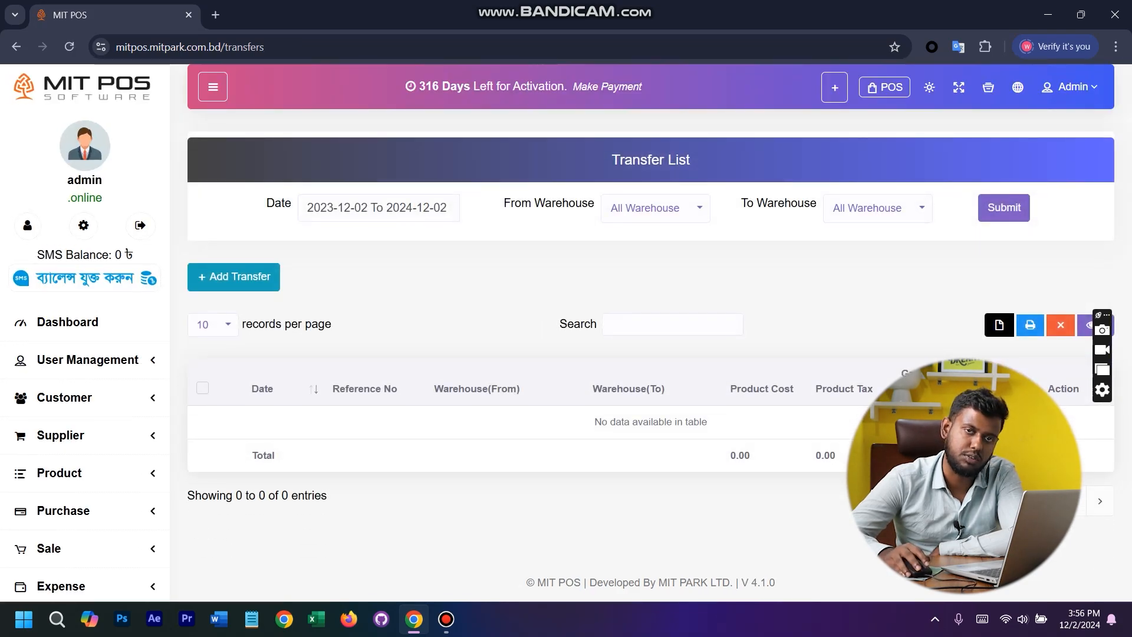
scroll(82, 339, down, 7)
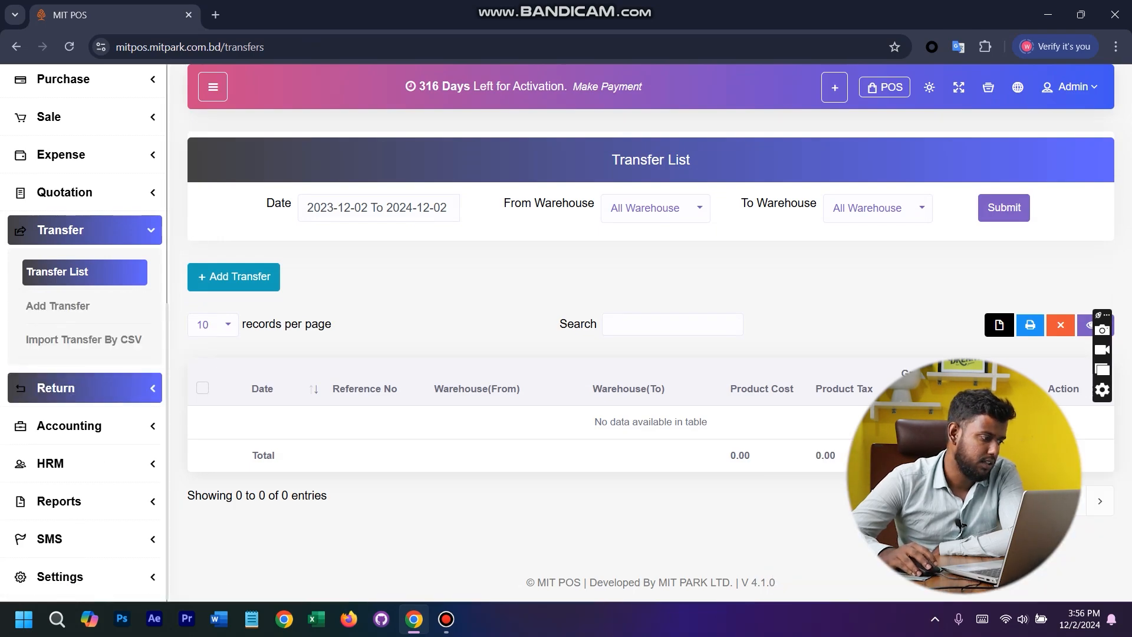
click(56, 388)
click(44, 430)
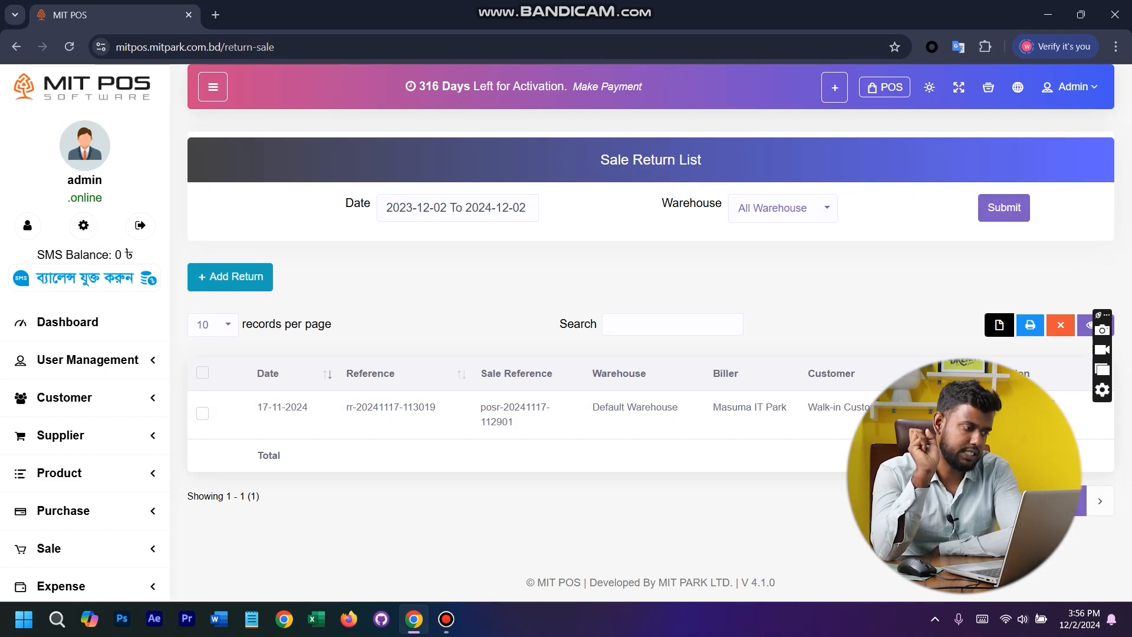
scroll(59, 365, down, 7)
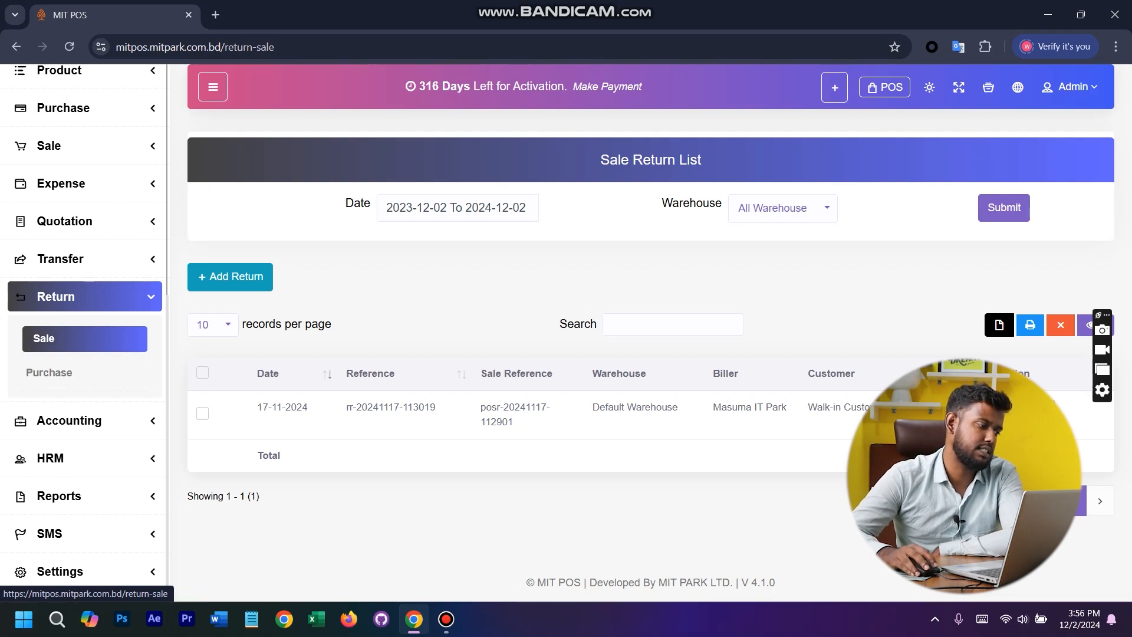
click(59, 338)
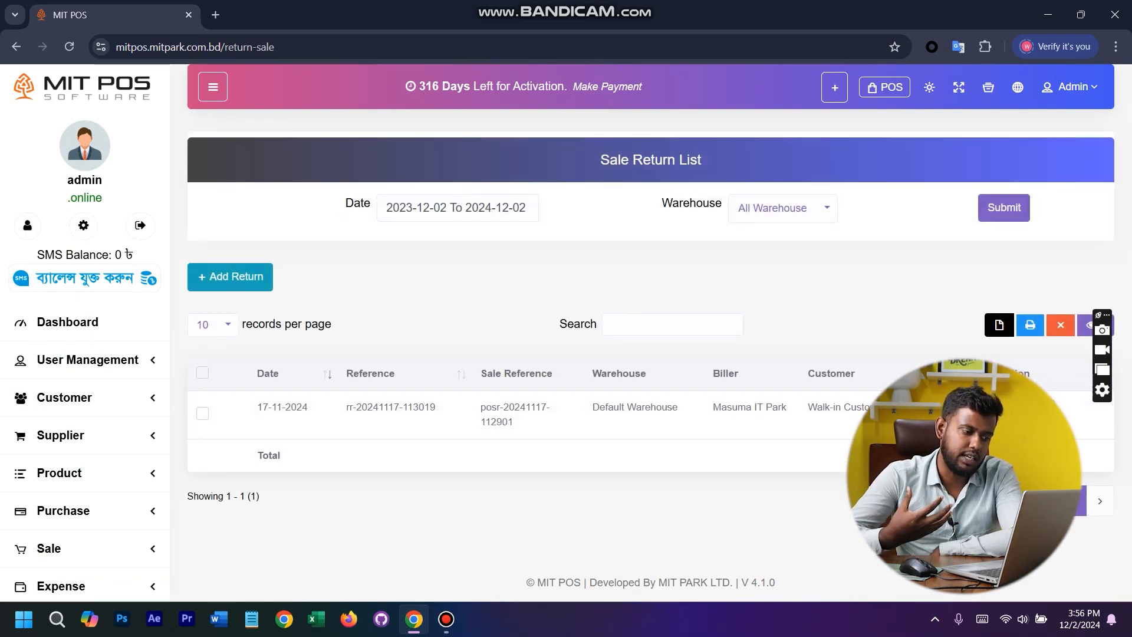
- Open the sale list in a new browser tab
scroll(82, 413, down, 5)
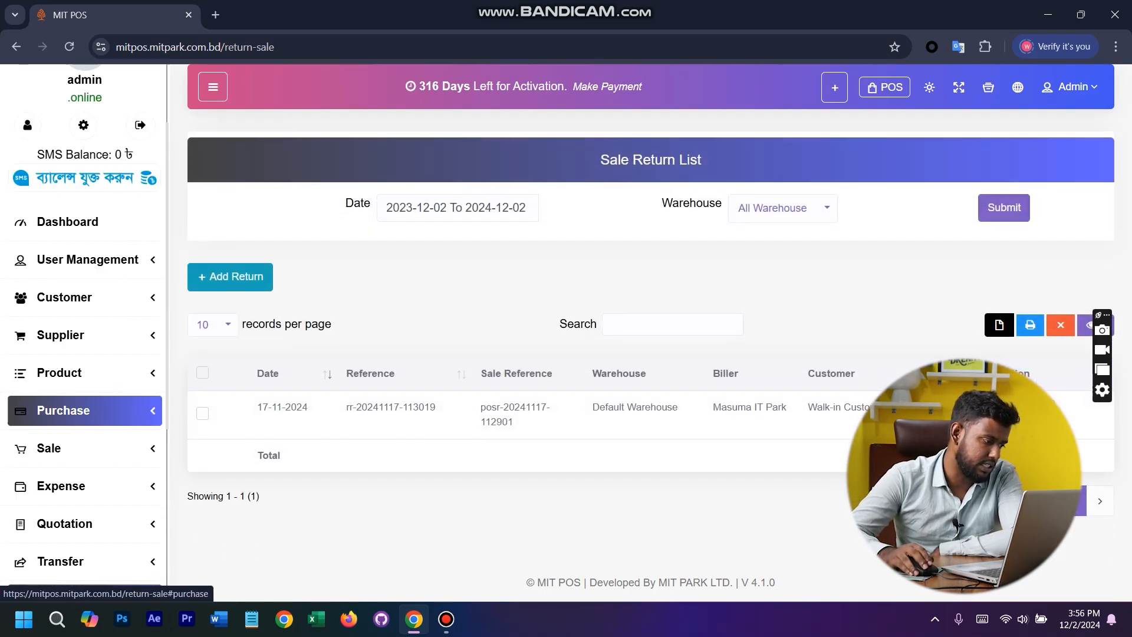
click(71, 205)
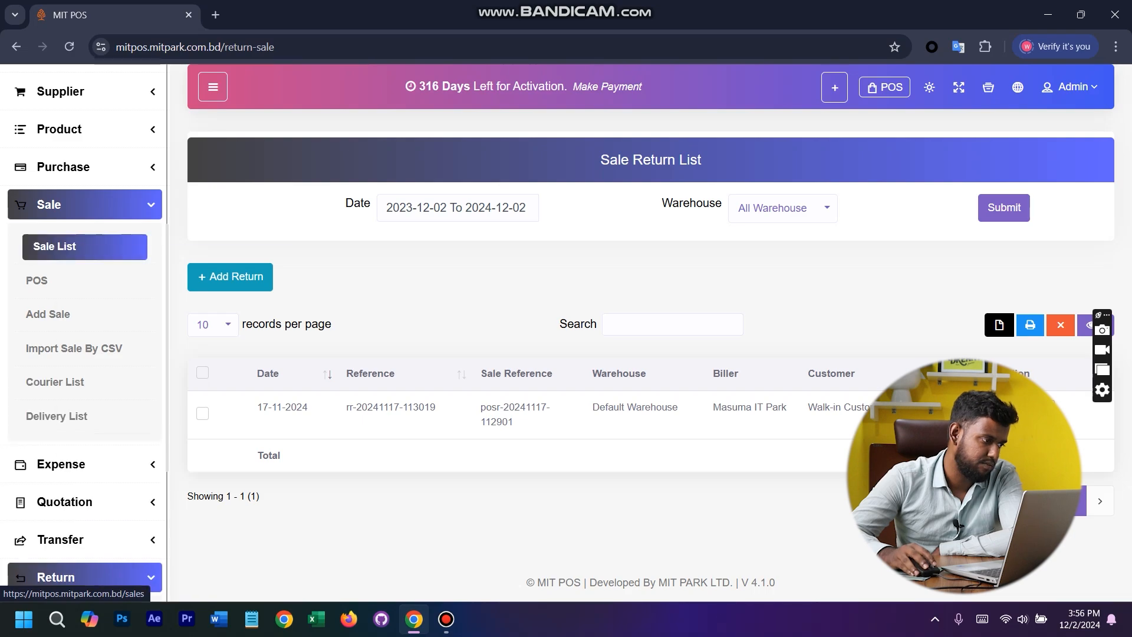
click(84, 246)
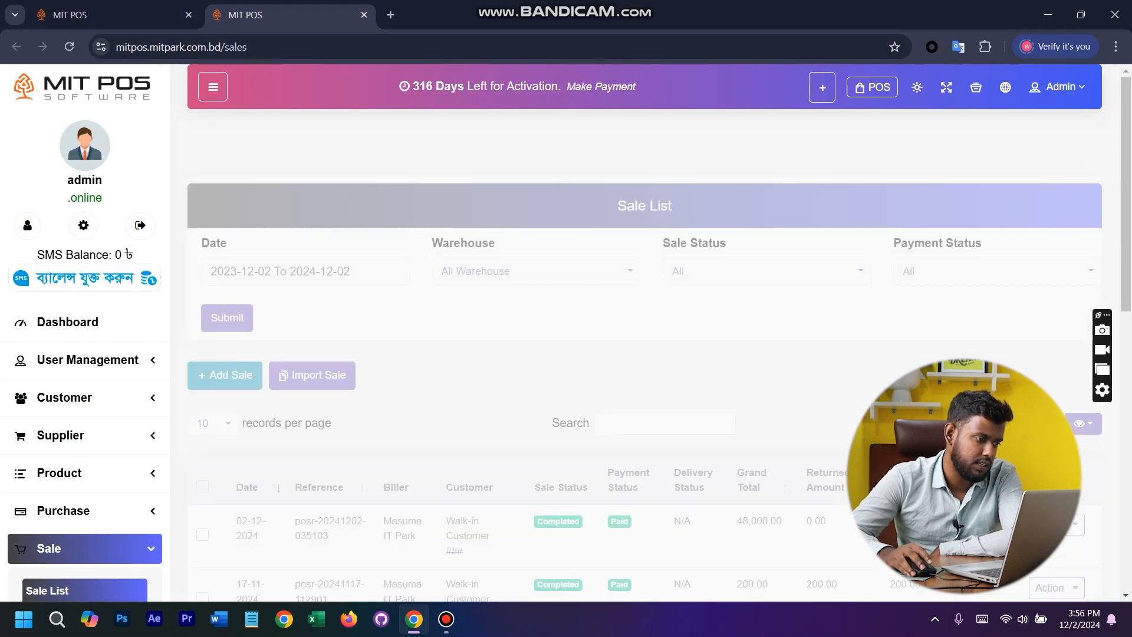
- Open the details of the 02-12-2024 sale, copy its reference number and close the details
drag(306, 475, 294, 475)
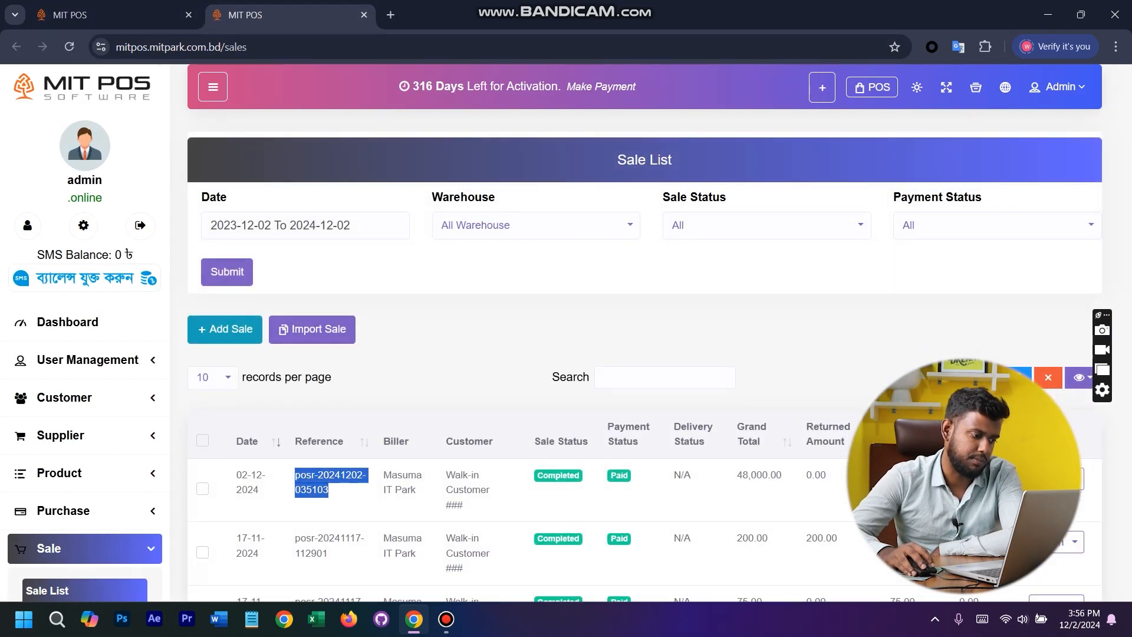
click(294, 475)
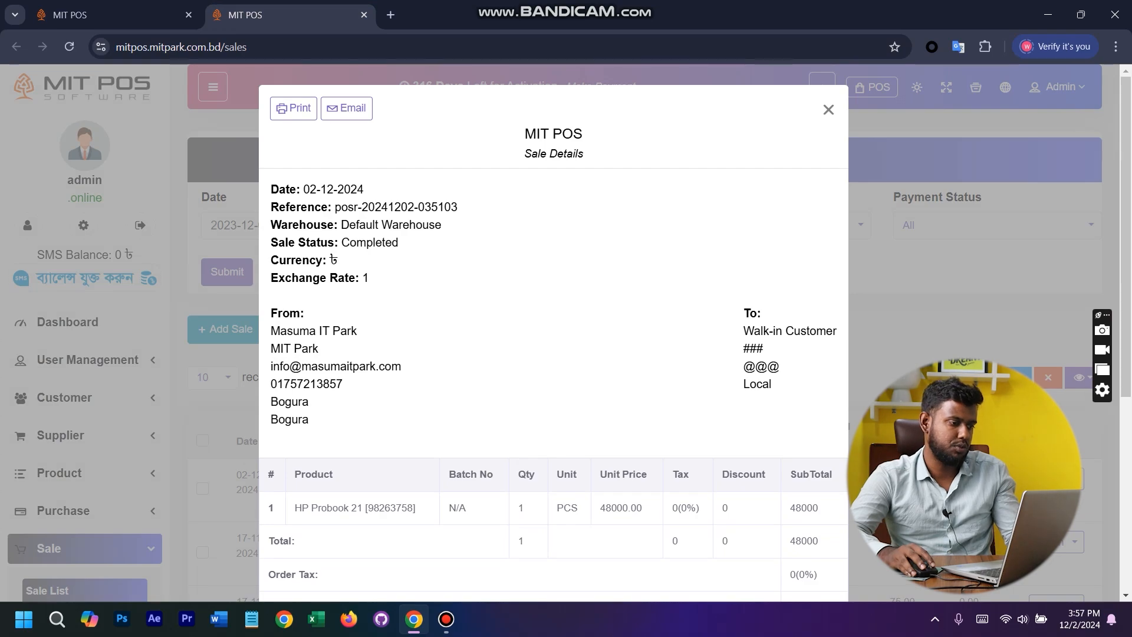
drag(335, 207, 458, 207)
key(ctrl+c)
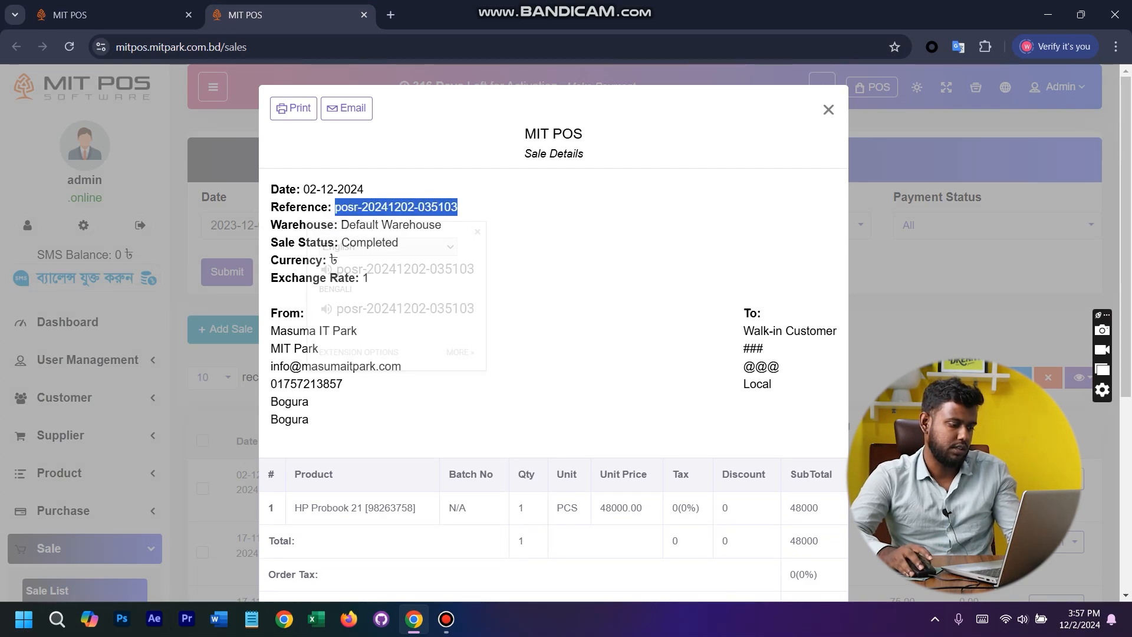
click(118, 319)
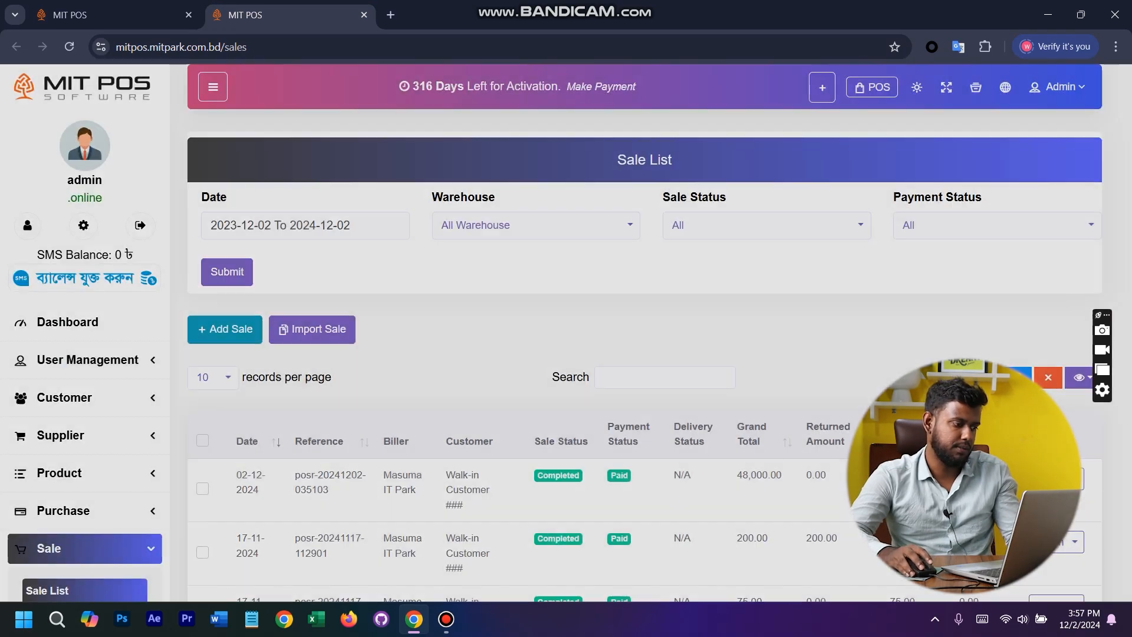
scroll(89, 318, down, 9)
- Return to the sale return list and start a new return using the copied sale reference
click(94, 15)
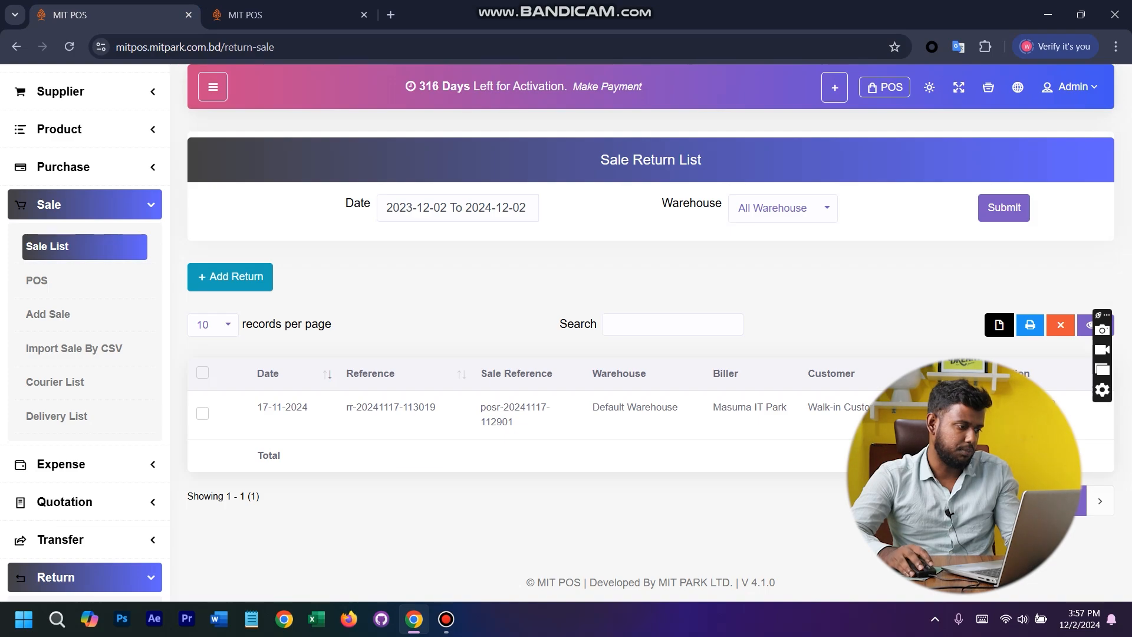
scroll(56, 400, down, 5)
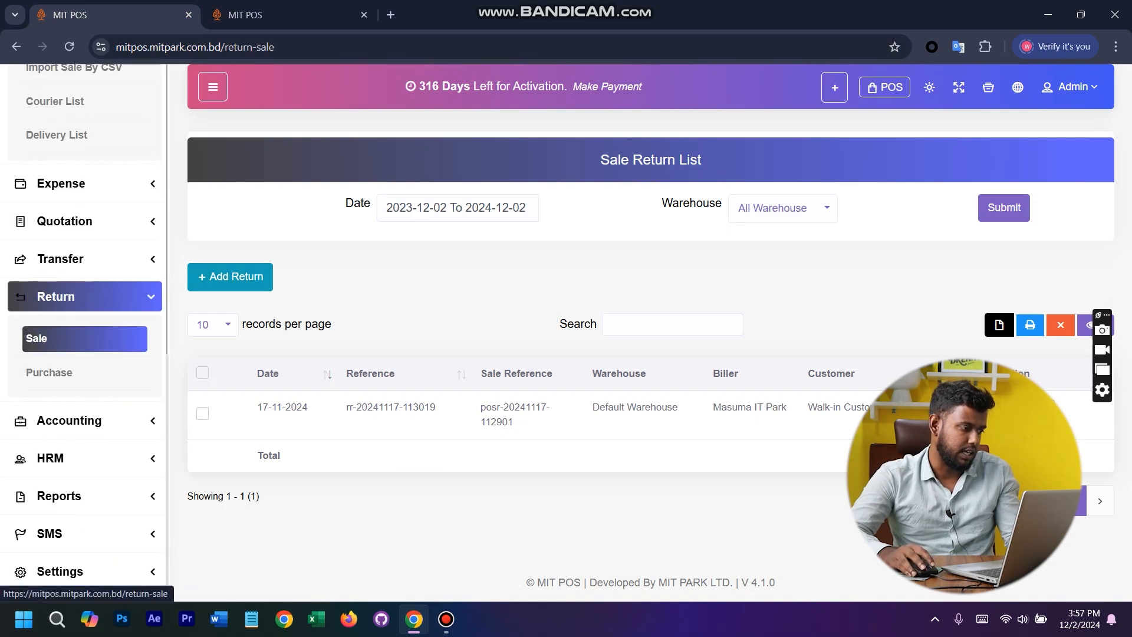
click(231, 277)
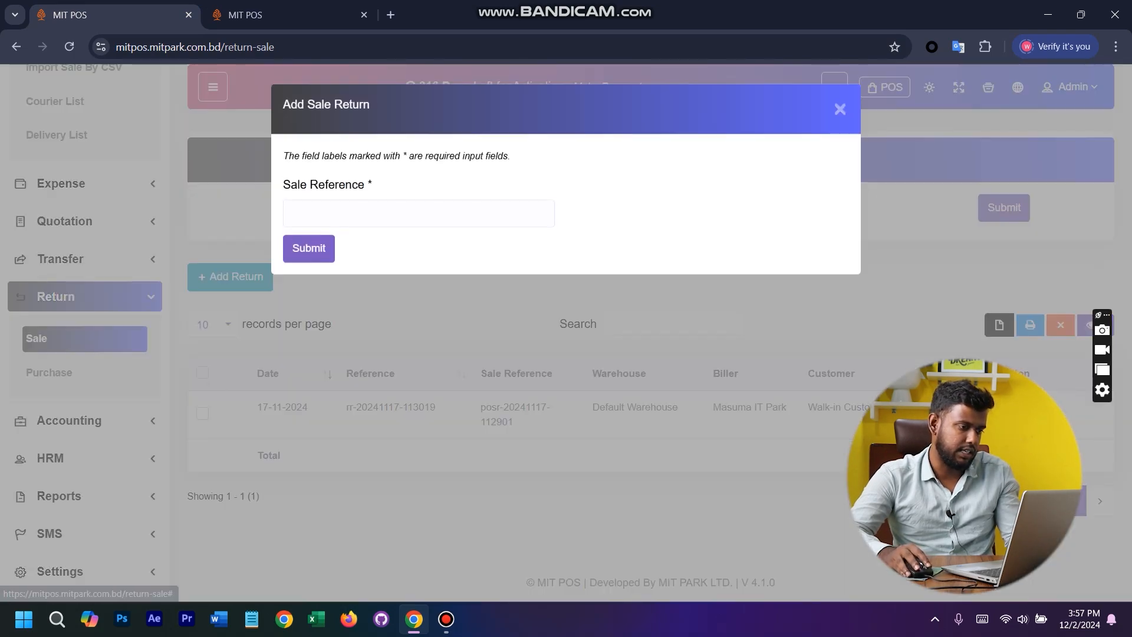
click(353, 215)
key(ctrl+v)
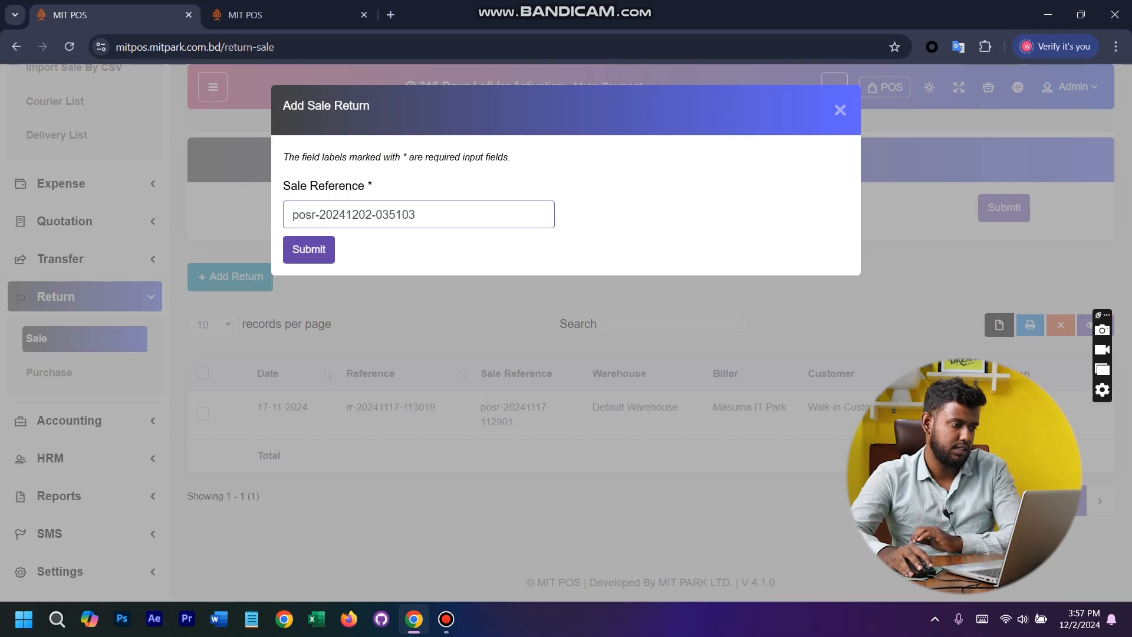
click(308, 248)
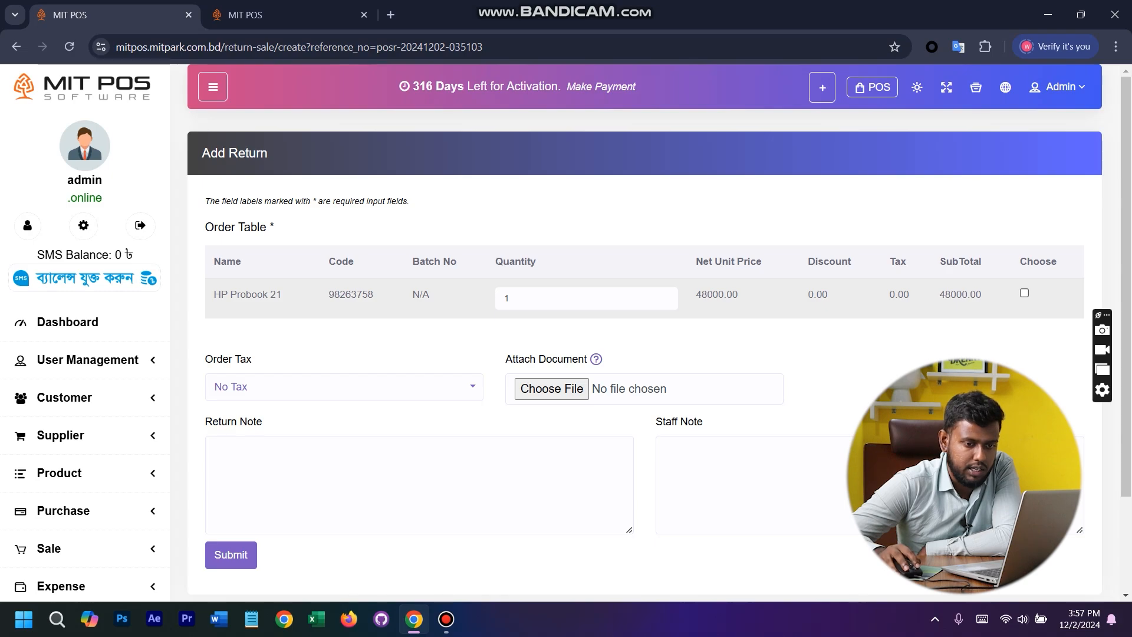
- Choose the HP Probook 21 line for return and submit the sale return
click(1024, 292)
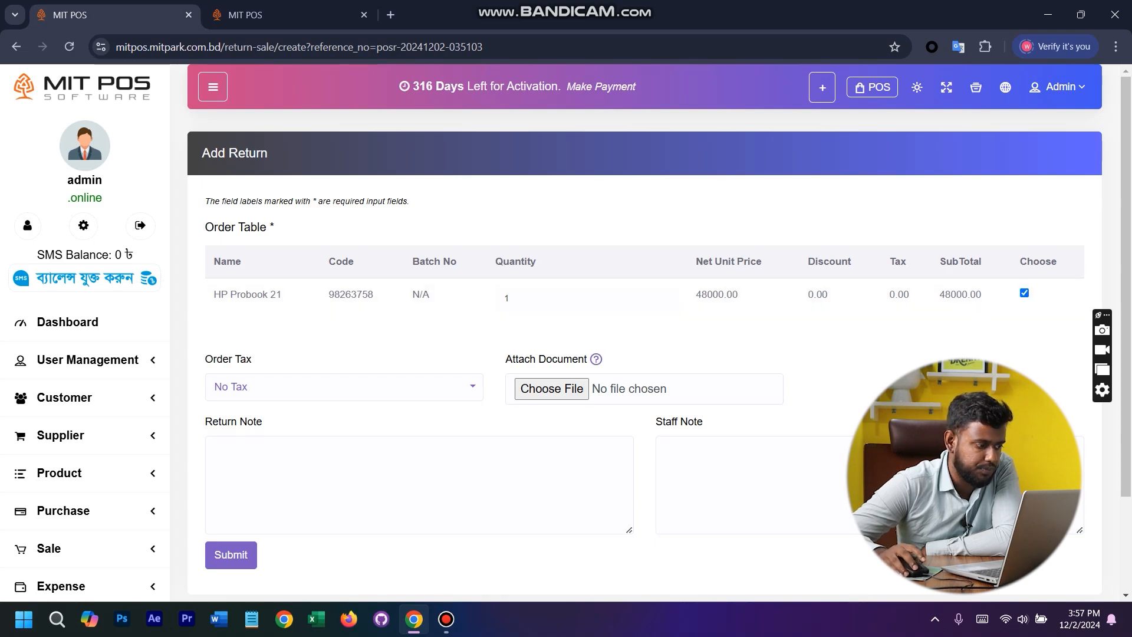
click(230, 554)
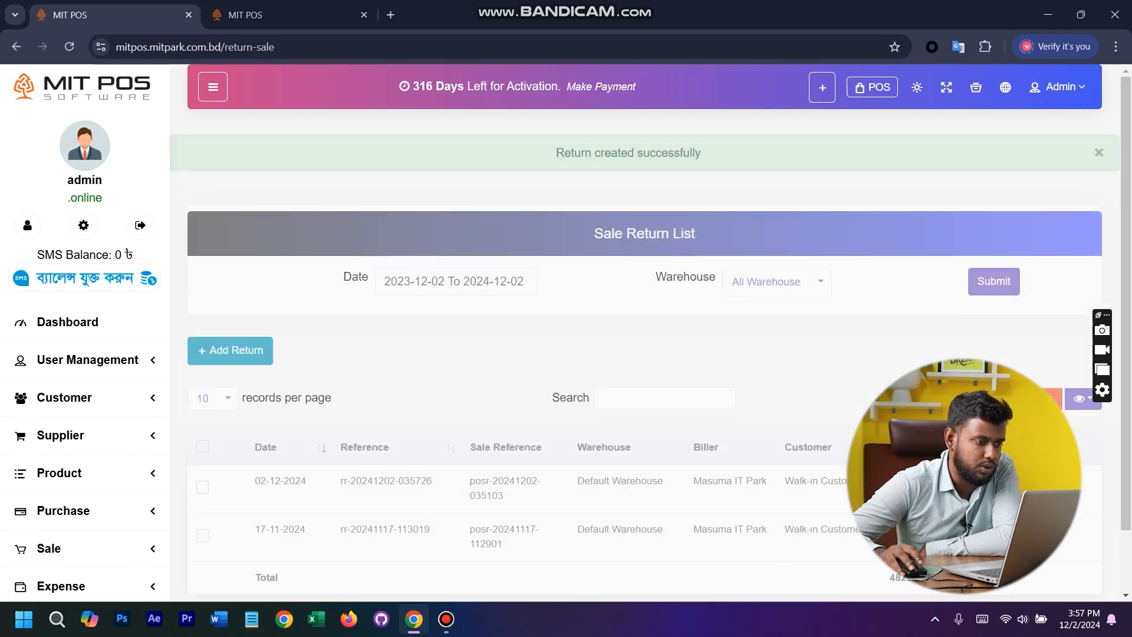
triple_click(628, 128)
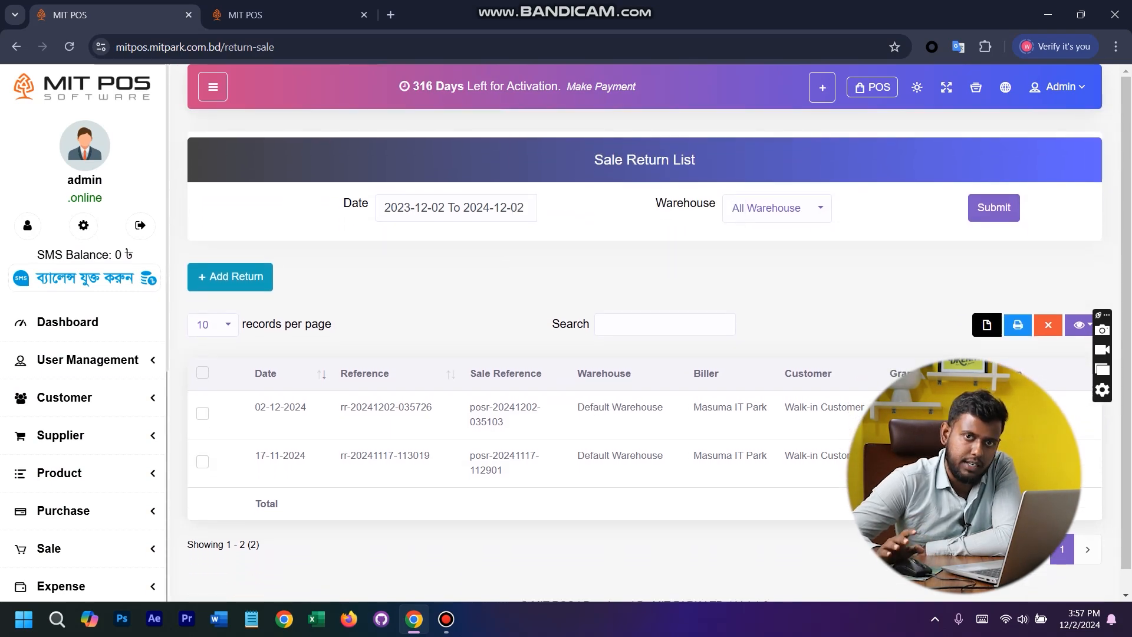
- View the purchase return list and its Add Purchase Return form, closing the form without submitting
scroll(83, 359, down, 7)
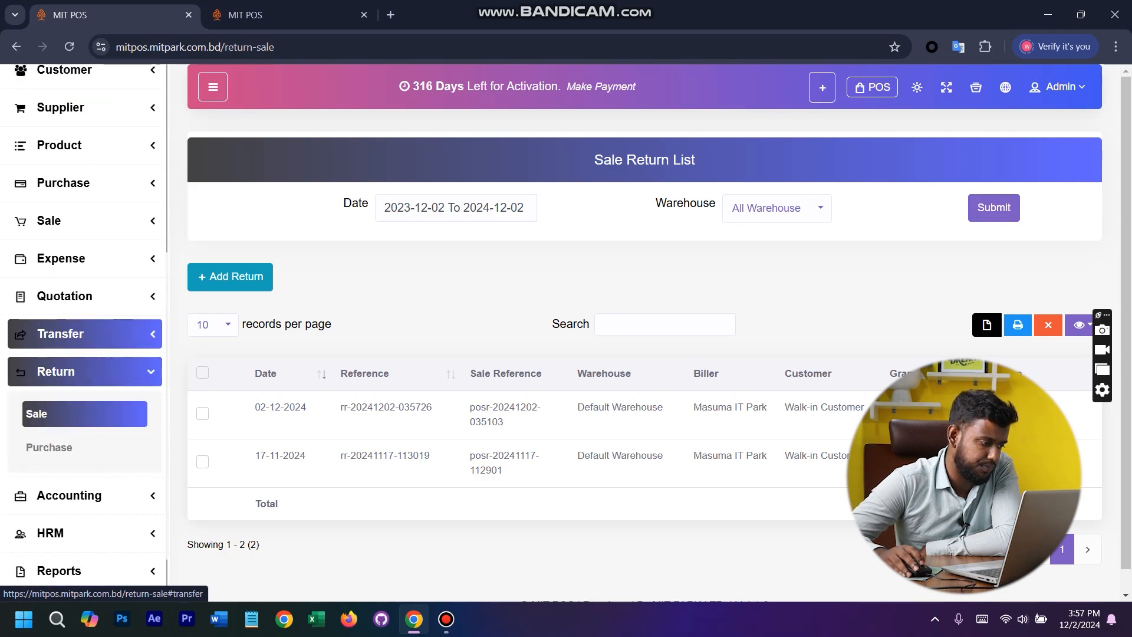
click(84, 372)
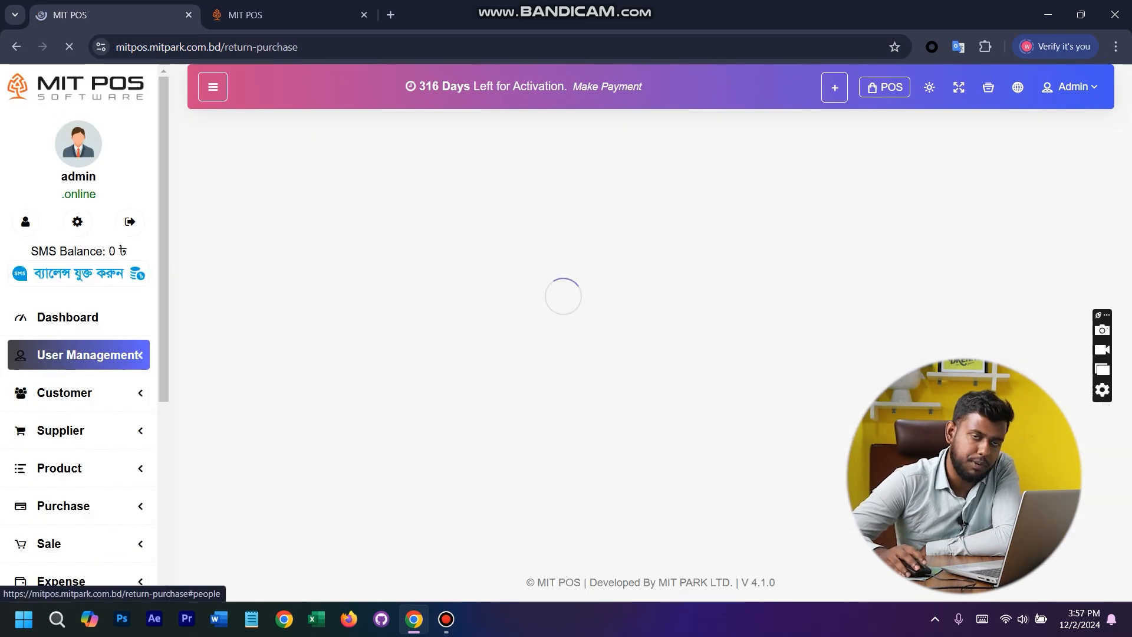
click(230, 277)
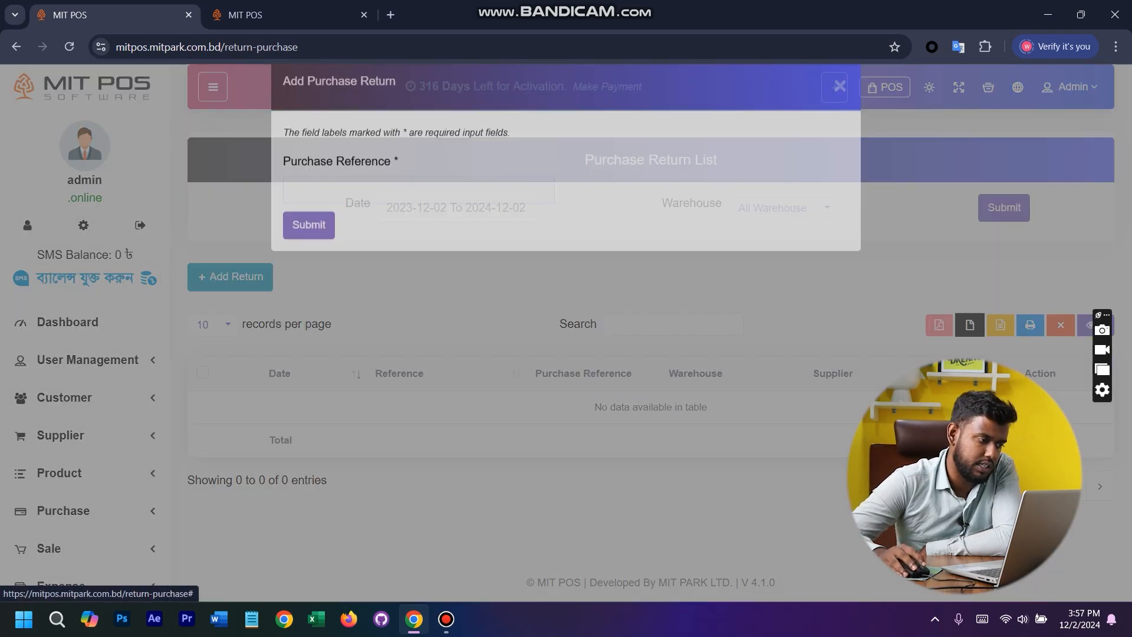
click(383, 215)
key(Escape)
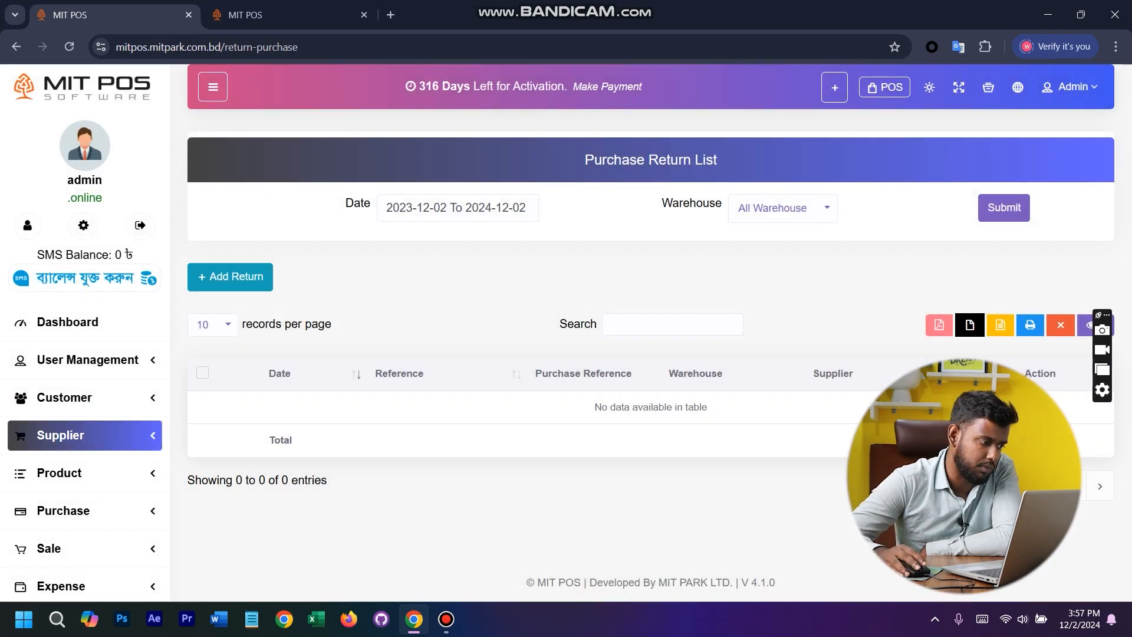
- Open the account list in the accounting section
scroll(83, 434, down, 7)
click(82, 420)
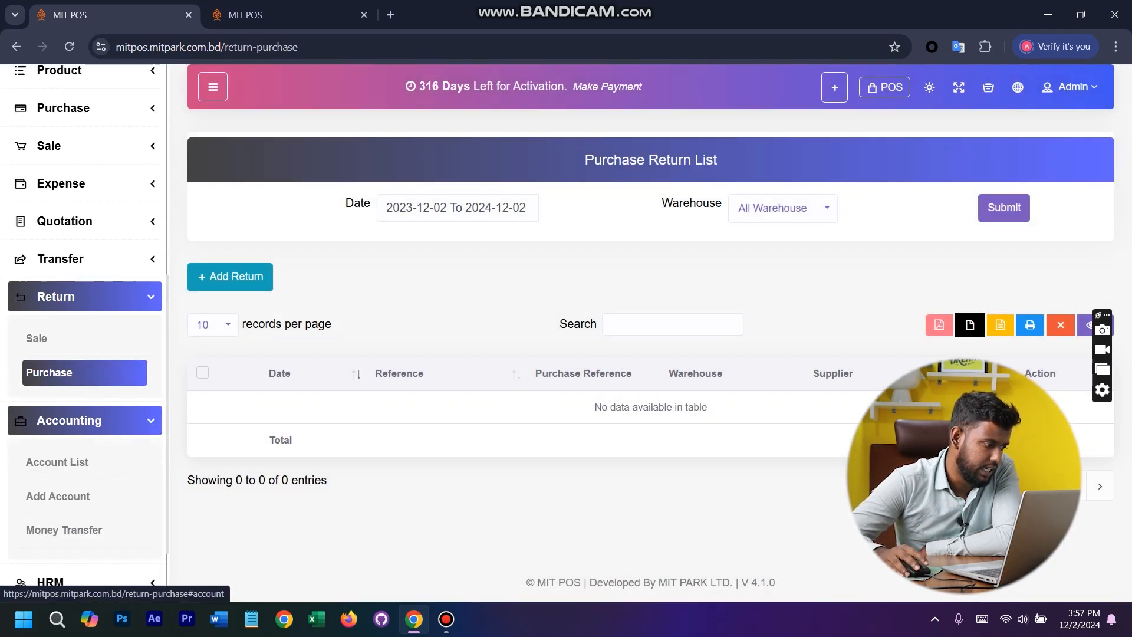
scroll(82, 418, down, 4)
click(64, 274)
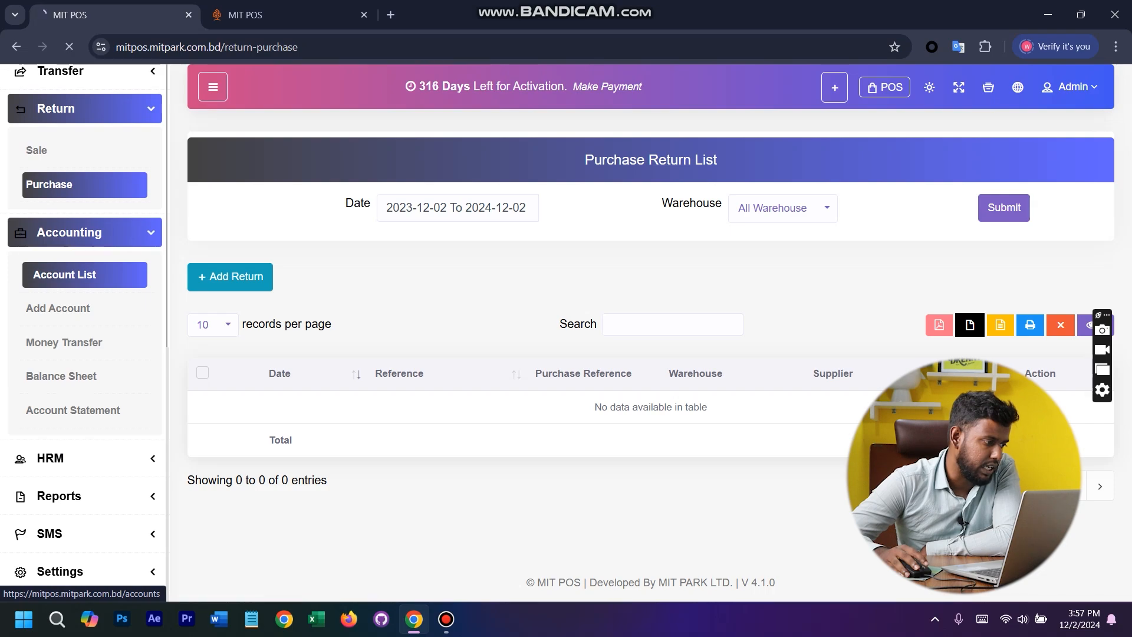
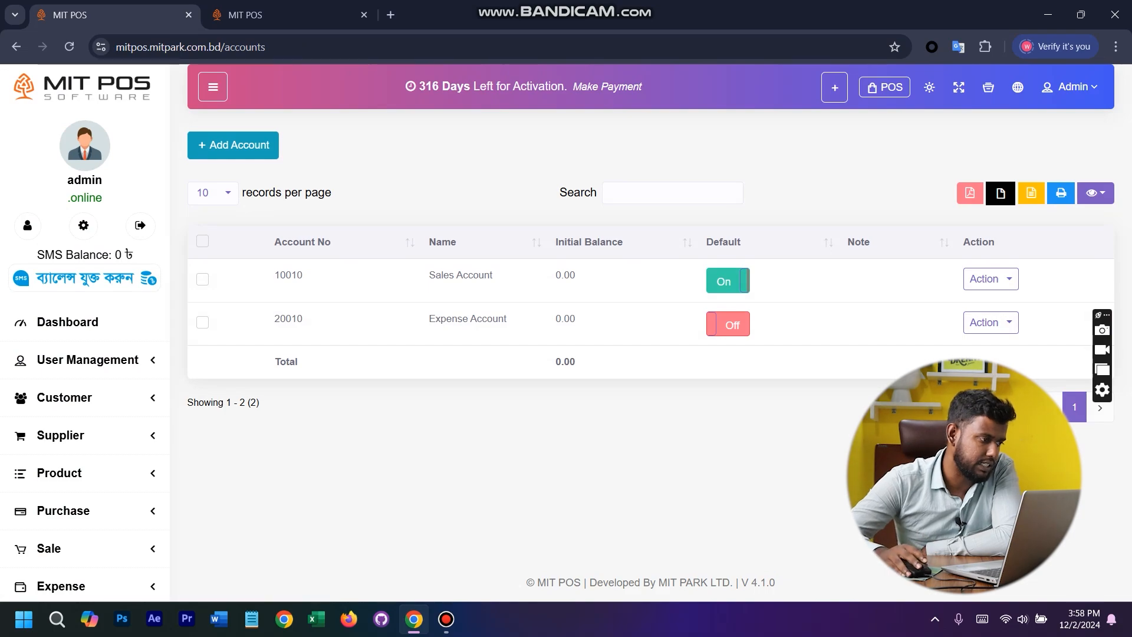
- View the Add Account form and its initial balance field, closing the form without submitting
click(232, 145)
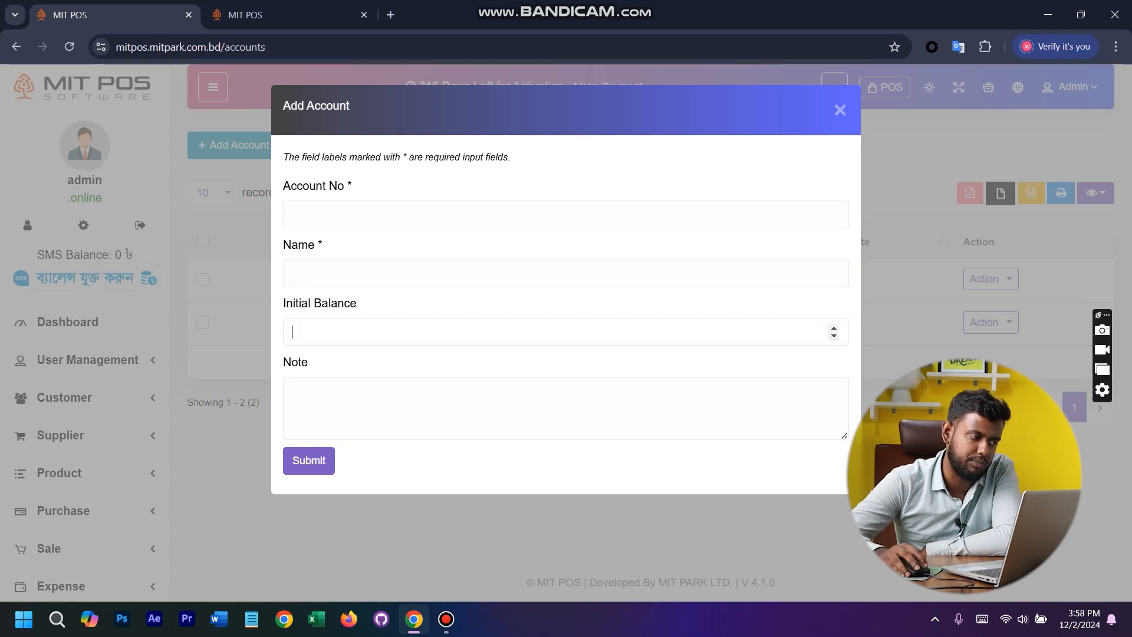
click(292, 332)
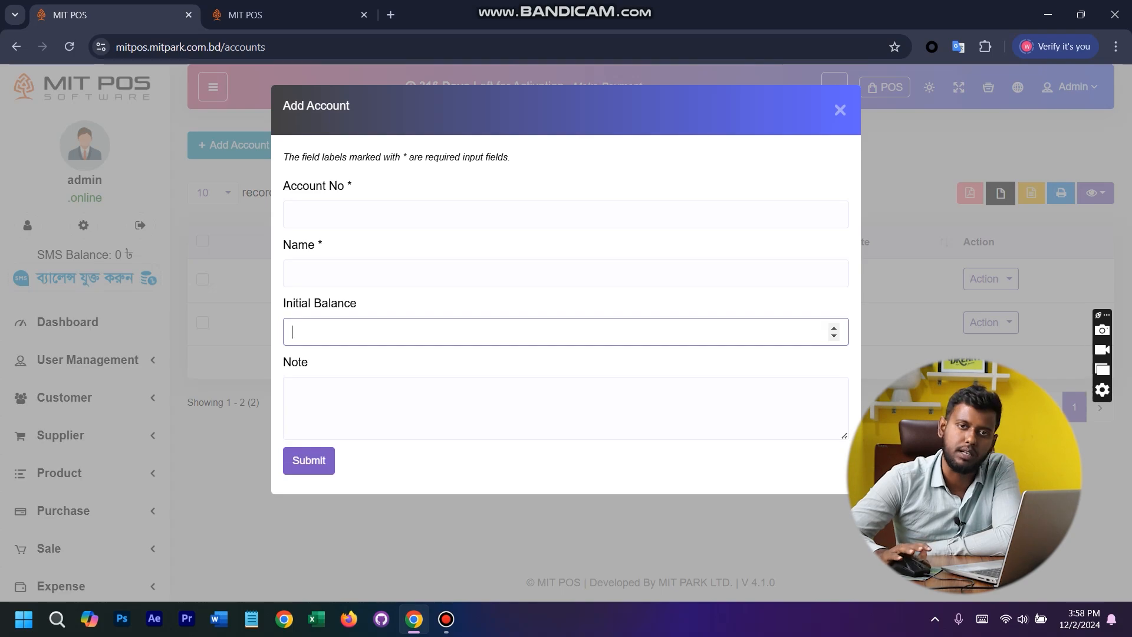
click(95, 361)
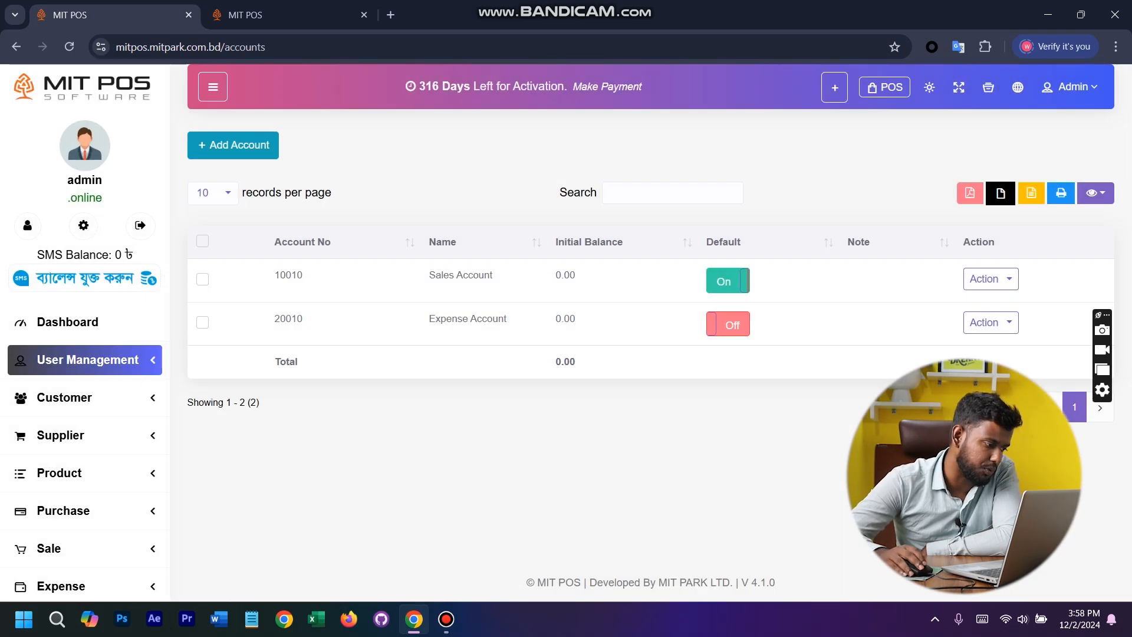
- Prepare a money transfer from Sales Account to Expense Account, closing the form without entering an amount or submitting
scroll(88, 365, down, 7)
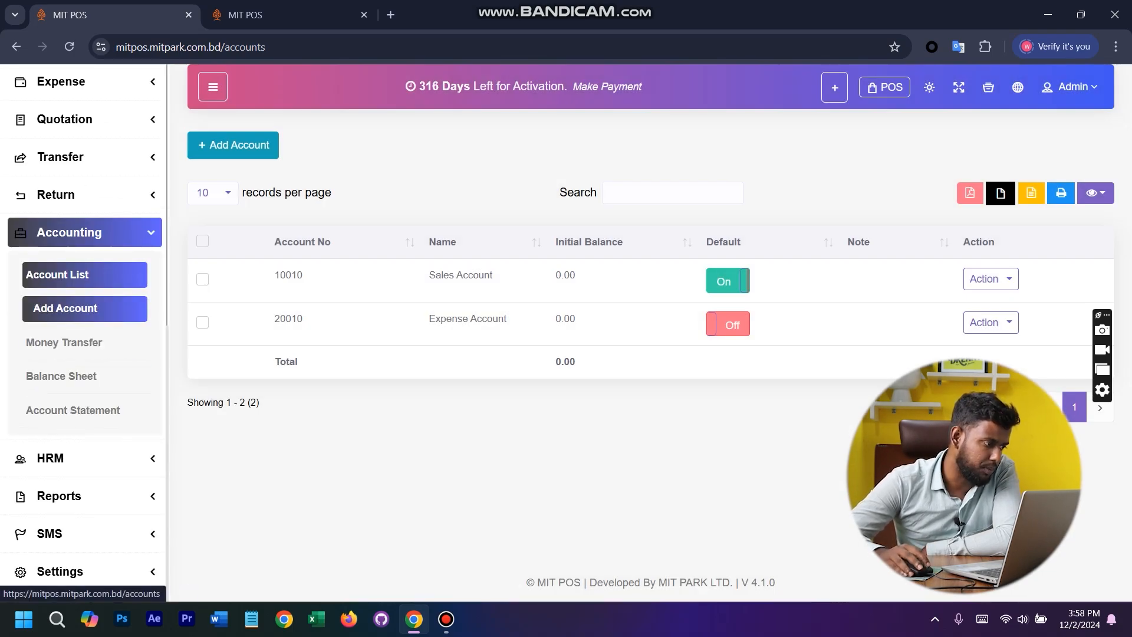
click(84, 342)
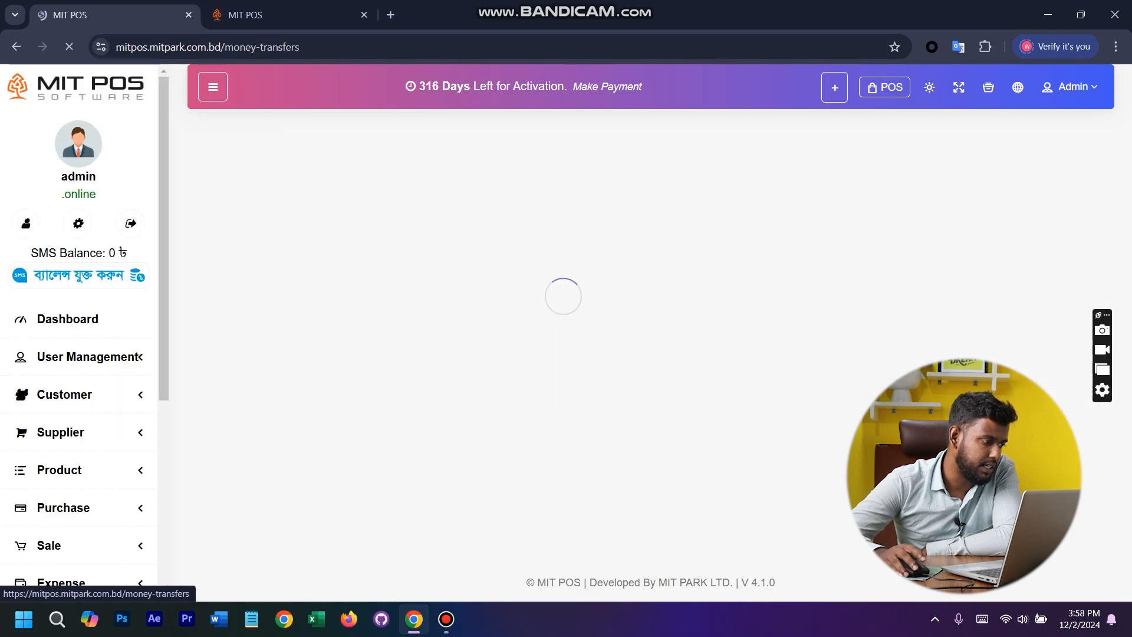
click(252, 152)
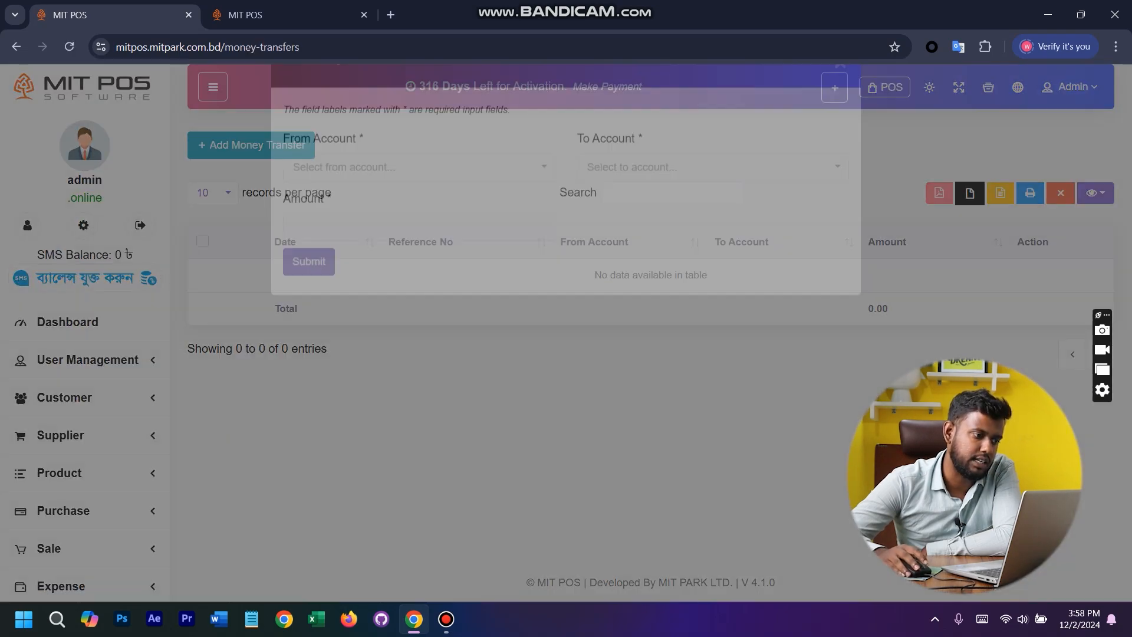
click(377, 215)
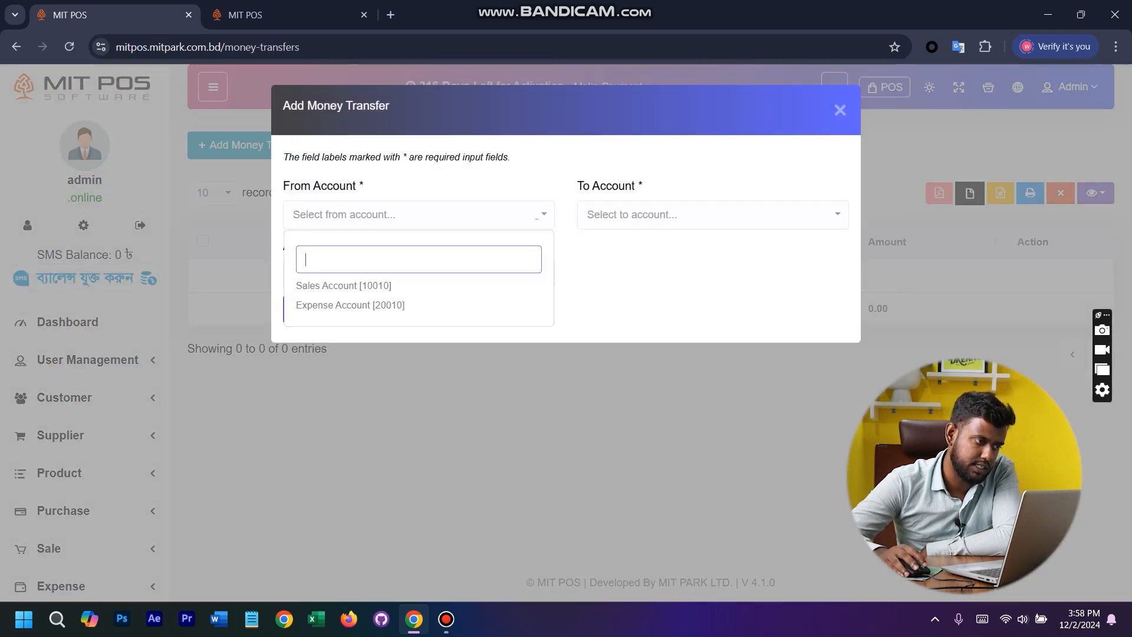
click(349, 285)
click(712, 215)
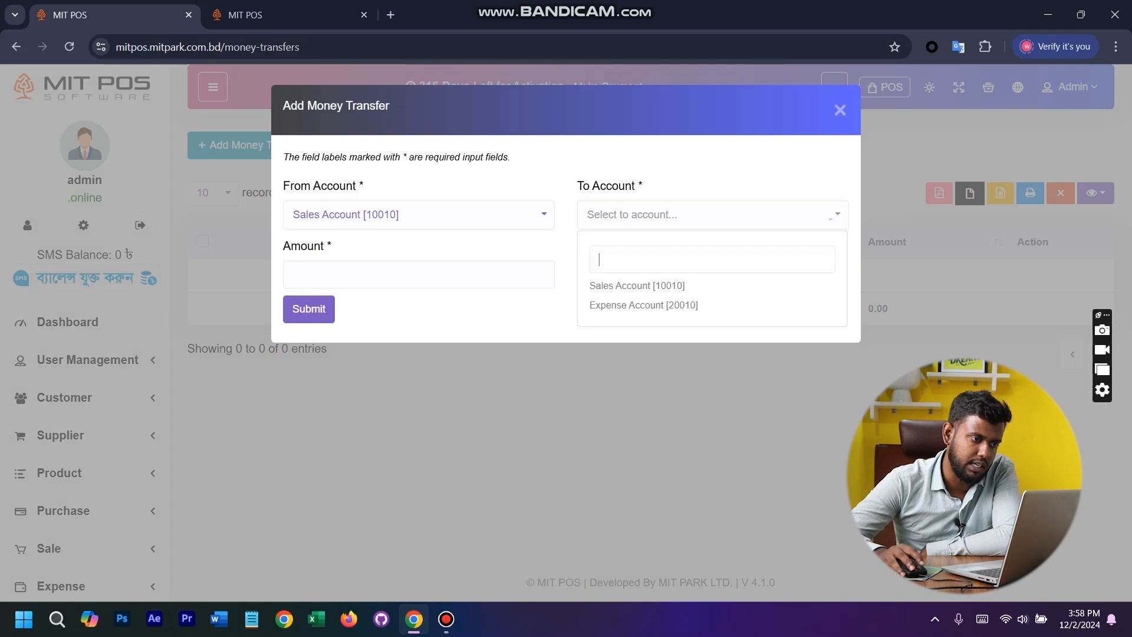
click(649, 305)
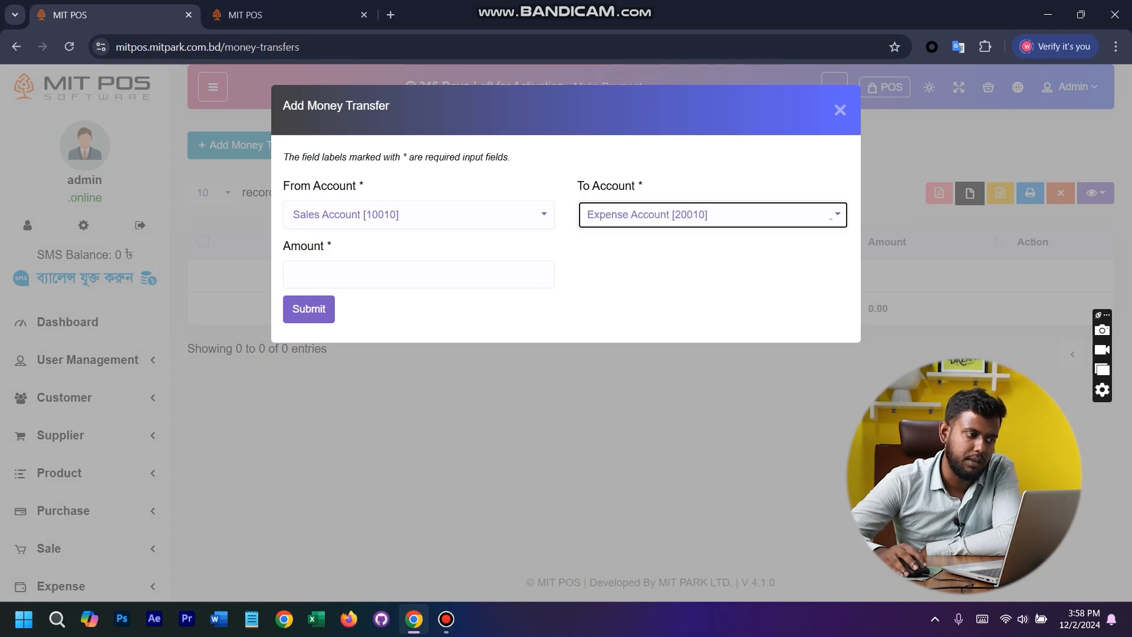
click(412, 274)
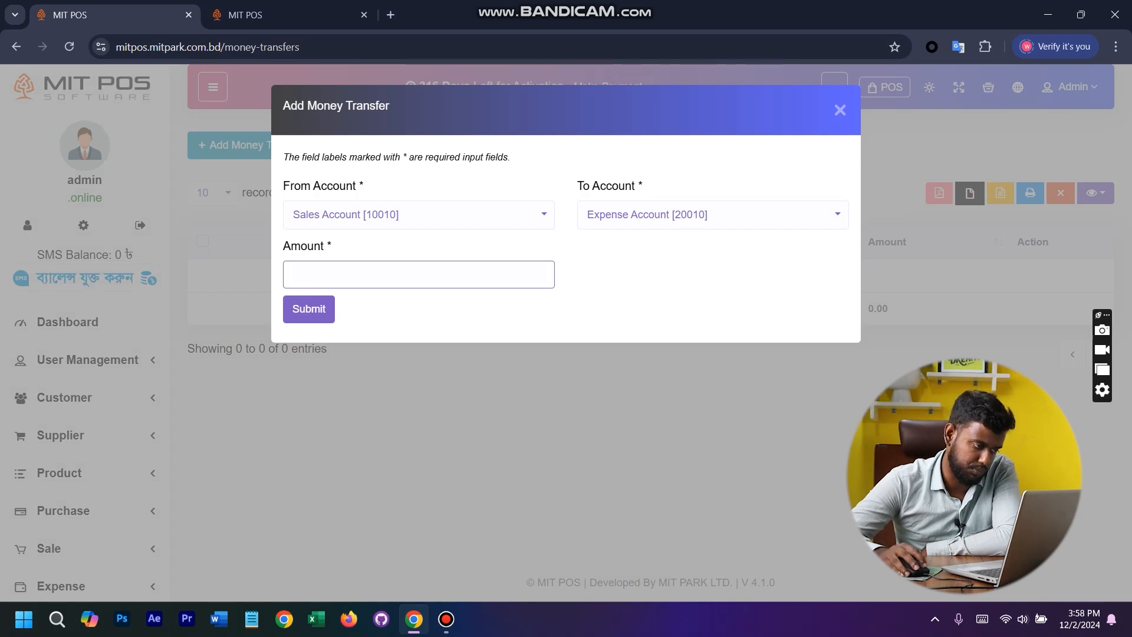
click(135, 254)
- View the balance sheet in the accounting section
scroll(85, 247, down, 7)
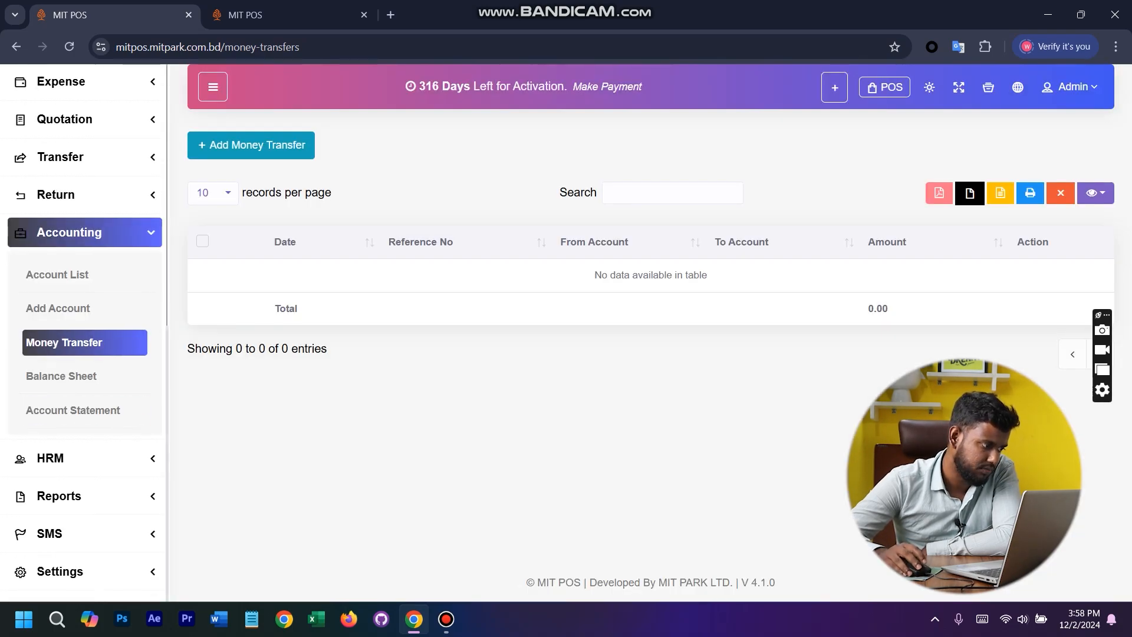
click(61, 375)
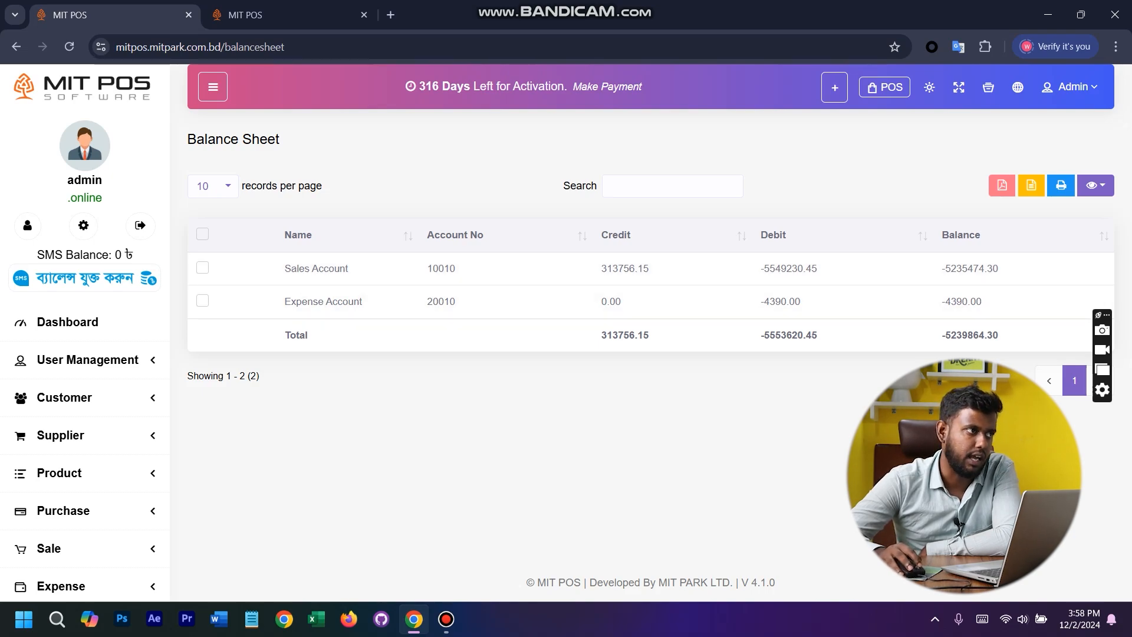
- Generate the Sales Account statement for type All over the last 30 days and look through its transactions
scroll(83, 412, down, 8)
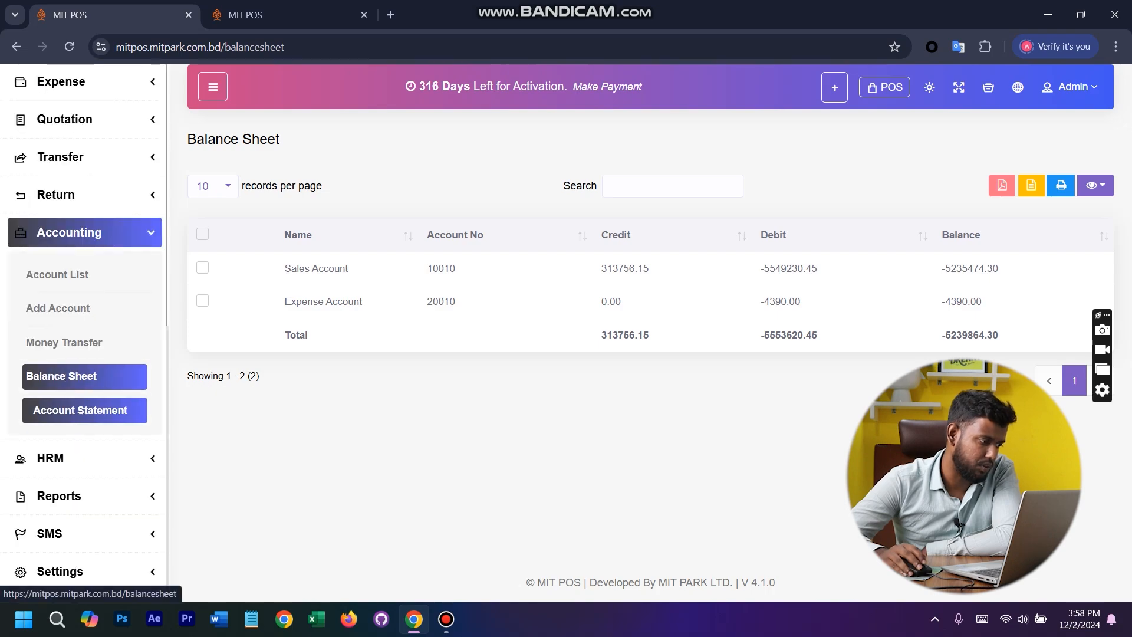
click(73, 410)
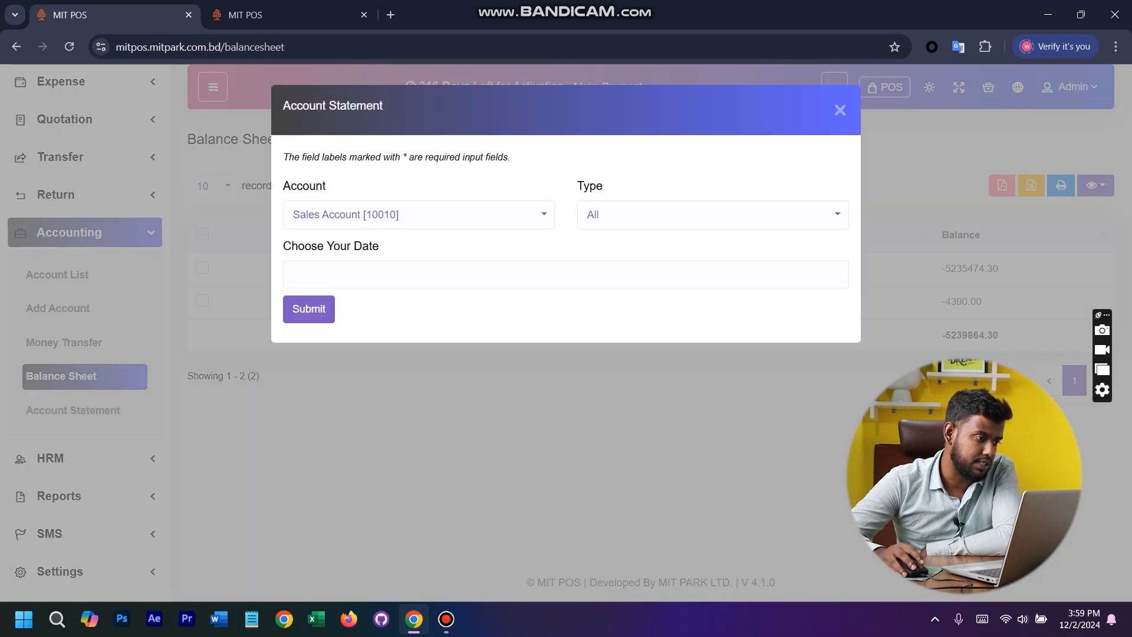
click(418, 214)
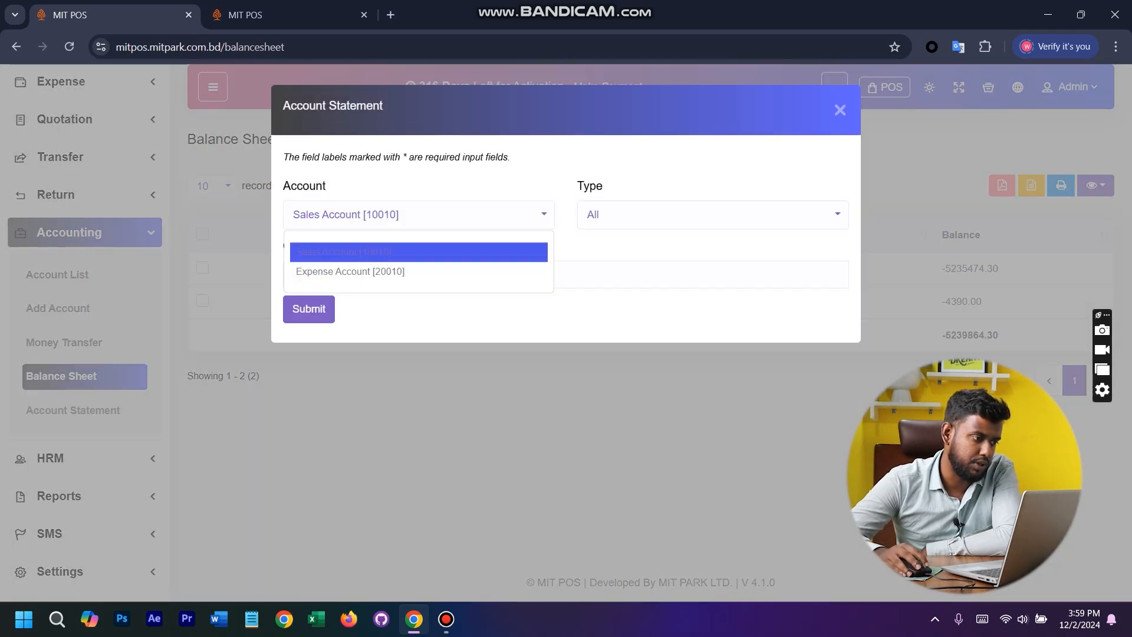
click(419, 252)
click(712, 214)
click(712, 253)
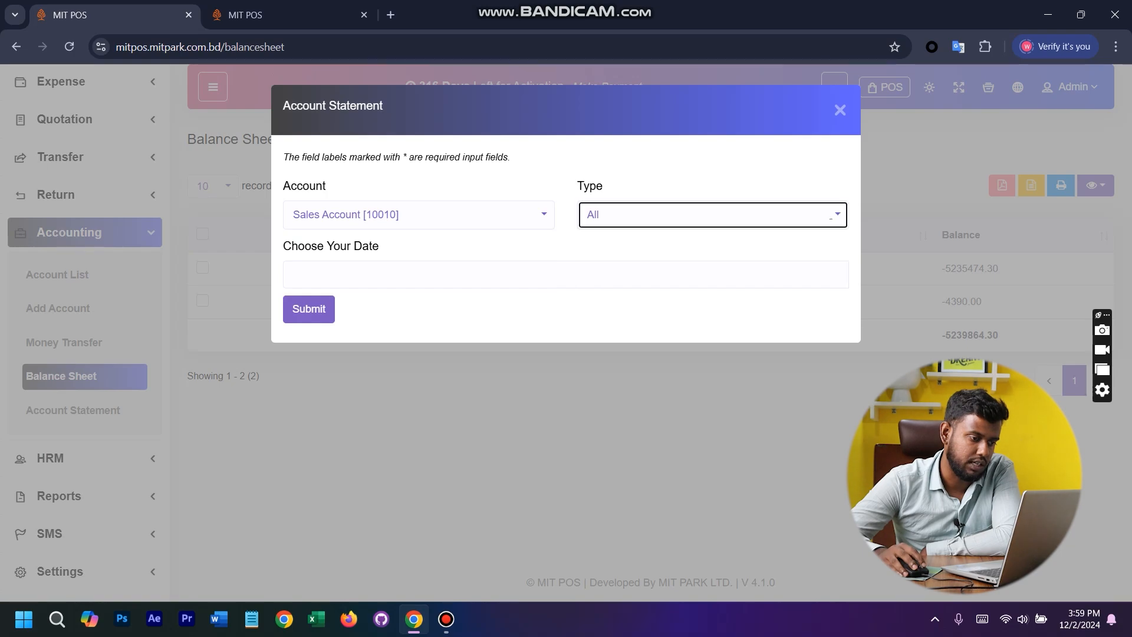
click(291, 273)
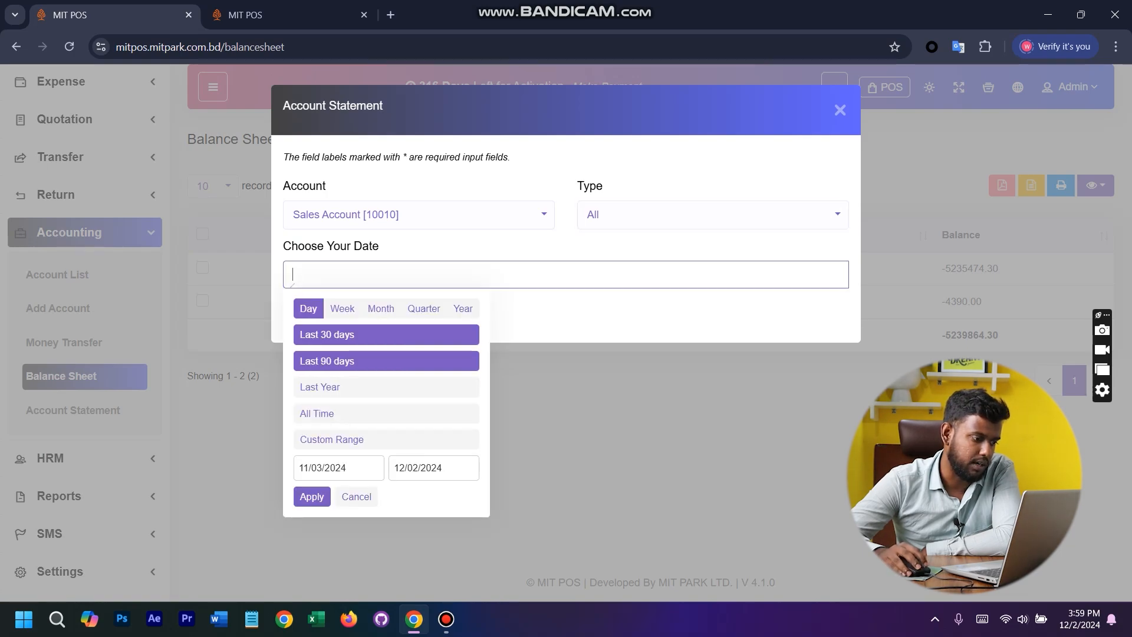
click(327, 334)
click(307, 307)
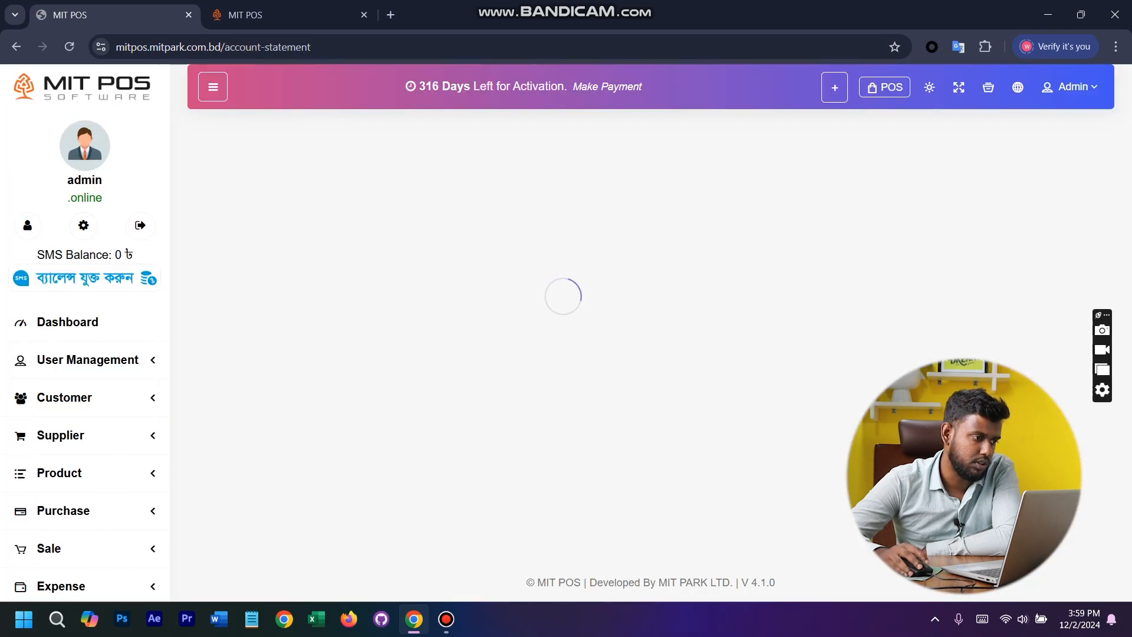
scroll(644, 371, down, 1)
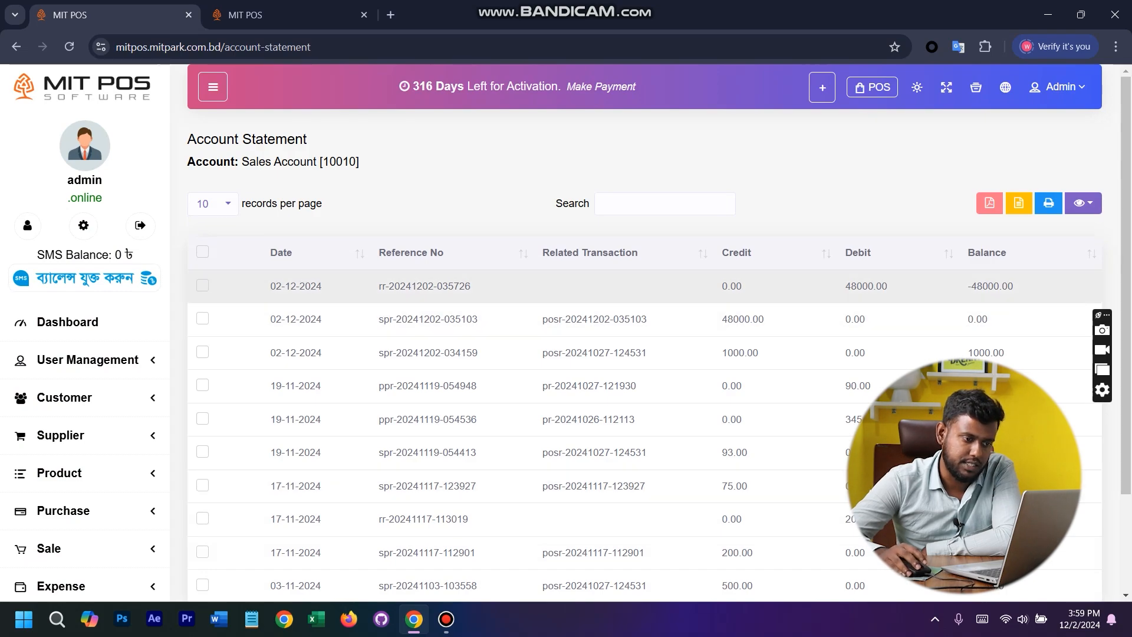
scroll(644, 330, down, 2)
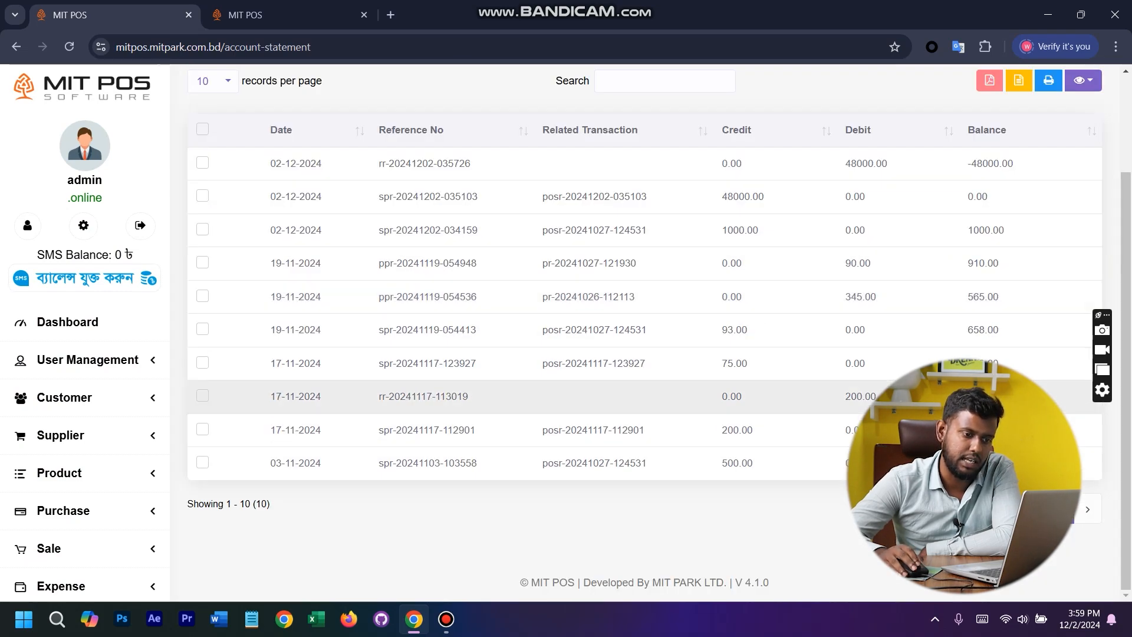
scroll(645, 330, up, 2)
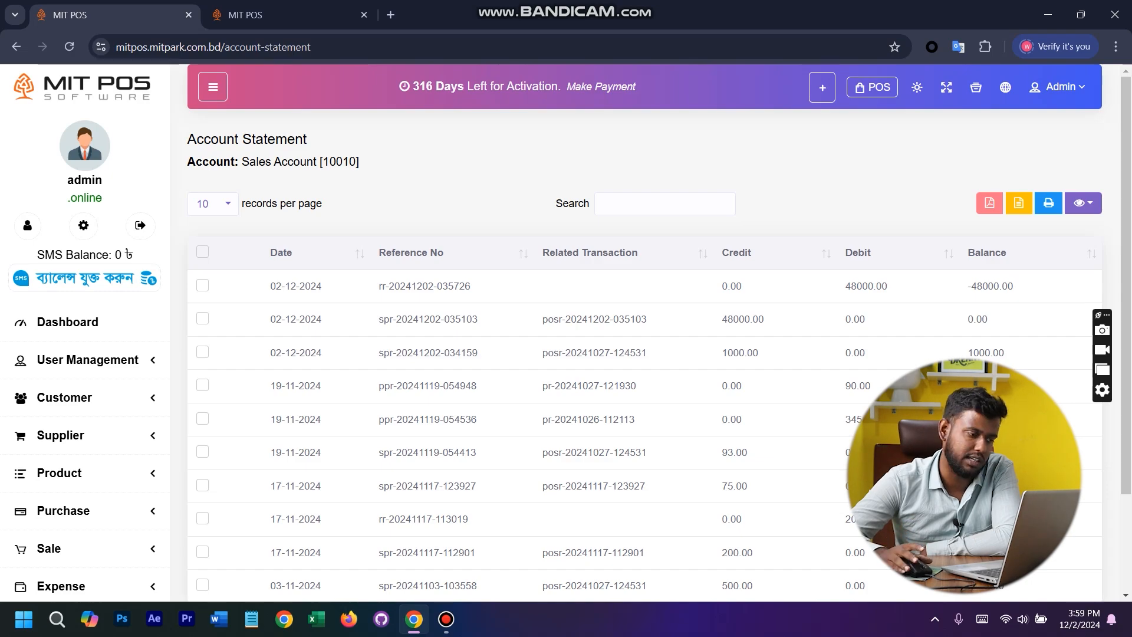
- Open the HRM department list
scroll(85, 457, down, 8)
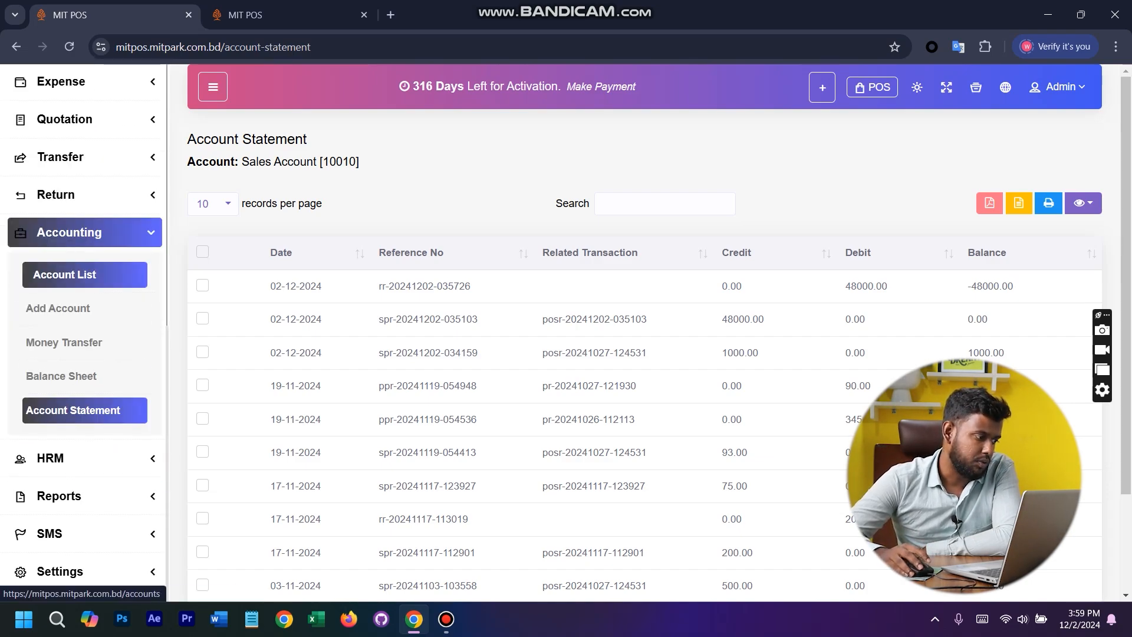
click(85, 458)
scroll(85, 458, down, 3)
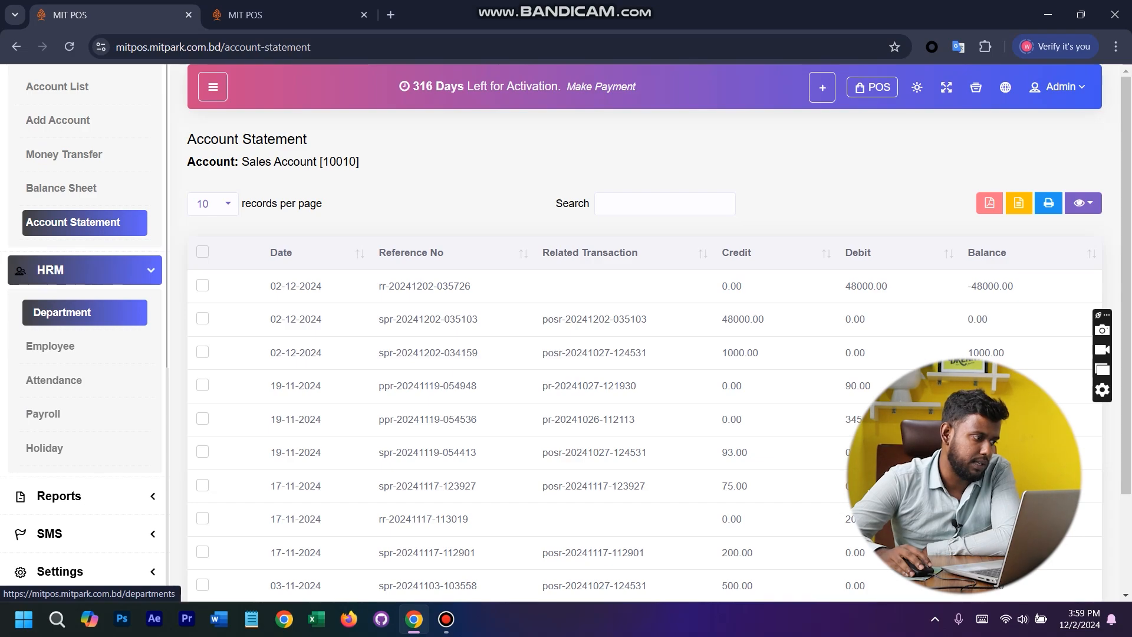
click(85, 312)
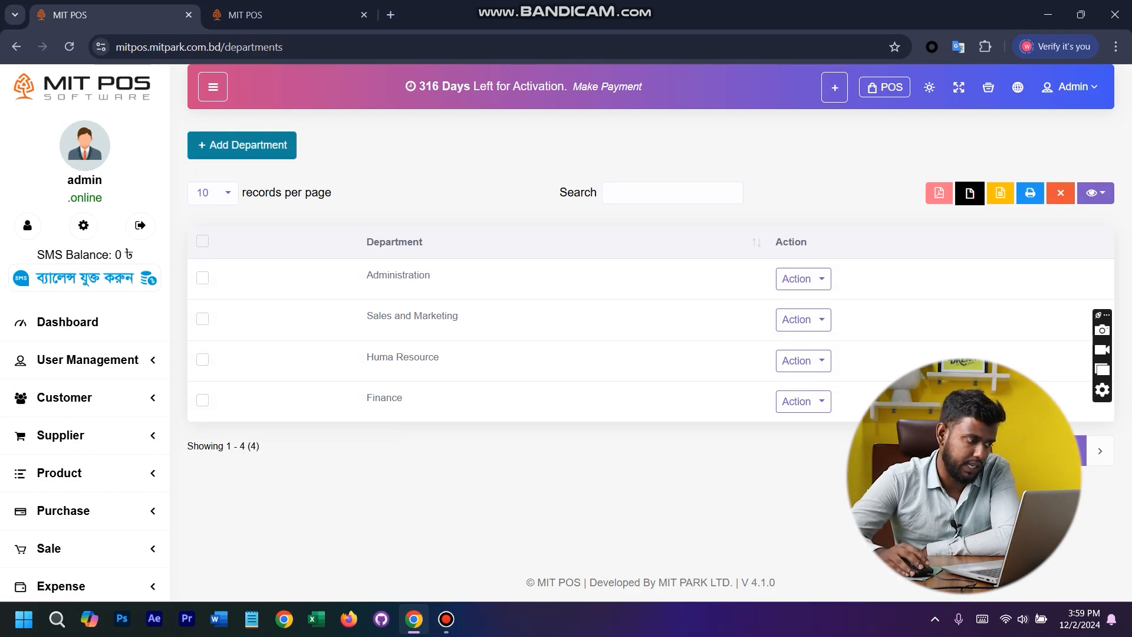
- Open the employee list and examine the fields of the Add Employee form
scroll(85, 346, down, 8)
click(85, 346)
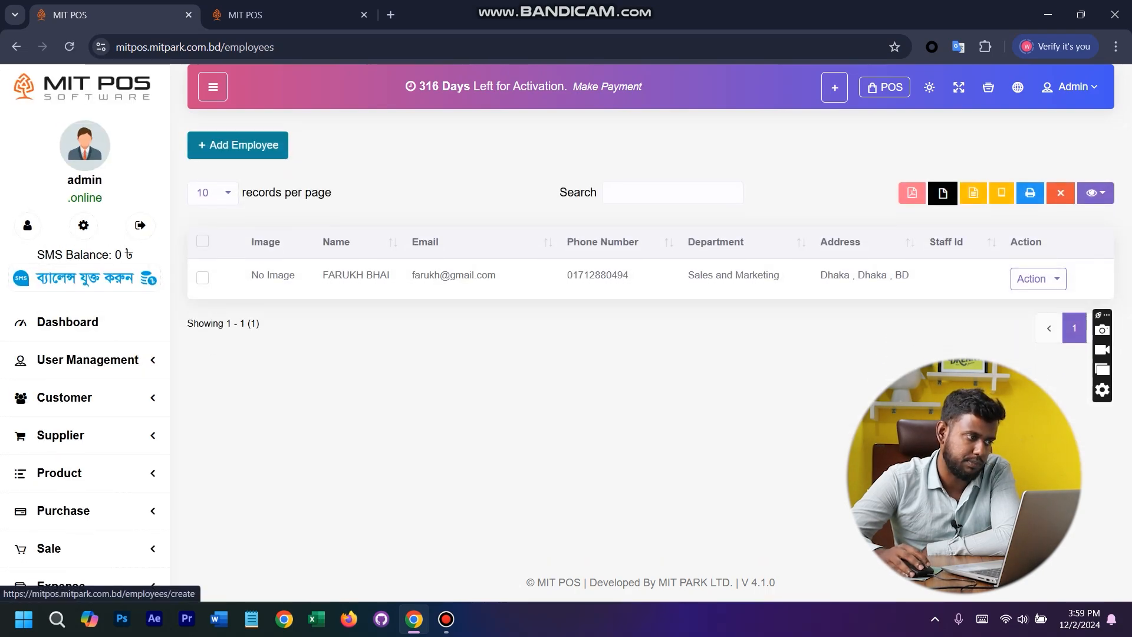
click(238, 145)
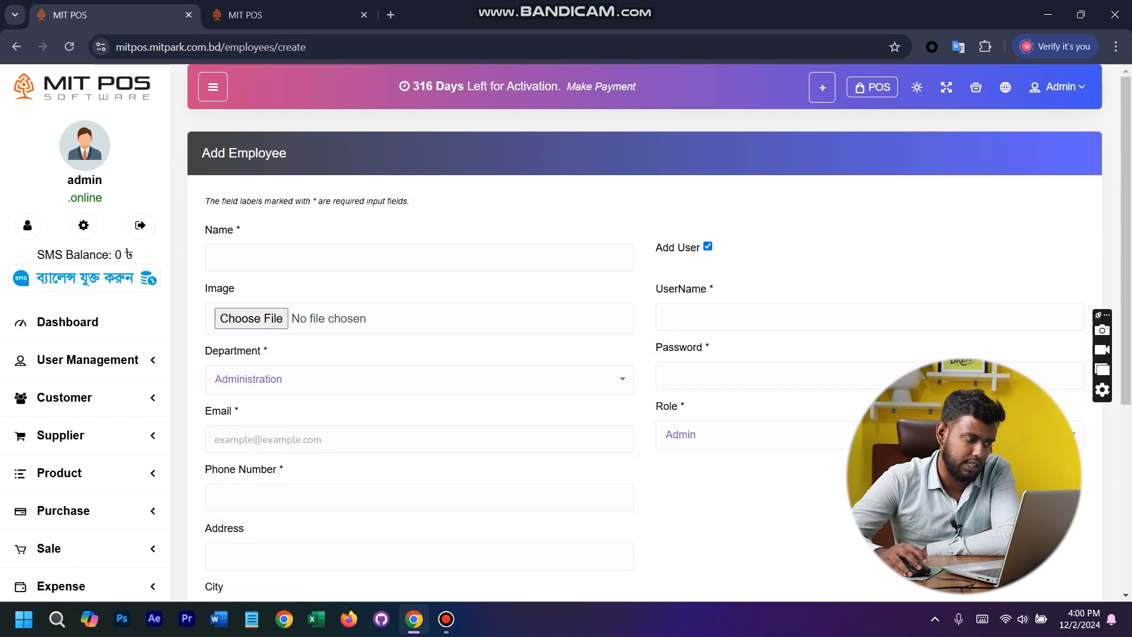
scroll(645, 354, down, 5)
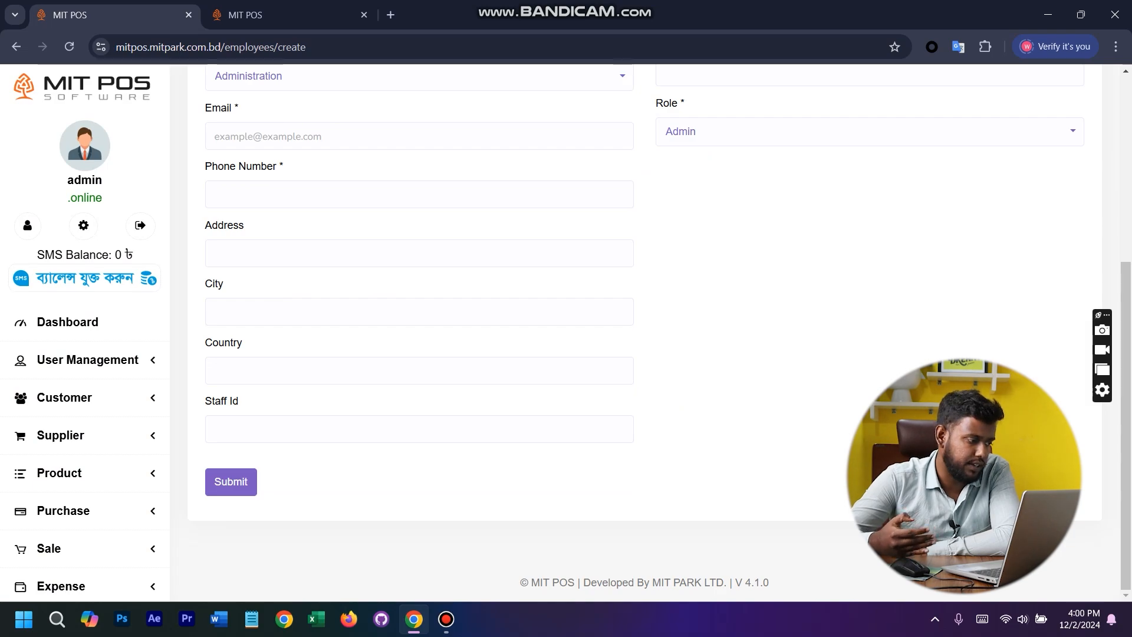
- Start a new entry on the HRM attendance page and select the listed employee
scroll(85, 365, down, 8)
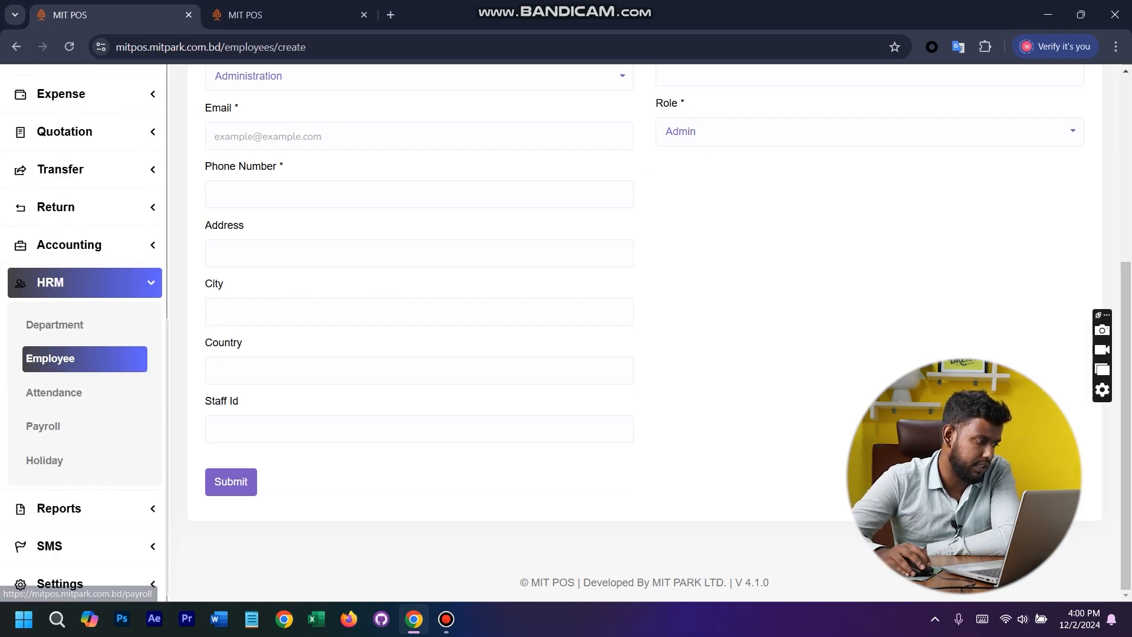
click(71, 393)
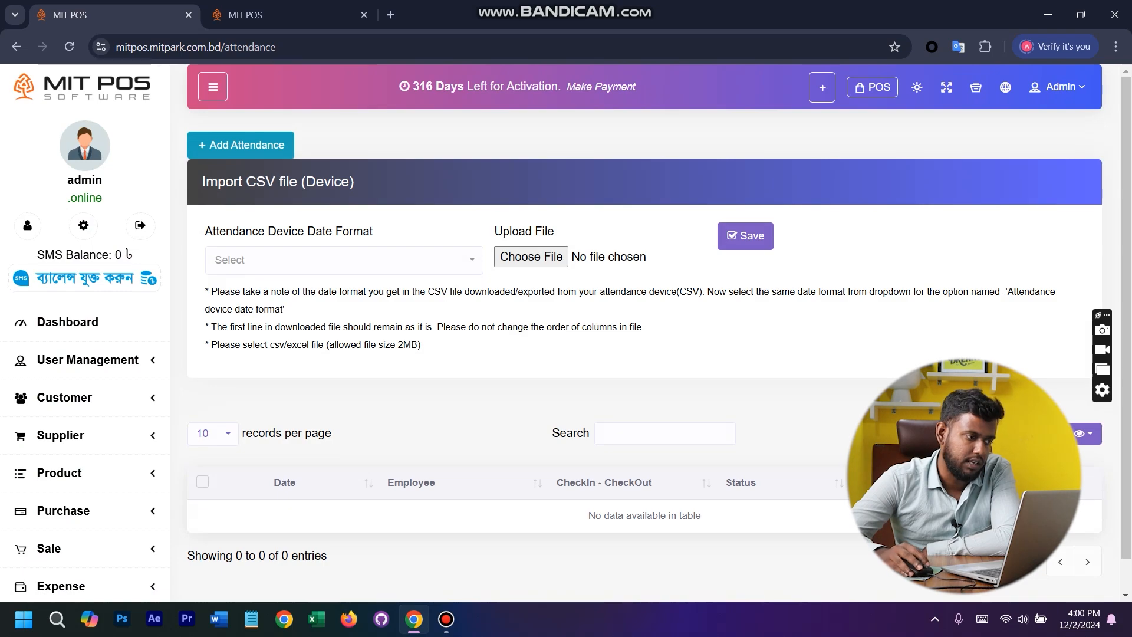
click(241, 145)
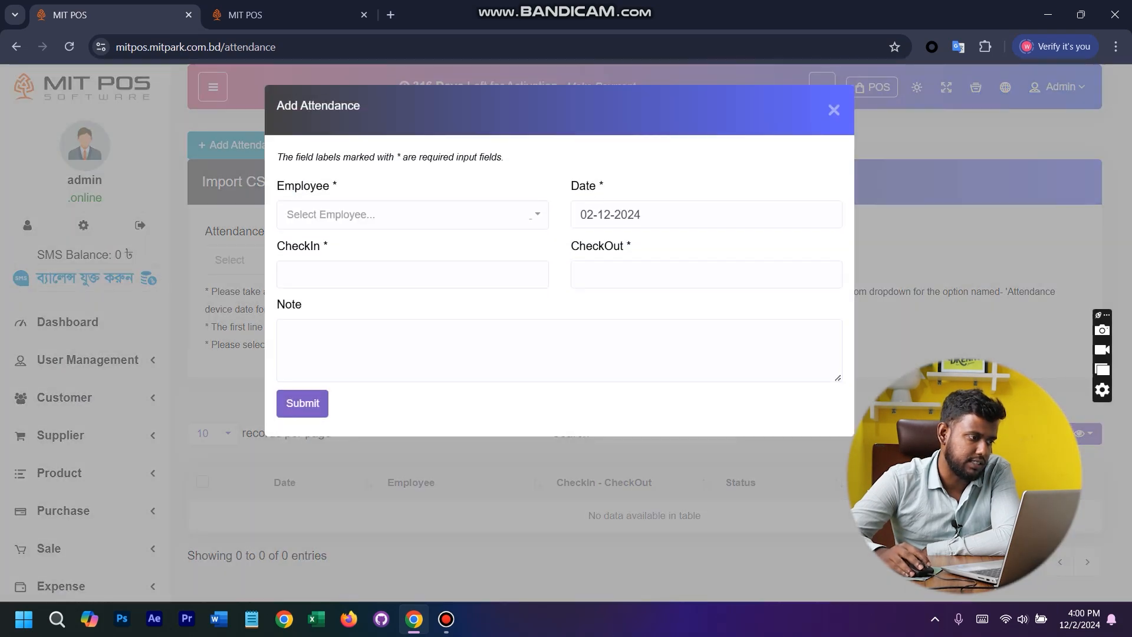
click(413, 214)
click(377, 285)
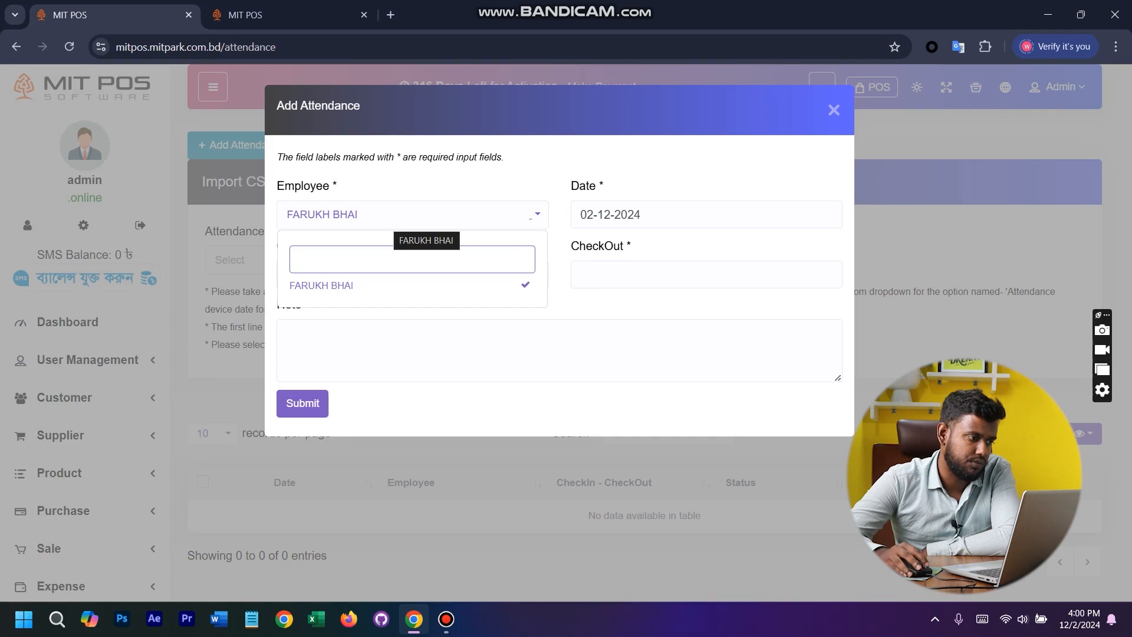
click(660, 215)
- Set the check-in to 12:00am and the check-out to 2:00pm, leave the note empty and submit the attendance
click(407, 274)
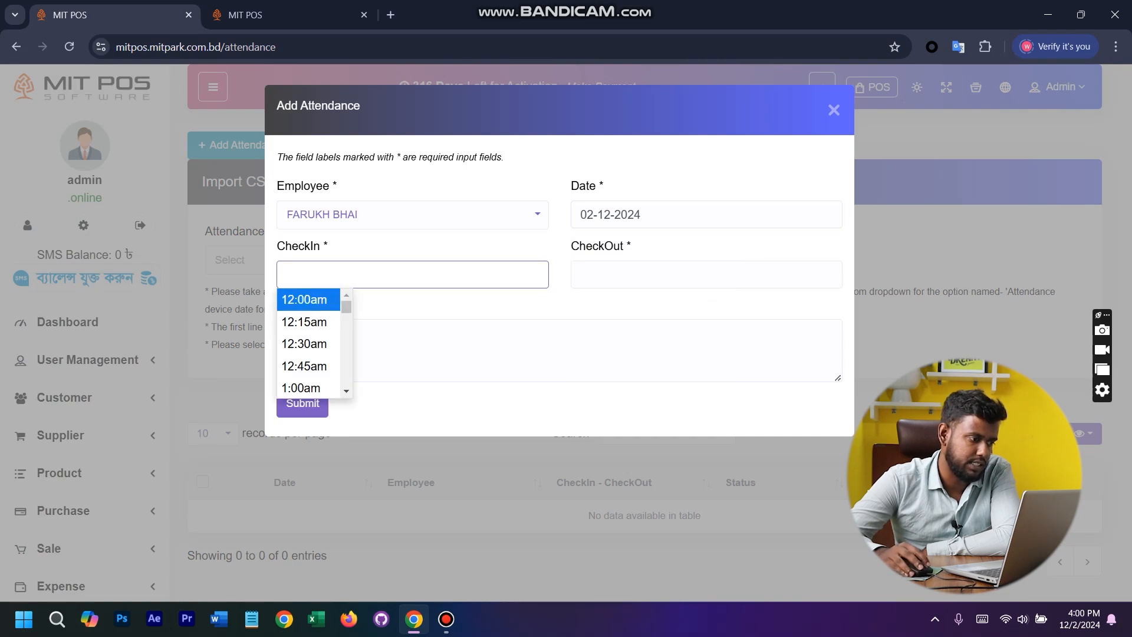
click(307, 299)
click(616, 275)
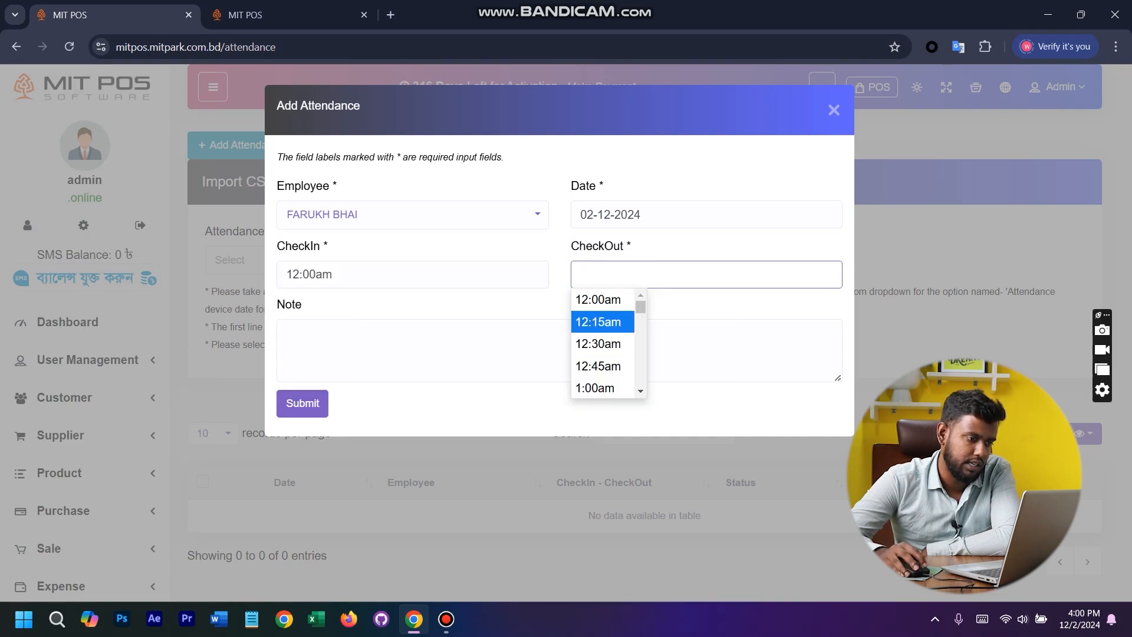
scroll(607, 362, down, 16)
click(607, 361)
click(287, 333)
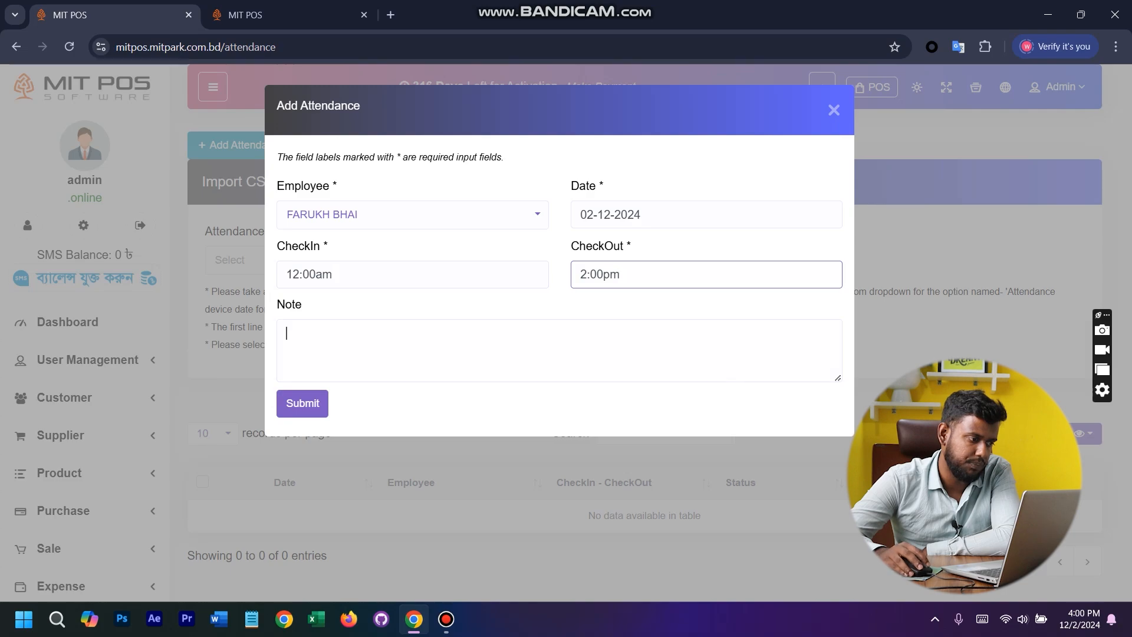
click(303, 403)
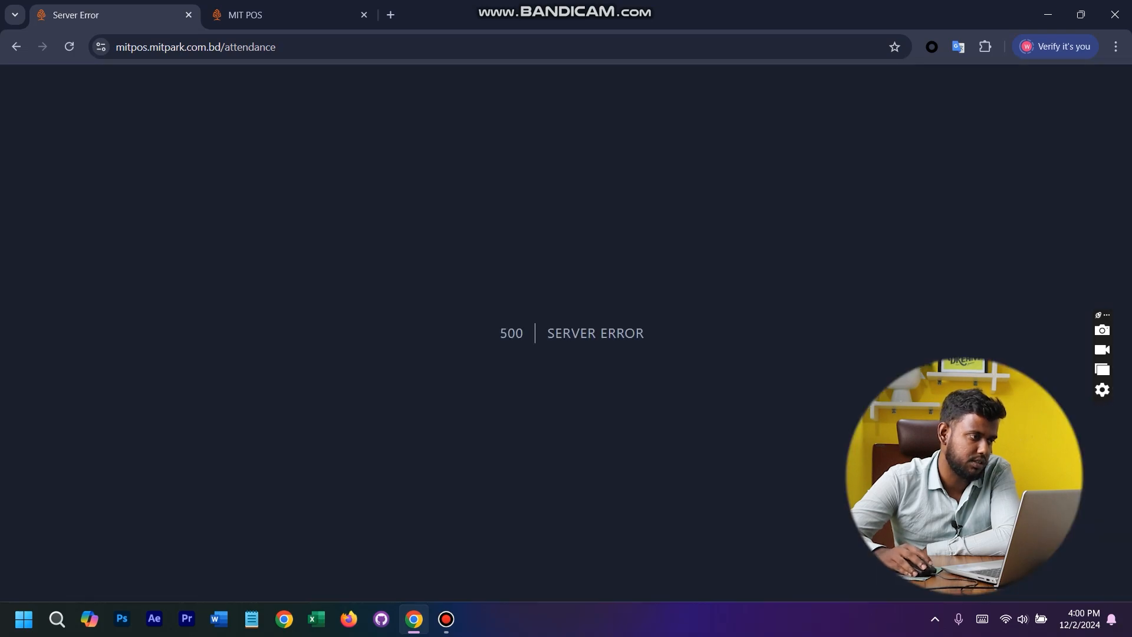
- Return to the attendance page and examine the employee, date, check-in and check-out fields of the Add Attendance form, leaving it unsubmitted
click(16, 47)
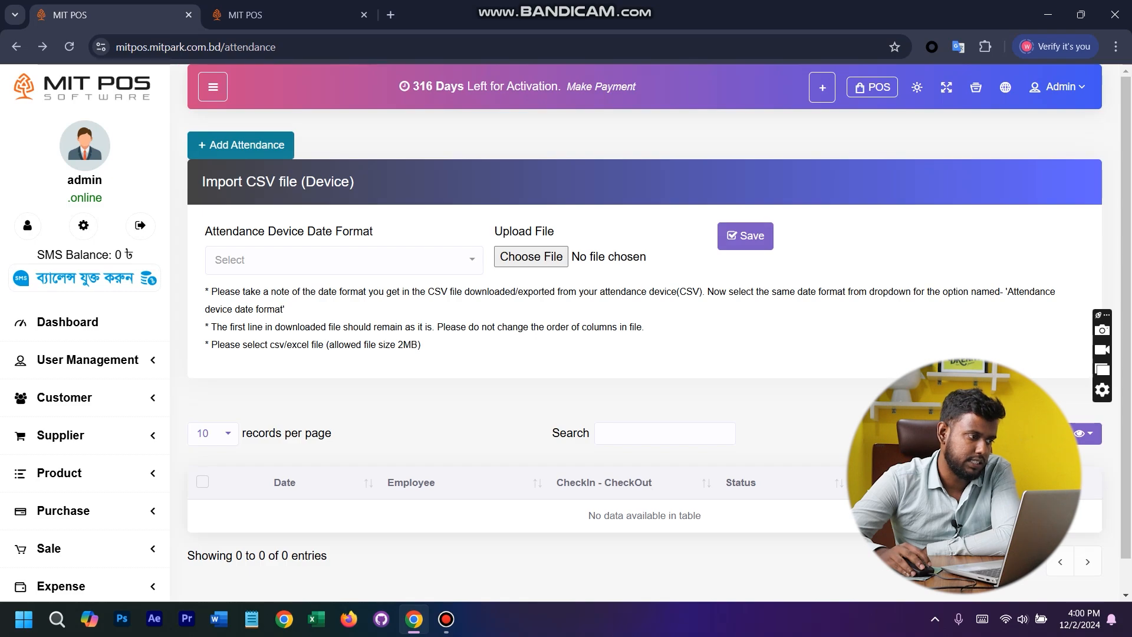
click(240, 145)
click(413, 214)
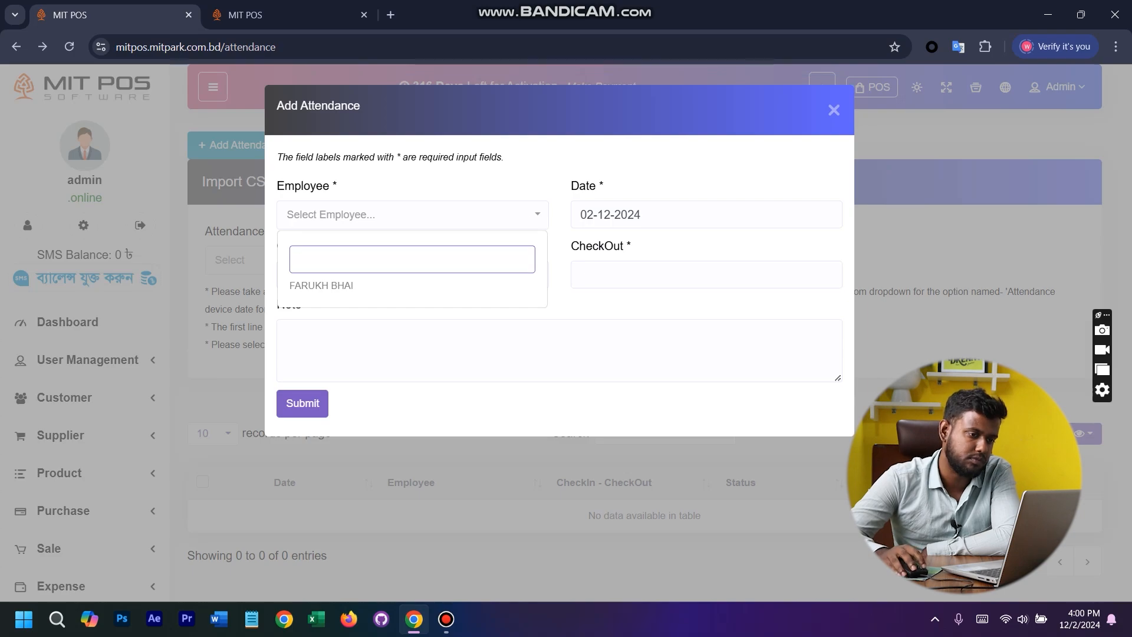
click(236, 212)
click(241, 145)
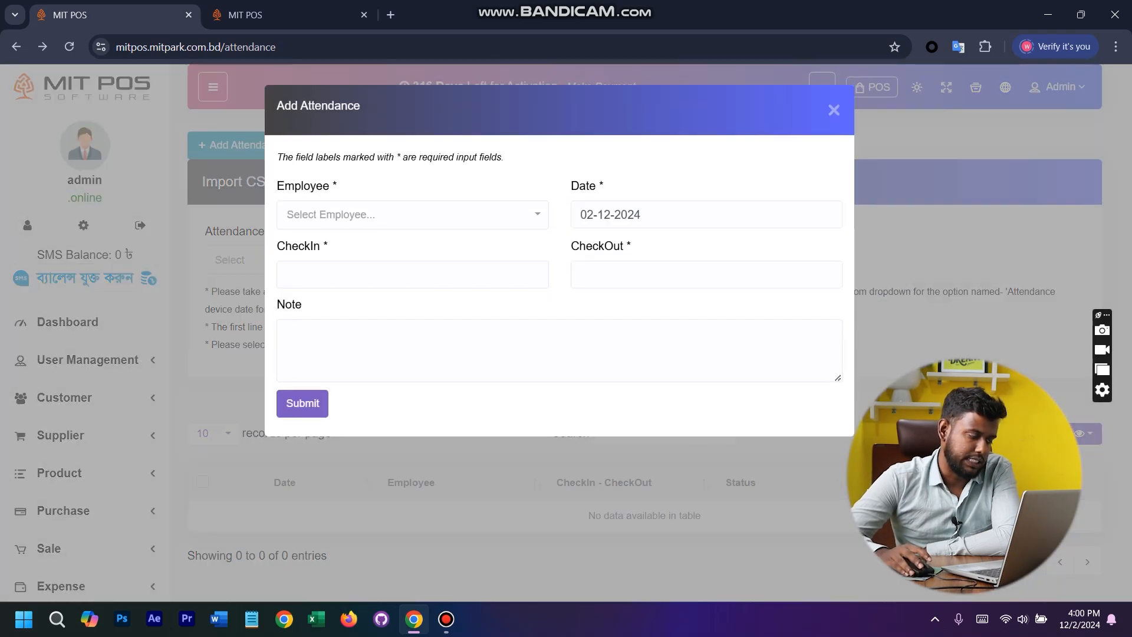
click(530, 217)
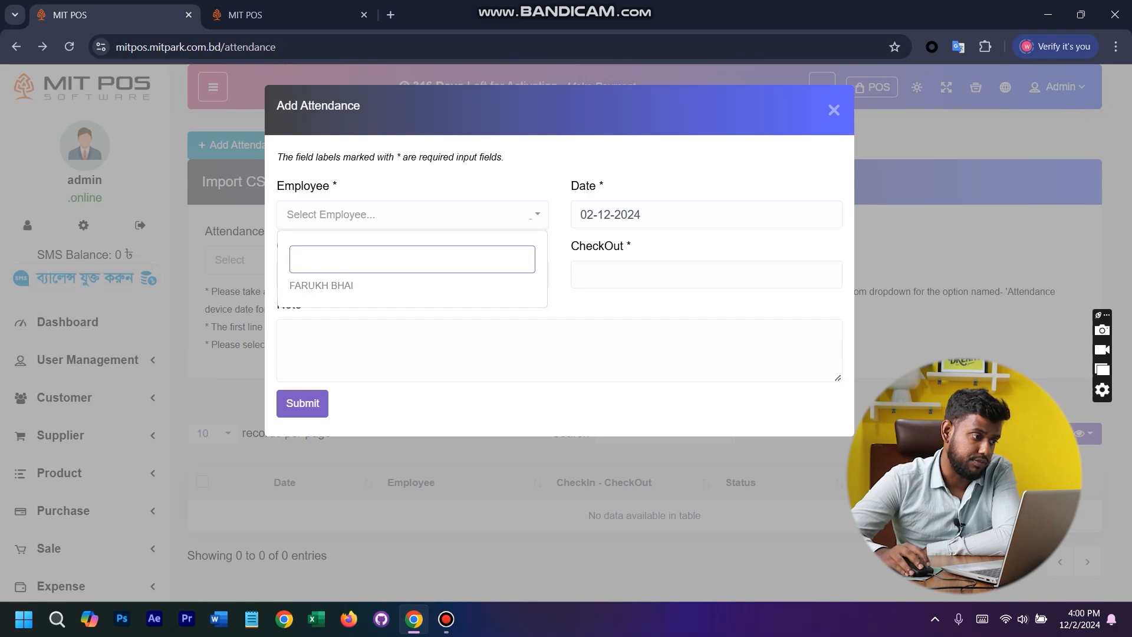
click(406, 286)
click(660, 214)
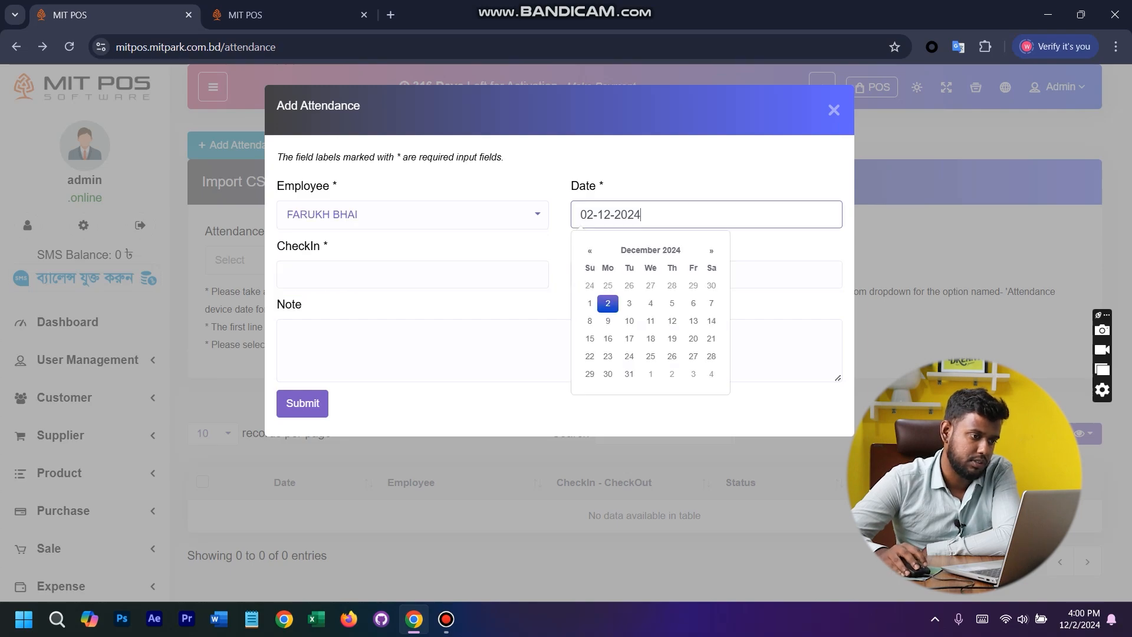
key(Tab)
key(Tab)
key(Tab)
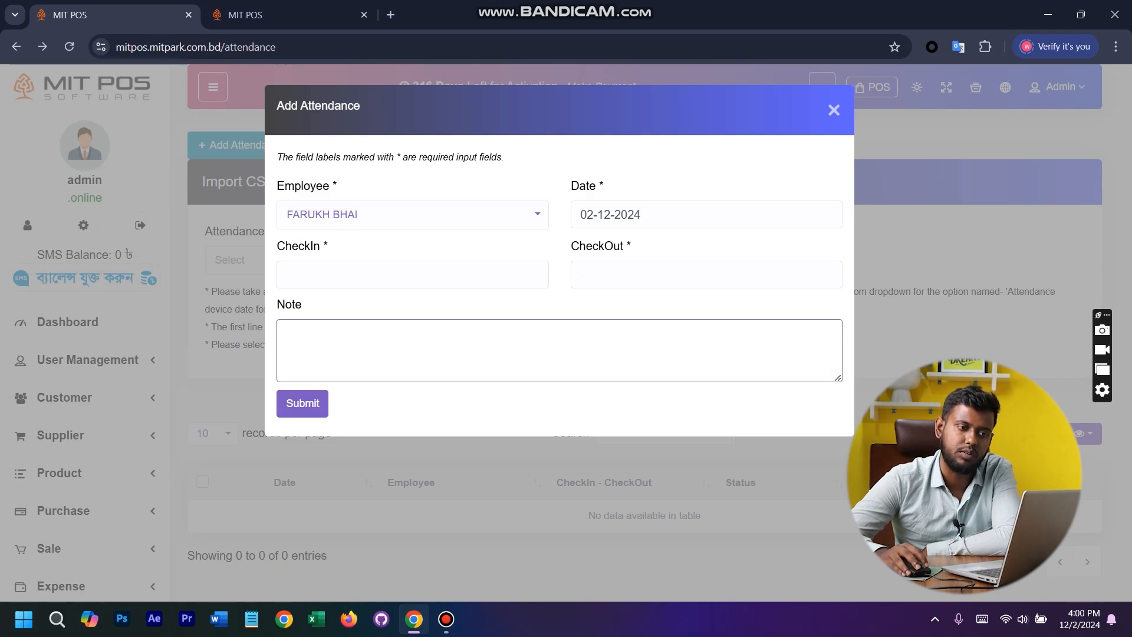
click(833, 110)
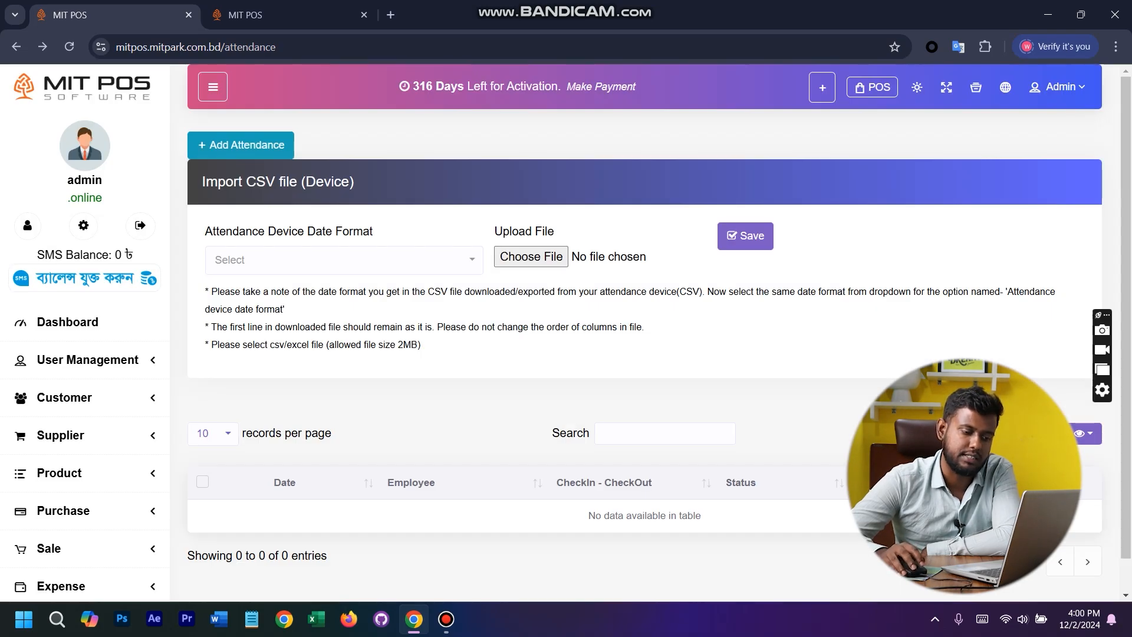
- Open the HRM payroll page and try the Add Payroll form with the listed employee and the Expense Account, without submitting it
scroll(85, 383, down, 8)
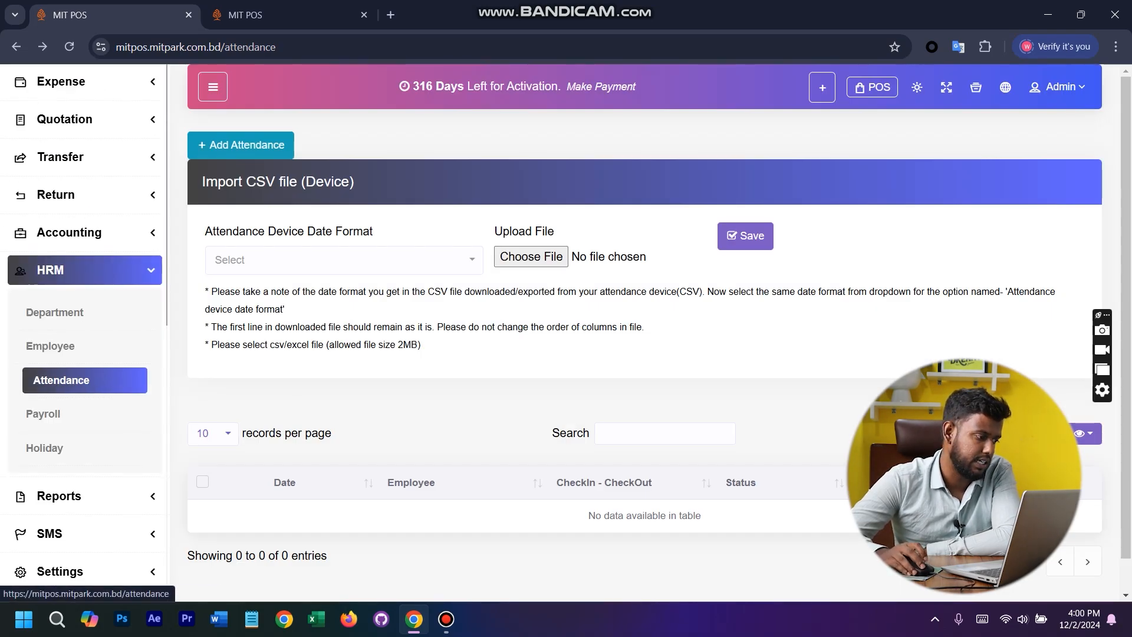
click(85, 414)
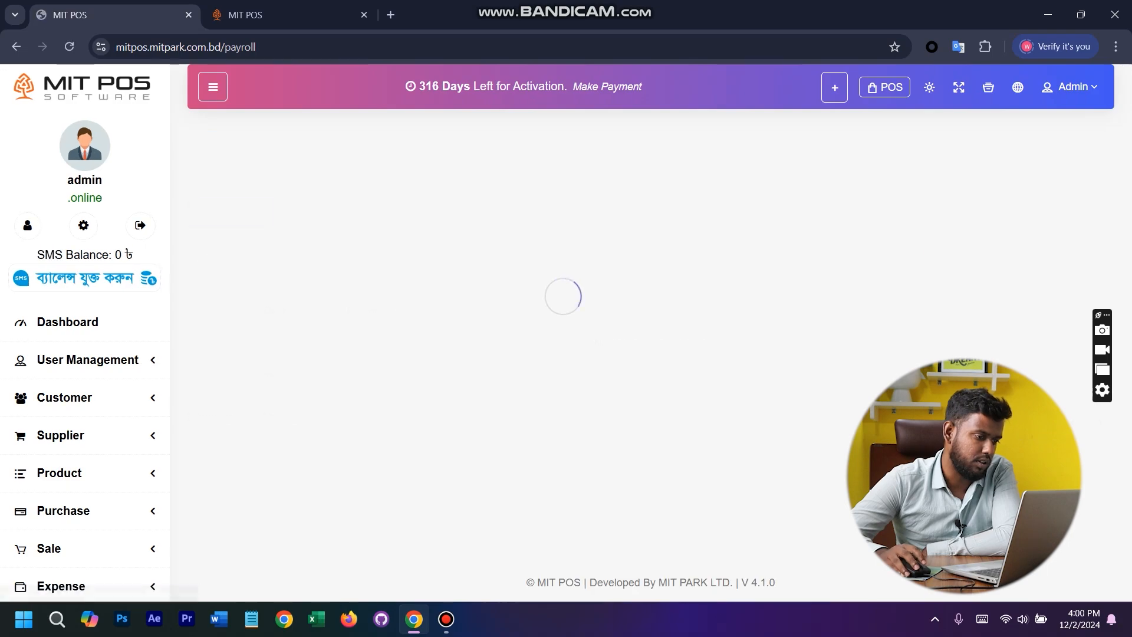
click(229, 145)
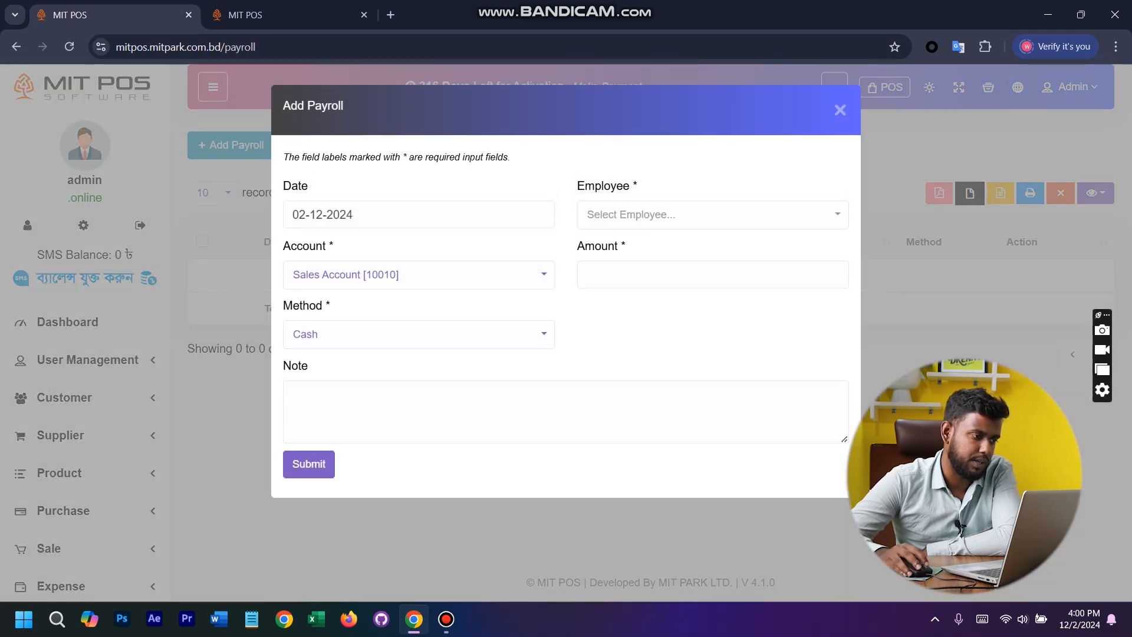
click(707, 215)
click(624, 286)
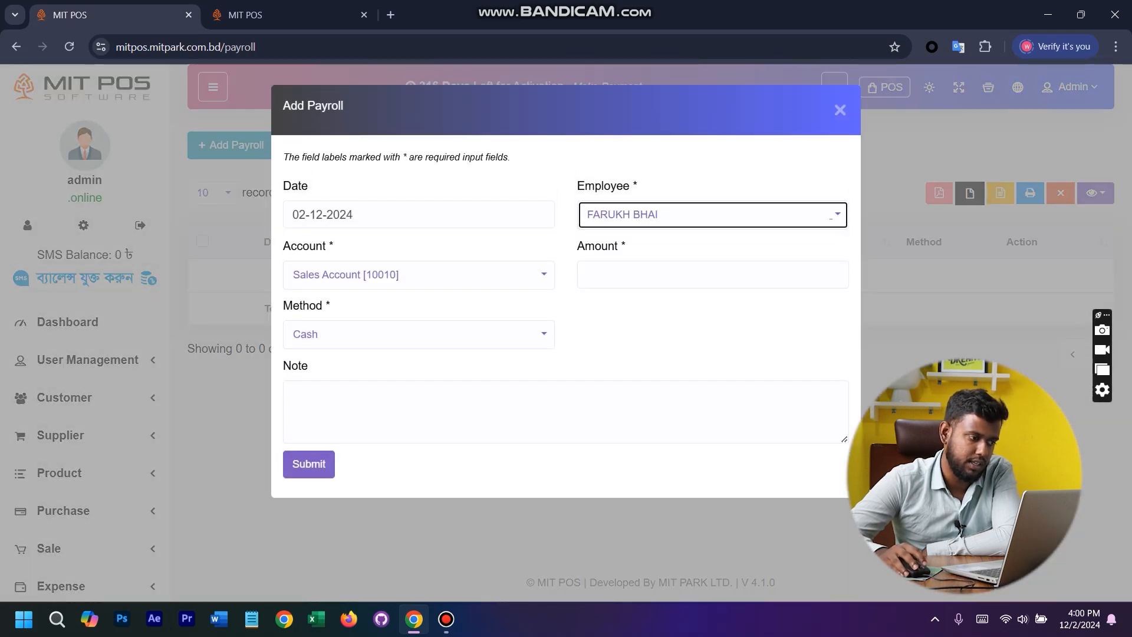
click(419, 275)
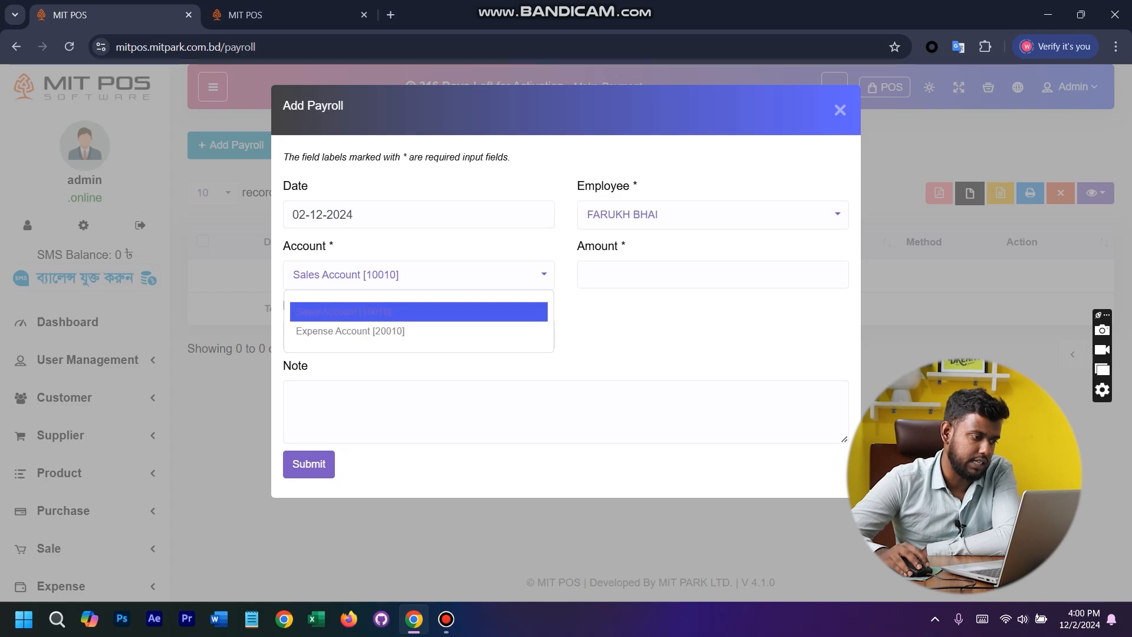
click(419, 332)
click(702, 275)
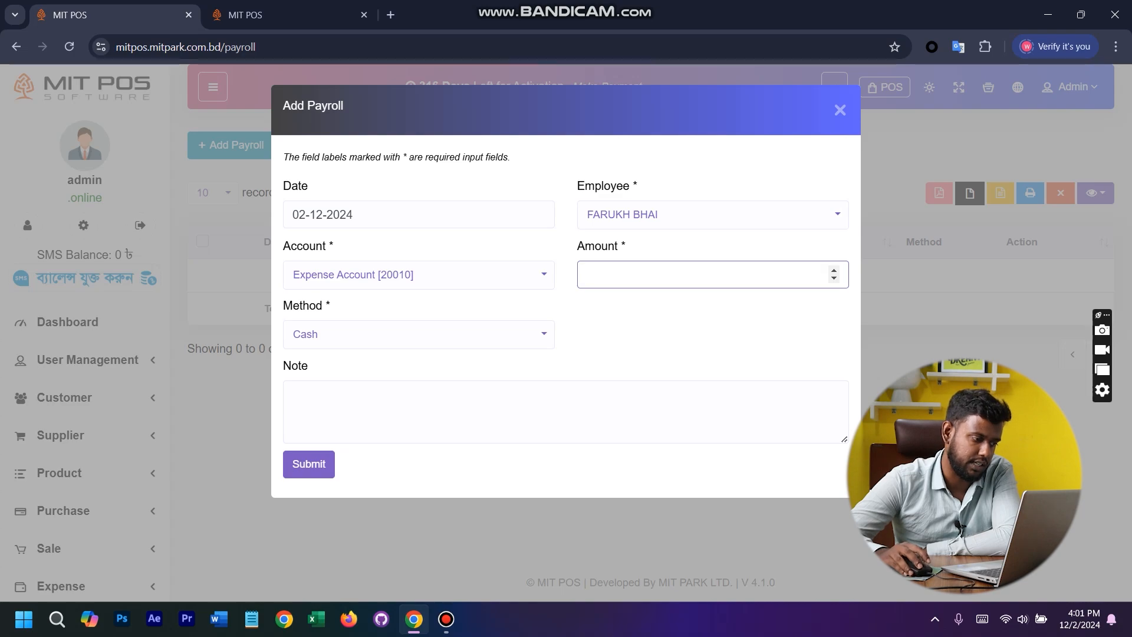
click(101, 404)
- Open the HRM holiday page, view the Add Holiday form and close it
scroll(88, 405, down, 7)
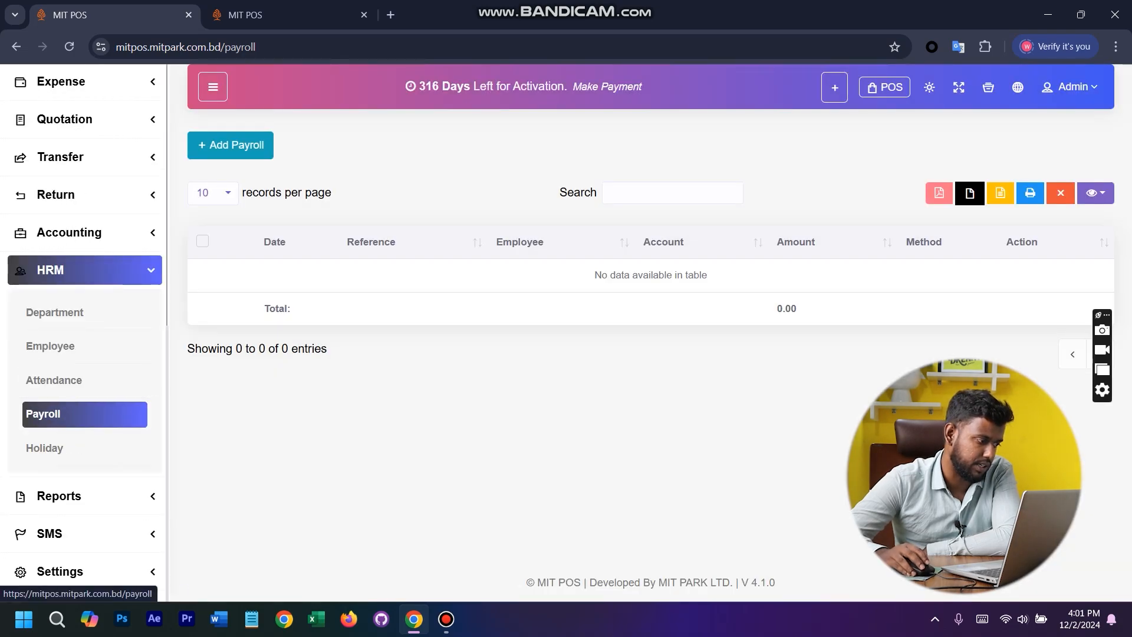
click(59, 448)
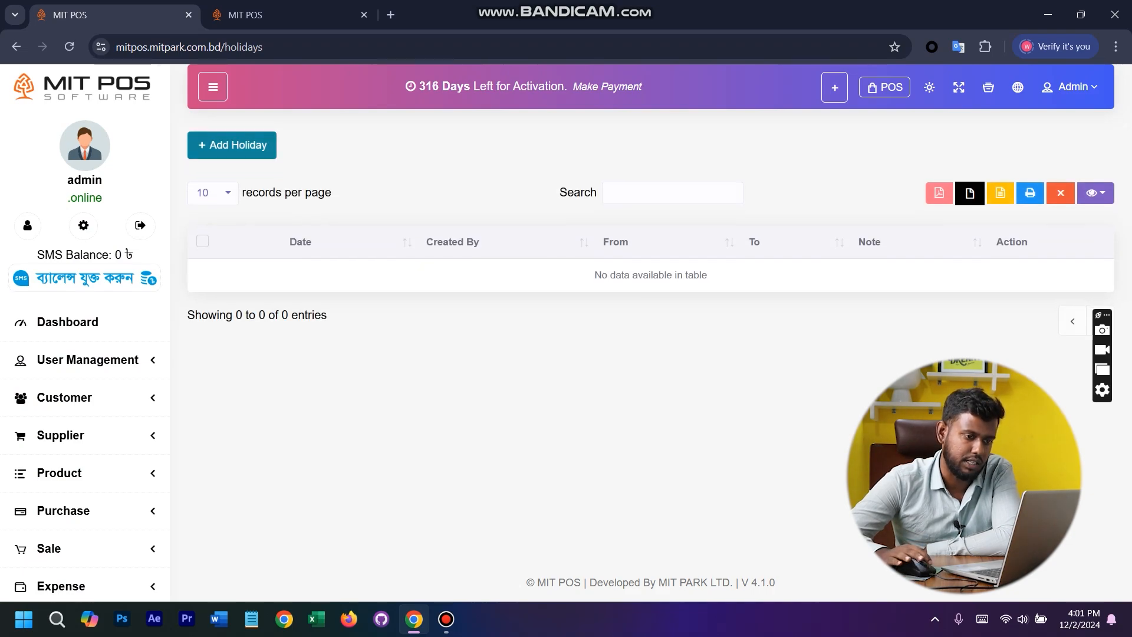
click(232, 145)
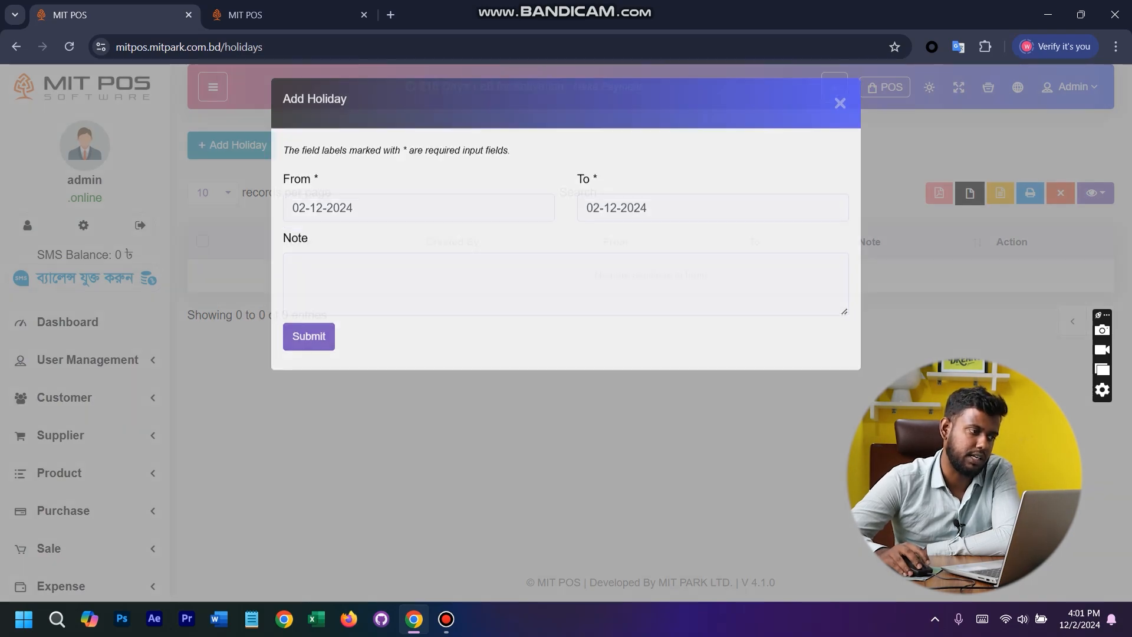
key(Escape)
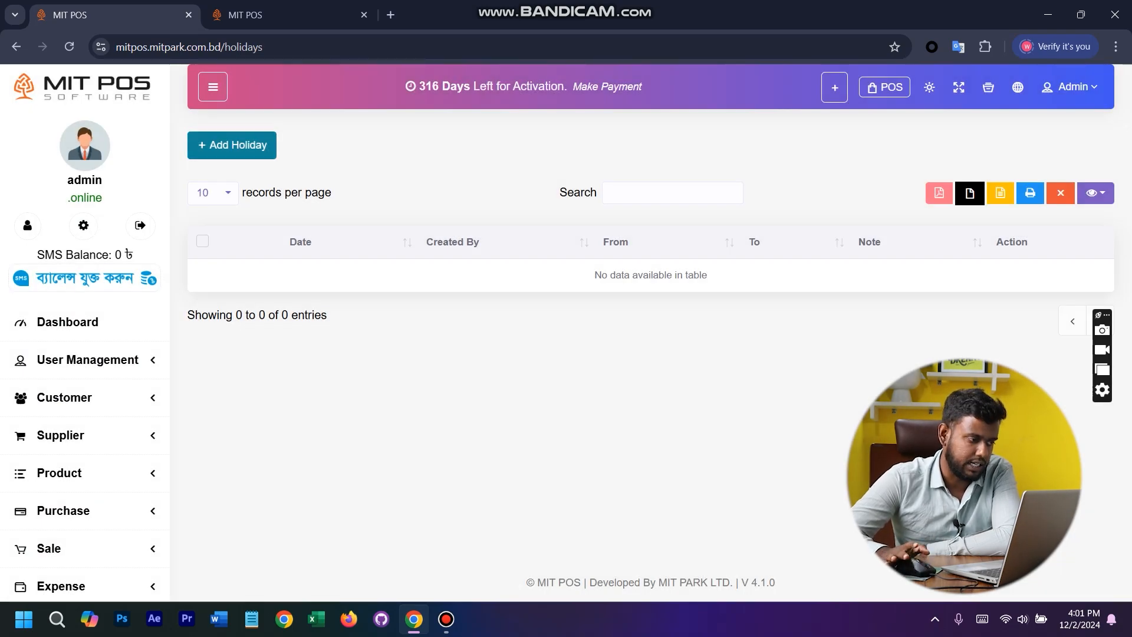
- Open the Summary Report and review its purchase, sale, return, profit/loss and warehouse sections
scroll(83, 354, down, 8)
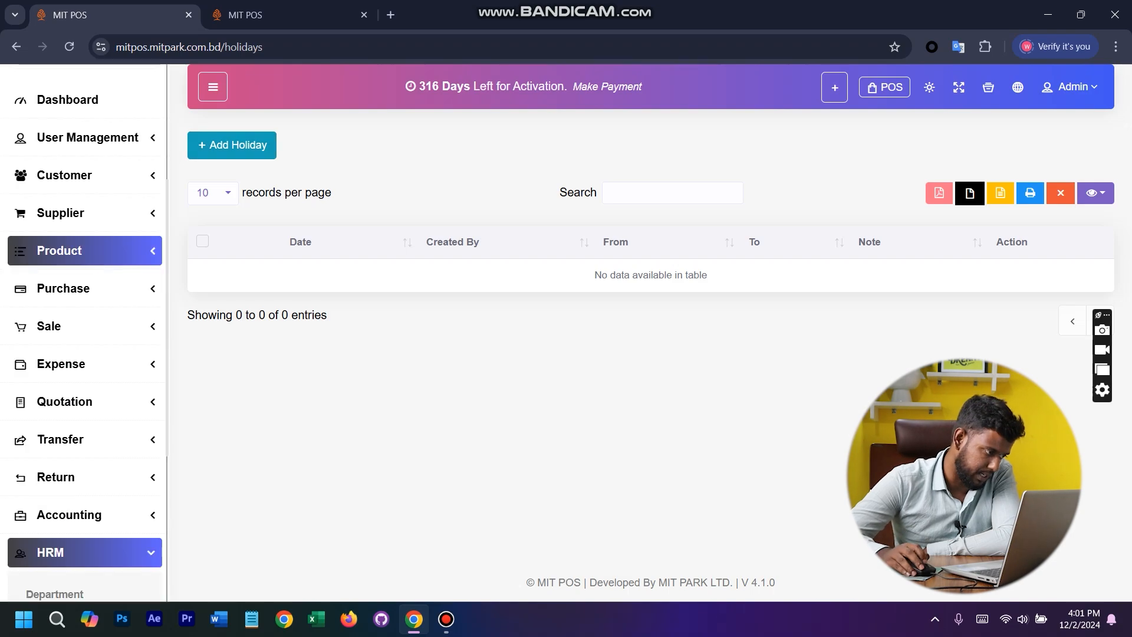
click(59, 495)
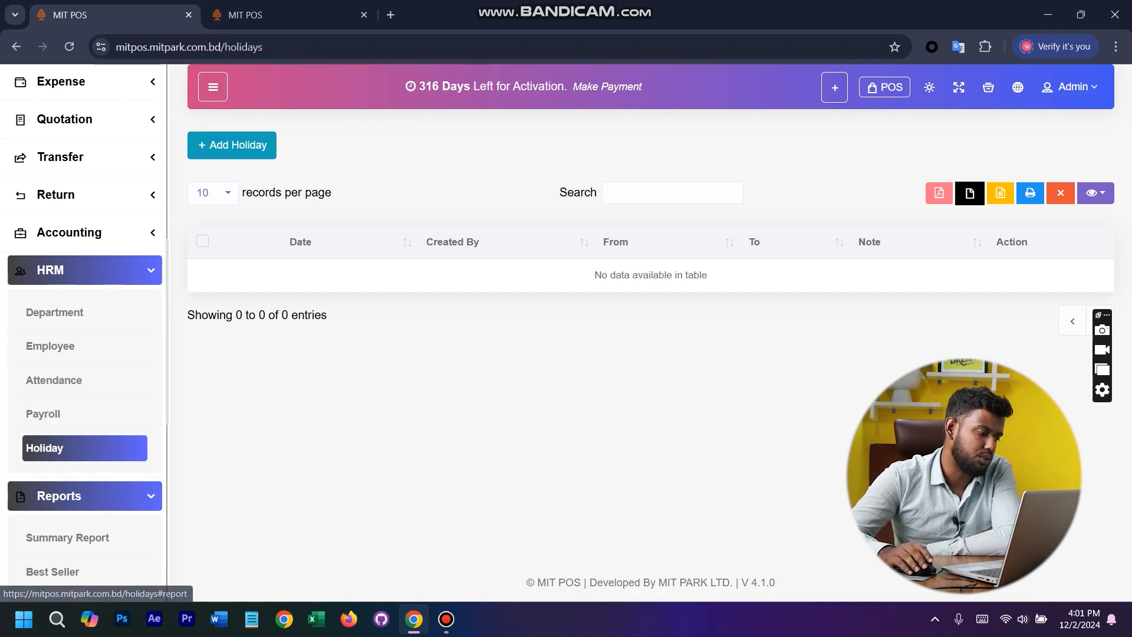
scroll(82, 489, down, 8)
scroll(83, 330, up, 8)
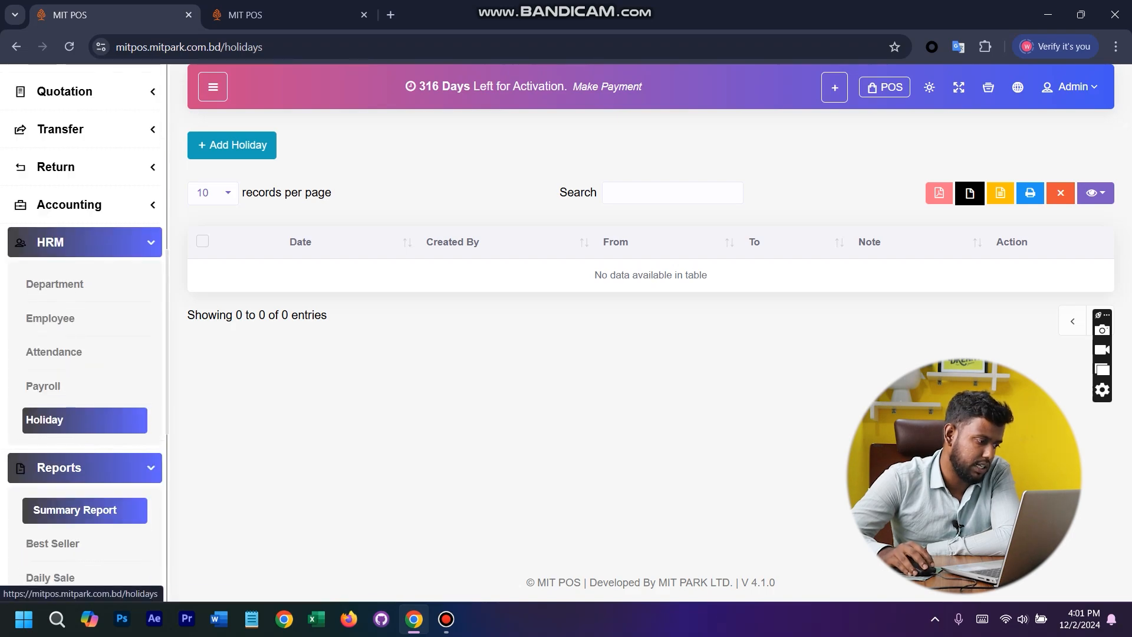
click(67, 509)
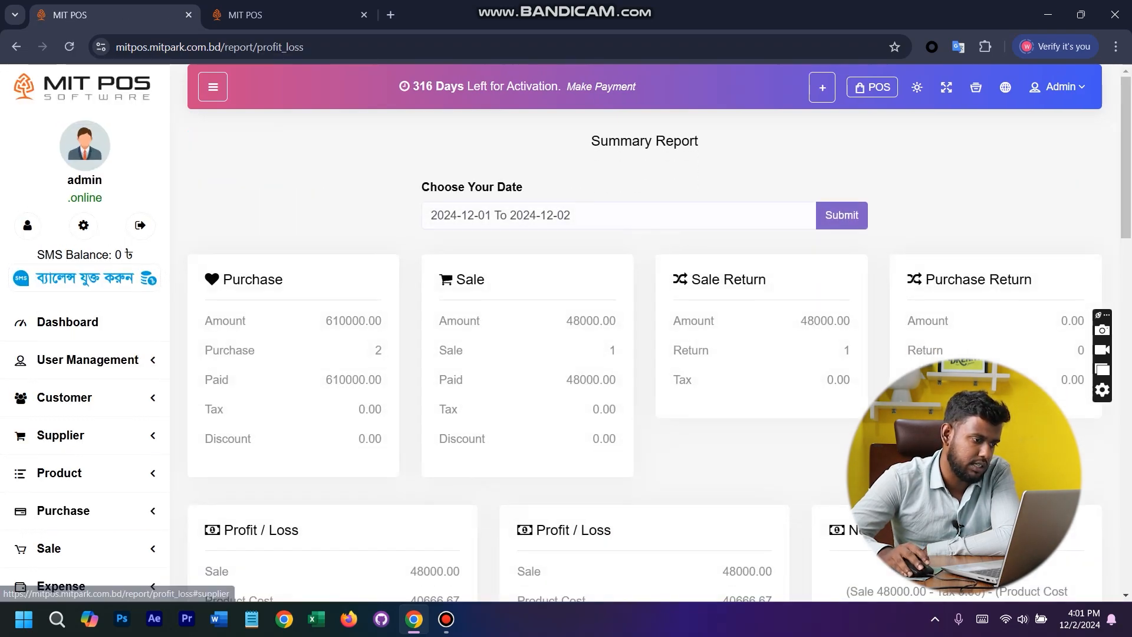
scroll(644, 330, down, 12)
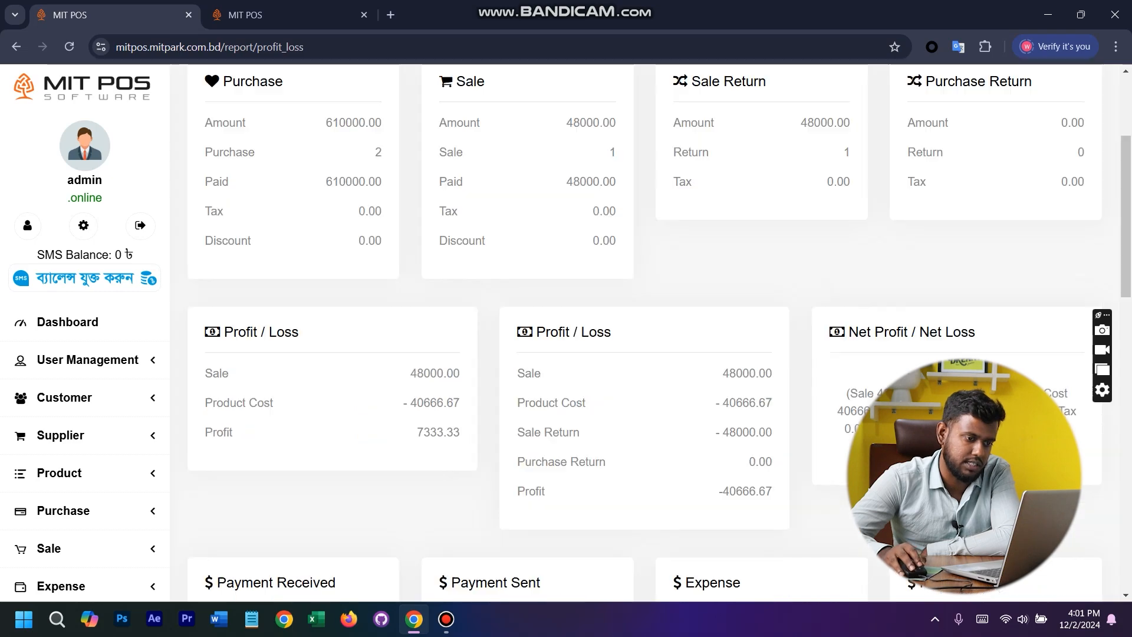
scroll(644, 330, down, 6)
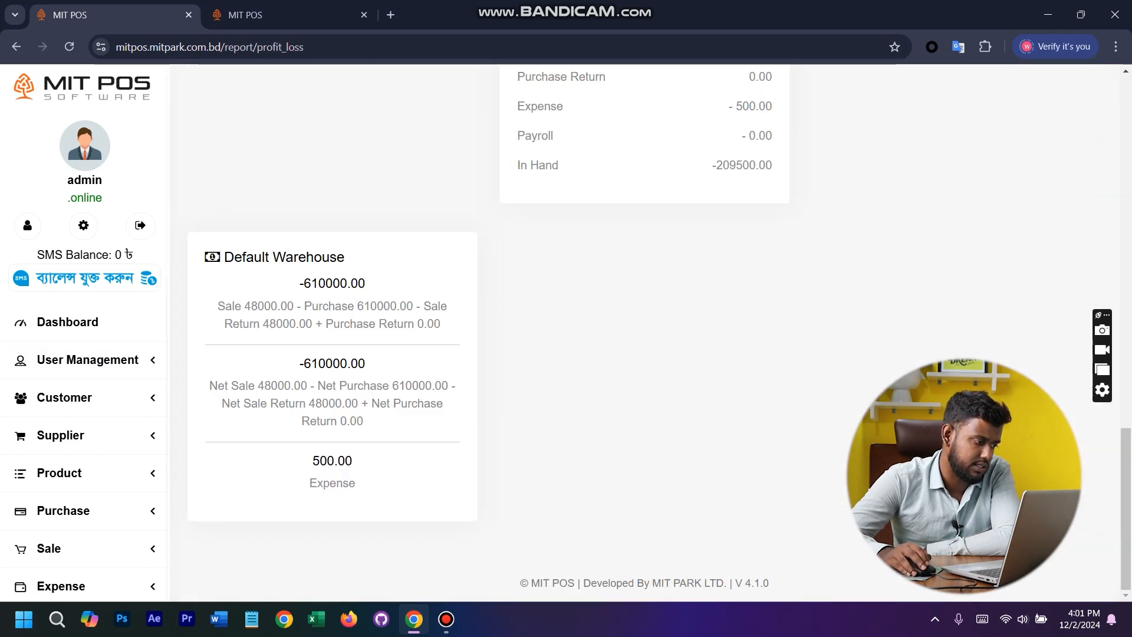
- Open the Best Seller report and view its sale quantity chart
scroll(84, 365, down, 5)
scroll(84, 369, up, 8)
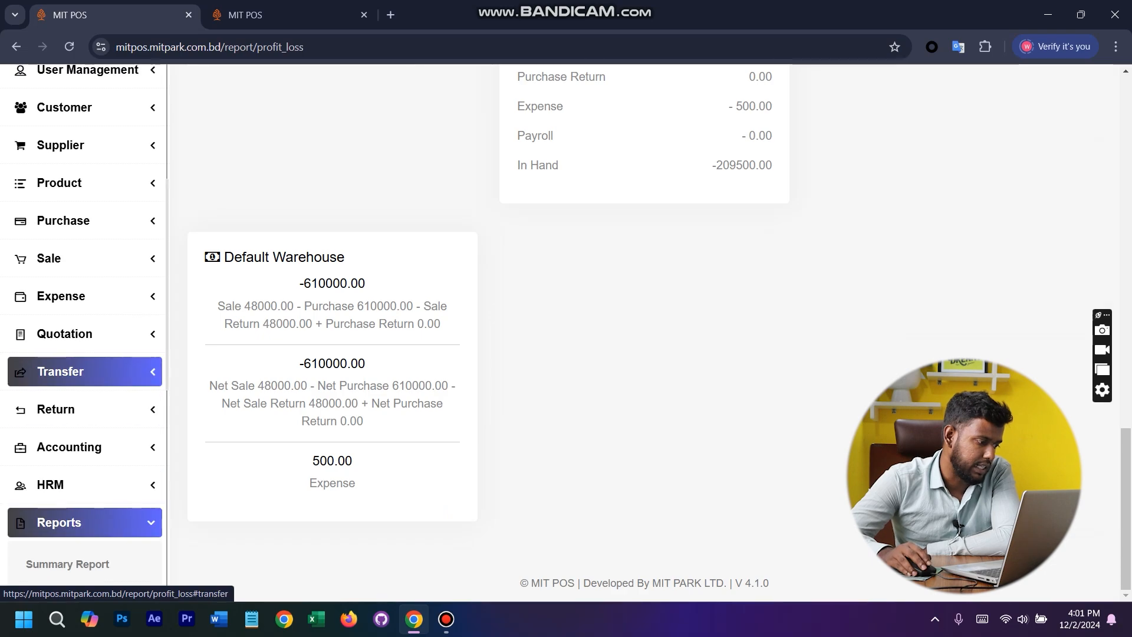
scroll(85, 258, down, 8)
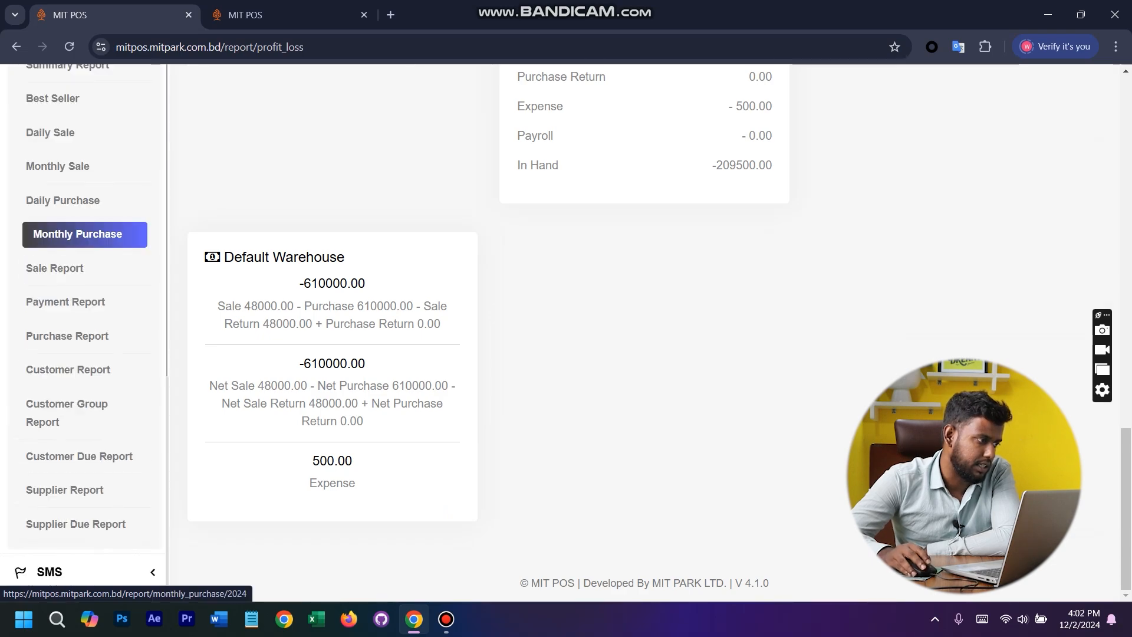
click(85, 98)
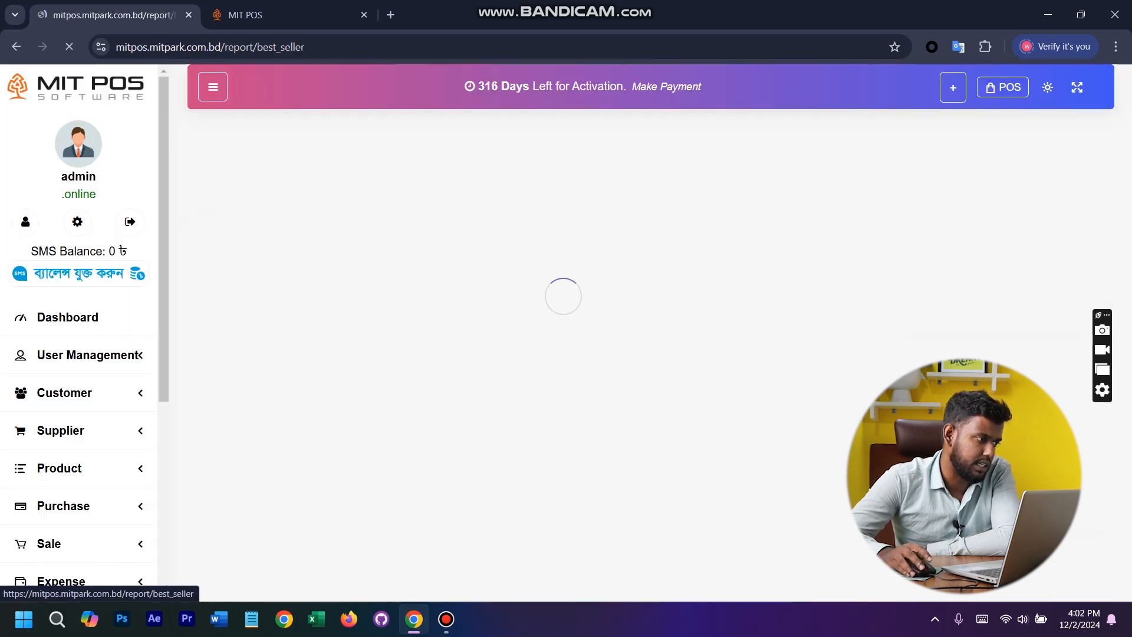
scroll(385, 330, up, 1)
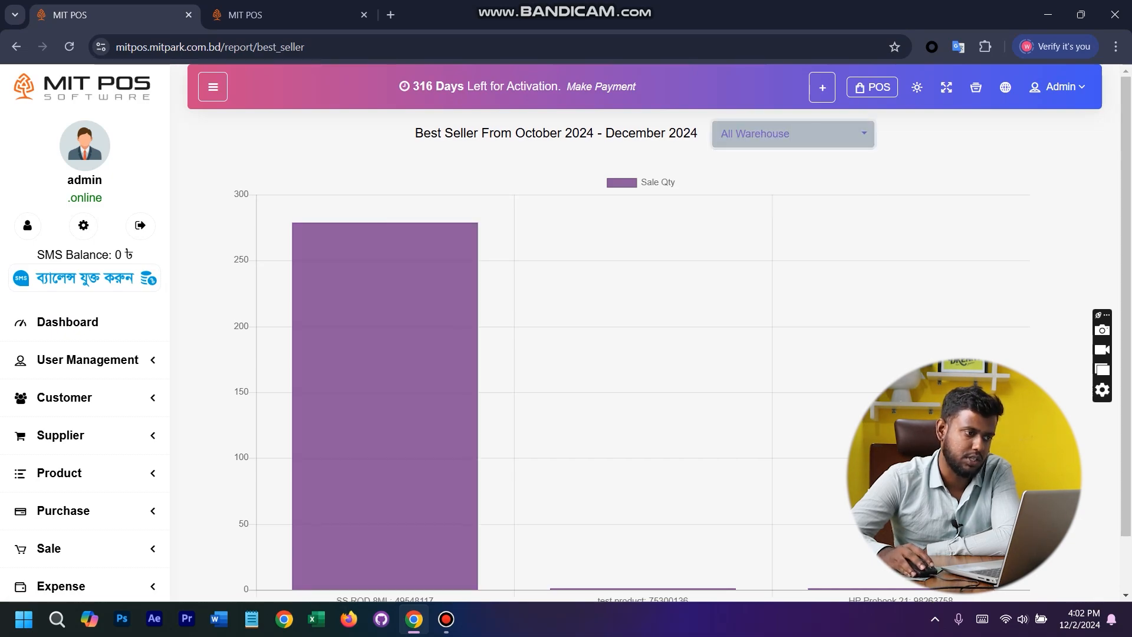
- Open the Daily Sale report, check its warehouse filter options and examine the grand total for 2 December 2024
scroll(83, 413, down, 8)
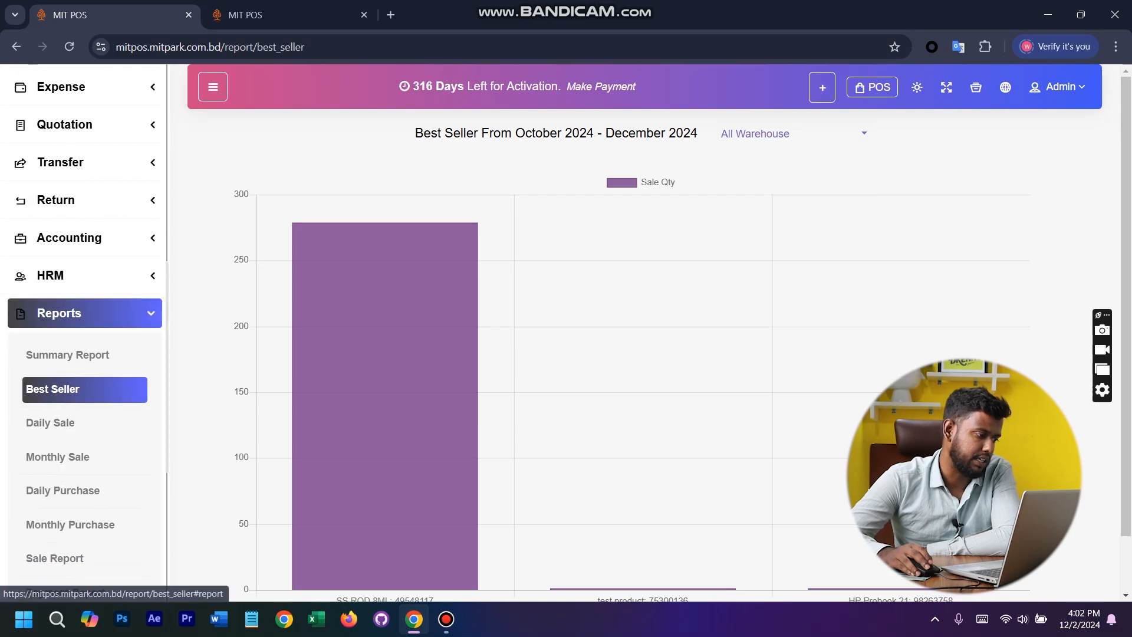
click(58, 423)
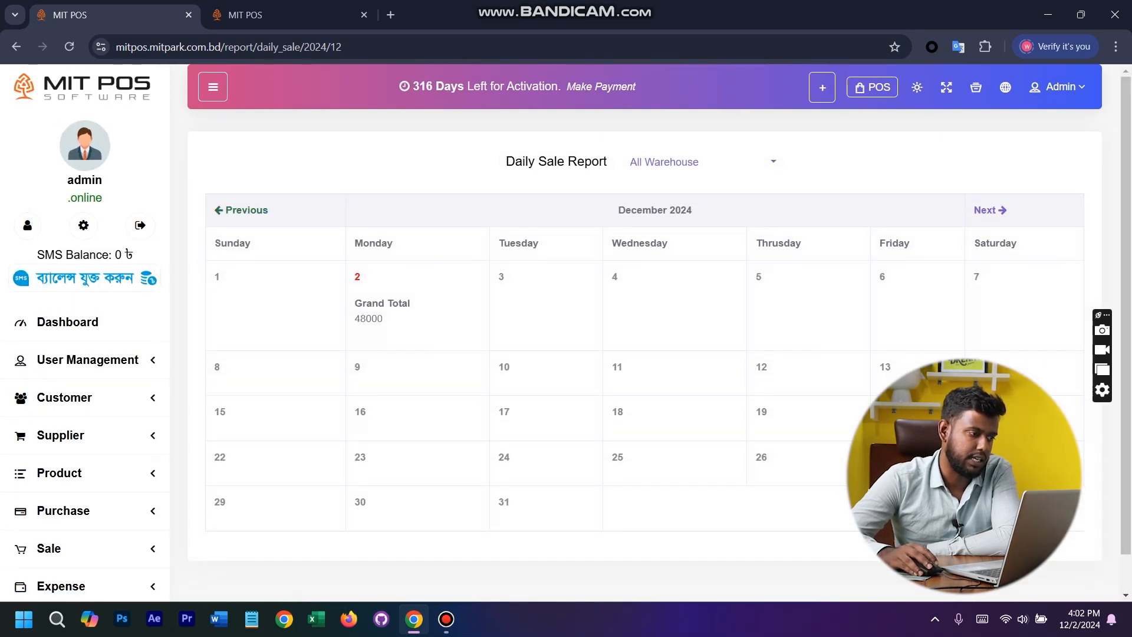
click(702, 161)
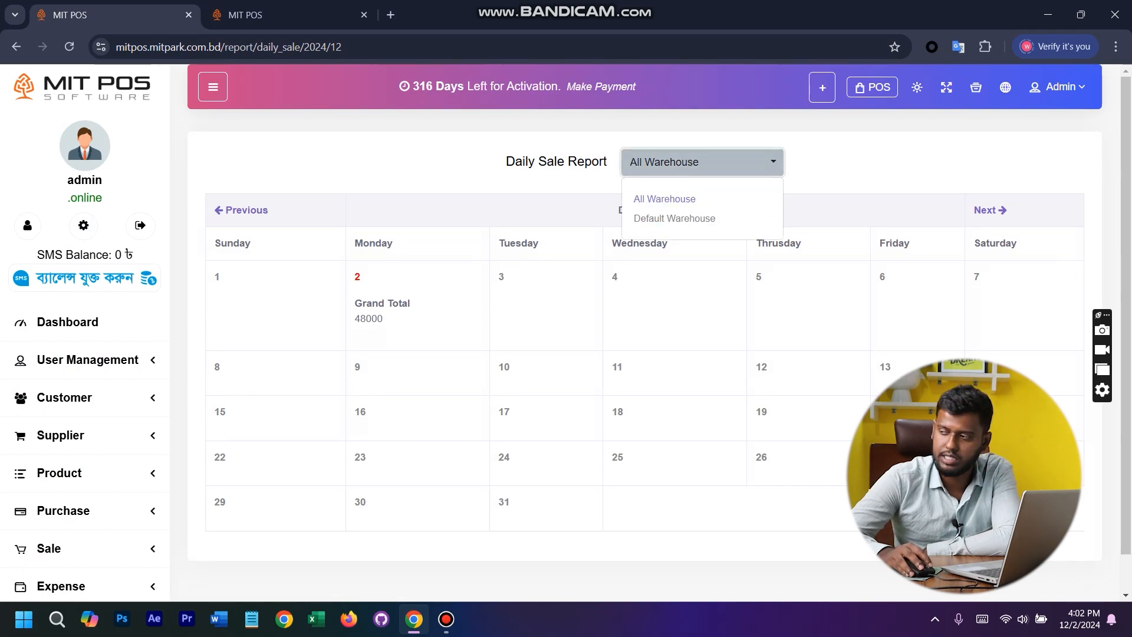
click(872, 162)
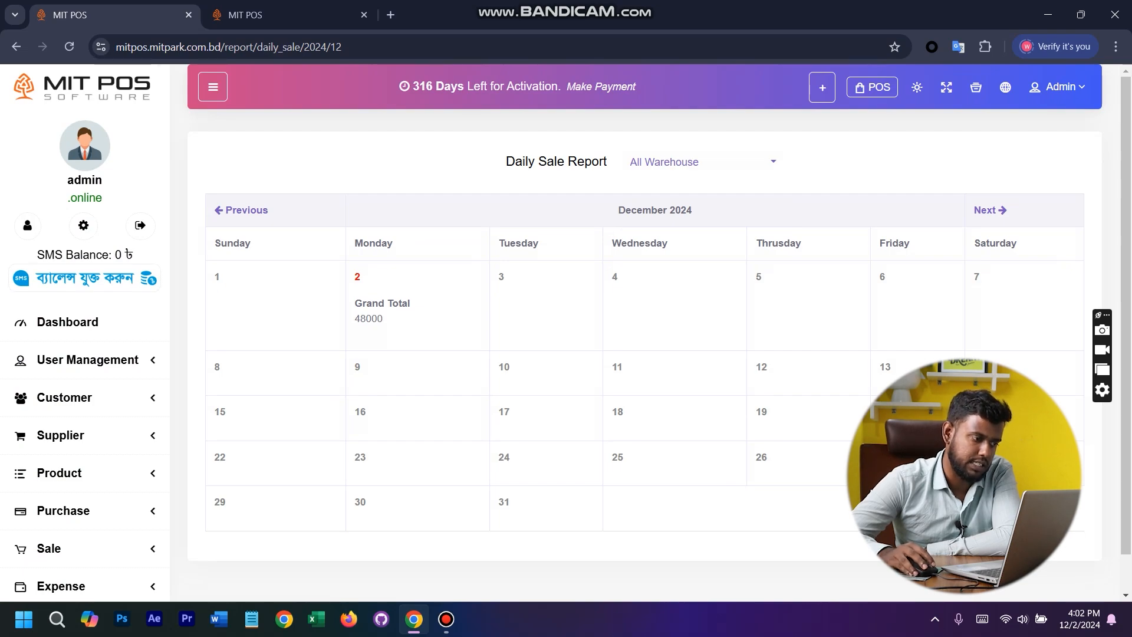
drag(366, 319, 383, 318)
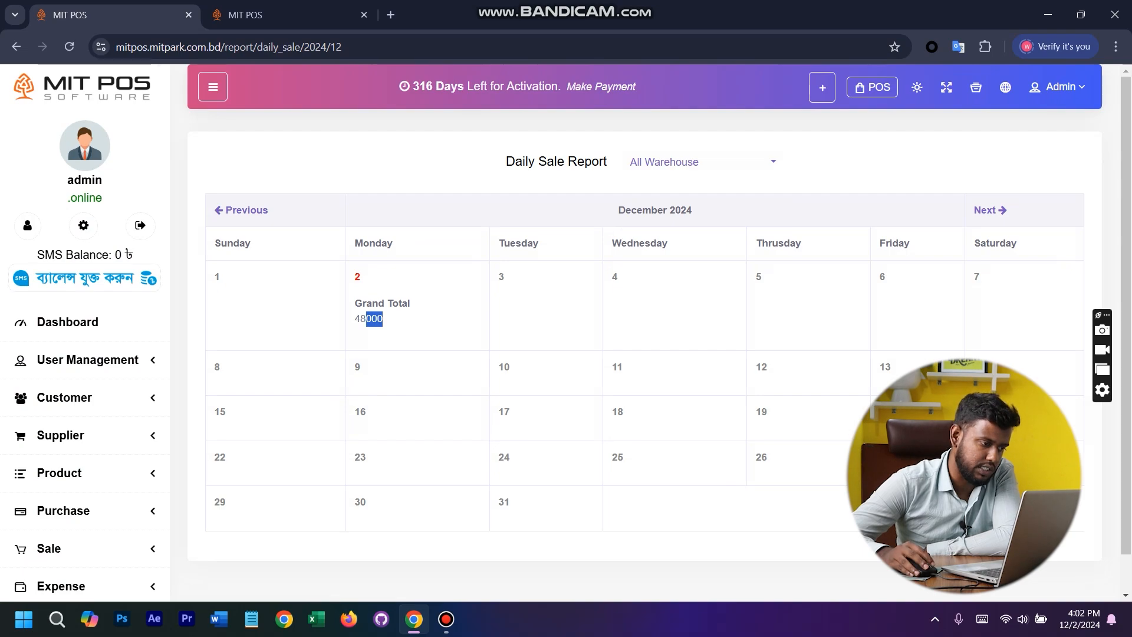
drag(415, 303, 354, 304)
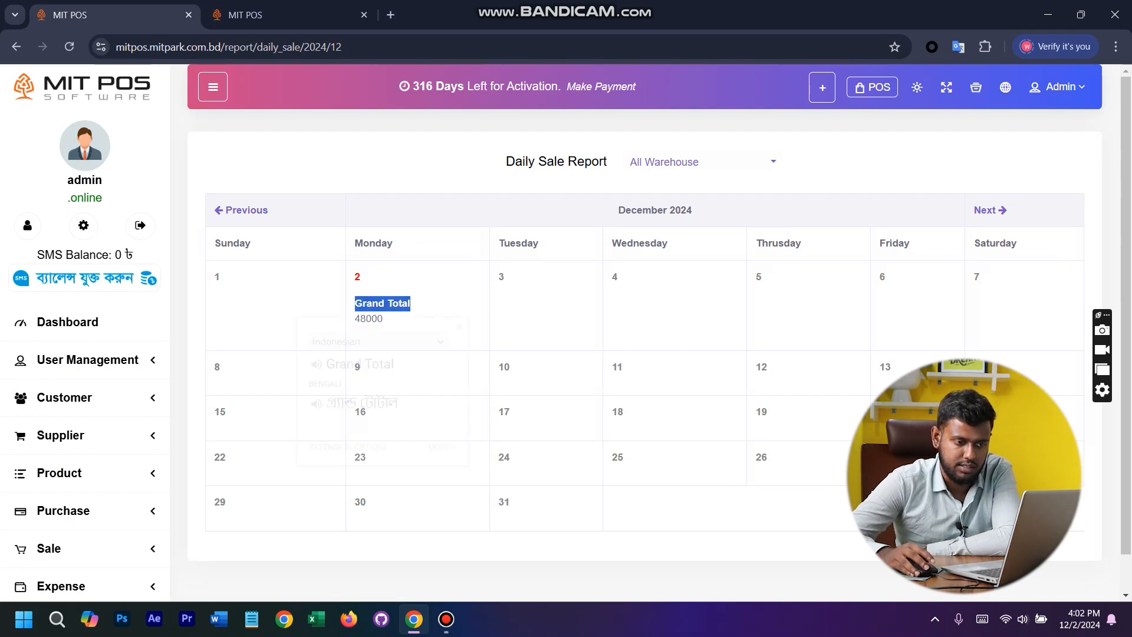
click(354, 303)
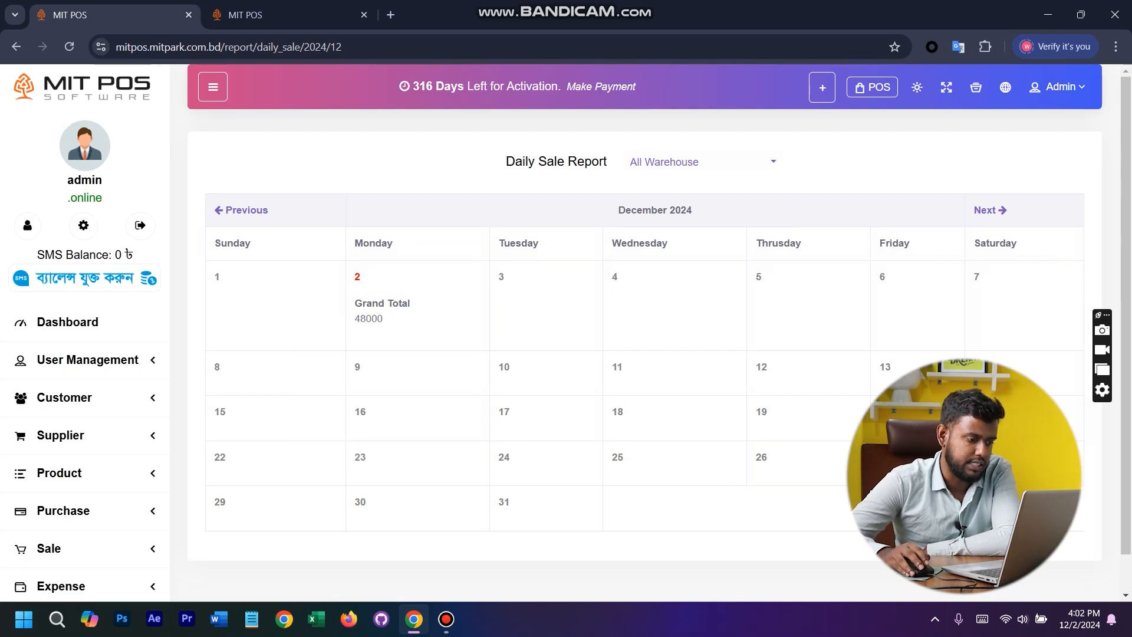
scroll(85, 330, down, 10)
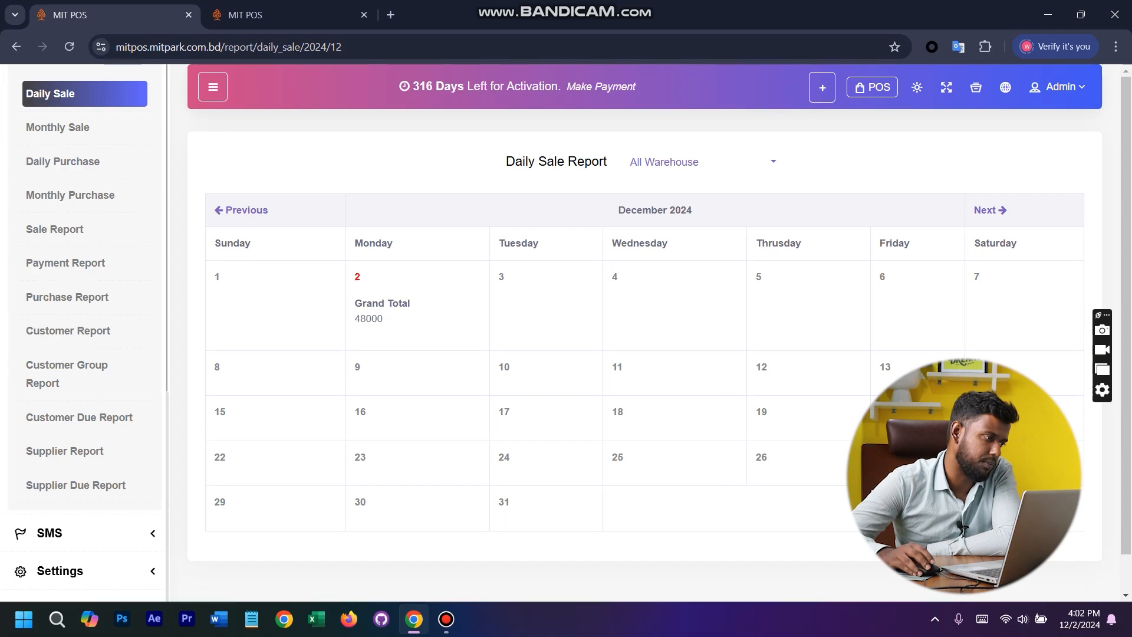
- Open the Monthly Sale report for 2024 and review the Daily Purchase and Monthly Purchase reports for all warehouses
click(84, 127)
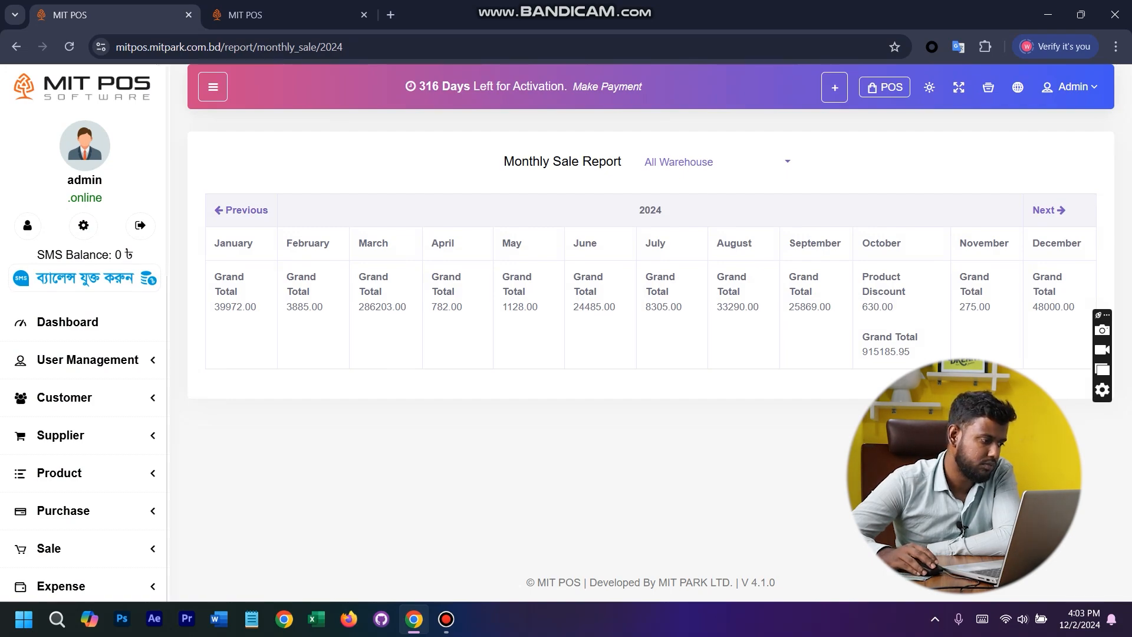
scroll(83, 389, down, 8)
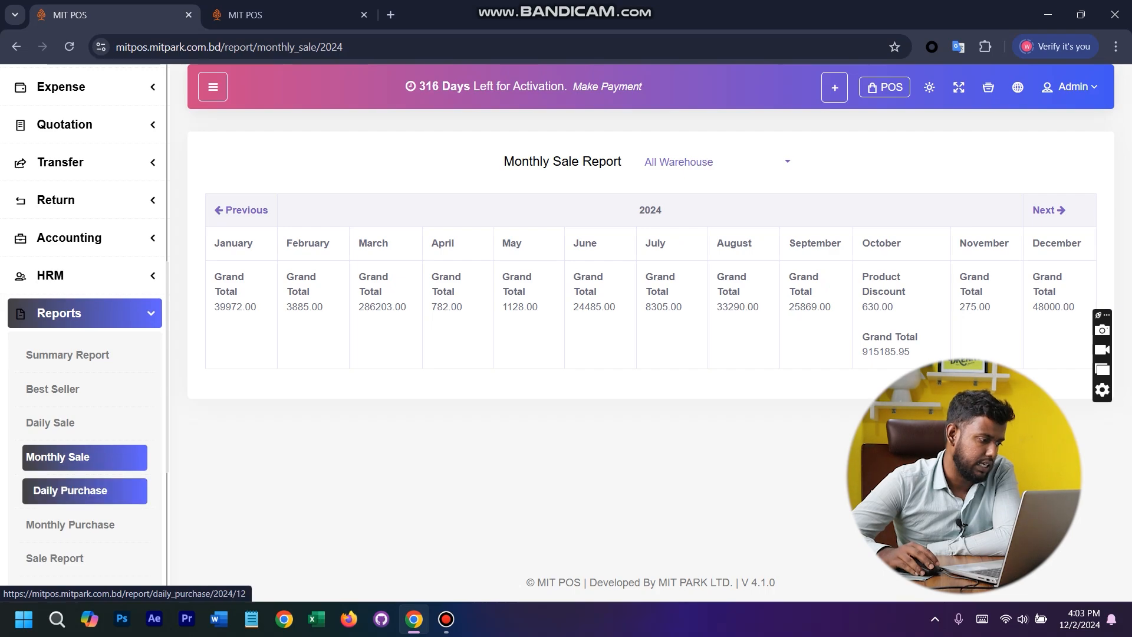
click(63, 490)
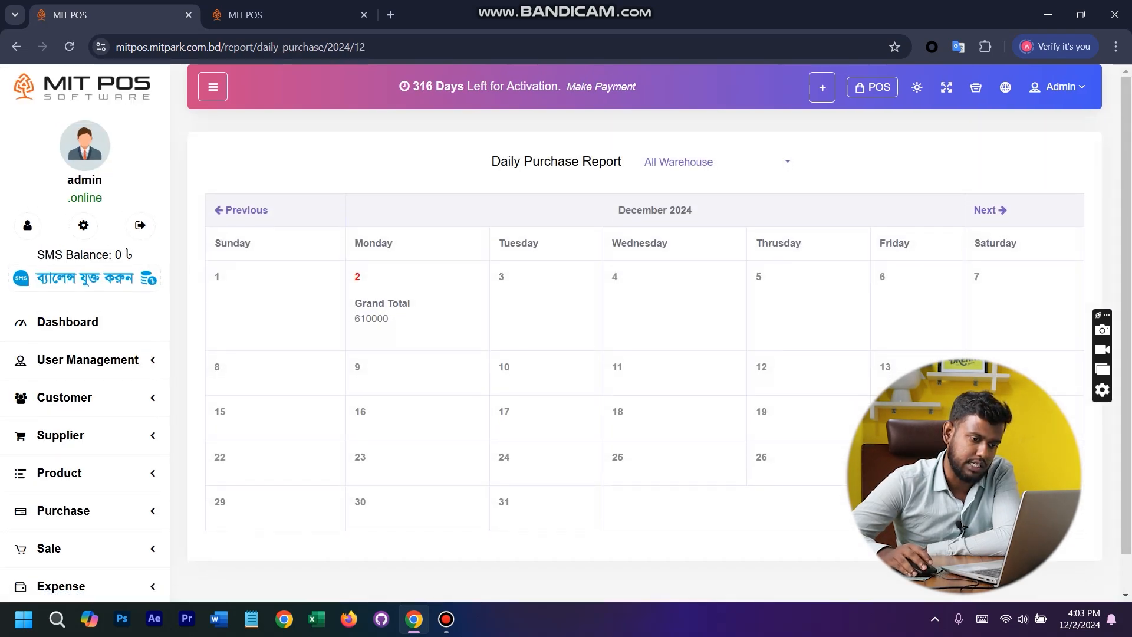
scroll(83, 412, down, 8)
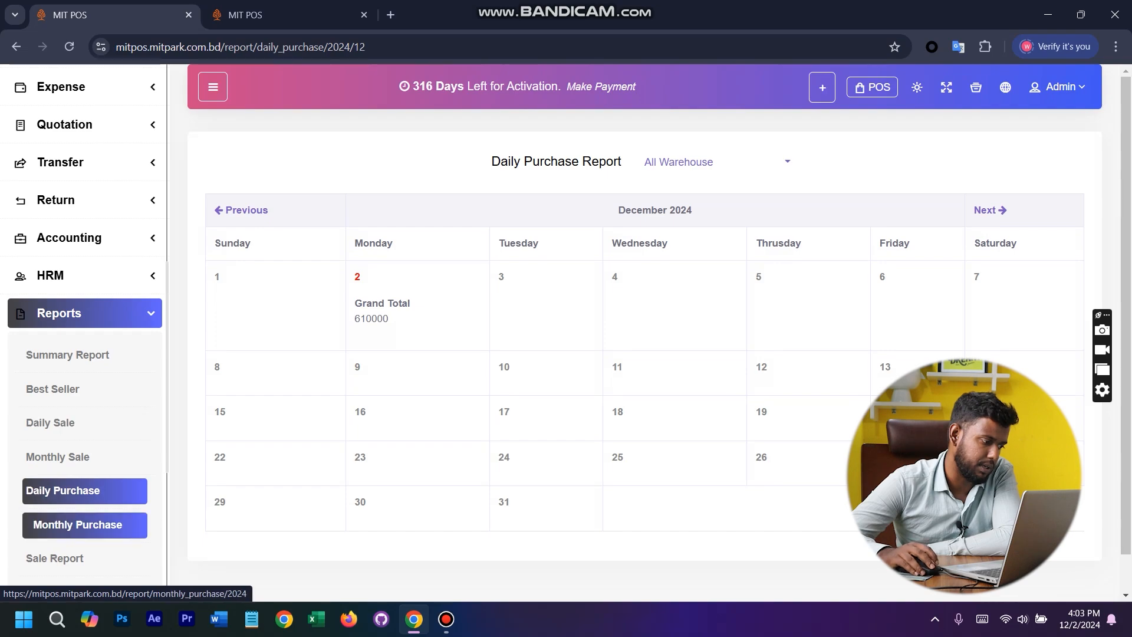
click(77, 524)
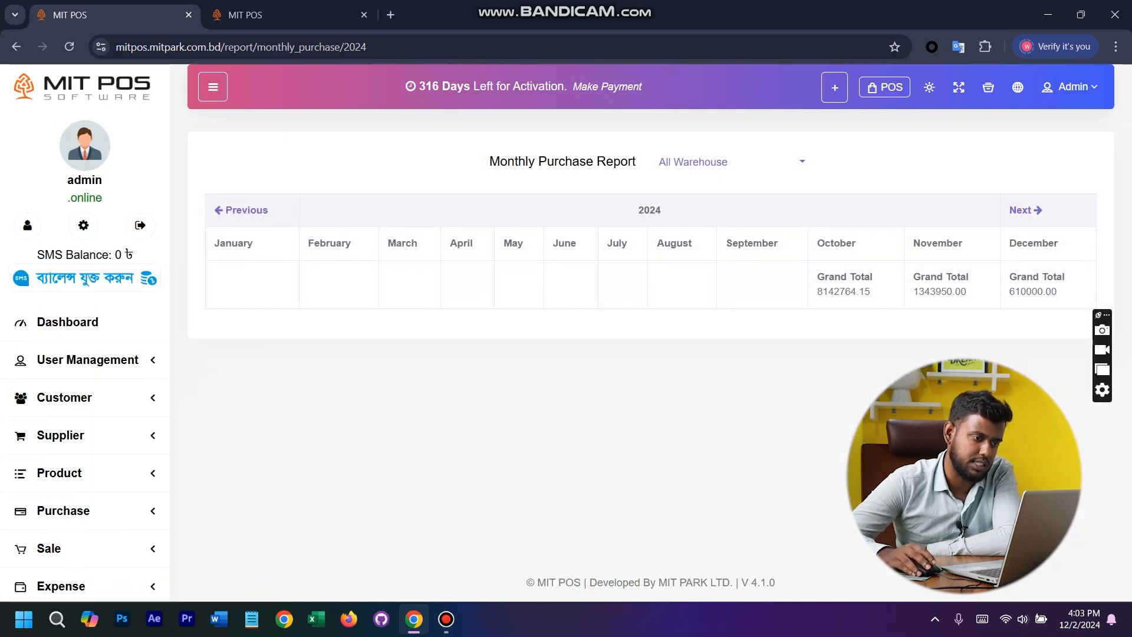
- Open the Sale Report, view its date range options and close them without changing the range
scroll(83, 359, down, 8)
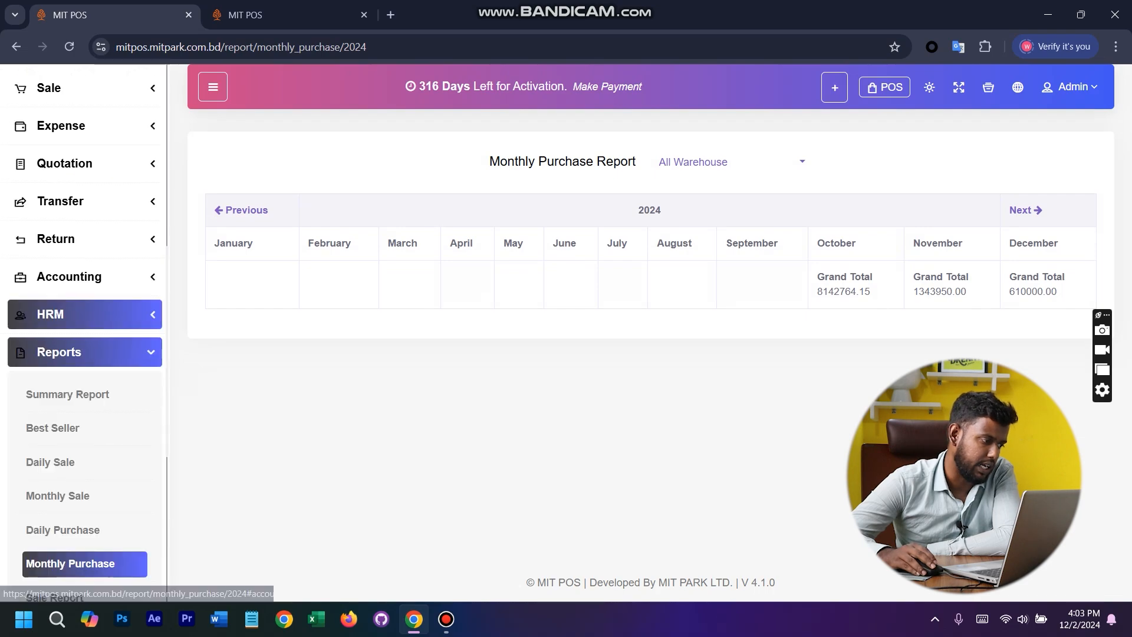
click(68, 558)
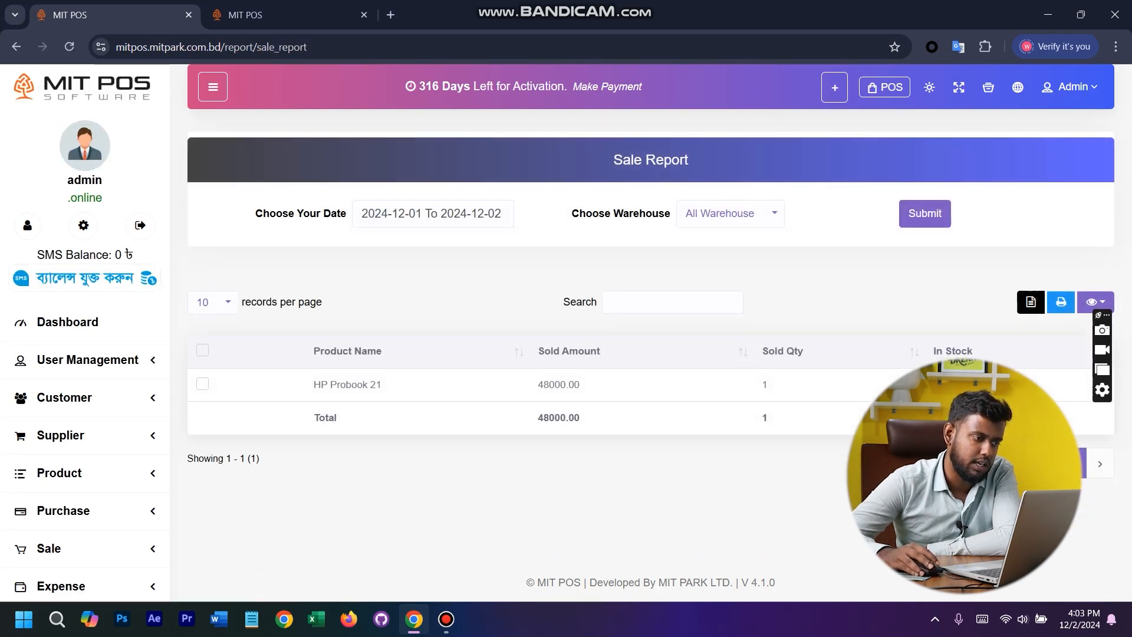
click(415, 214)
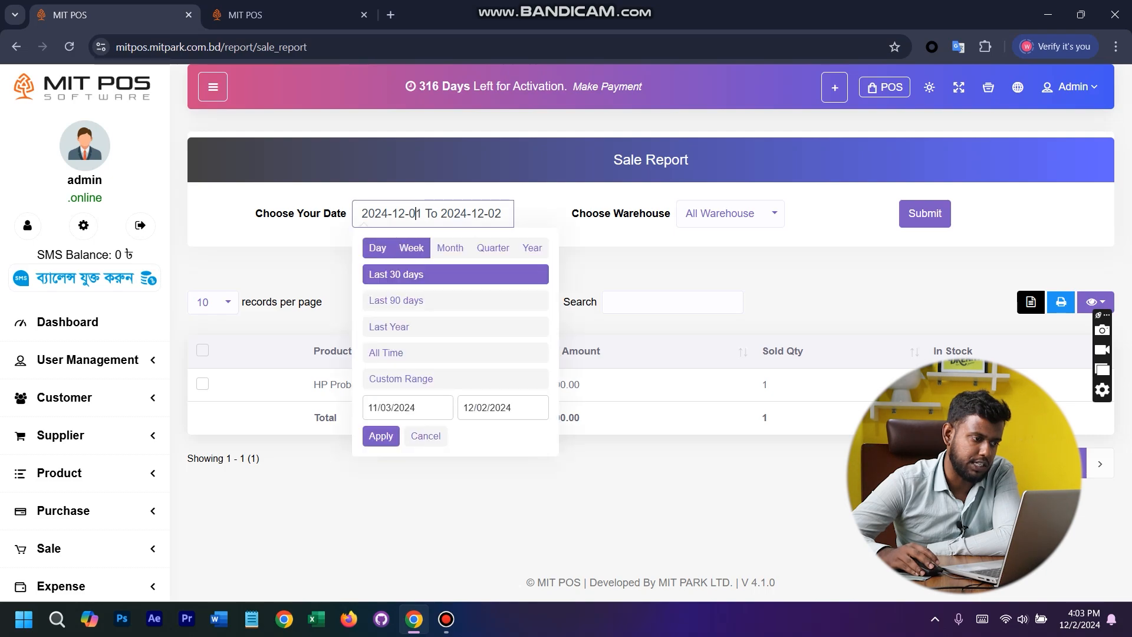
click(530, 264)
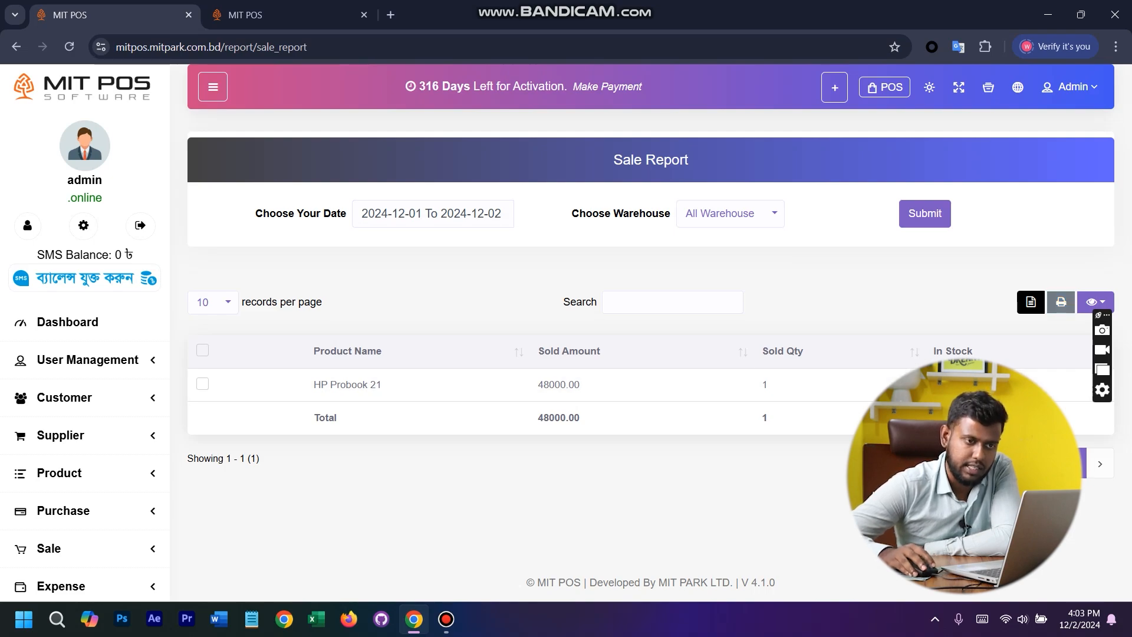
- View the print preview of the Sale Report, cancel printing and return to the report
click(1061, 301)
right_click(606, 177)
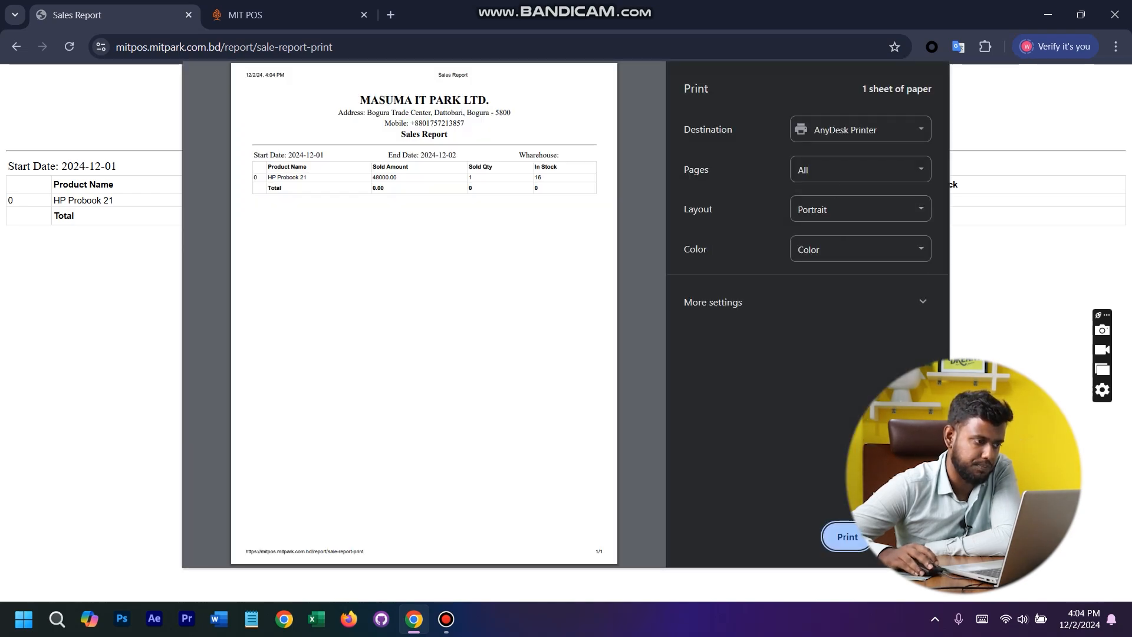
key(Escape)
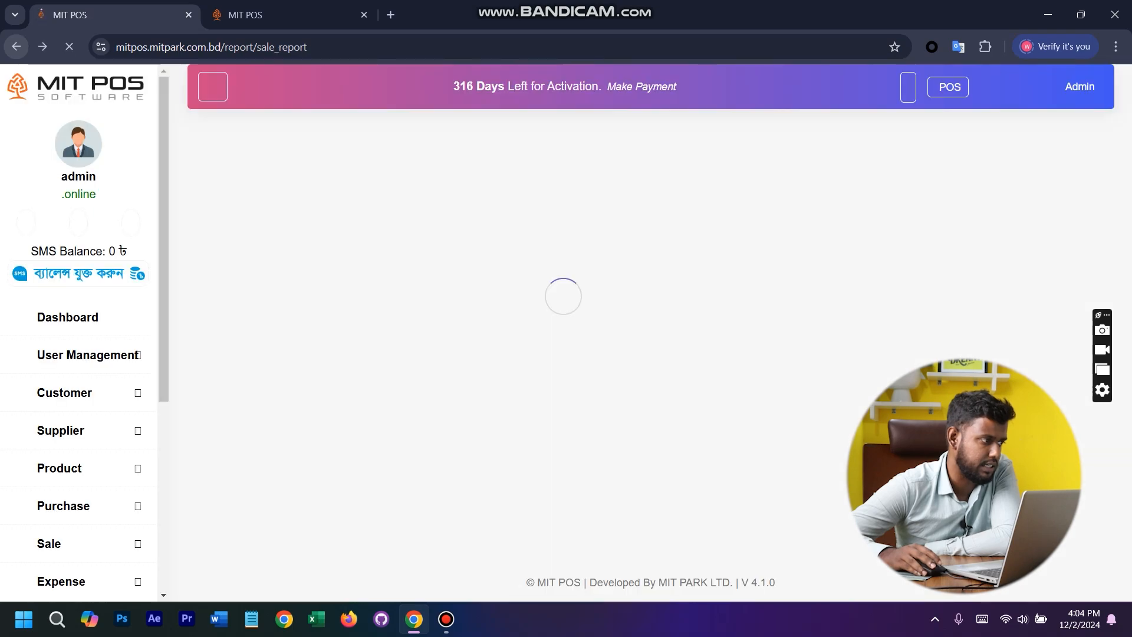
- Open the Payment Report and view the presets of its date range filter
scroll(85, 361, down, 11)
scroll(85, 373, up, 7)
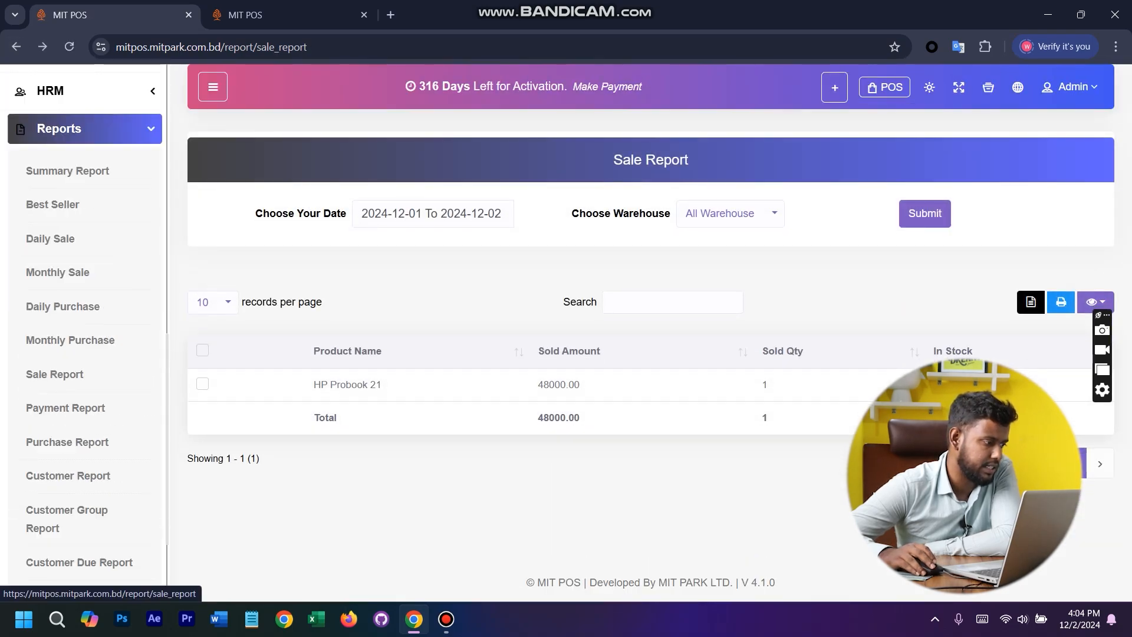
scroll(85, 260, down, 5)
scroll(85, 259, down, 3)
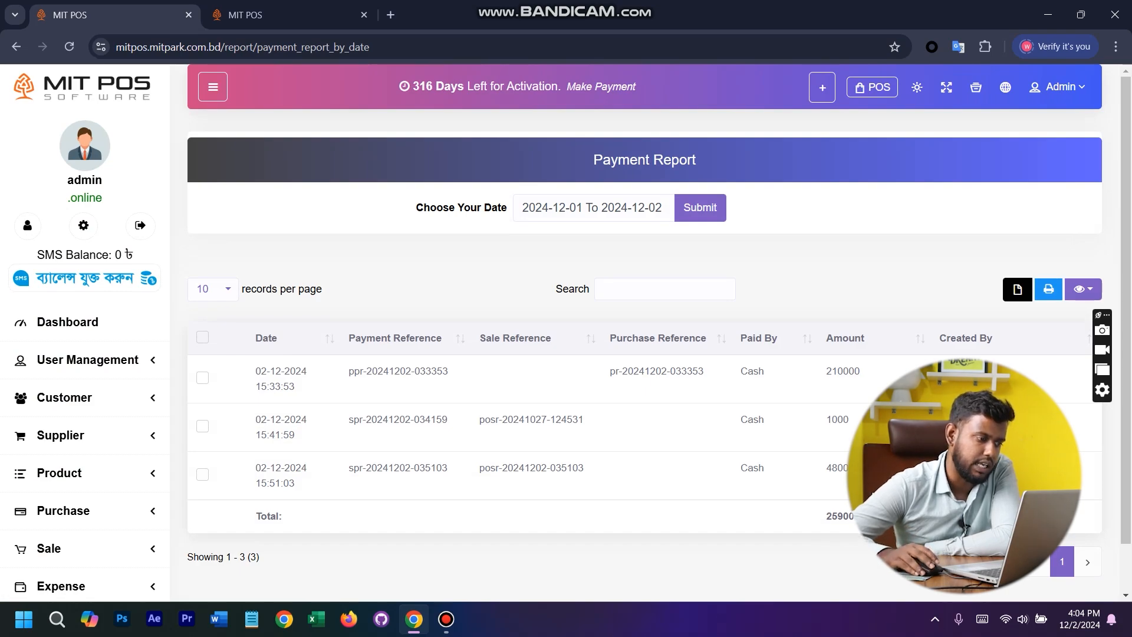
click(559, 207)
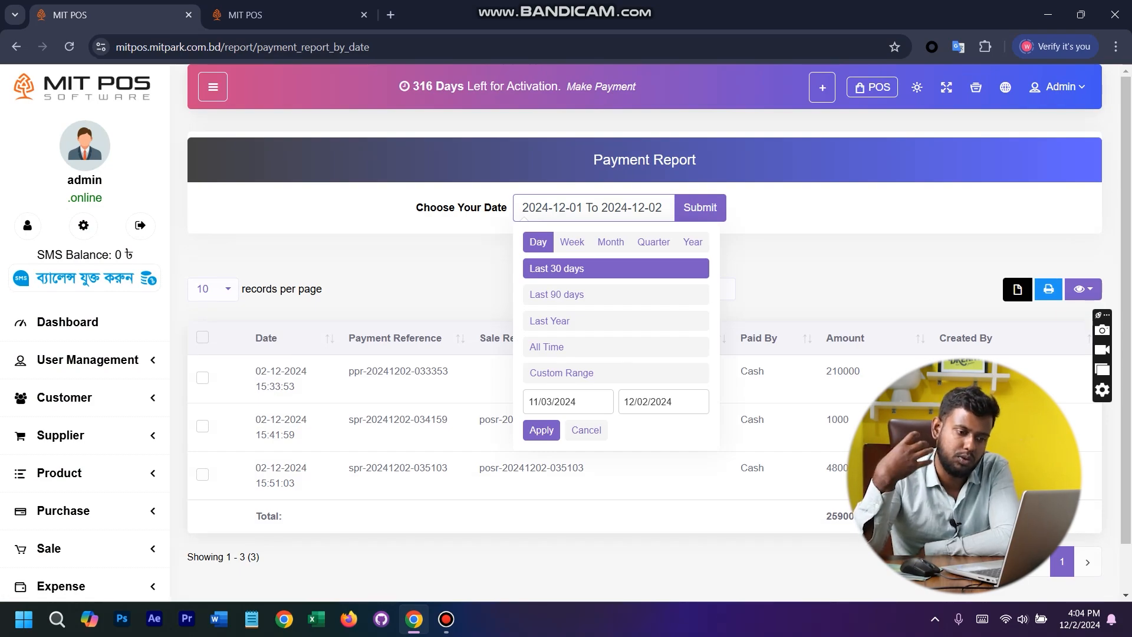
click(700, 208)
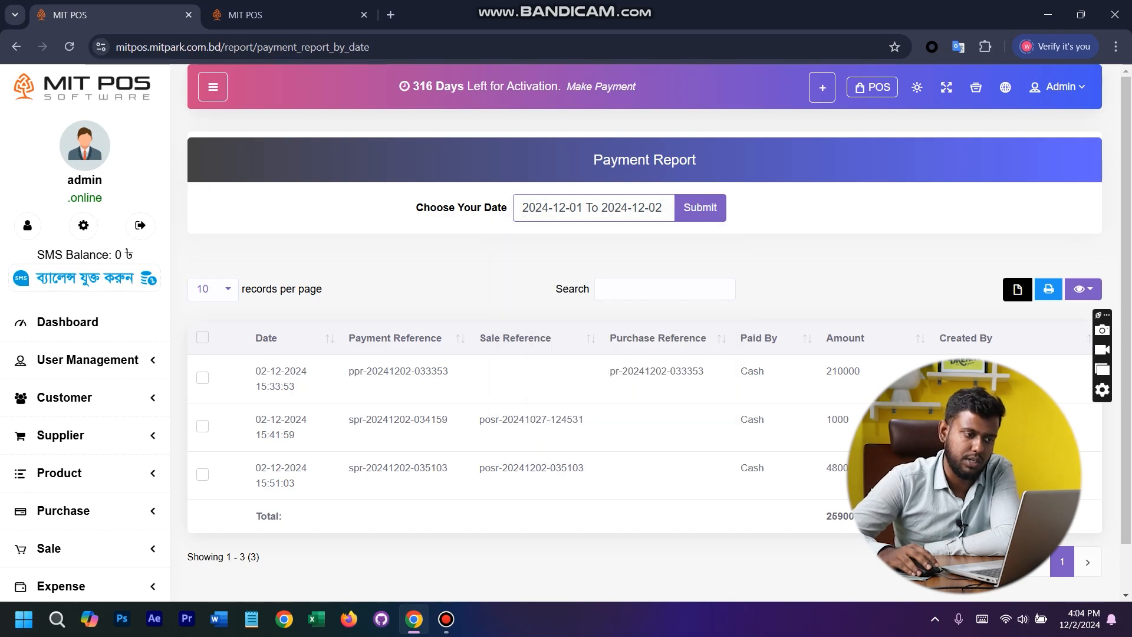
- Open the Purchase Report for all warehouses
scroll(85, 353, down, 8)
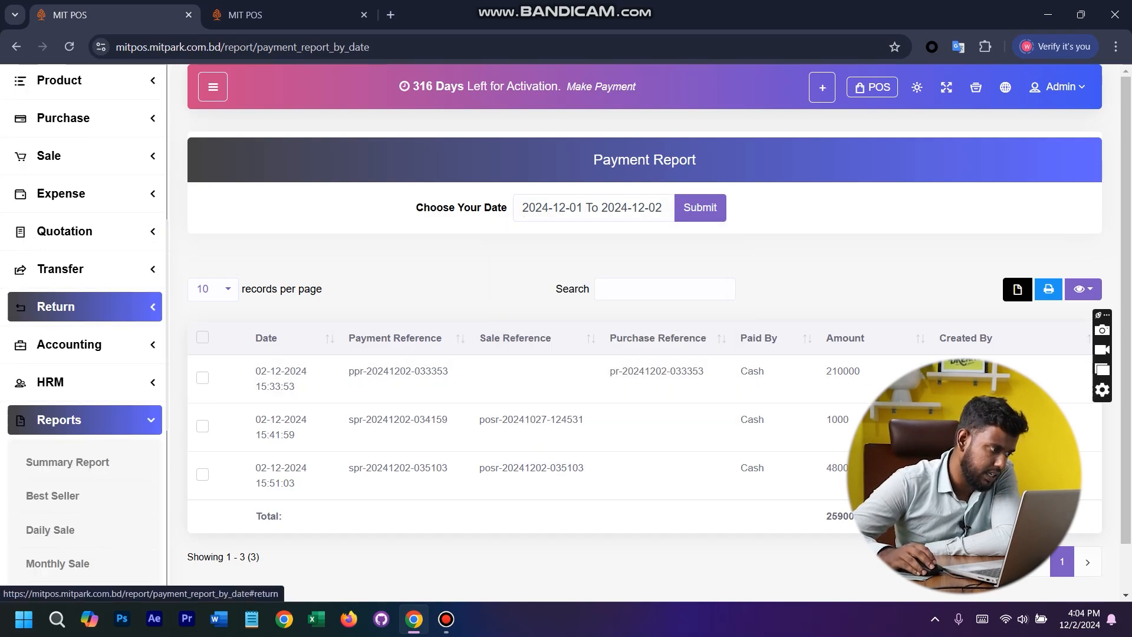
scroll(82, 366, down, 5)
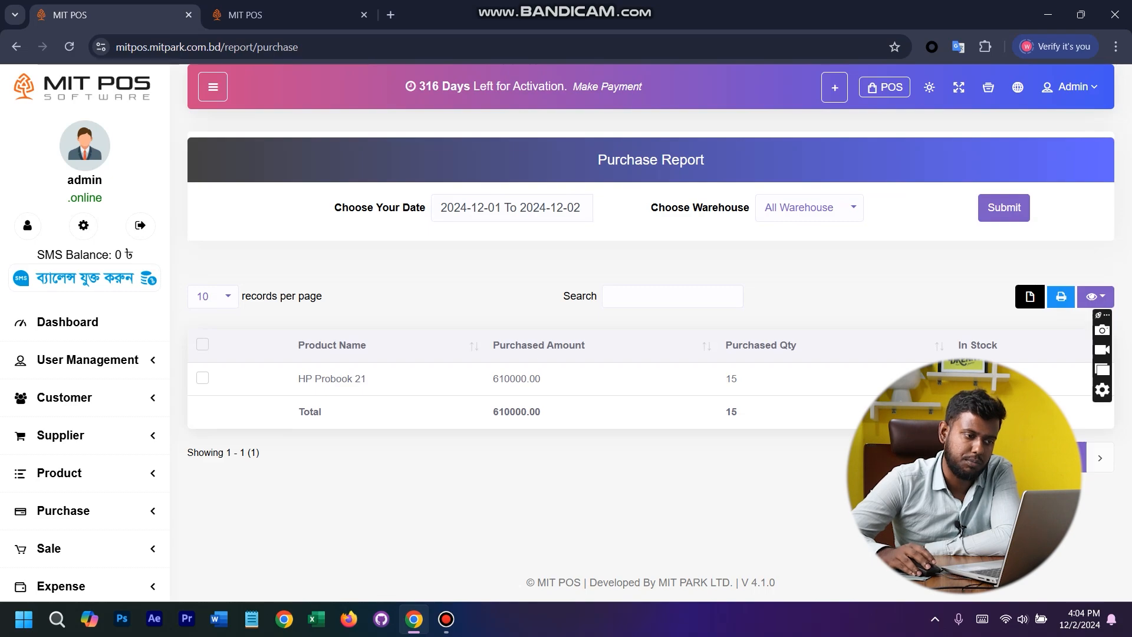
- Generate the Customer Report for a customer chosen from the customer list
scroll(83, 361, down, 10)
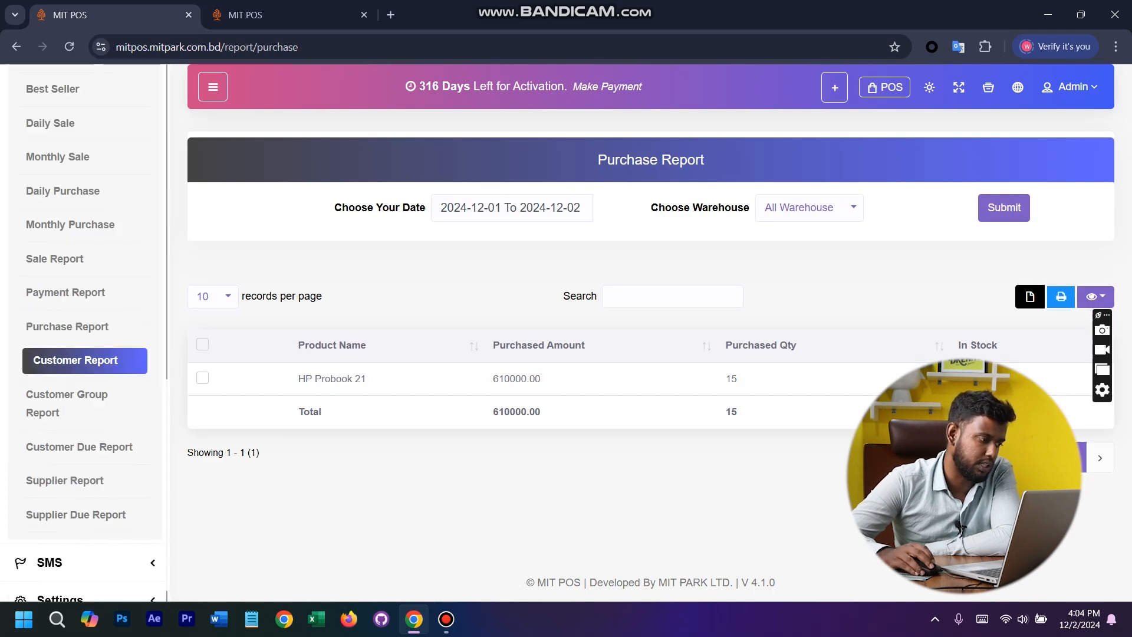
scroll(83, 360, down, 1)
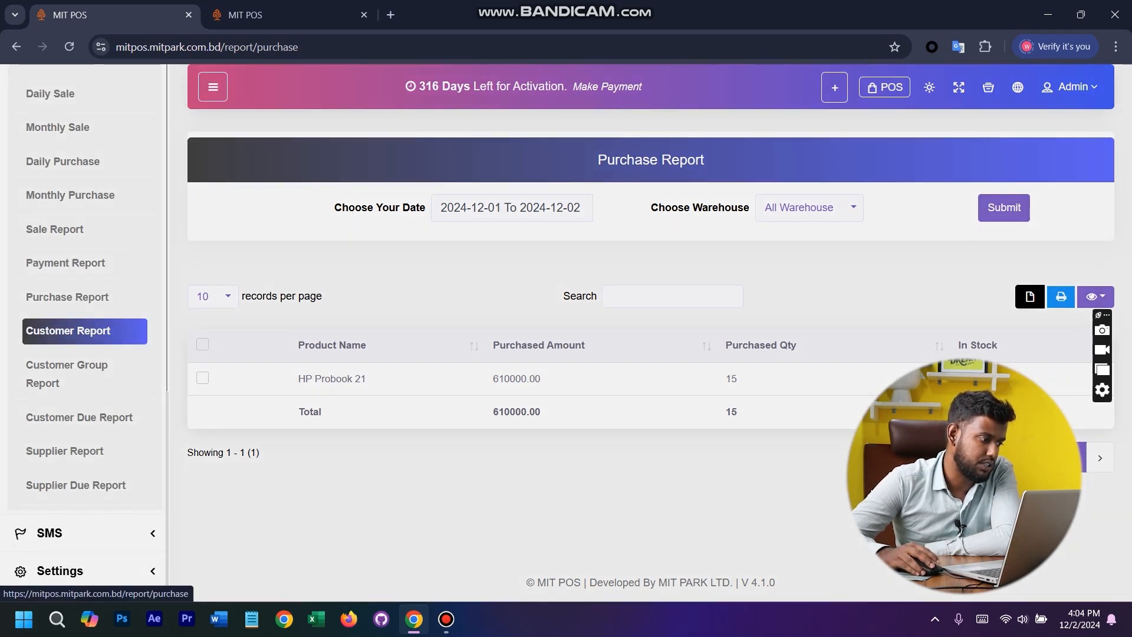
click(68, 331)
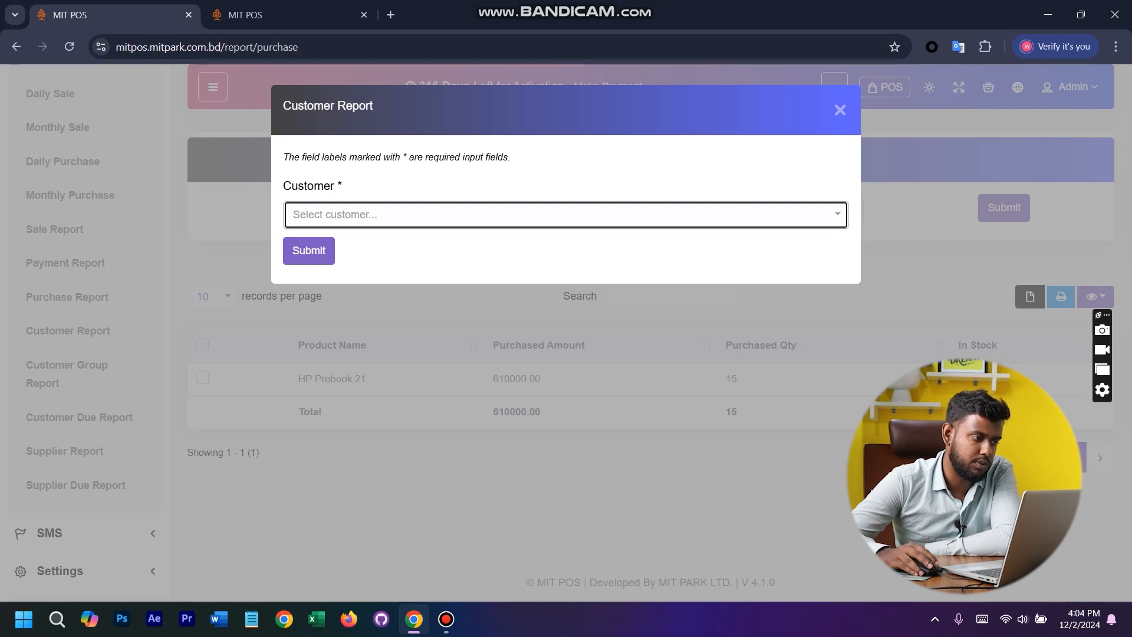
click(564, 215)
click(377, 305)
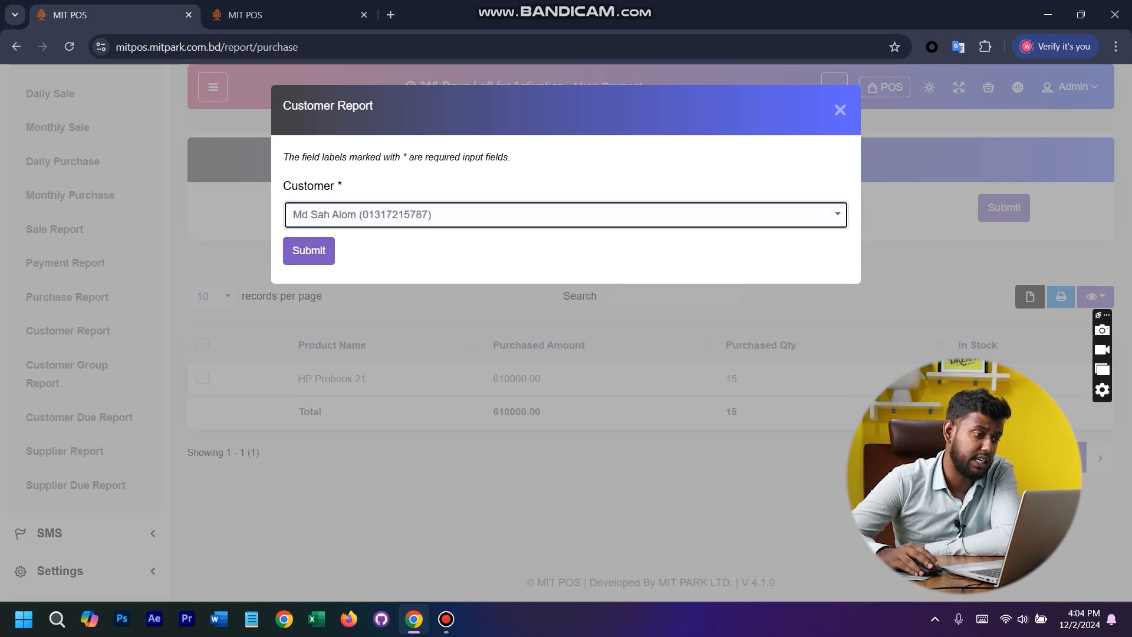
click(308, 250)
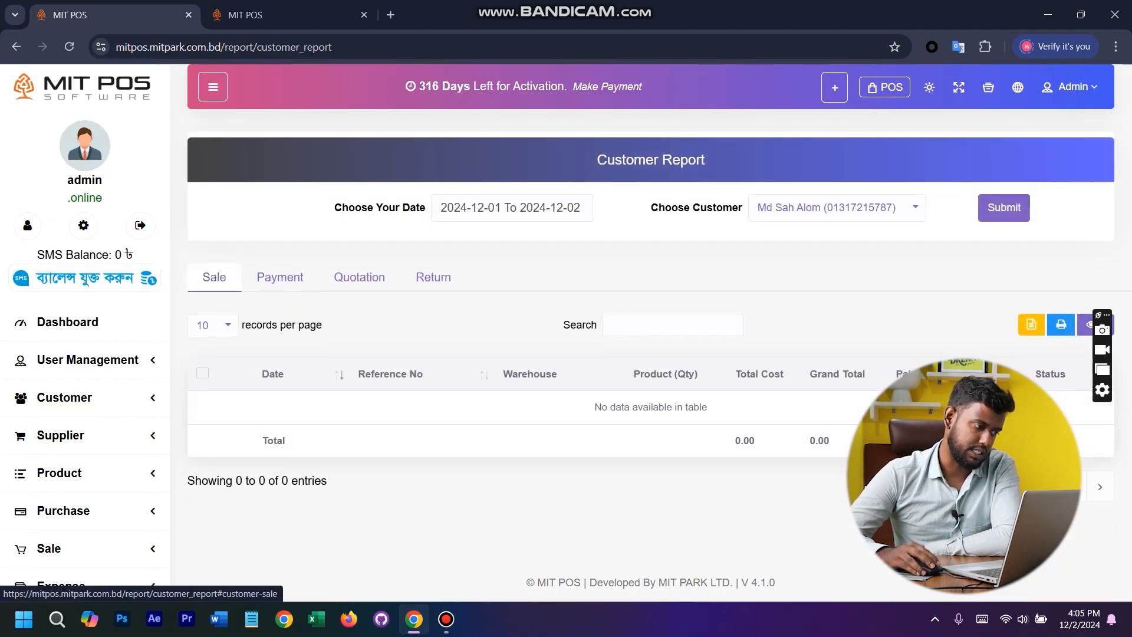
- Look through the customer's Payment, Quotation and Return records and go back to the Sale records
click(280, 277)
click(359, 277)
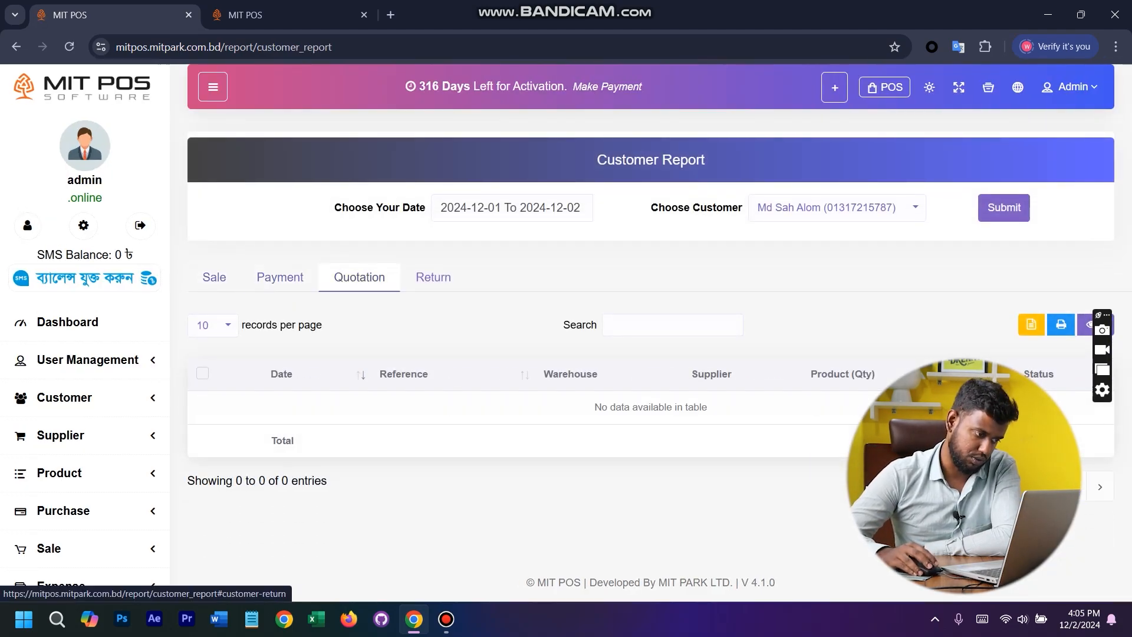
click(433, 277)
click(359, 277)
click(214, 277)
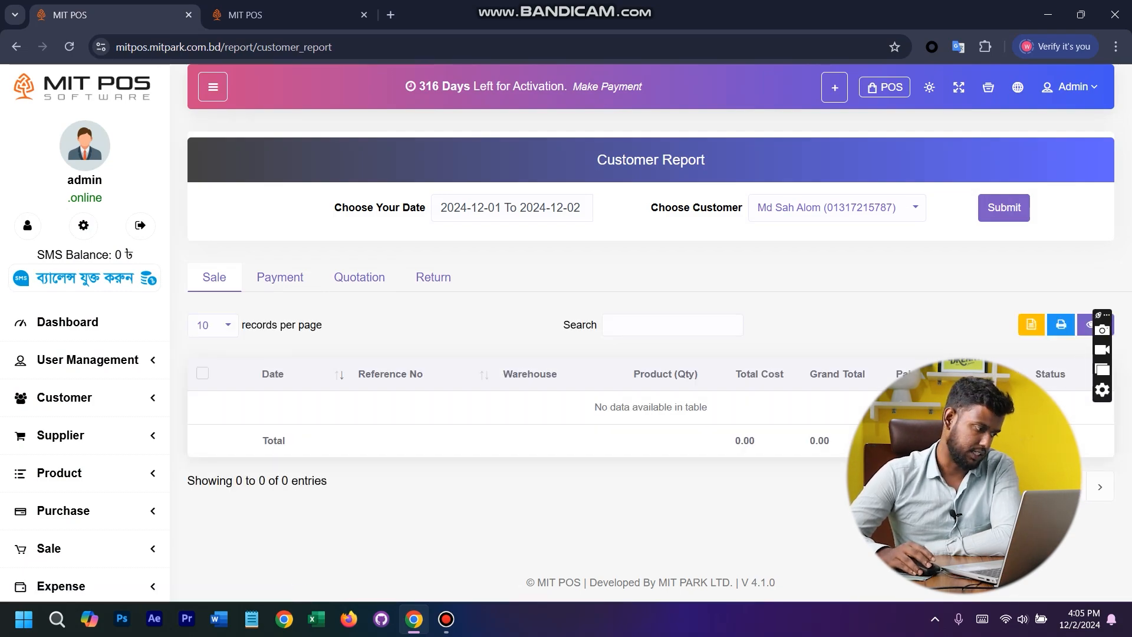
- Open the Customer Due Report
scroll(85, 354, down, 10)
click(88, 417)
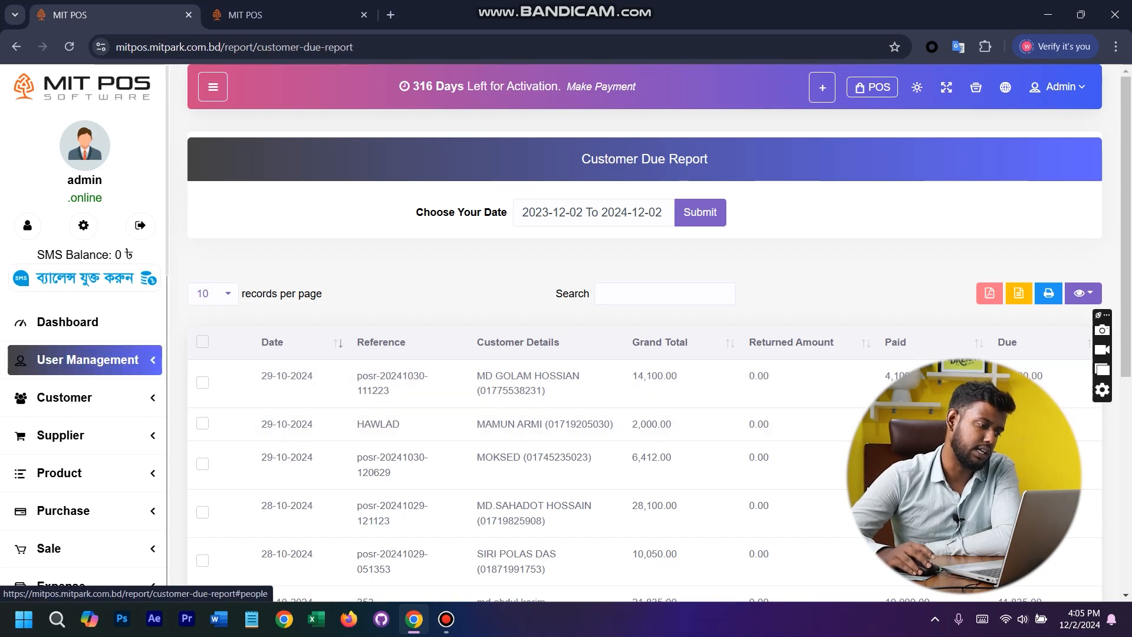
- Generate the Supplier Report for the supplier M/S Fahim Enterprise
scroll(84, 365, down, 10)
scroll(84, 379, down, 3)
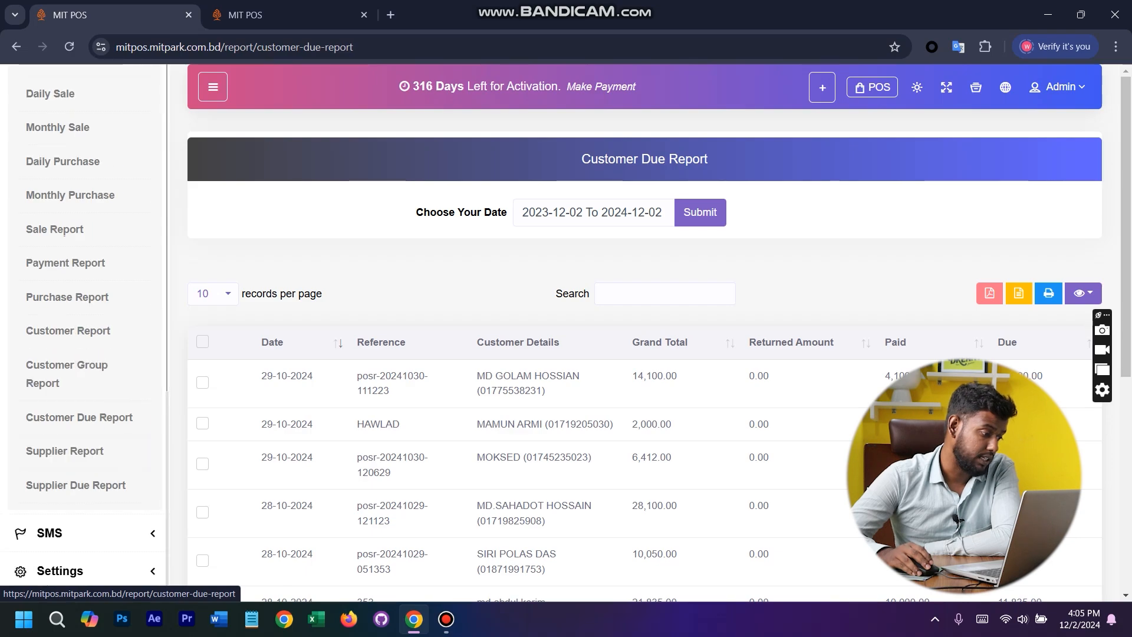
click(72, 451)
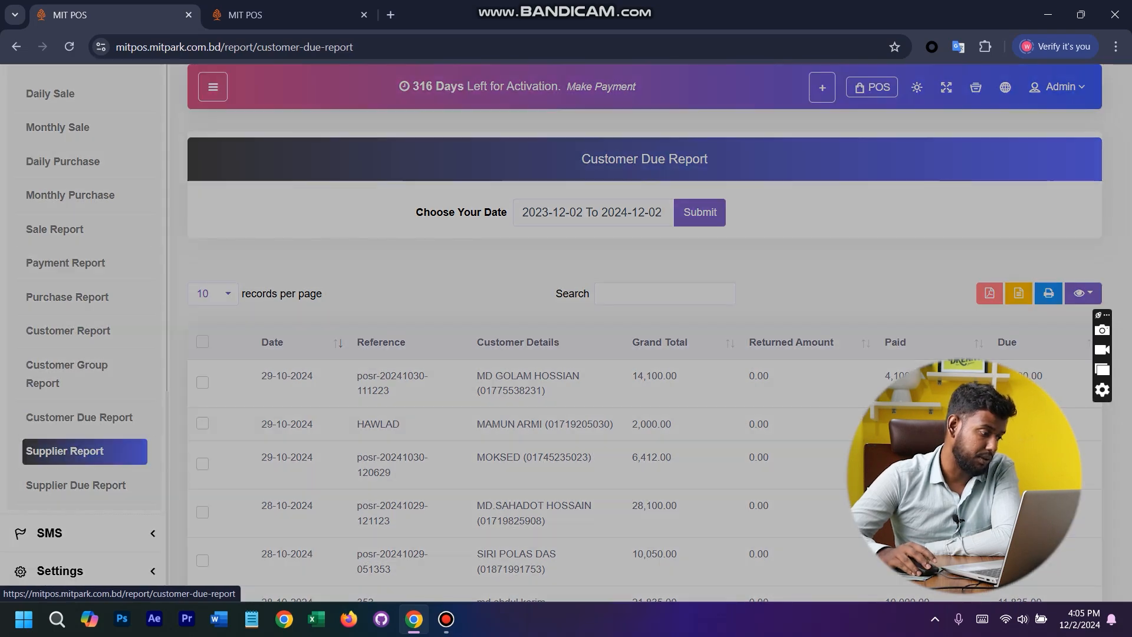
click(559, 215)
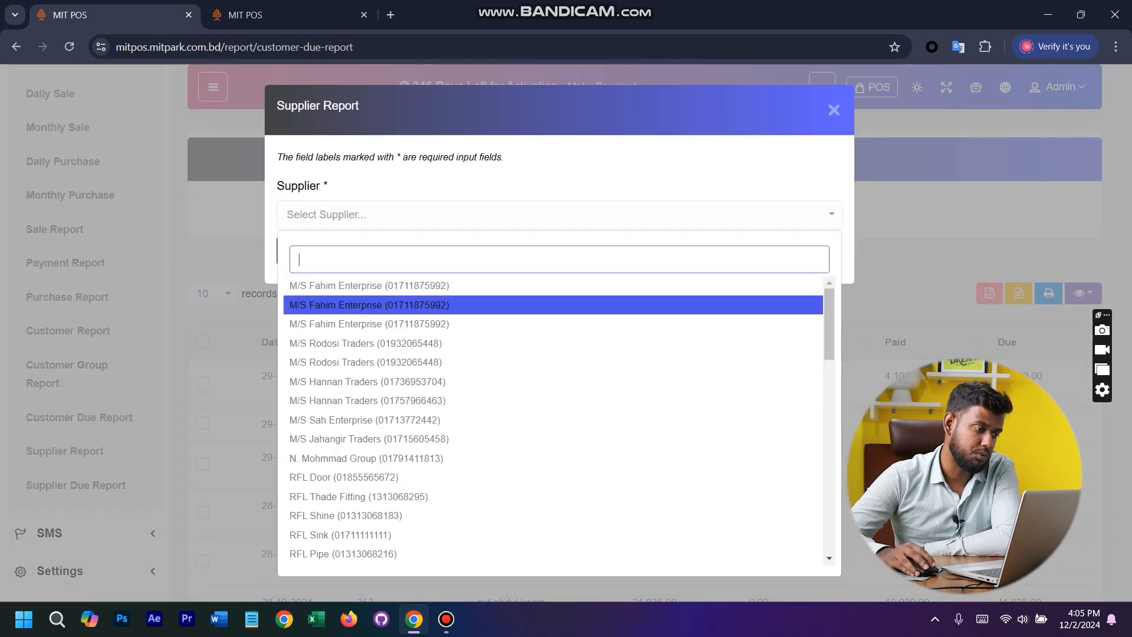
click(369, 305)
click(302, 252)
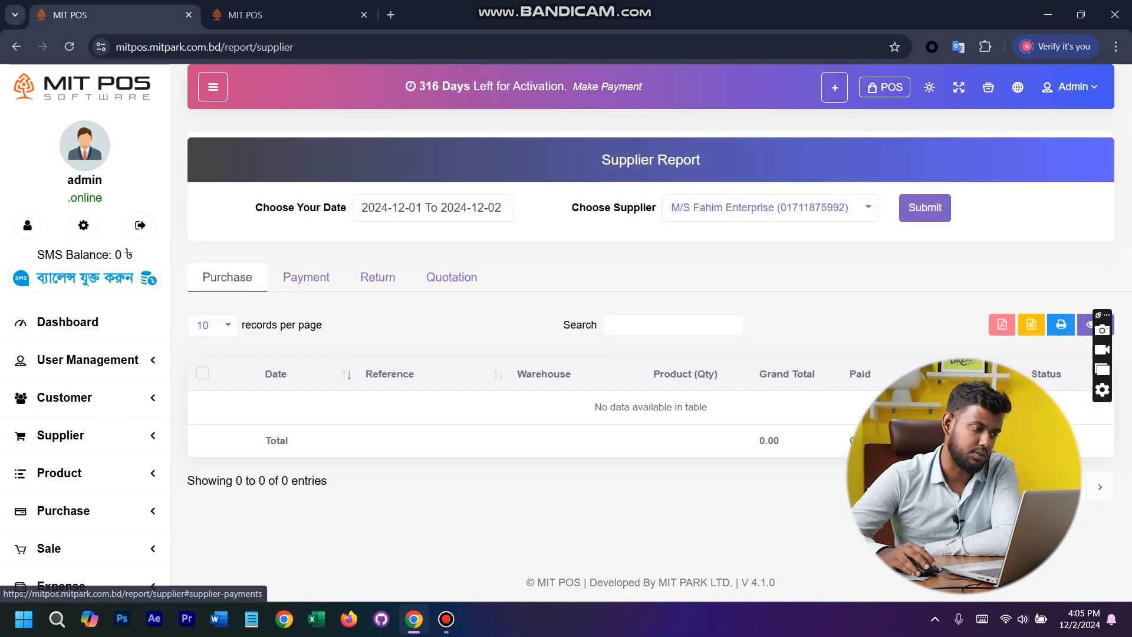
- Look through the supplier's Payment, Return and Quotation records
click(306, 277)
click(377, 277)
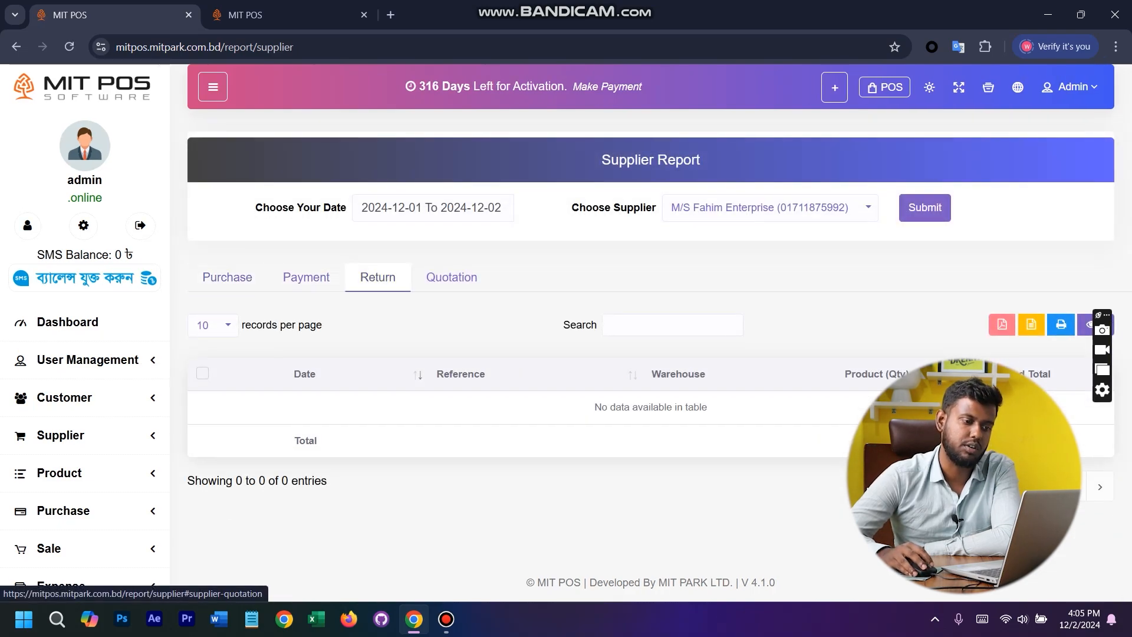
click(451, 277)
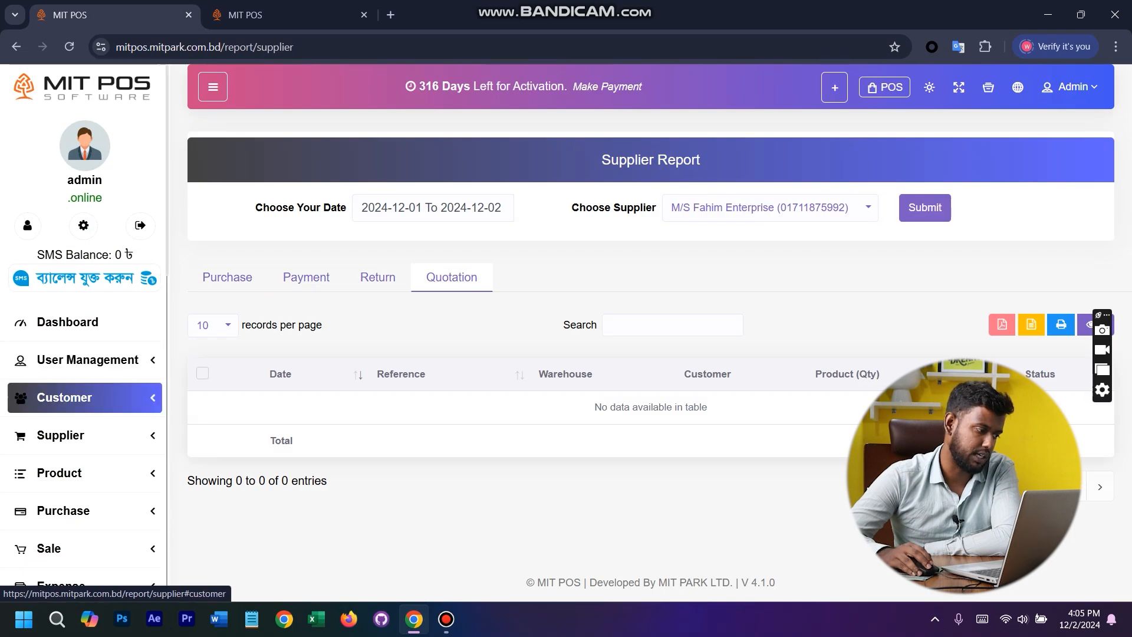
- Open the Supplier Due Report and check its date range filter
scroll(83, 397, down, 15)
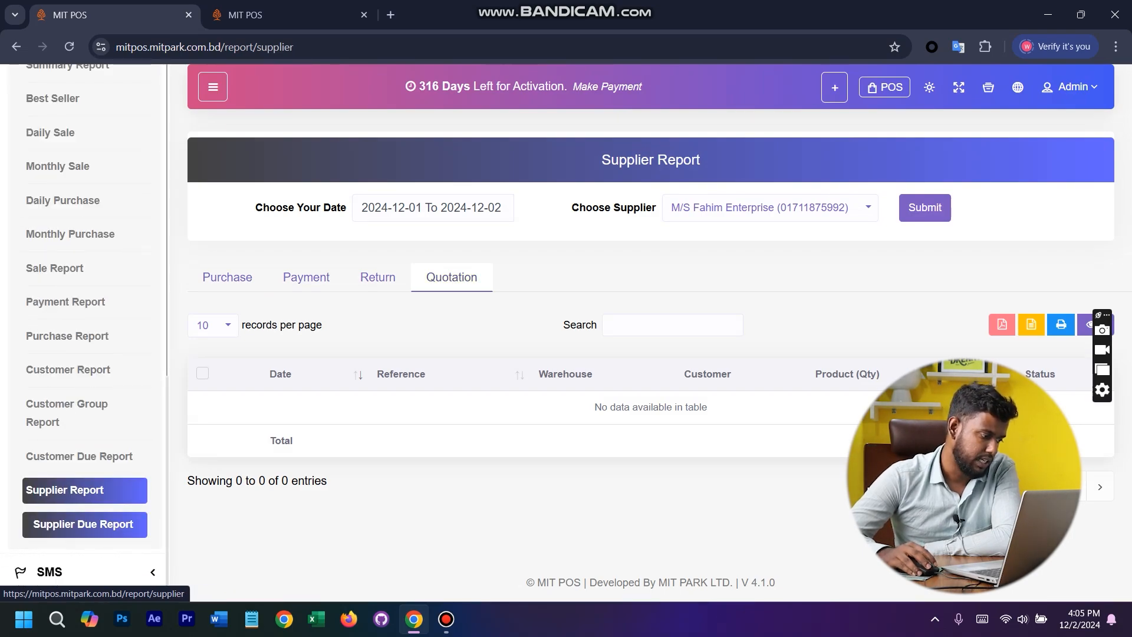
click(84, 524)
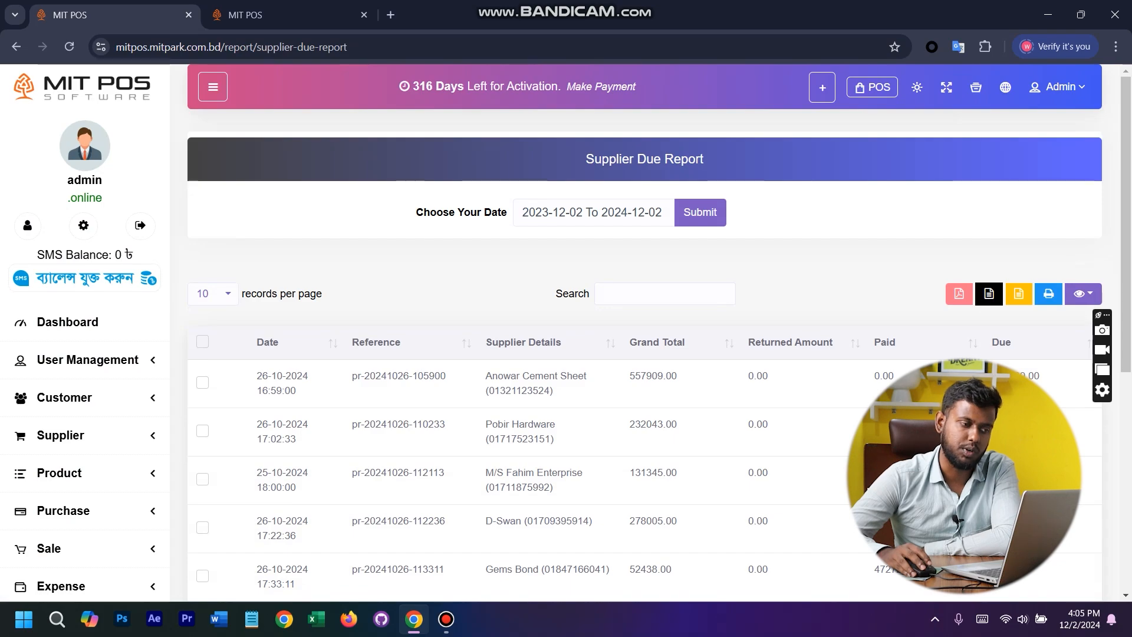
click(568, 211)
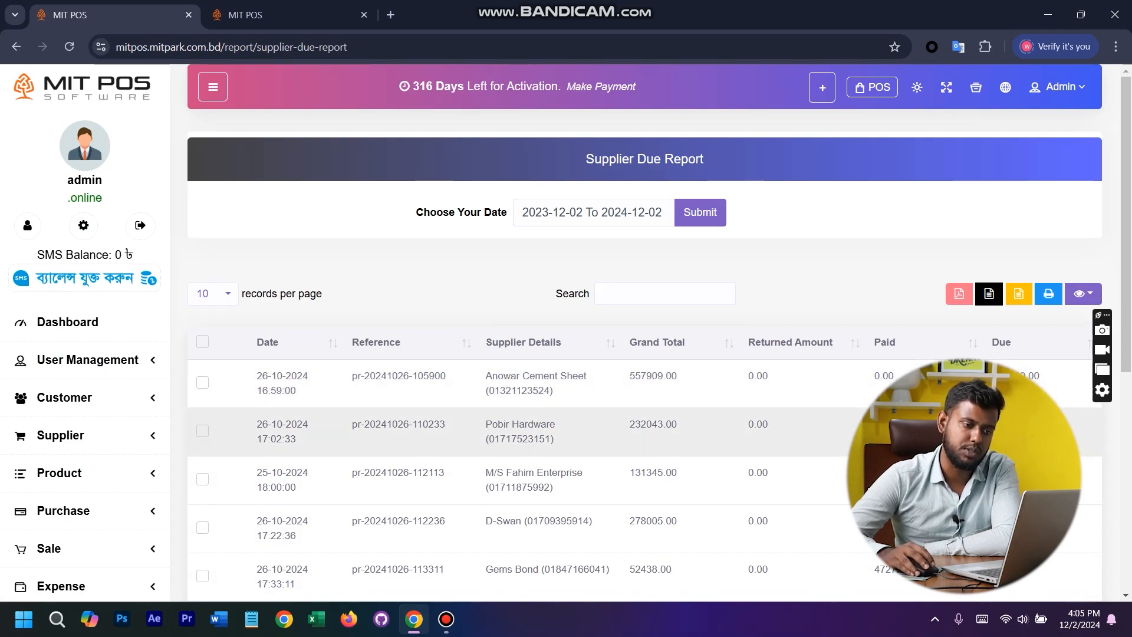
- Look over the list of available reports and collapse the Reports group
scroll(85, 373, down, 10)
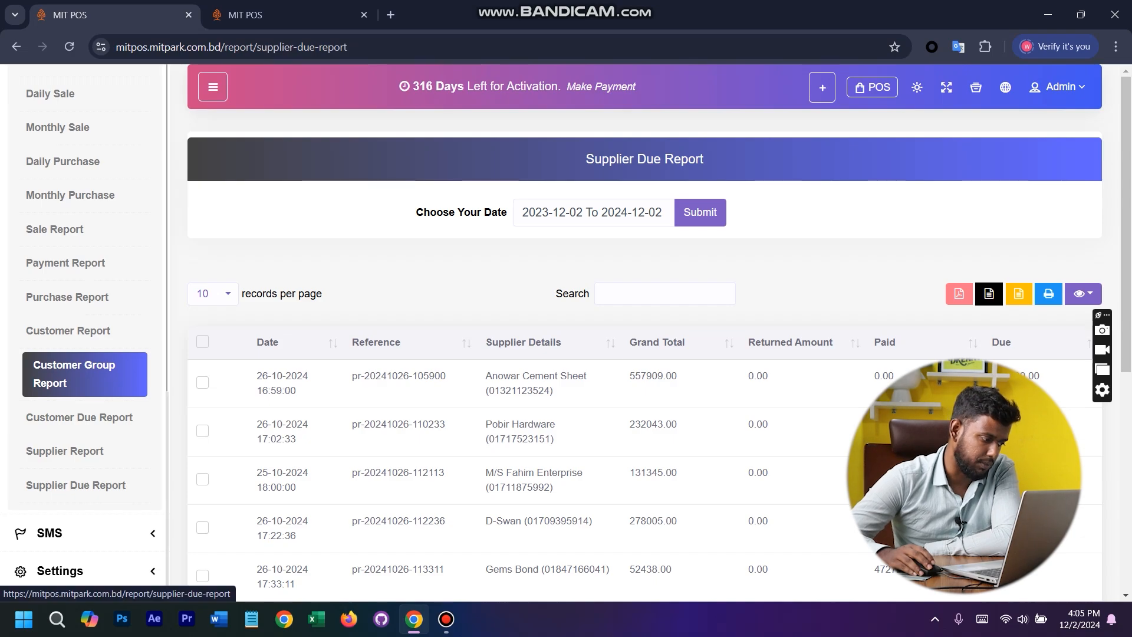
scroll(85, 377, up, 10)
scroll(85, 383, down, 7)
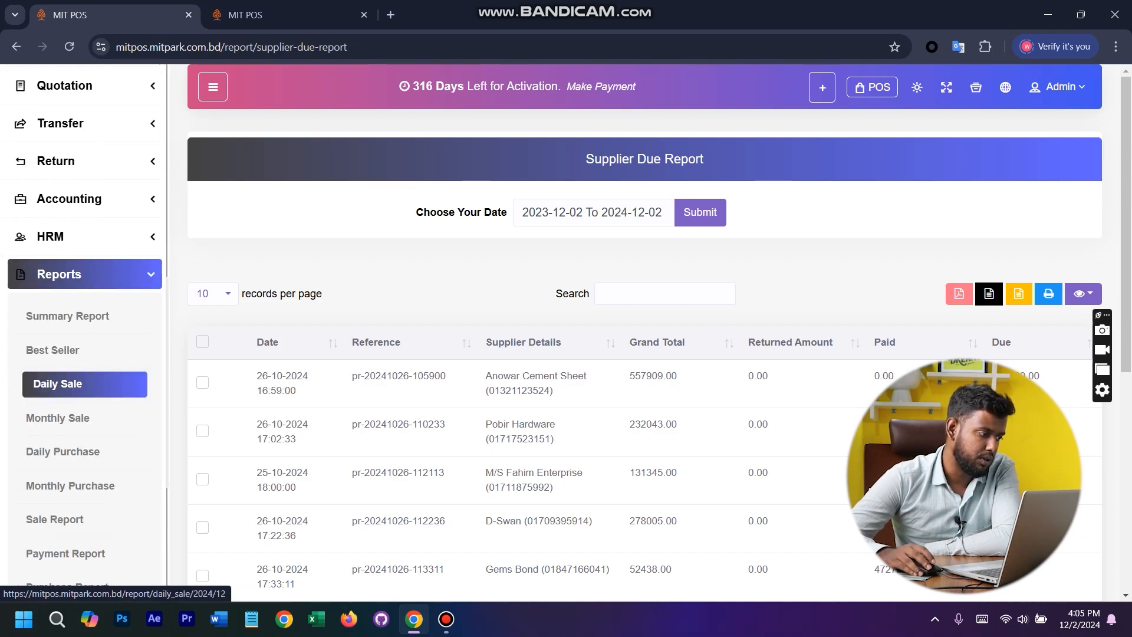
click(85, 274)
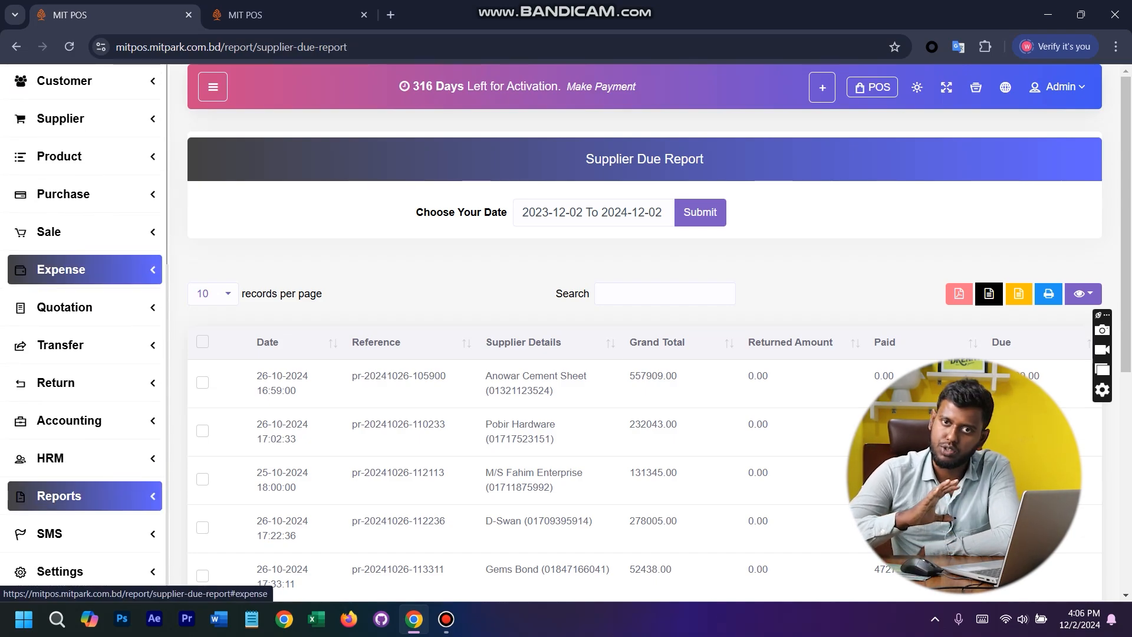